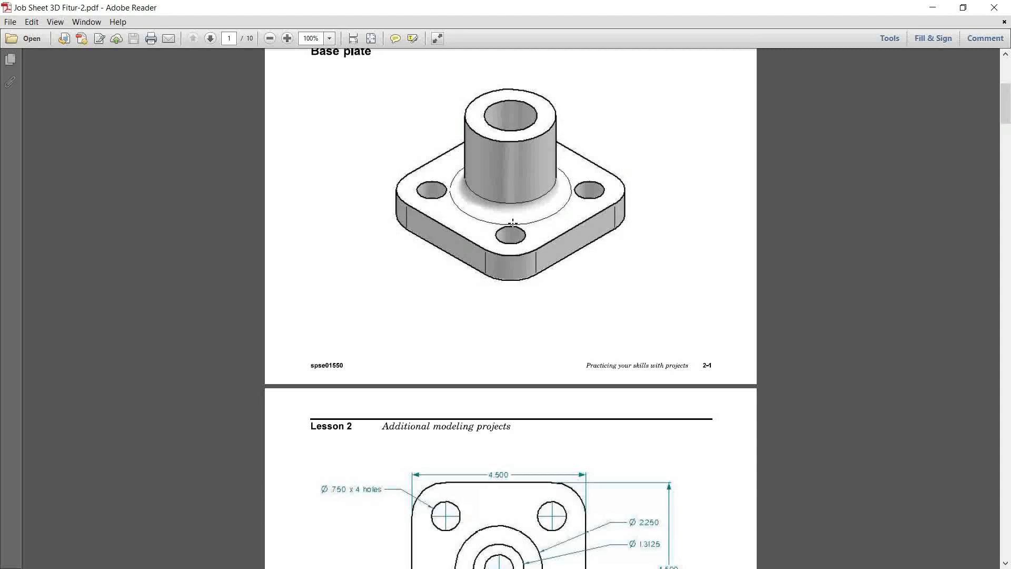
Step: Look through the job sheet's modeling projects from the base plate to the column base
scroll(523, 218, down, 15)
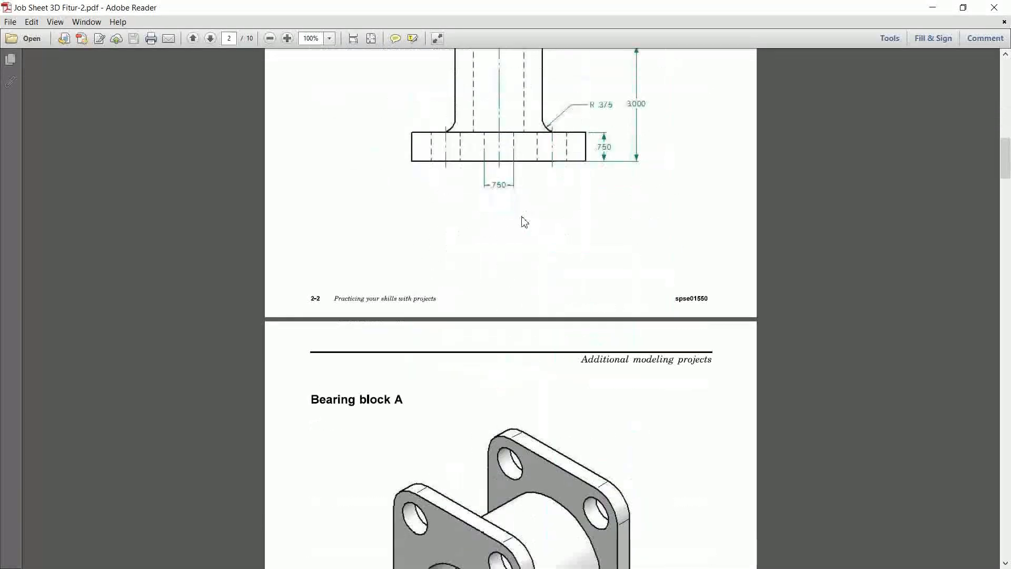
scroll(522, 220, down, 10)
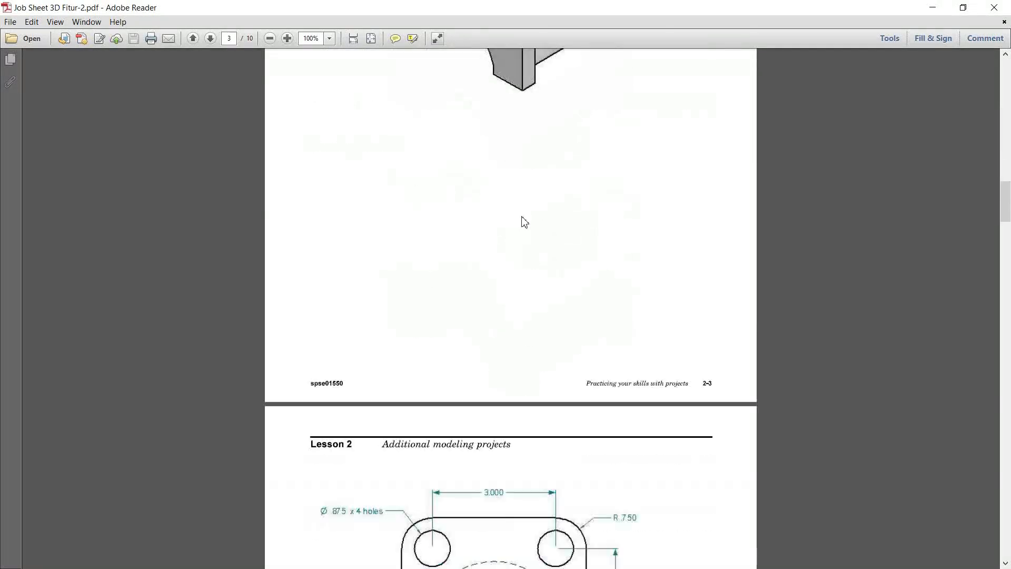
scroll(525, 221, down, 10)
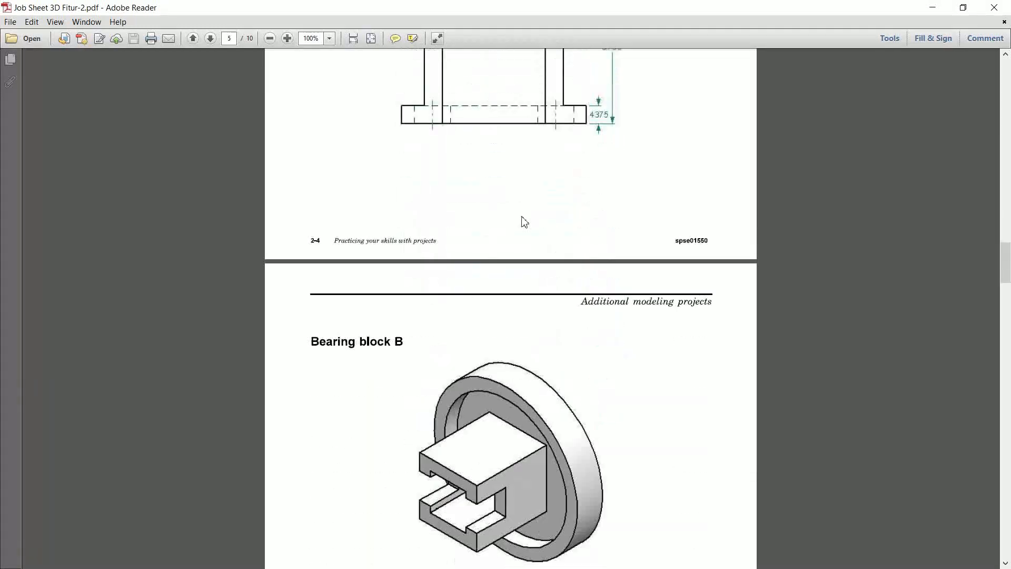
scroll(525, 221, down, 10)
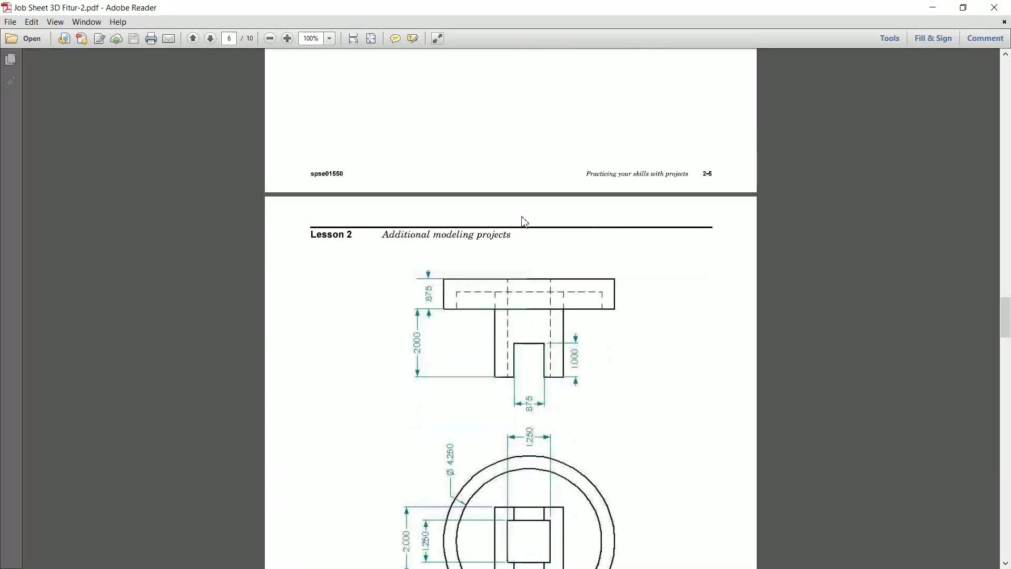
scroll(523, 217, down, 10)
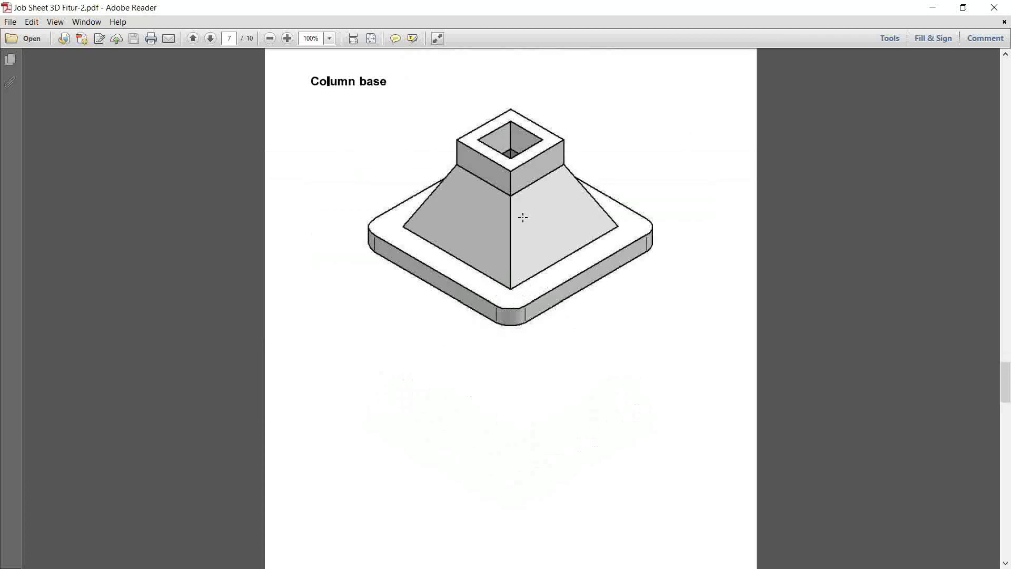
scroll(524, 222, down, 8)
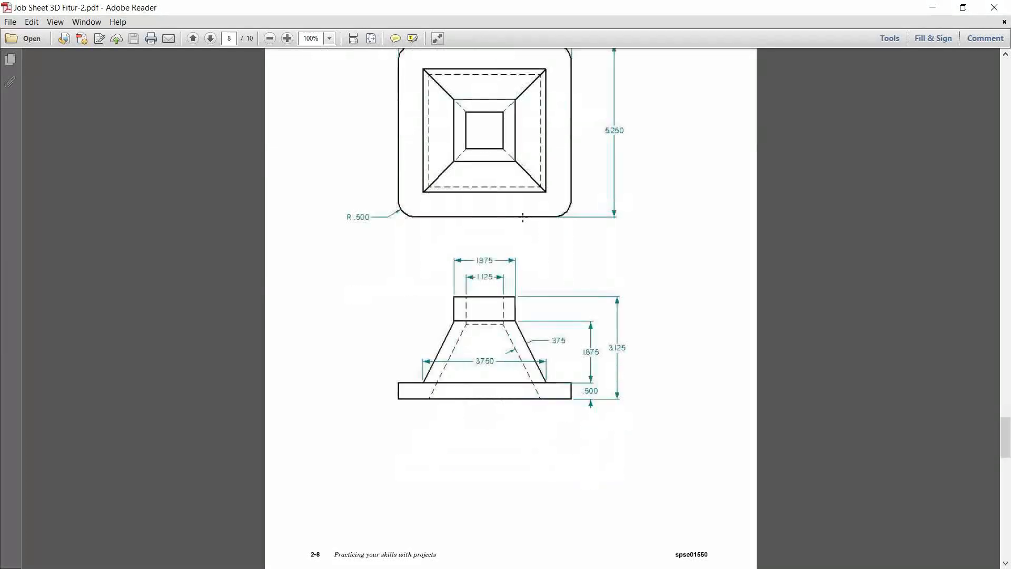
click(932, 7)
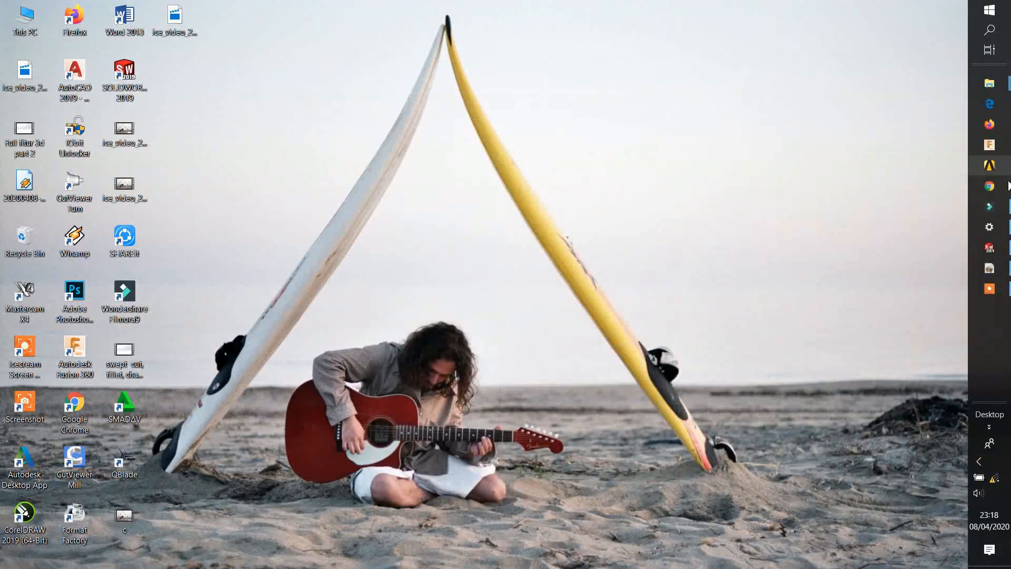
Step: Reopen the job sheet and examine the base plate's isometric view and its dimensioned principal views
click(989, 269)
scroll(695, 242, up, 20)
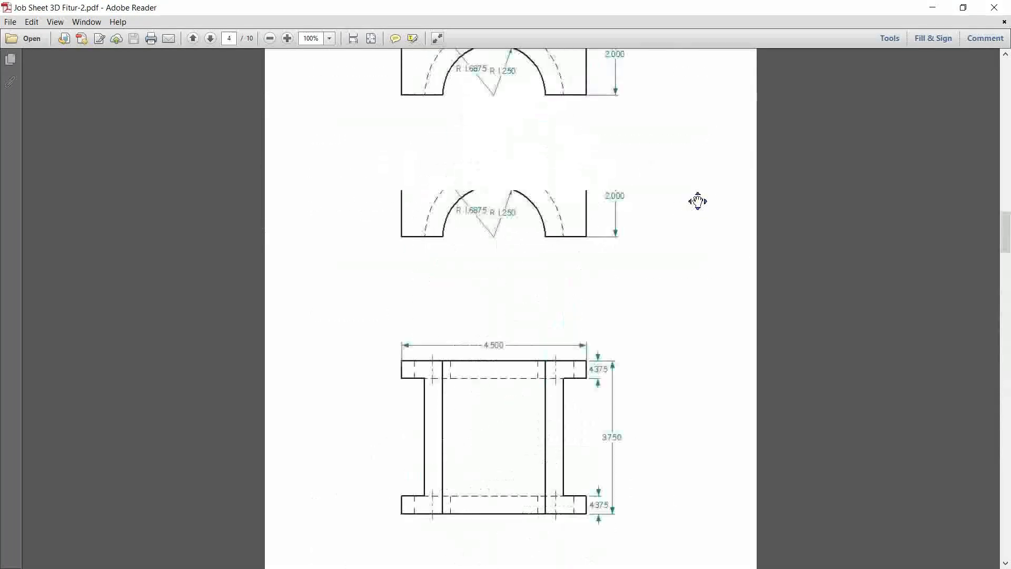
scroll(673, 255, up, 3)
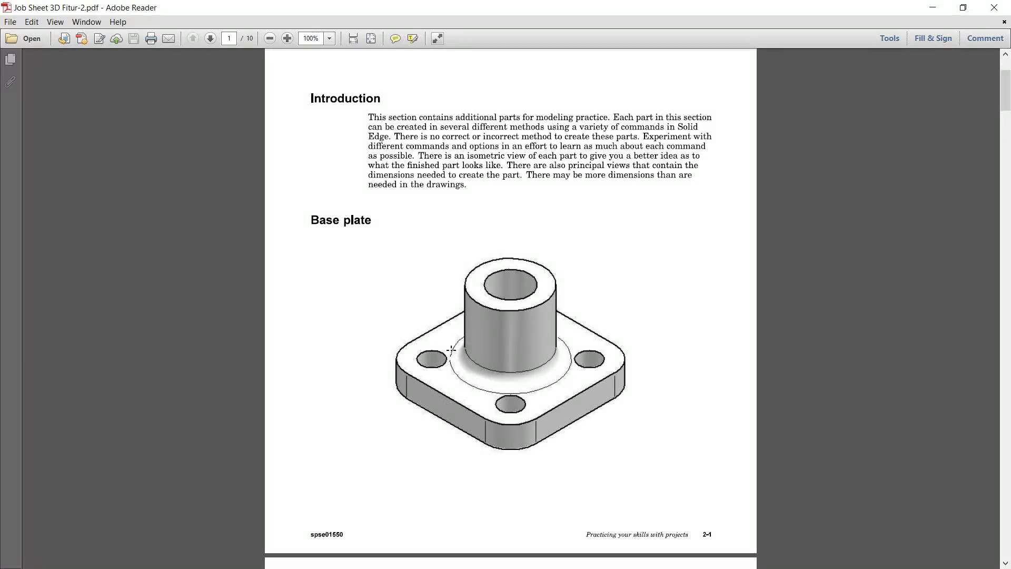
scroll(542, 312, down, 8)
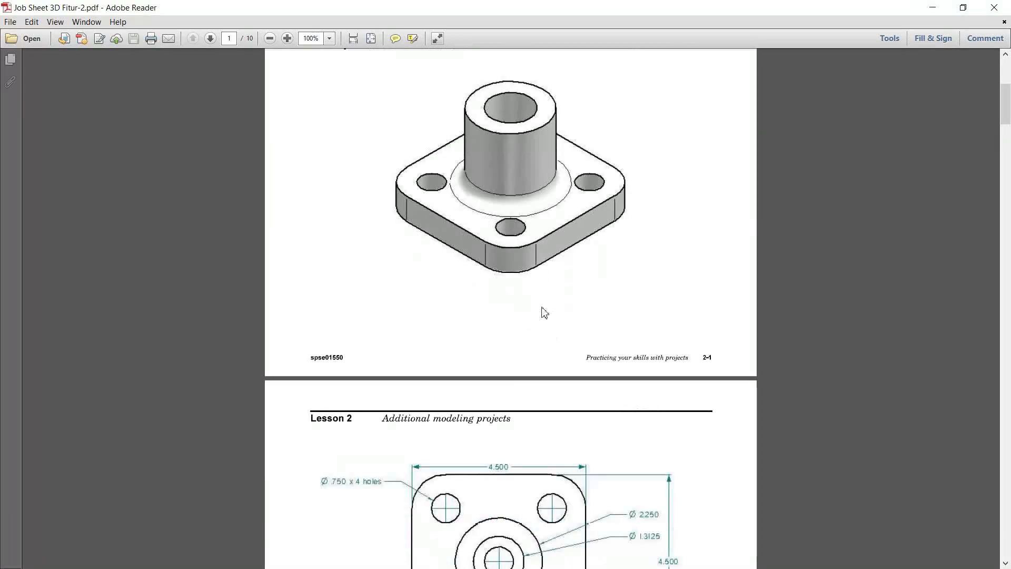
scroll(543, 306, down, 4)
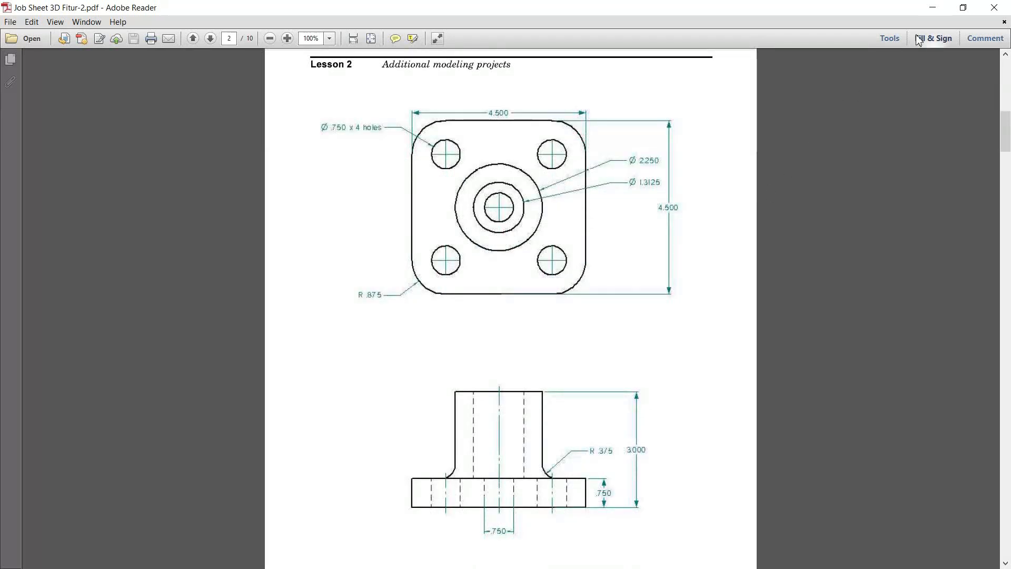
Step: Switch to the empty SOLIDWORKS part, show it from the front and set its units to IPS (inch, pound, second)
click(933, 7)
mouse_move(997, 214)
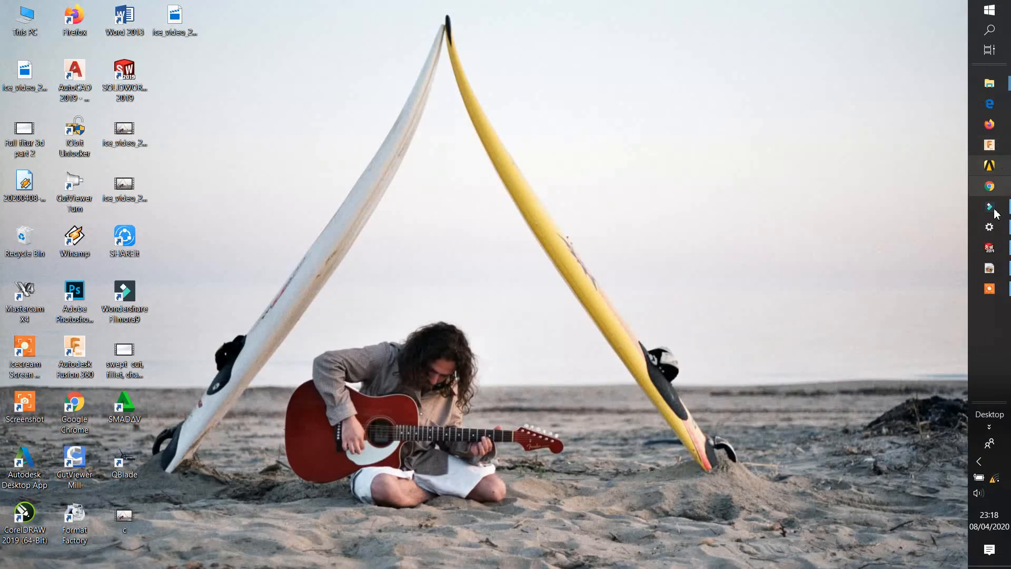
click(990, 248)
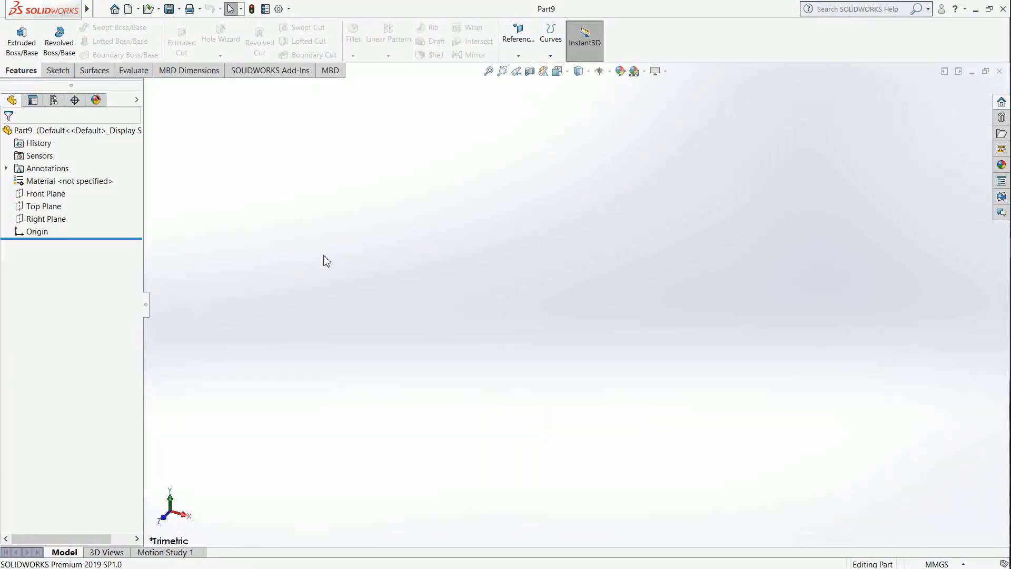
key(ctrl+1)
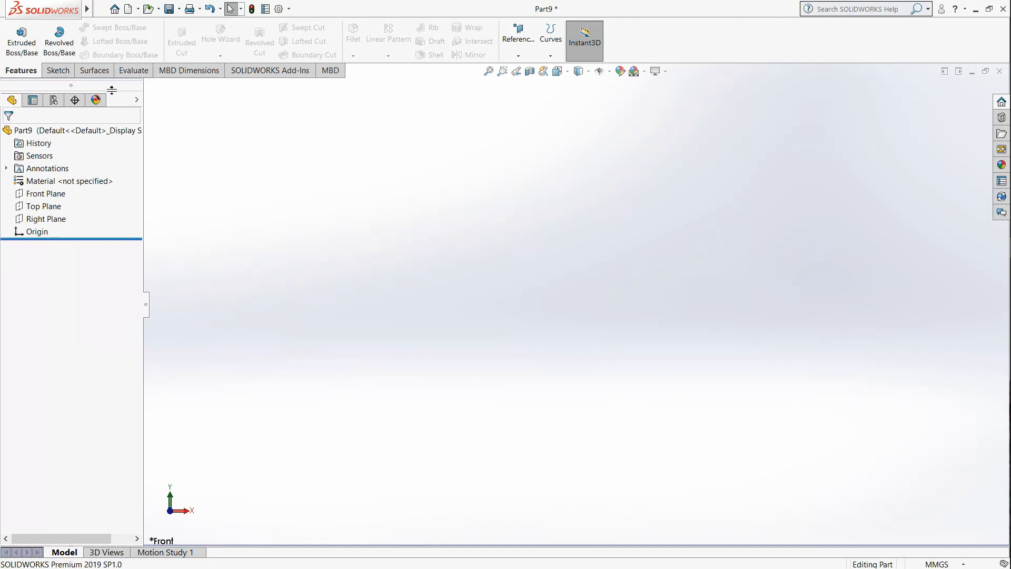
click(62, 72)
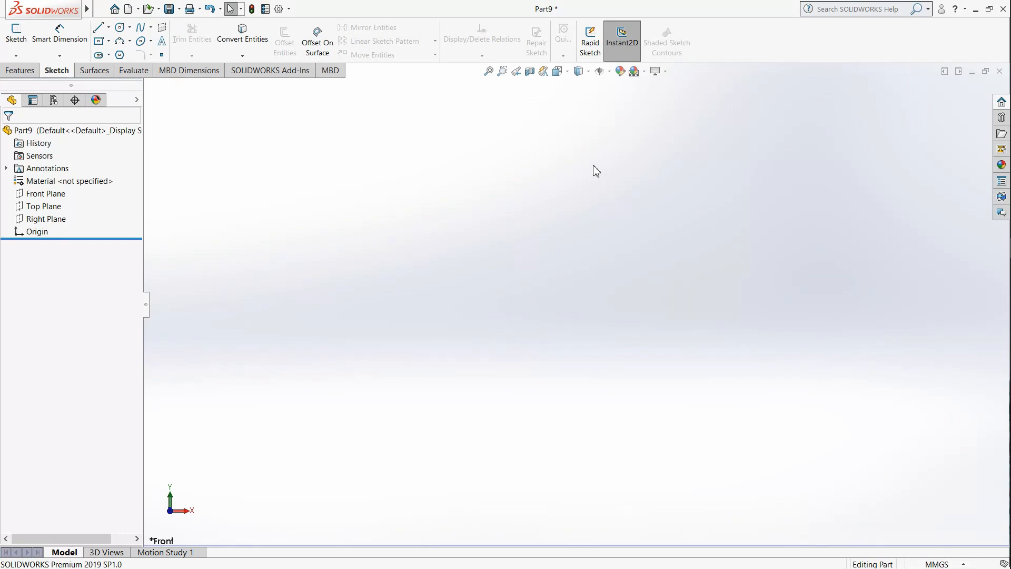
click(932, 564)
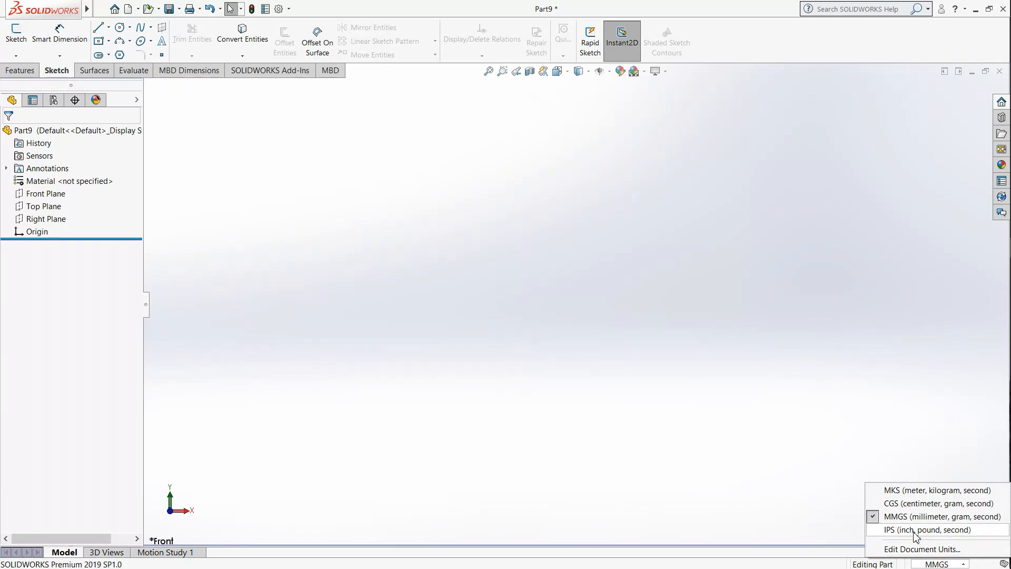
click(911, 531)
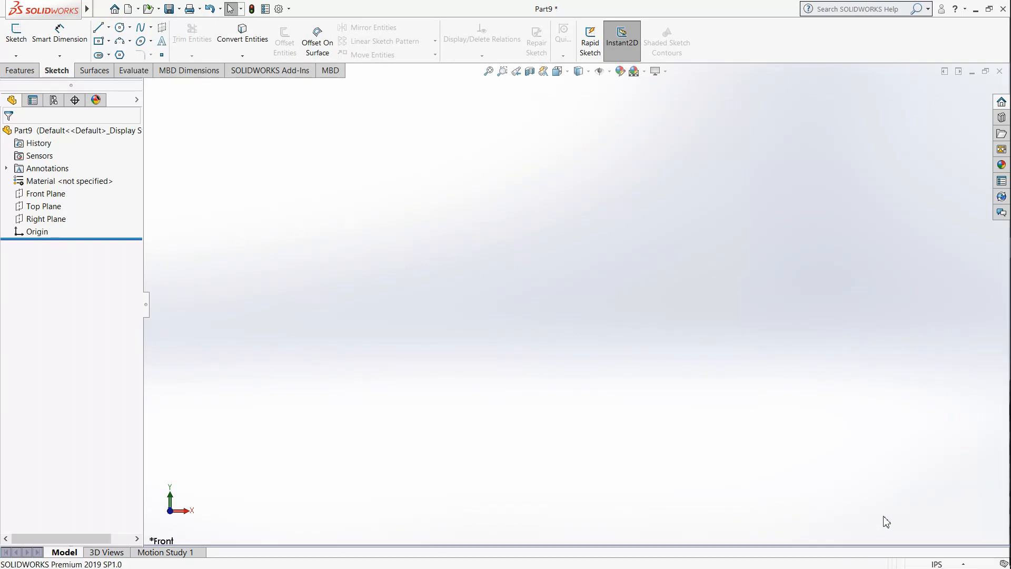
Step: Start a sketch on the Front Plane and draw a center rectangle about 4.8 by 2.88 in from the origin
click(17, 31)
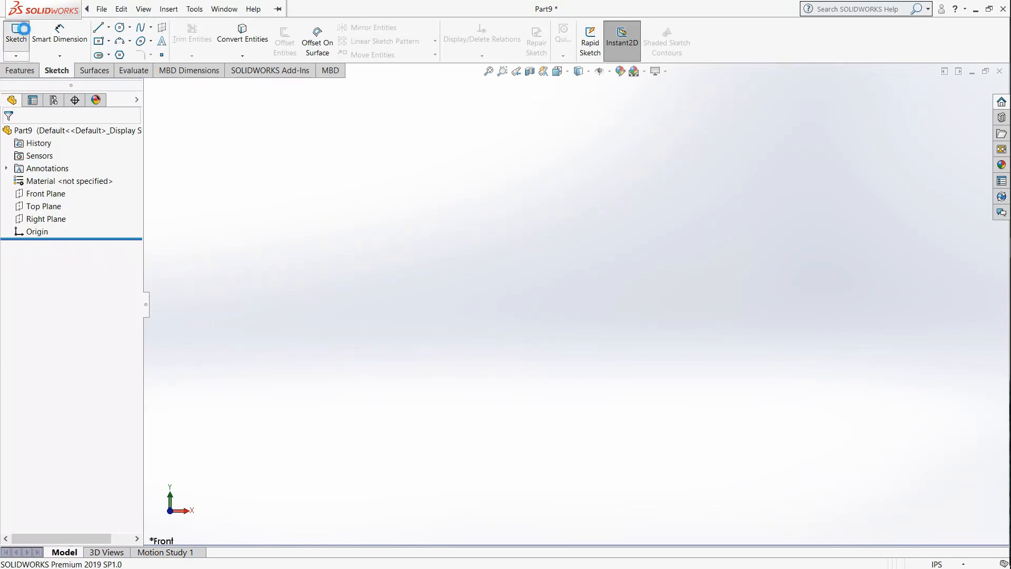
click(525, 230)
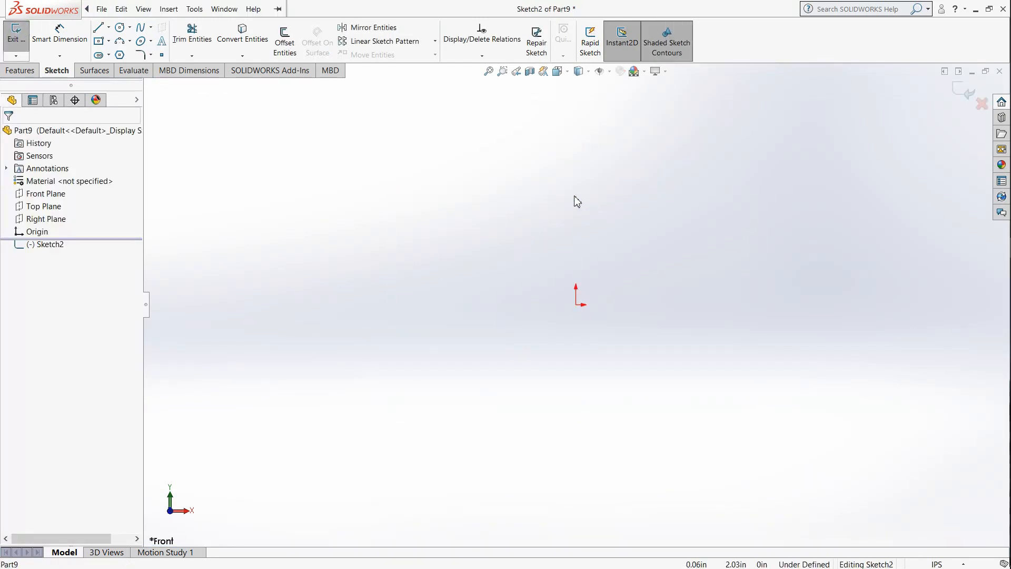
click(102, 42)
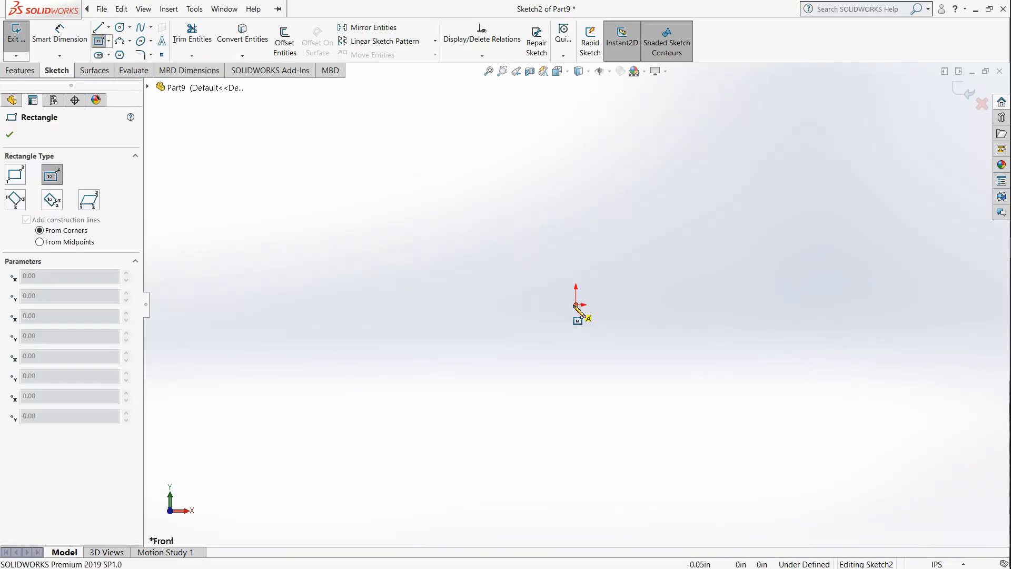
click(577, 307)
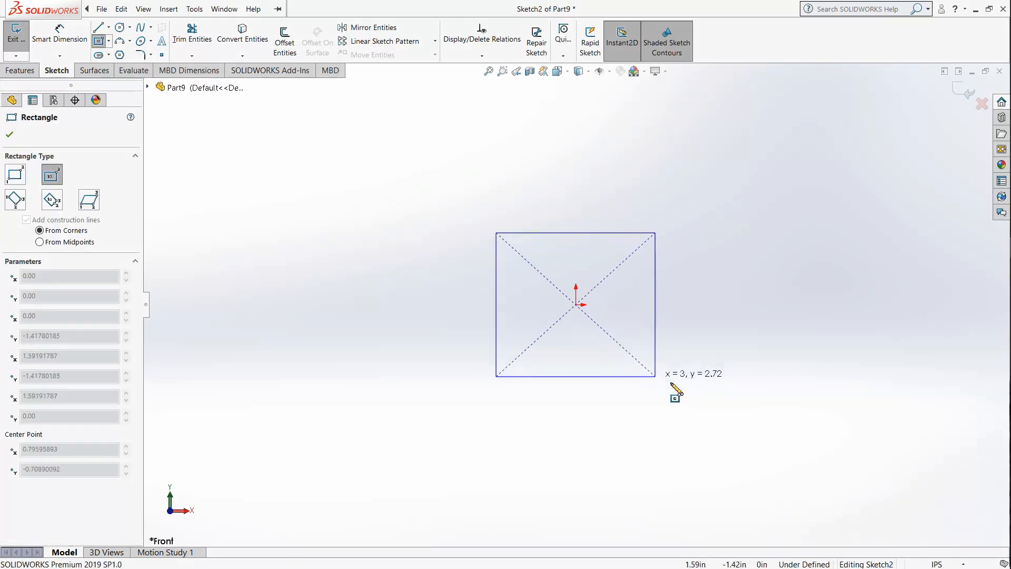
click(702, 380)
Step: Dimension the rectangle's upper horizontal edge and set its width to 4.5 in
right_drag(593, 300, 562, 236)
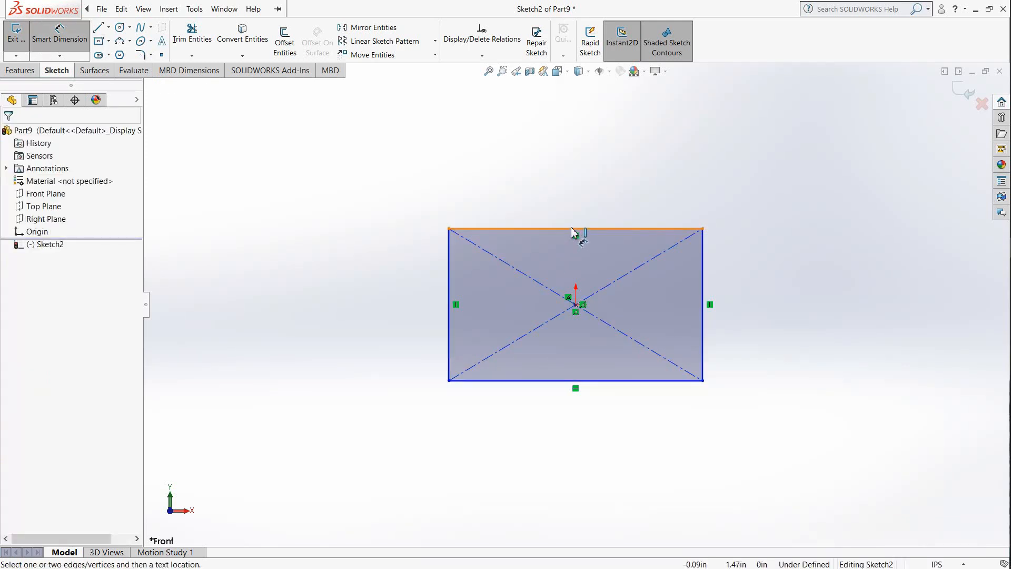
click(571, 228)
click(577, 179)
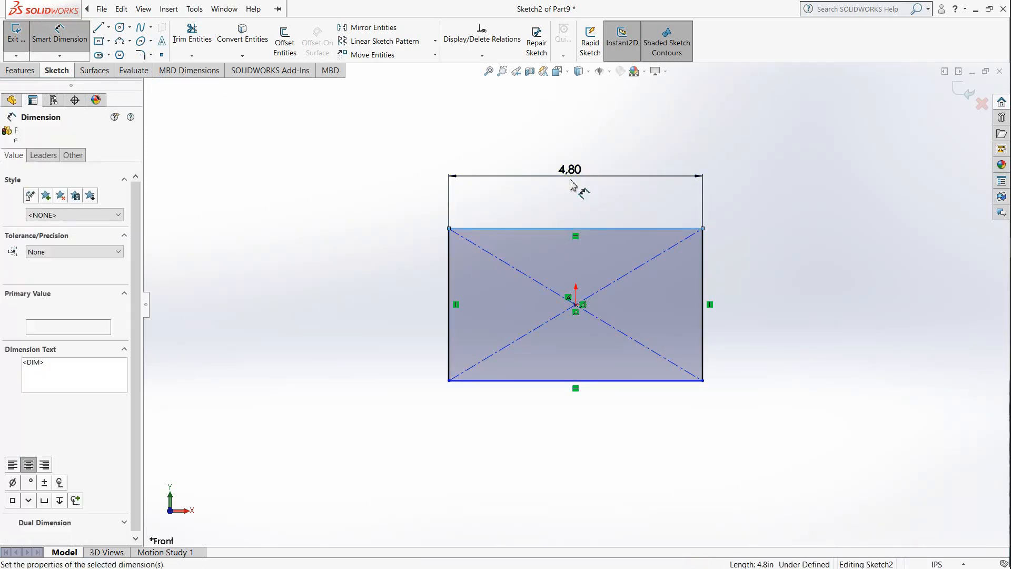
click(581, 191)
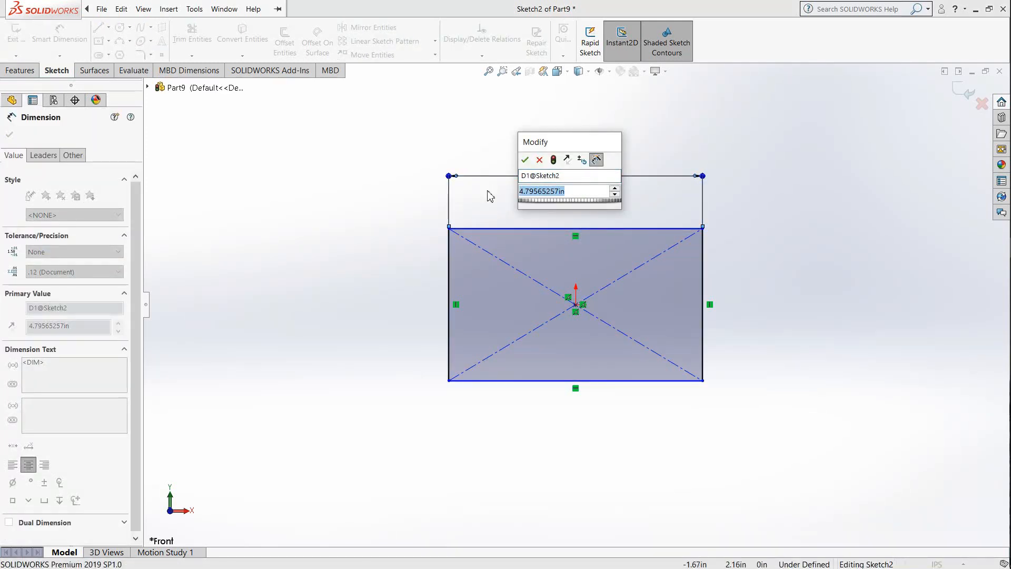
text(4.5)
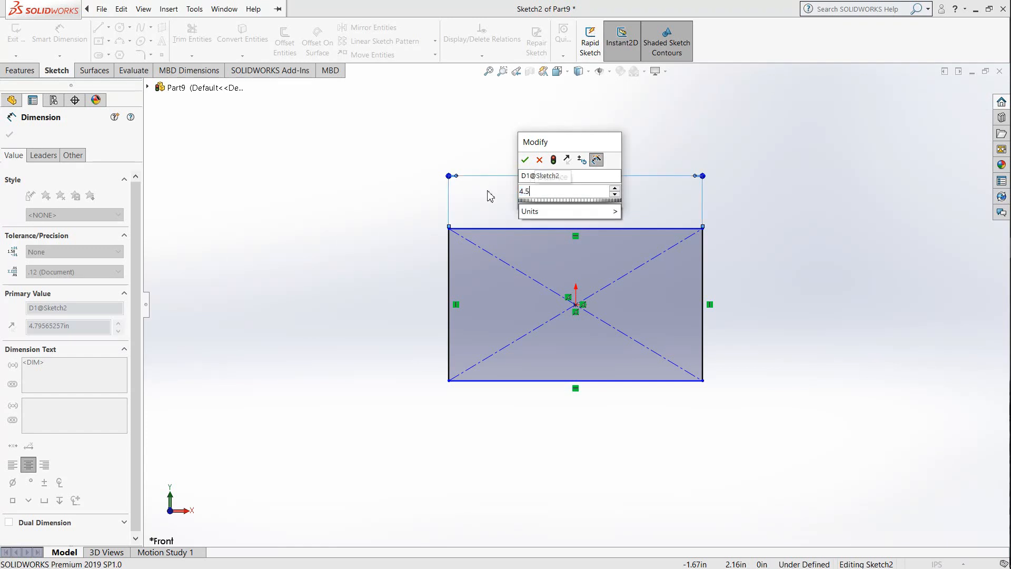
click(525, 160)
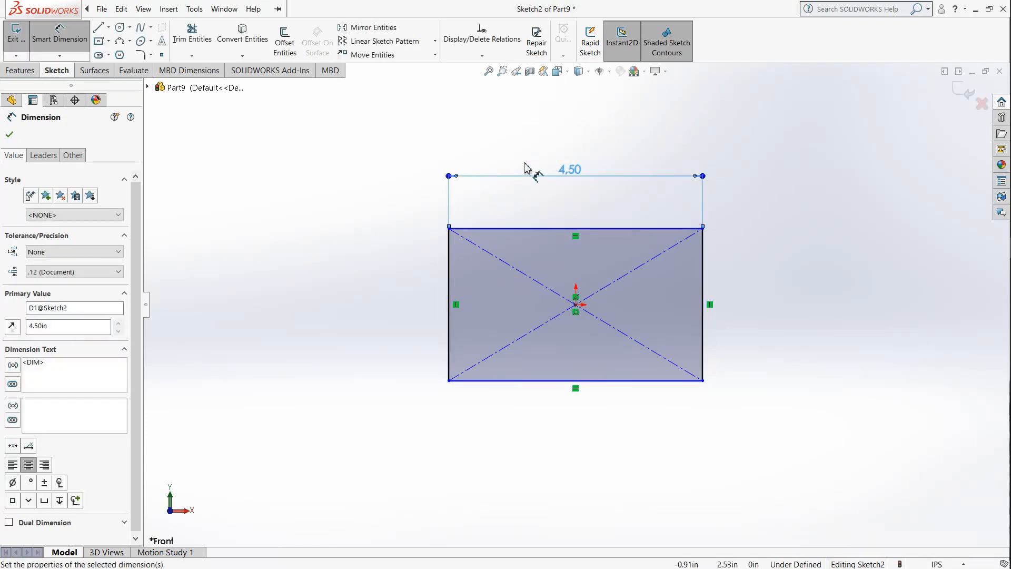
Step: Dimension the rectangle's right vertical edge and set its height to 4.5 in
click(702, 282)
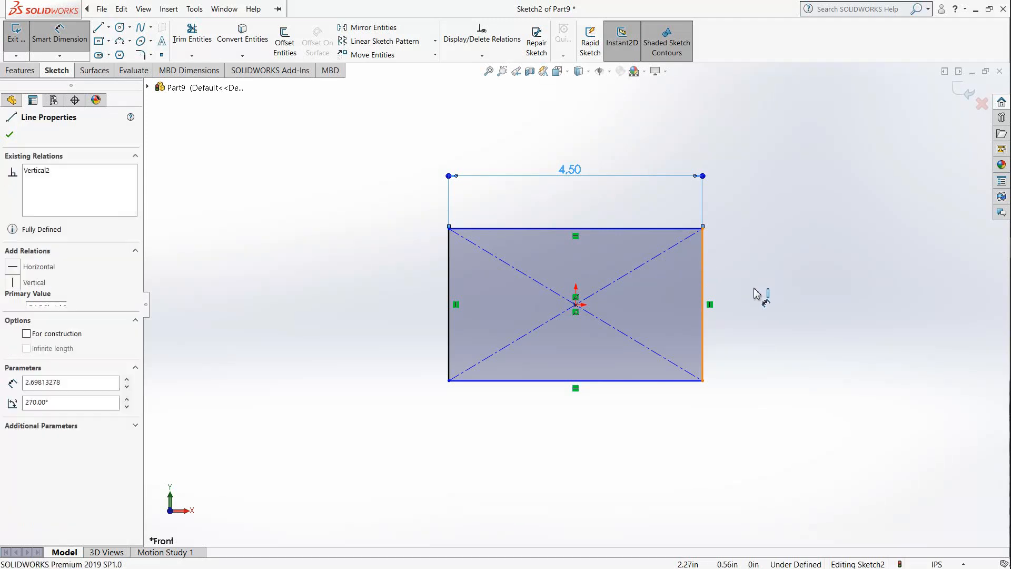
click(756, 290)
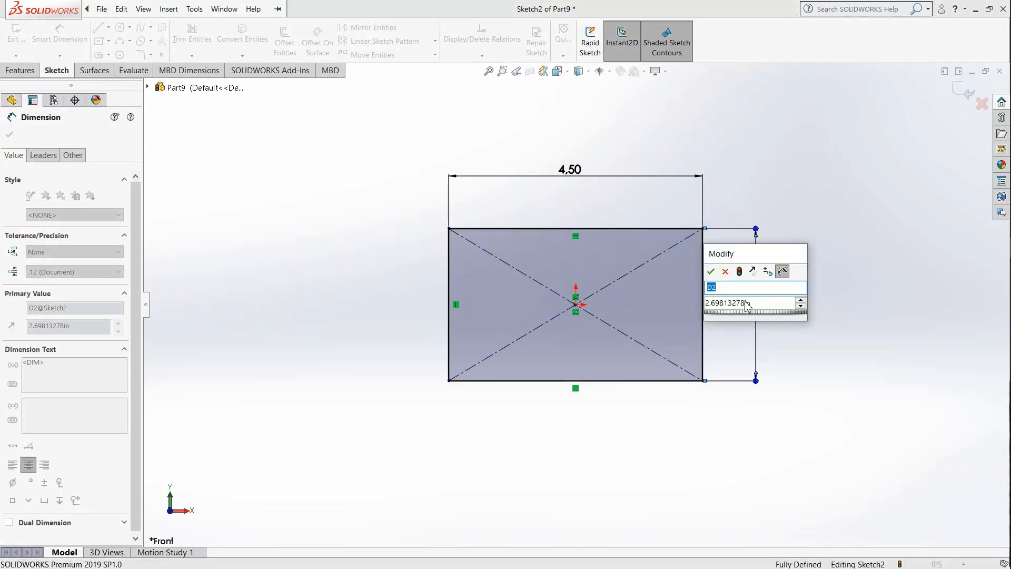
text(4.5)
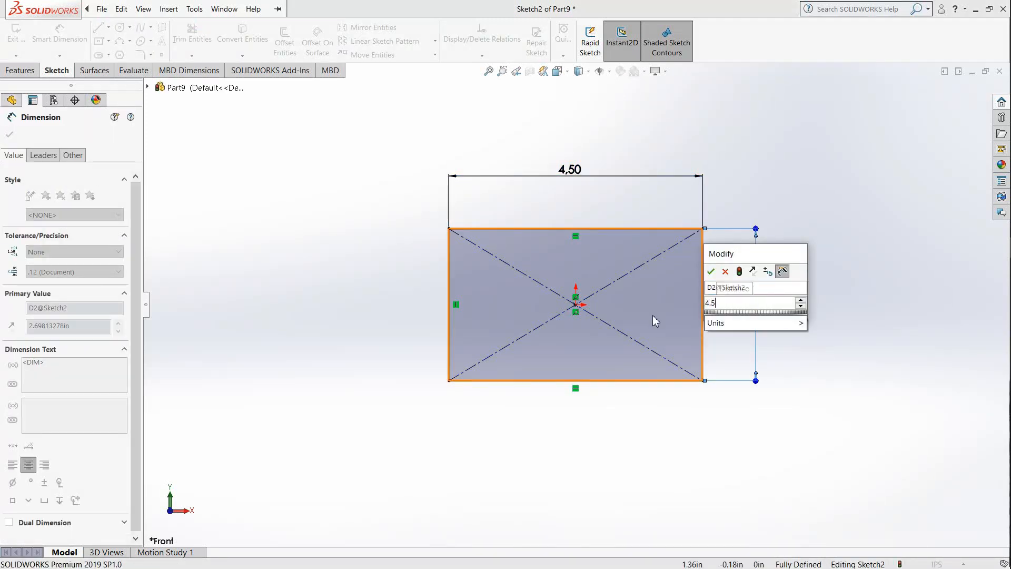
key(Return)
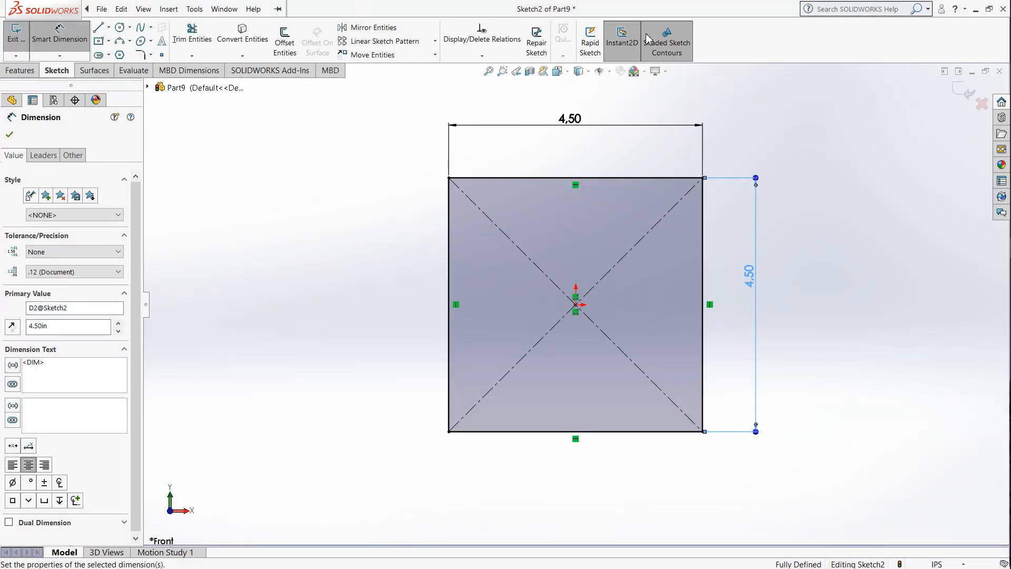
Step: Fillet all four corners of the 4.5 in square sketch with a radius of 0.875 in
click(20, 70)
click(58, 72)
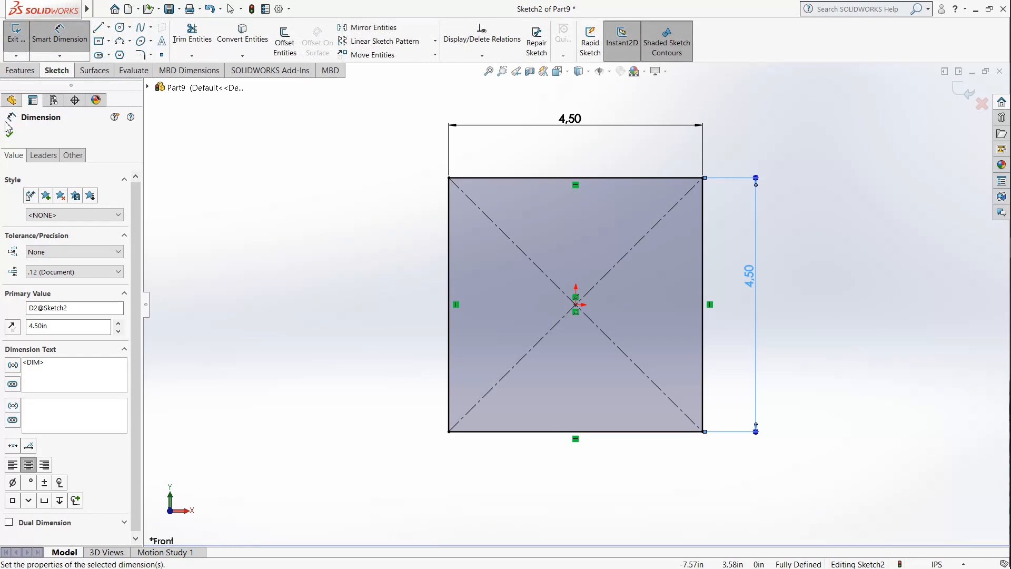
click(139, 55)
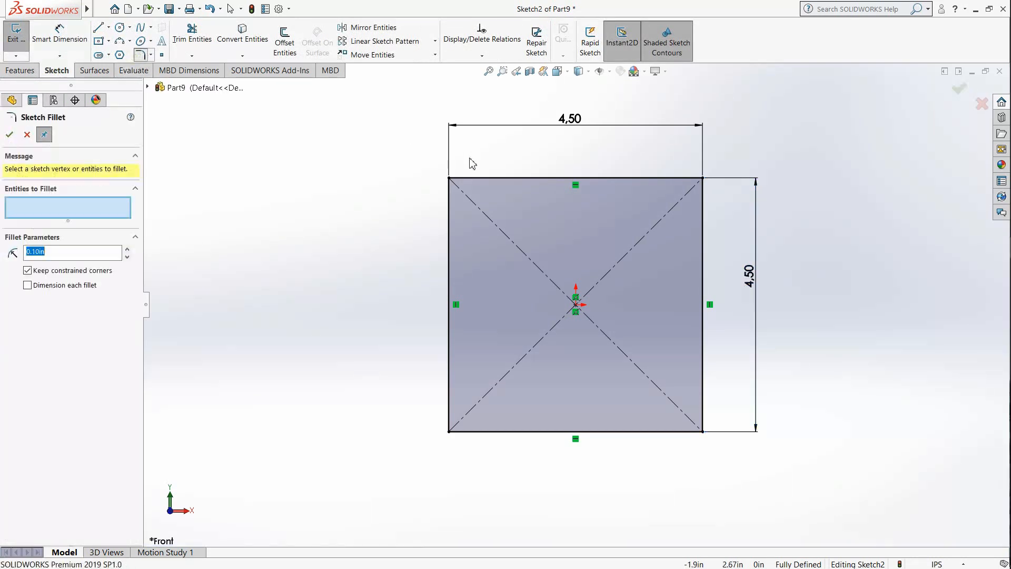
click(474, 178)
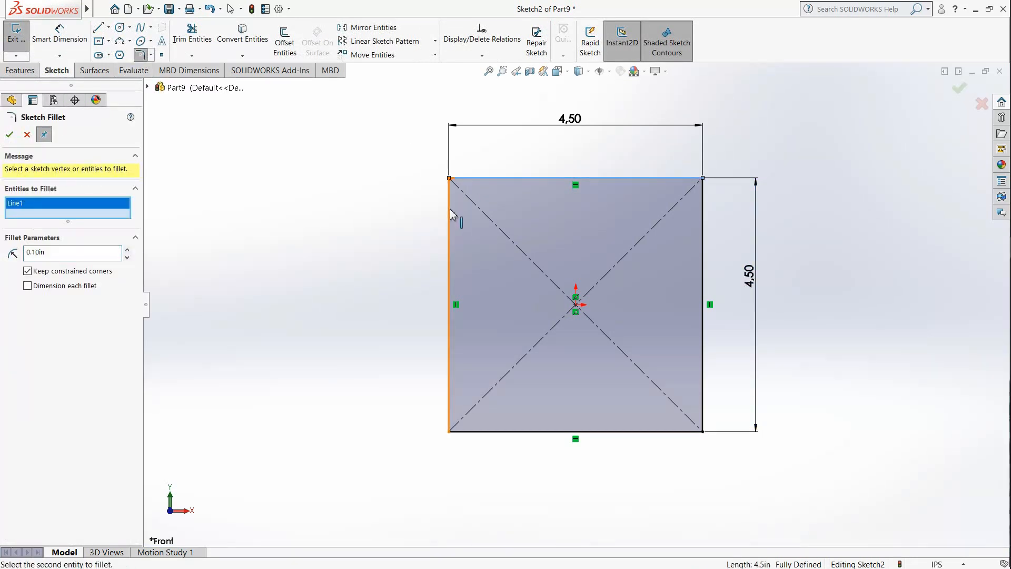
click(703, 192)
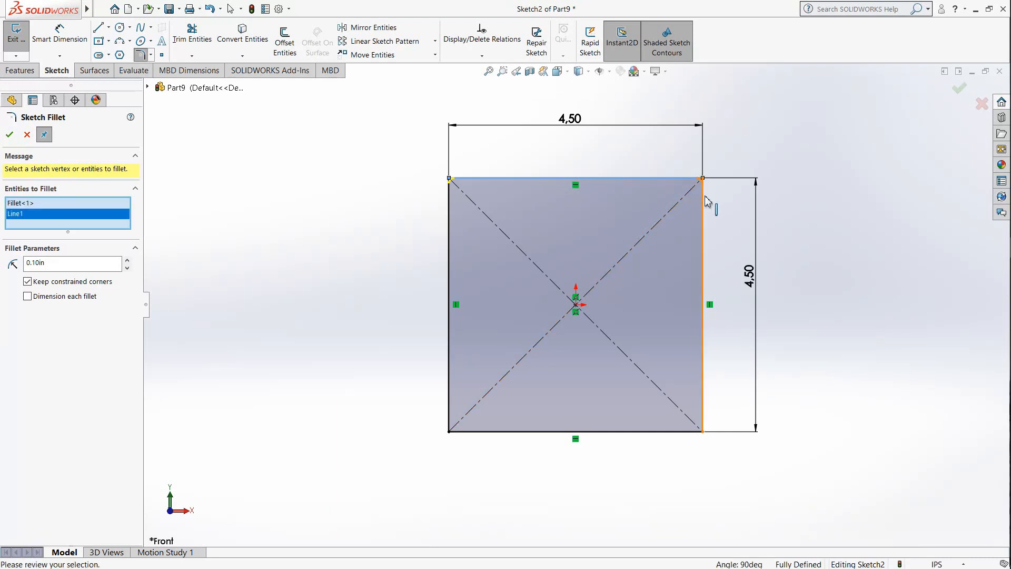
click(449, 413)
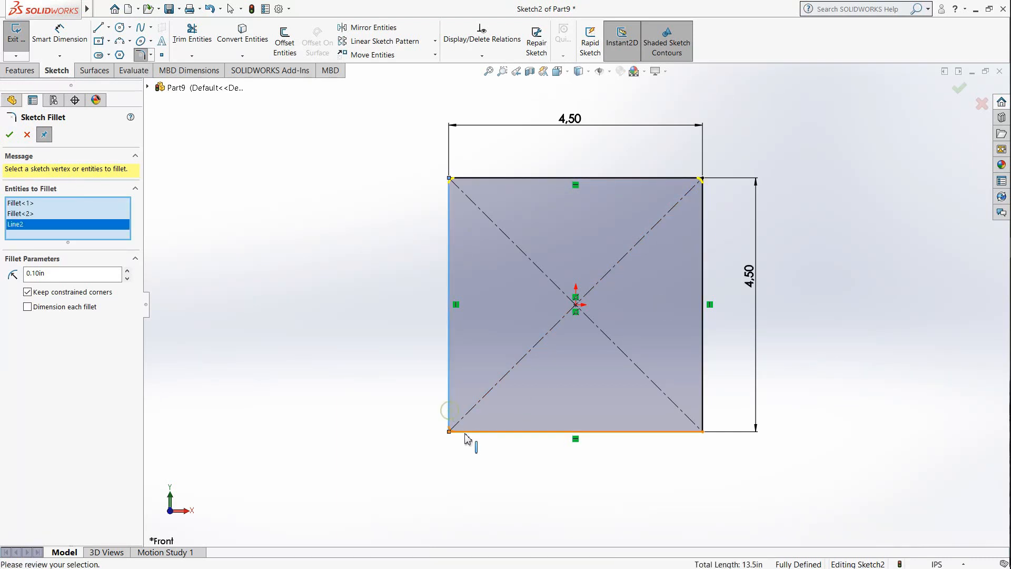
click(499, 432)
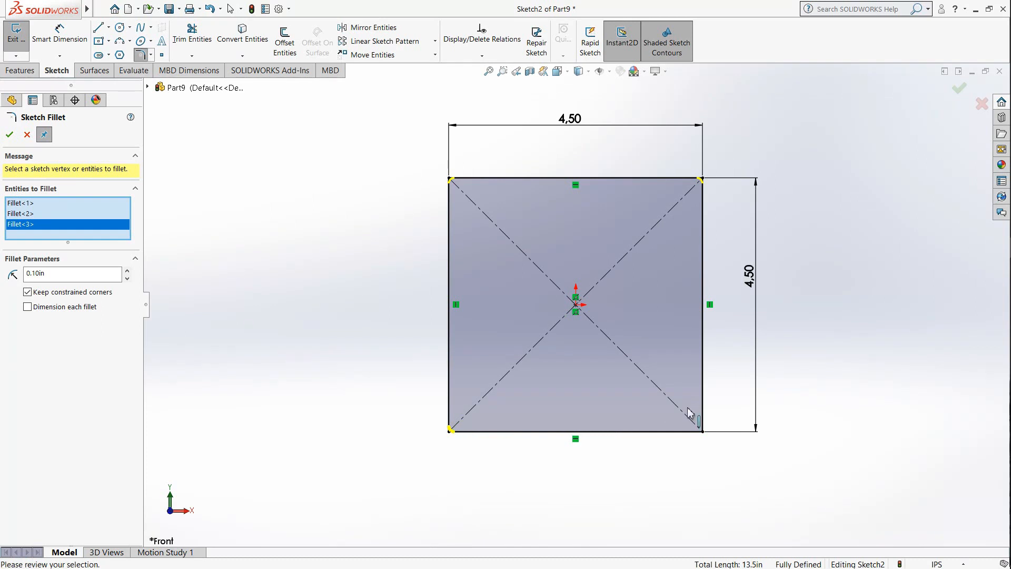
click(704, 407)
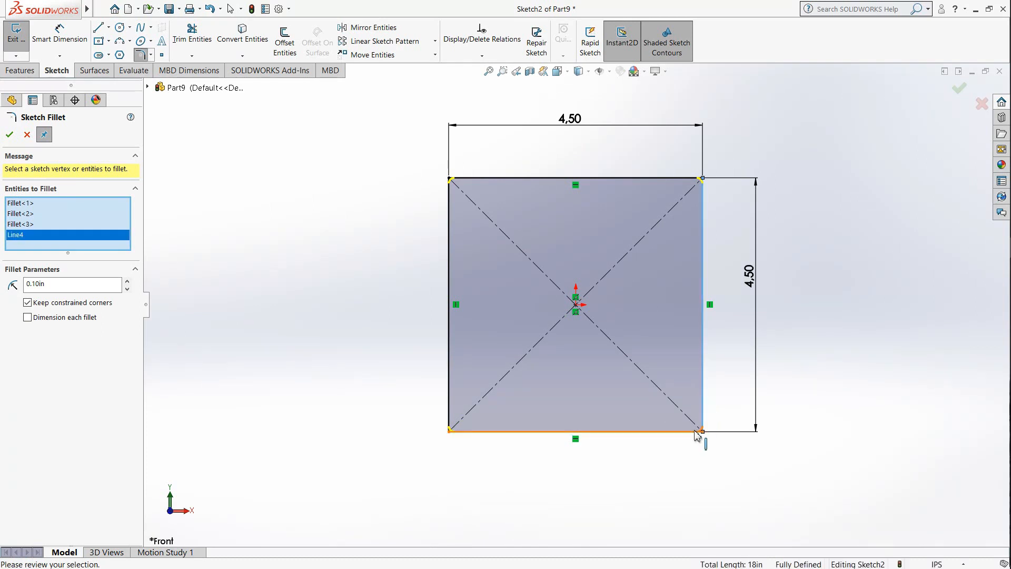
click(695, 431)
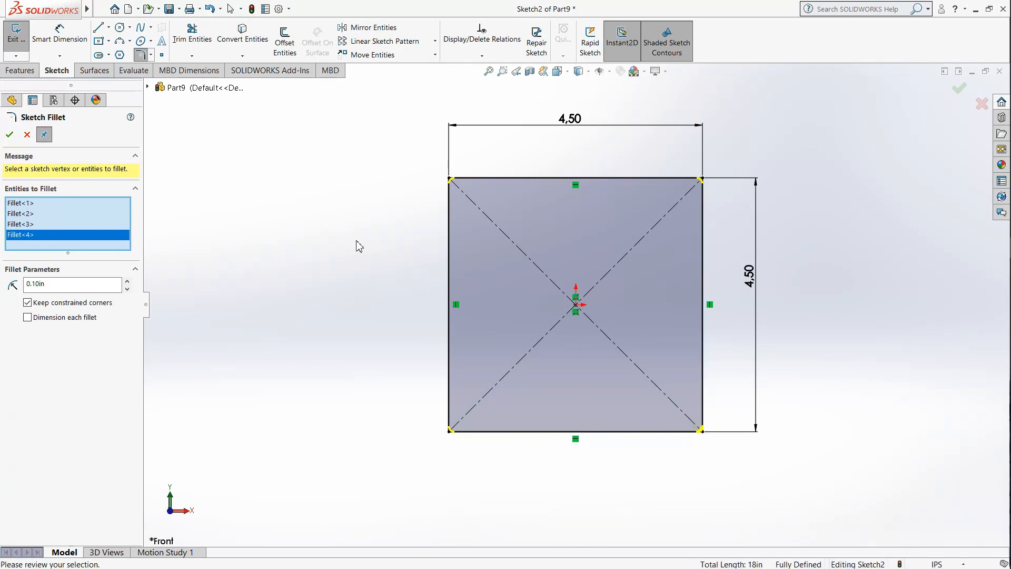
click(74, 284)
click(10, 136)
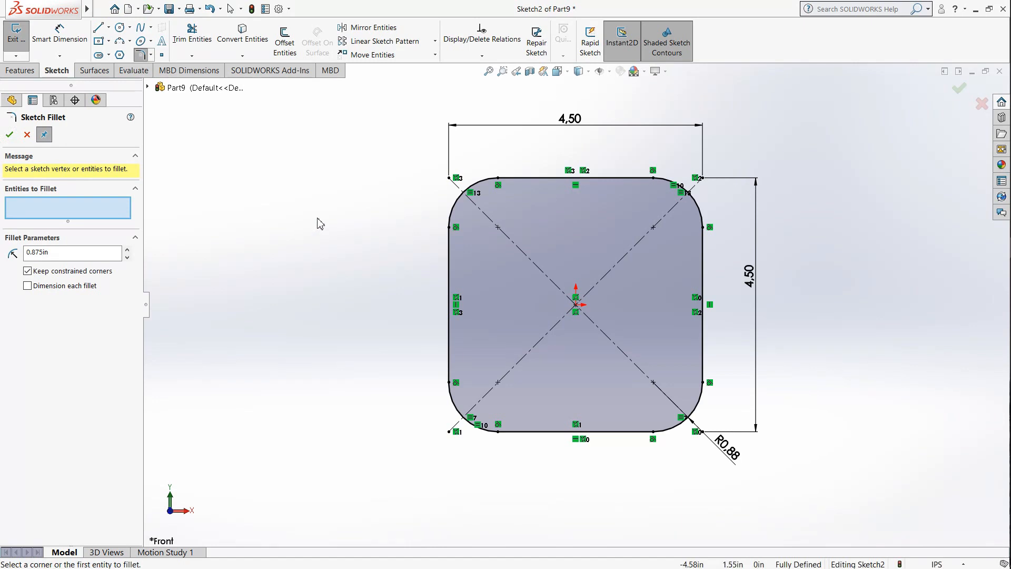
Step: Draw four circles about 0.8 to 0.9 in in diameter, one centred on each corner fillet's centre point
click(121, 28)
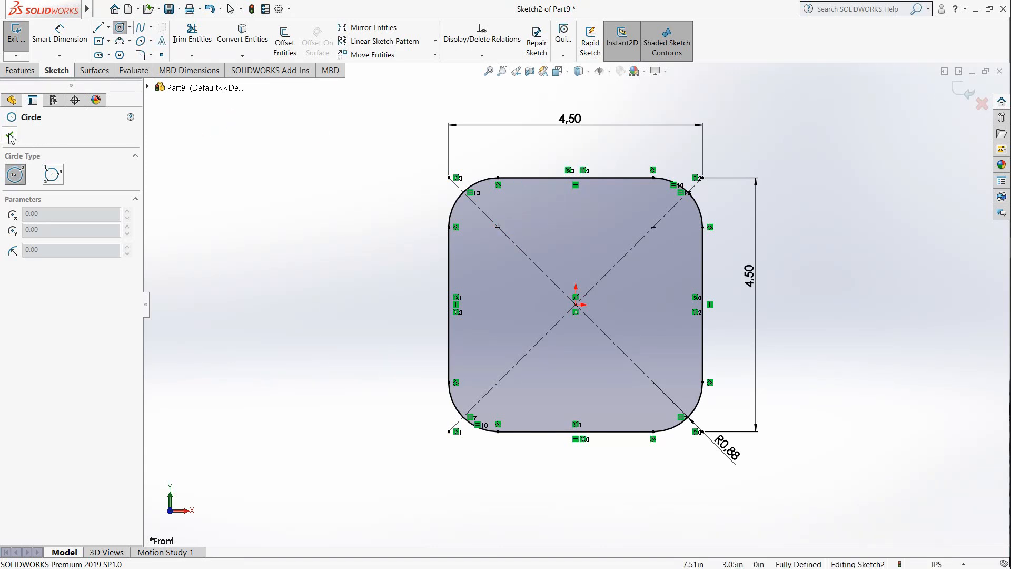
click(498, 226)
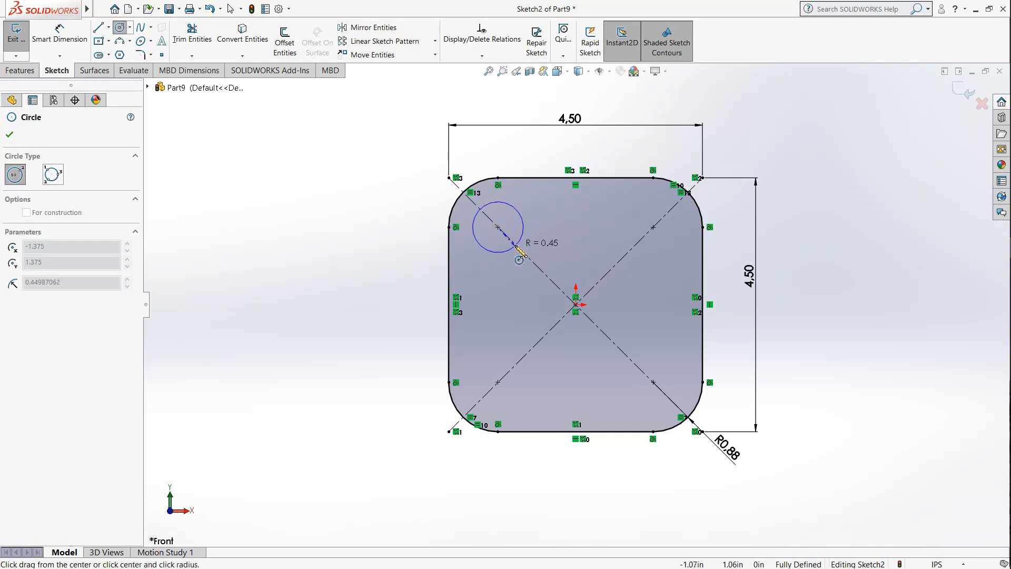
click(514, 244)
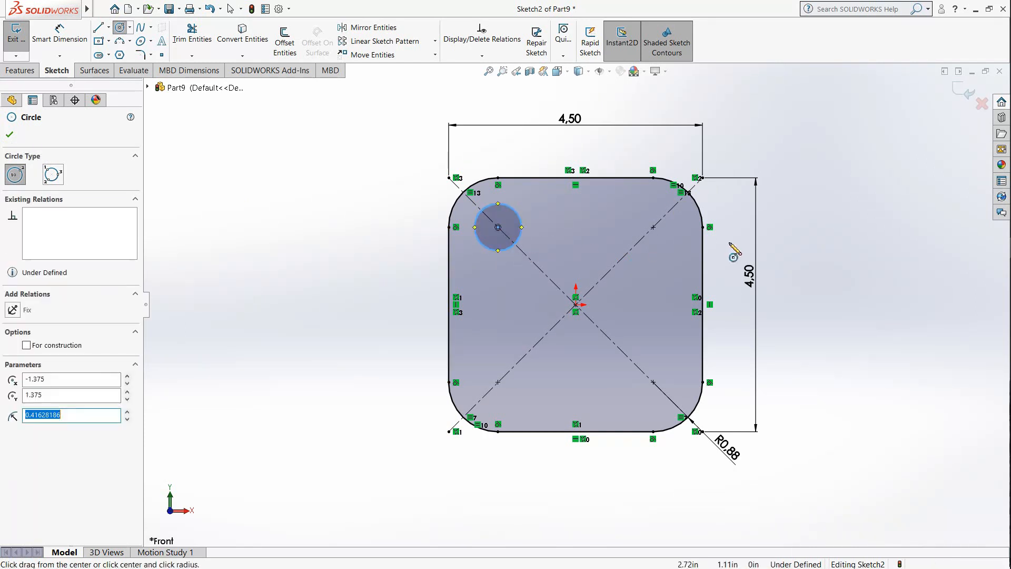
click(653, 226)
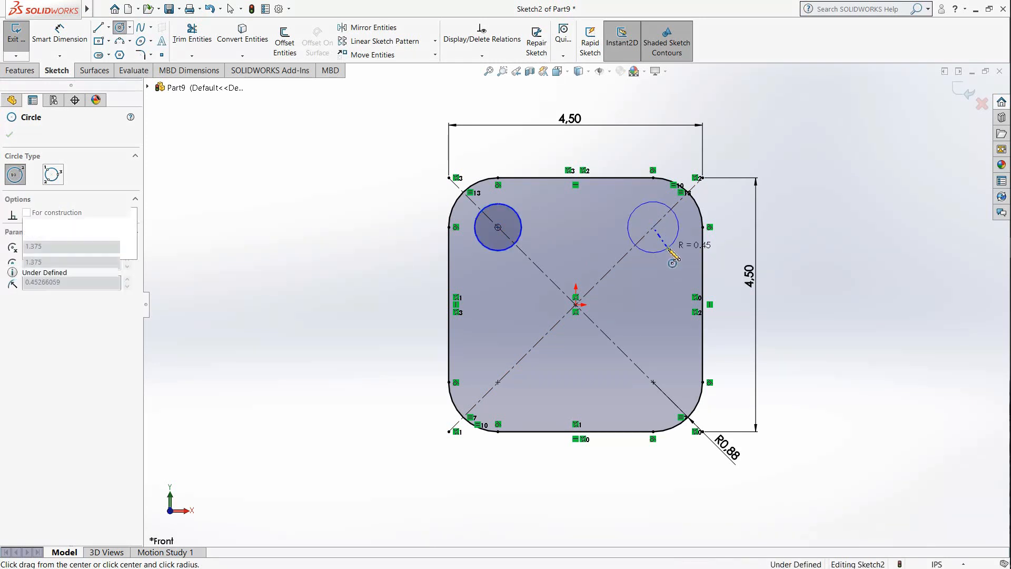
click(670, 246)
click(497, 382)
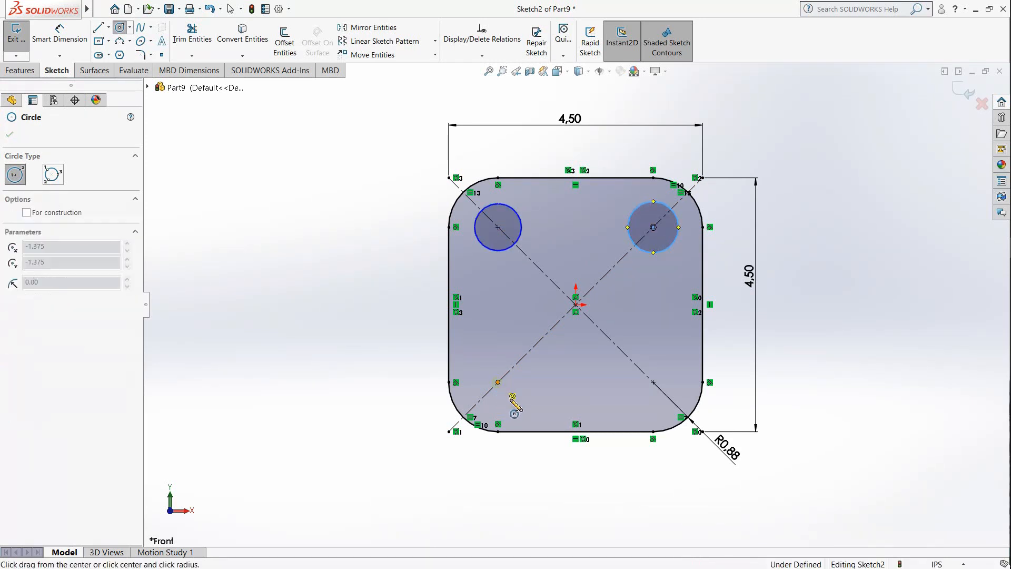
click(513, 397)
click(653, 382)
click(661, 404)
Step: Dimension the upper-left circle and set its diameter to 0.75 in
right_drag(467, 283, 428, 244)
click(475, 232)
click(390, 234)
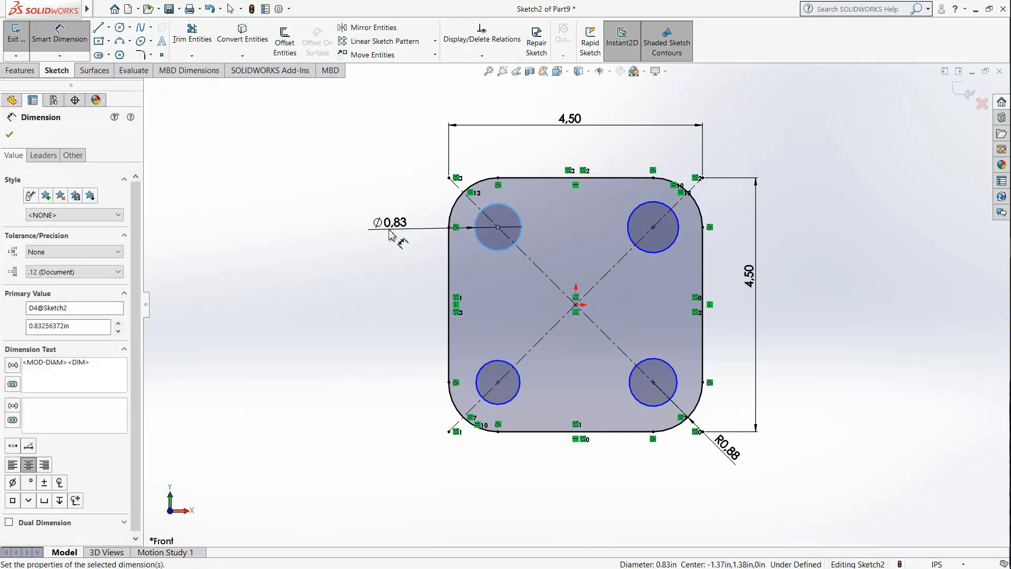
click(398, 245)
drag(399, 245, 307, 240)
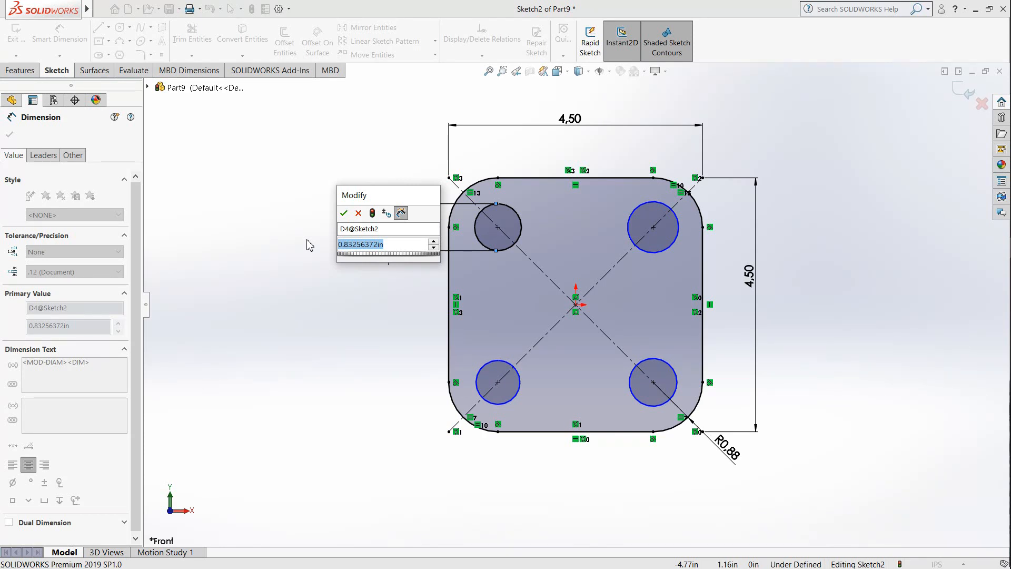
text(0.75)
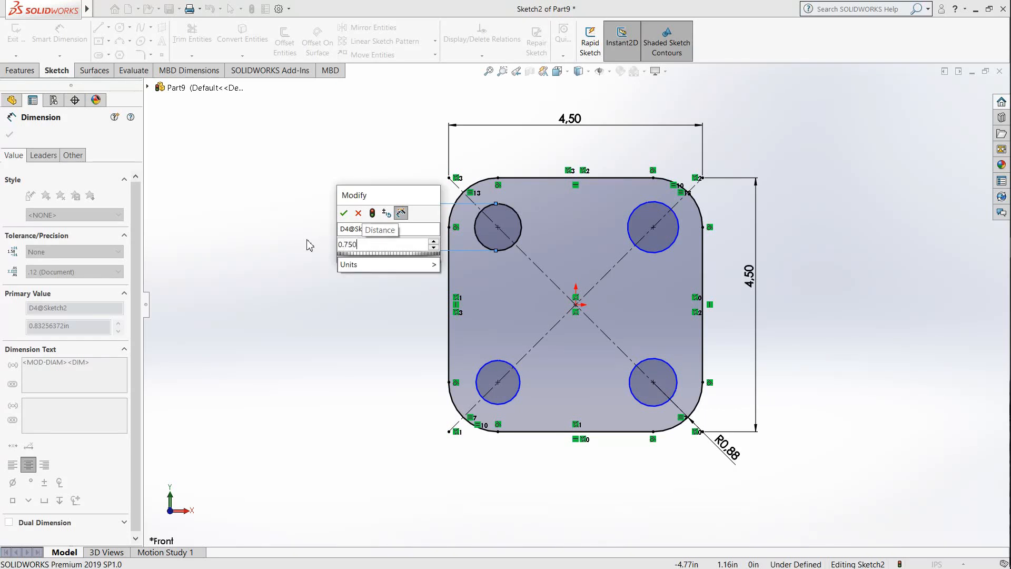
click(344, 213)
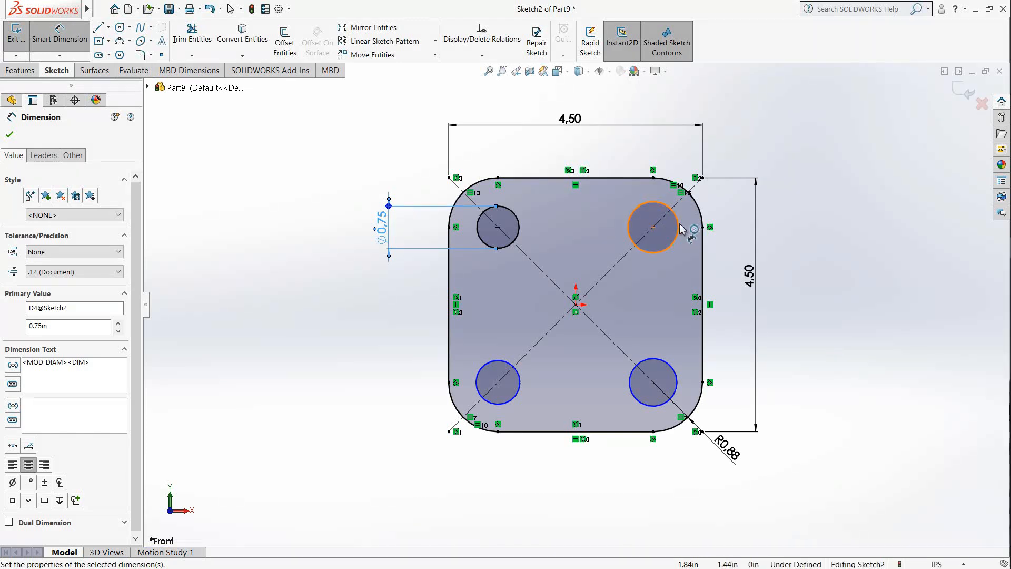
Step: Dimension the upper-right circle and set its diameter to 0.75 in
click(680, 227)
click(794, 221)
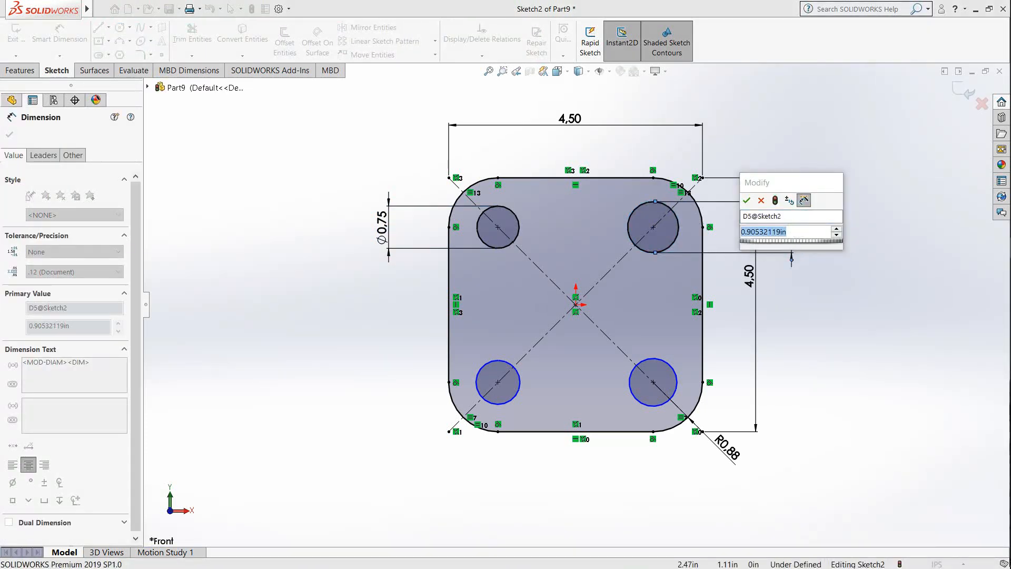
text(0.750)
key(Return)
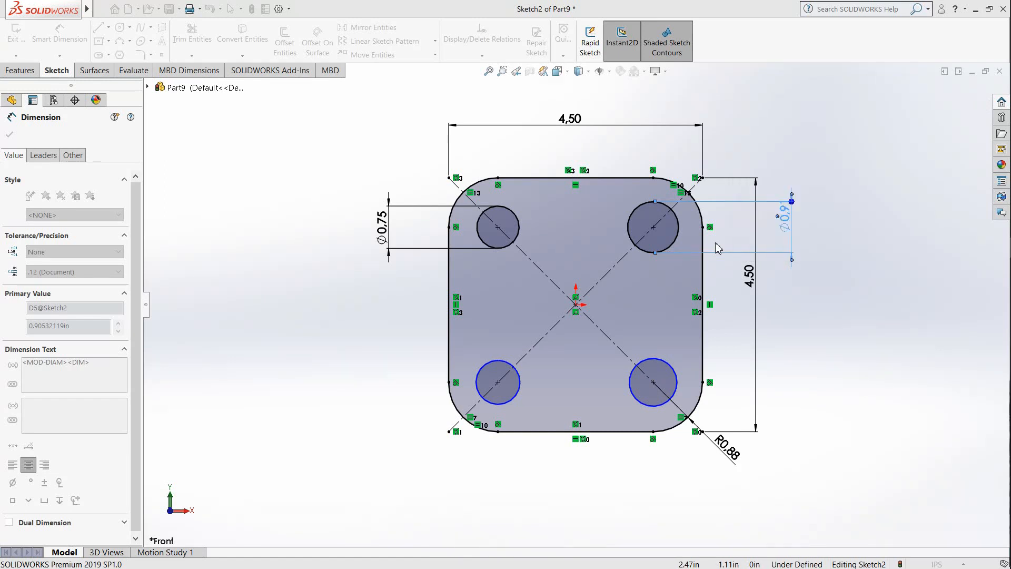
Step: Dimension the lower-left circle and set its diameter to 0.75 in
click(519, 395)
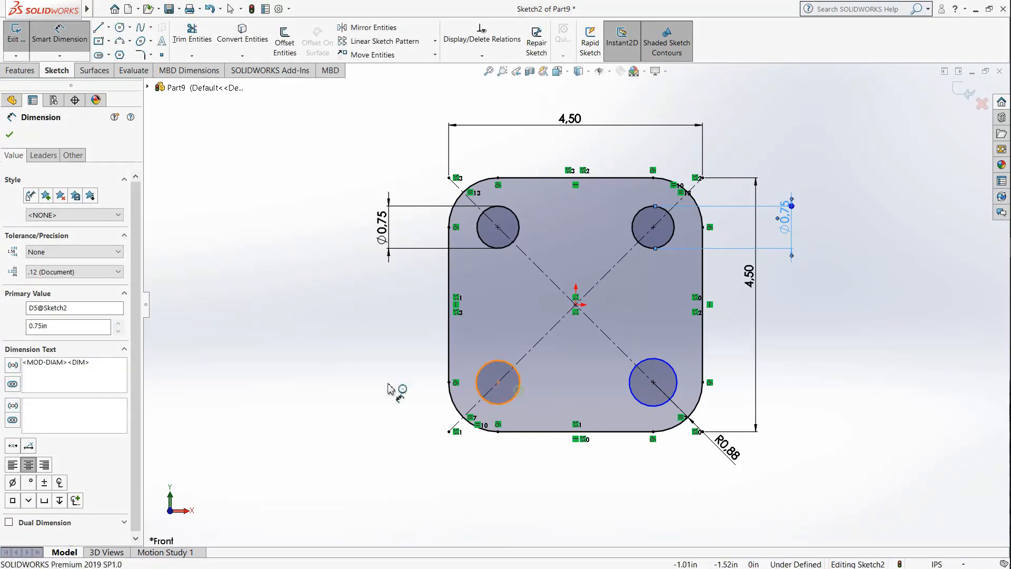
click(387, 388)
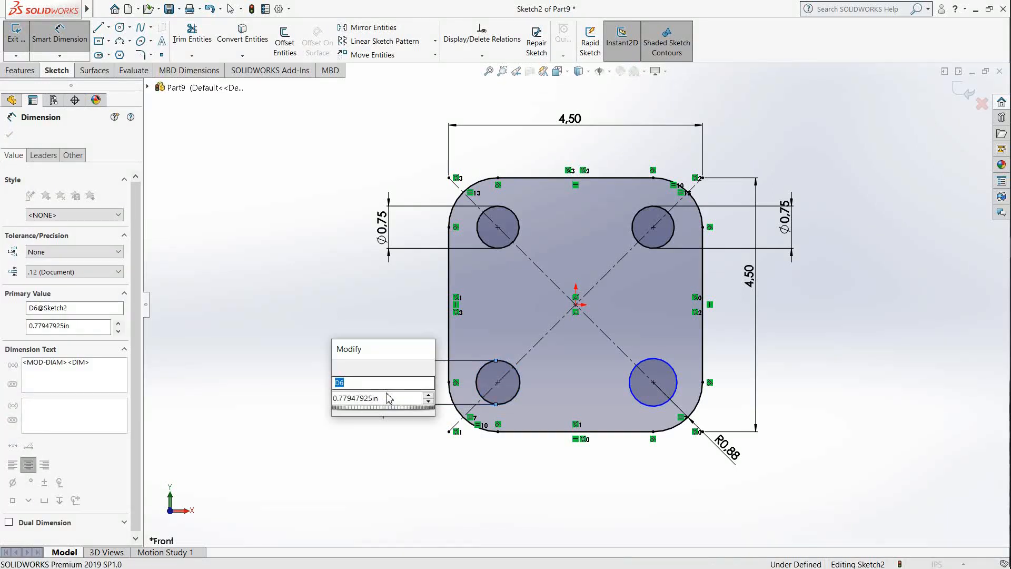
text(0.750)
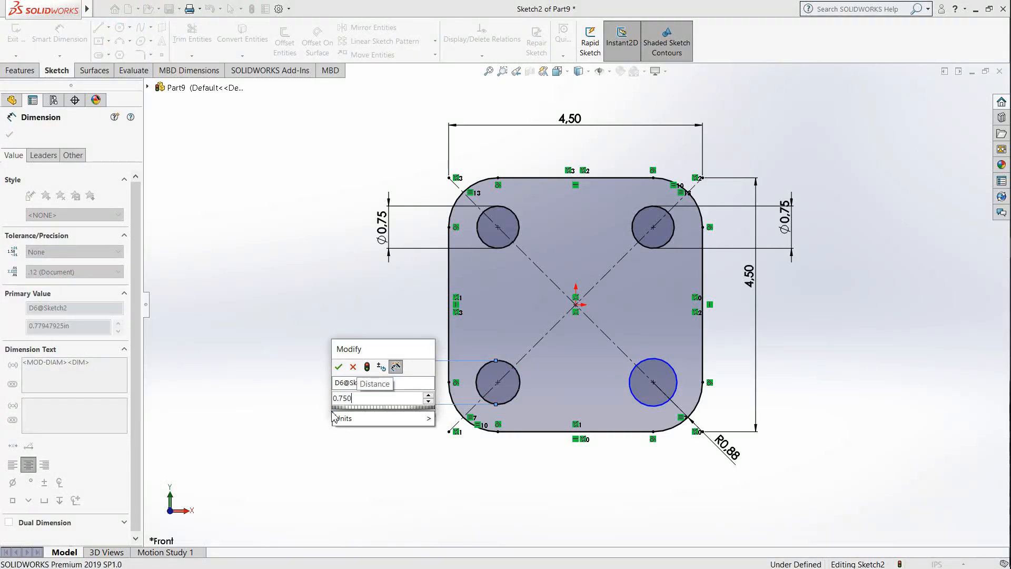
key(Return)
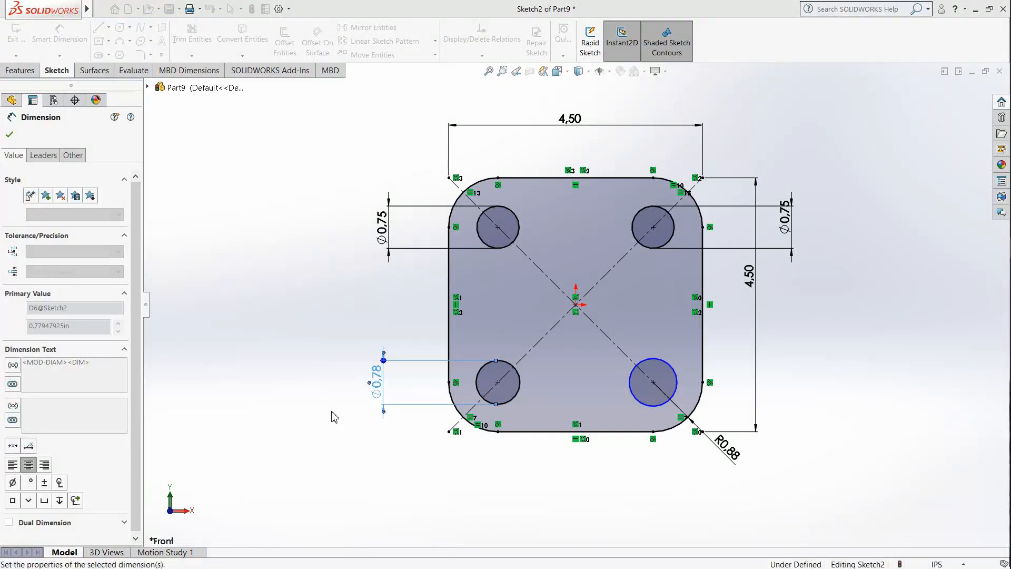
Step: Dimension the lower-right circle and set its diameter to 0.75 in
click(795, 375)
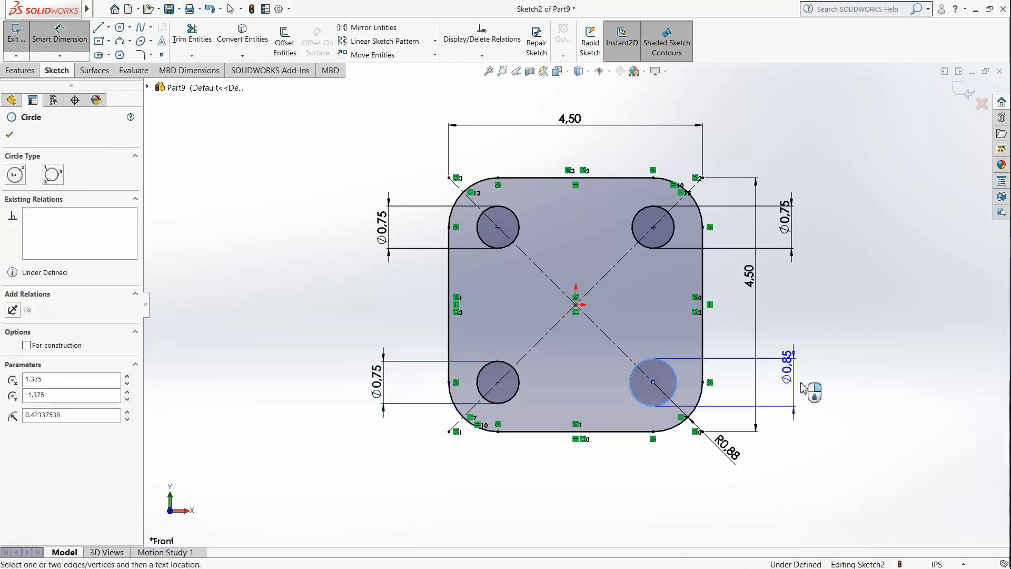
click(800, 389)
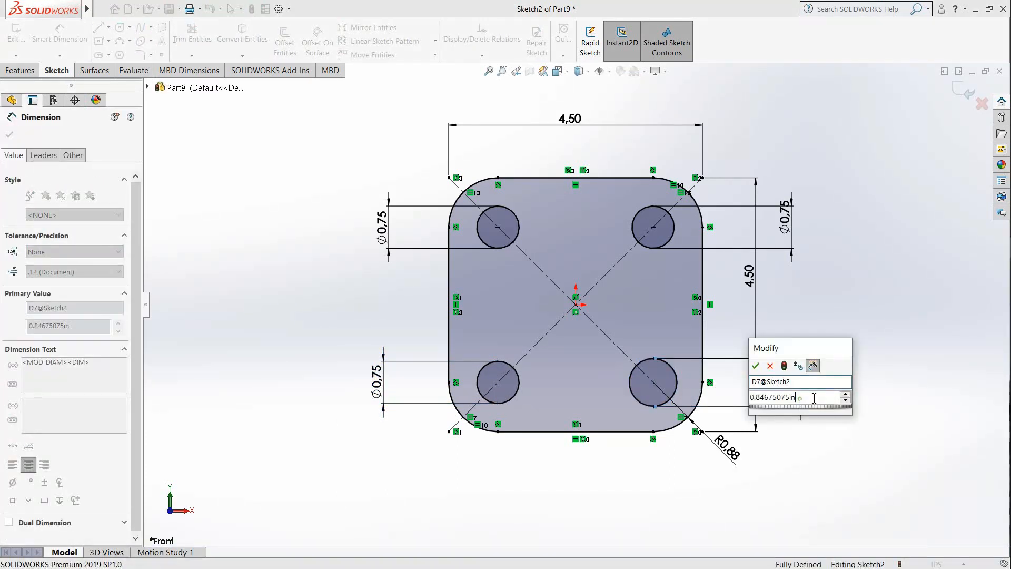
text(0.75)
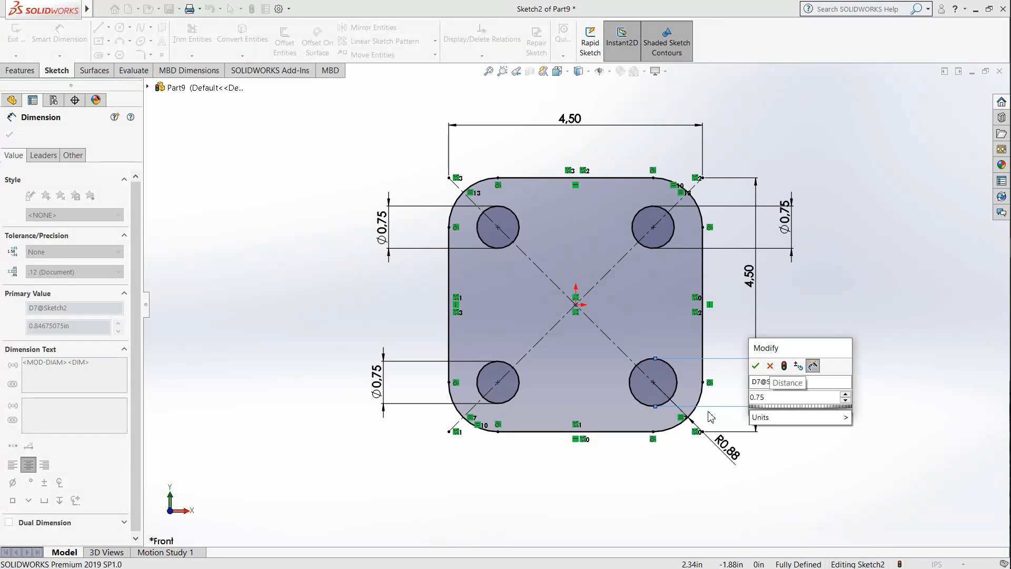
key(Return)
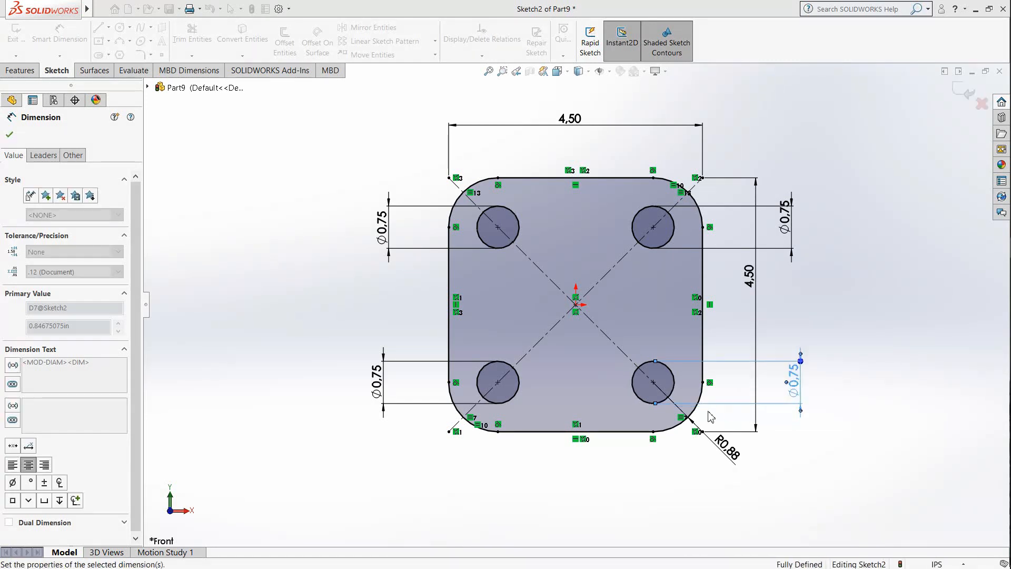
Step: Extrude the rounded square with its four holes as a blind boss 0.75 in deep
click(20, 70)
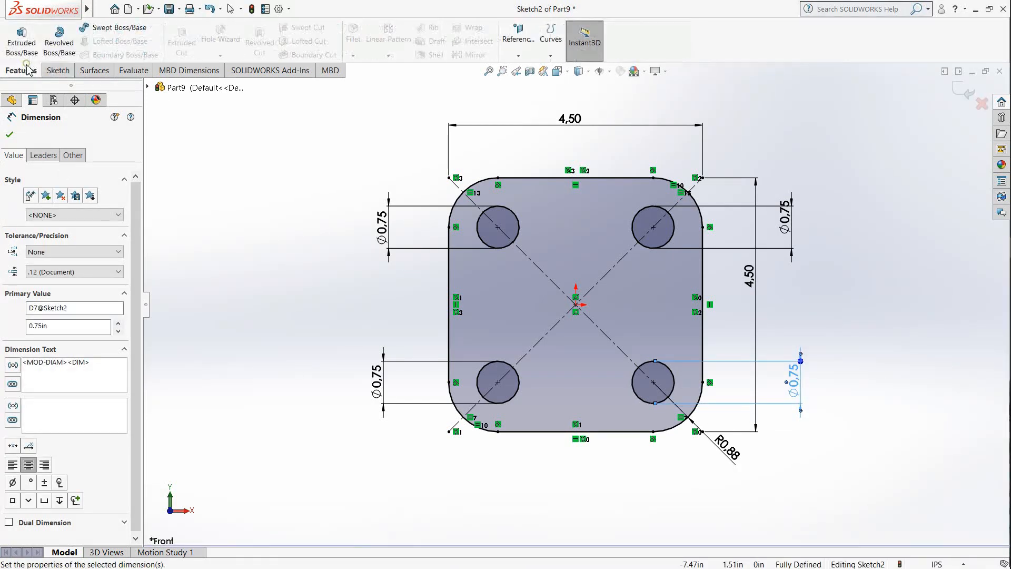
click(24, 41)
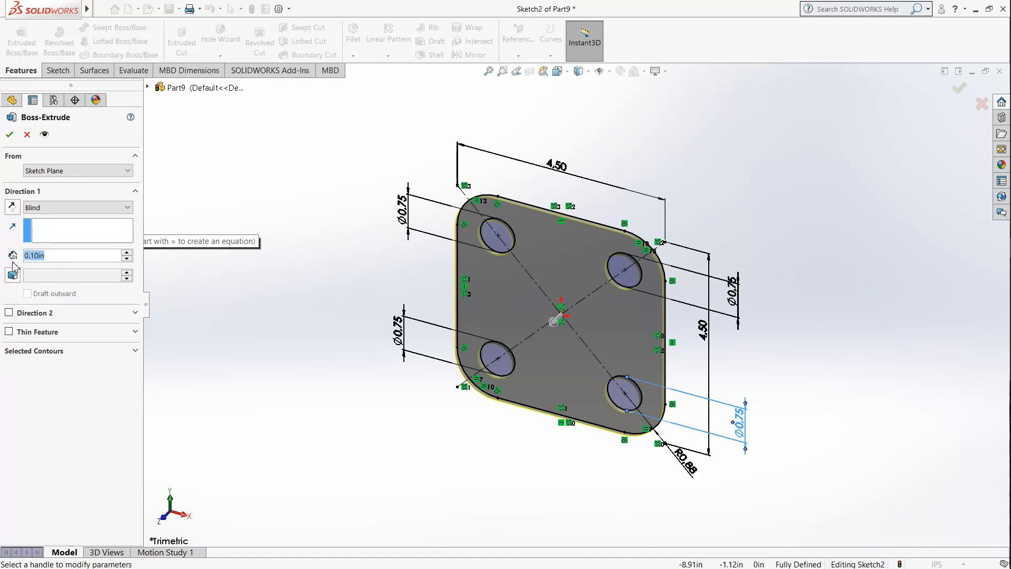
text(0.75)
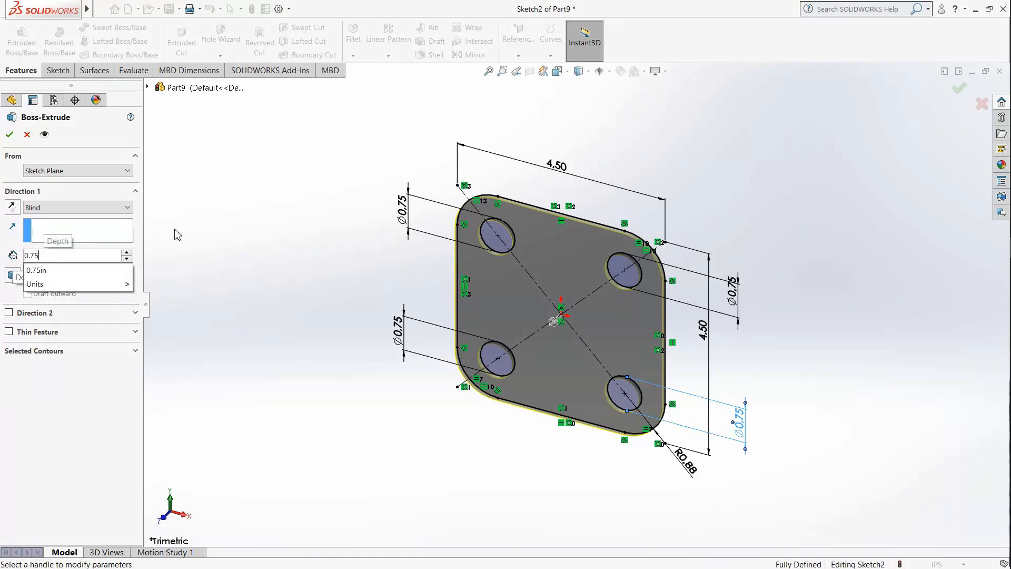
key(Return)
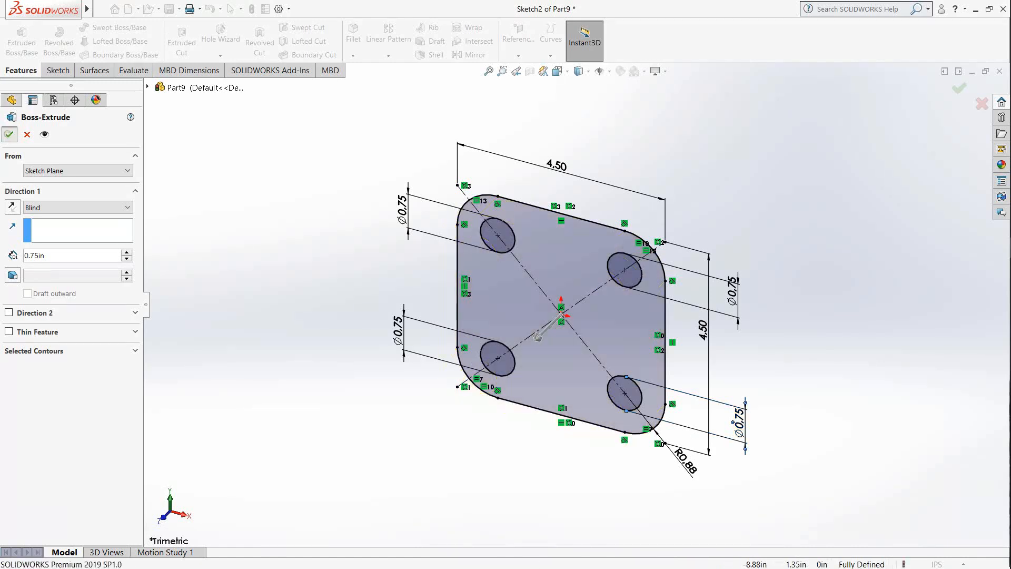
click(10, 135)
click(321, 231)
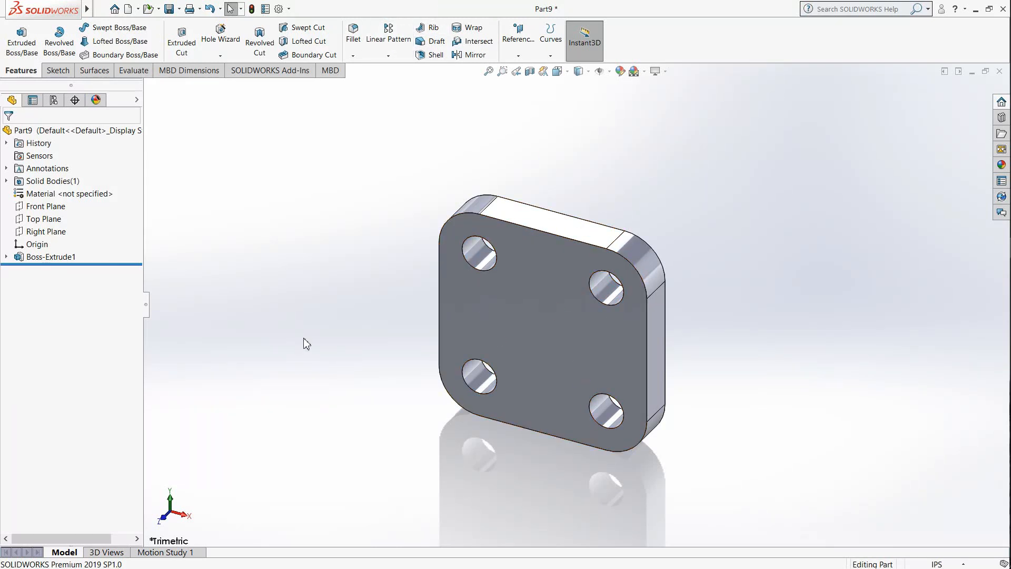
Step: Start a new sketch on the plate's large front face
click(57, 70)
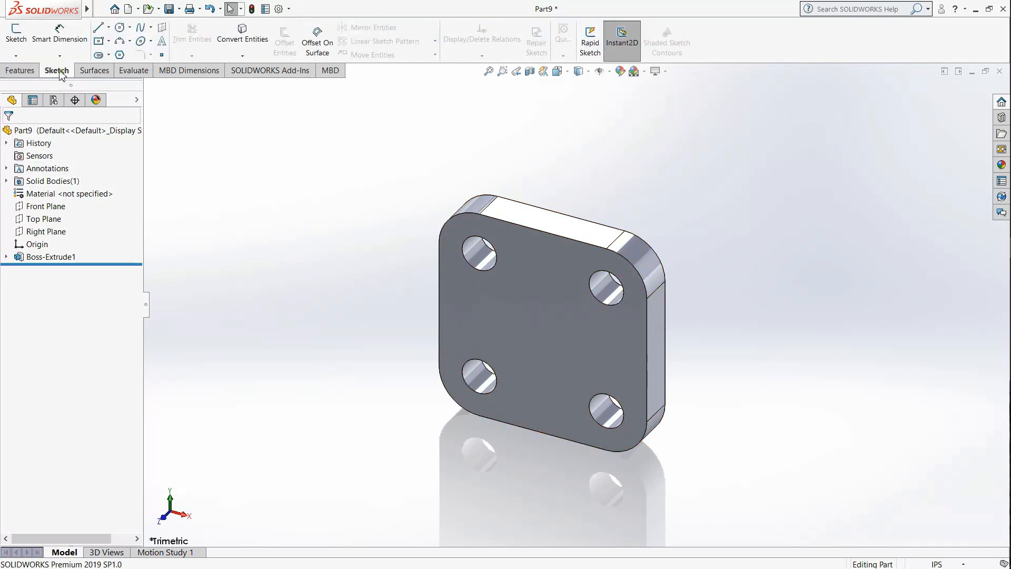
click(24, 47)
click(542, 338)
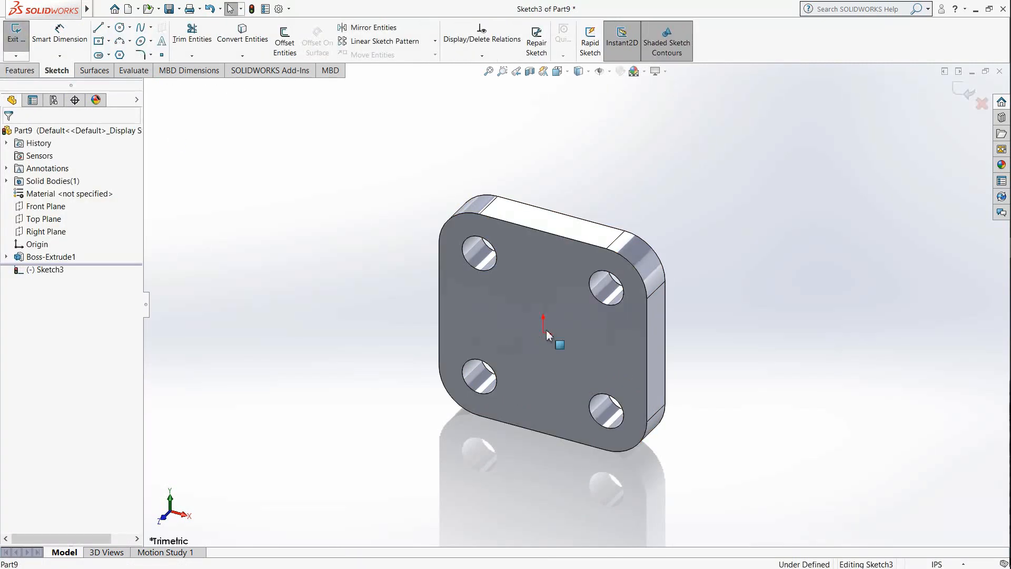
Step: Sketch a circle about 2.02 in in diameter centred on the origin of the plate's front face
click(567, 71)
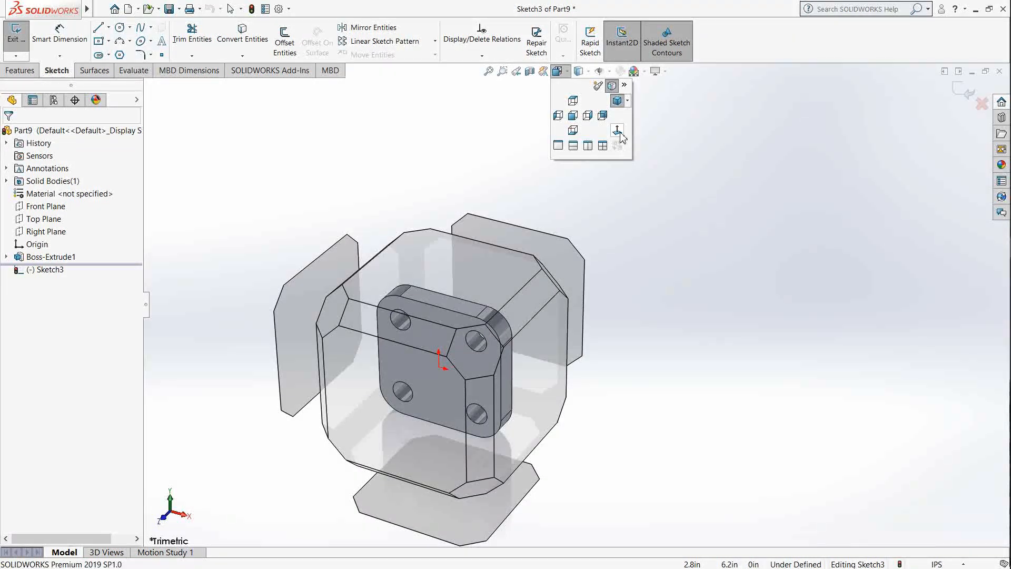
click(619, 131)
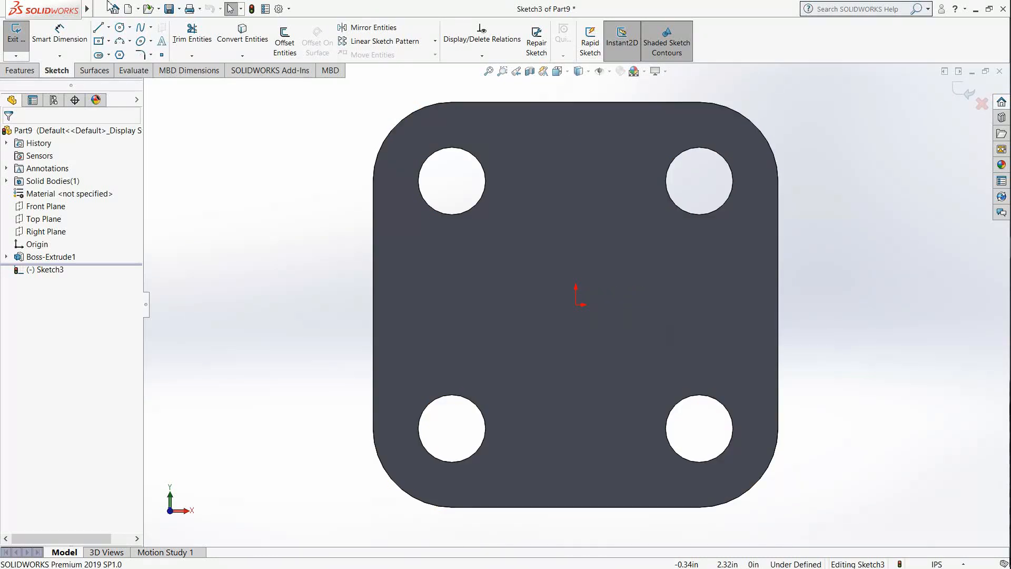
click(120, 27)
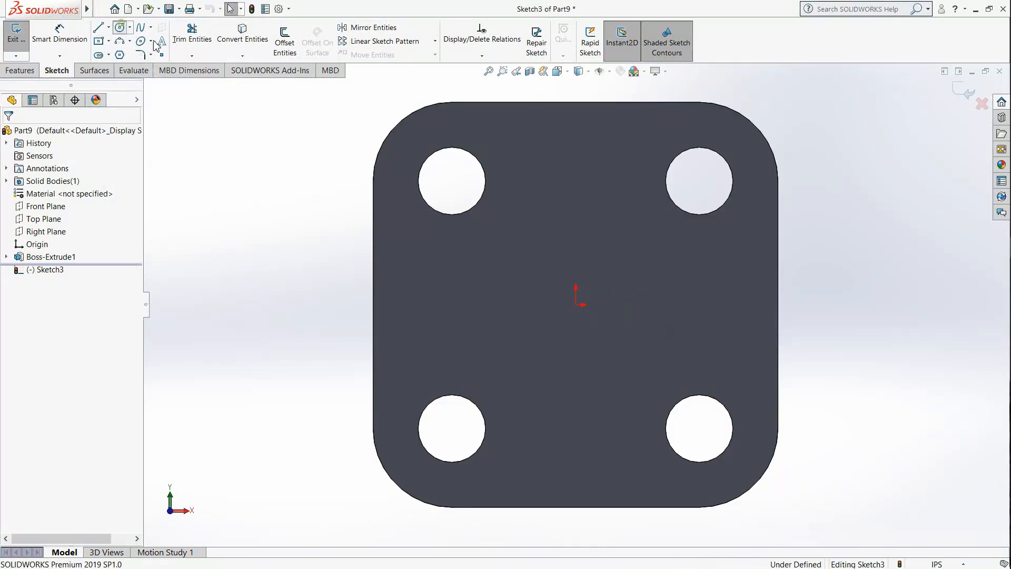
click(577, 305)
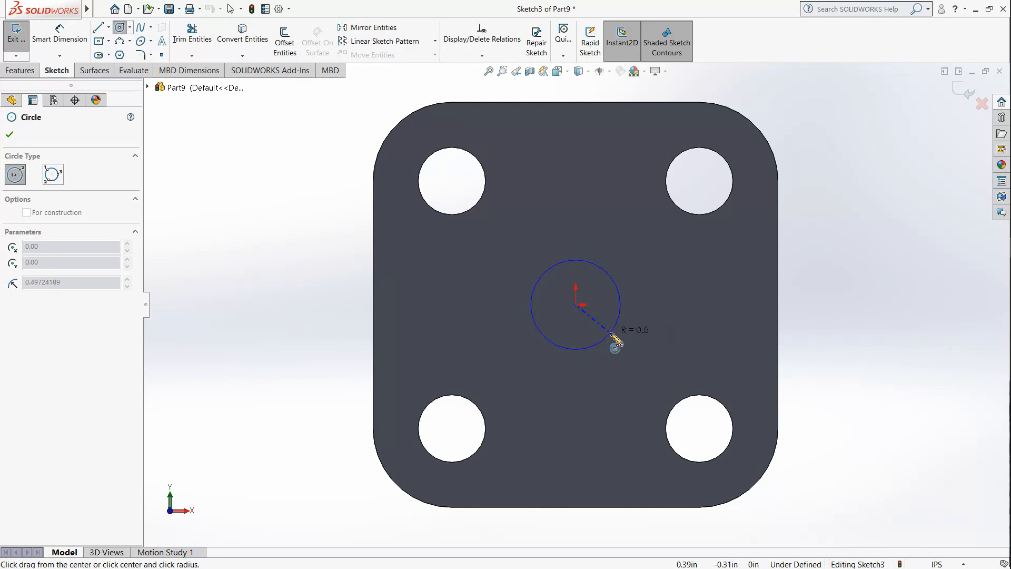
click(638, 370)
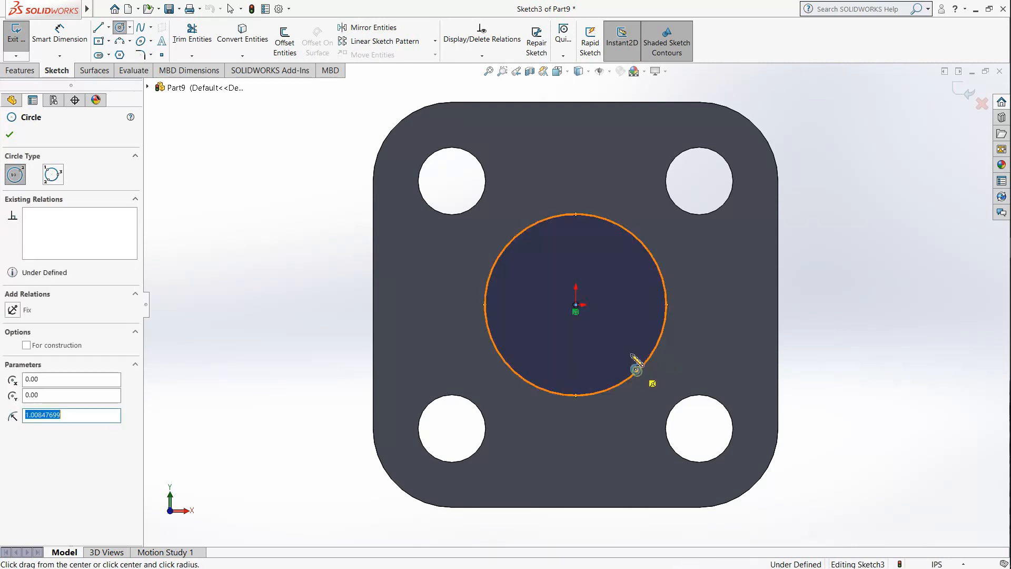
Step: Dimension the central circle and set its diameter to 2.25 in
click(46, 47)
click(489, 331)
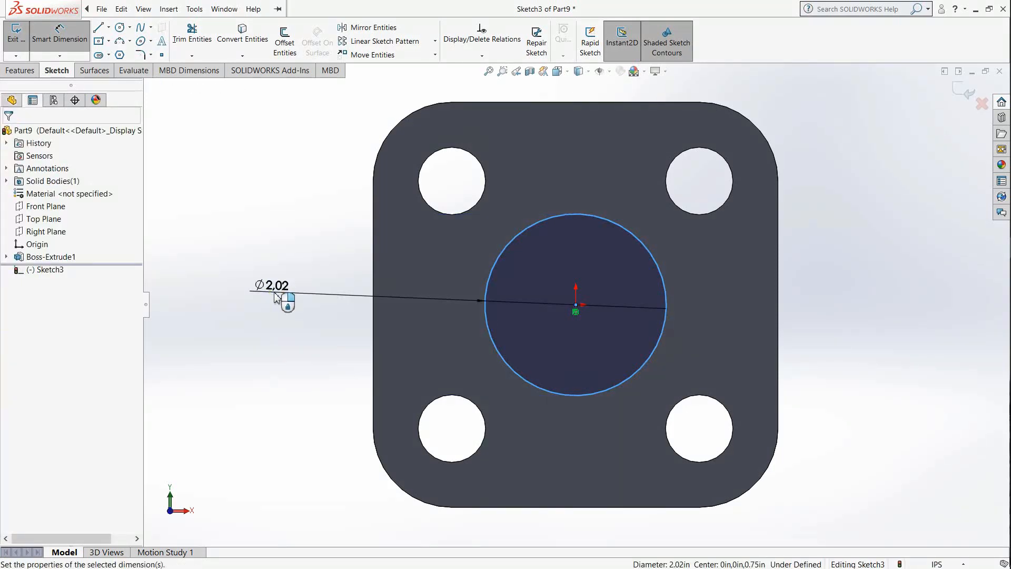
click(273, 298)
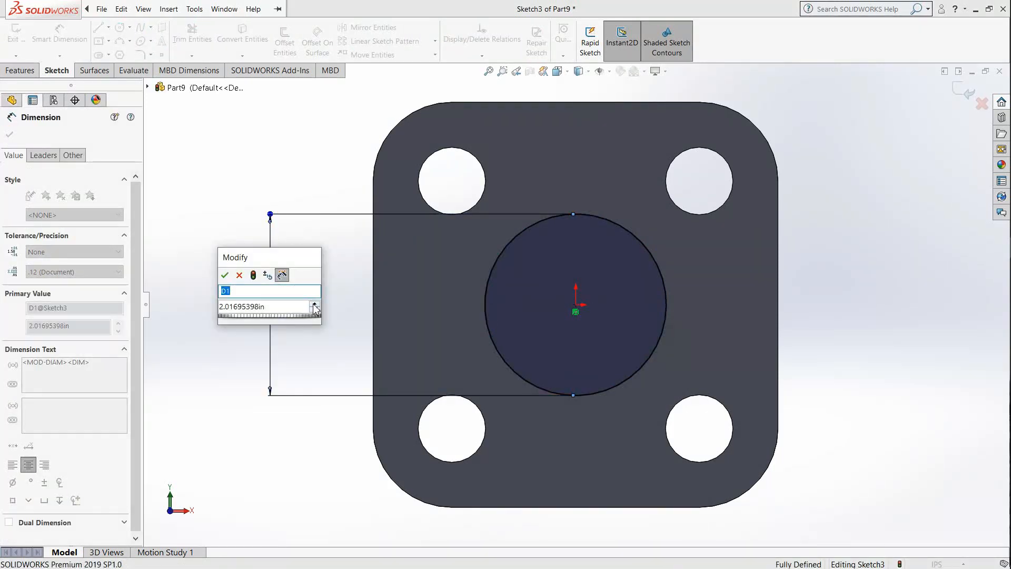
click(285, 306)
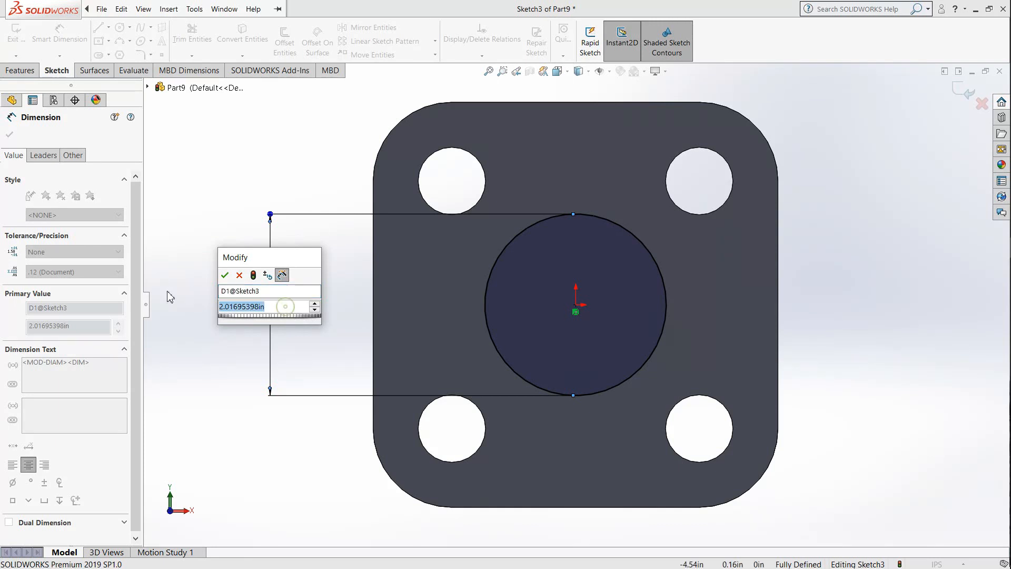
text(2.)
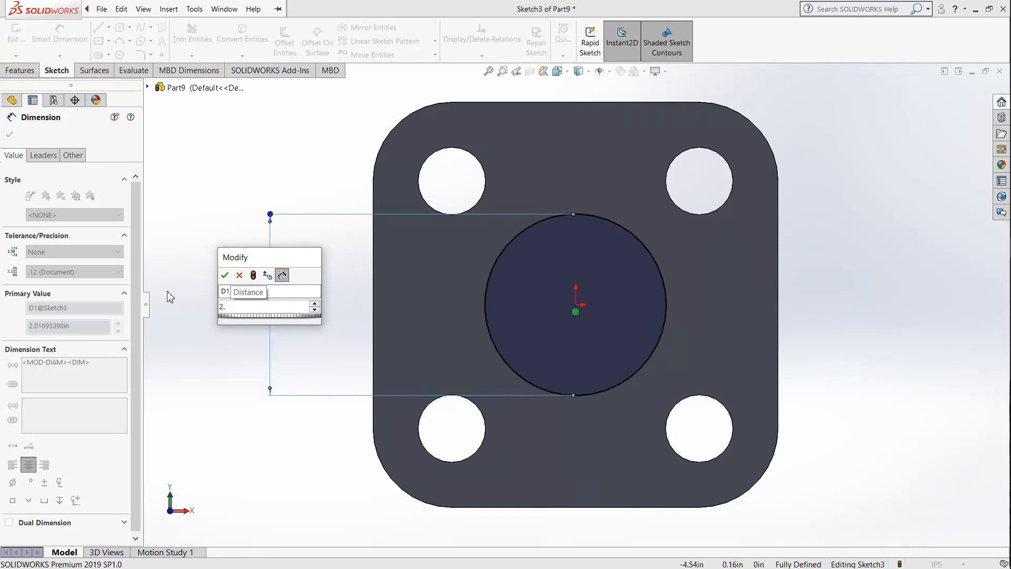
text(2)
key(Return)
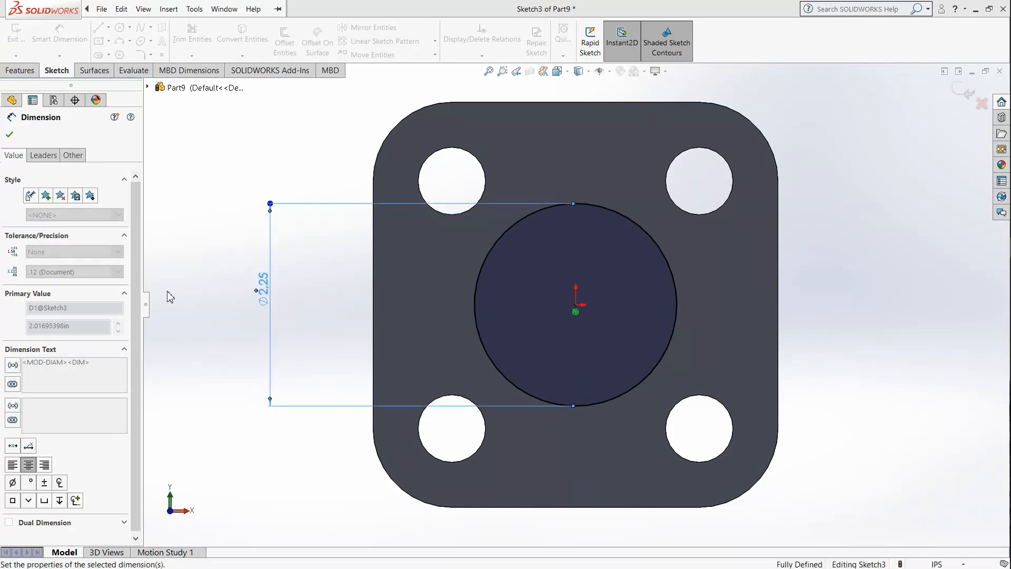
click(8, 135)
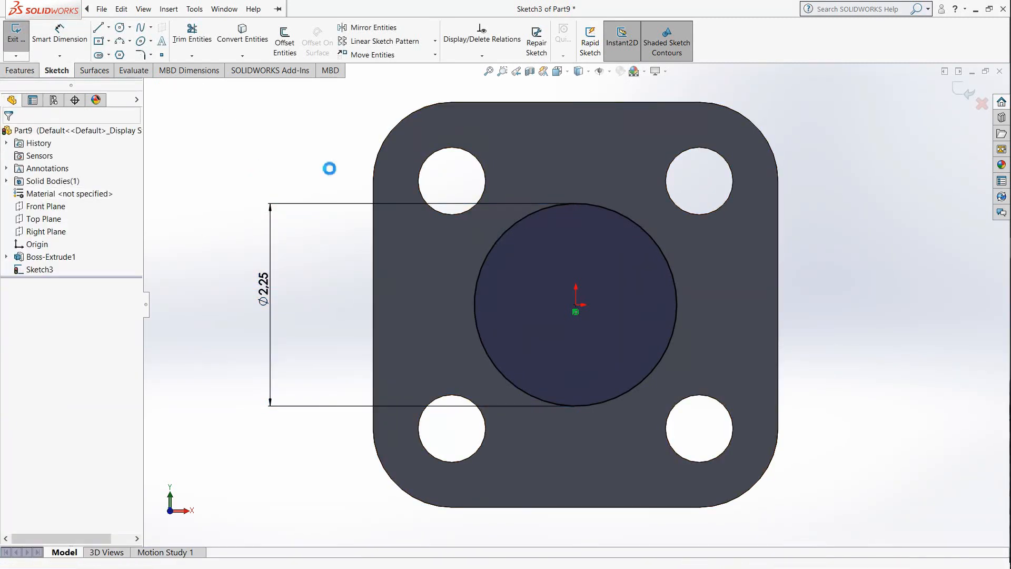
Step: Extrude the central circle outward from the plate as a blind boss with a depth of 3.0-0.75 in
key(e)
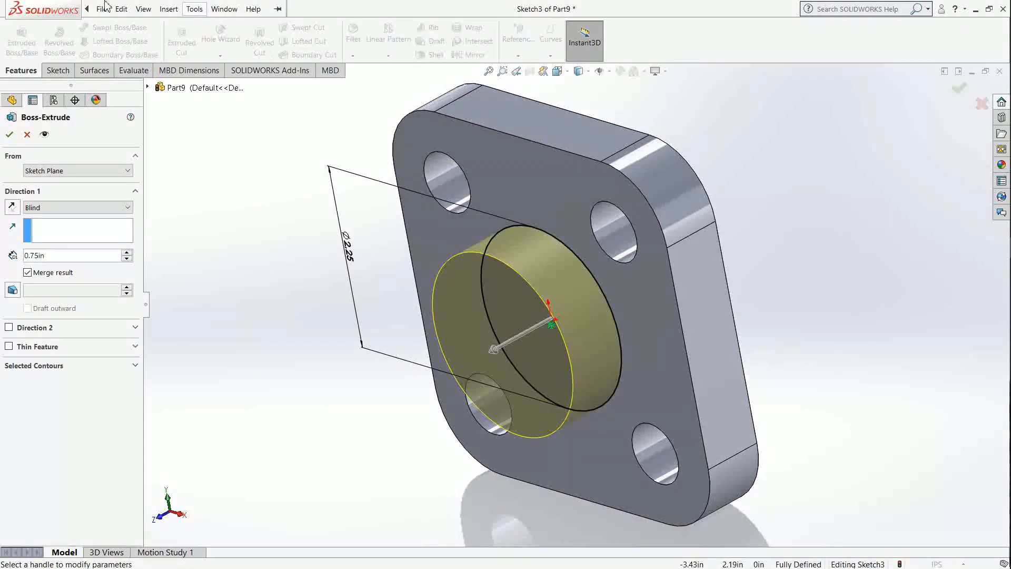
click(194, 9)
click(382, 142)
click(69, 256)
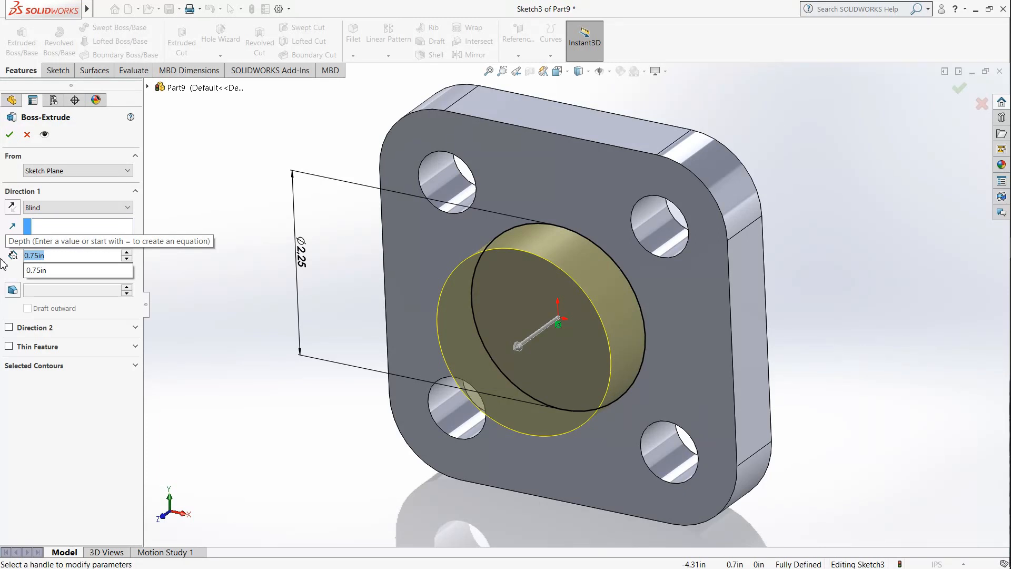
text(3.0)
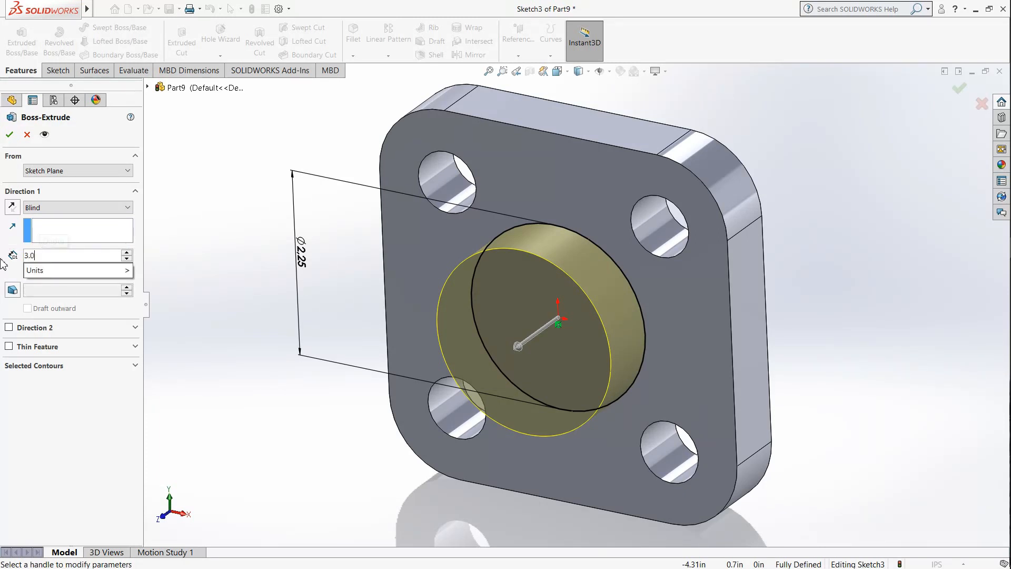
text(-)
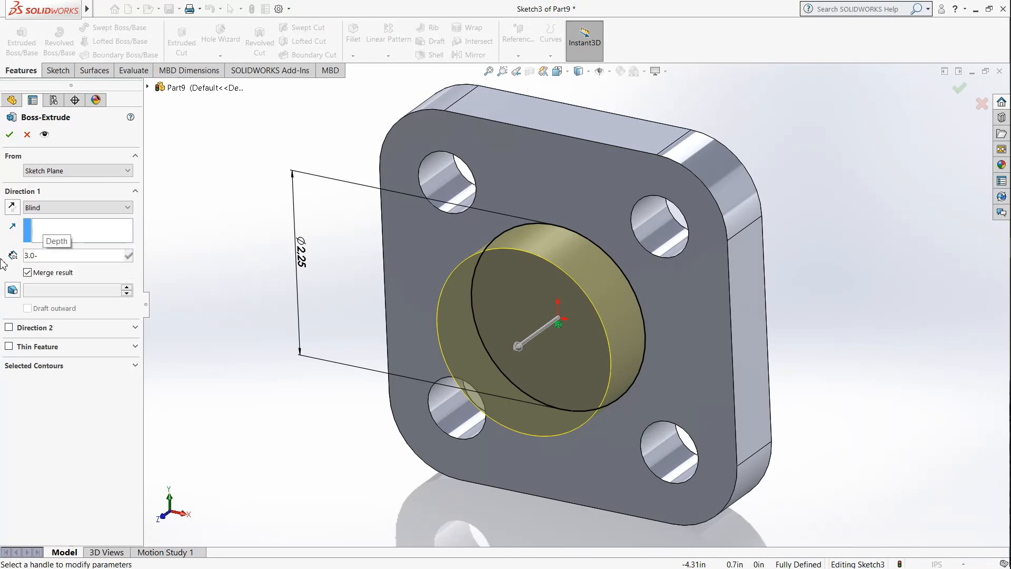
text(0.7)
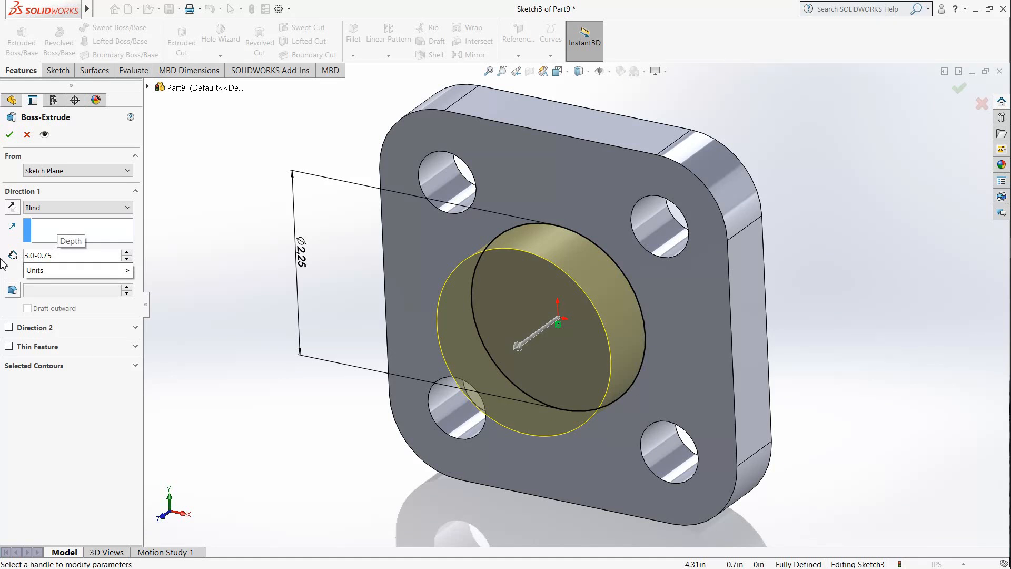
text(5)
key(Return)
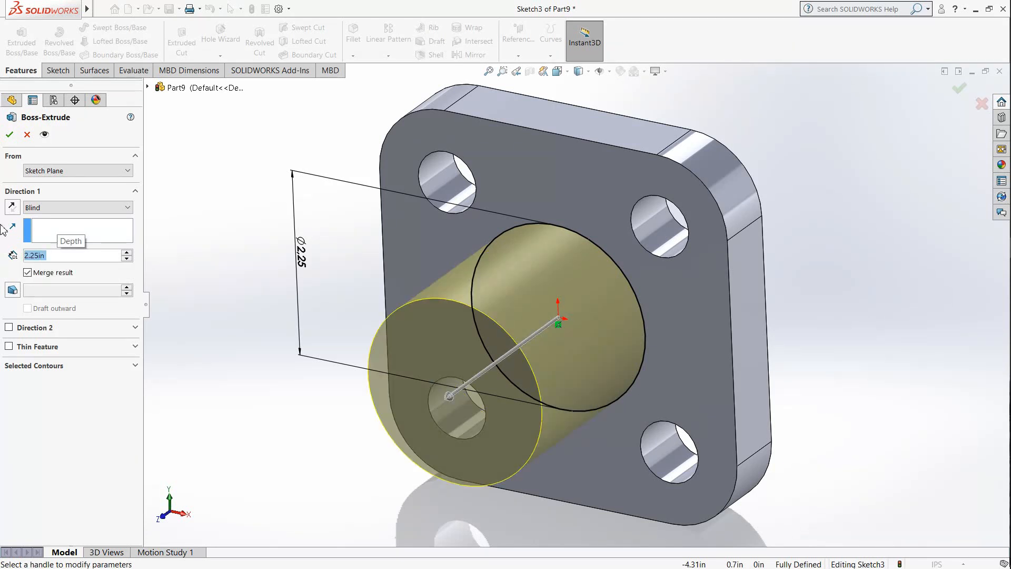
click(9, 134)
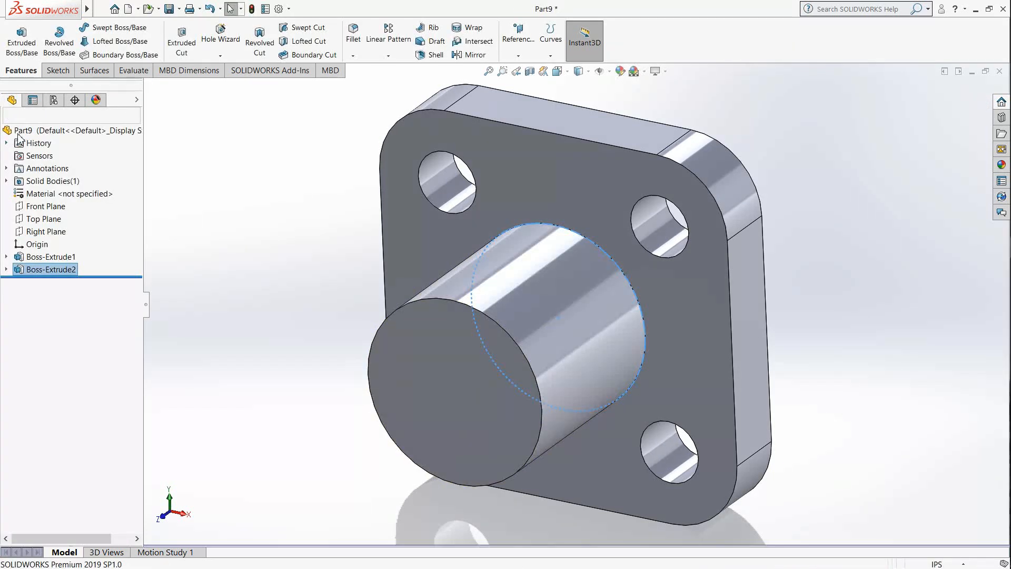
click(243, 234)
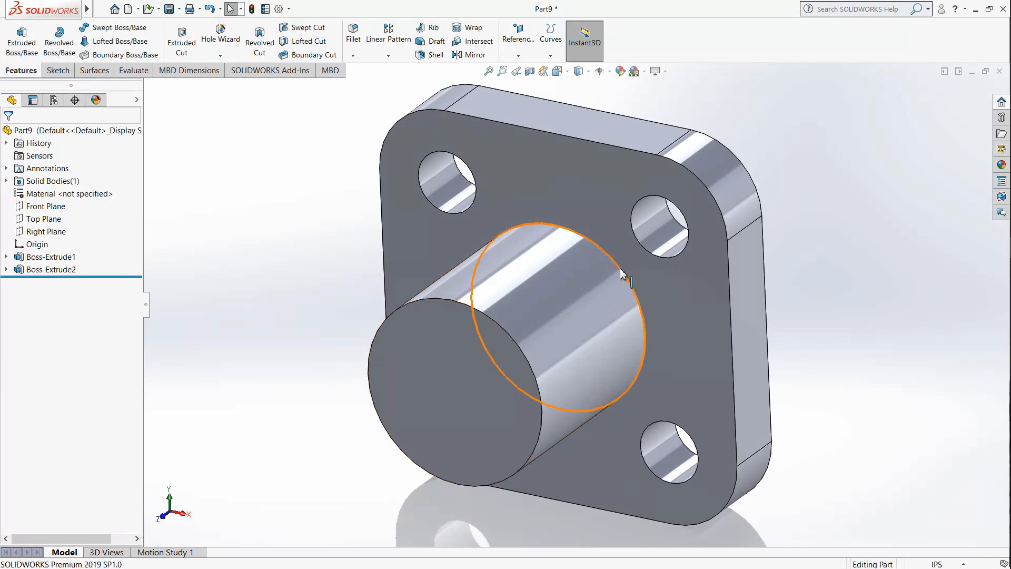
Step: Start a new sketch on the flat end face of the cylindrical boss
middle_drag(617, 322, 626, 289)
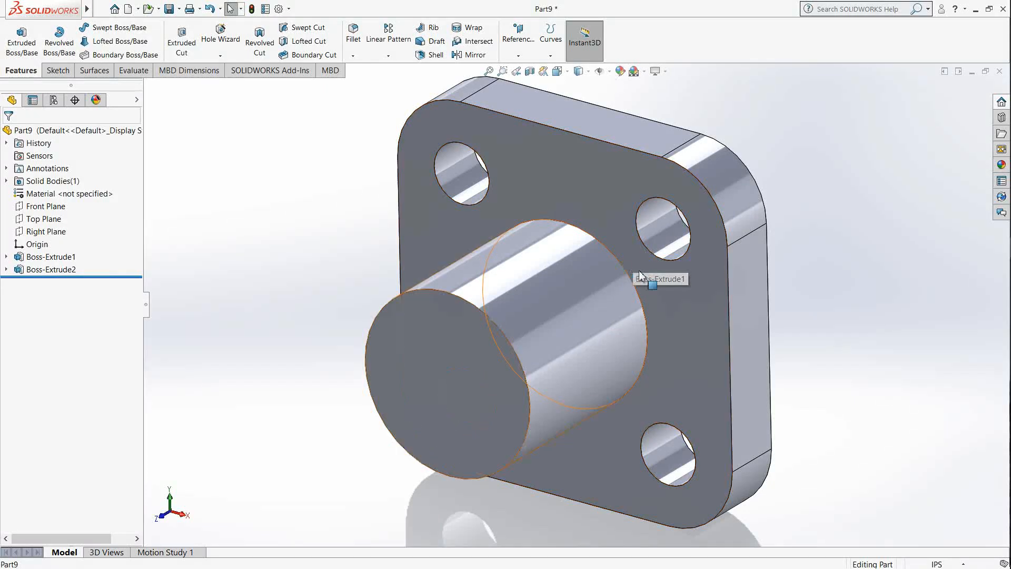
middle_drag(514, 386, 542, 307)
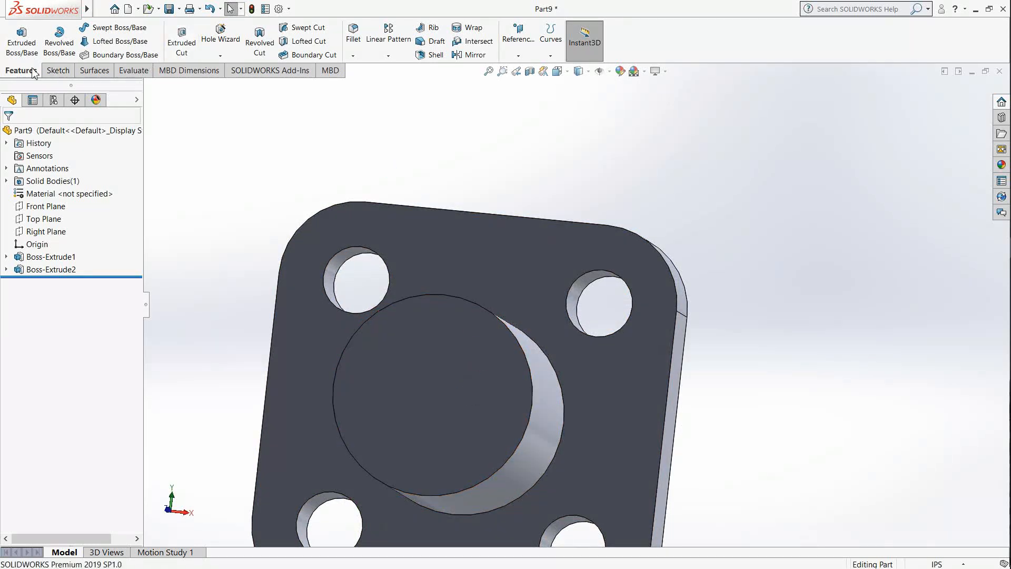
click(57, 70)
click(16, 34)
click(383, 343)
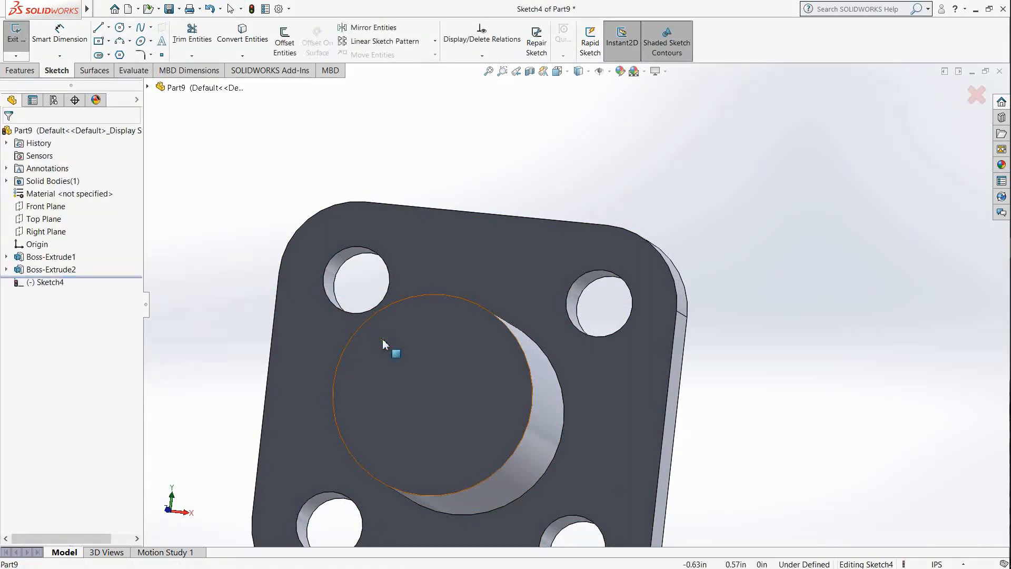
Step: Sketch a circle about 1.4 in in diameter centred on the origin of the boss's end face
click(558, 71)
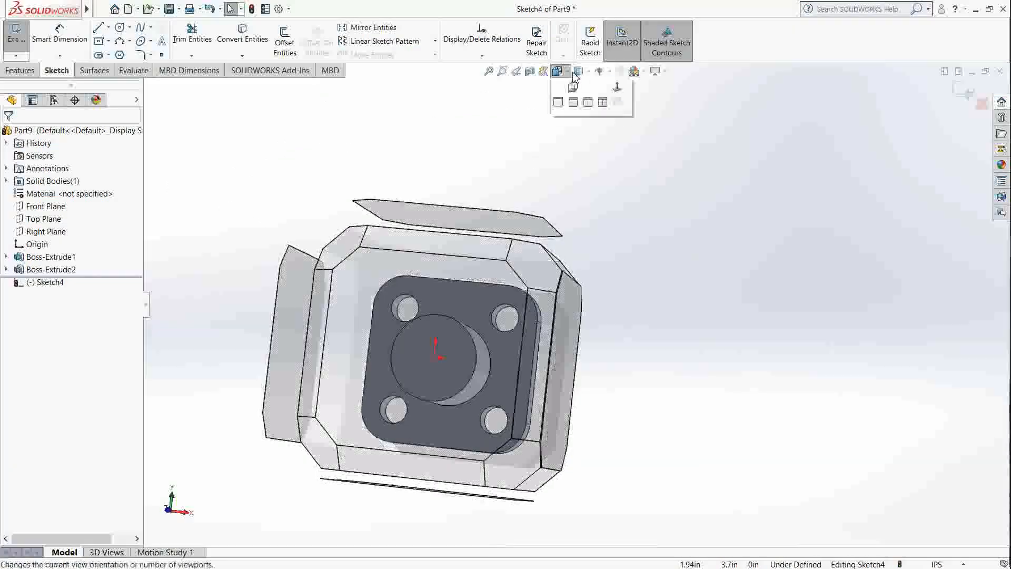
click(558, 72)
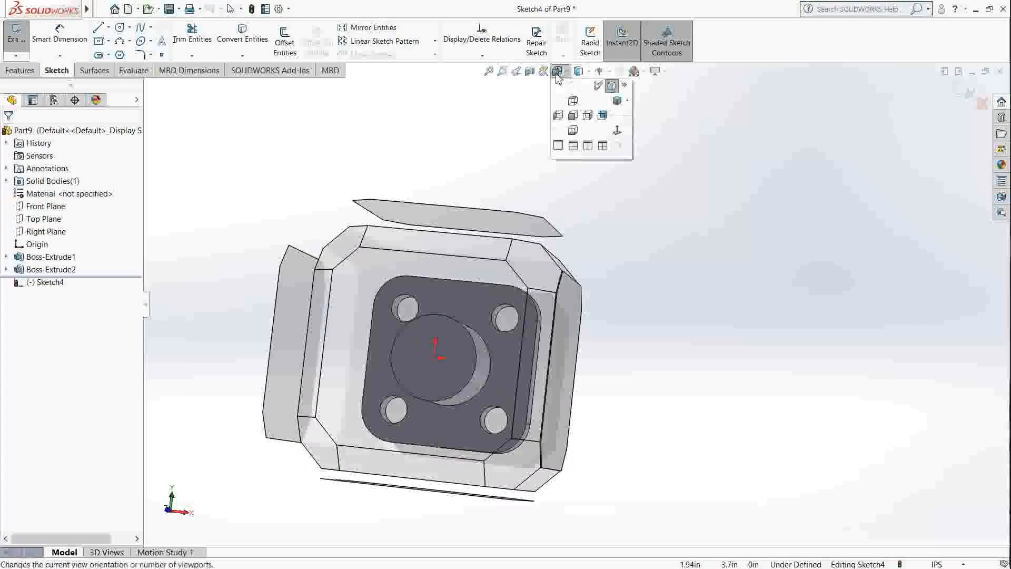
click(615, 131)
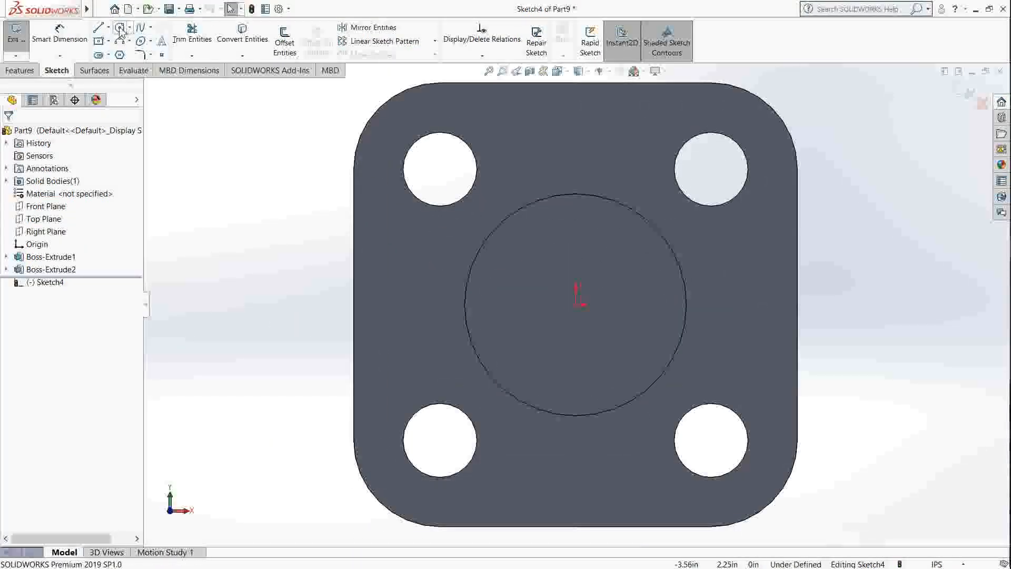
click(120, 28)
click(576, 304)
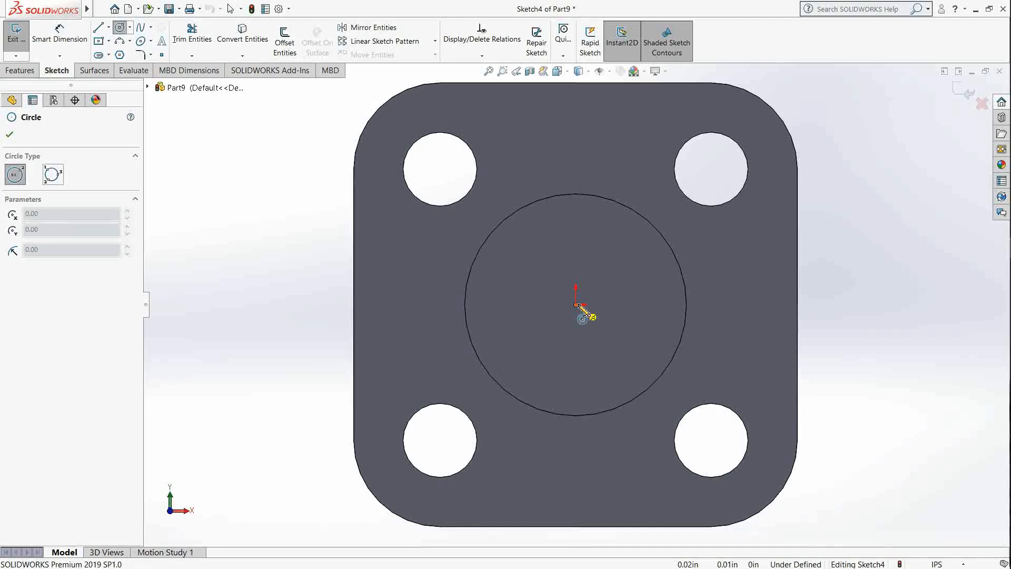
click(626, 350)
Step: Dimension the circle on the boss's end face and set its diameter to 0.75 in
click(59, 34)
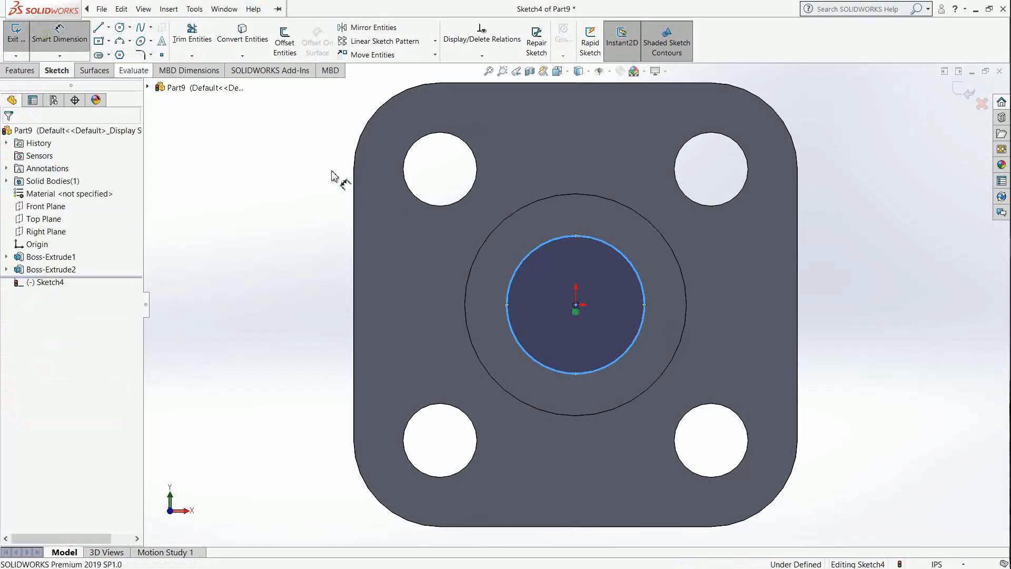
click(506, 302)
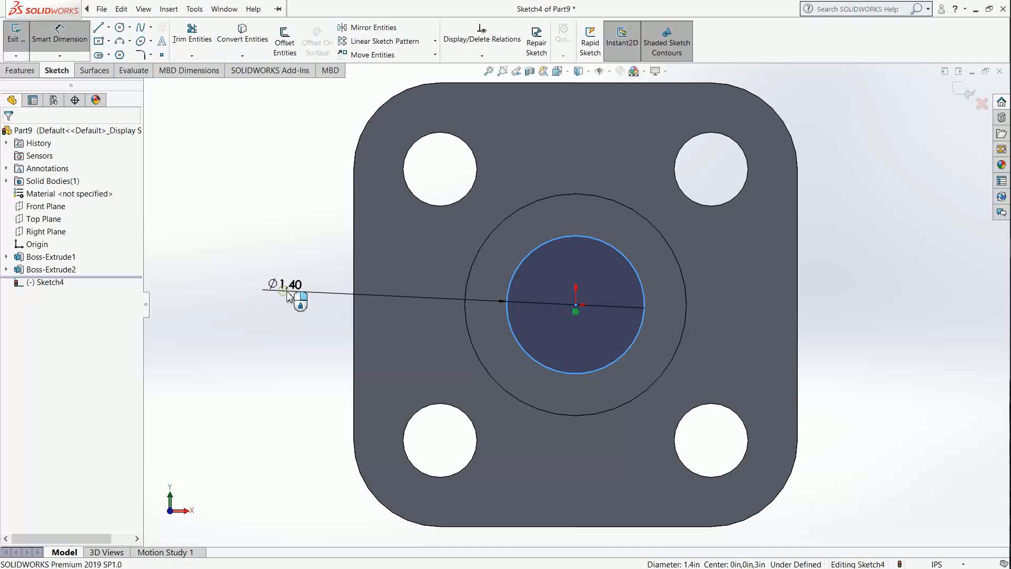
click(289, 295)
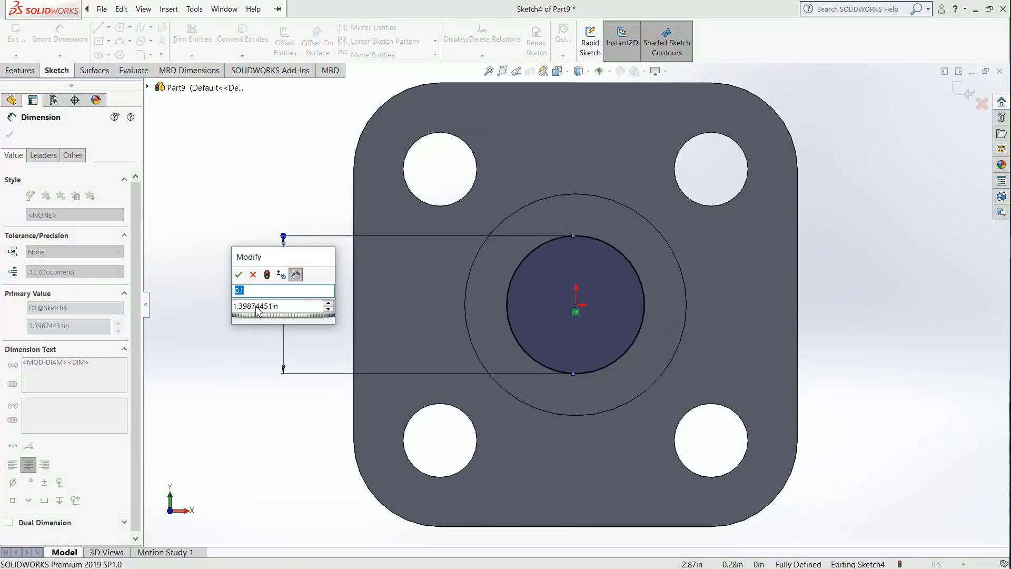
click(269, 306)
double_click(289, 306)
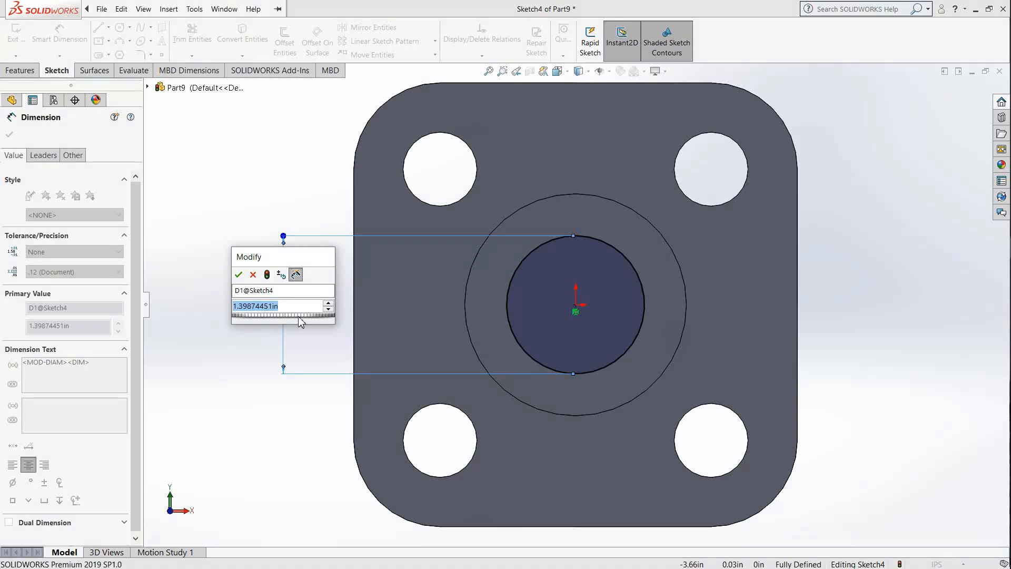
text(0.75)
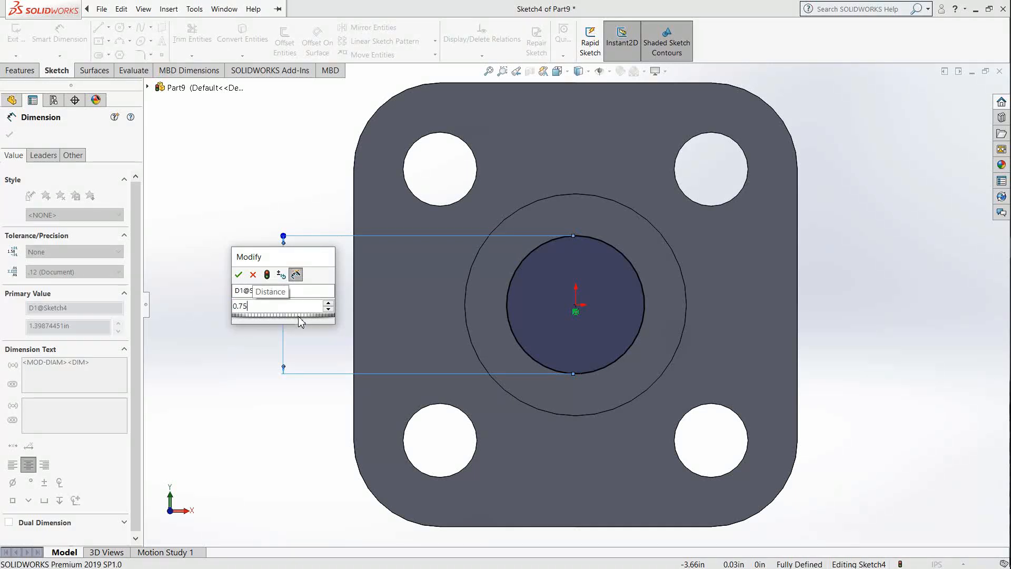
key(Return)
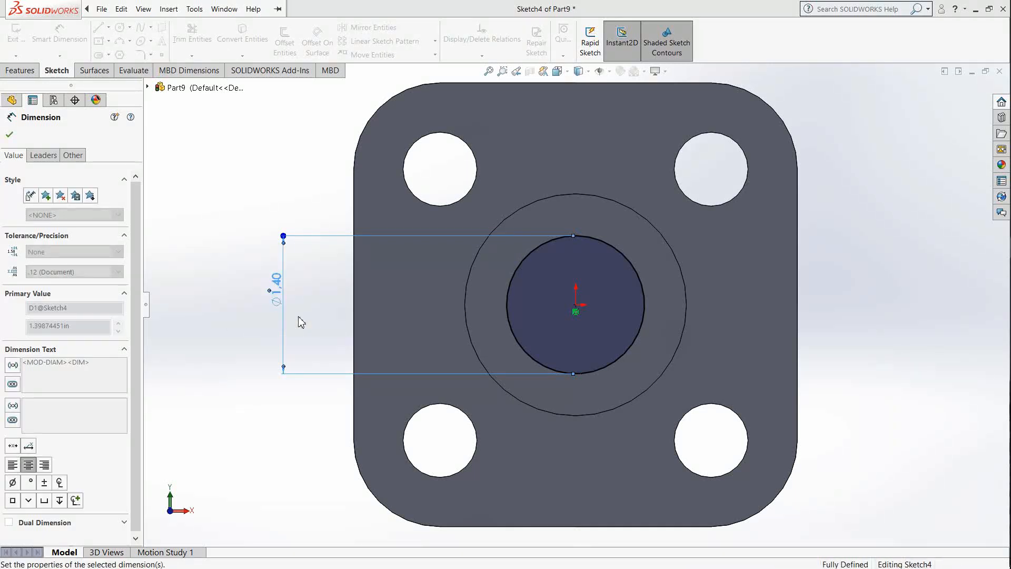
scroll(625, 319, up, 1)
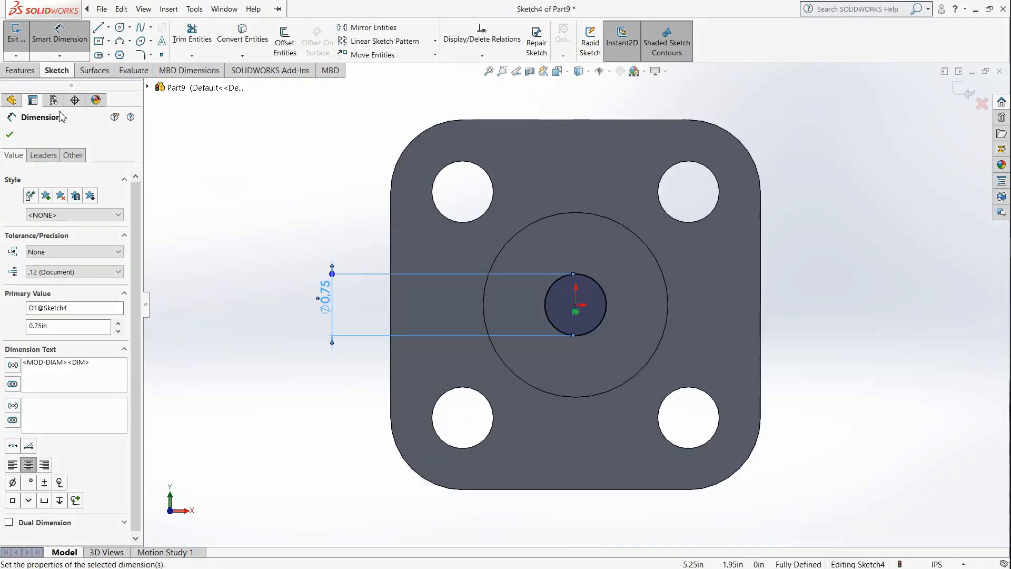
click(14, 136)
click(20, 70)
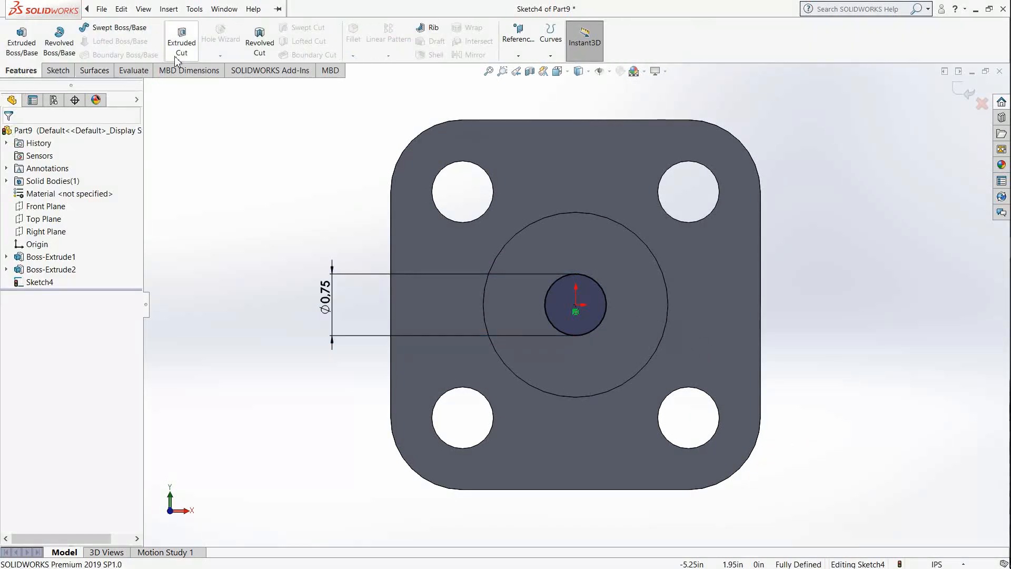
Step: Cut the 0.75 in circle as a blind extruded cut about 3.5 in deep, down through the boss and base plate
click(190, 48)
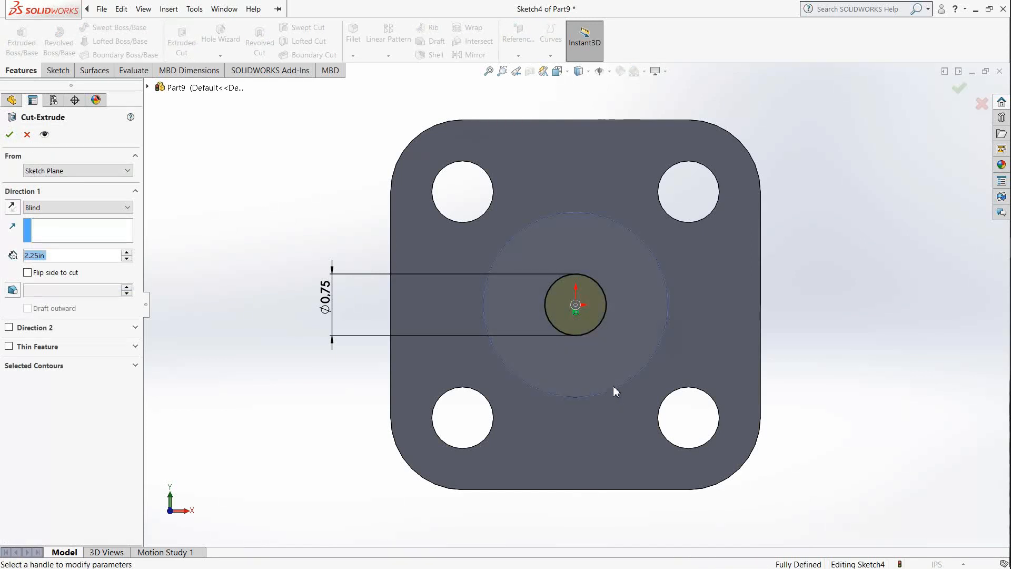
middle_drag(601, 270, 627, 142)
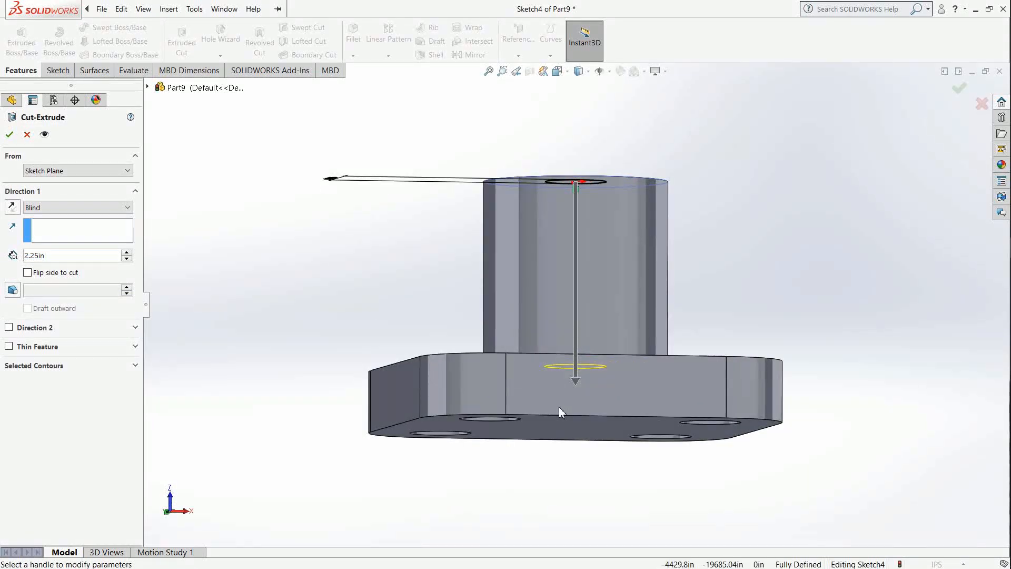
drag(576, 388, 589, 467)
middle_drag(656, 337, 636, 347)
click(11, 137)
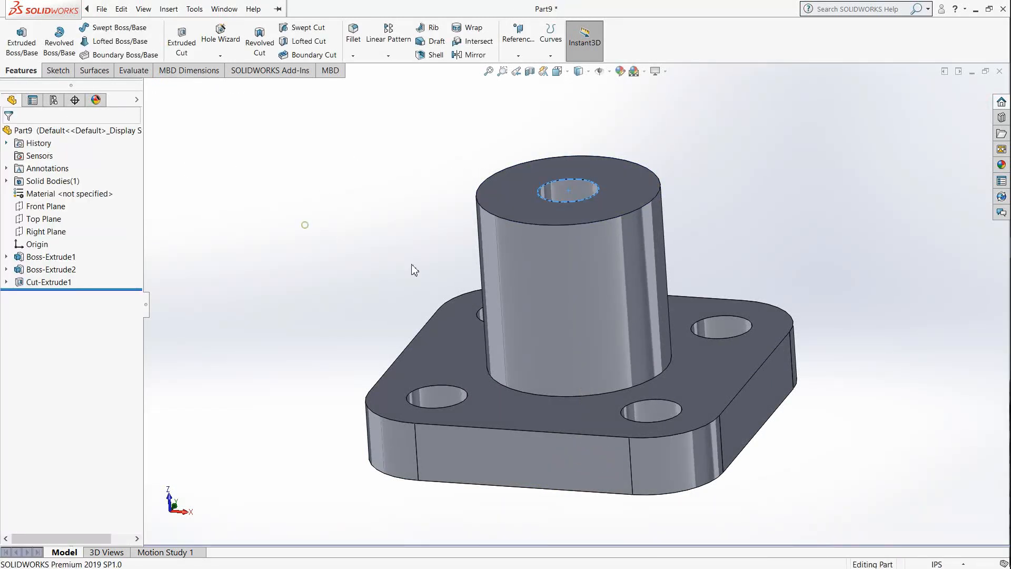
Step: Start a new sketch on the boss's flat end face around the central hole, viewed normal to the face
middle_drag(583, 266, 546, 377)
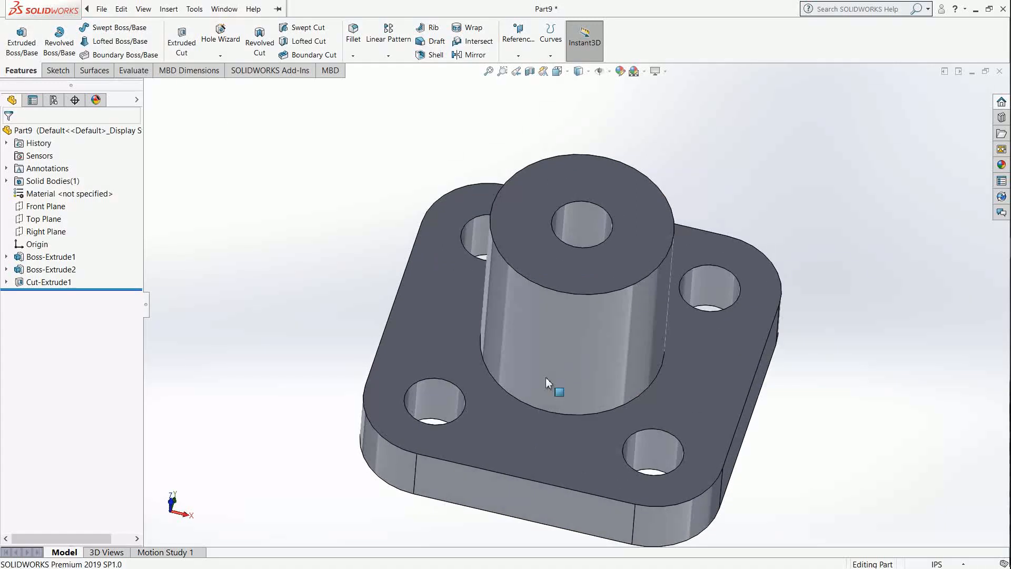
click(57, 70)
click(15, 35)
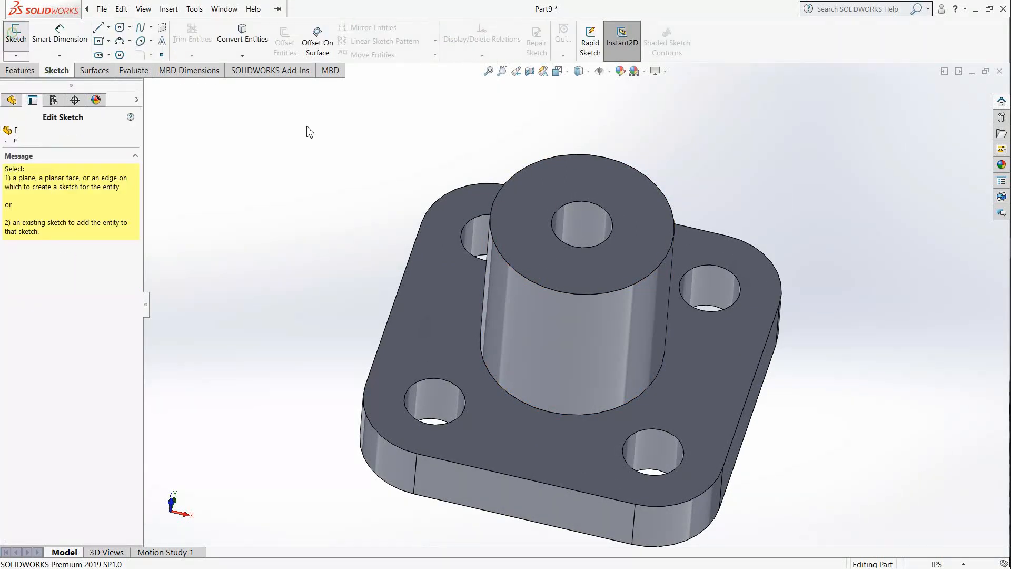
click(639, 259)
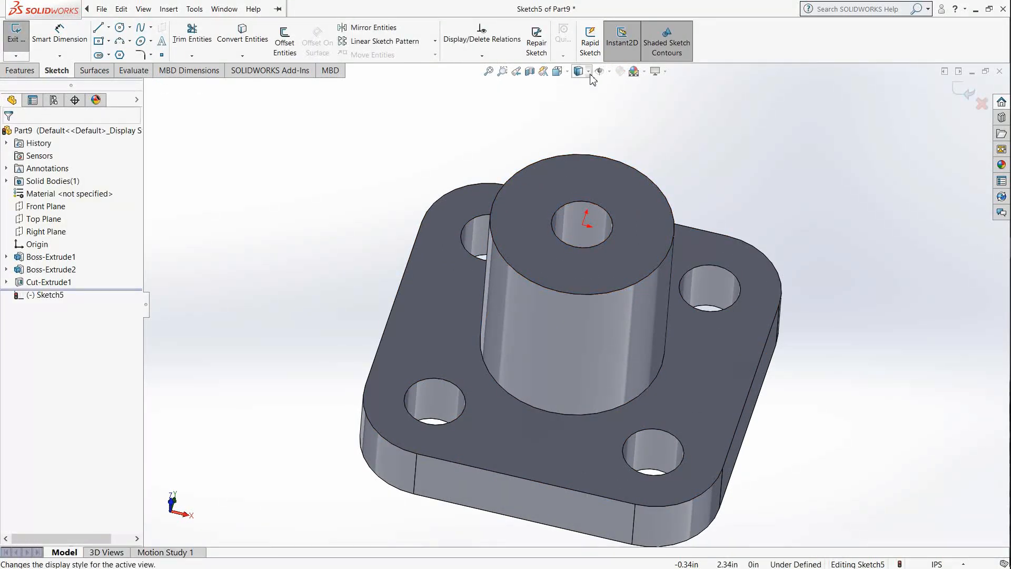
click(558, 71)
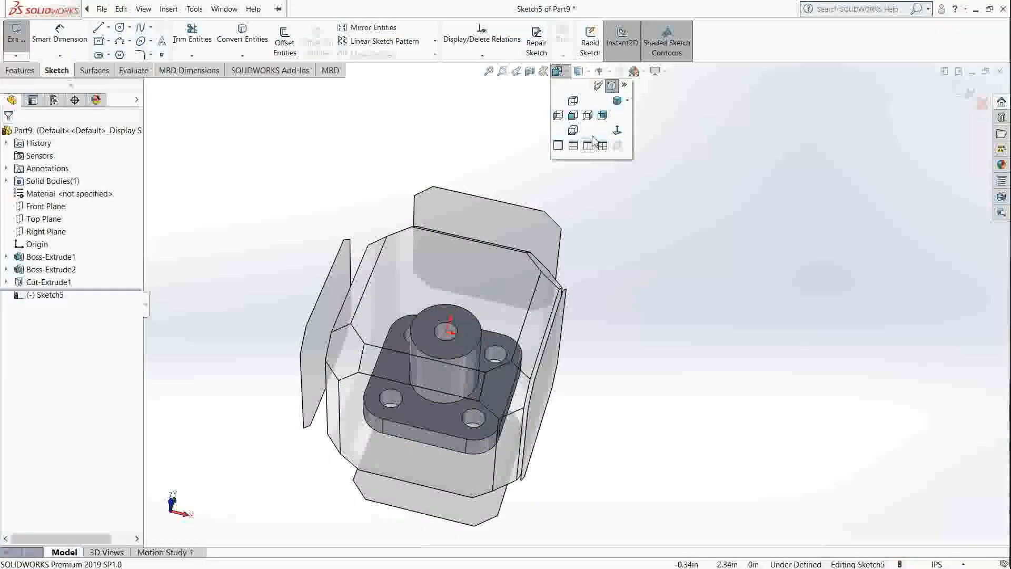
click(617, 132)
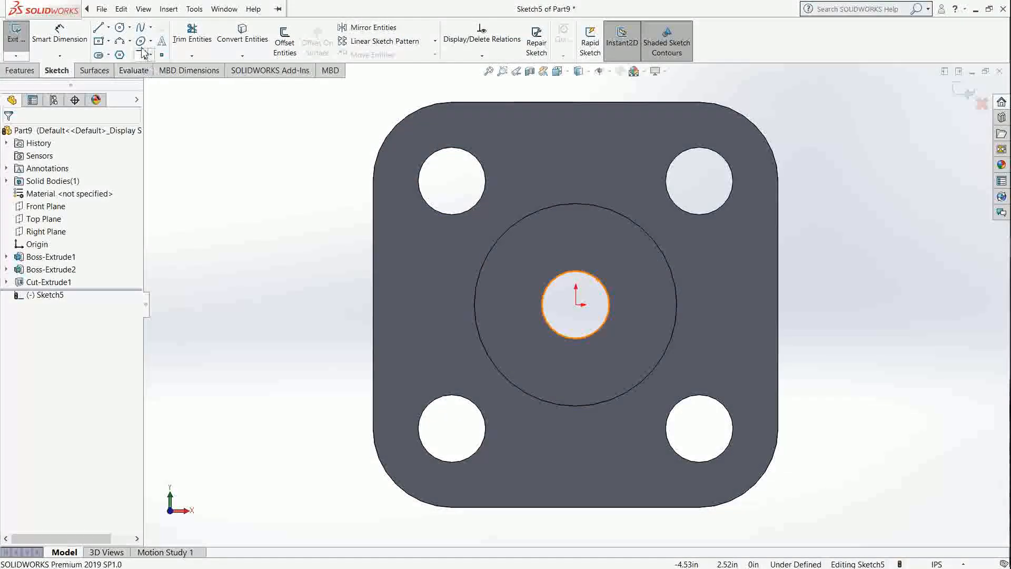
Step: Sketch a circle about 1.59 in in diameter centred on the origin, concentric with the 0.75 in hole
click(120, 26)
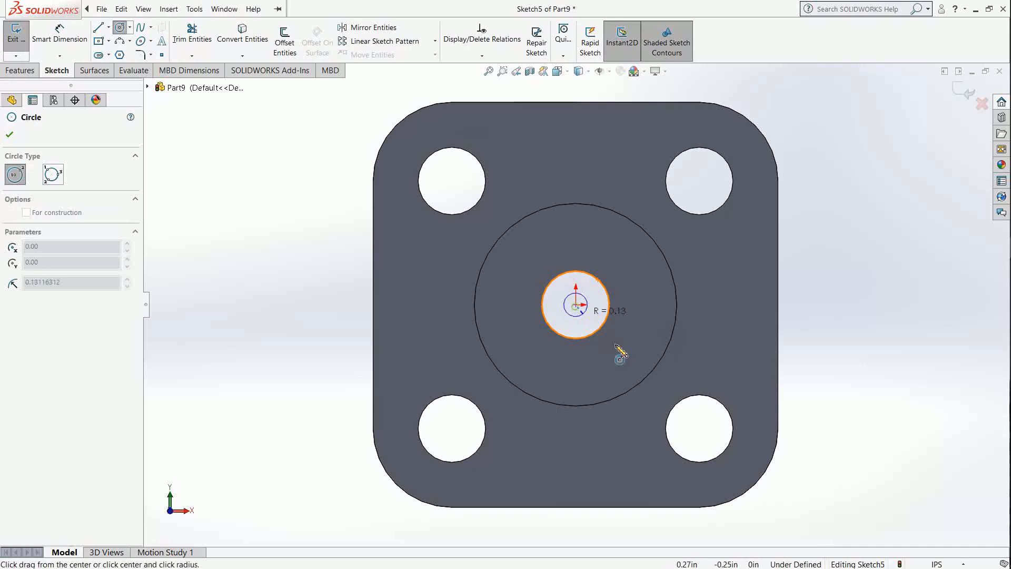
click(624, 357)
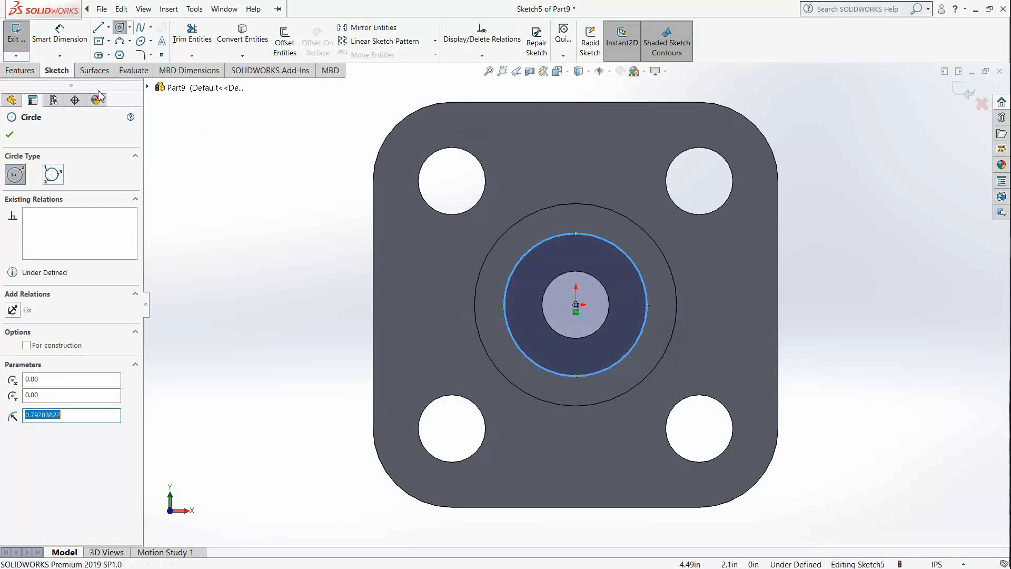
click(26, 73)
click(48, 70)
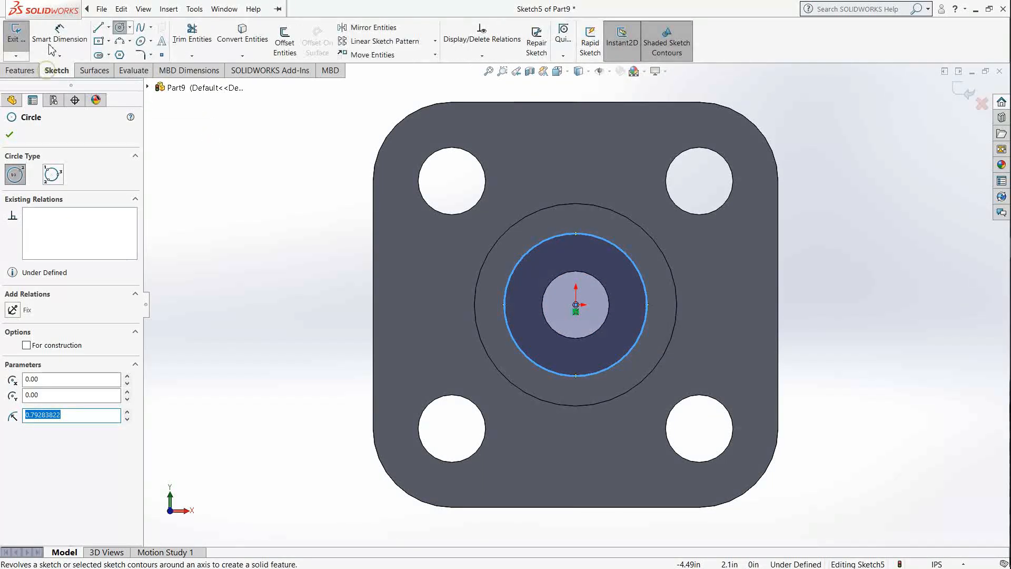
Step: Dimension the new circle on the boss's end face and set its diameter to 1.3125 in
click(53, 45)
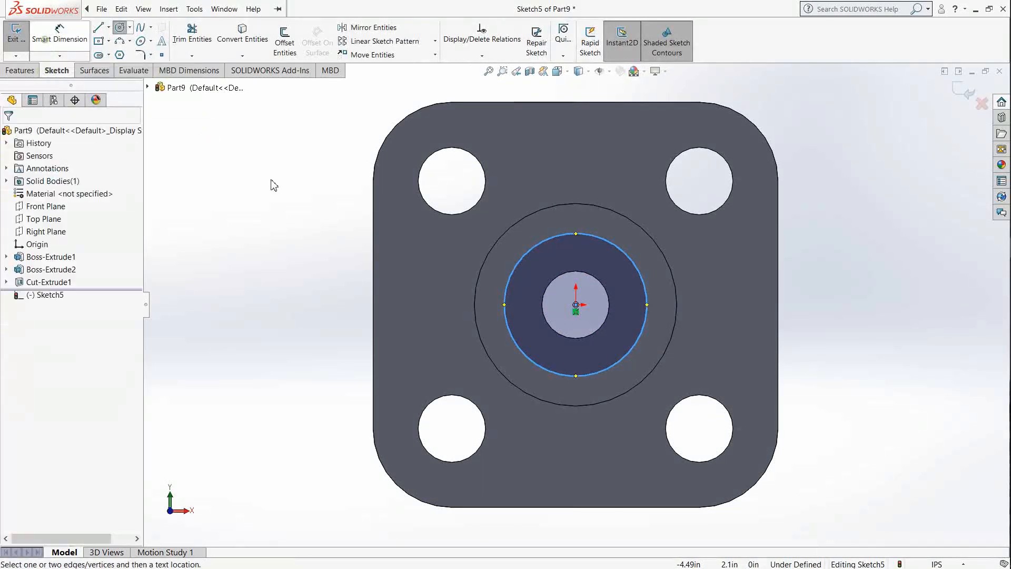
click(526, 354)
click(281, 302)
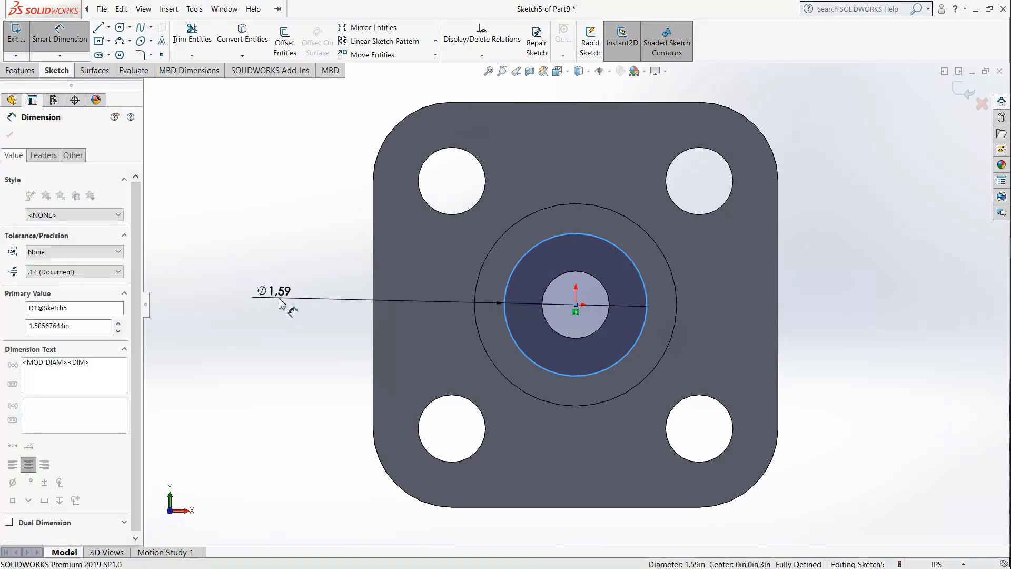
drag(279, 313, 182, 312)
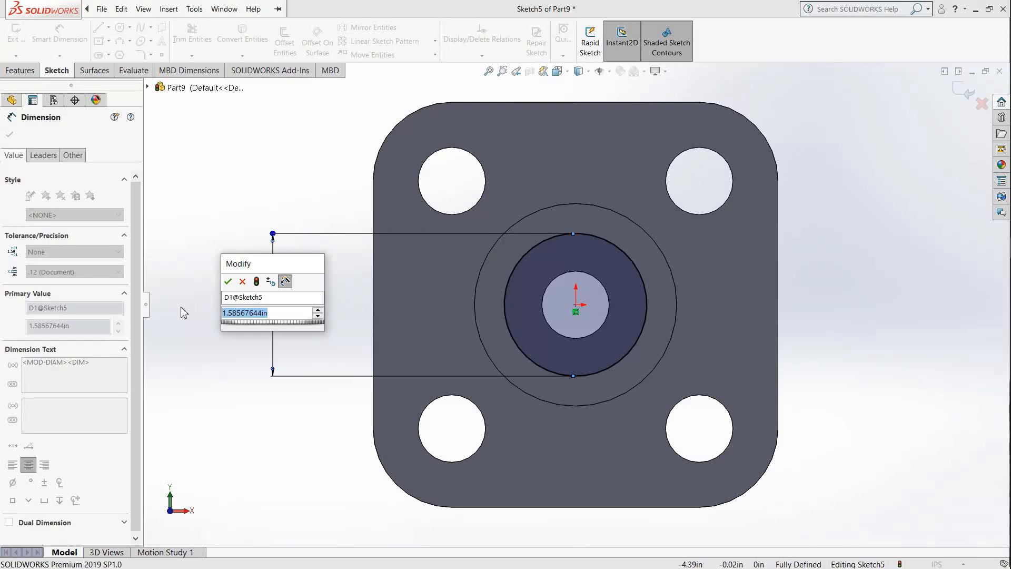
text(1.312)
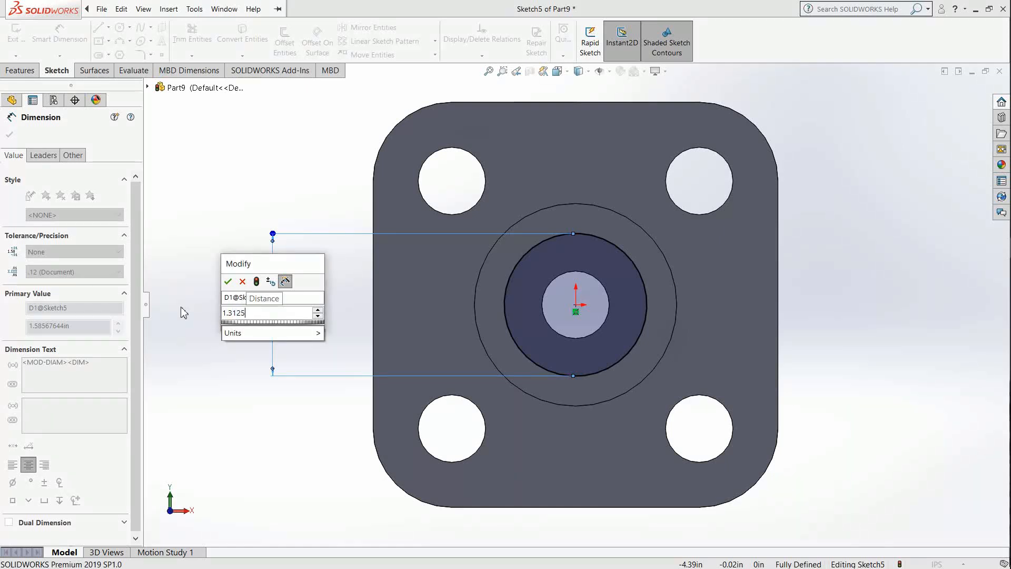
text(5)
key(Return)
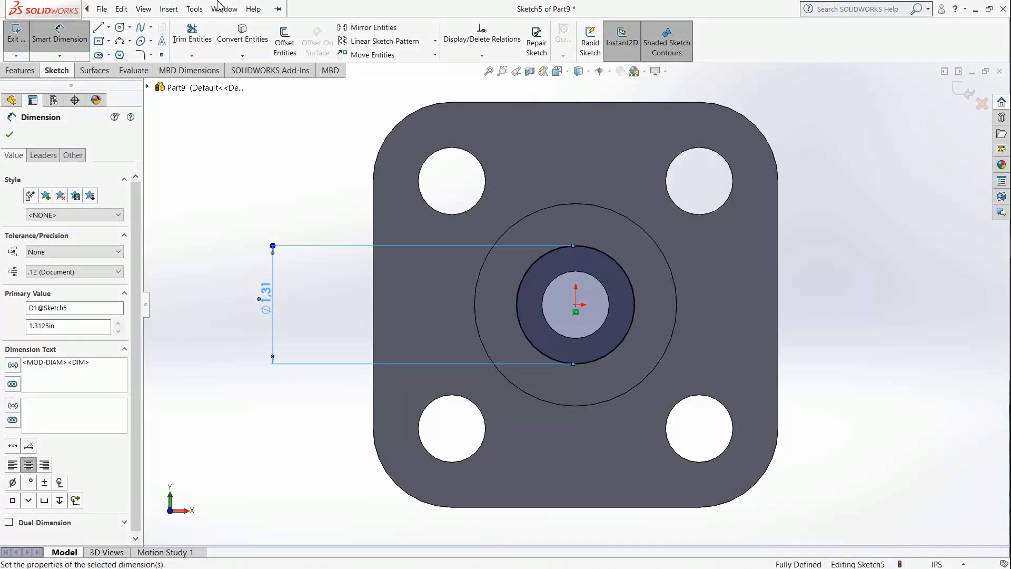
click(224, 9)
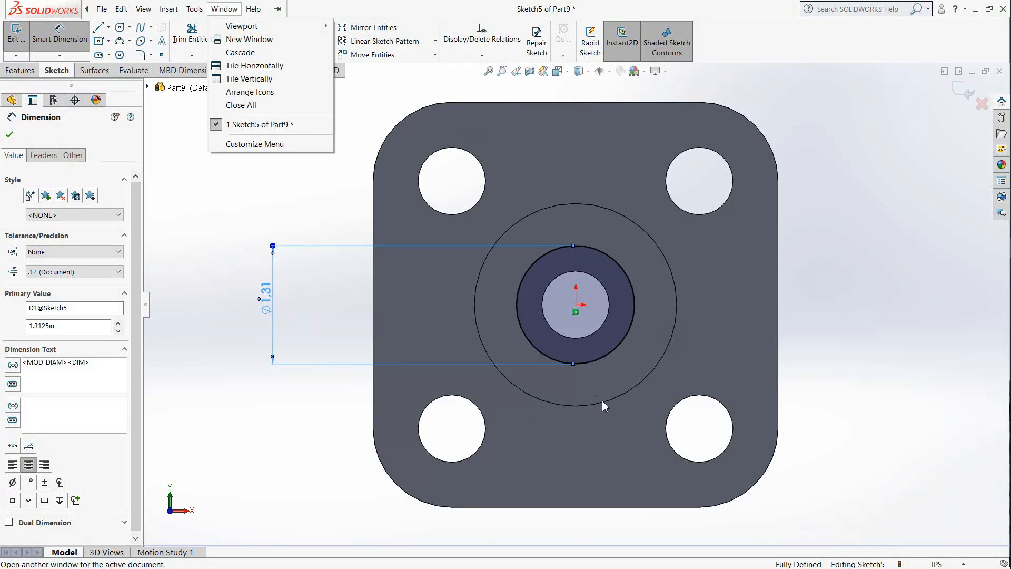
click(317, 178)
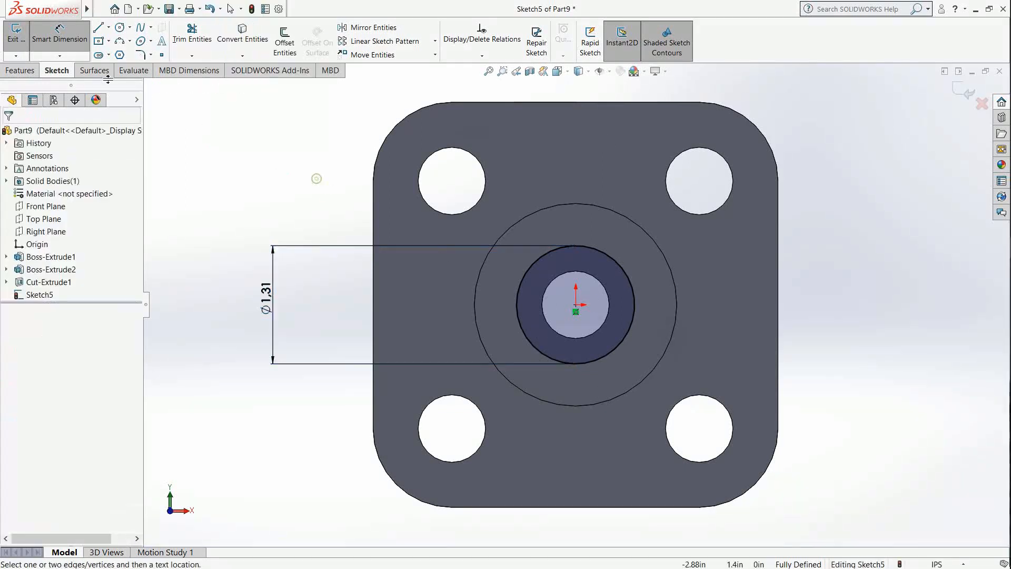
Step: Cut the 1.3125 in circle into the boss as a blind extruded cut with a depth of 2.25 in
click(20, 70)
click(187, 45)
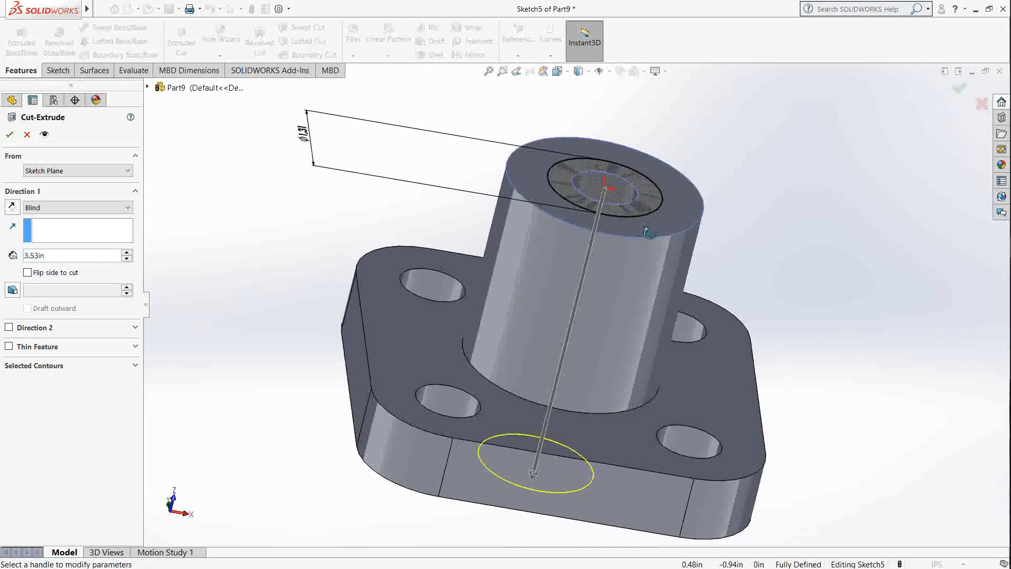
drag(571, 487, 595, 315)
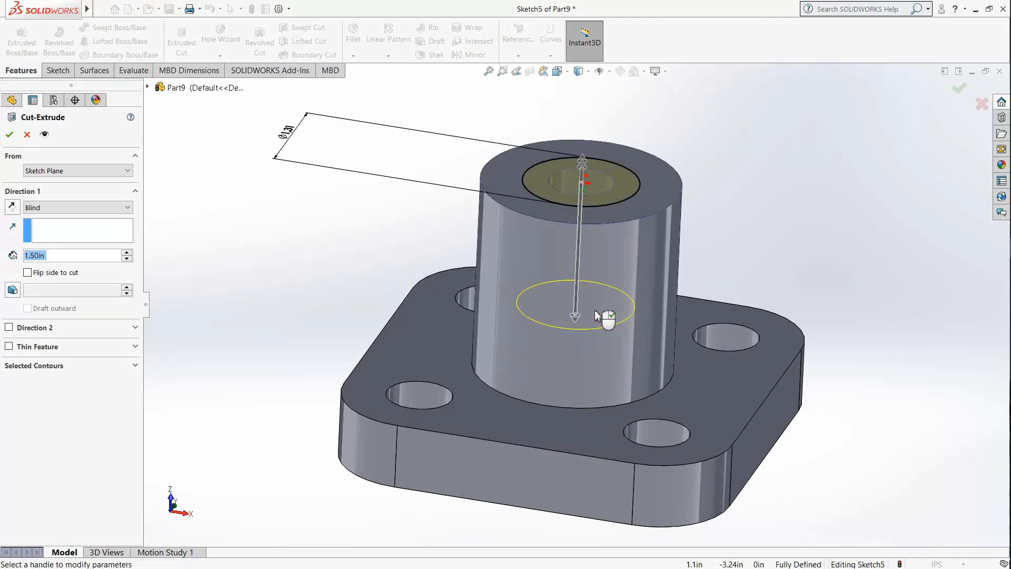
click(573, 79)
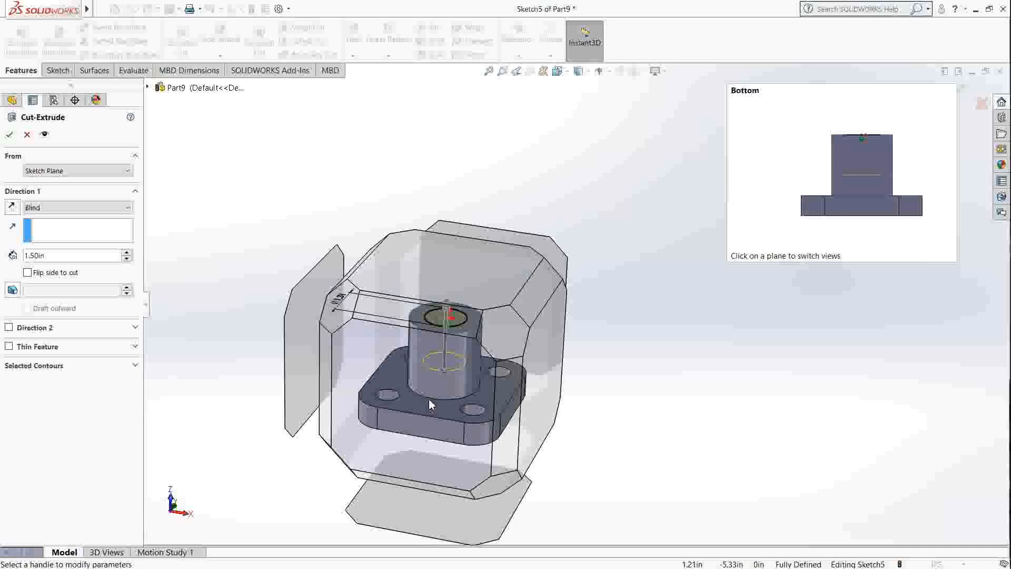
click(429, 399)
drag(641, 345, 639, 392)
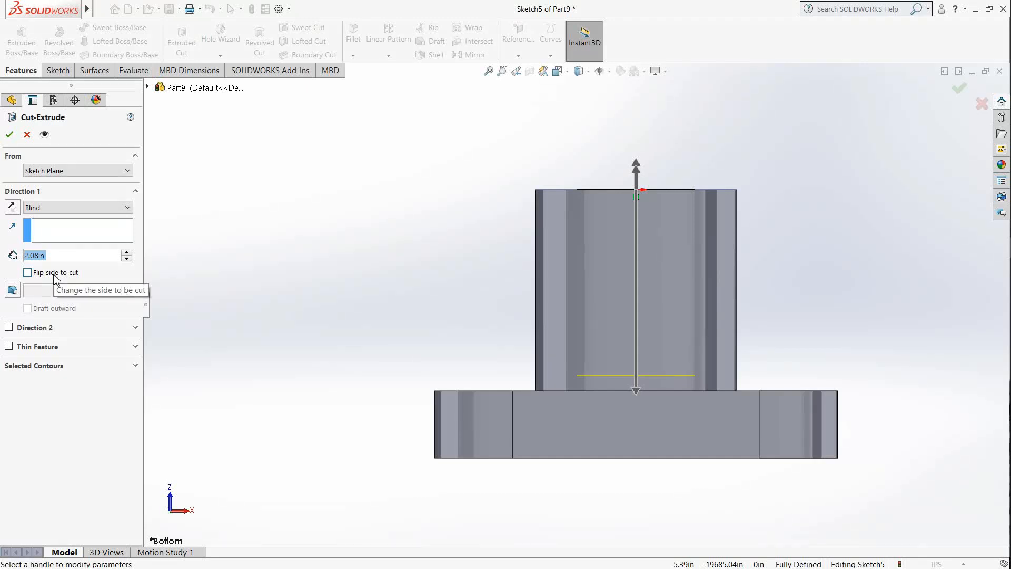
drag(59, 254, 4, 262)
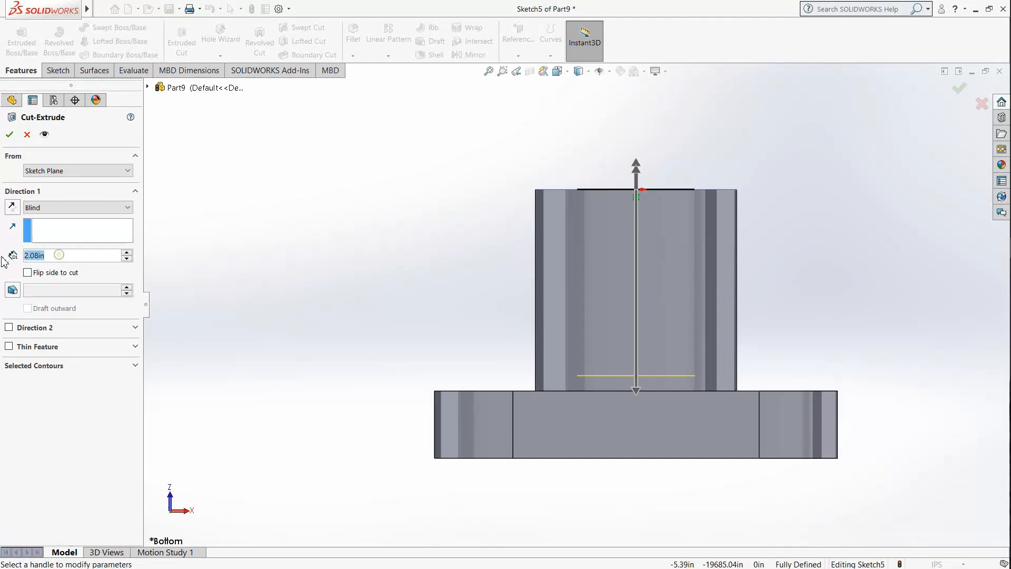
text(2.25)
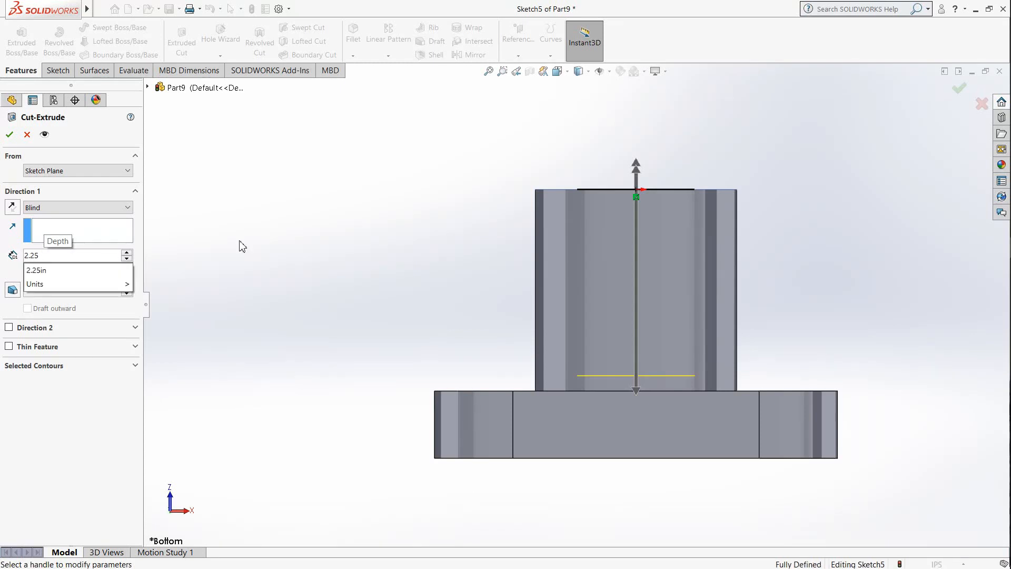
key(Return)
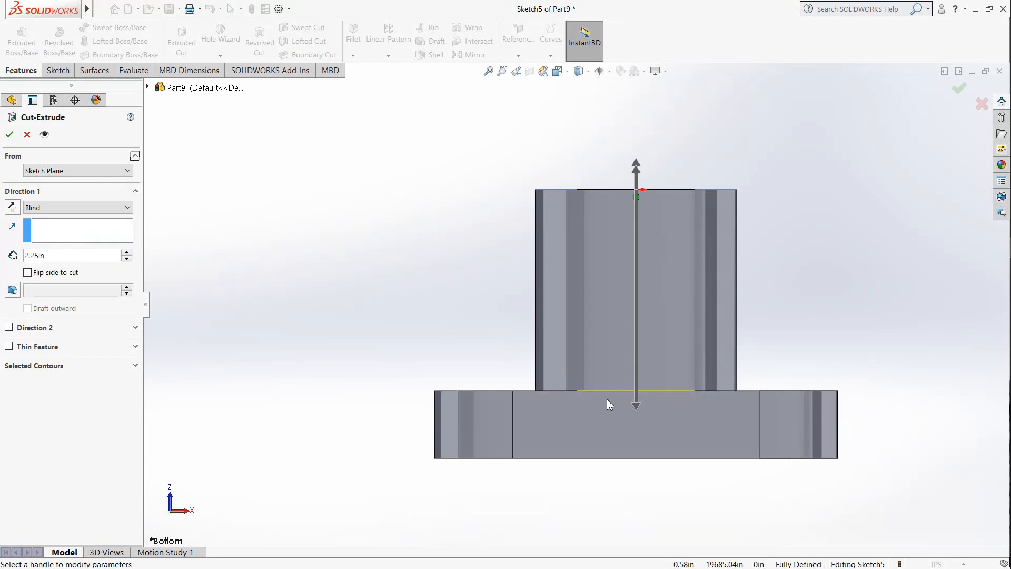
click(10, 135)
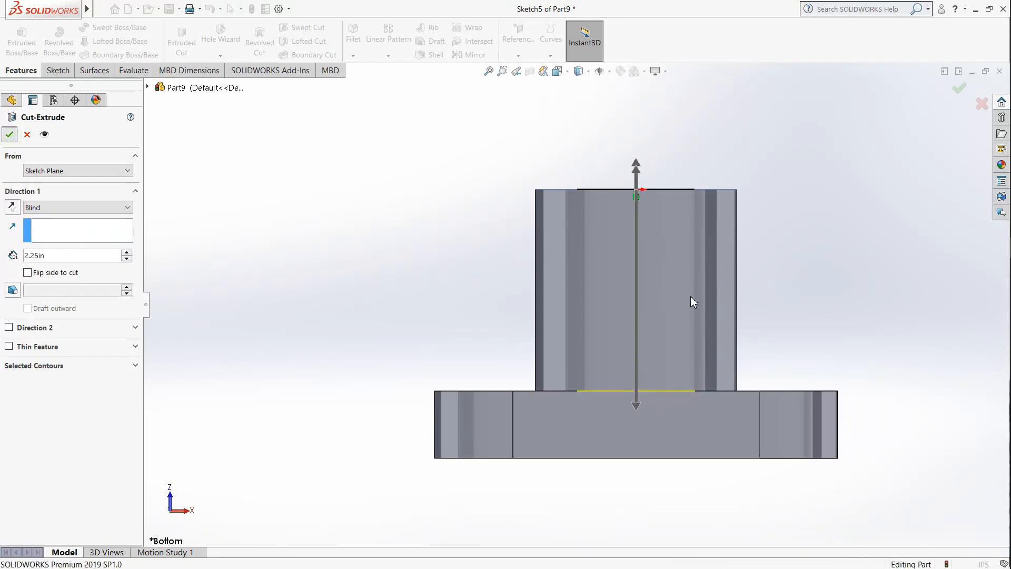
Step: Fillet the circular edge where the boss meets the base plate with a symmetric radius of 0.375 in
middle_drag(781, 248, 776, 451)
scroll(775, 448, down, 1)
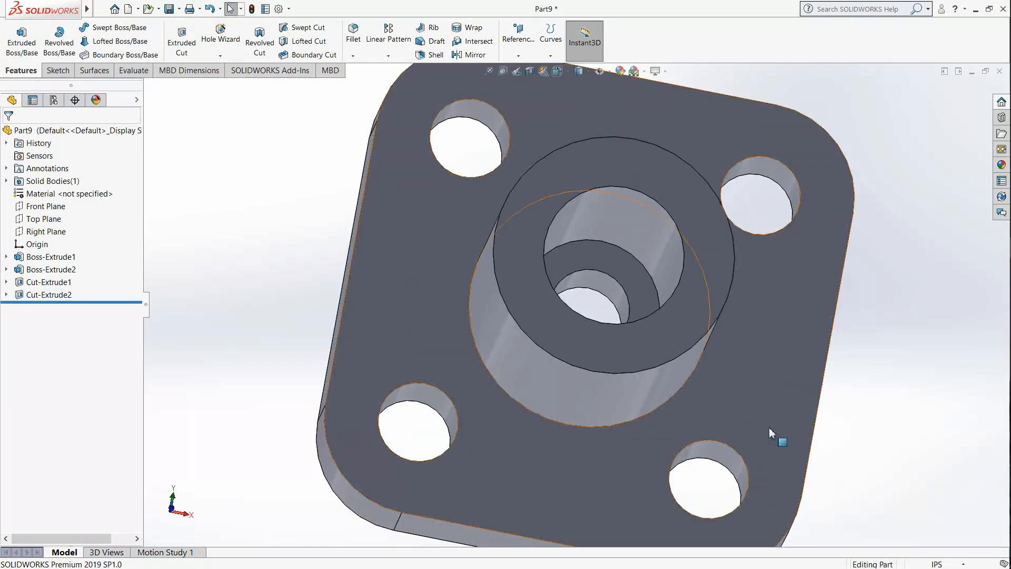
scroll(728, 322, up, 3)
middle_drag(728, 321, 665, 478)
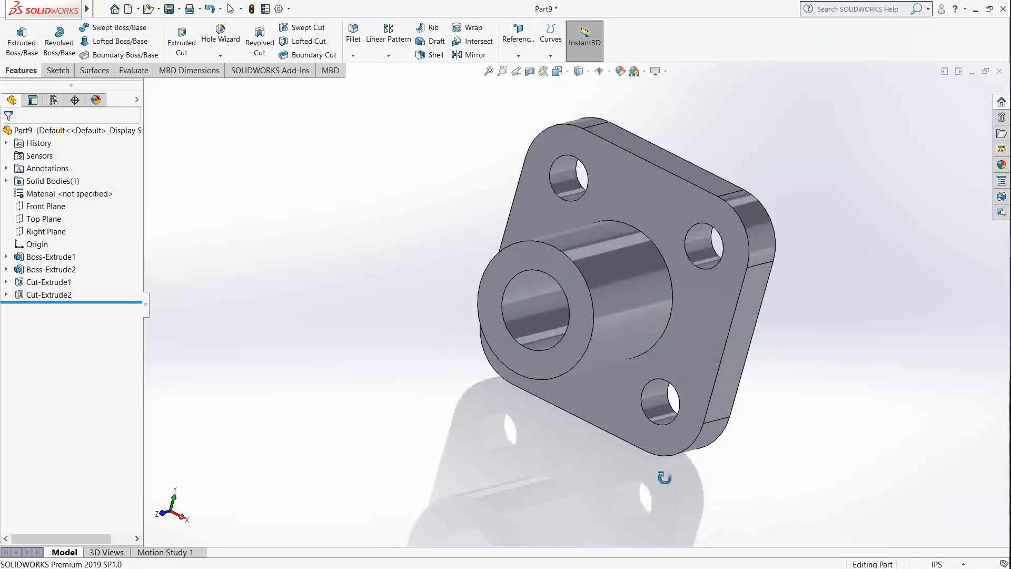
click(674, 287)
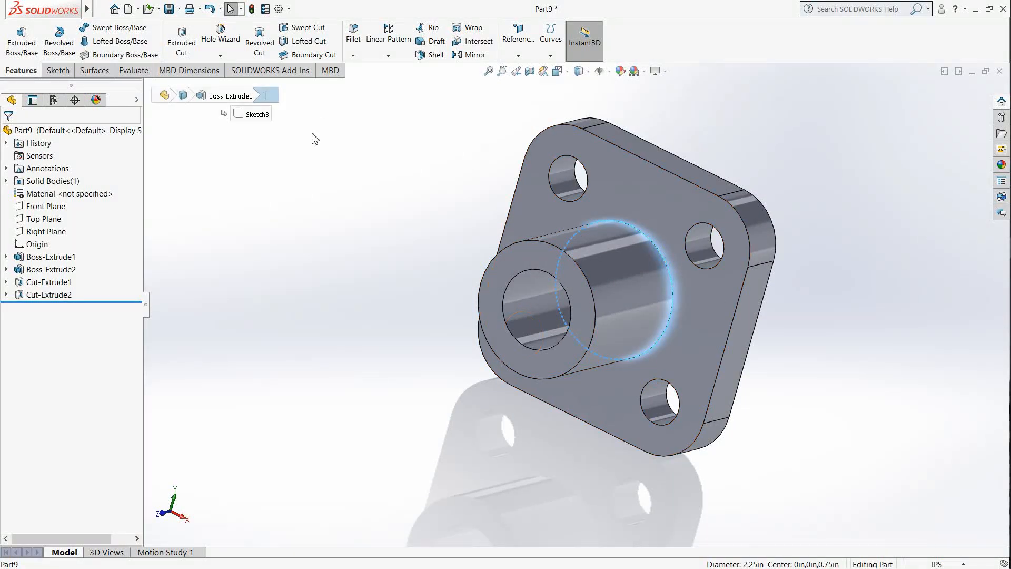
click(349, 191)
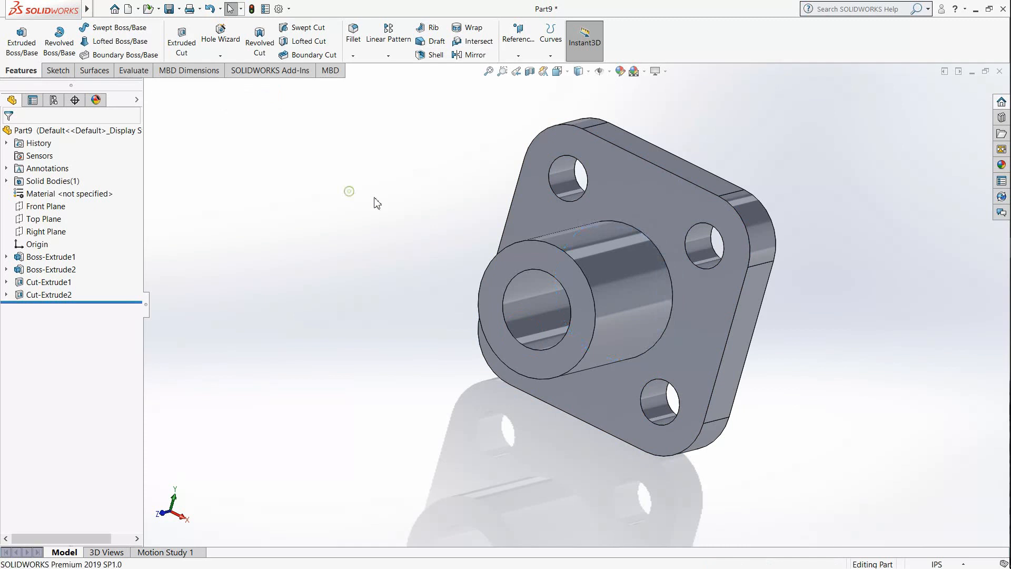
click(353, 37)
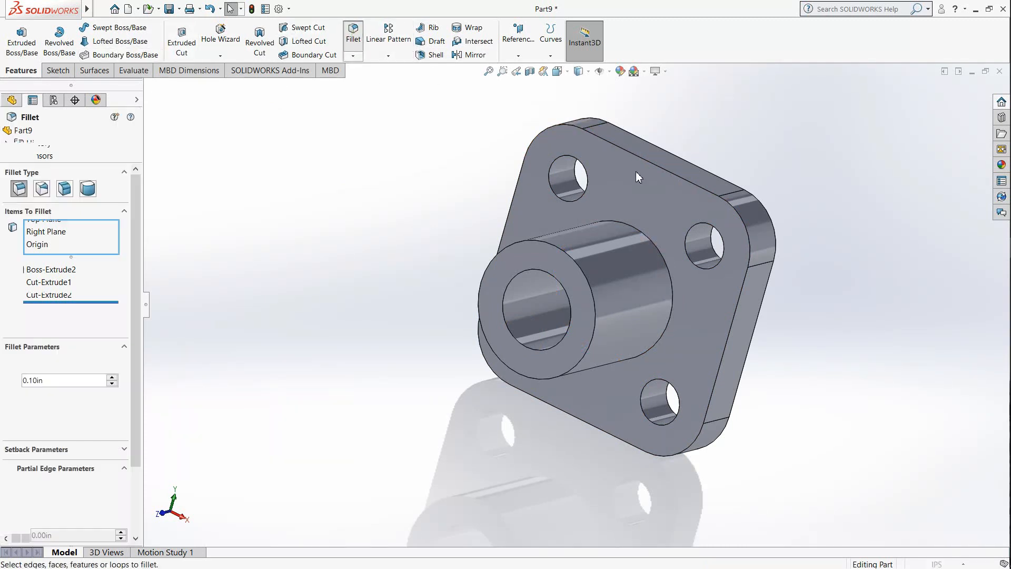
click(656, 251)
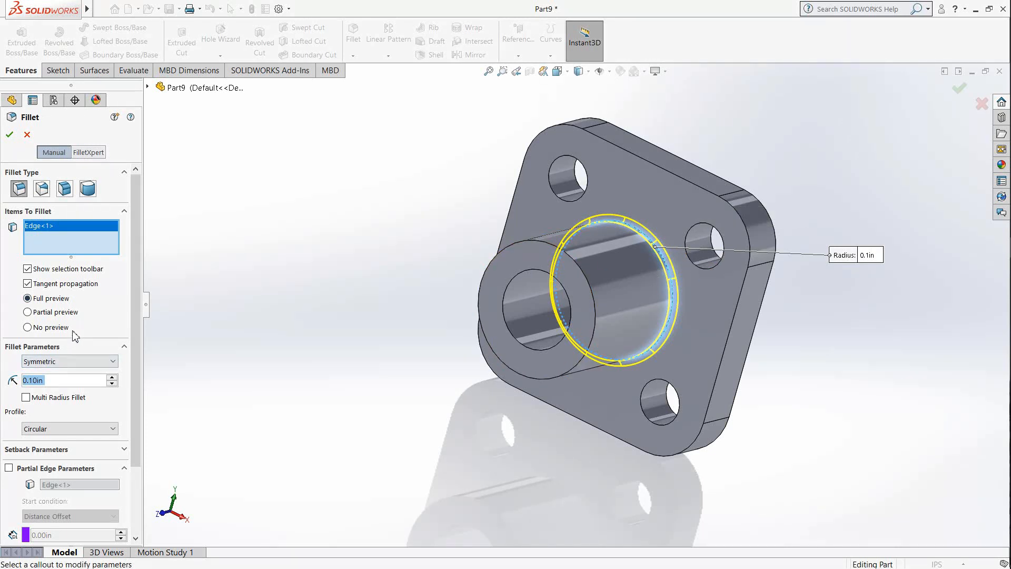
click(50, 382)
key(BackSpace)
key(BackSpace)
key(BackSpace)
key(BackSpace)
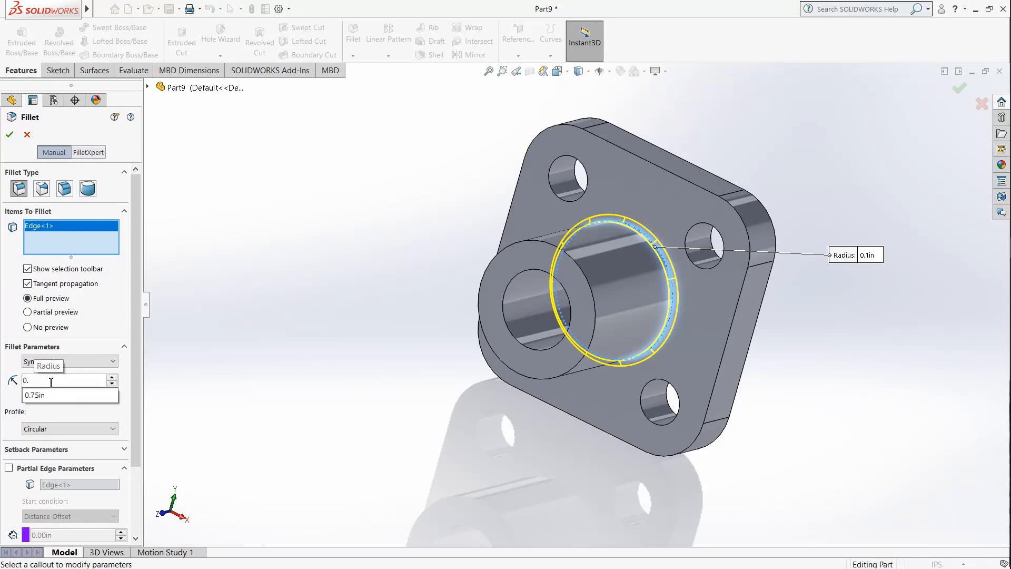
text(375)
key(Return)
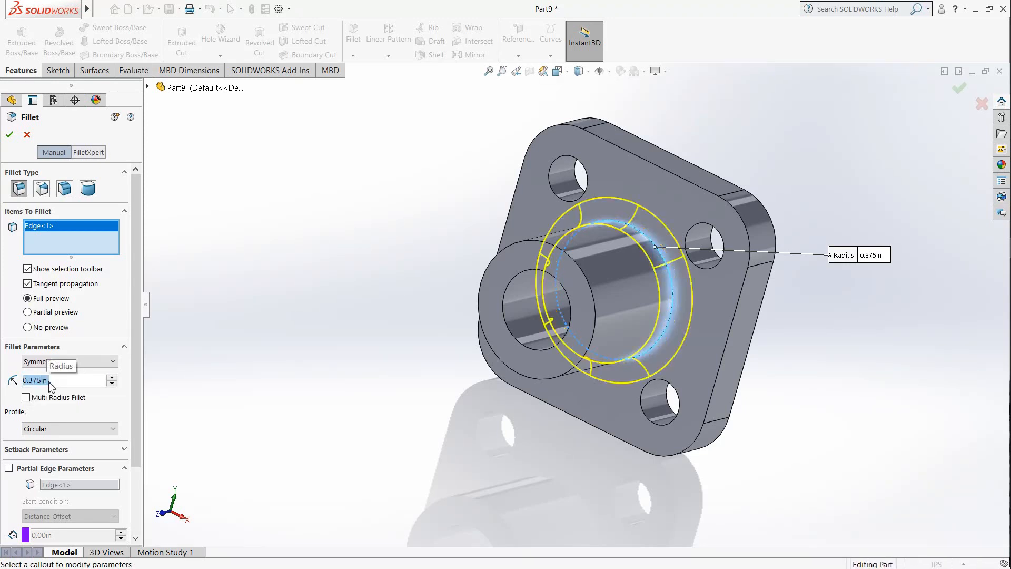
click(10, 135)
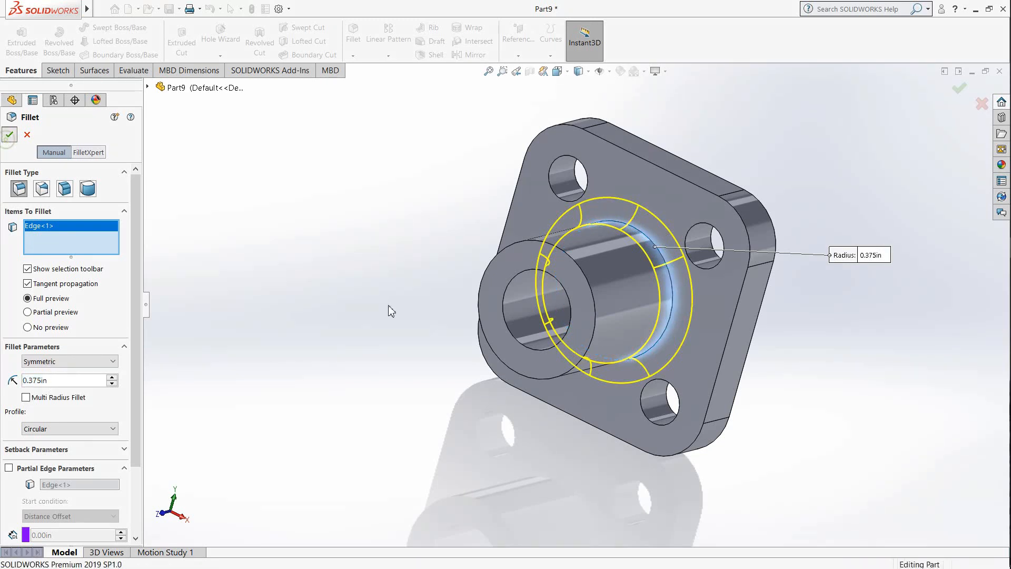
Step: Inspect the filleted part from several sides and compare it with the Base plate view in the job sheet PDF in Adobe Reader
middle_drag(615, 276, 471, 362)
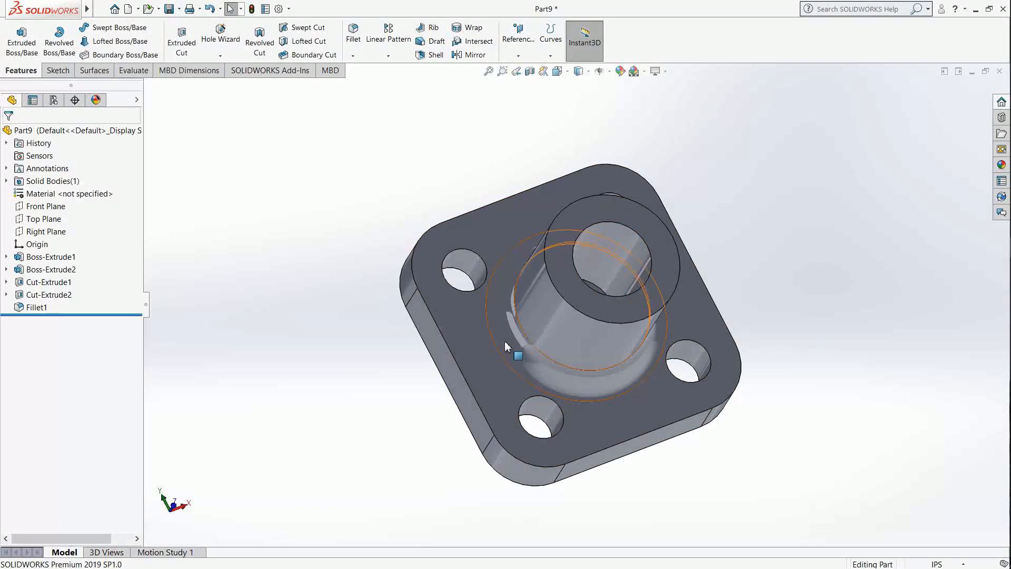
middle_drag(601, 349, 551, 408)
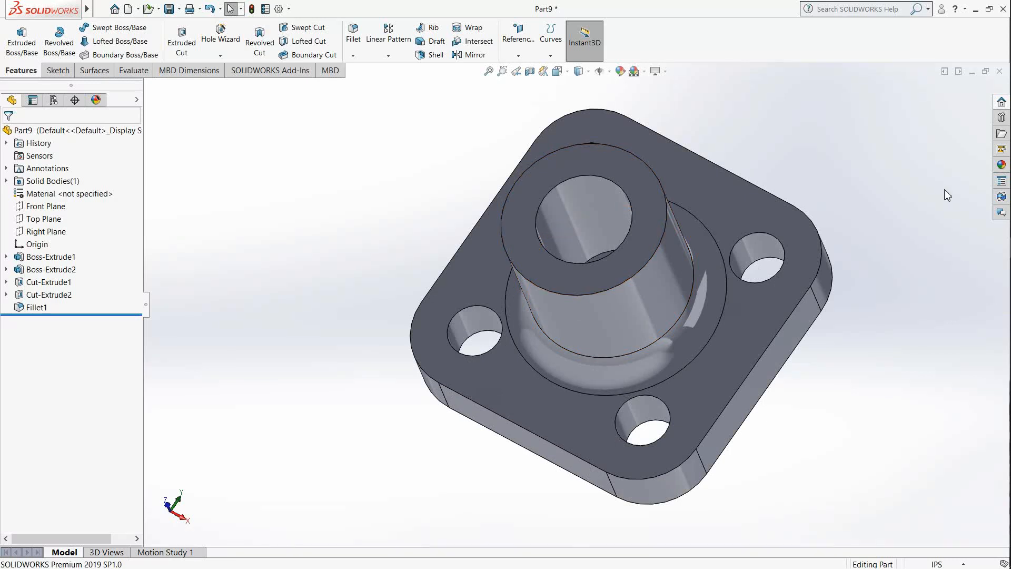
click(977, 13)
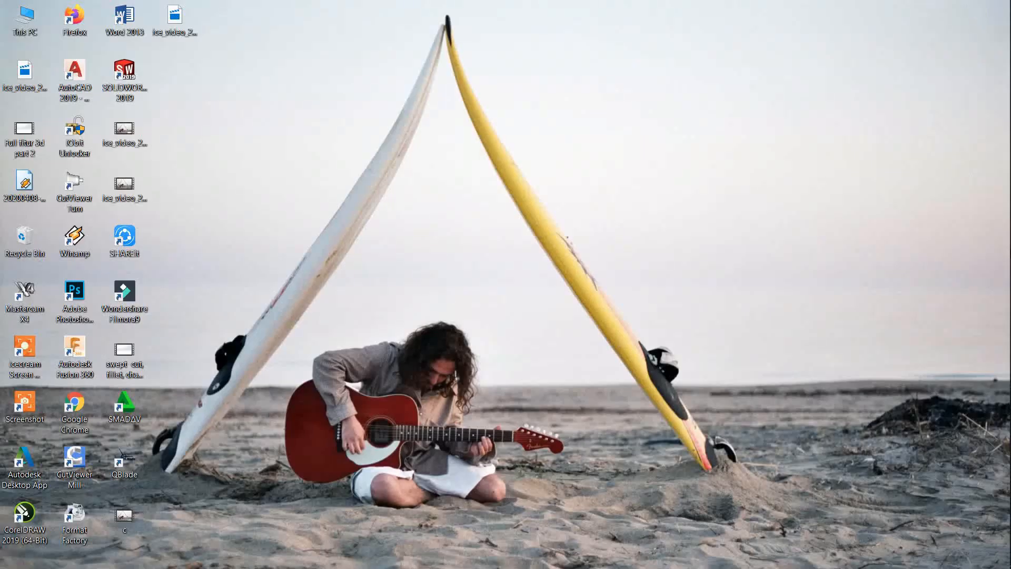
click(1003, 251)
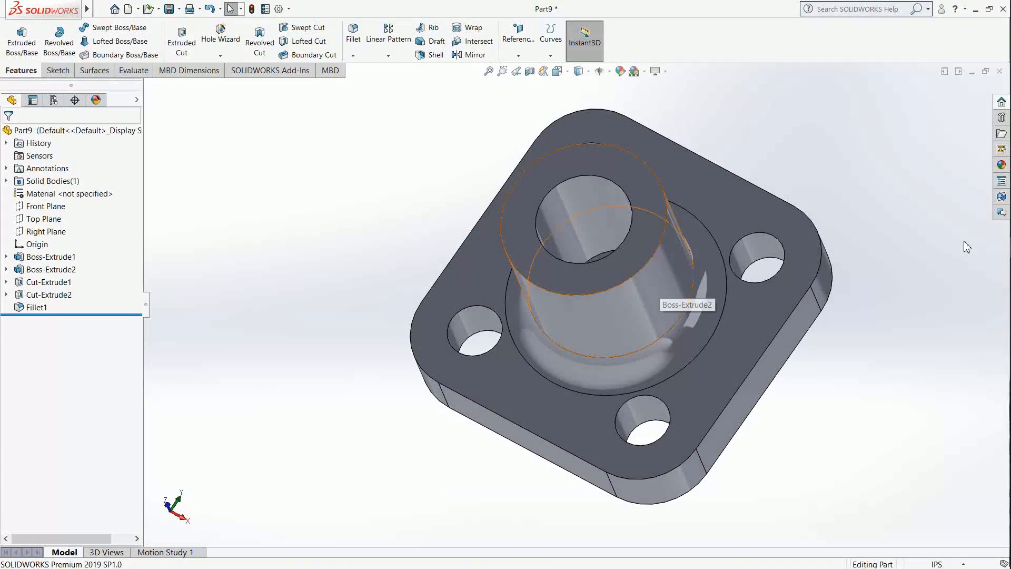
click(975, 10)
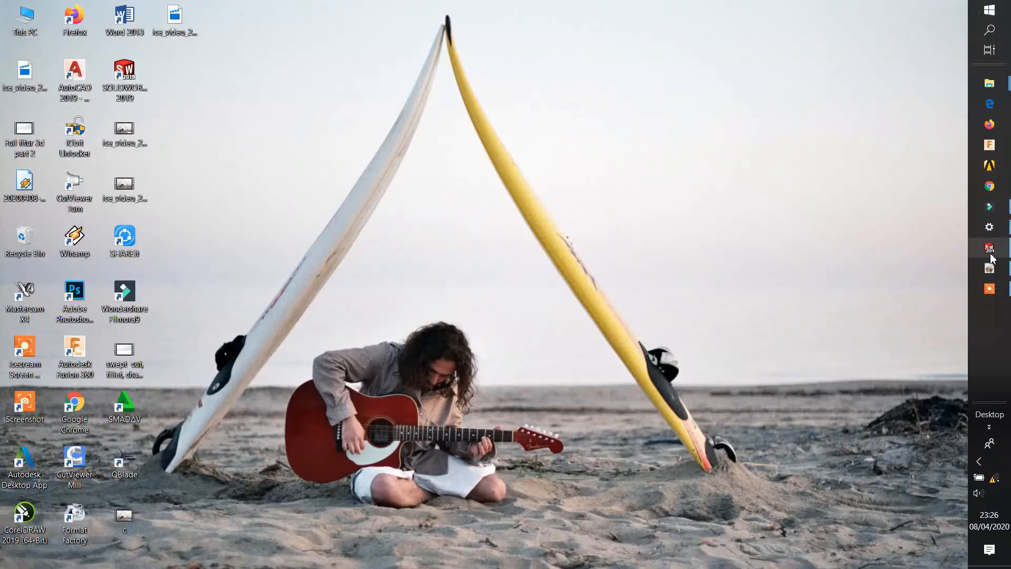
click(1002, 260)
scroll(594, 261, up, 10)
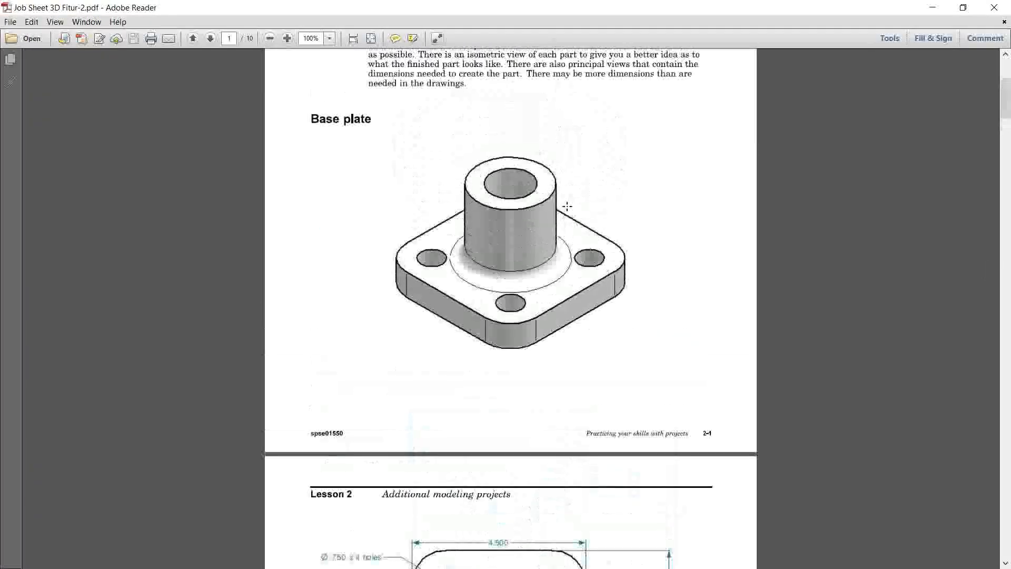
Step: Examine the Bearing block A isometric view and its dimensioned drawing on pages 3 and 4 of the job sheet
scroll(516, 334, down, 7)
scroll(517, 334, down, 10)
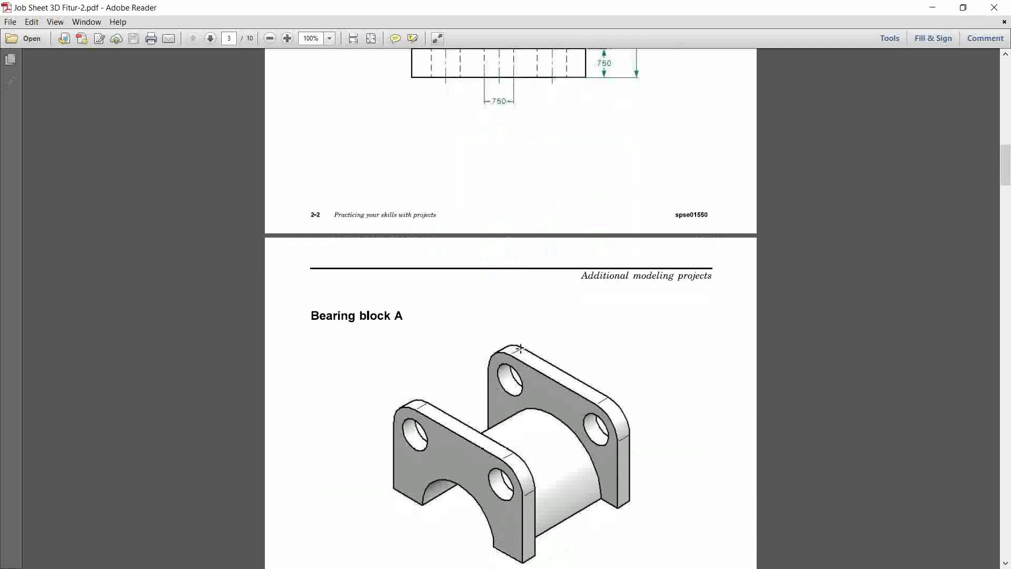
scroll(543, 307, down, 3)
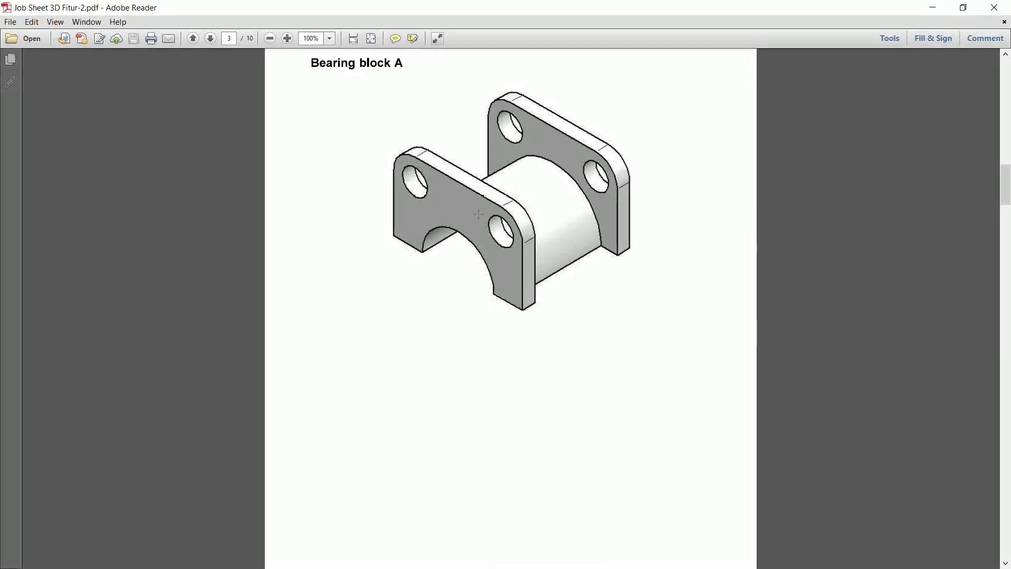
scroll(489, 207, down, 8)
scroll(489, 206, up, 2)
scroll(489, 204, up, 5)
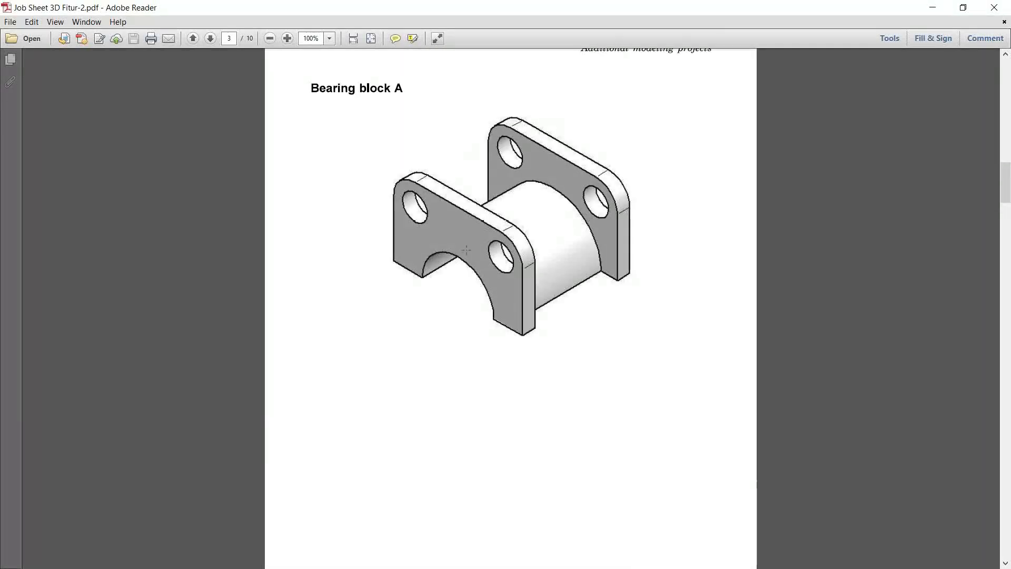
scroll(544, 253, down, 20)
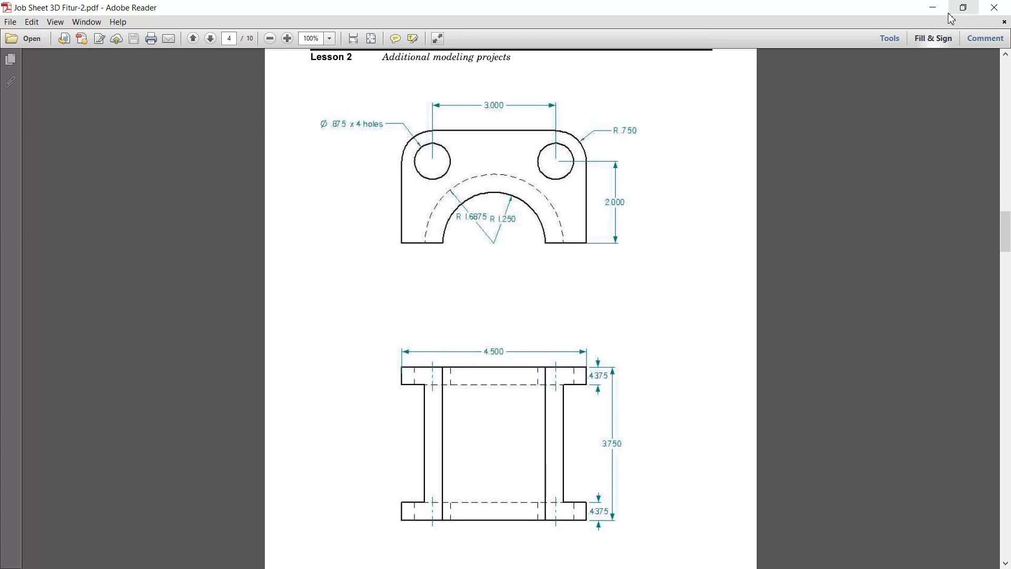
Step: Switch back to SOLIDWORKS and close the finished base plate part
click(932, 8)
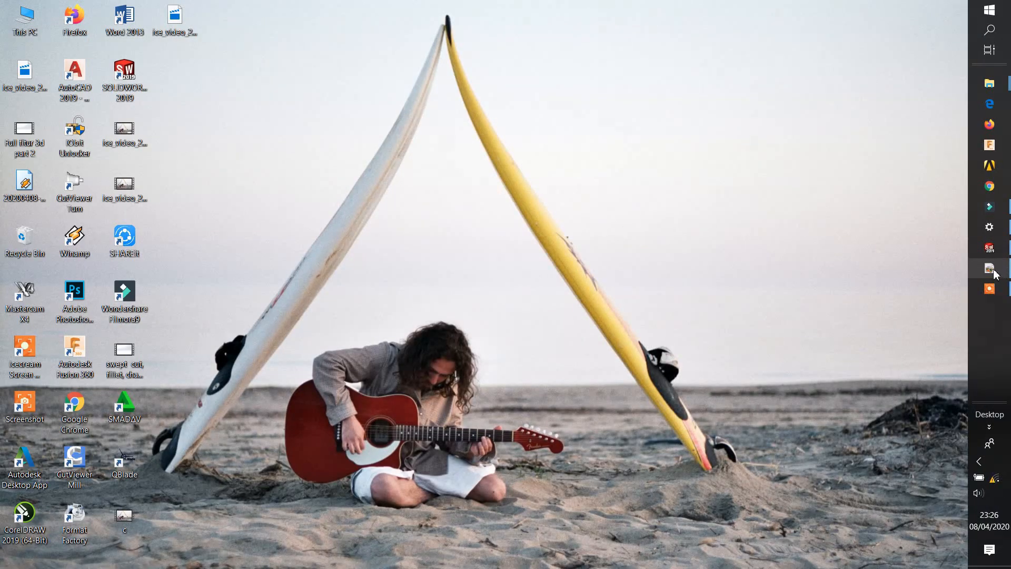
click(989, 247)
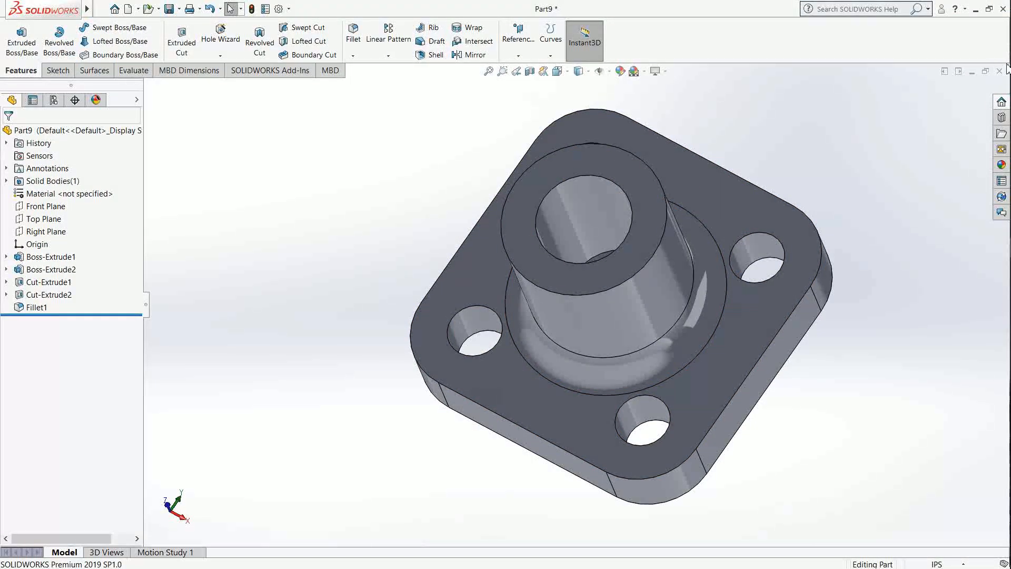
click(999, 70)
click(475, 308)
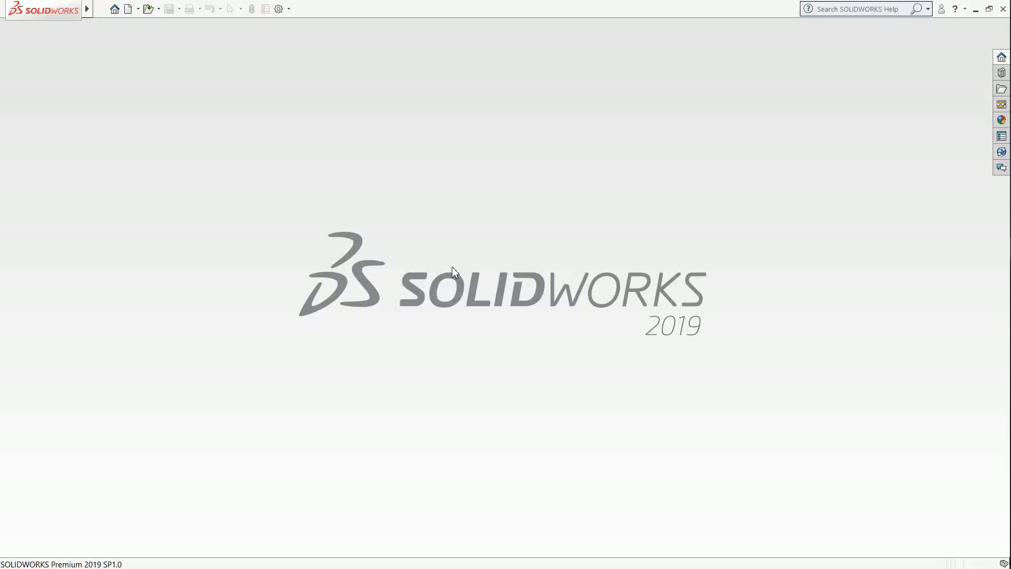
Step: Create a new part document and set its unit system to IPS (inch, pound, second)
click(126, 10)
click(420, 414)
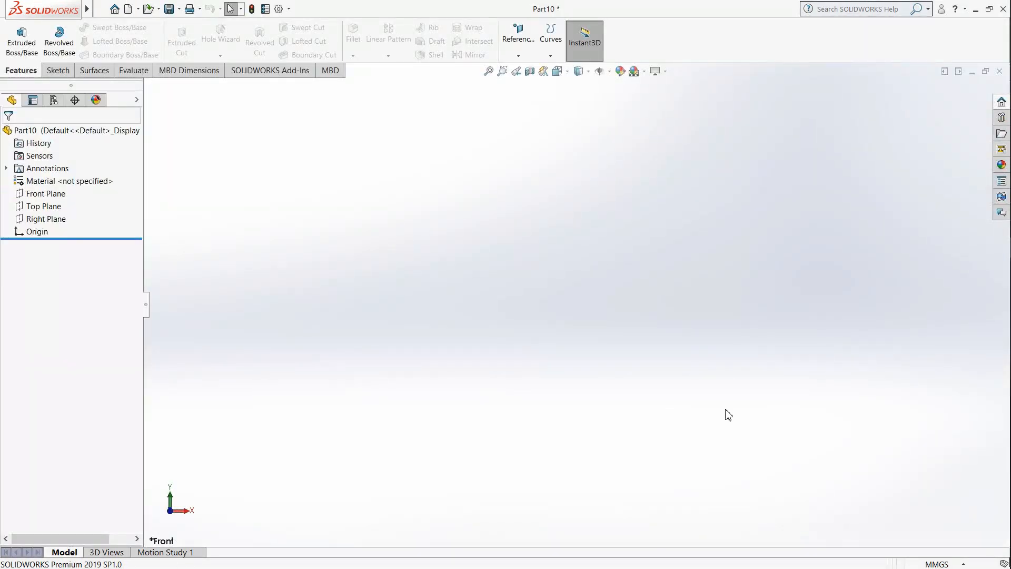
click(947, 564)
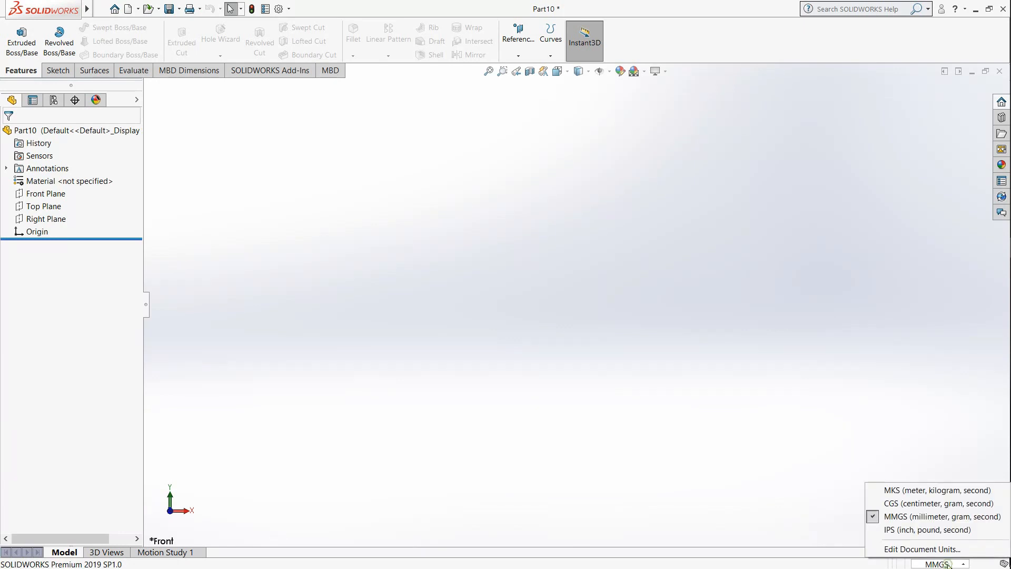
click(916, 529)
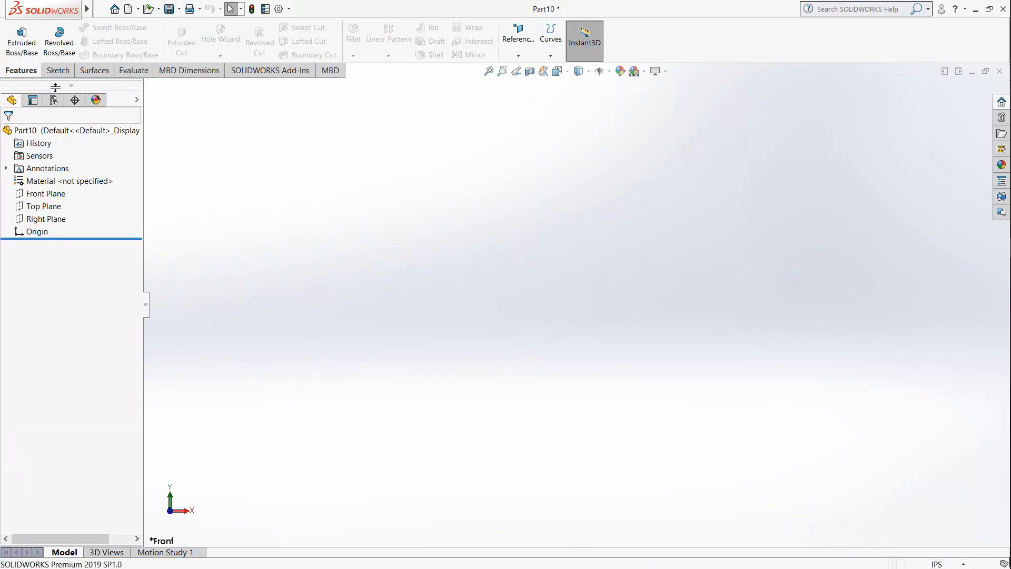
Step: Sketch two concentric circles centred on the origin of the Front Plane, with radii of about 1.51 in and 2.09 in
click(58, 70)
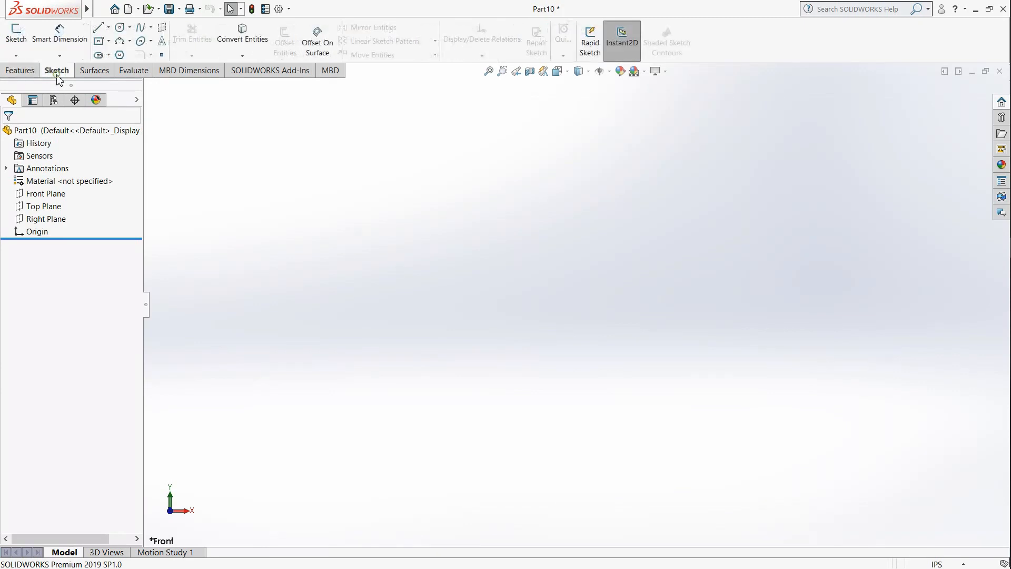
click(16, 36)
click(419, 212)
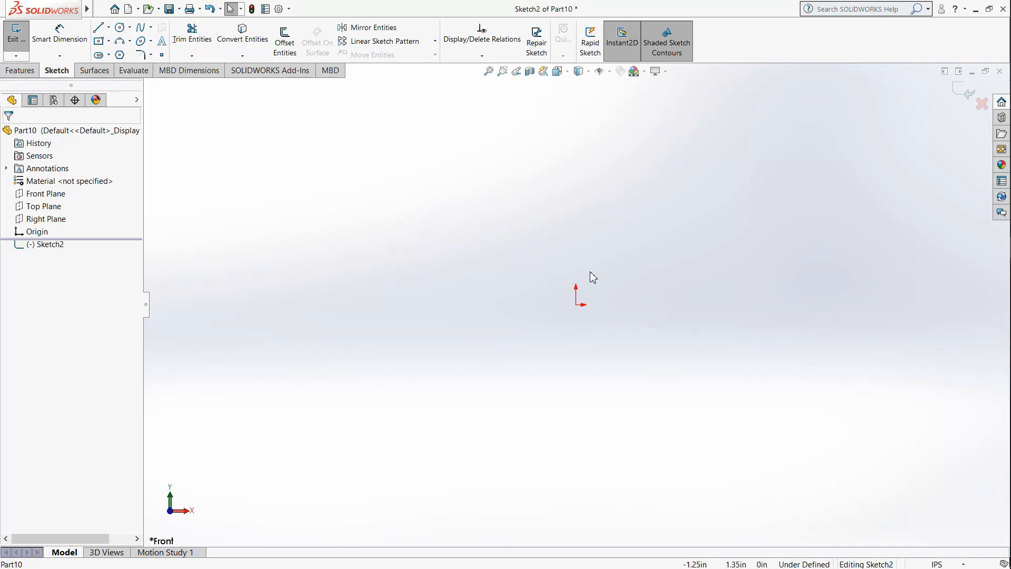
click(121, 29)
click(576, 305)
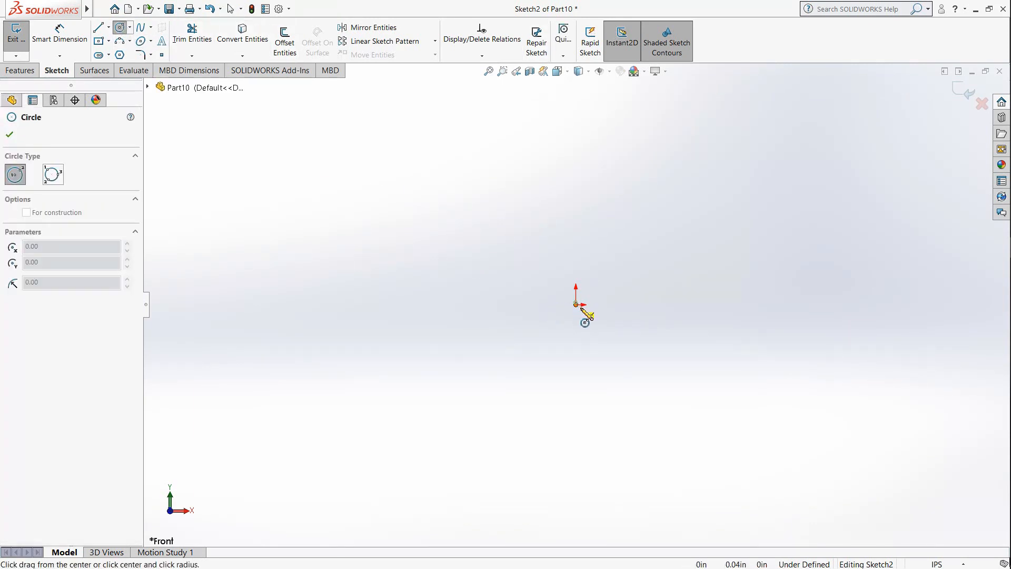
click(632, 361)
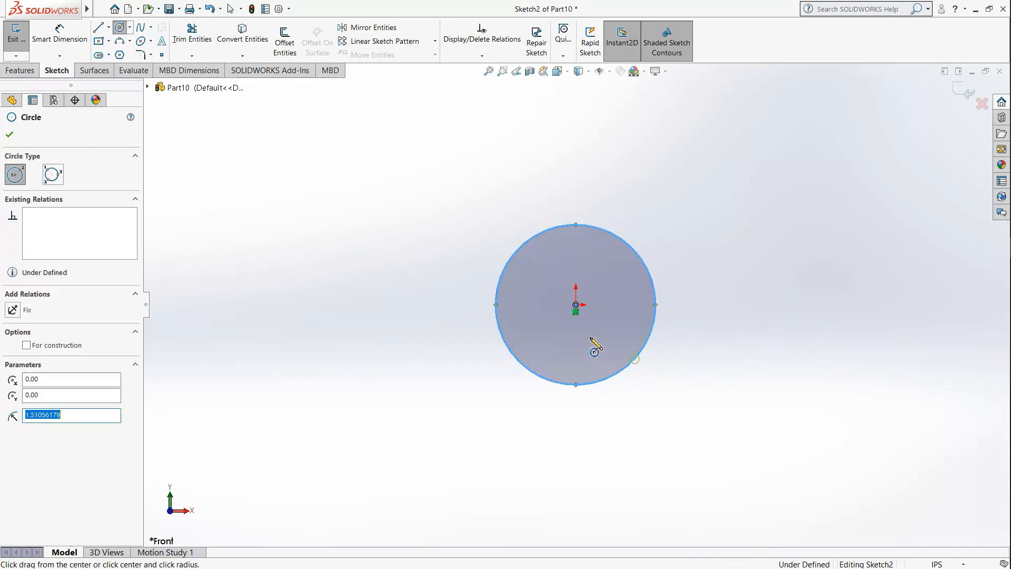
click(576, 305)
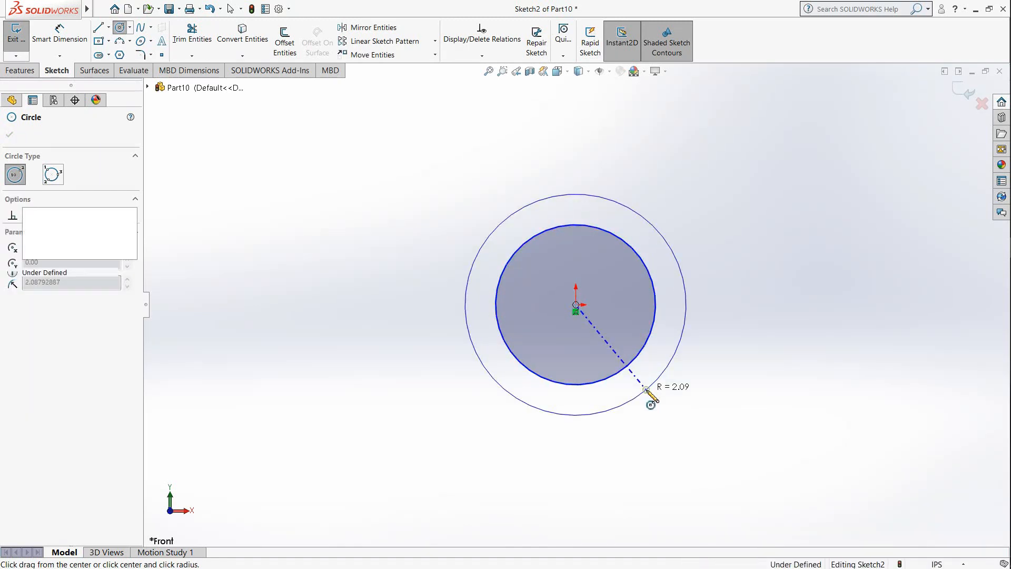
click(647, 390)
Step: Dimension the inner circle and set its diameter to 1.25*2 (2.50 in)
click(60, 34)
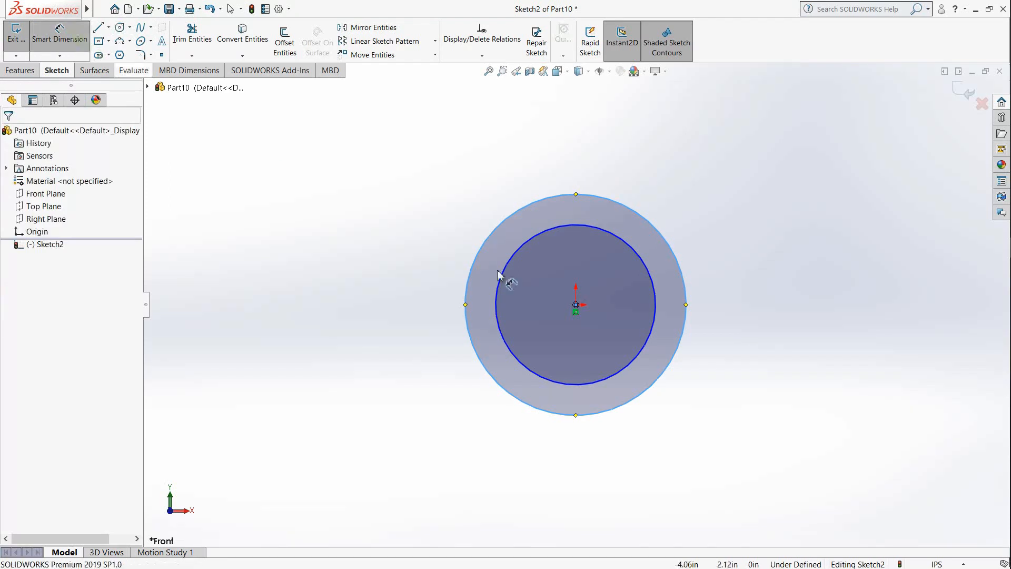
click(497, 304)
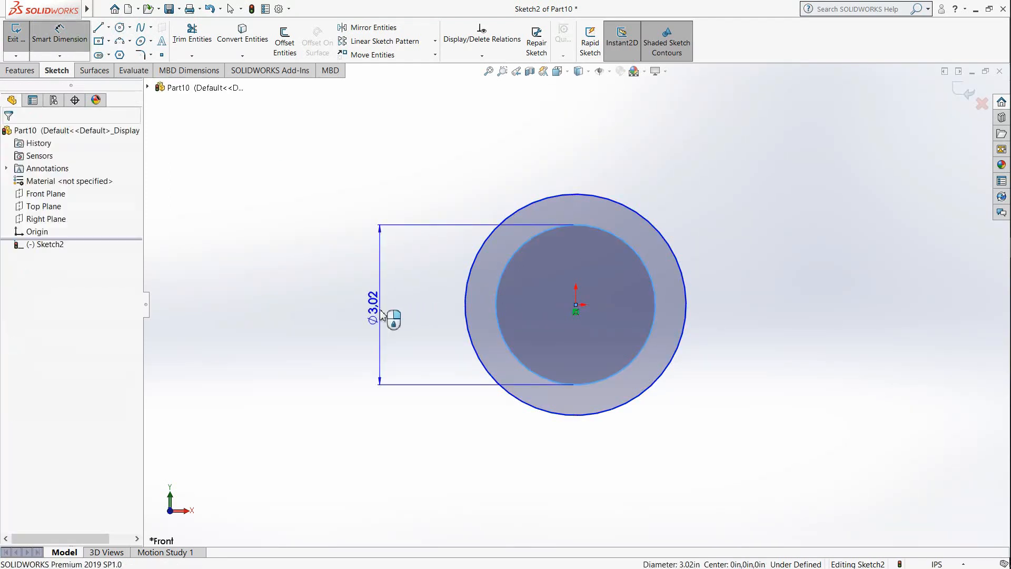
click(381, 314)
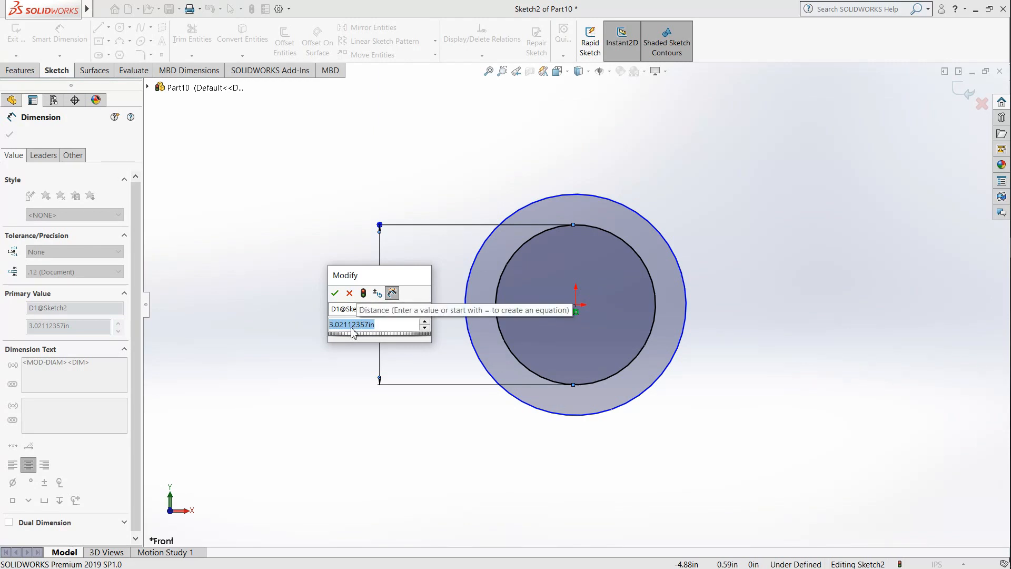
text(1.25)
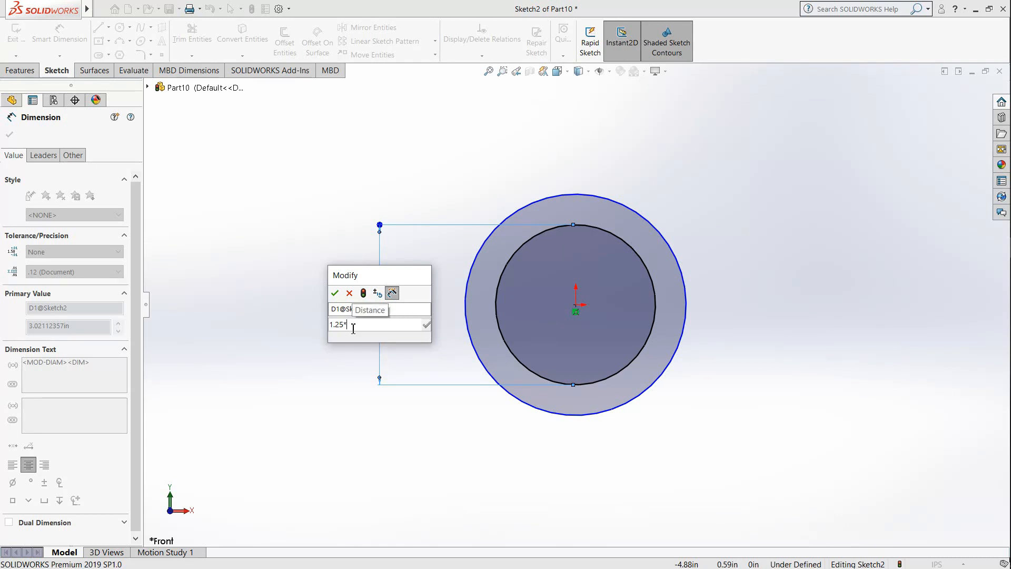
text(*2)
key(Return)
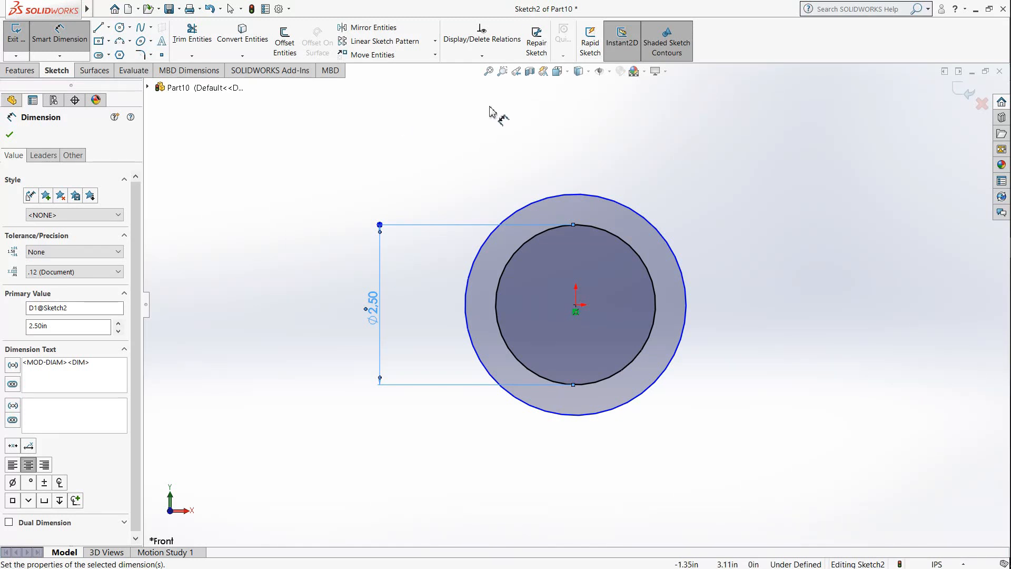
Step: Dimension the outer circle and set its diameter to 1.6875*2 (3.375 in)
click(523, 211)
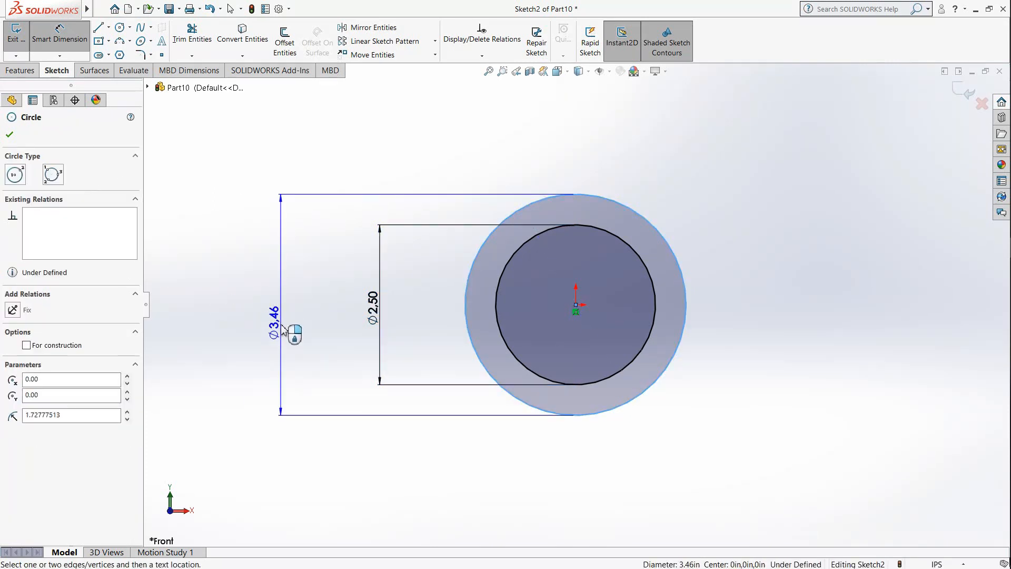
click(280, 329)
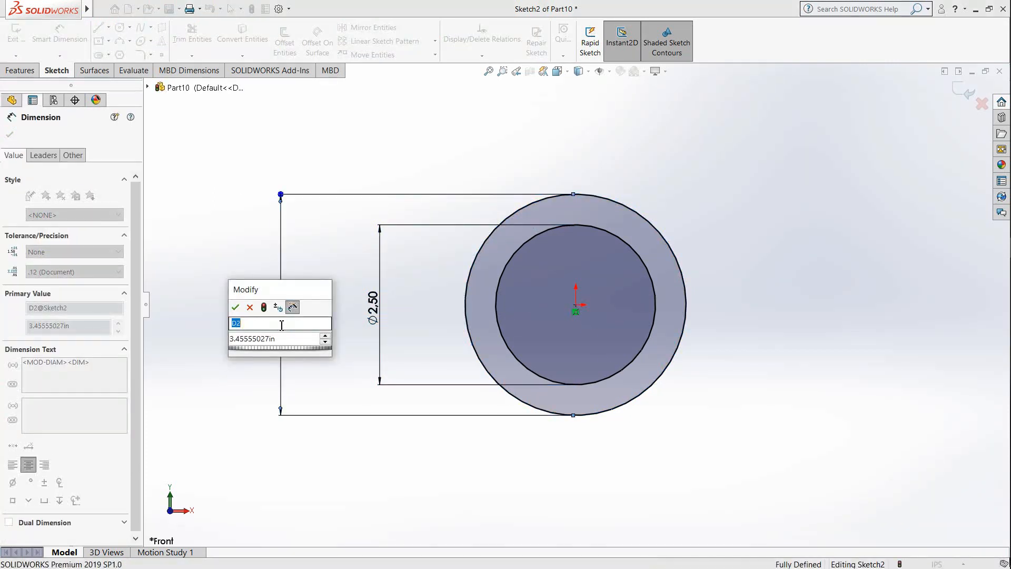
click(273, 341)
double_click(274, 341)
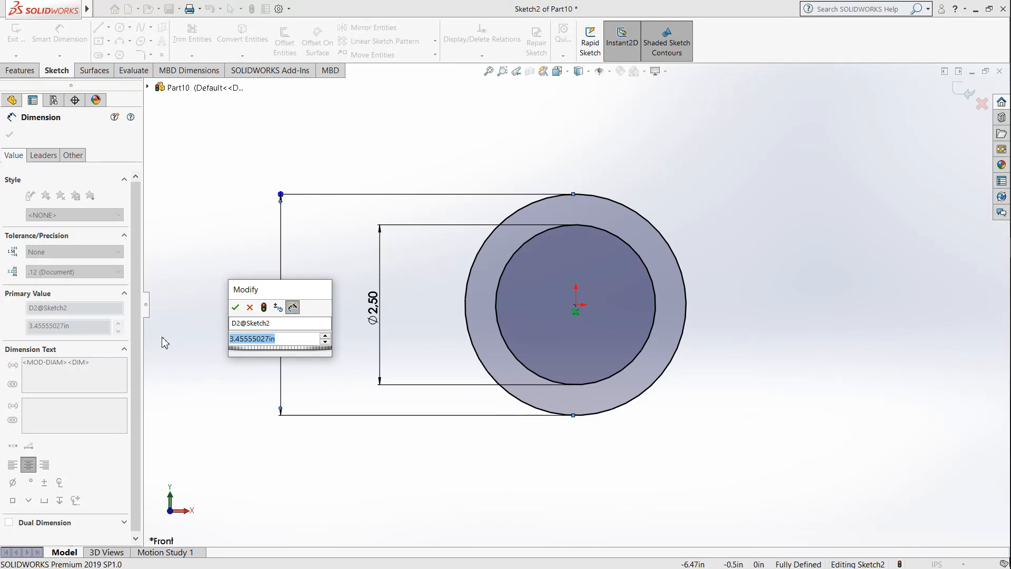
text(1.)
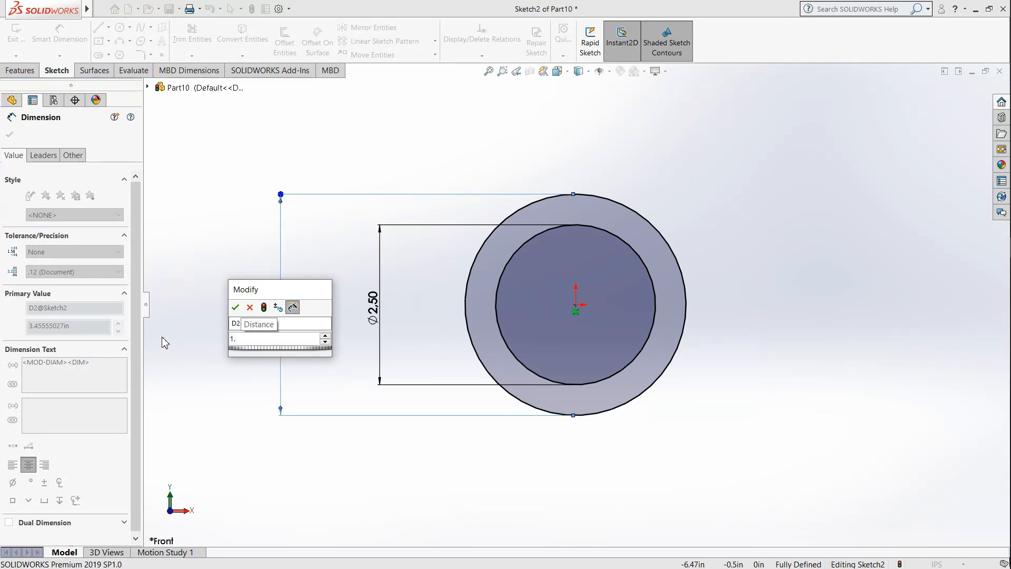
text(6875)
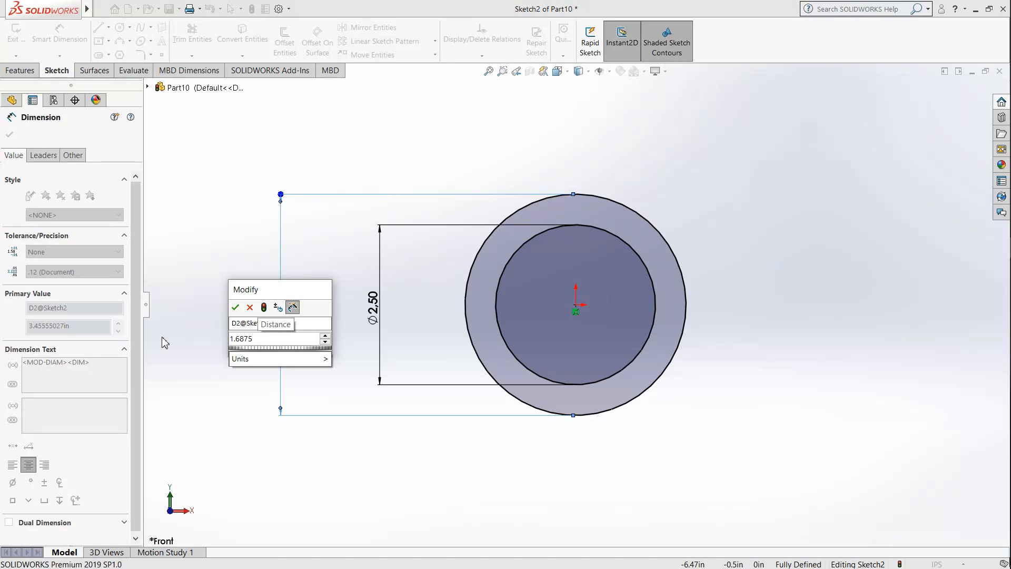
text(*2)
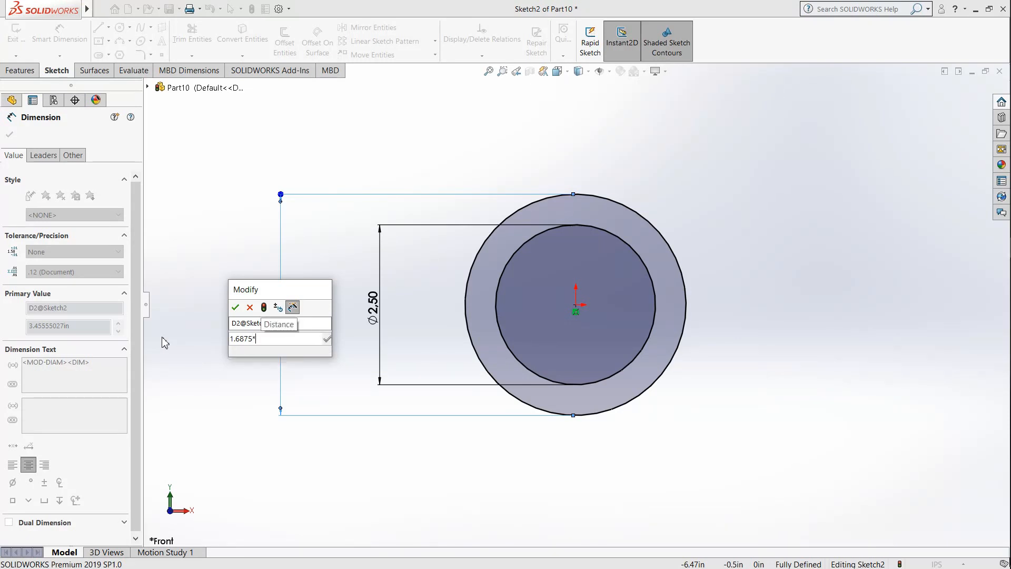
key(Return)
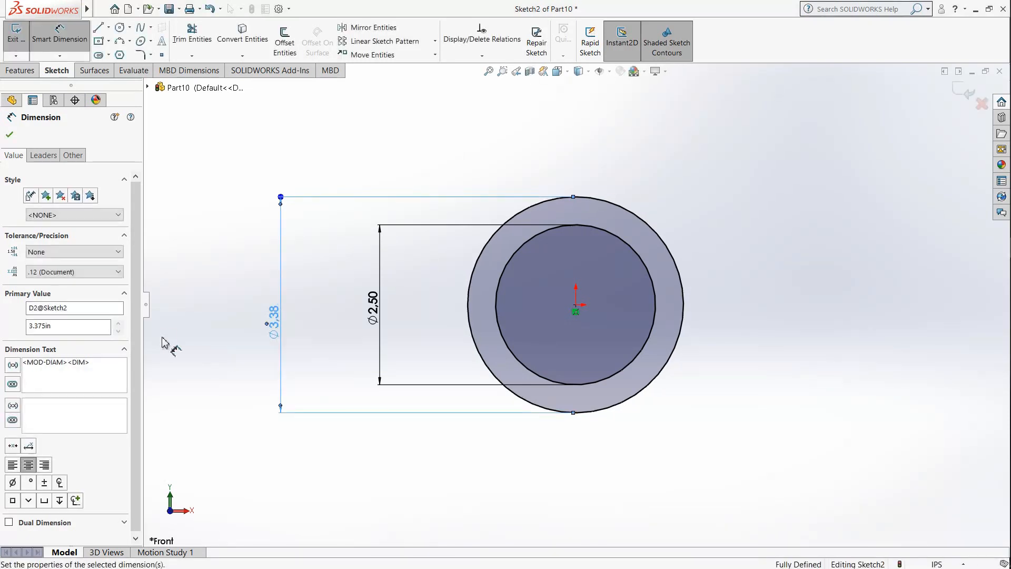
click(239, 305)
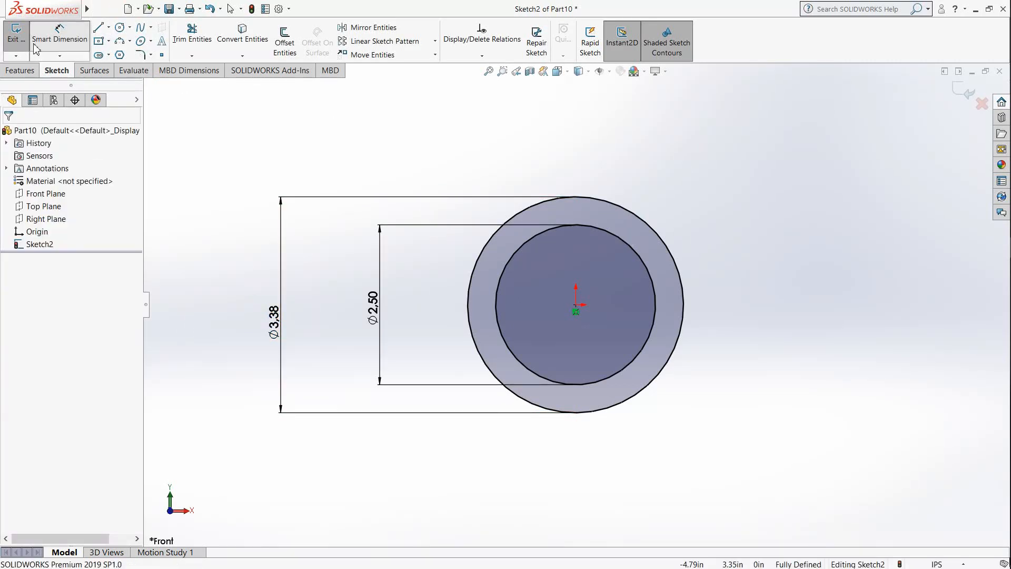
click(30, 75)
click(21, 42)
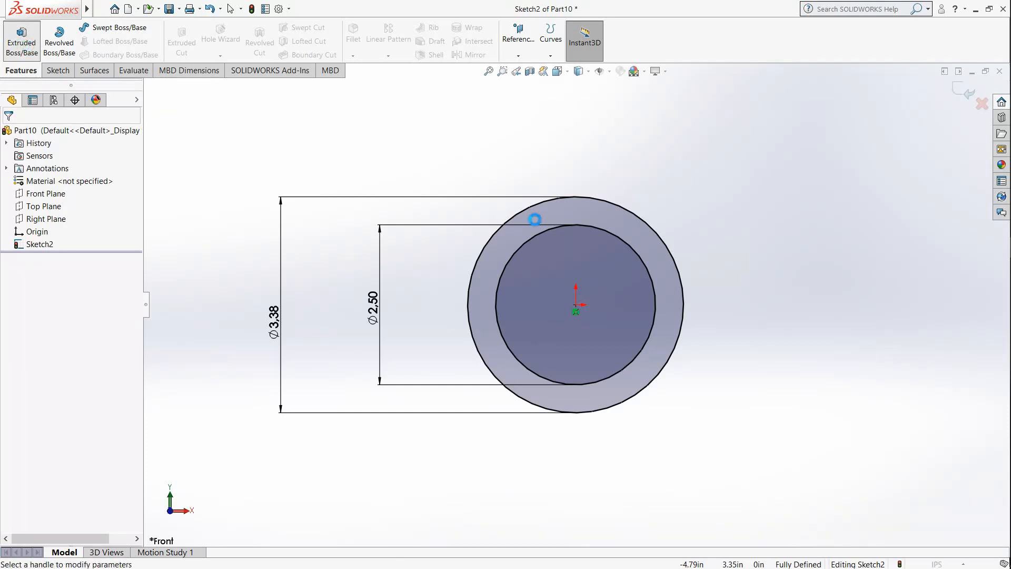
click(27, 134)
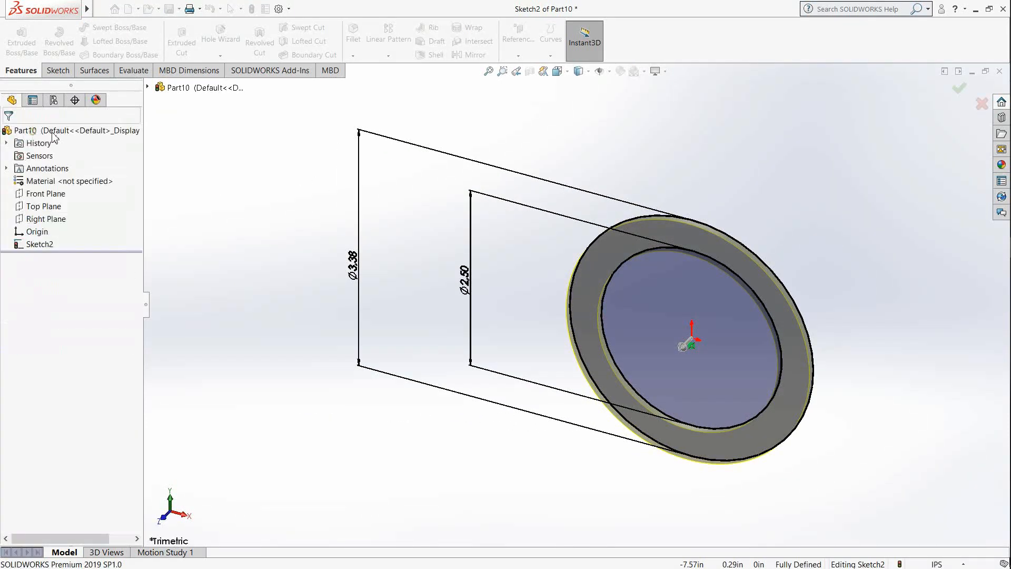
click(559, 71)
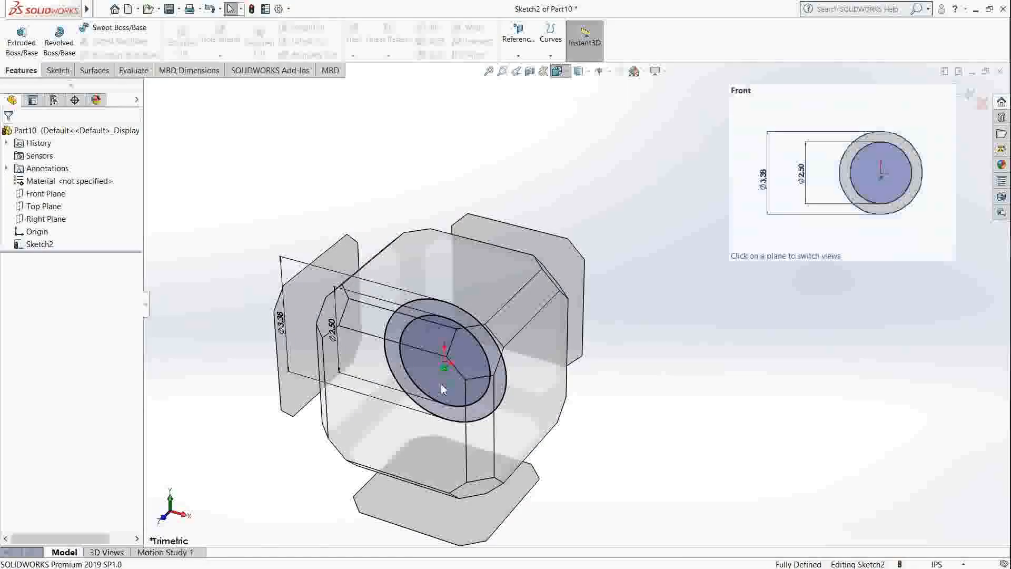
click(441, 384)
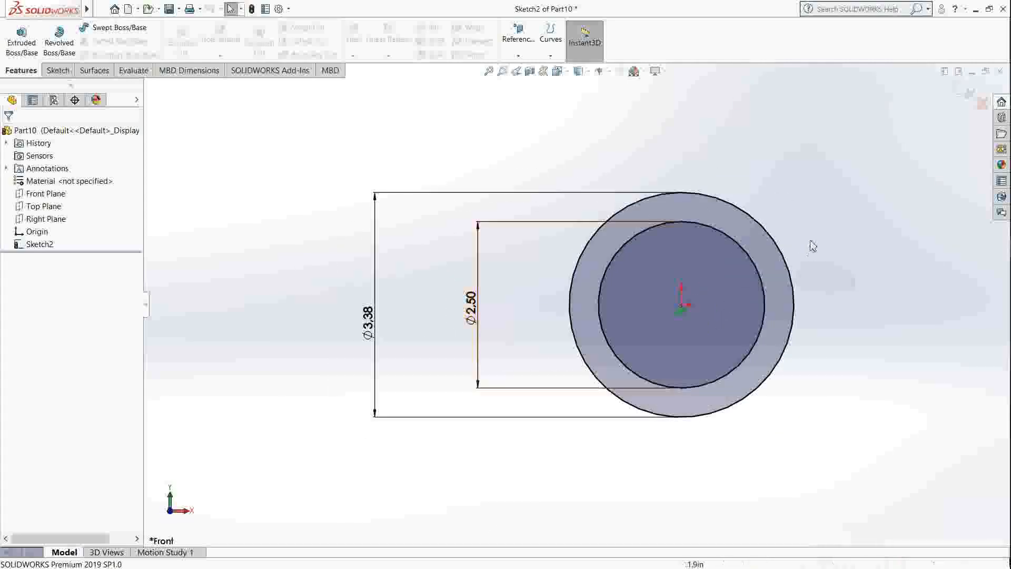
Step: Sketch a horizontal line through the origin, spanning the outer circle from its left quadrant point to its right one
click(57, 70)
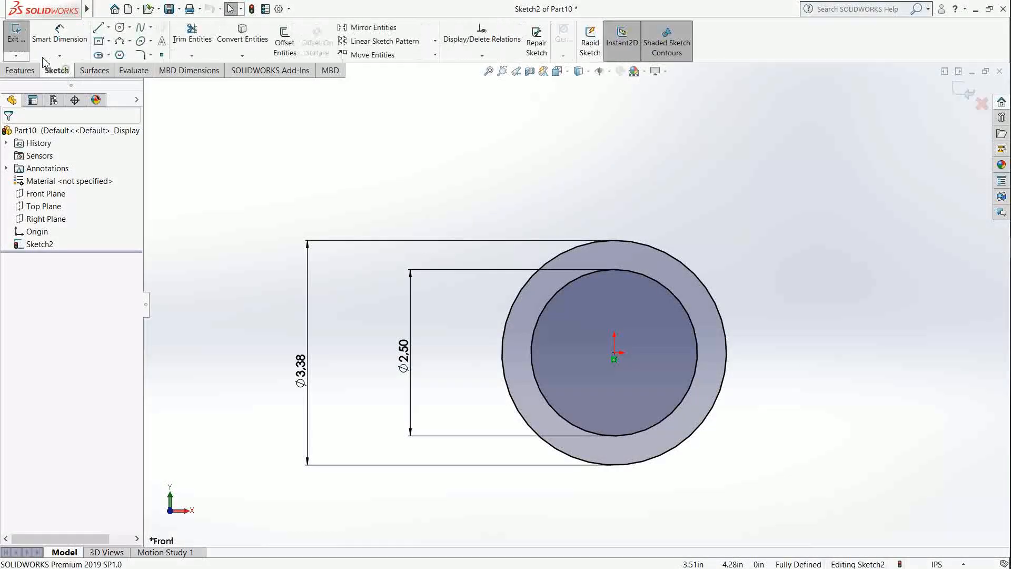
click(99, 28)
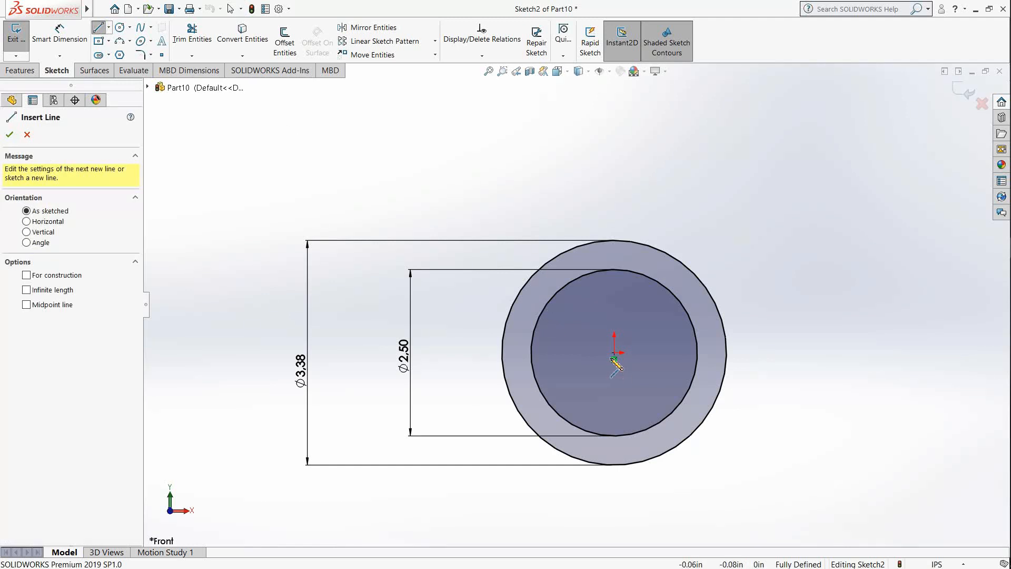
click(502, 353)
double_click(727, 353)
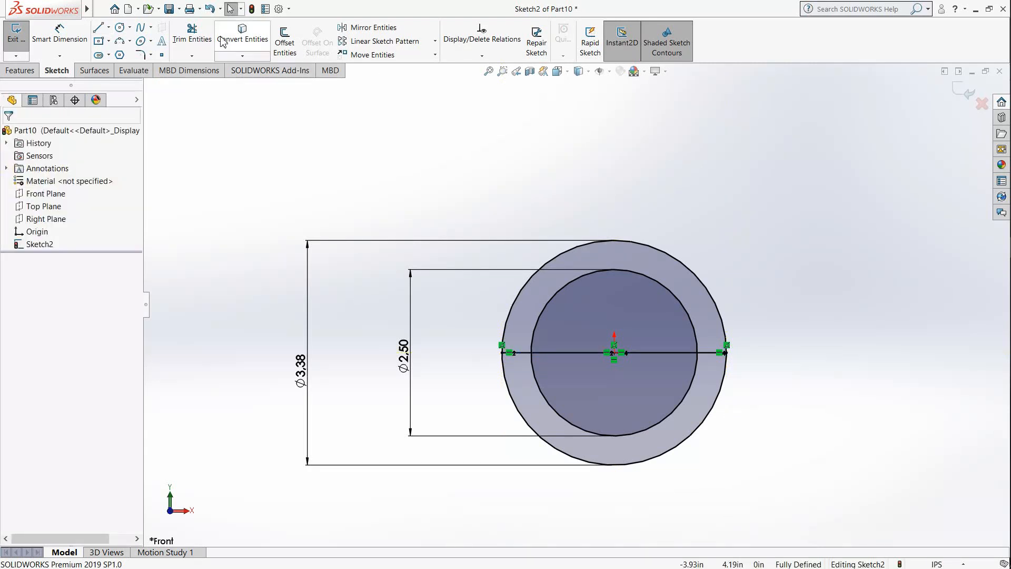
Step: Trim away the lower halves of both circles and the line portion inside the inner circle to form a half-ring profile
click(191, 32)
click(562, 421)
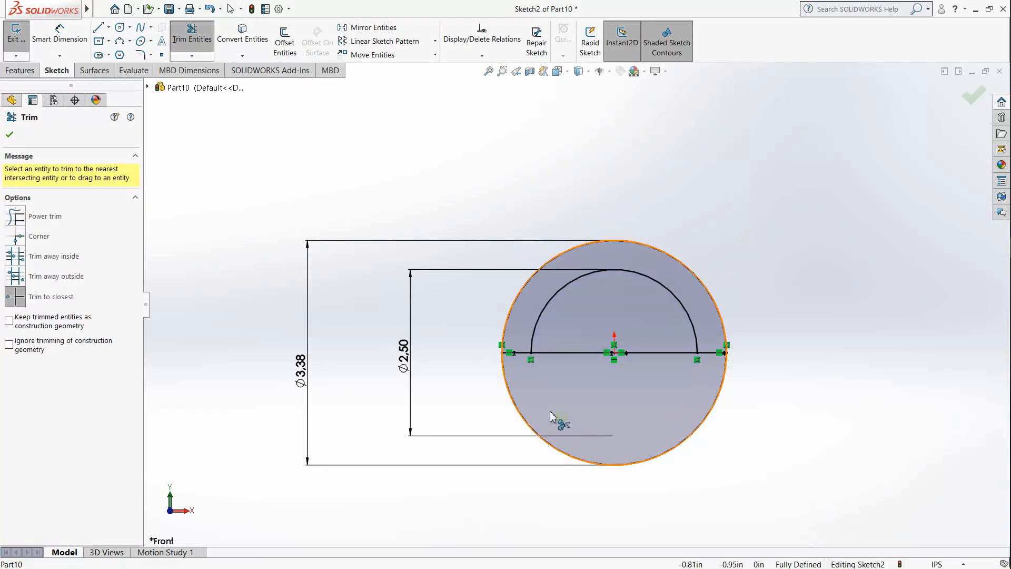
click(515, 407)
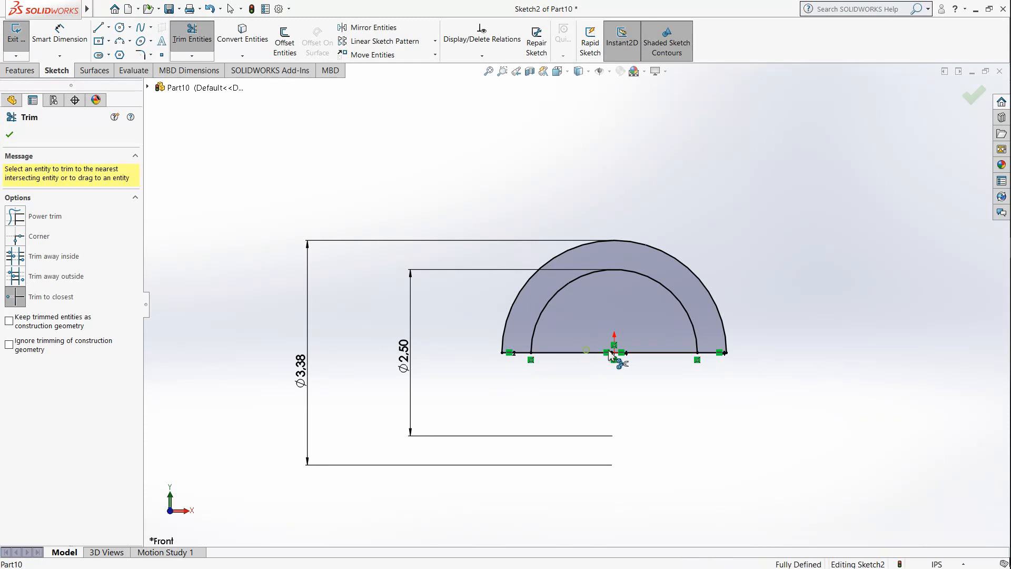
click(658, 352)
key(z)
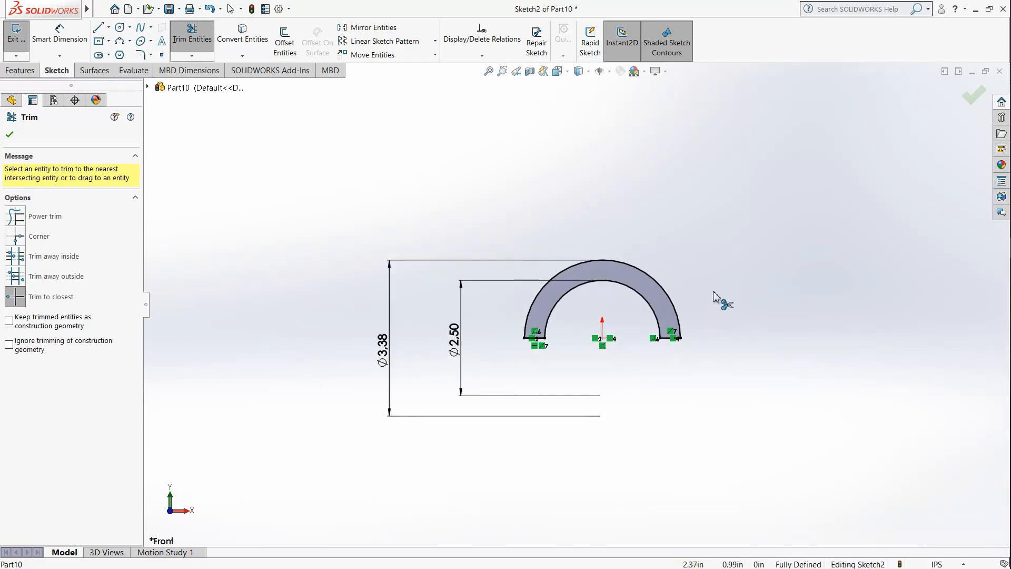
Step: Extrude the half-ring profile 3.75 in backwards from the sketch plane as a blind boss
middle_drag(702, 285, 669, 331)
click(32, 71)
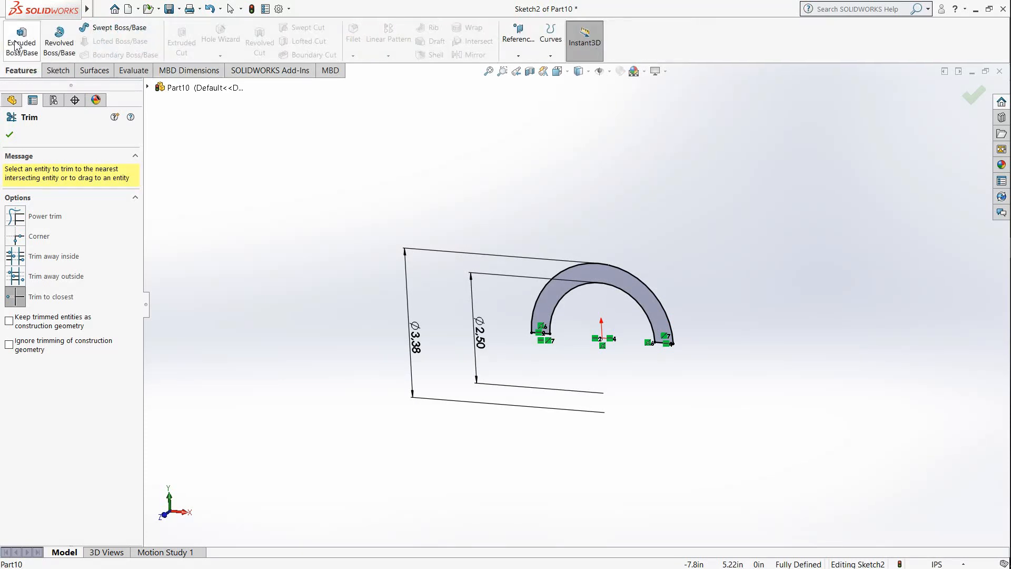
click(16, 43)
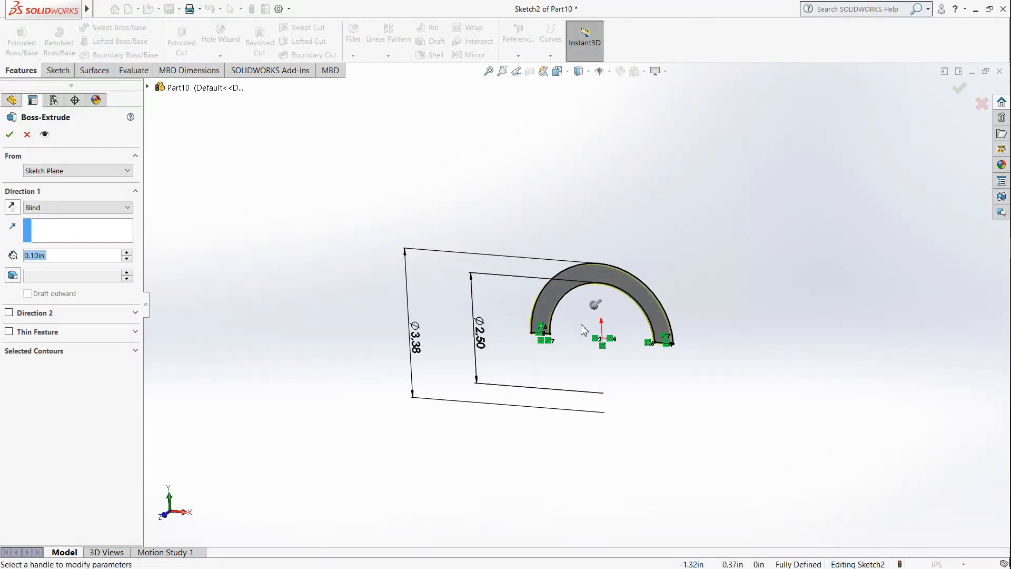
click(596, 311)
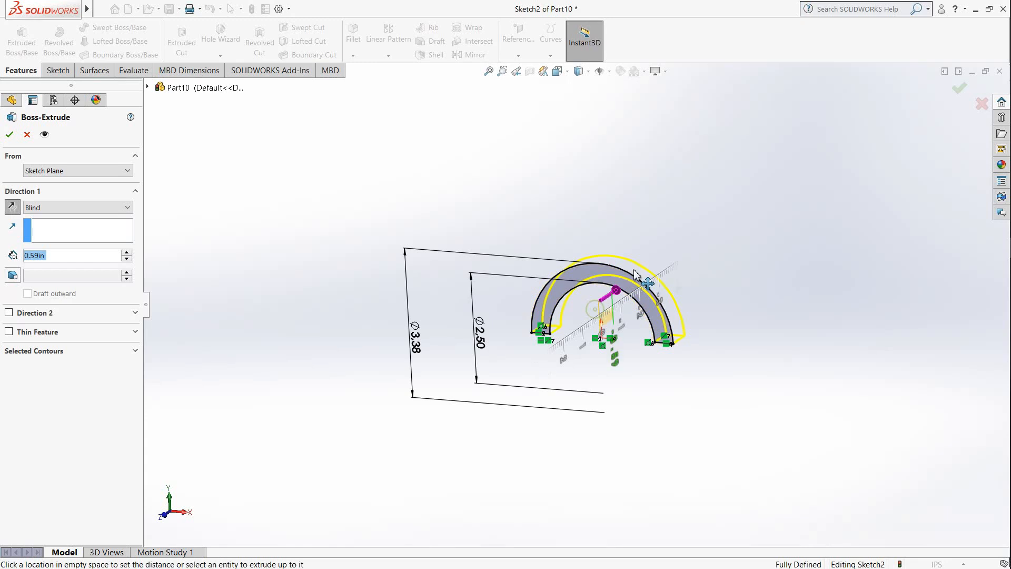
click(680, 245)
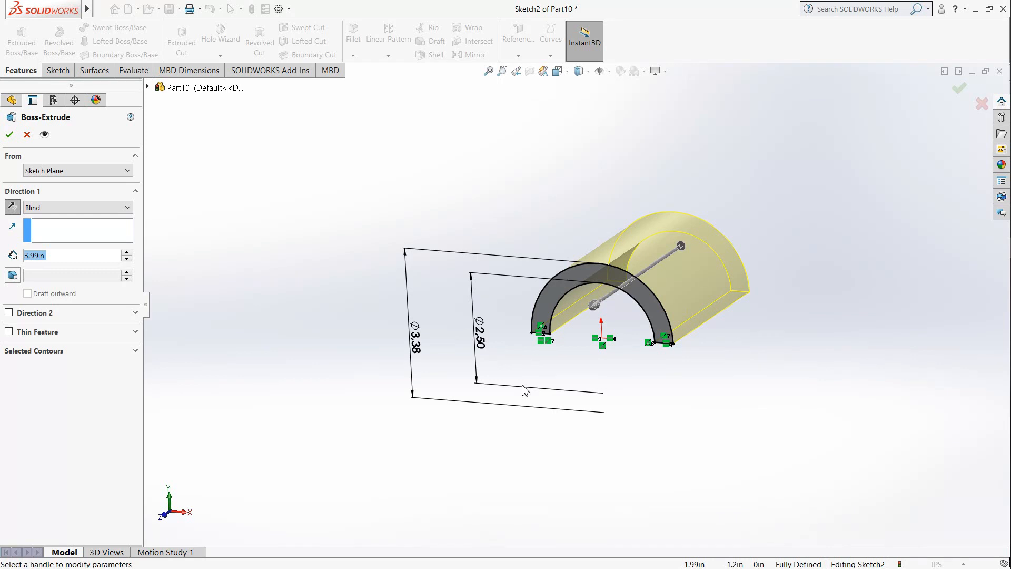
text(3.75)
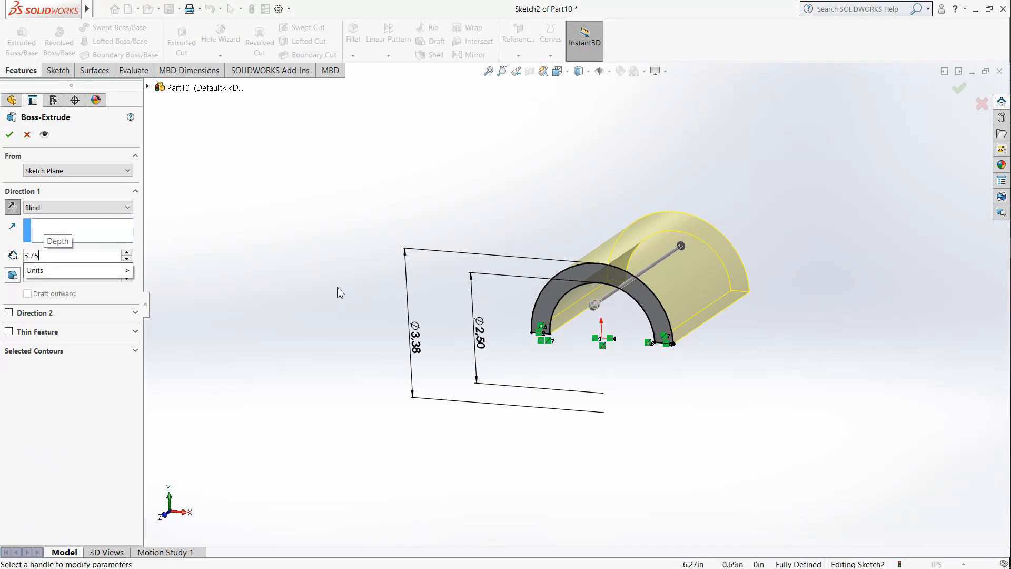
key(Return)
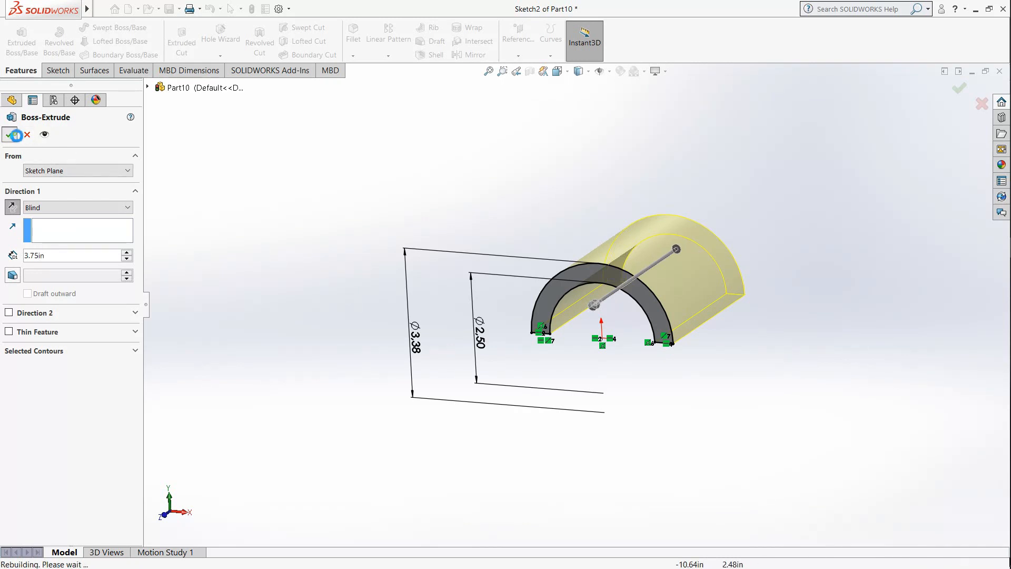
click(9, 134)
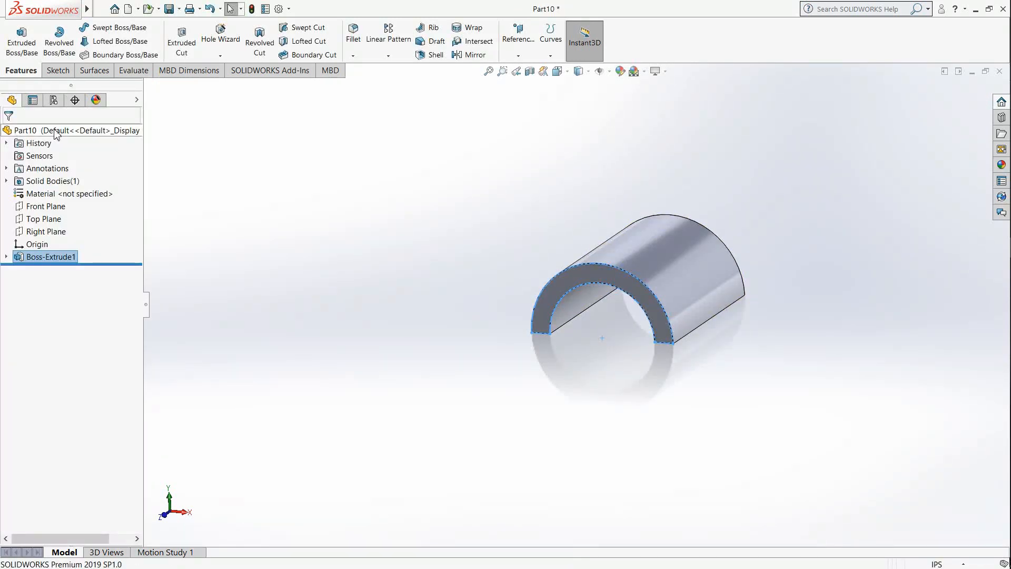
click(317, 202)
Step: On the half ring's front end face, sketch a centre rectangle about 3.56 in wide and 4.19 in high, centred on the origin
scroll(616, 390, up, 1)
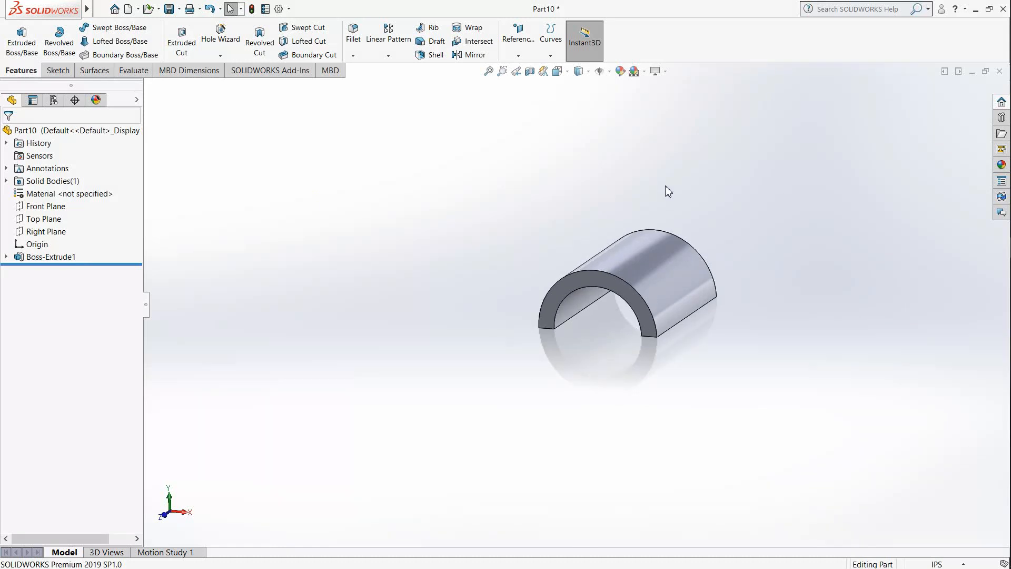
scroll(667, 190, down, 2)
click(57, 70)
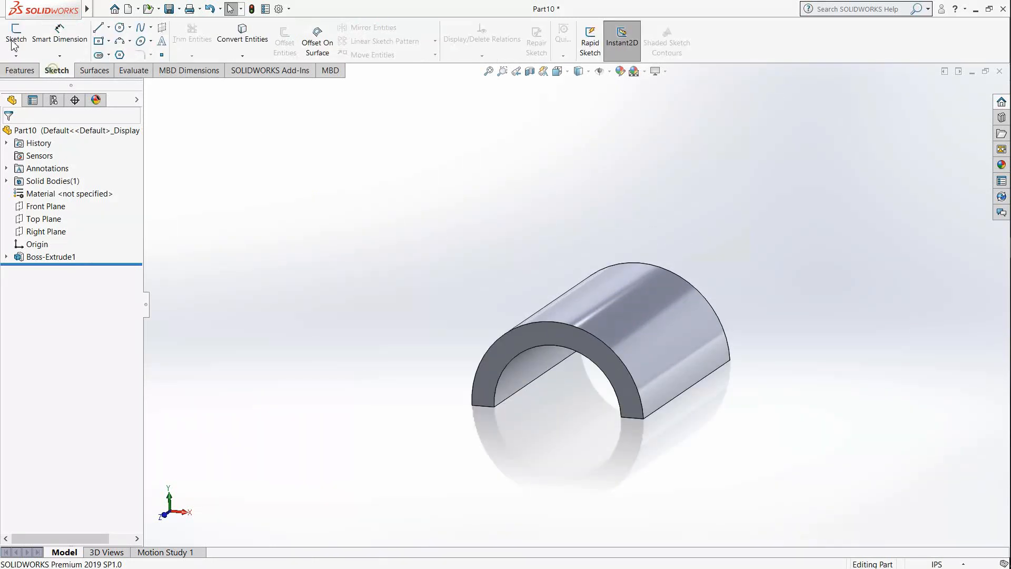
click(16, 35)
click(536, 331)
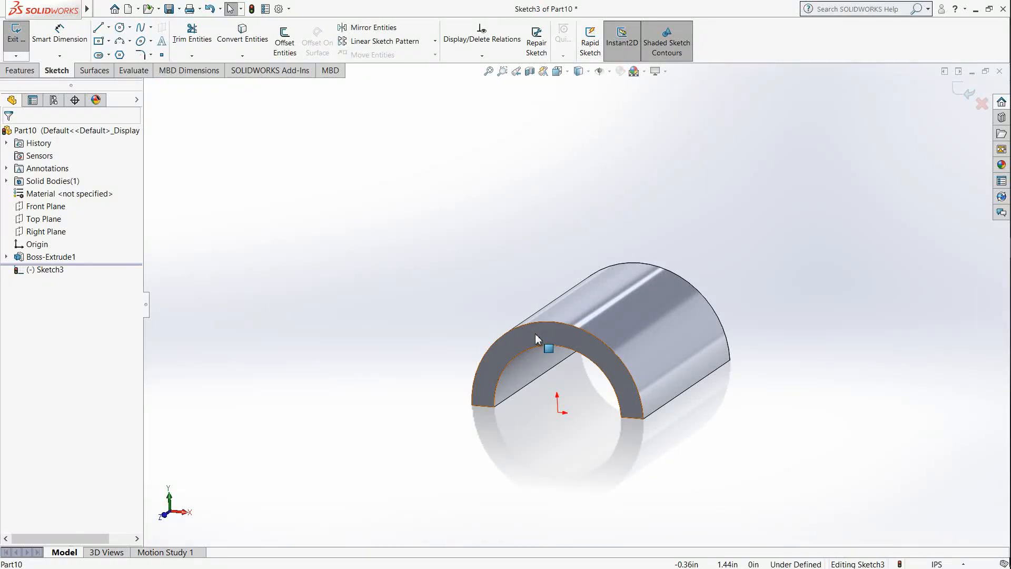
click(558, 72)
click(407, 404)
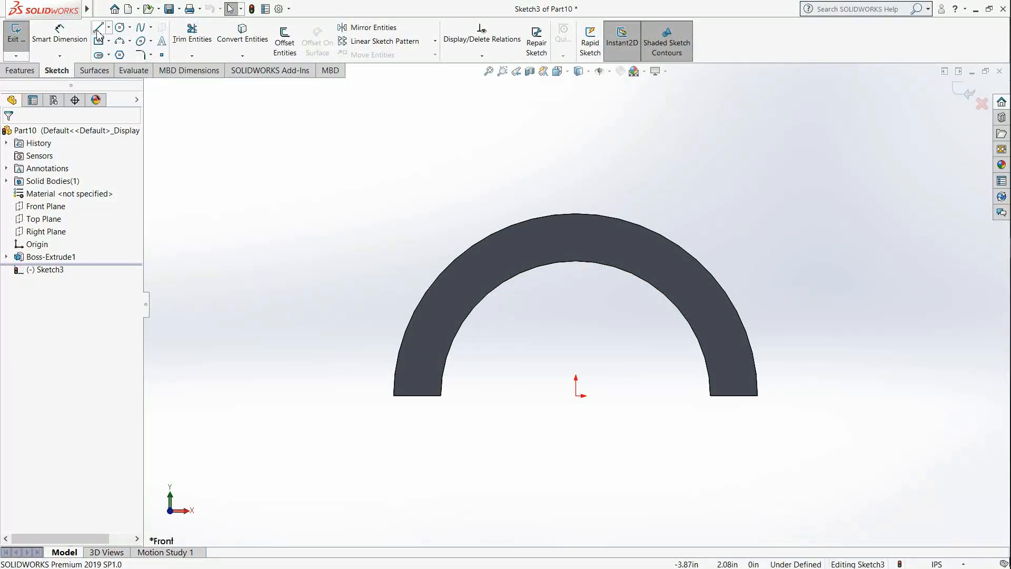
click(576, 395)
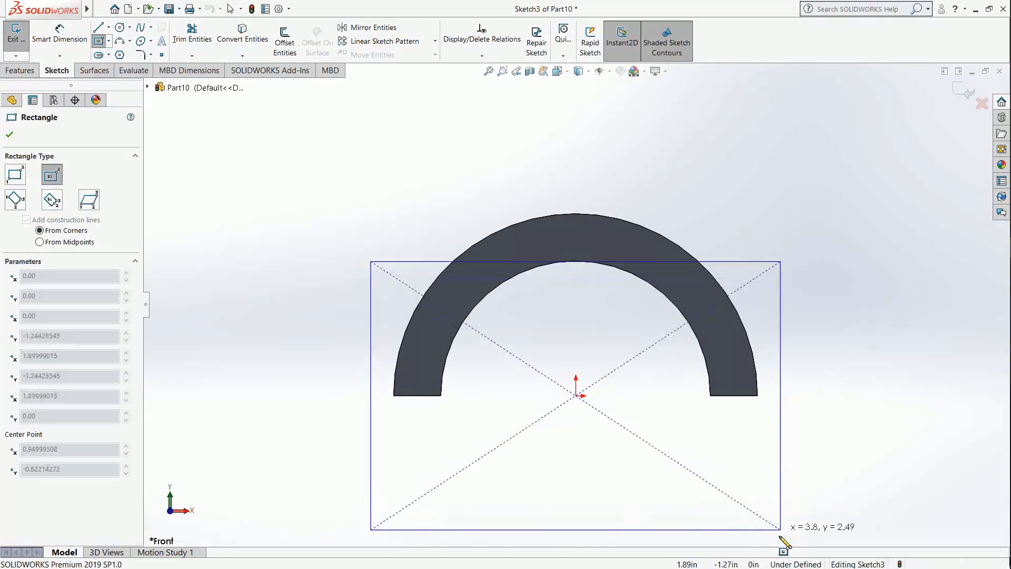
scroll(750, 519, up, 4)
scroll(669, 508, down, 2)
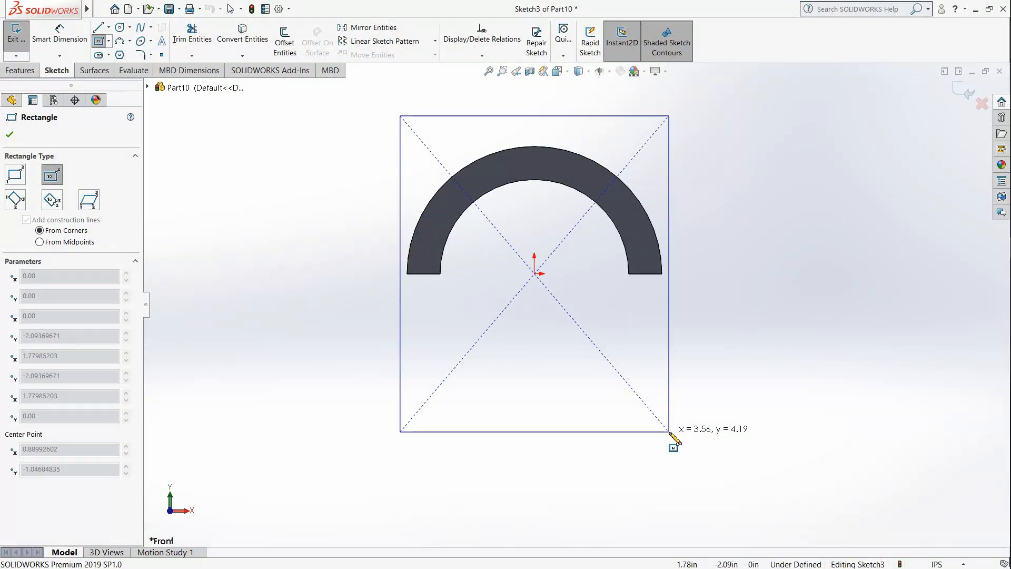
click(669, 432)
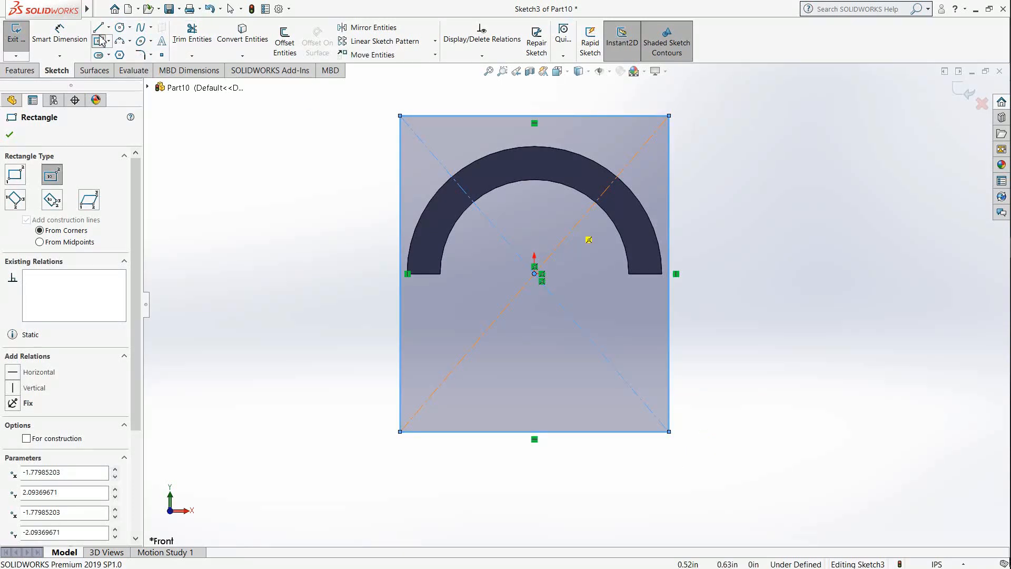
key(Escape)
Step: Draw a horizontal line through the origin joining the midpoints of the rectangle's two vertical sides
key(l)
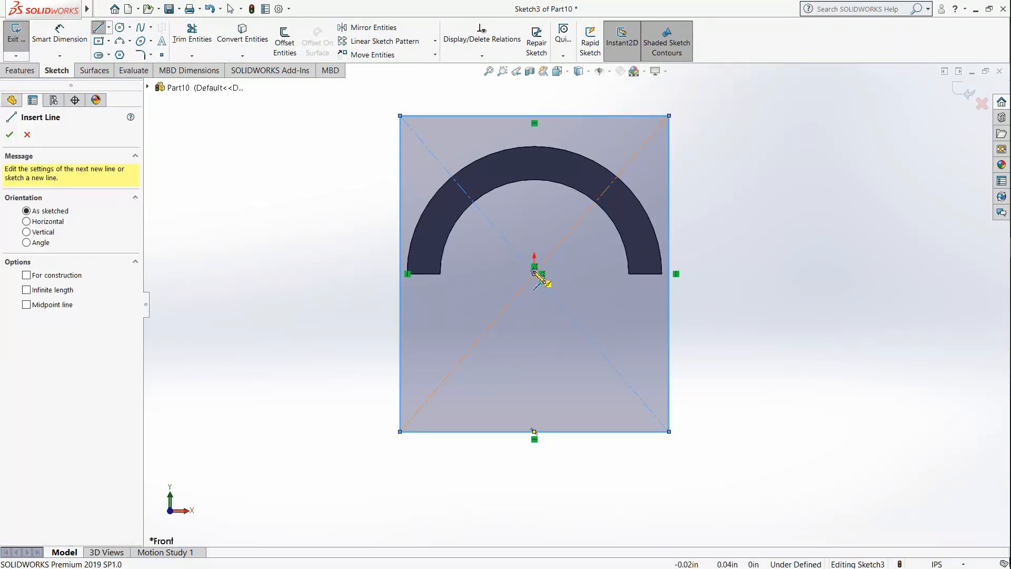
click(399, 273)
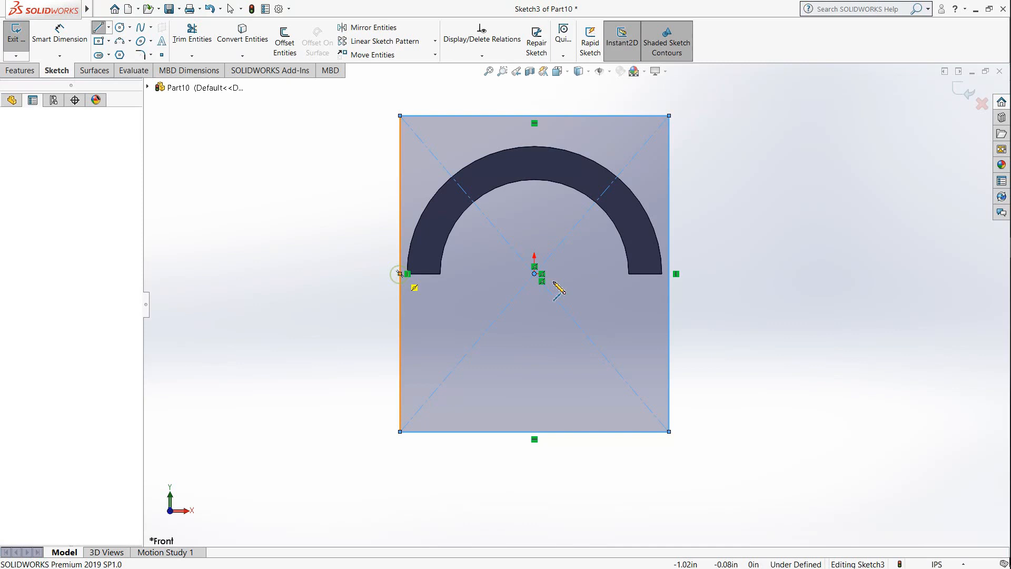
click(669, 273)
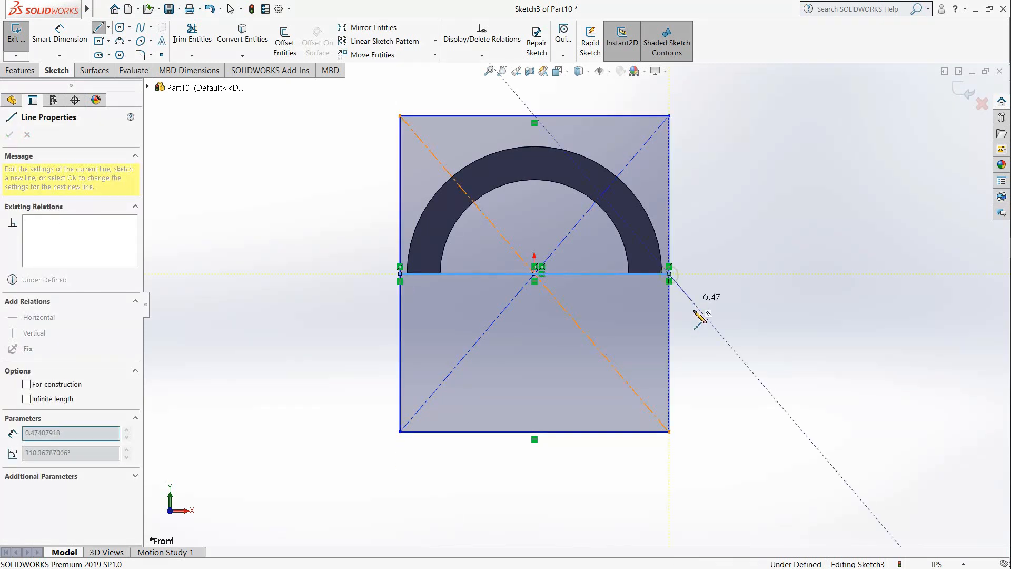
key(Escape)
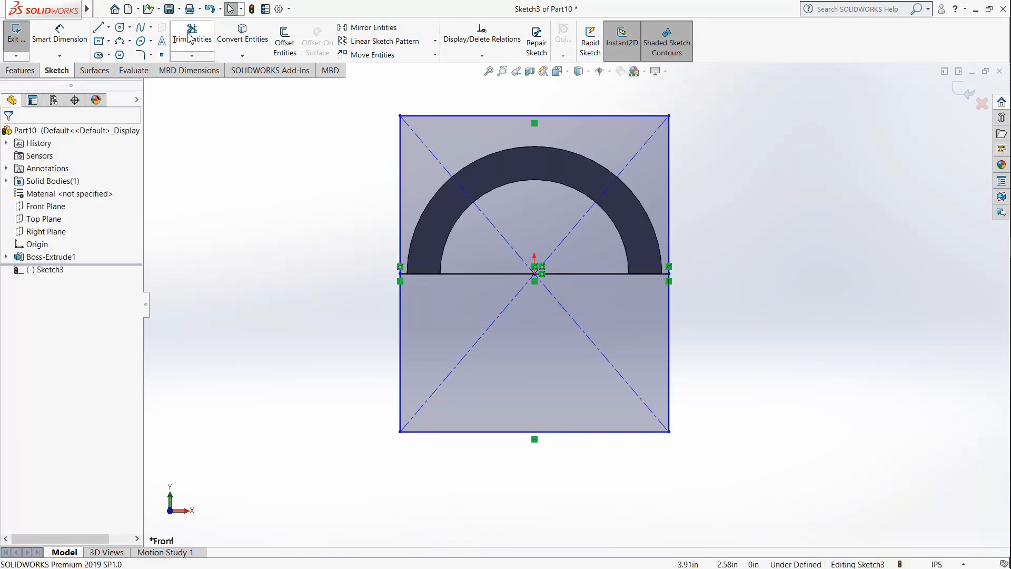
Step: Trim away the rectangle's half below the horizontal line, including its construction diagonals, and accept deleting the midpoint relations
click(191, 34)
click(401, 290)
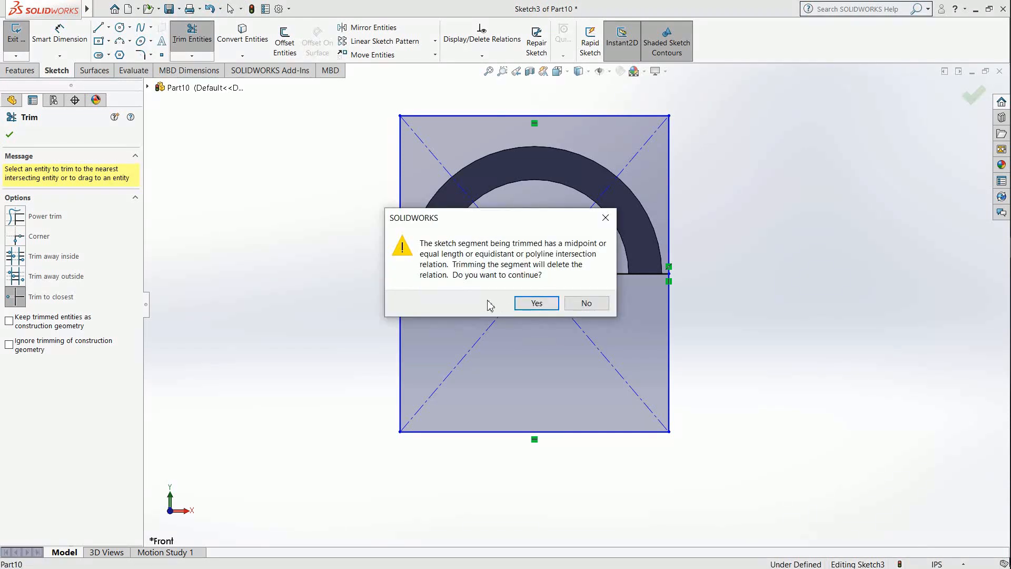
click(521, 303)
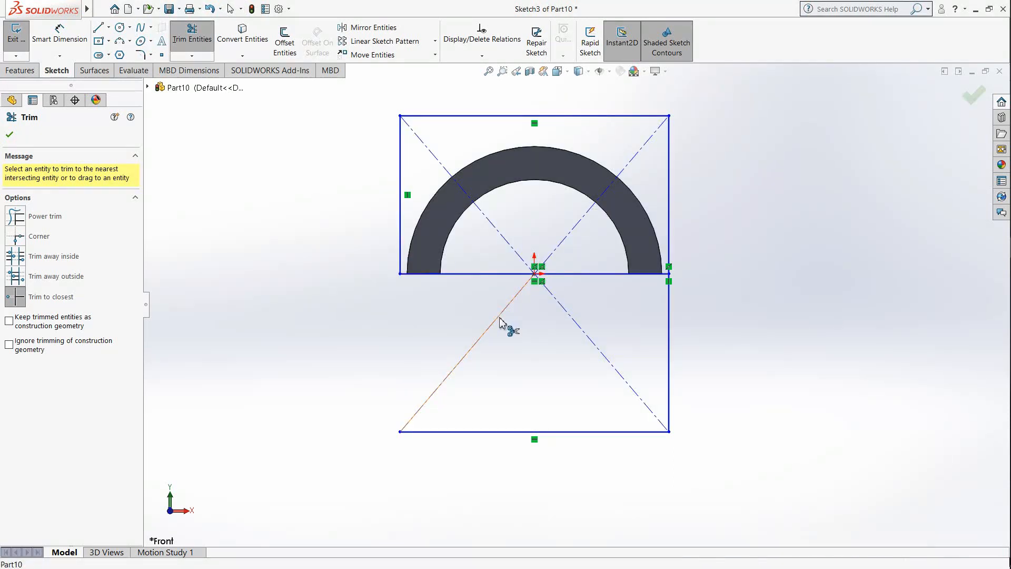
click(551, 293)
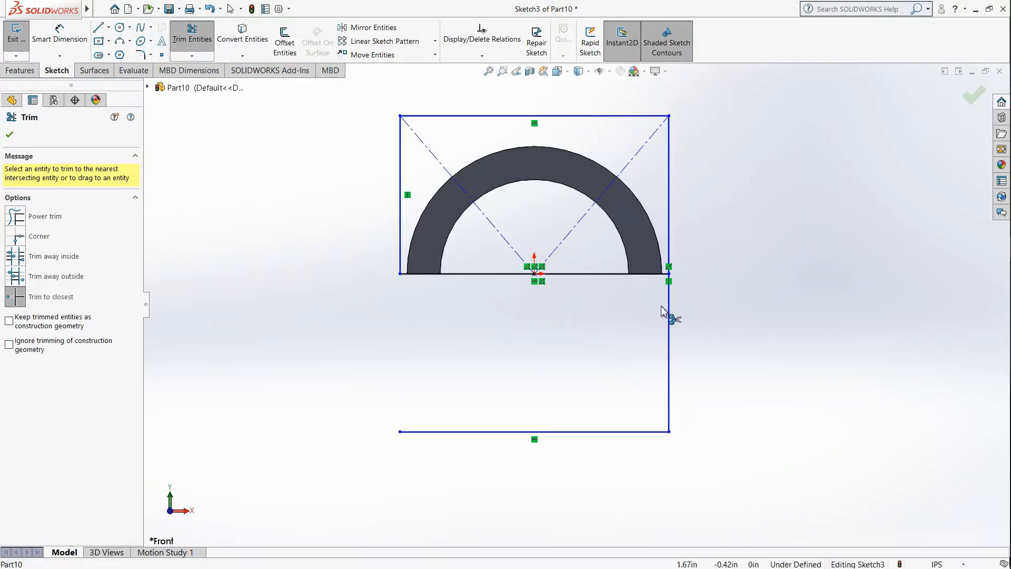
click(669, 311)
click(538, 301)
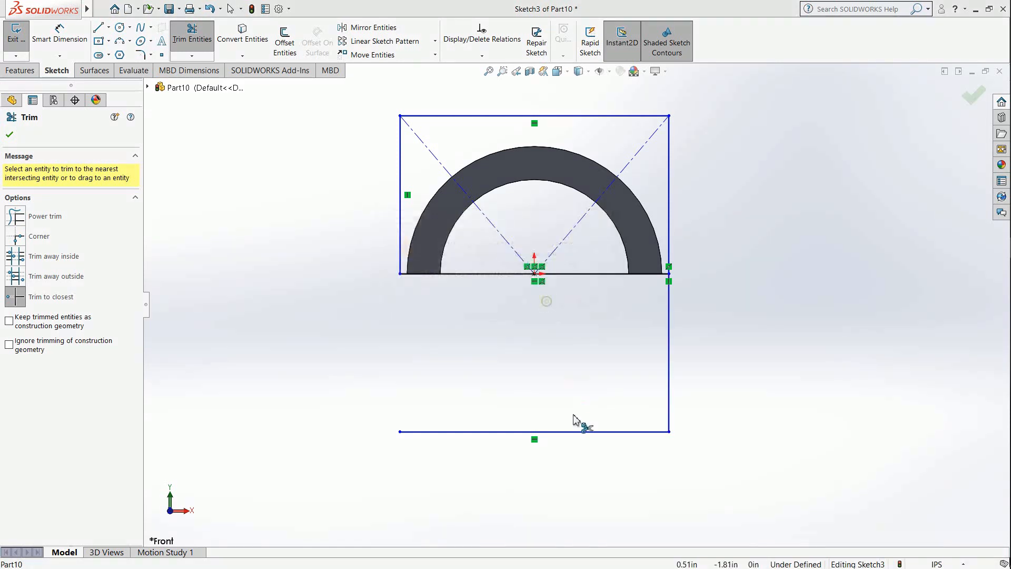
click(573, 432)
Step: Trim away the two remaining construction diagonals in the rectangle's upper half
scroll(567, 343, up, 3)
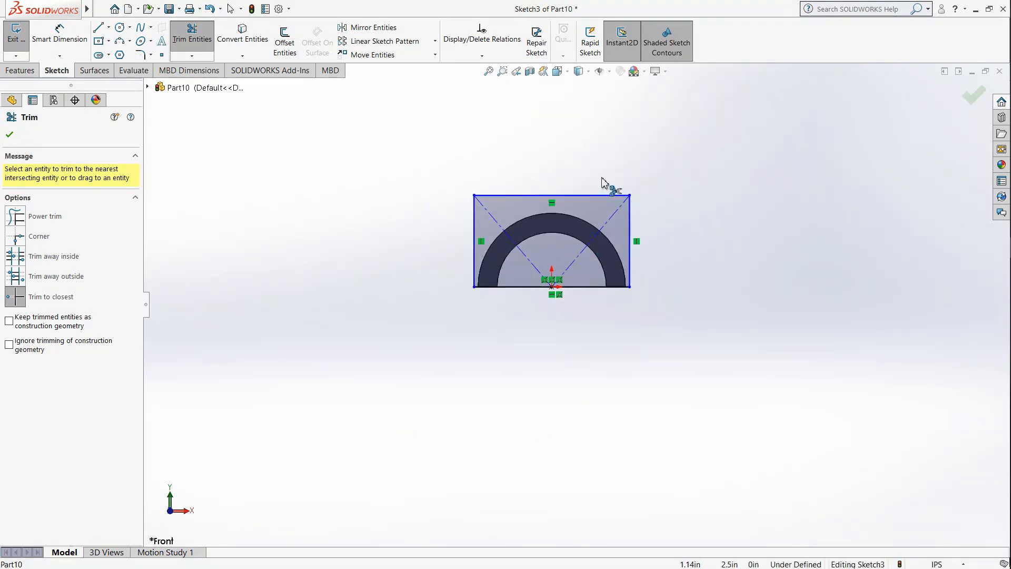
scroll(600, 184, down, 3)
scroll(601, 185, down, 2)
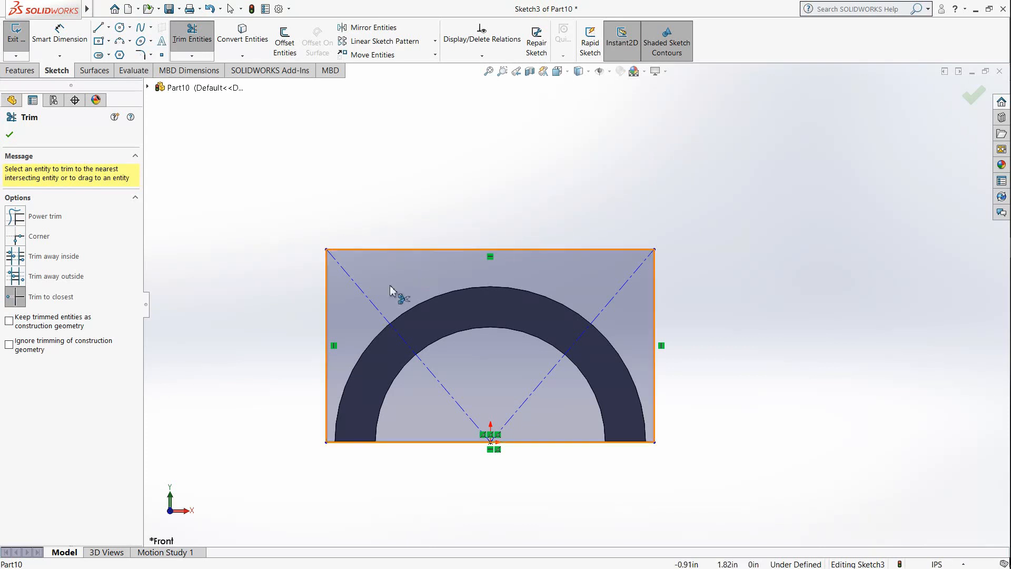
click(376, 308)
click(593, 340)
scroll(432, 338, up, 1)
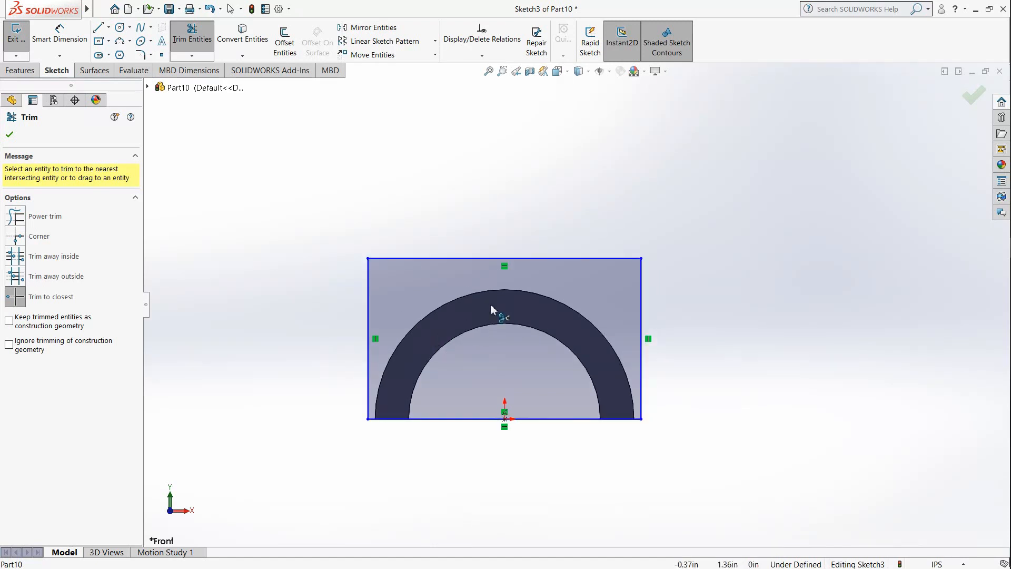
Step: Dimension the rectangle's top edge and set its width to 3+0.75+0.75 in
click(59, 39)
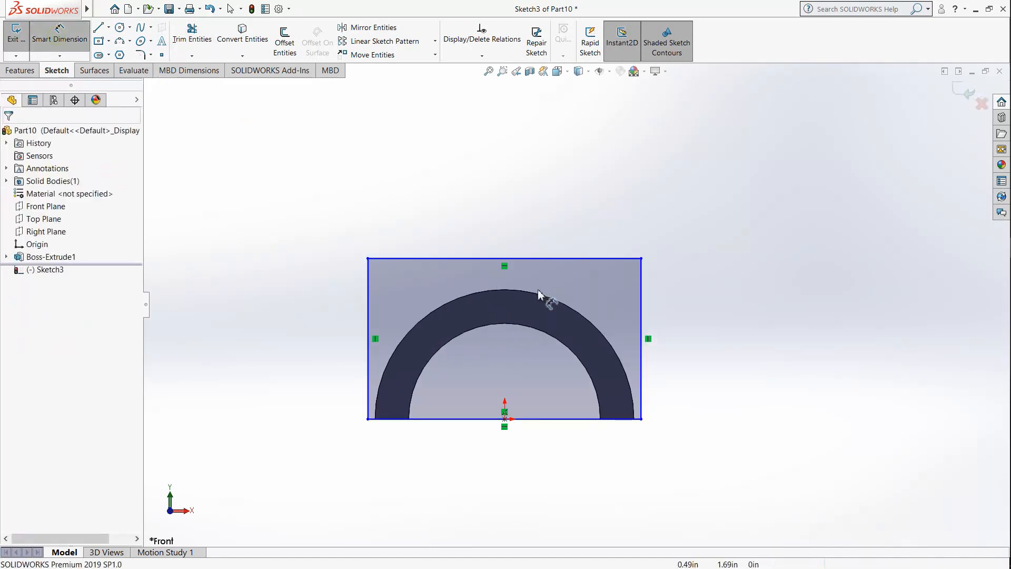
click(513, 260)
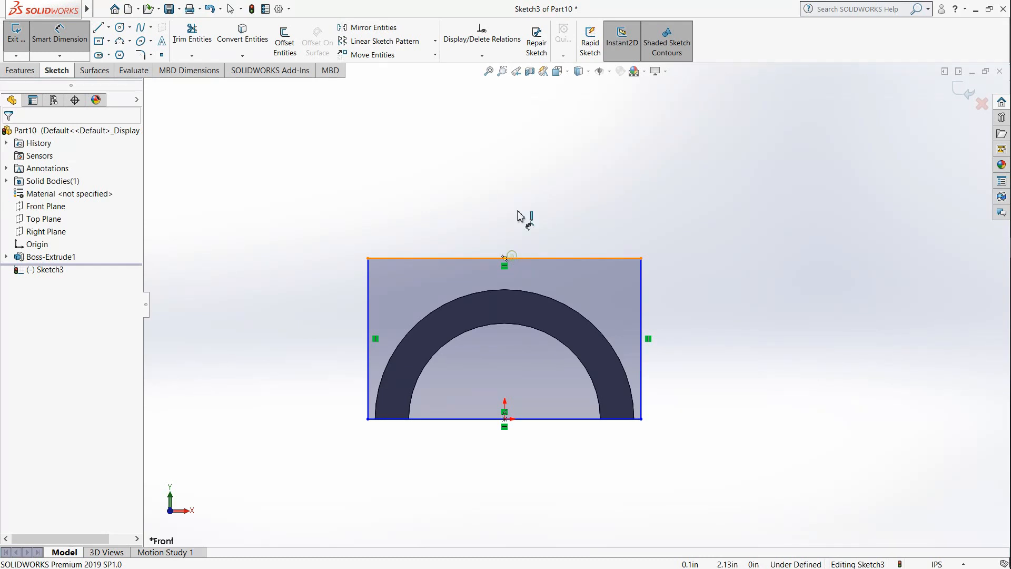
click(518, 201)
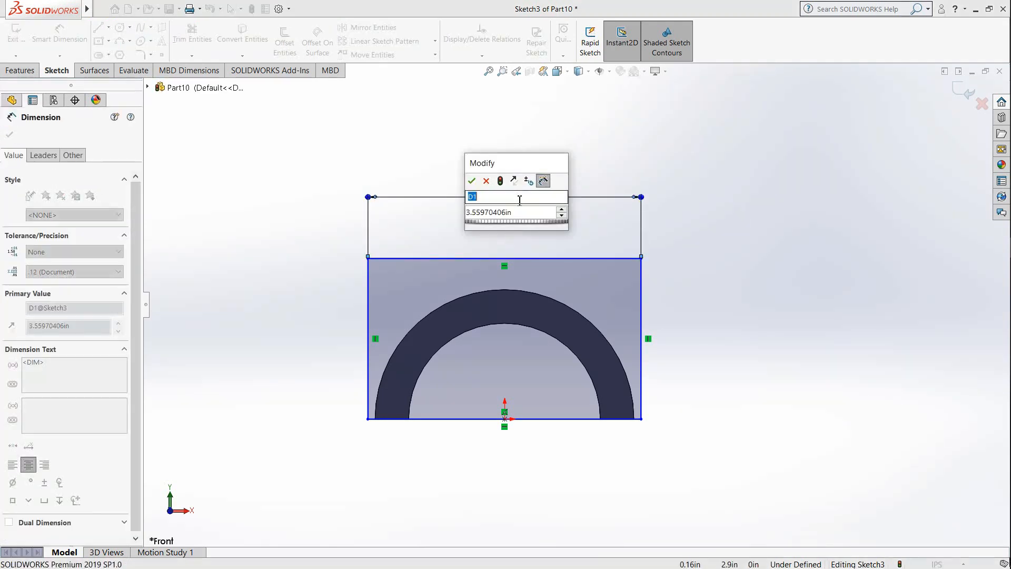
click(528, 213)
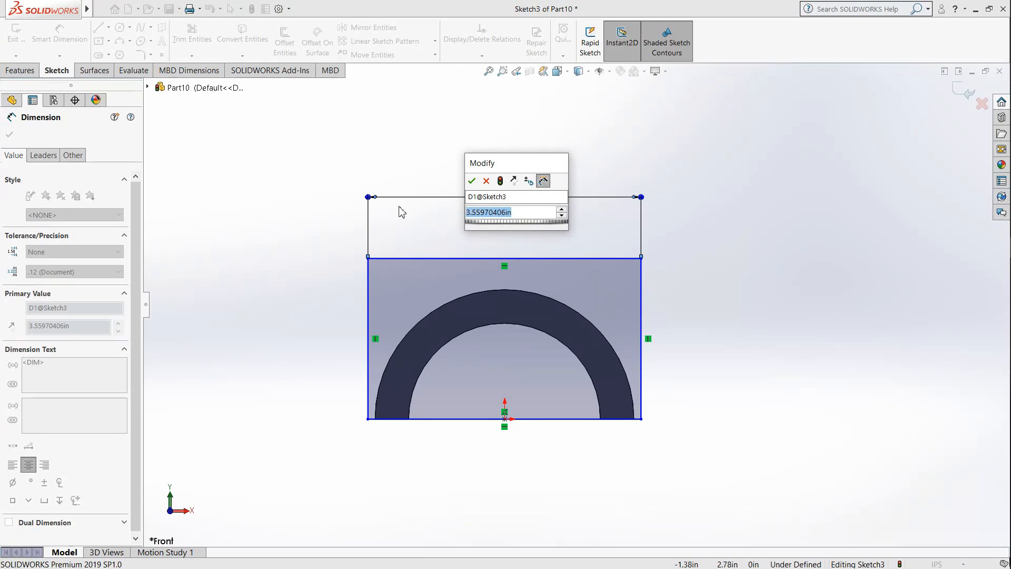
text(3)
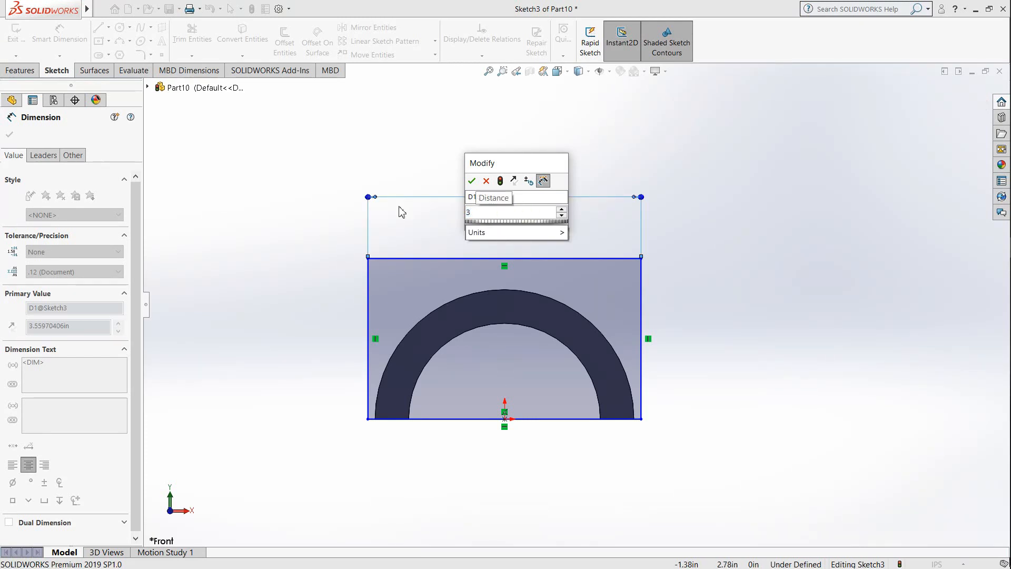
text(+)
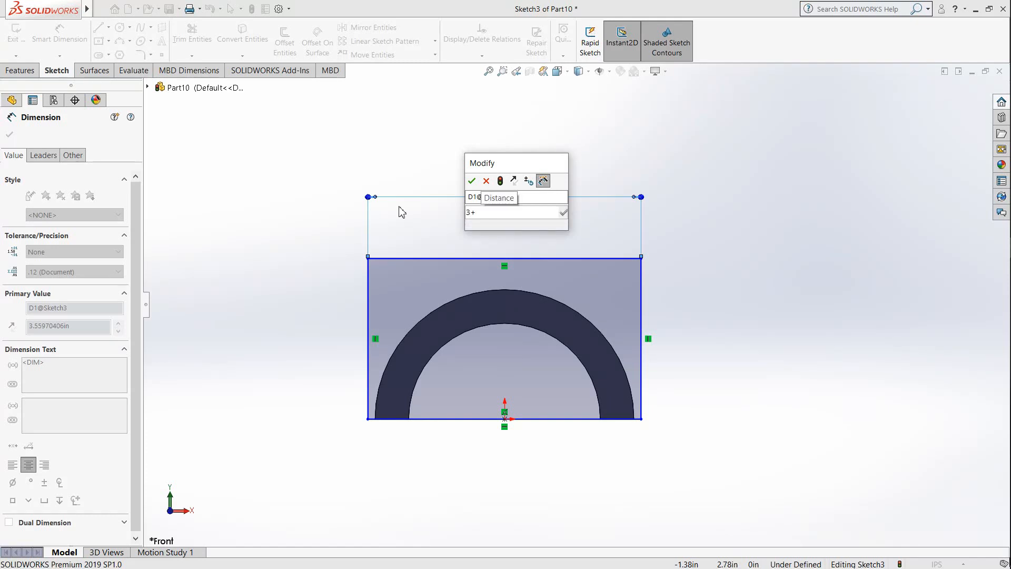
text(0.7)
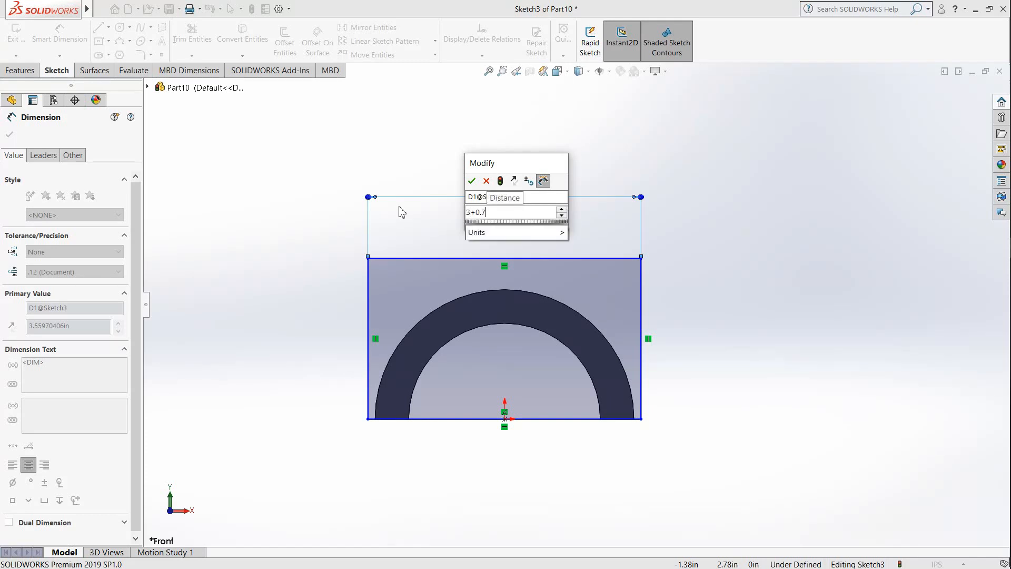
text(5+0)
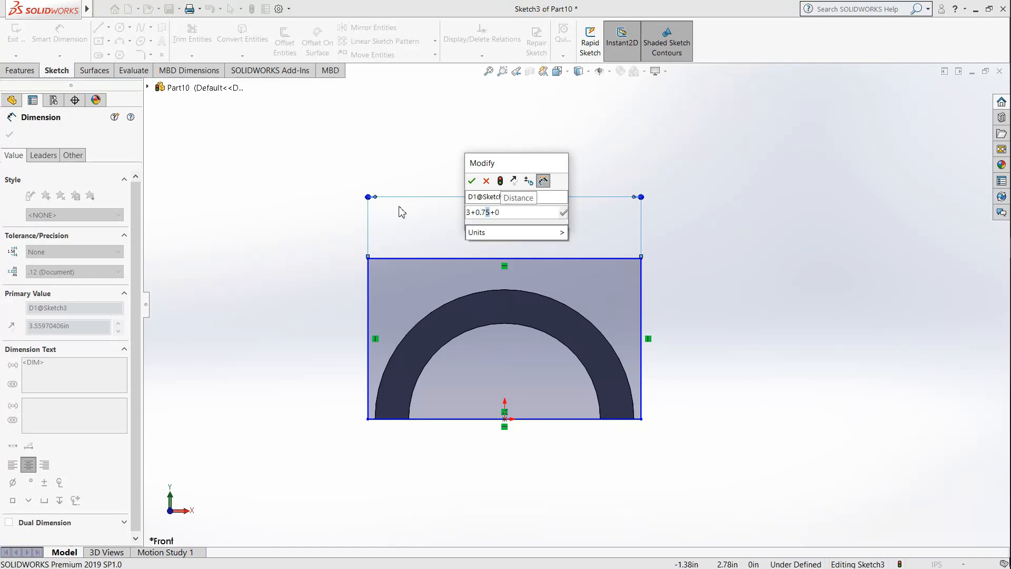
text(.75)
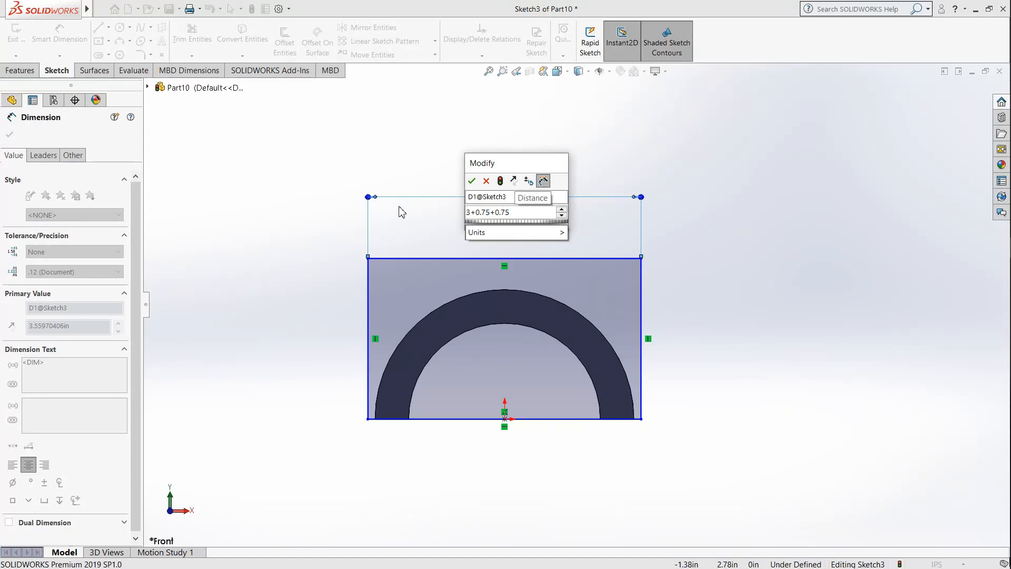
key(Return)
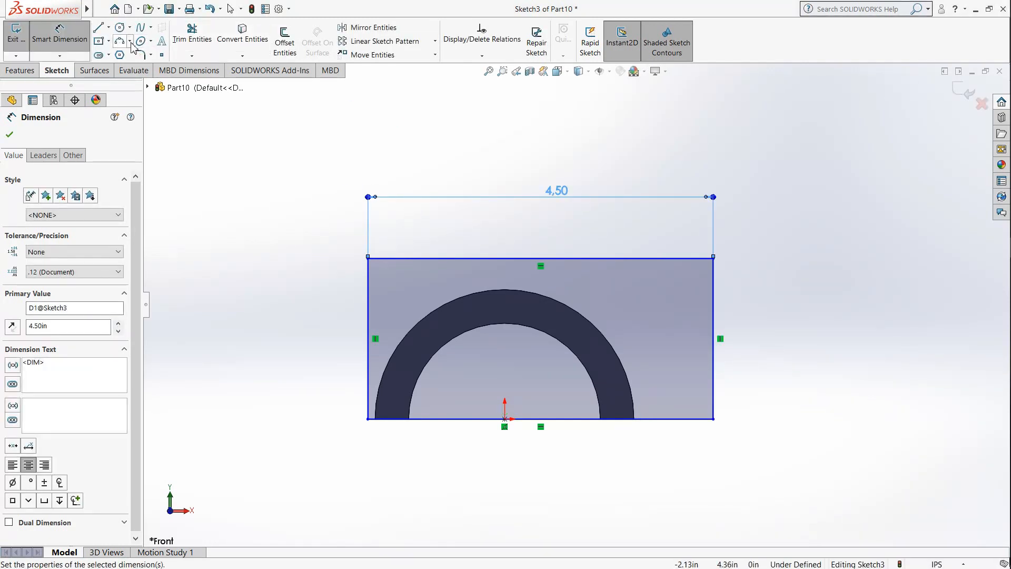
Step: Dimension the distance from the rectangle's right vertical side to the origin and set it to 1.5+0.75 in
click(715, 325)
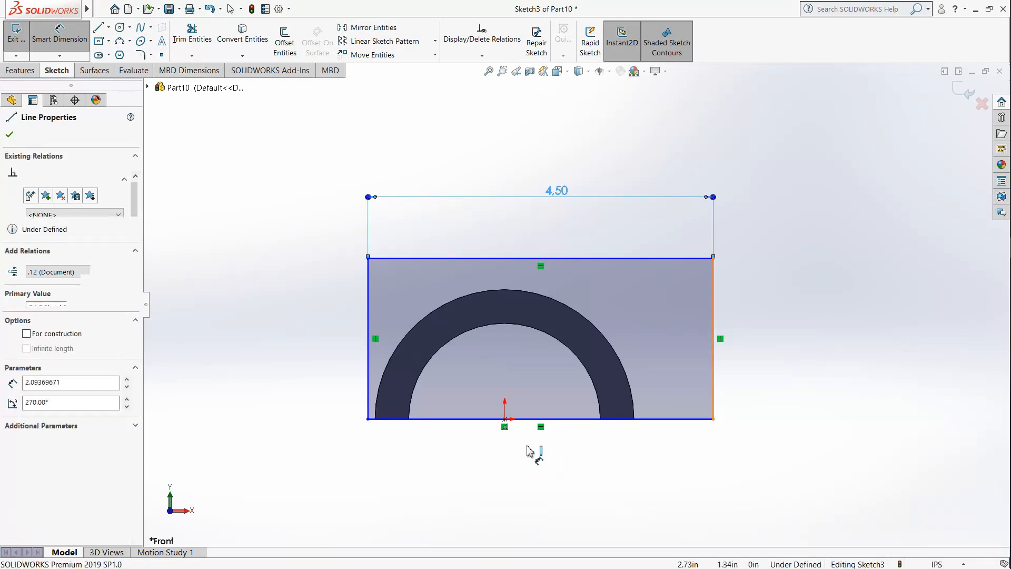
click(505, 418)
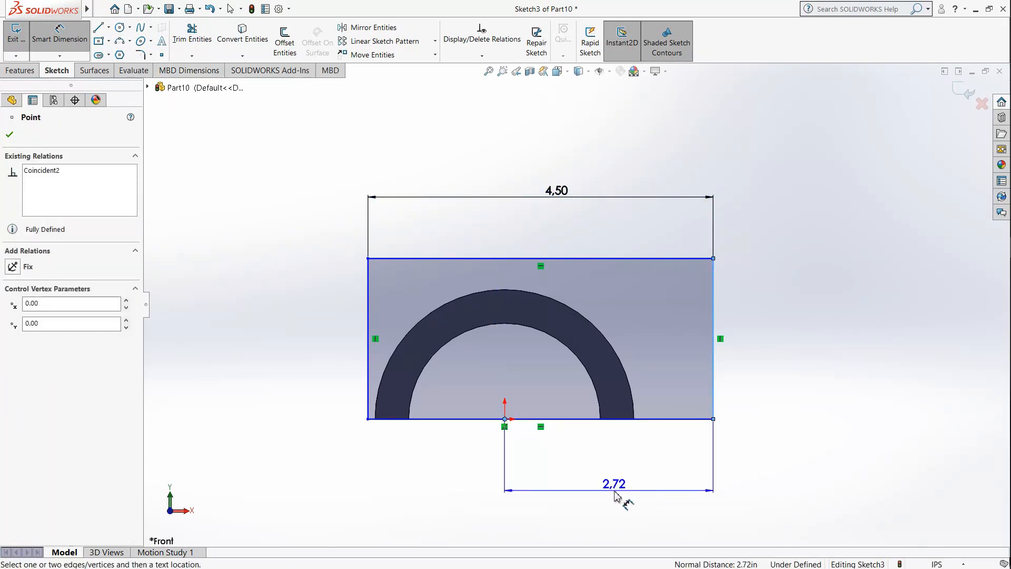
click(614, 493)
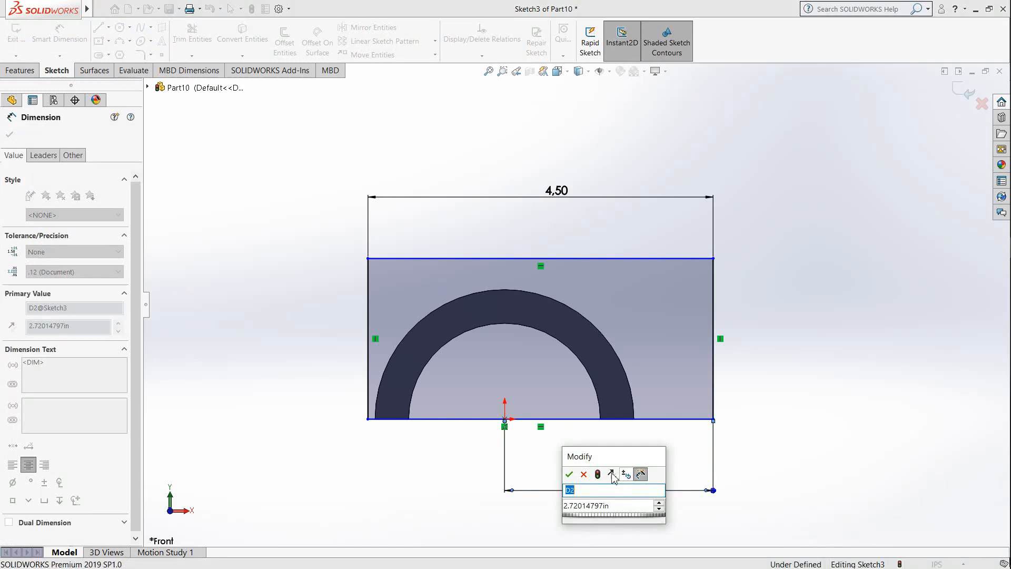
click(605, 506)
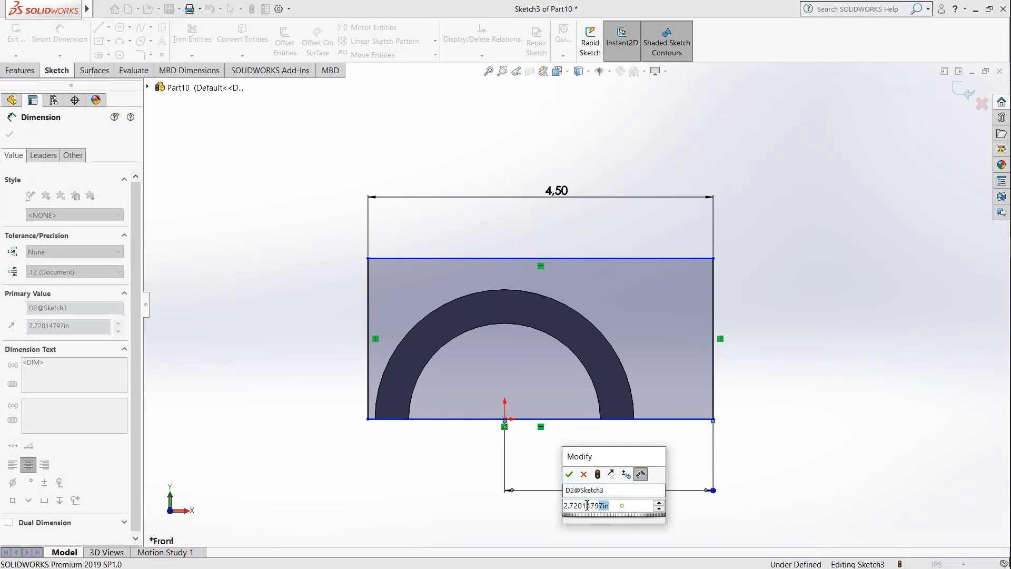
drag(587, 505, 547, 510)
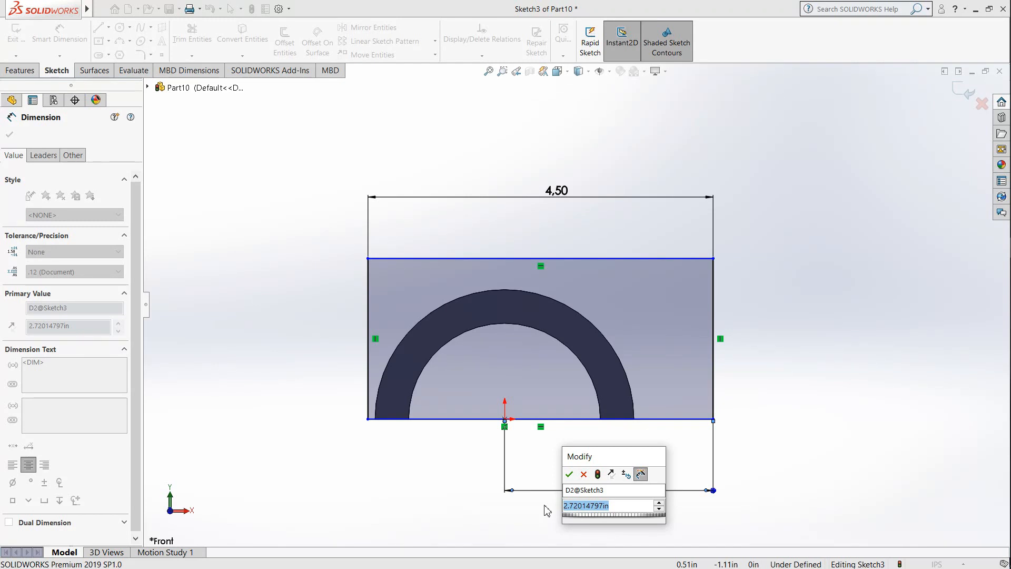
text(1.)
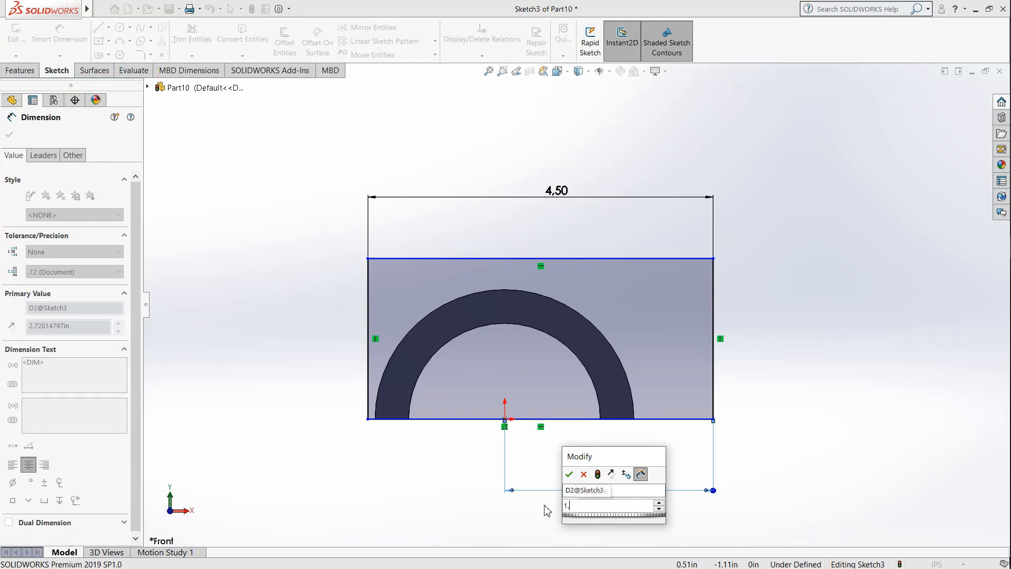
text(5+)
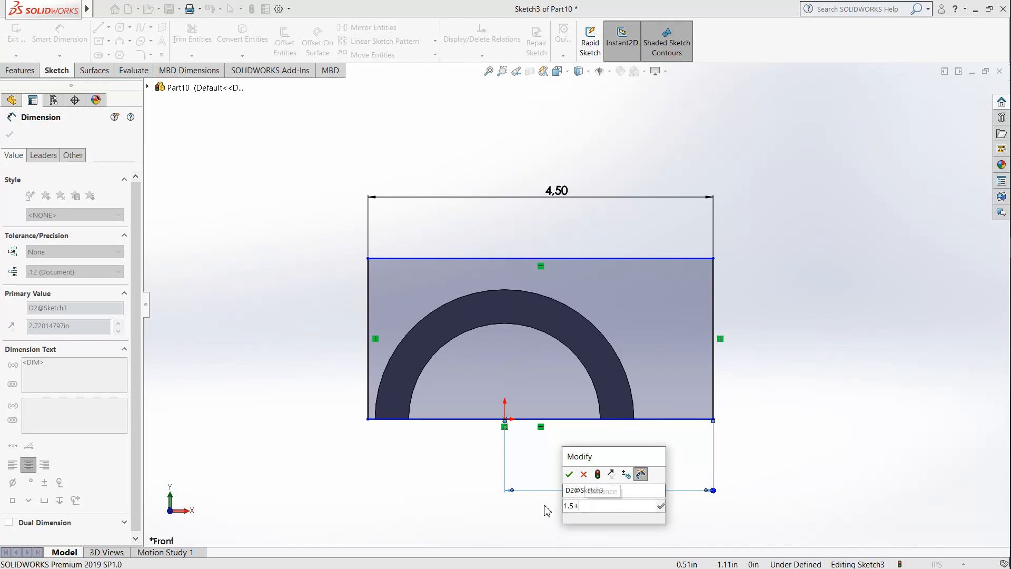
text(0.75)
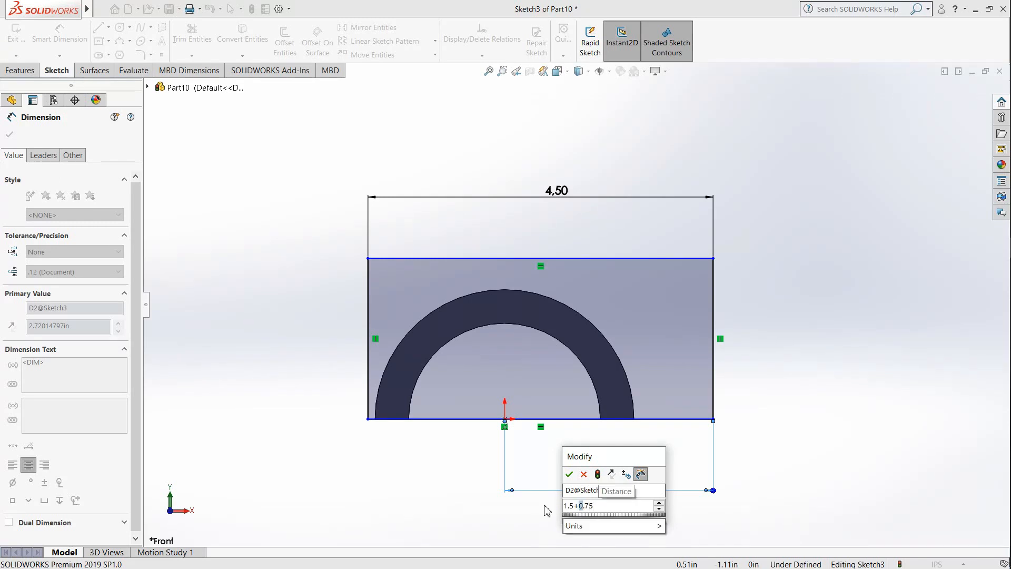
key(Return)
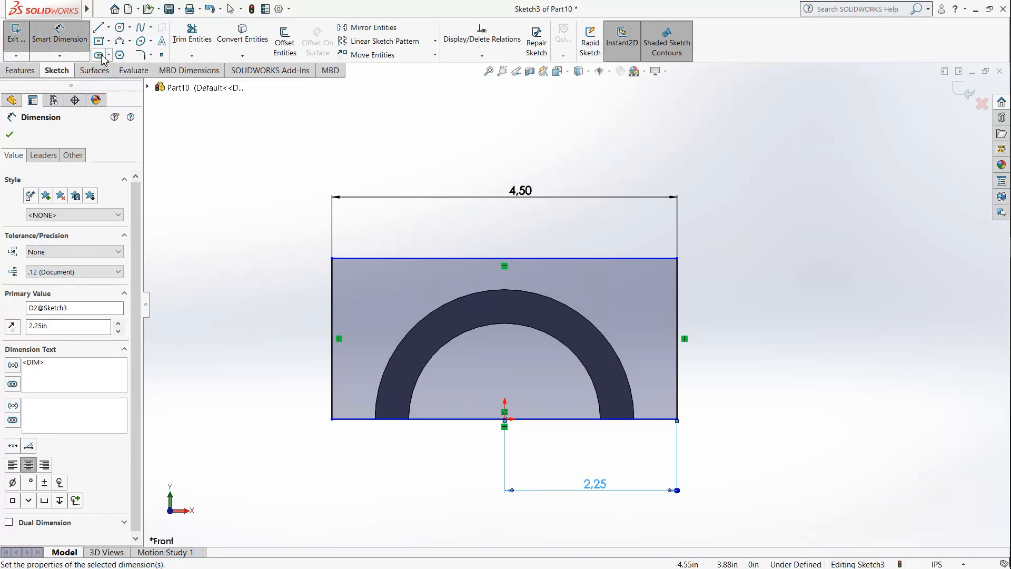
click(350, 258)
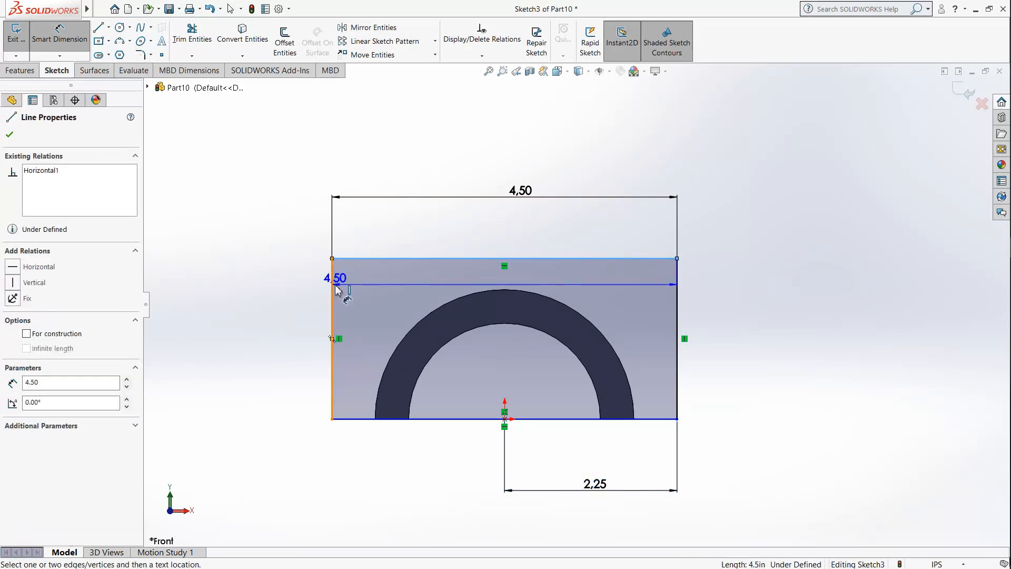
key(Escape)
key(Escape)
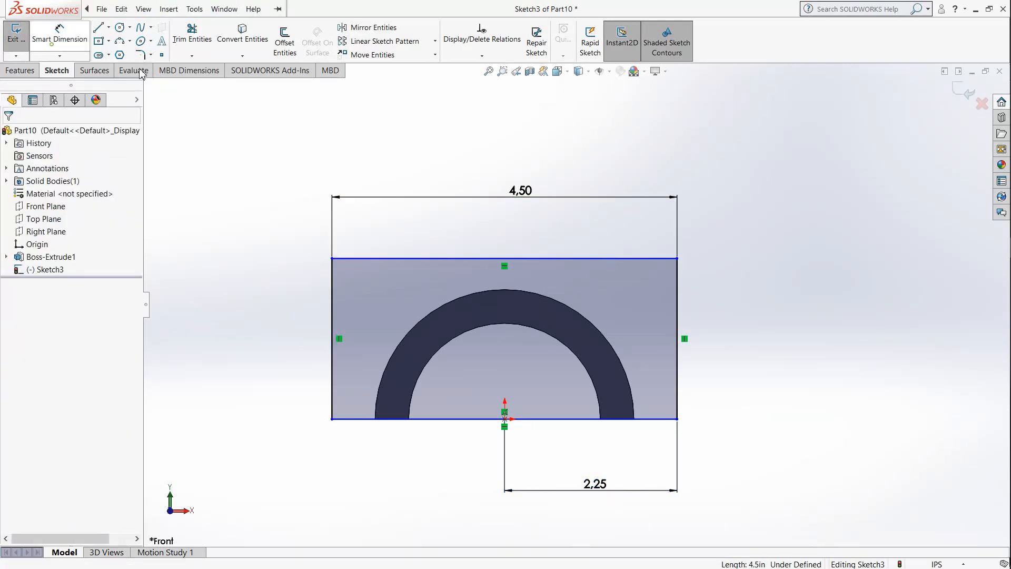
Step: Round the rectangle's two upper corners with 0.75 in sketch fillets
click(140, 55)
click(376, 258)
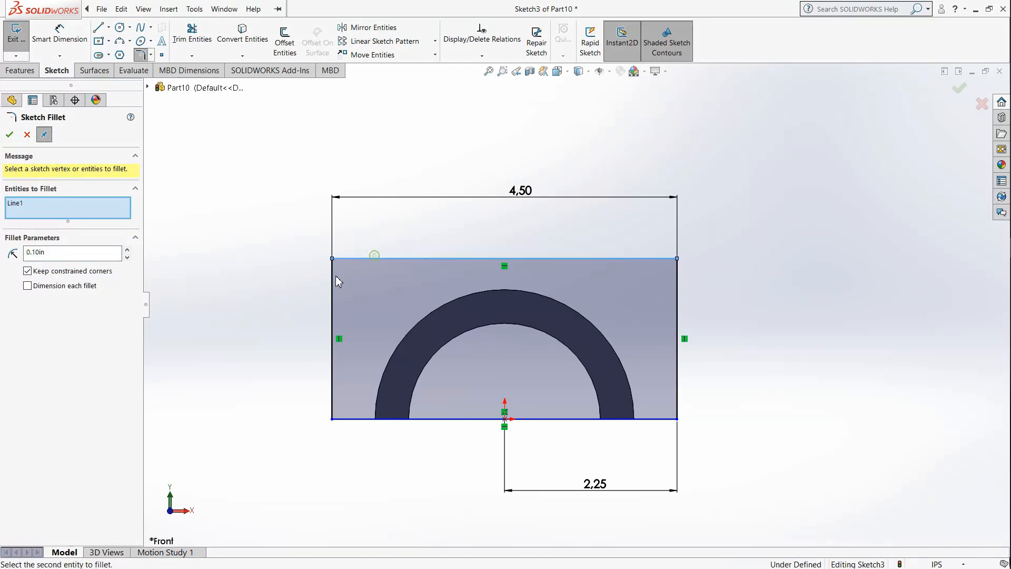
click(336, 276)
drag(59, 253, 3, 255)
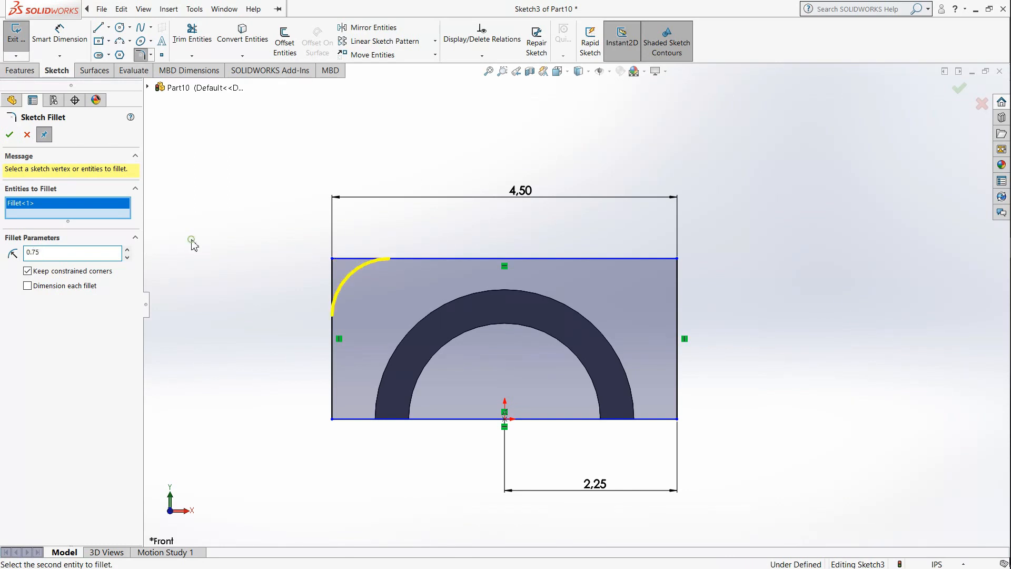
click(643, 259)
click(677, 289)
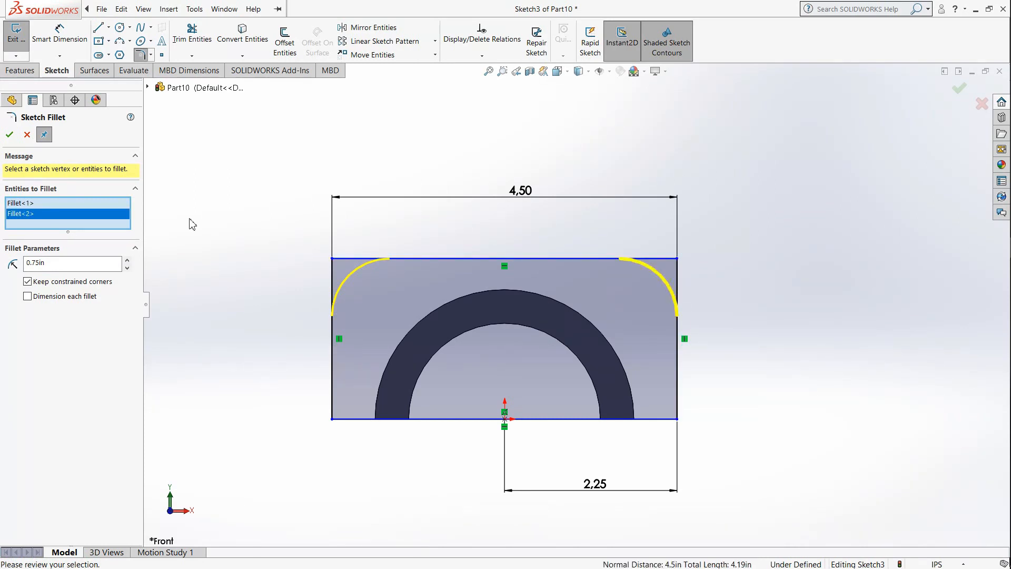
click(10, 135)
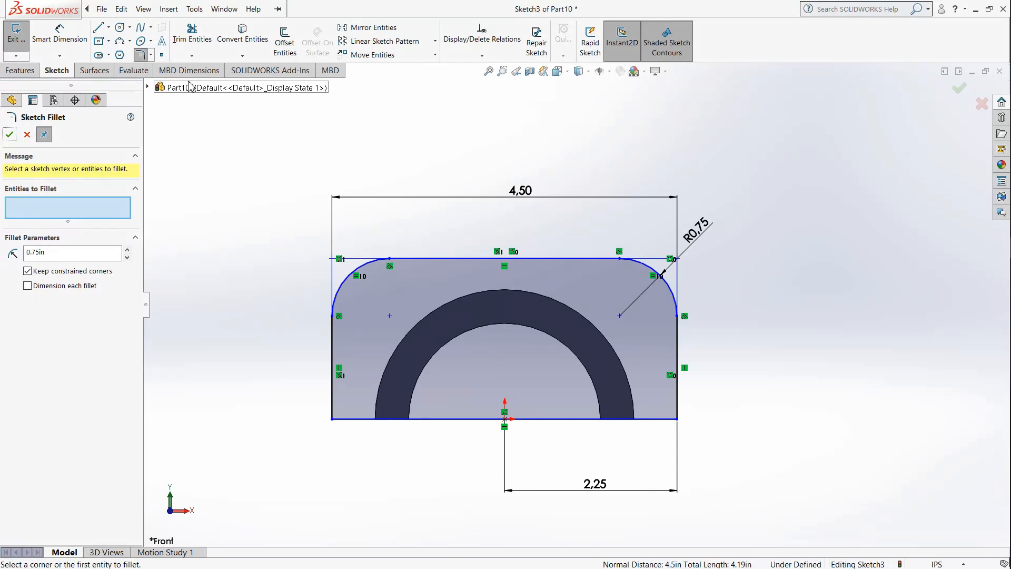
Step: Draw a circle centred on the centre point of the upper-left corner fillet
click(120, 26)
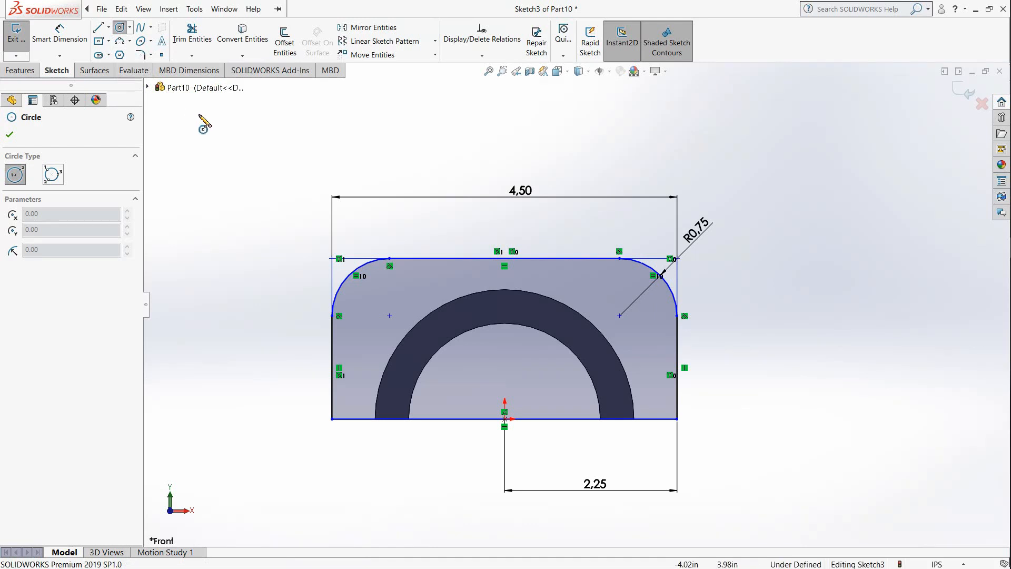
click(389, 314)
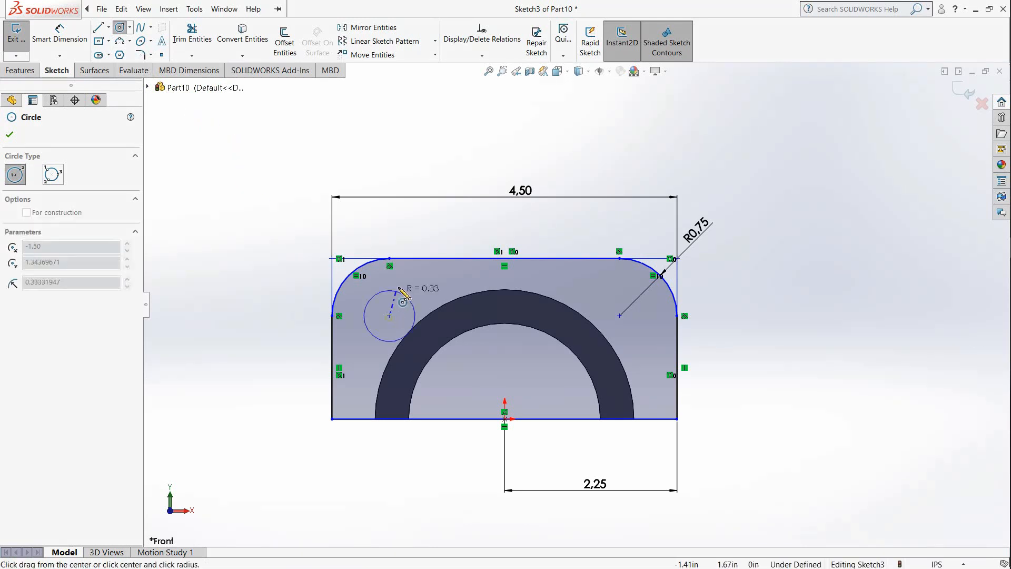
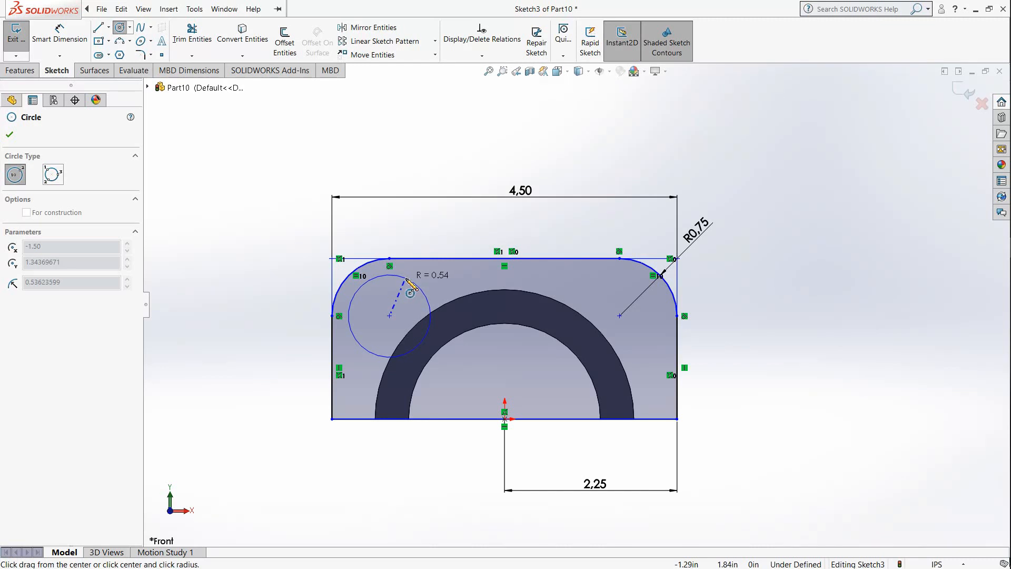
Step: Dimension the vertical distance from the upper-right fillet's centre to the rectangle's bottom edge and set it to 2 in
key(Escape)
click(72, 35)
click(620, 315)
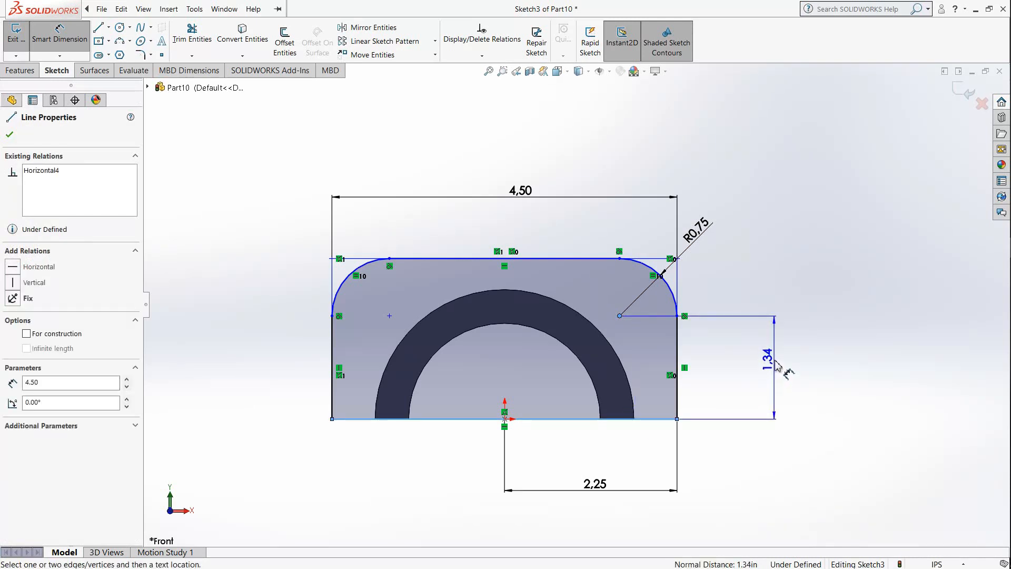
click(778, 365)
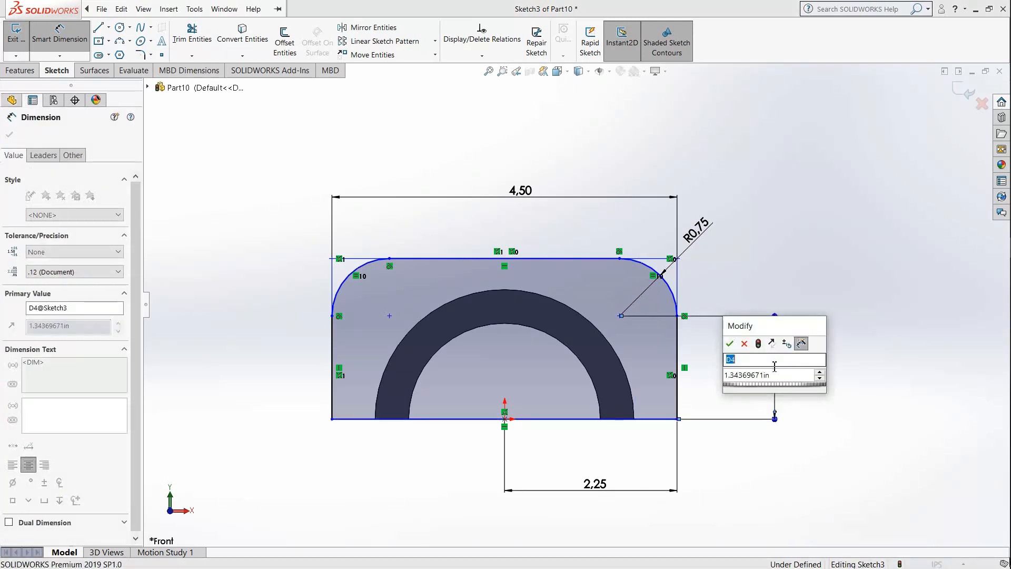
drag(780, 376, 679, 383)
text(2)
key(Return)
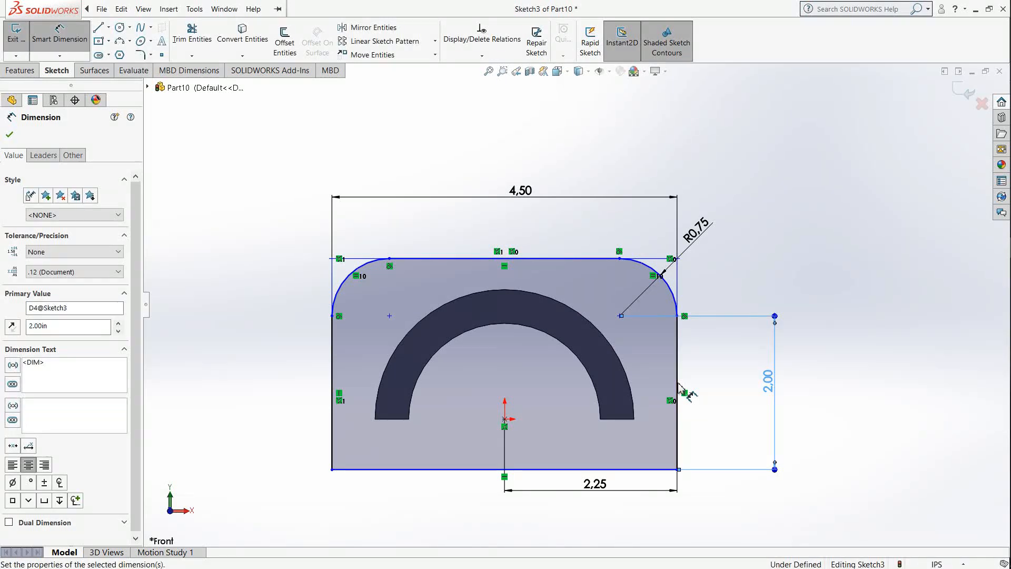
Step: Dimension the distance between the origin and the rectangle's bottom edge and set it to 0
click(505, 420)
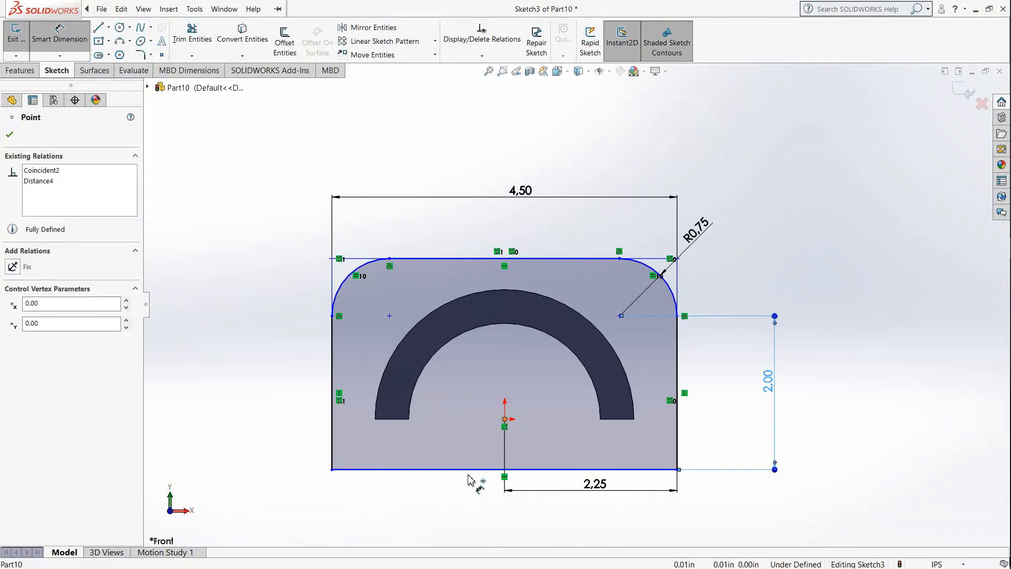
click(469, 469)
click(274, 435)
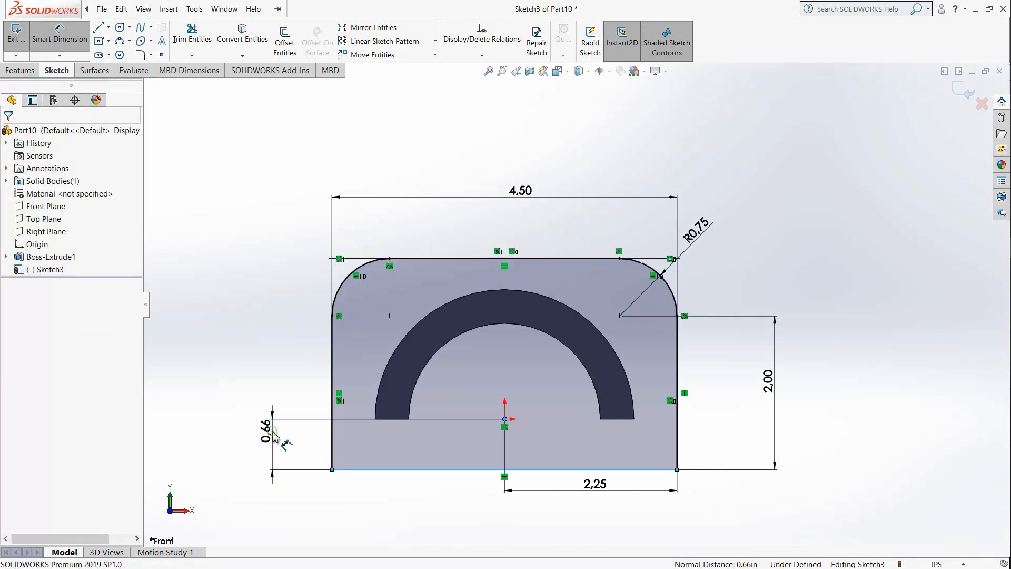
click(278, 445)
double_click(279, 446)
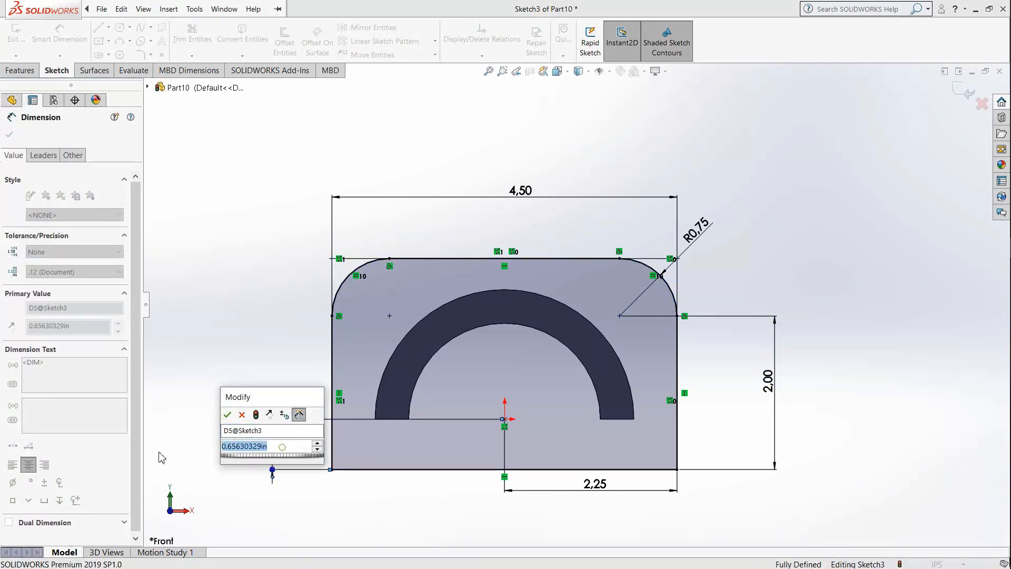
text(0)
key(Return)
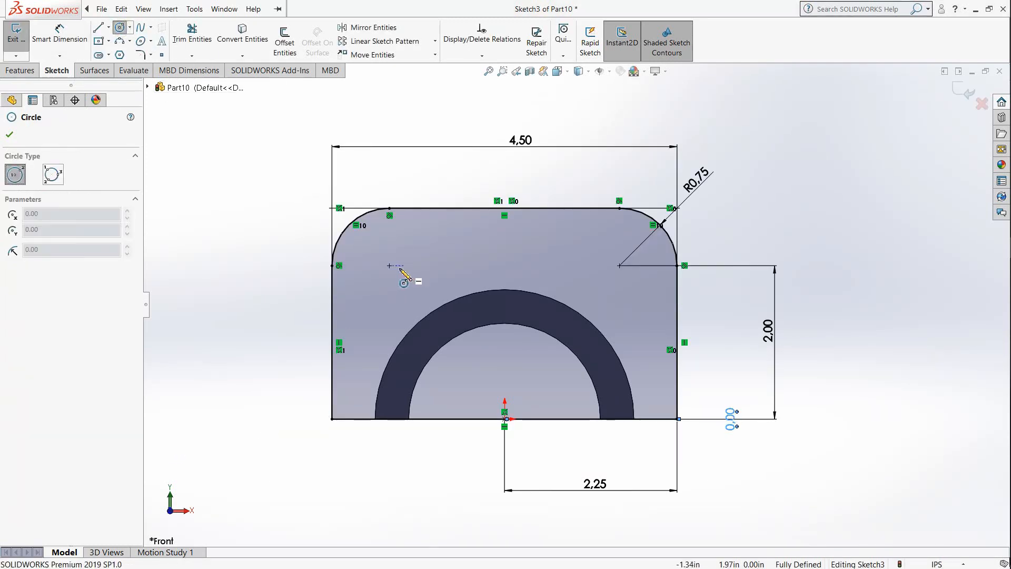
Step: Draw a circle centred on the upper-left corner fillet's centre point and set its diameter to 0.875 in
click(389, 266)
click(410, 287)
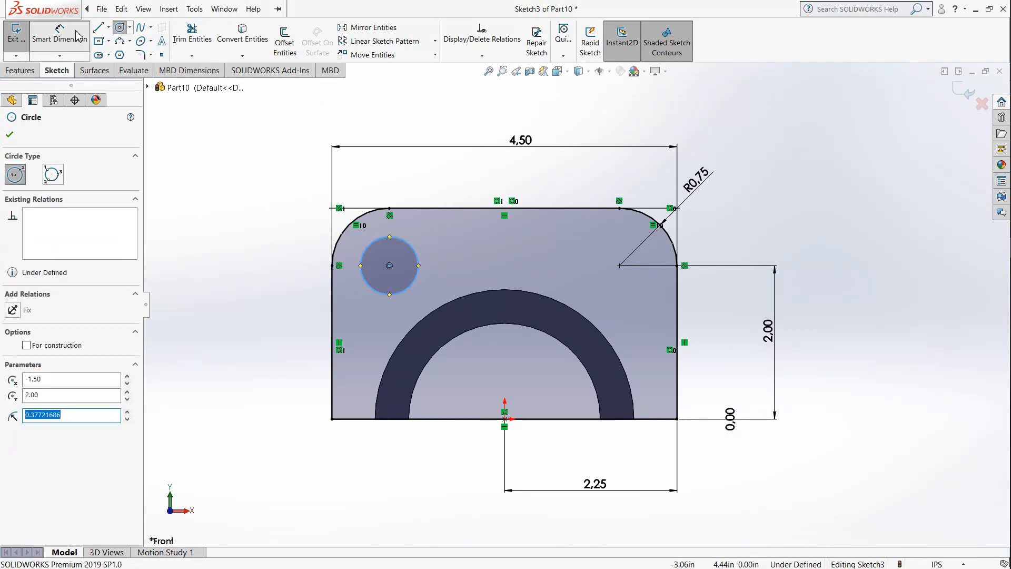
click(59, 36)
click(361, 266)
click(243, 267)
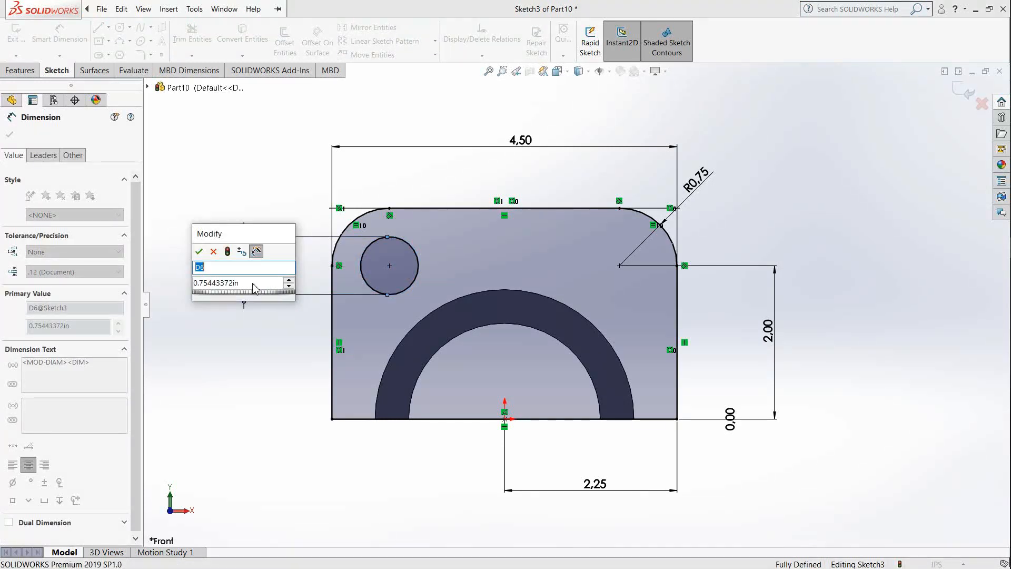
drag(256, 287, 149, 287)
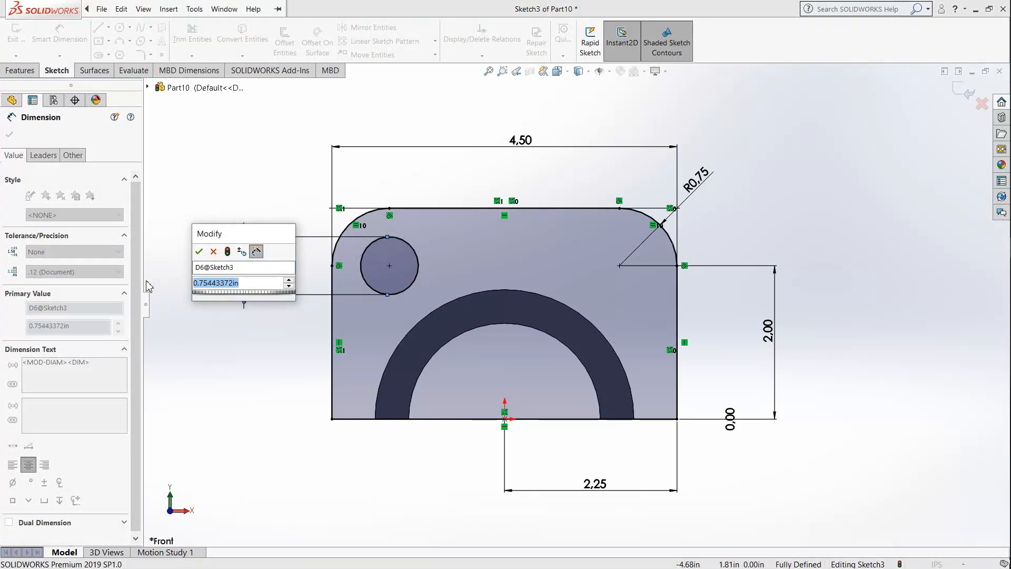
text(0)
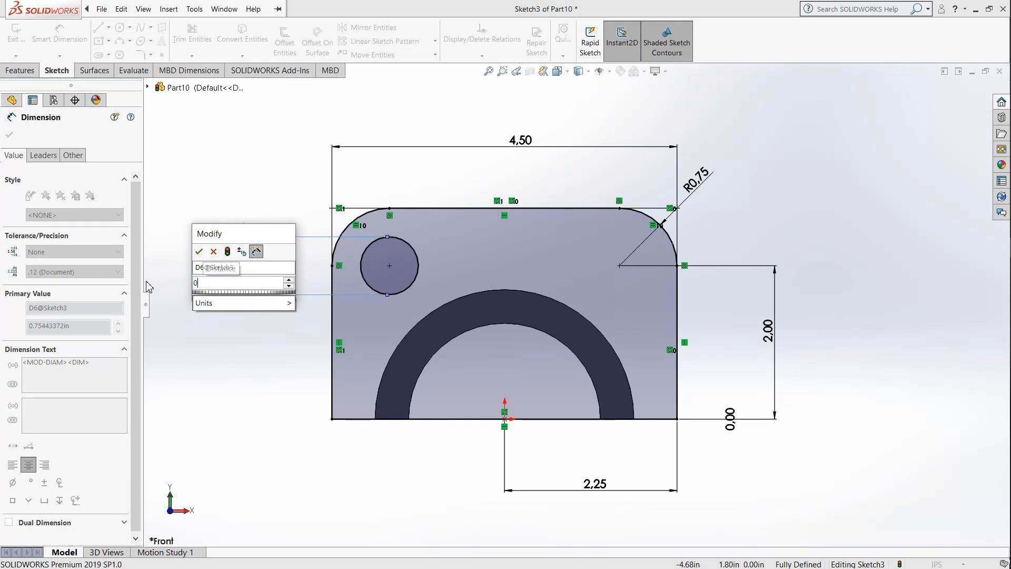
text(.875)
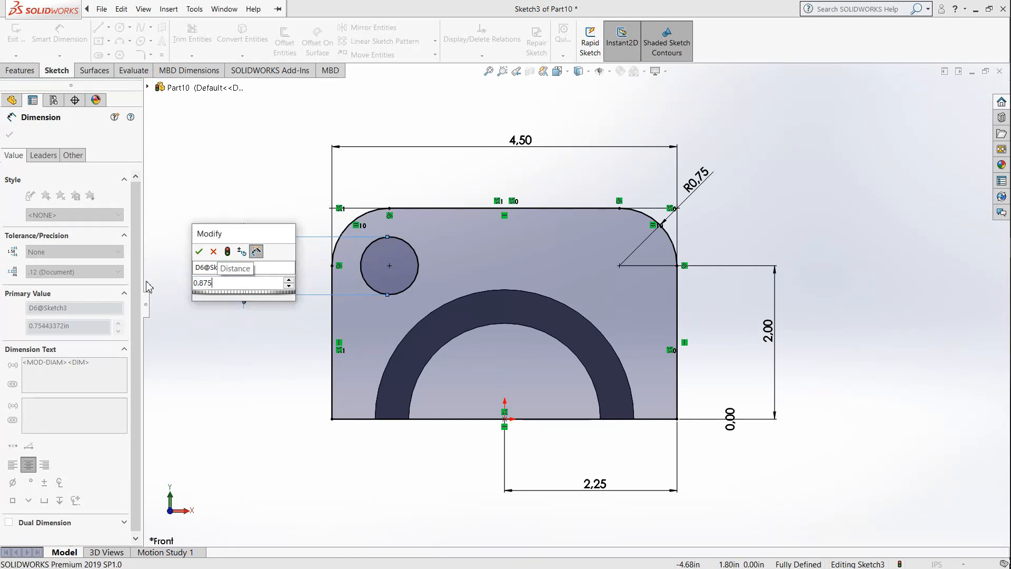
key(Return)
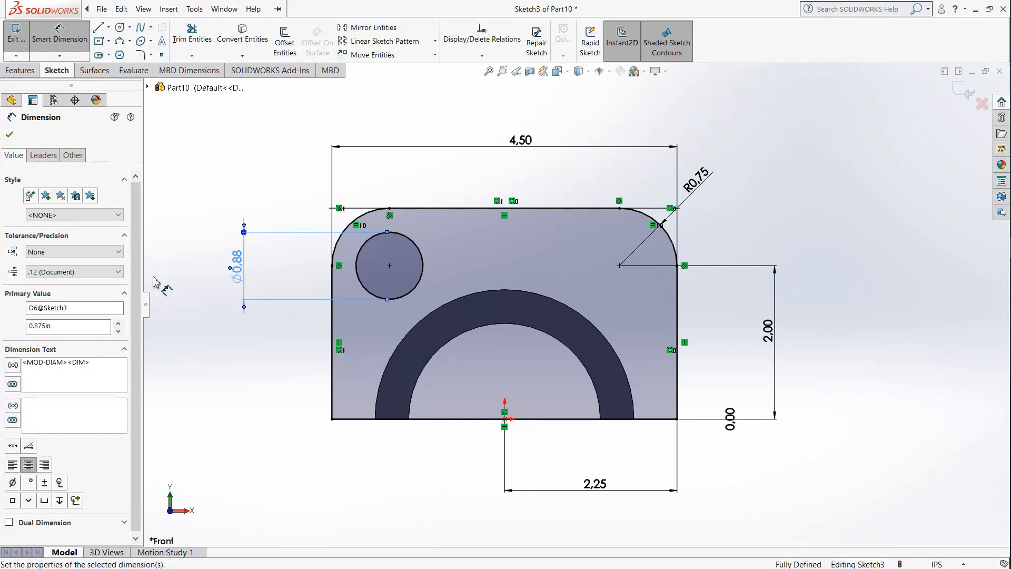
Step: Draw a circle centred on the upper-right corner fillet's centre point and set its diameter to 0.875 in
click(619, 265)
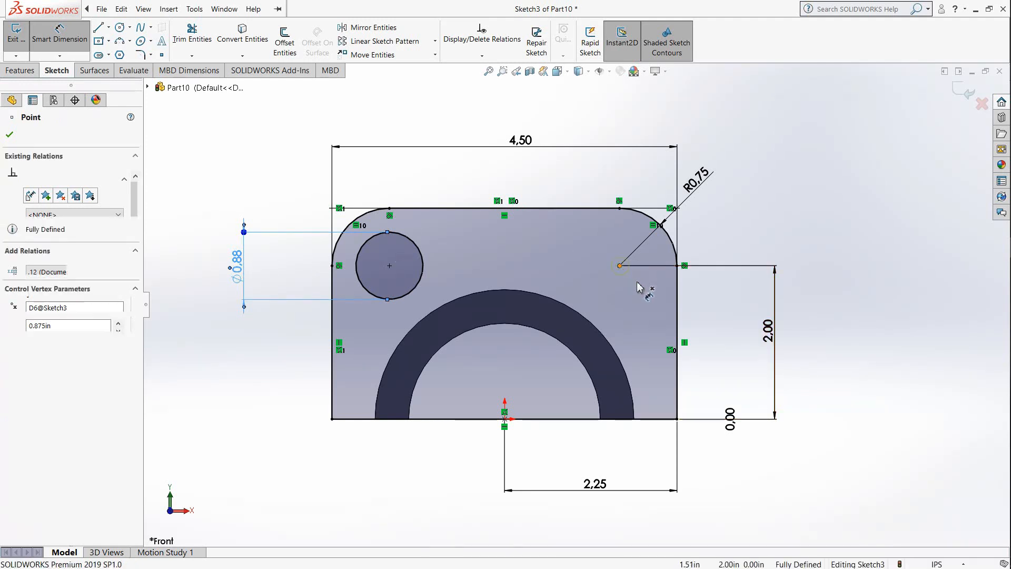
click(121, 28)
click(620, 266)
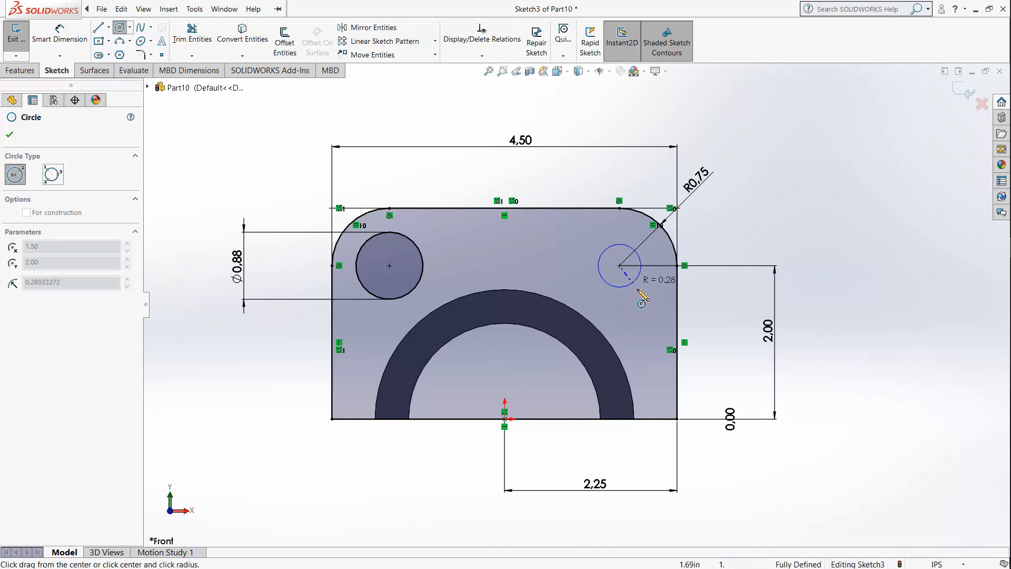
click(644, 291)
click(53, 37)
click(624, 236)
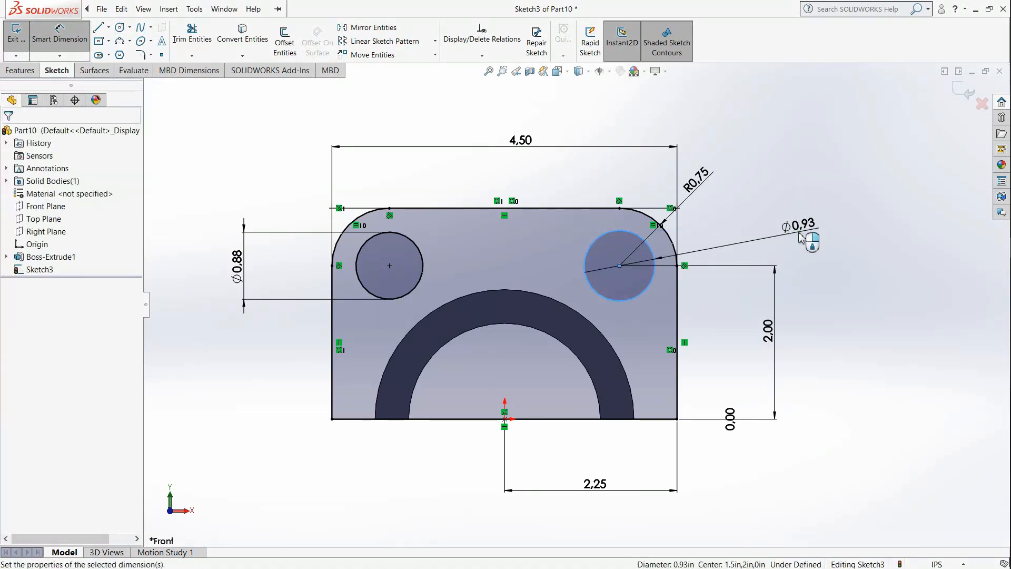
click(803, 246)
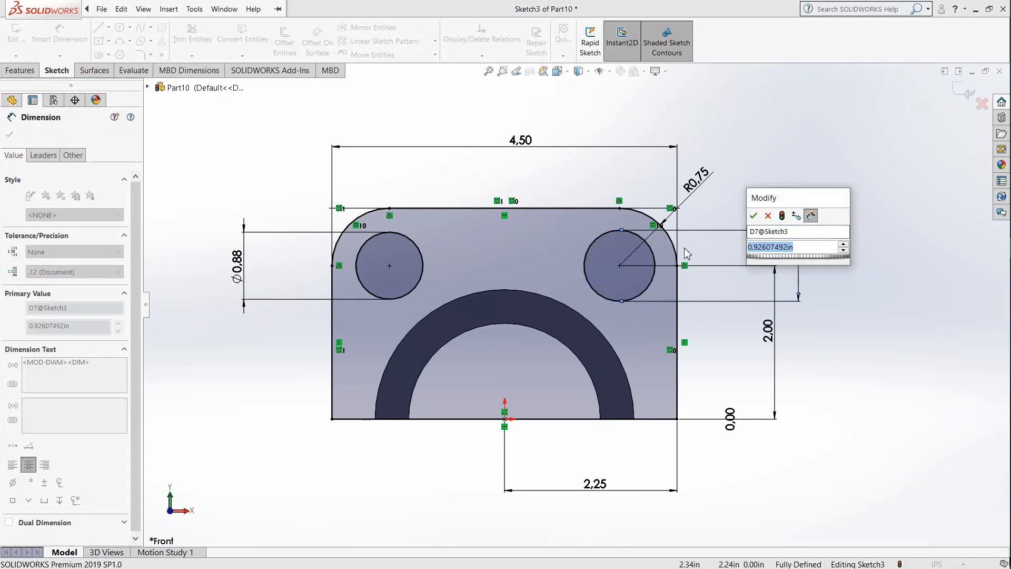
text(0.875)
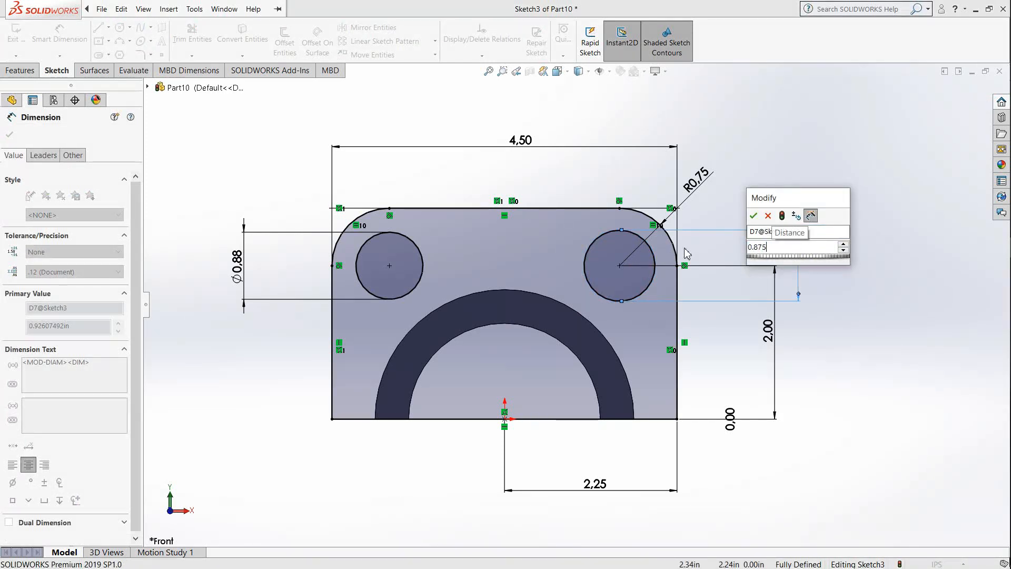
key(Return)
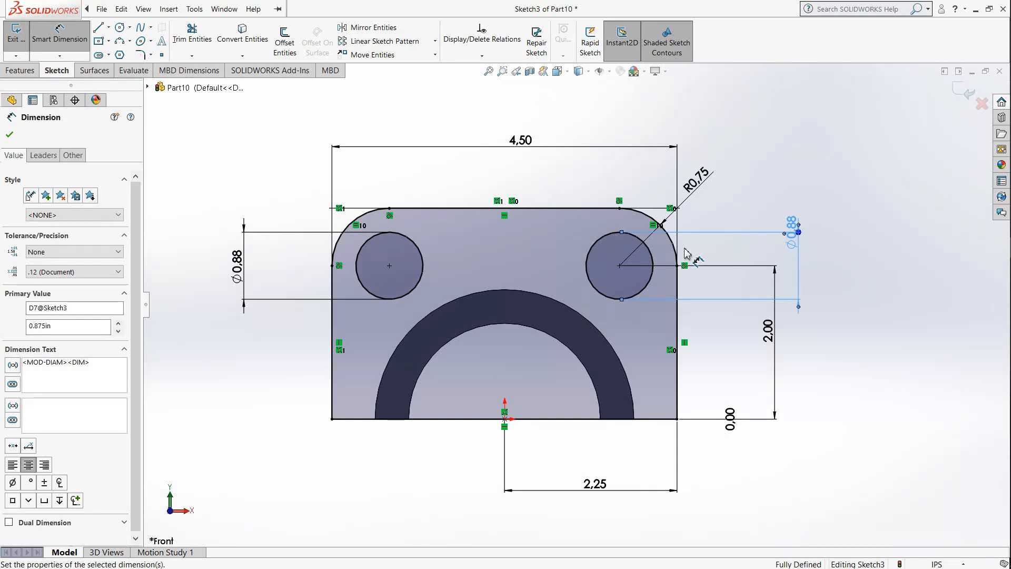
key(Escape)
Step: Draw a circle of 1.25 in radius centred on the origin, reaching the half-ring's inner edge
middle_drag(708, 300, 598, 379)
scroll(595, 379, up, 2)
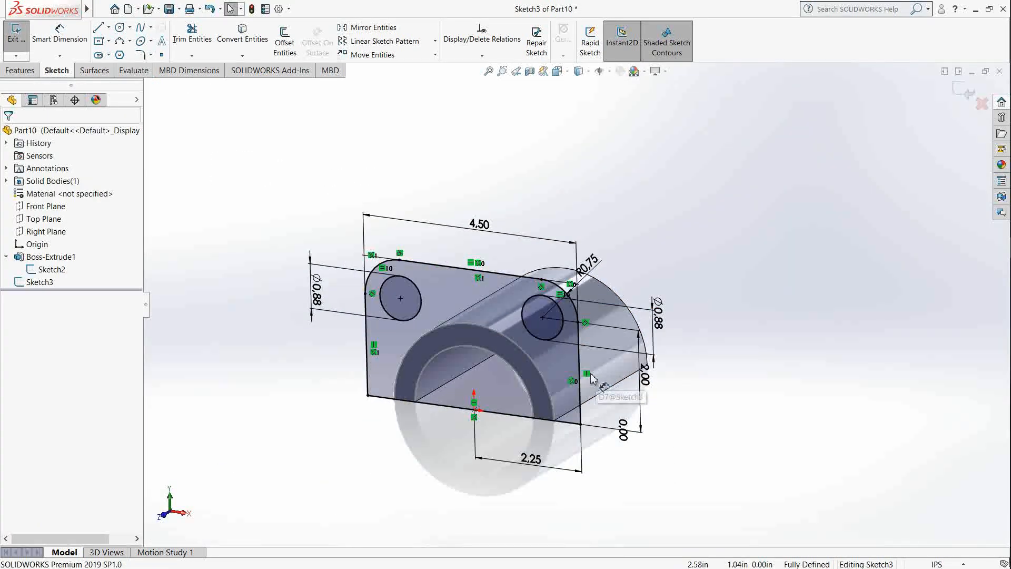
ctrl+middle_drag(540, 364, 572, 340)
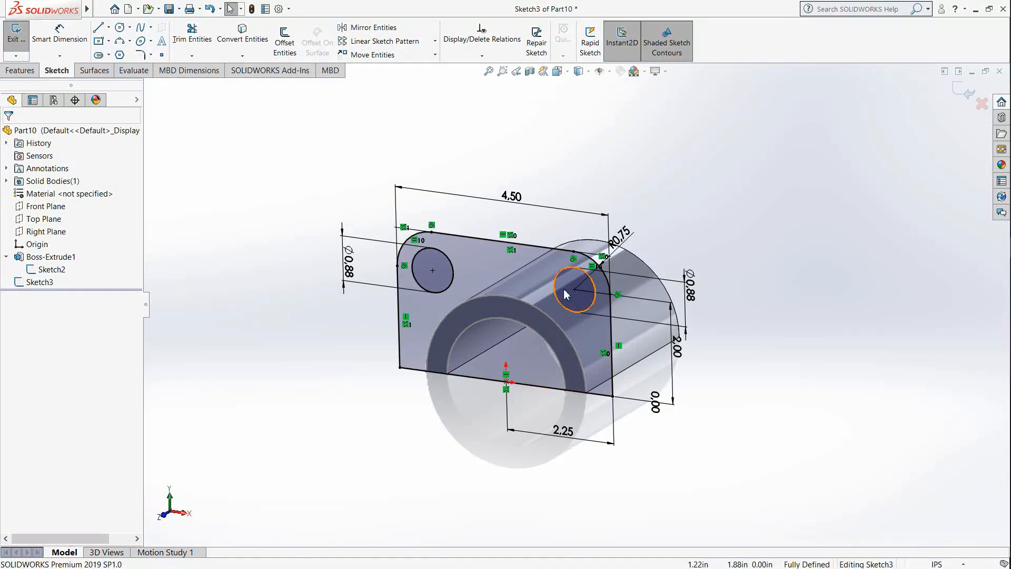
scroll(555, 354, down, 3)
scroll(574, 316, up, 3)
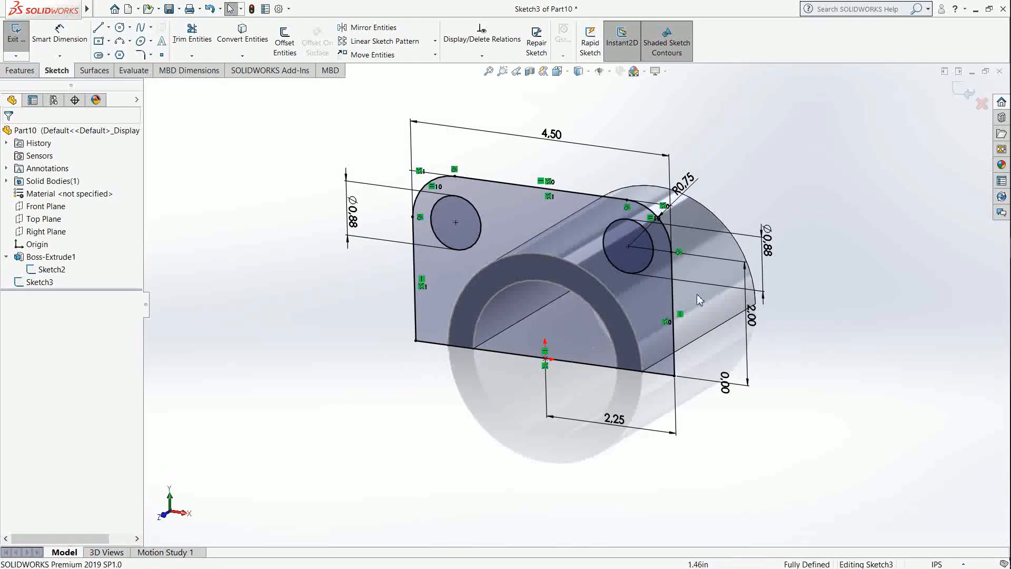
scroll(714, 116, down, 1)
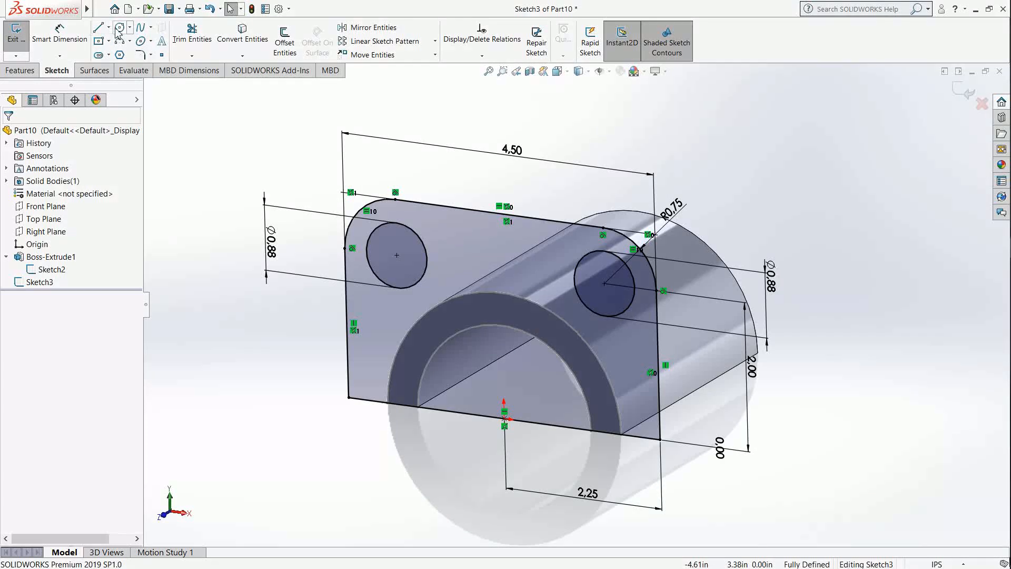
click(504, 419)
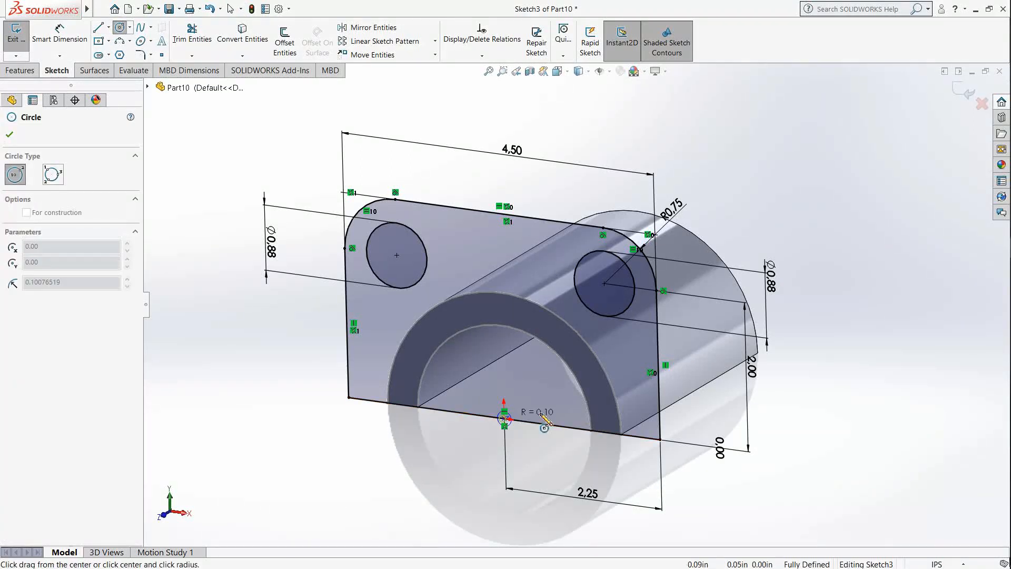
click(591, 430)
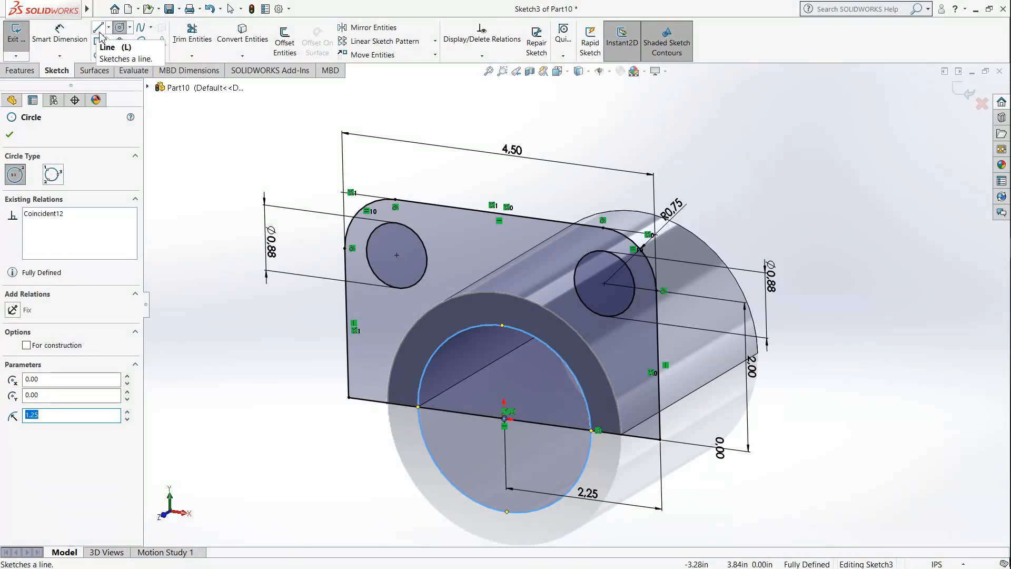
Step: Trim the bottom line's segment inside the bore circle and the circle's lower half, leaving an open semicircular arch
click(192, 32)
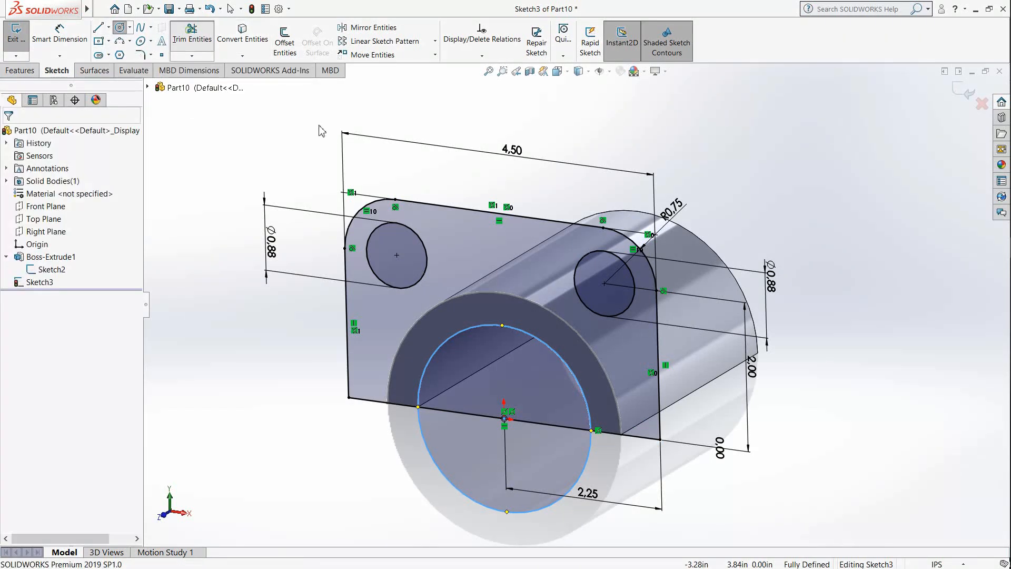
click(440, 415)
click(533, 308)
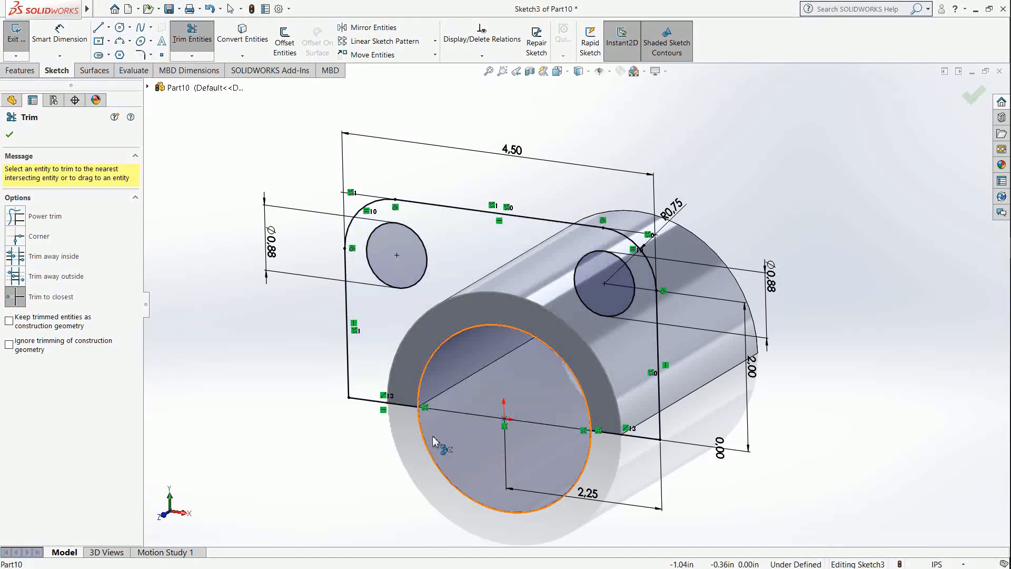
click(423, 436)
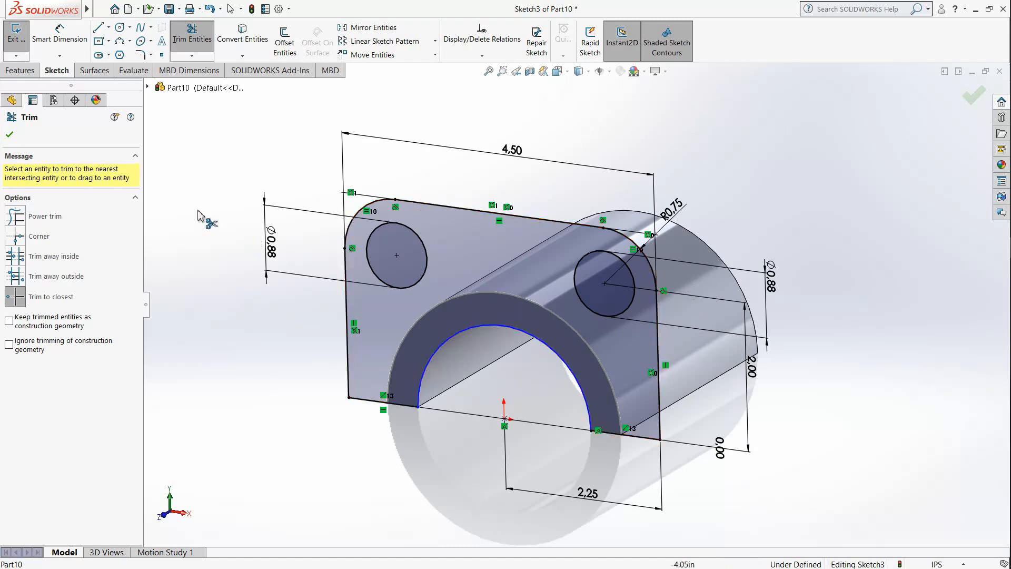
key(Escape)
Step: Extrude the rounded plate profile with its two holes 0.4375 in, reversed so it runs back over the half-ring
click(21, 70)
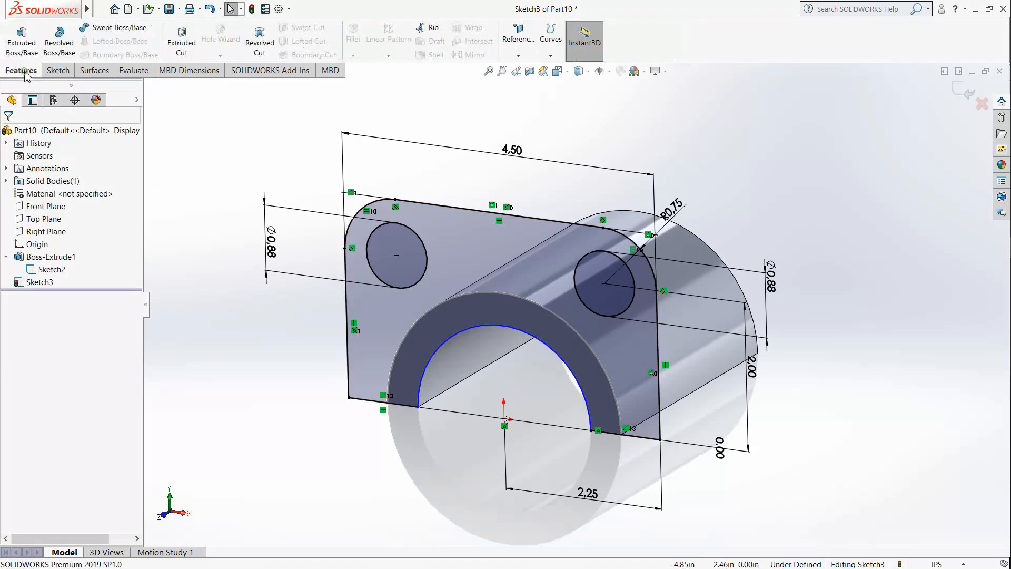
click(20, 41)
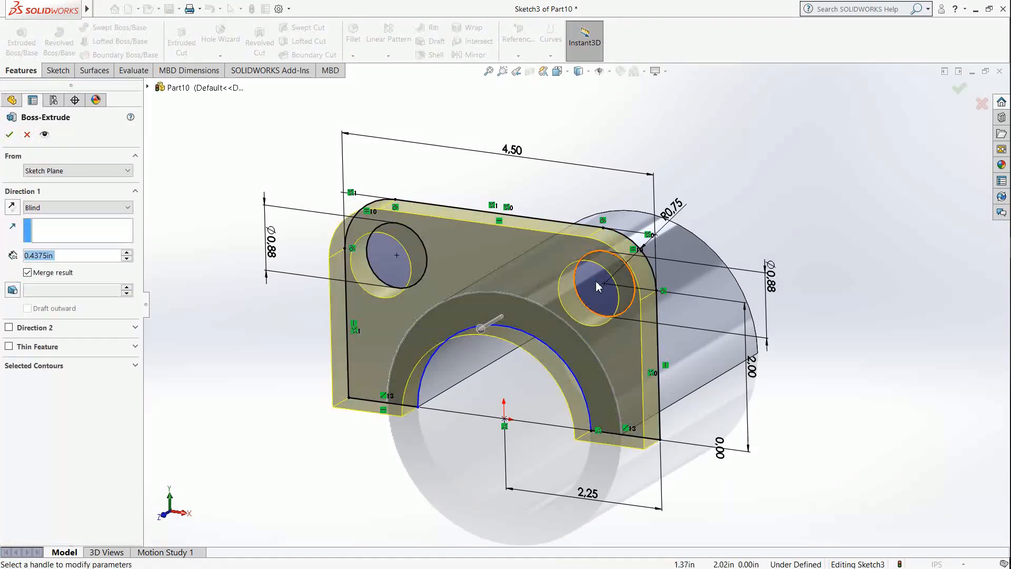
middle_drag(656, 275, 615, 296)
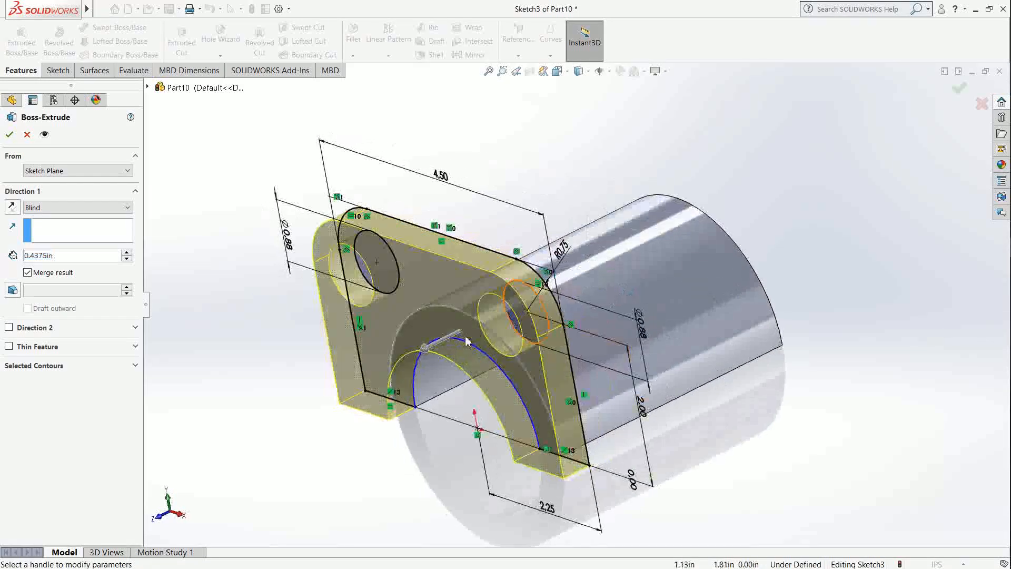
click(425, 352)
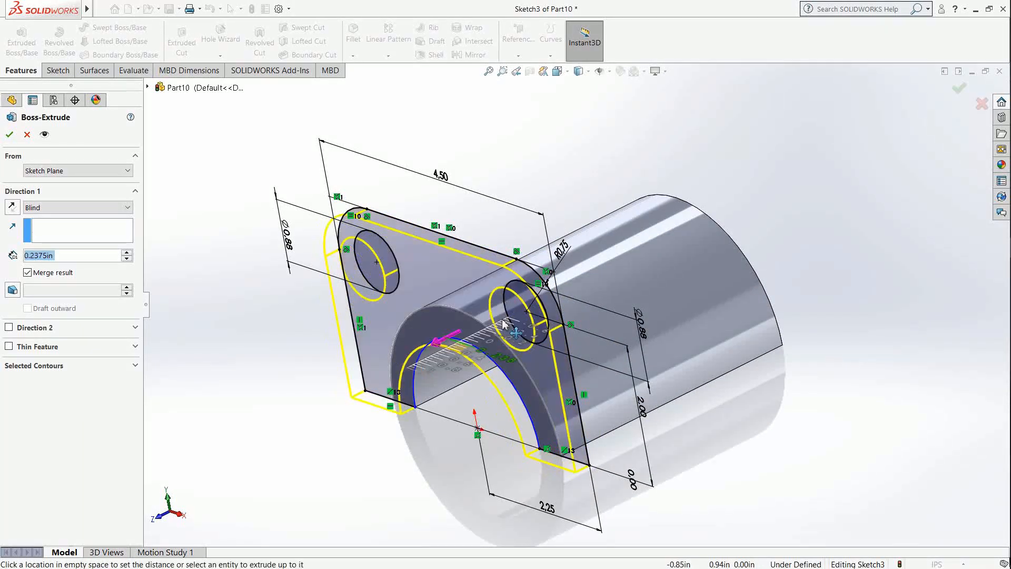
click(535, 315)
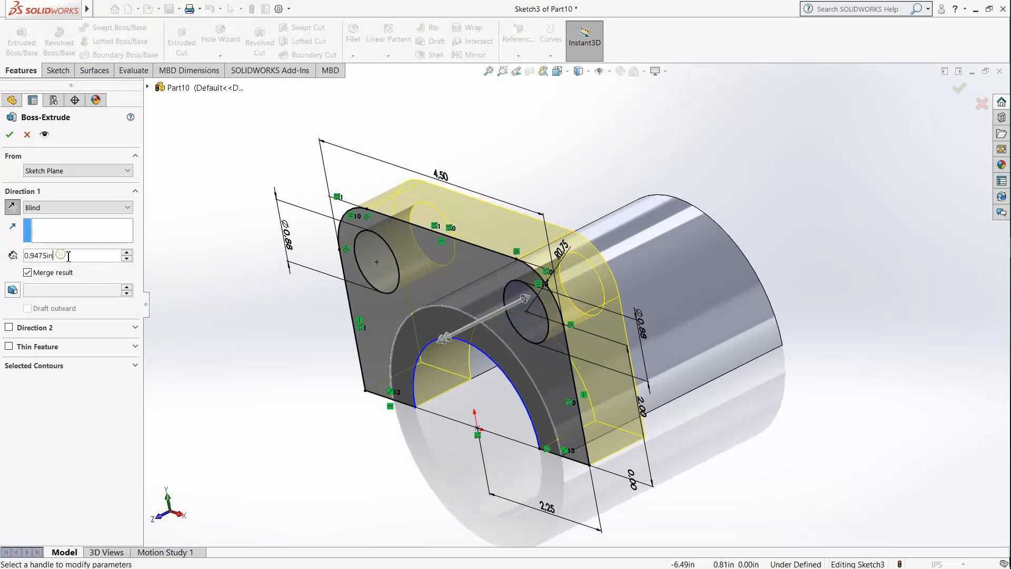
text(0.4)
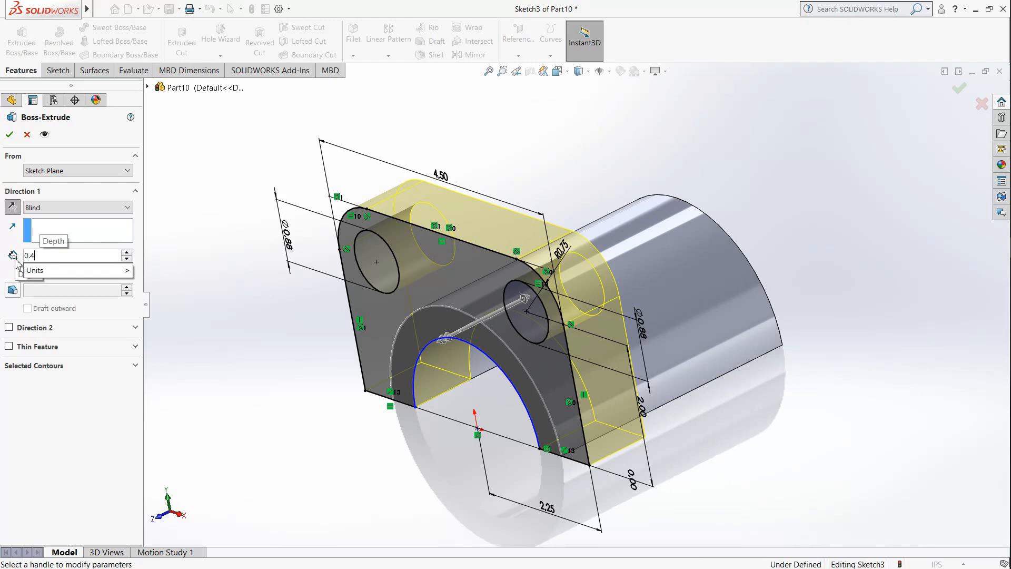
text(375in)
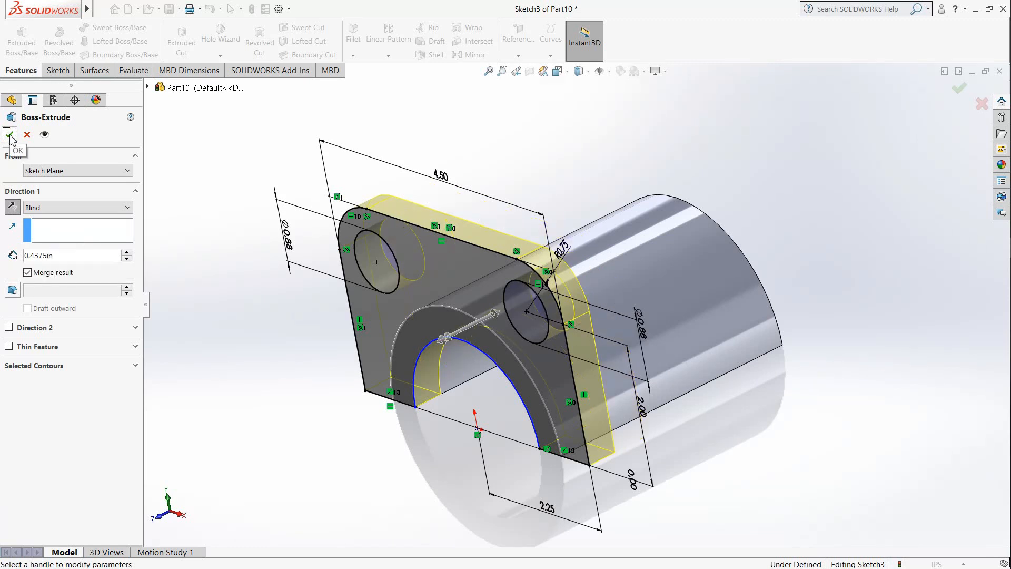
click(10, 136)
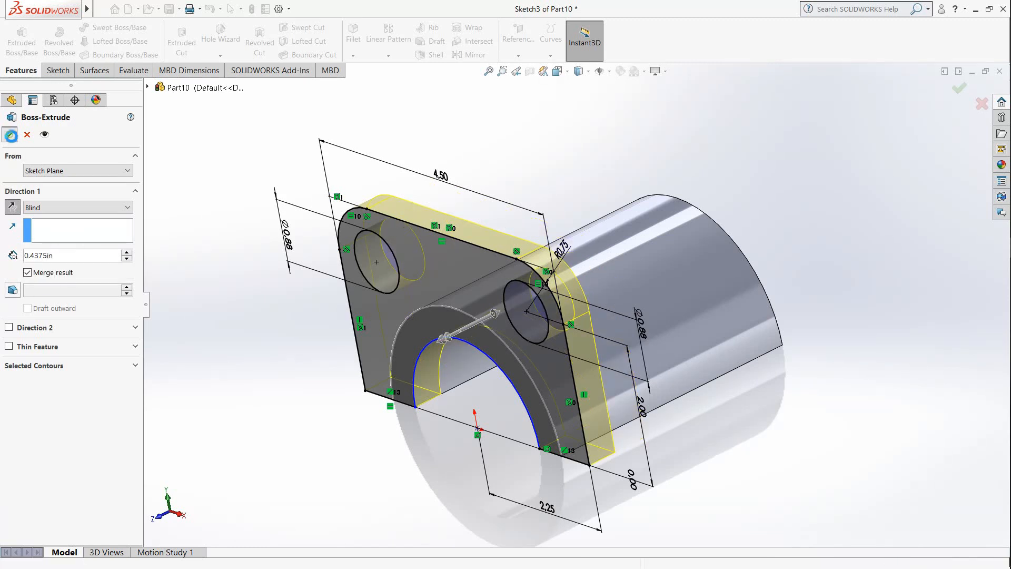
click(234, 306)
Step: Hide the half-ring's profile sketch
middle_drag(447, 338, 448, 361)
right_click(53, 270)
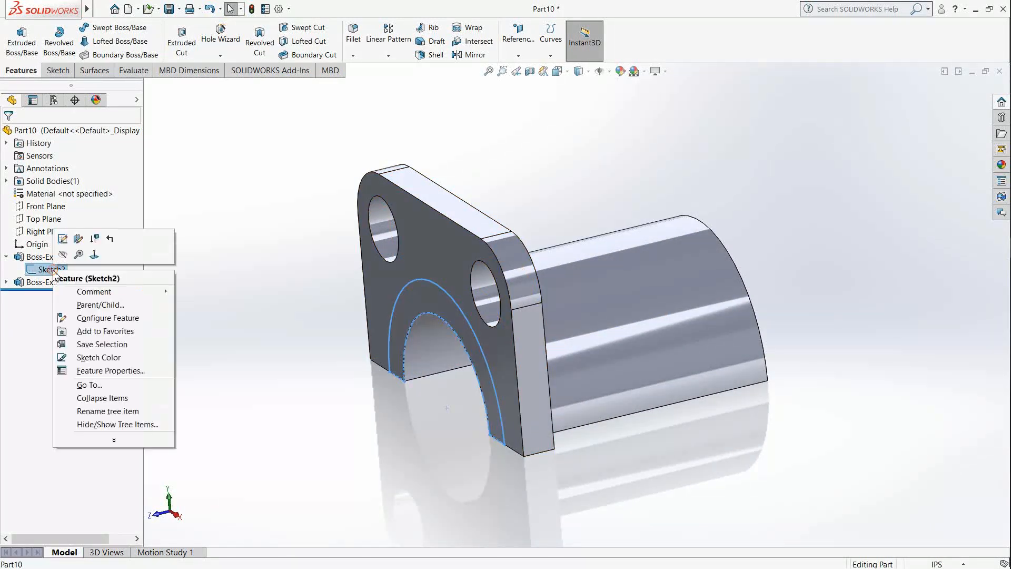
click(64, 256)
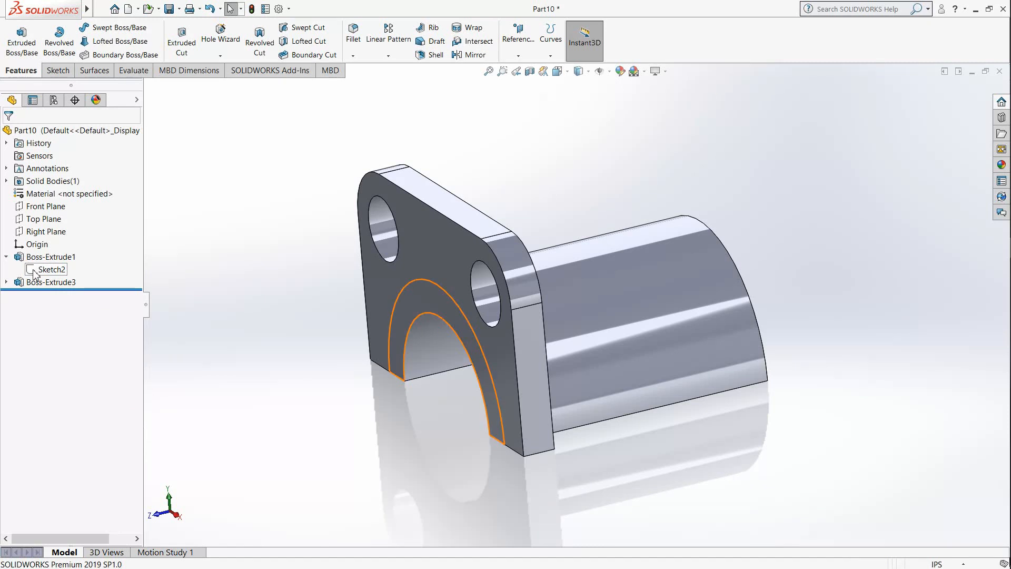
Step: Create a mid-plane reference plane between the plate's outer face and the half-ring's opposite end face
middle_drag(555, 331, 580, 327)
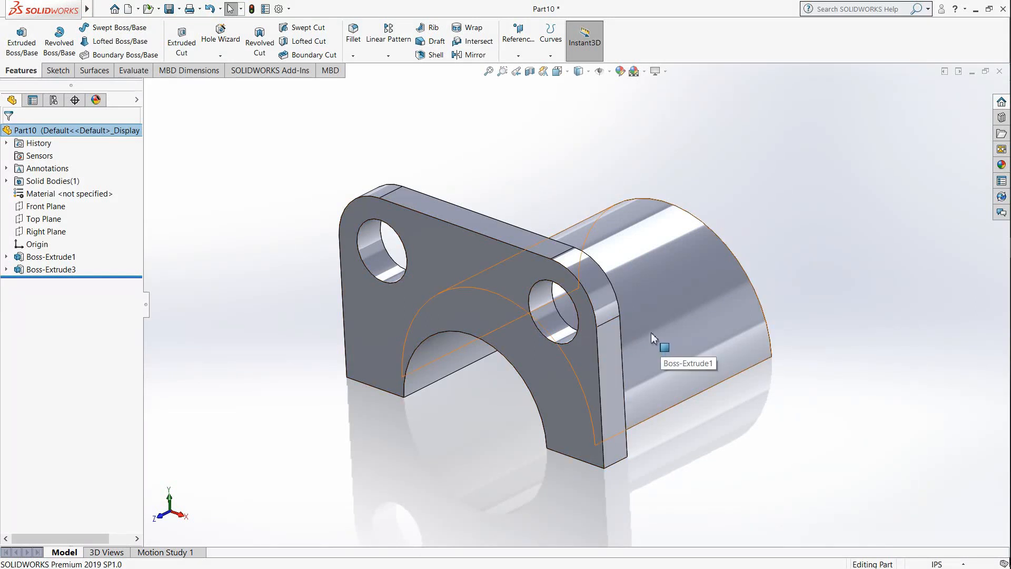
middle_drag(698, 327, 616, 421)
middle_drag(760, 381, 638, 334)
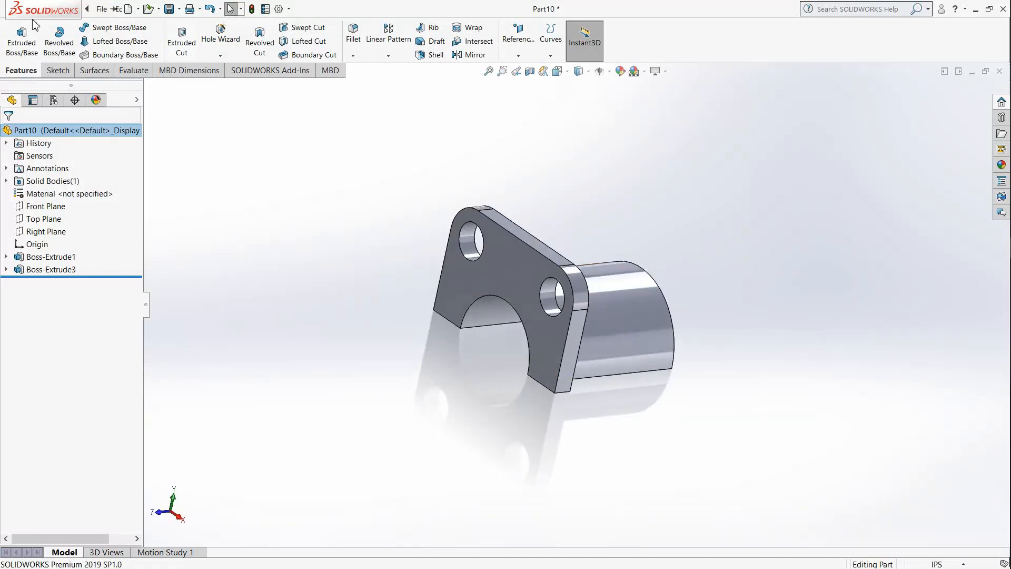
click(518, 56)
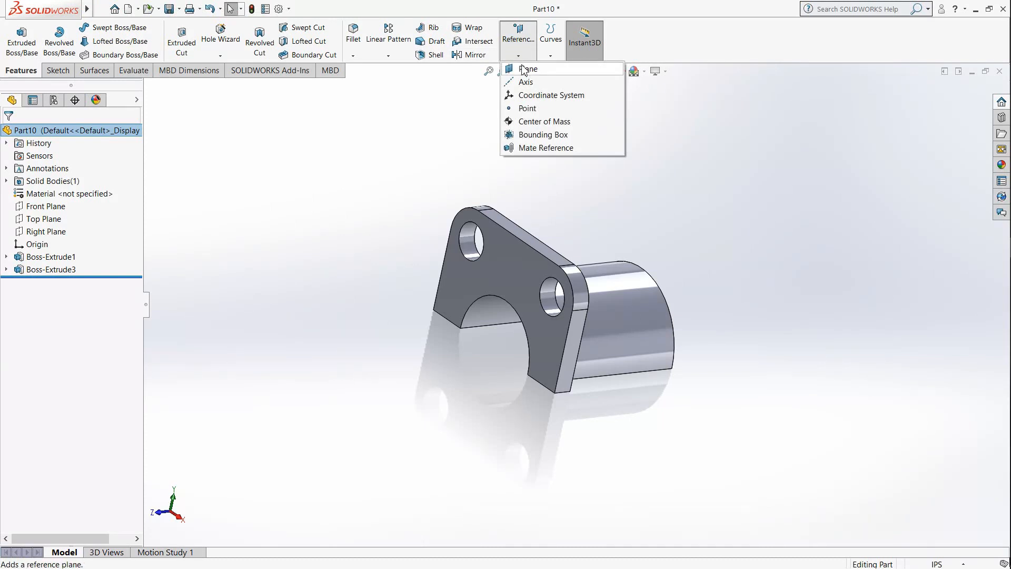
click(524, 69)
click(508, 279)
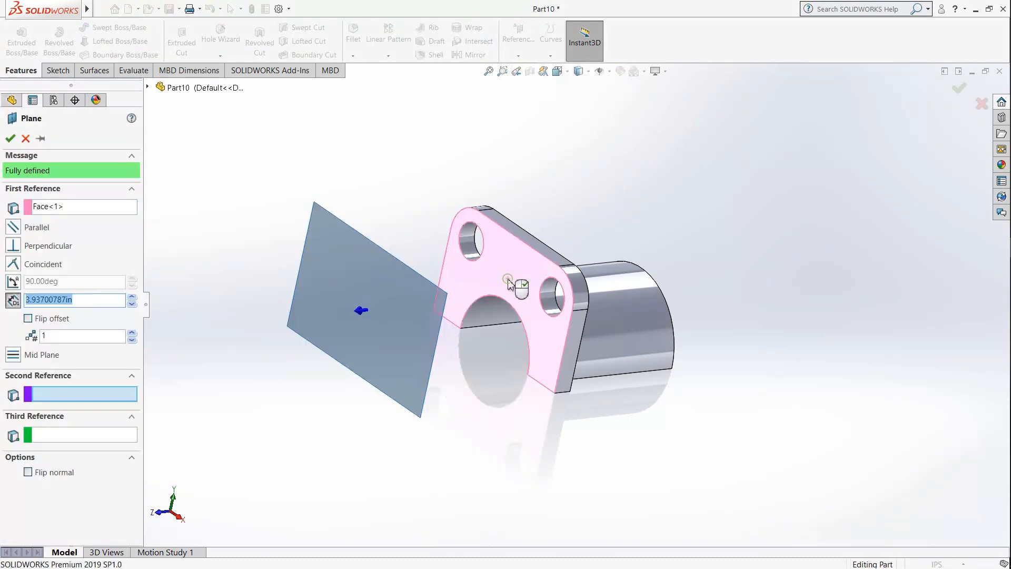
middle_drag(627, 296, 641, 355)
click(610, 283)
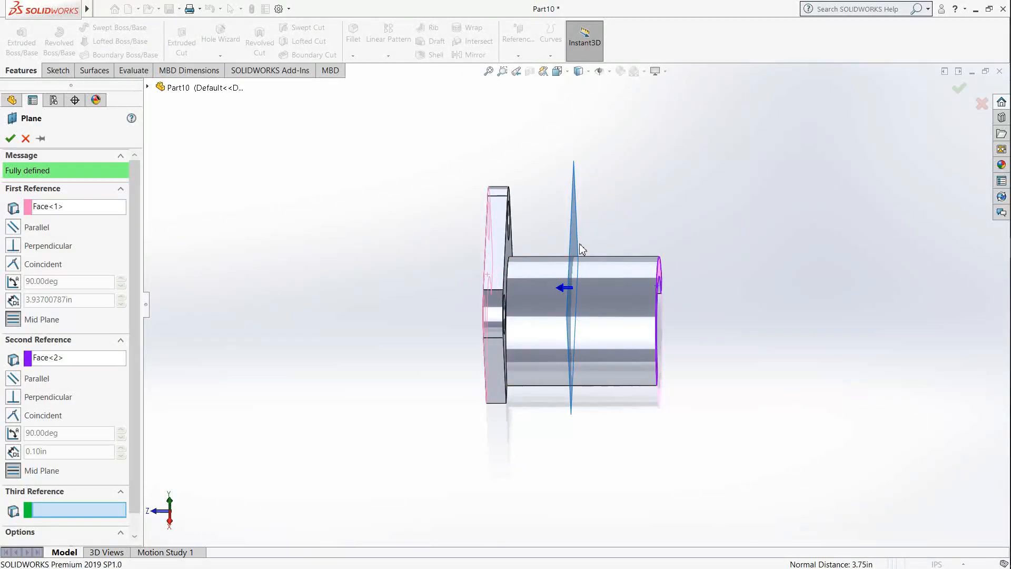
click(9, 138)
click(374, 213)
Step: Mirror the plate and half-ring extrusions about the mid-plane to add a second plate at the half-ring's far end
middle_drag(458, 361, 474, 337)
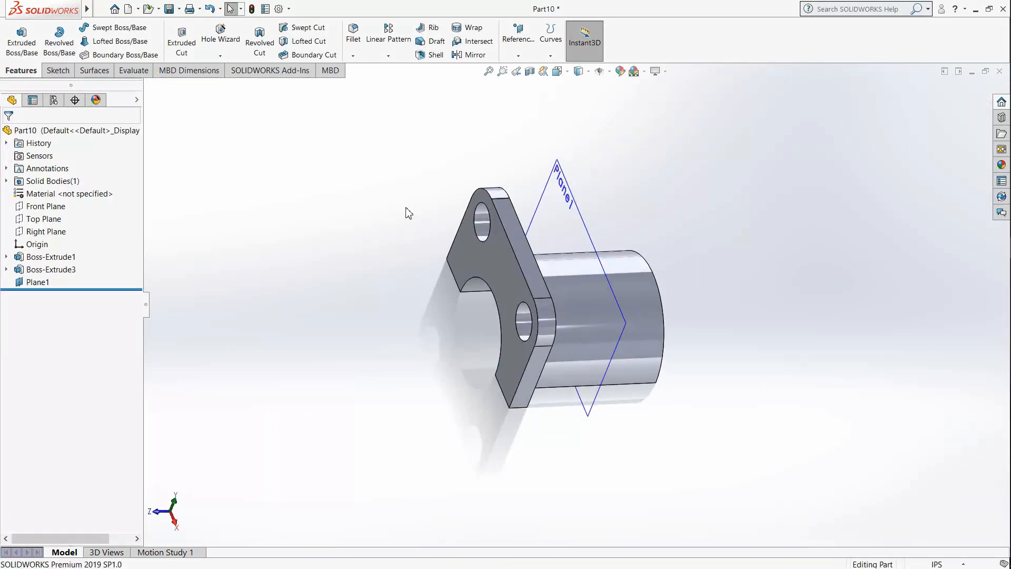
click(457, 55)
middle_drag(491, 249, 547, 252)
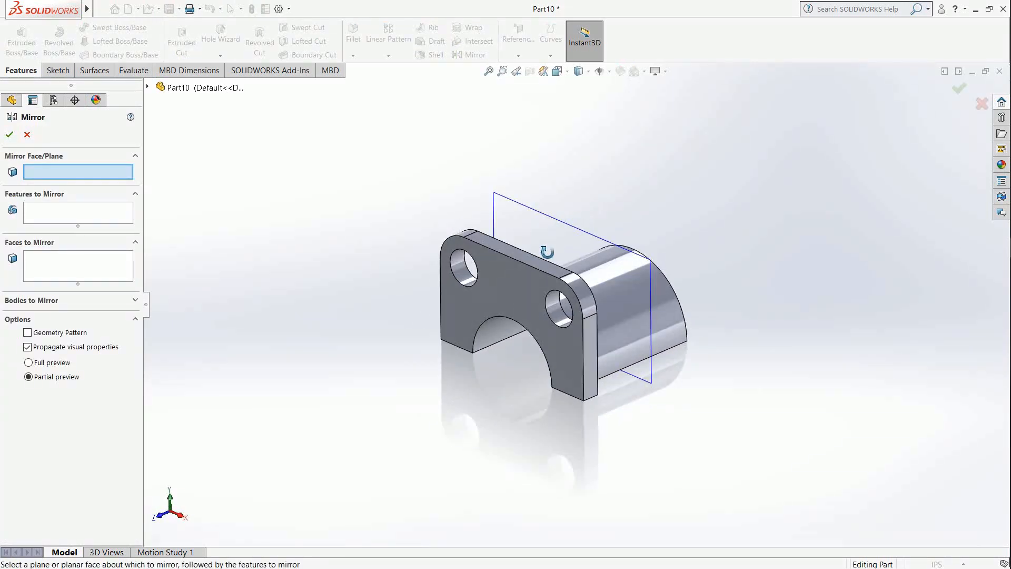
click(523, 292)
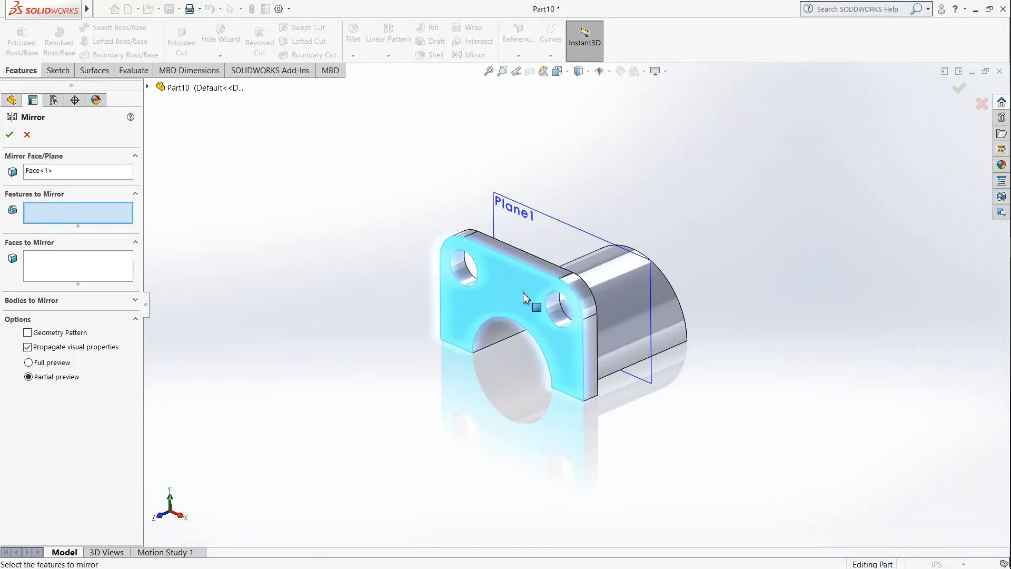
click(458, 264)
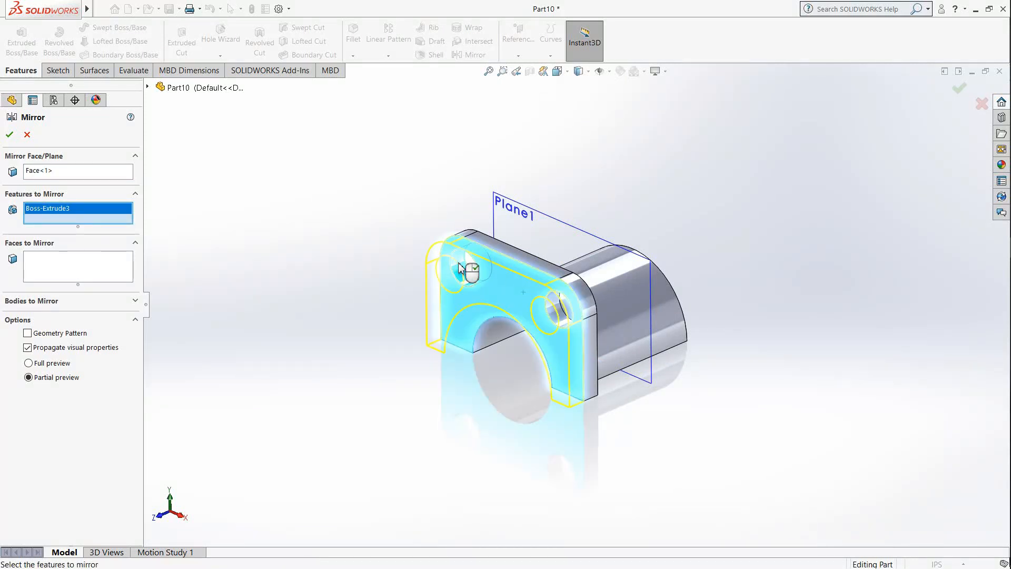
click(52, 264)
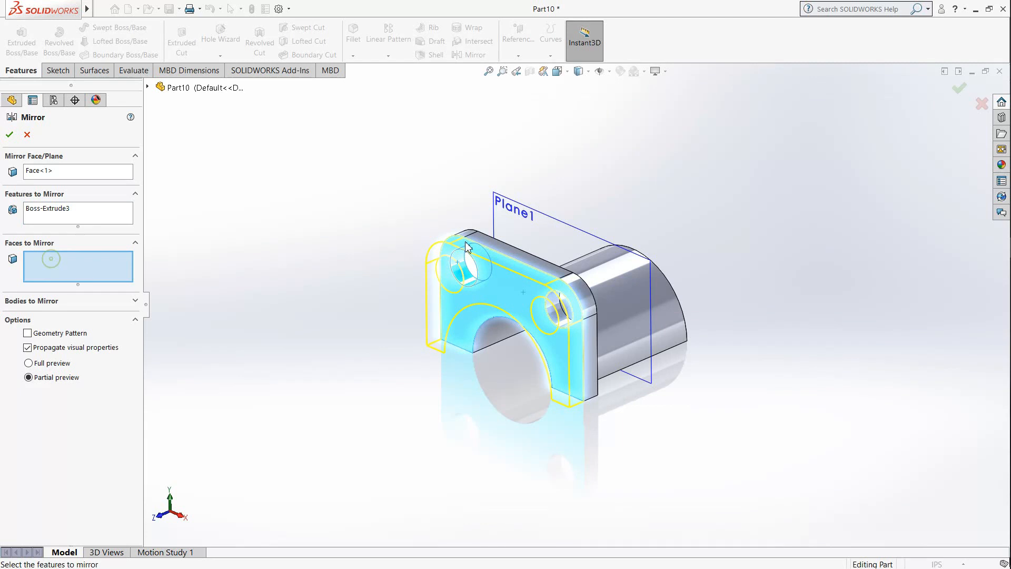
middle_drag(564, 267, 537, 283)
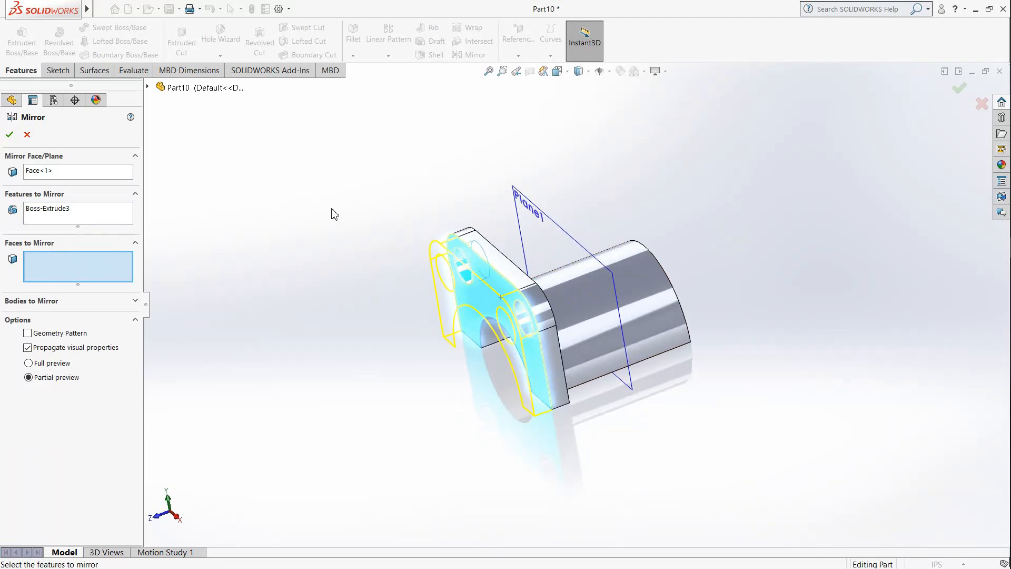
click(81, 171)
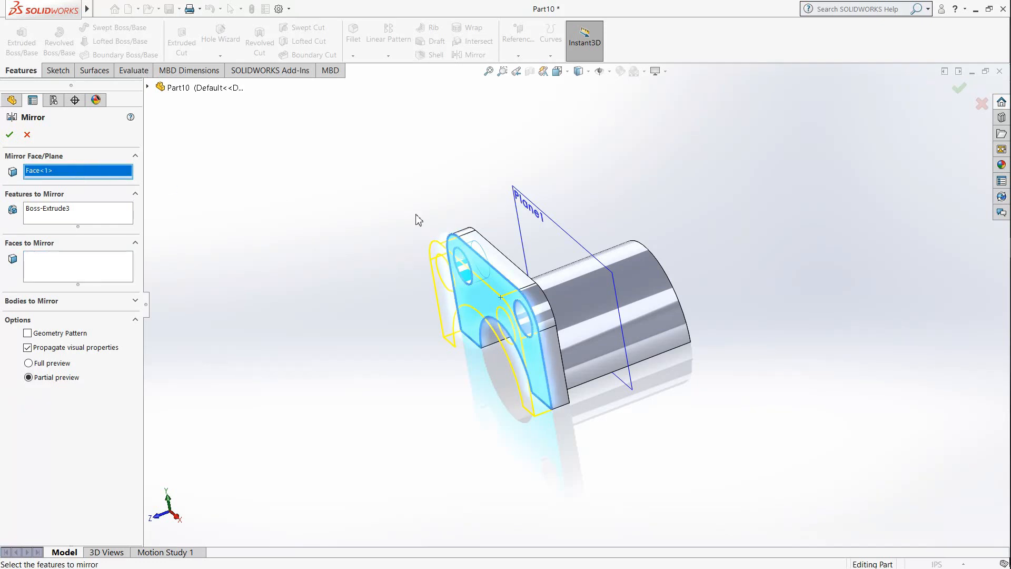
click(568, 232)
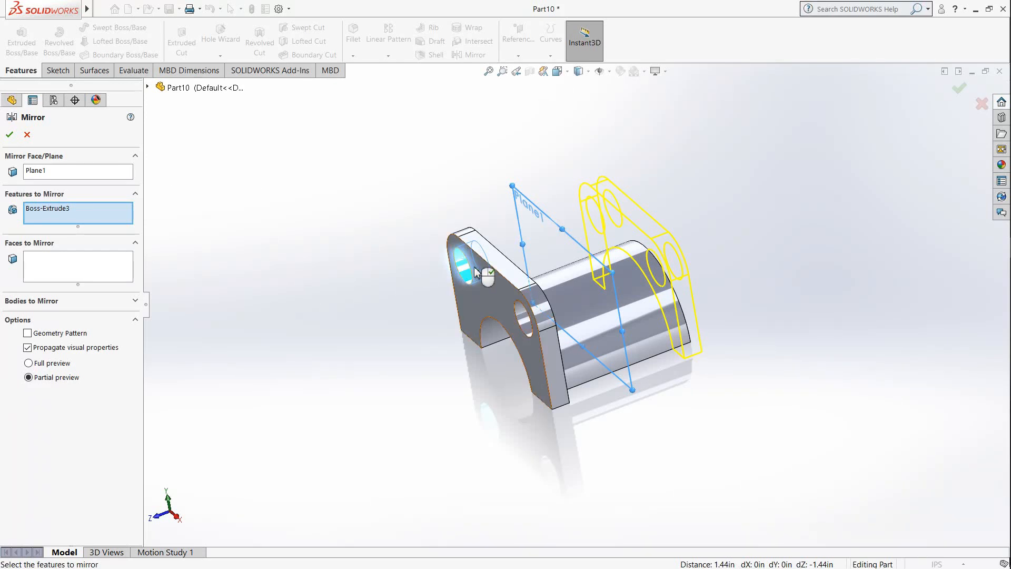
scroll(466, 271, down, 3)
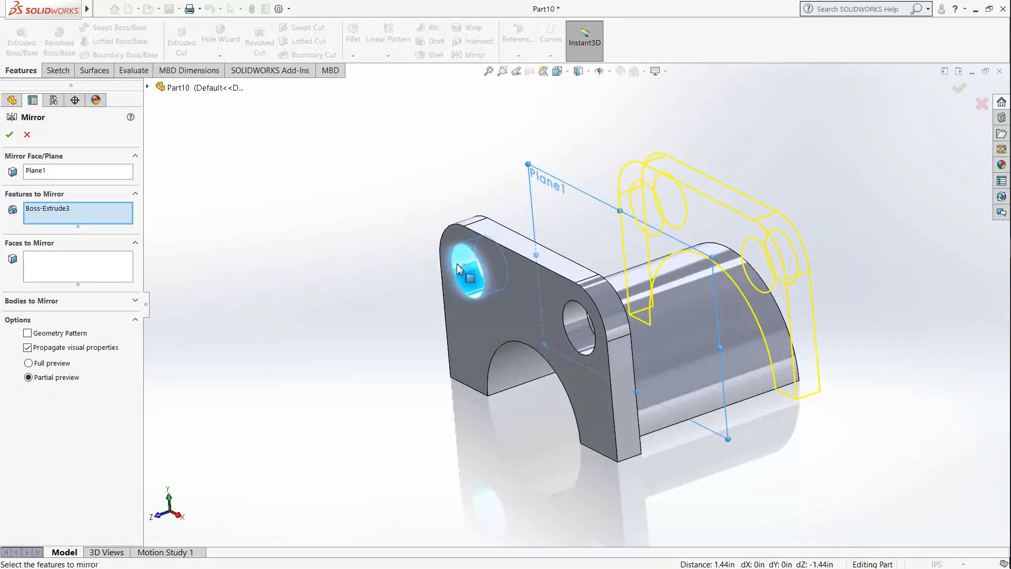
click(511, 279)
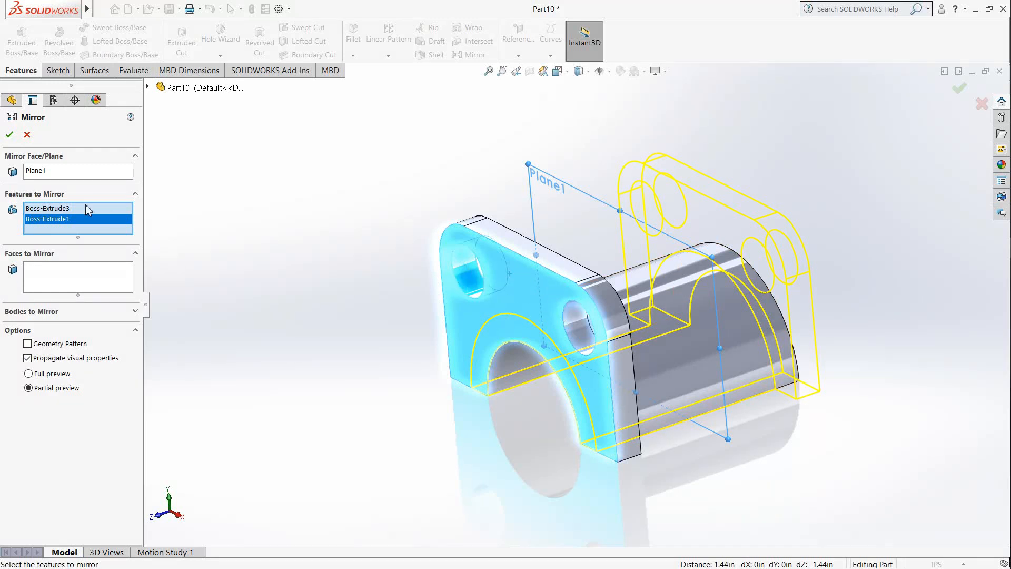
click(9, 136)
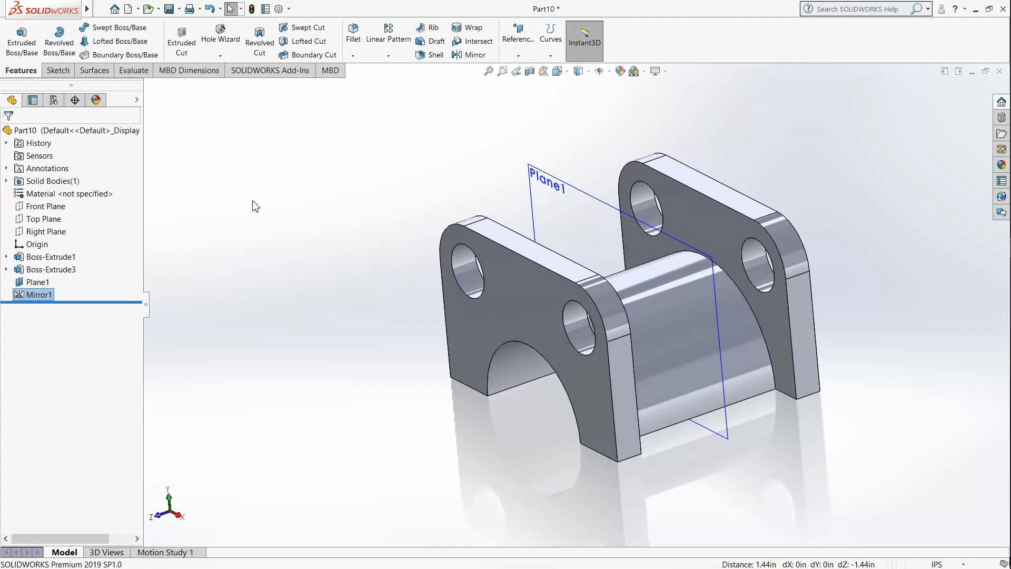
Step: Hide the reference plane midway between the two plates
right_click(598, 205)
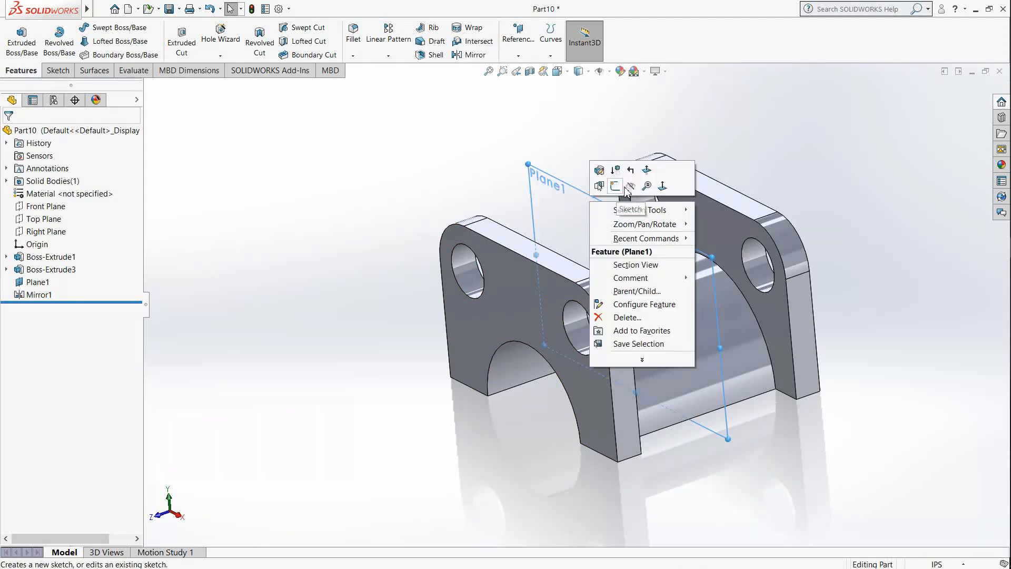
click(639, 167)
middle_drag(496, 235, 640, 343)
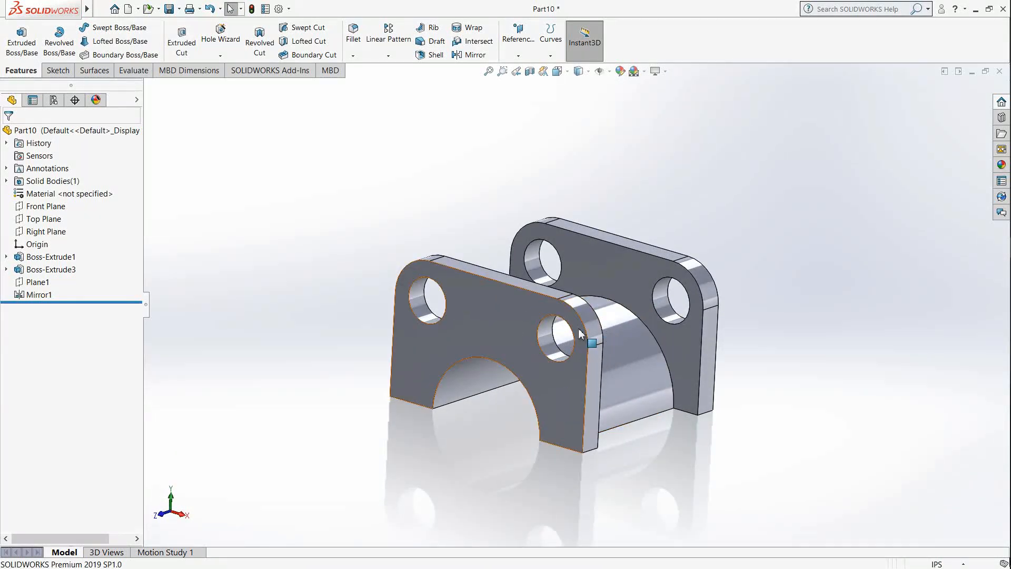
mouse_move(628, 311)
middle_down()
mouse_move(663, 316)
mouse_move(622, 317)
middle_up()
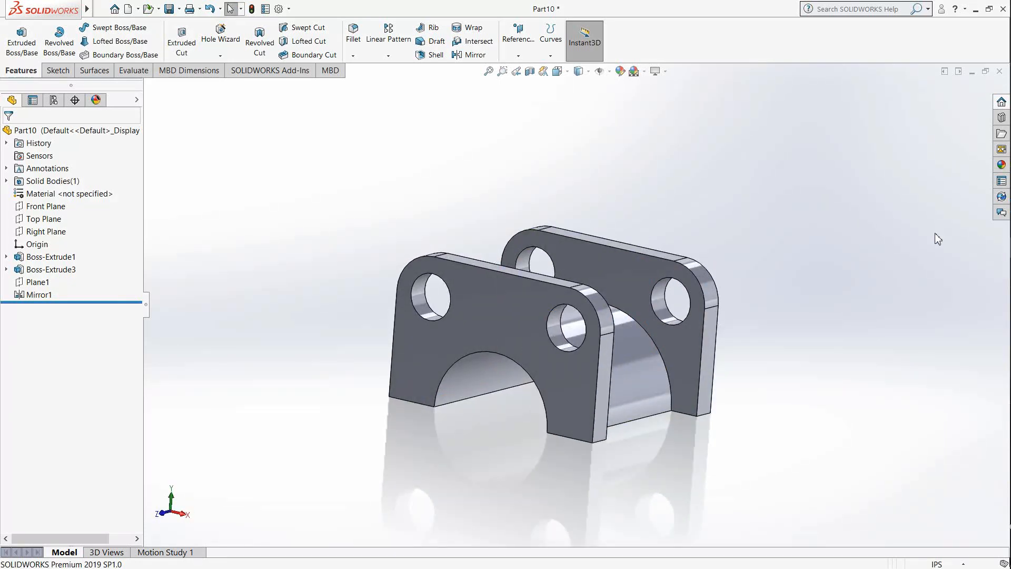
middle_drag(731, 268, 700, 280)
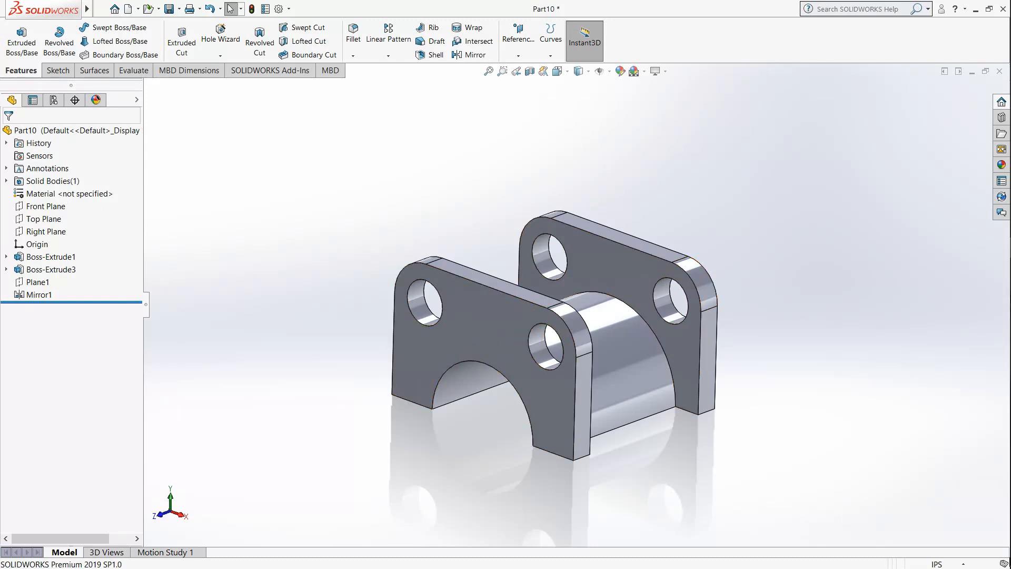
Step: Switch to the job sheet PDF in Adobe Reader, review the Bearing block A pages and go on to Bearing block B
key(alt+Tab)
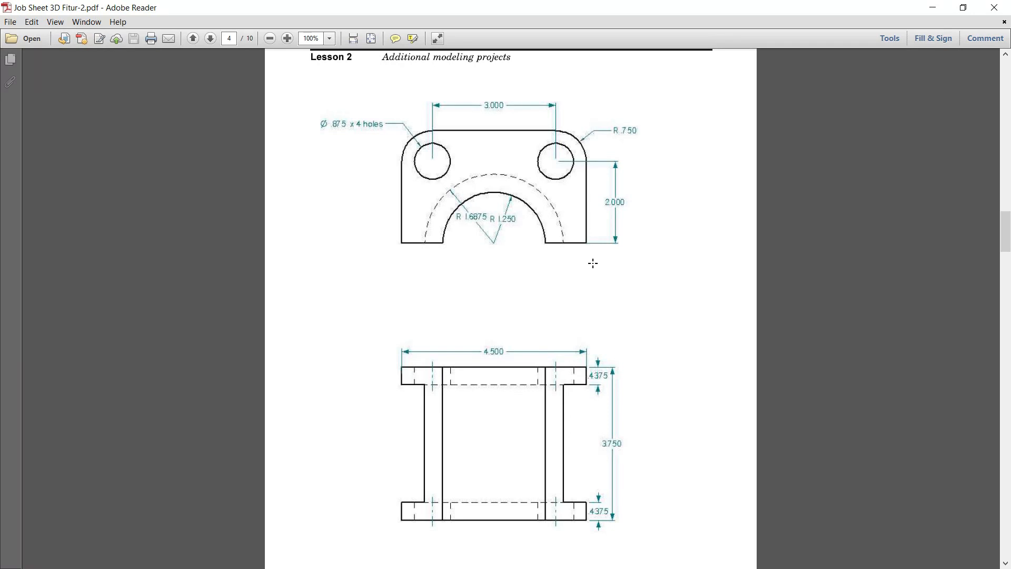
scroll(592, 263, up, 10)
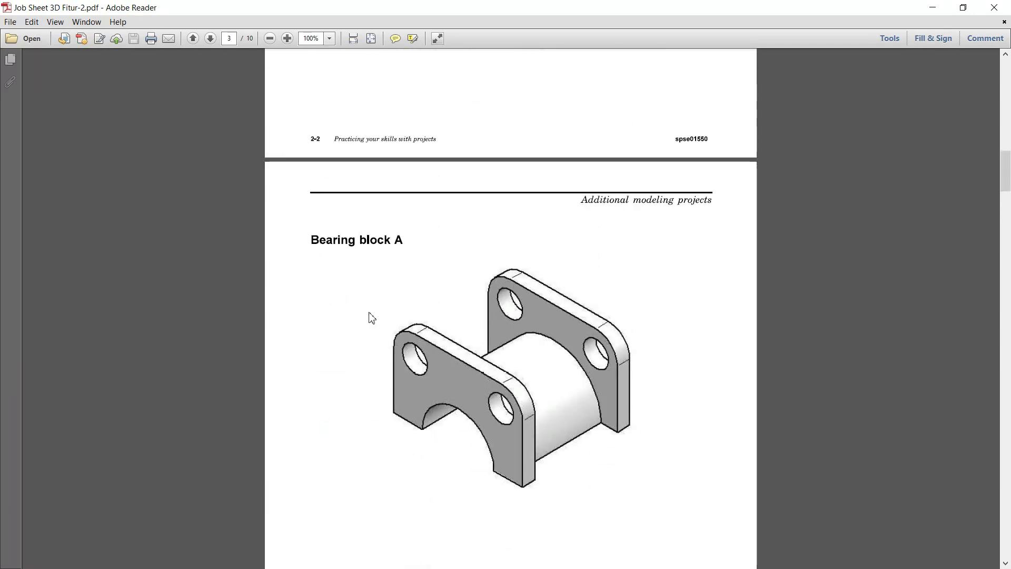
scroll(485, 316, down, 12)
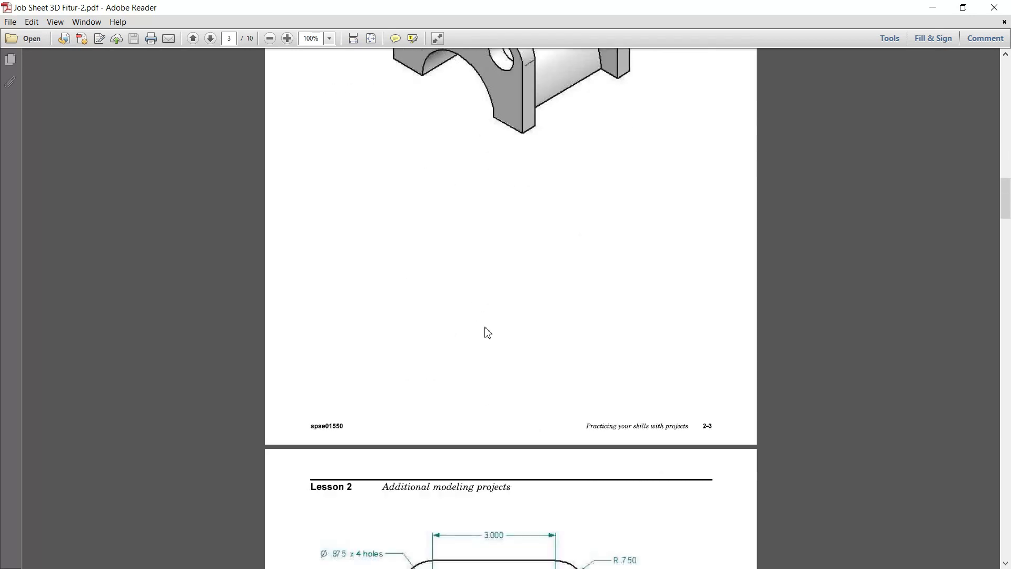
scroll(501, 389, down, 8)
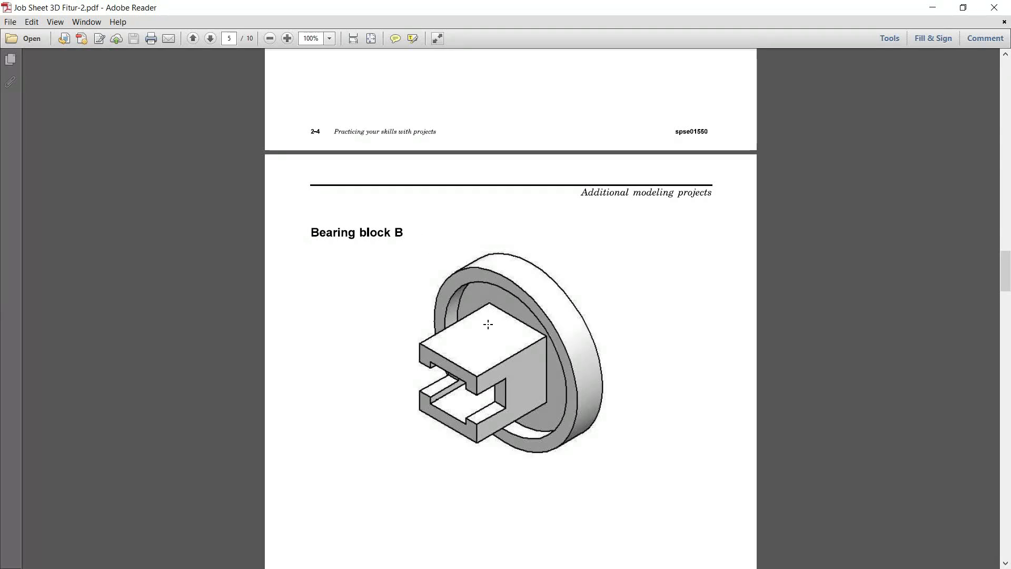
scroll(482, 295, down, 3)
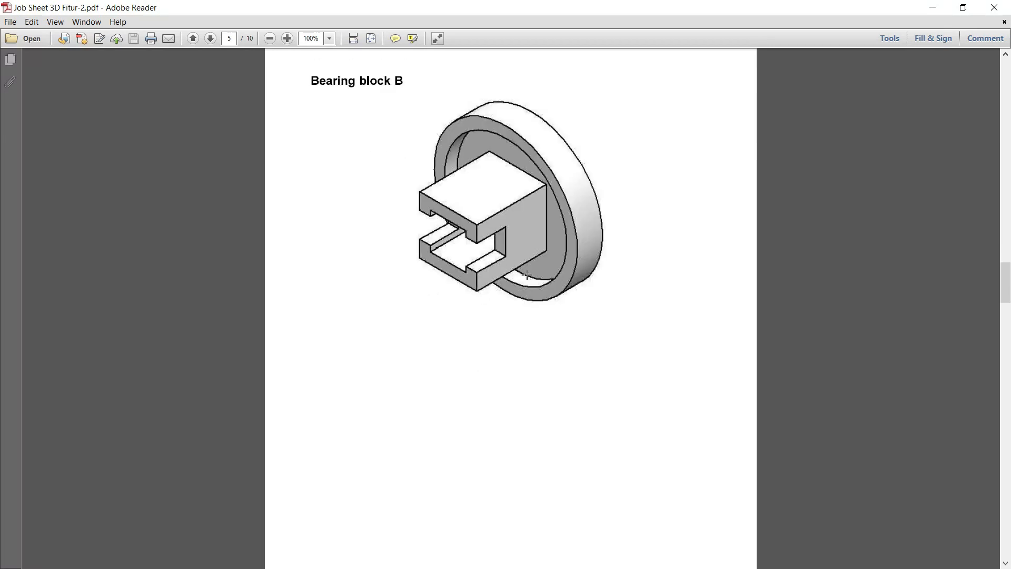
Step: Review Bearing block B's dimensioned views in the job sheet, switch to SOLIDWORKS and close the Bearing block A part
scroll(621, 334, down, 10)
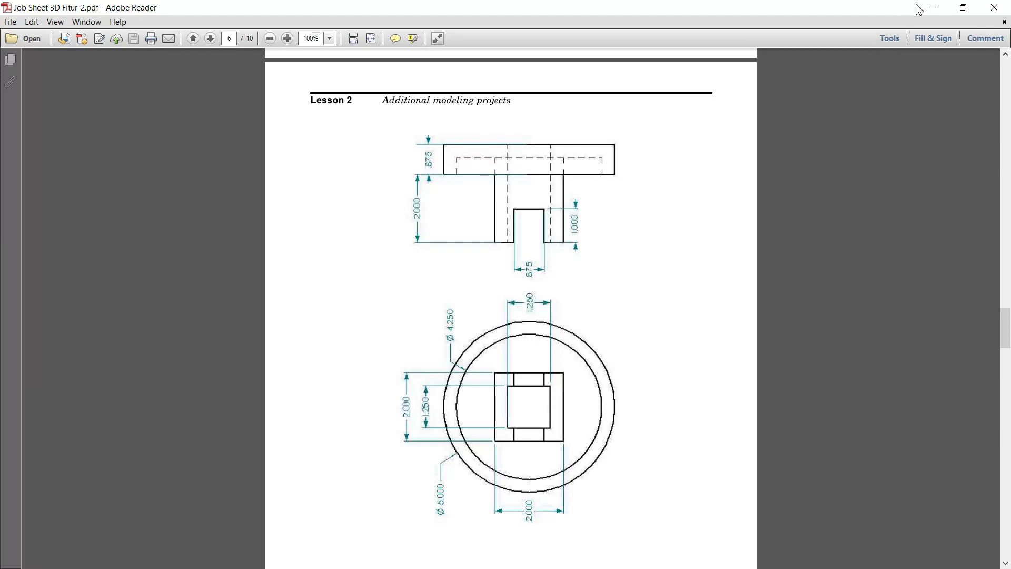
click(932, 8)
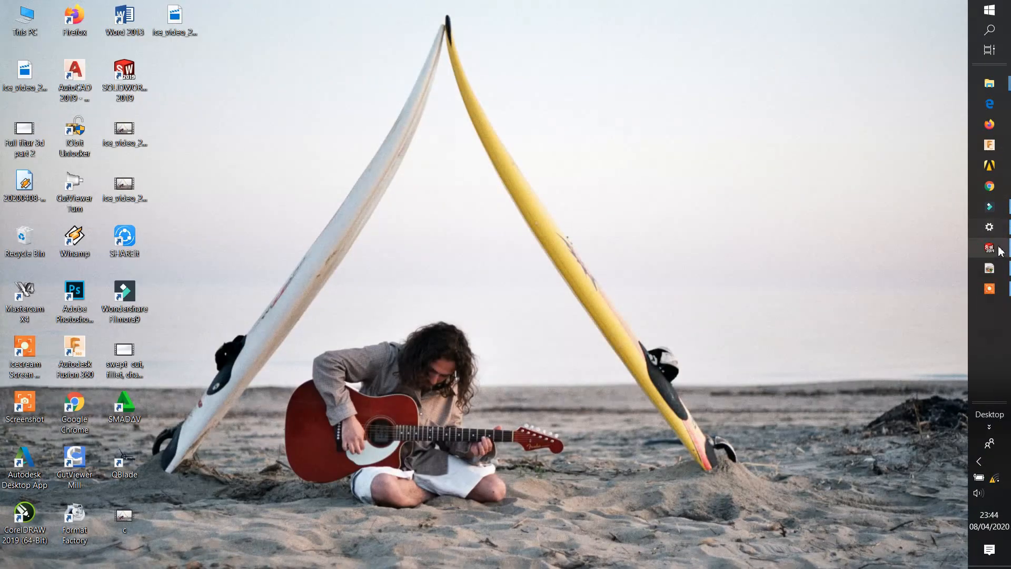
click(999, 250)
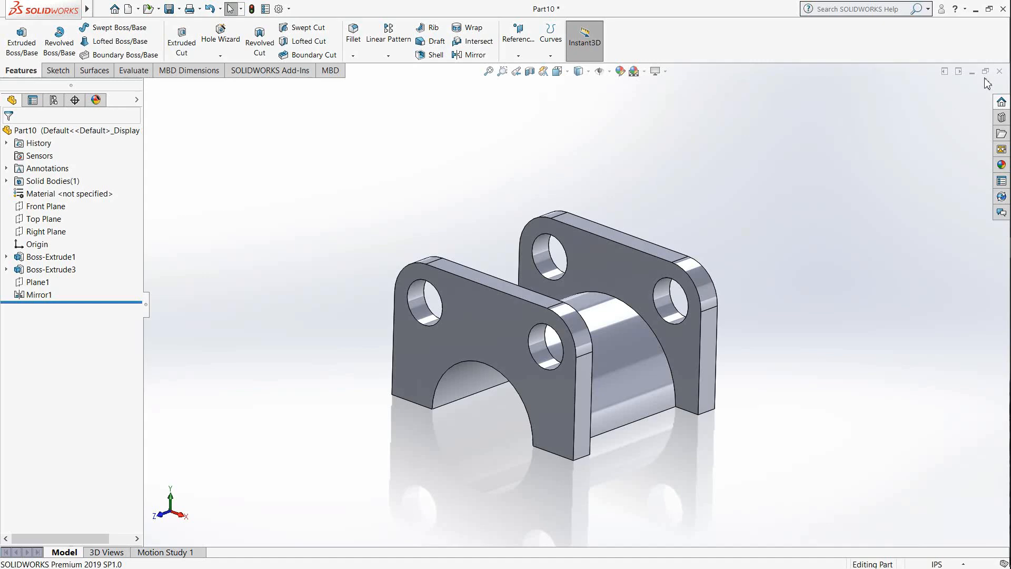
click(513, 310)
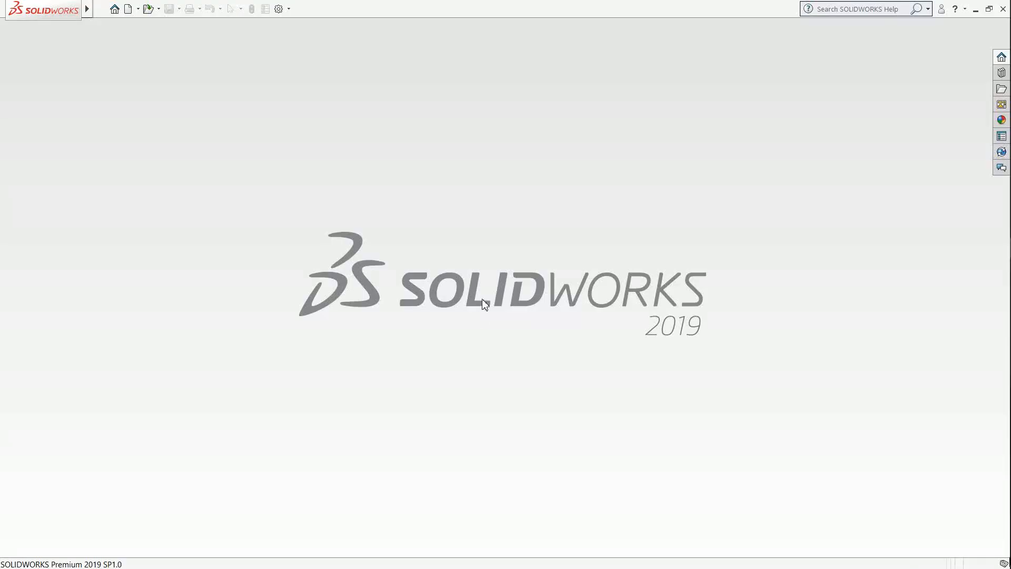
Step: Create a new part document for Bearing block B
mouse_move(85, 11)
click(125, 10)
click(25, 126)
click(130, 14)
click(415, 411)
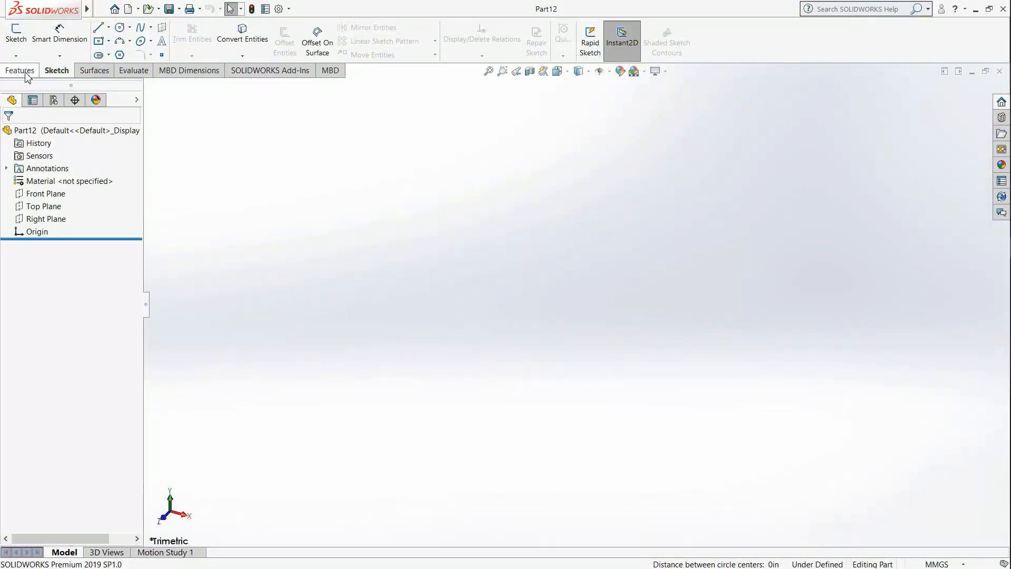
Step: Sketch a circle about 138 mm in diameter on the Front Plane, centred on the origin
click(20, 37)
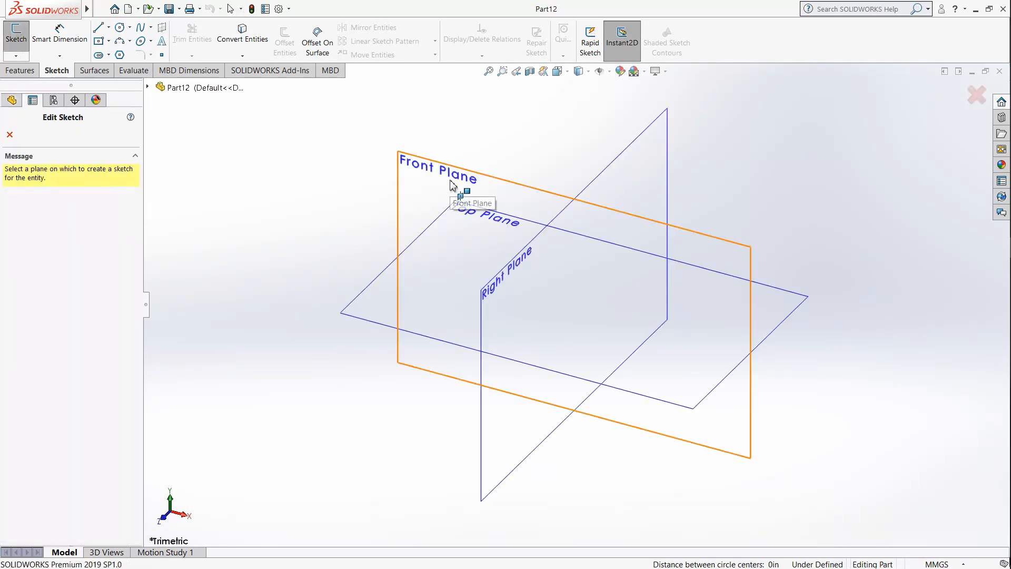
click(456, 200)
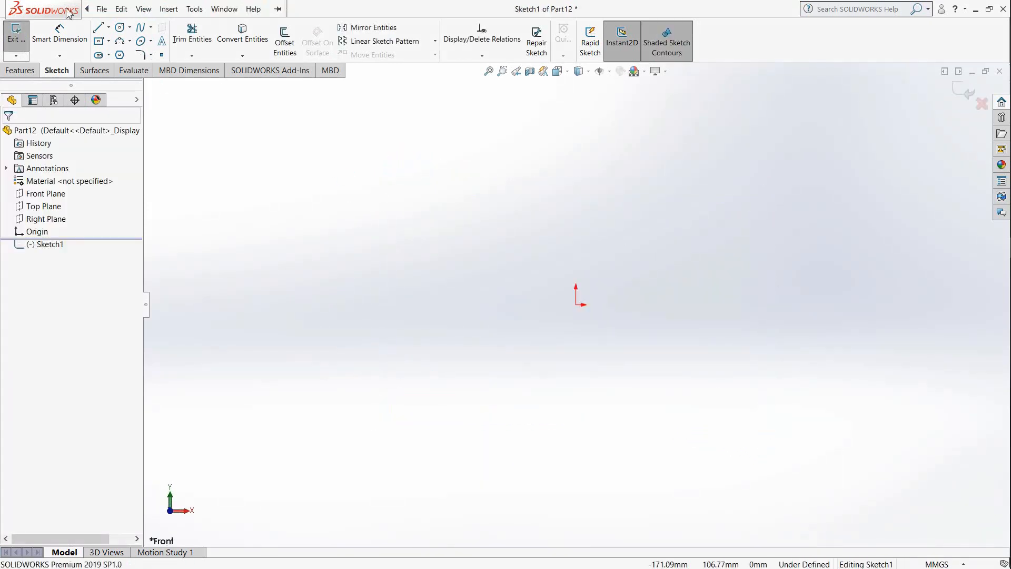
click(121, 28)
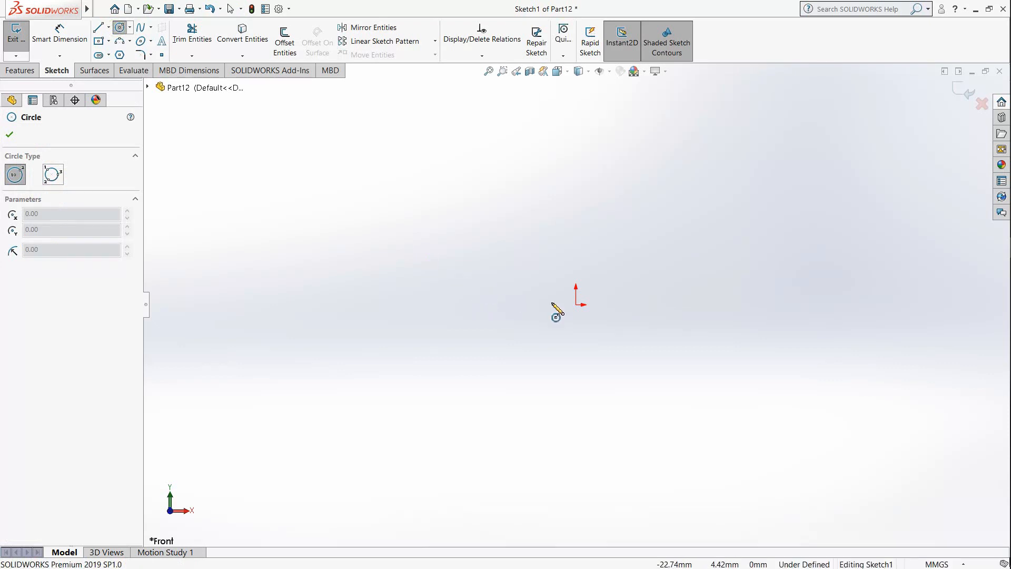
click(576, 304)
click(682, 403)
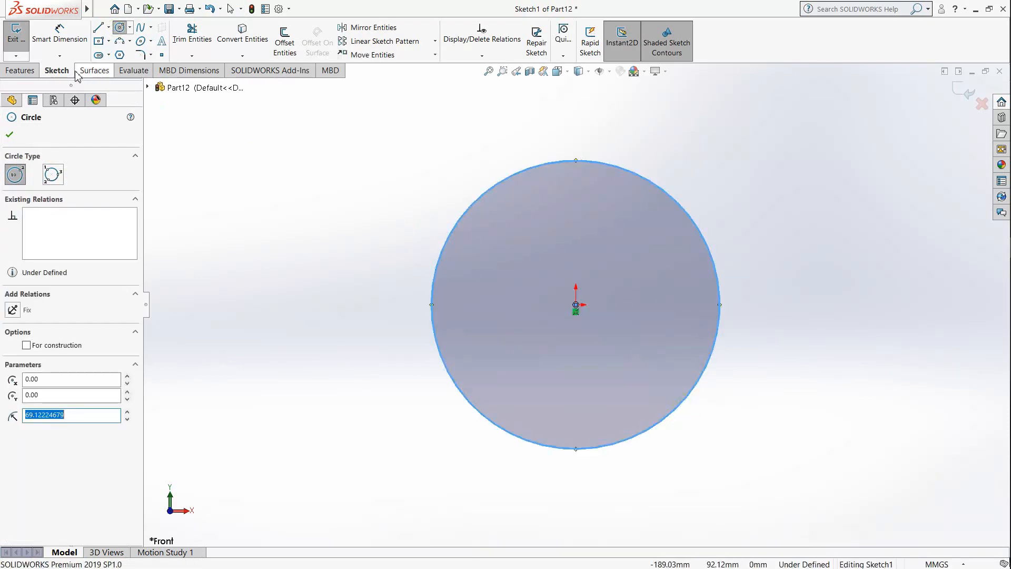
key(Escape)
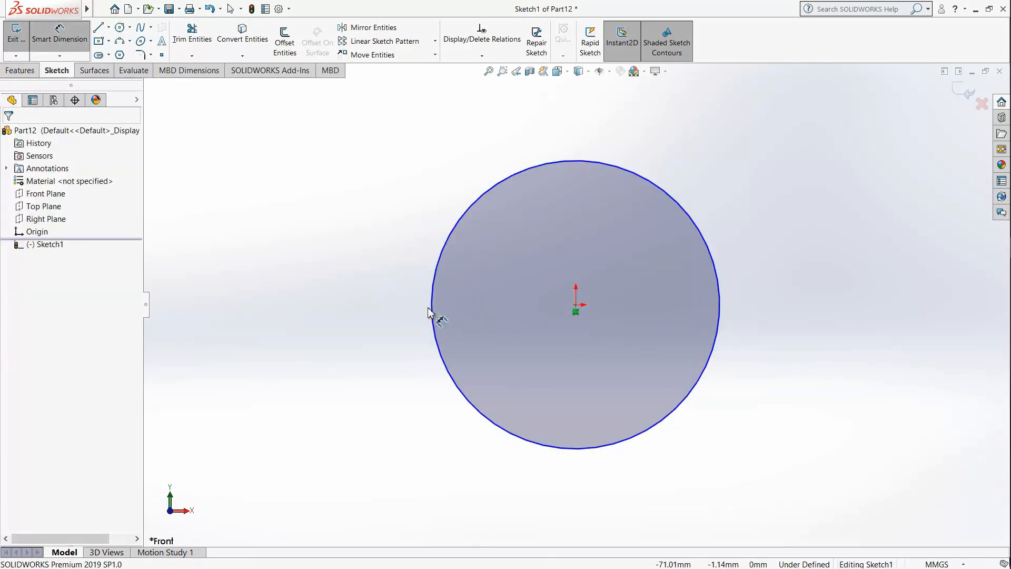
Step: Dimension the circle's diameter, keeping its drawn size
click(430, 305)
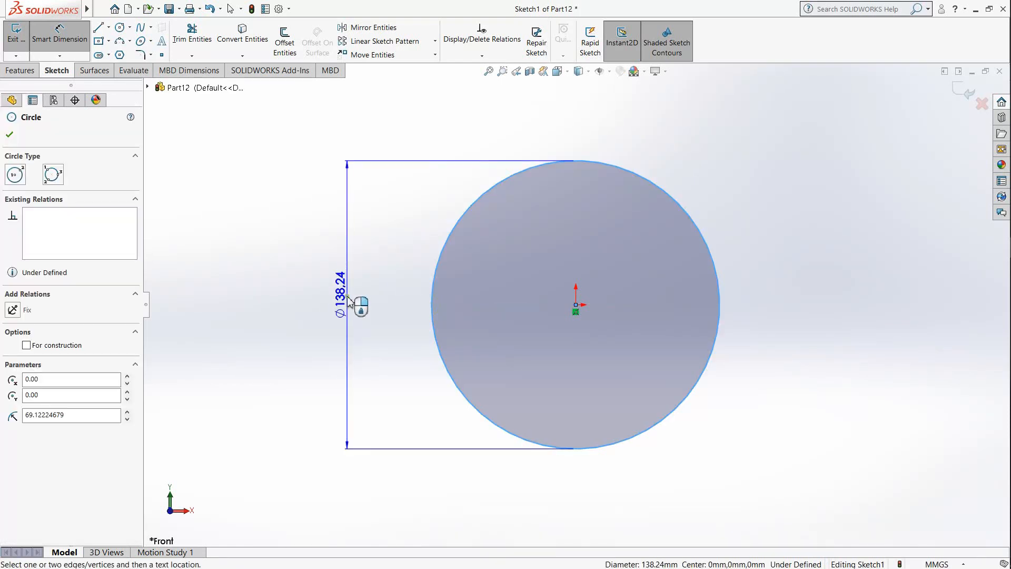
click(352, 299)
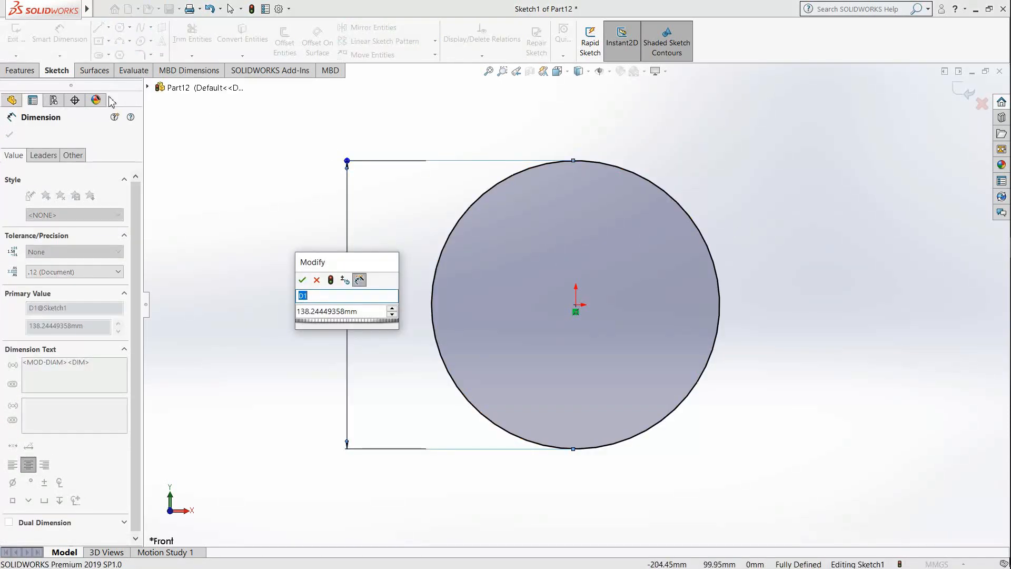
key(Tab)
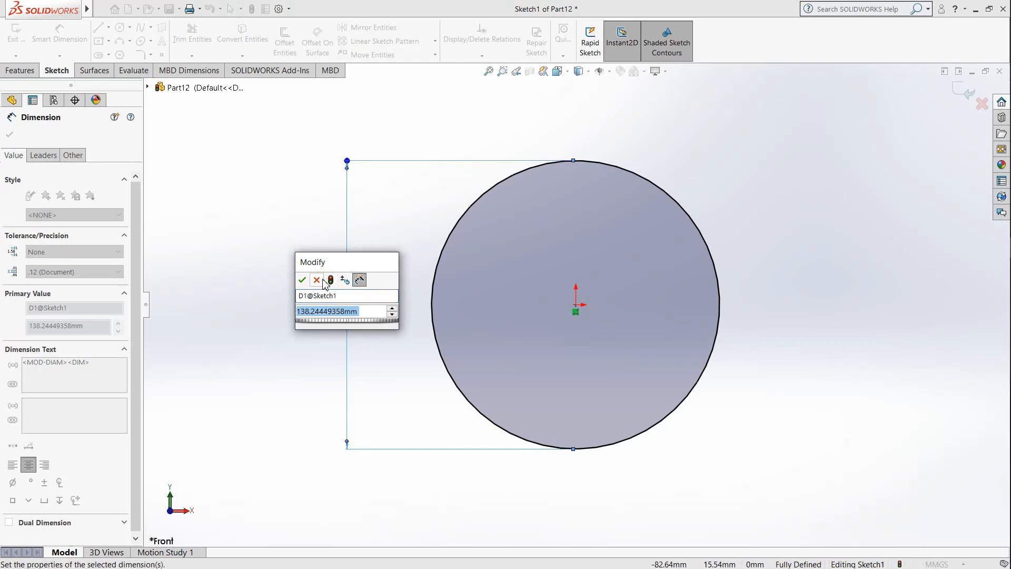
key(Return)
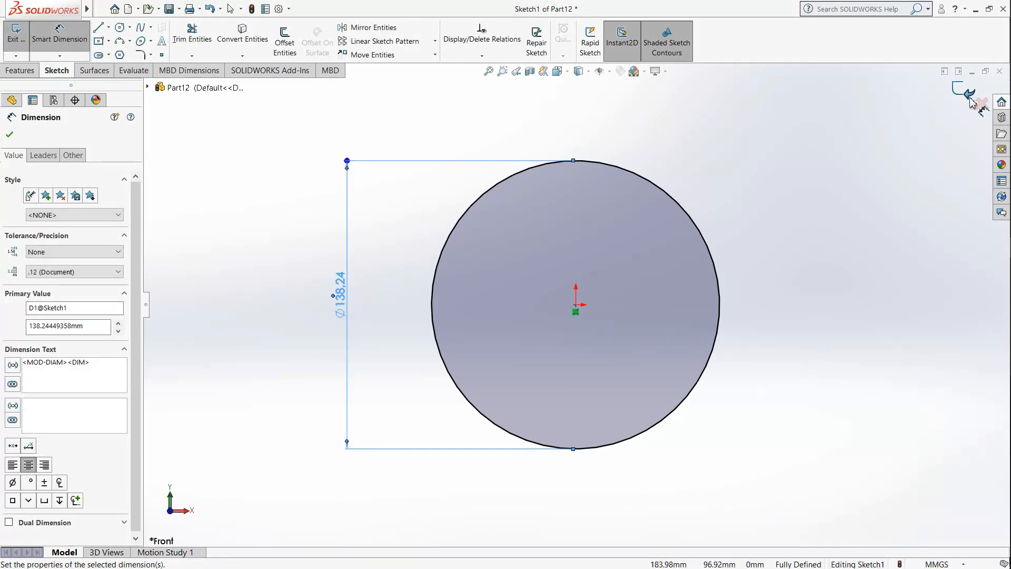
click(9, 134)
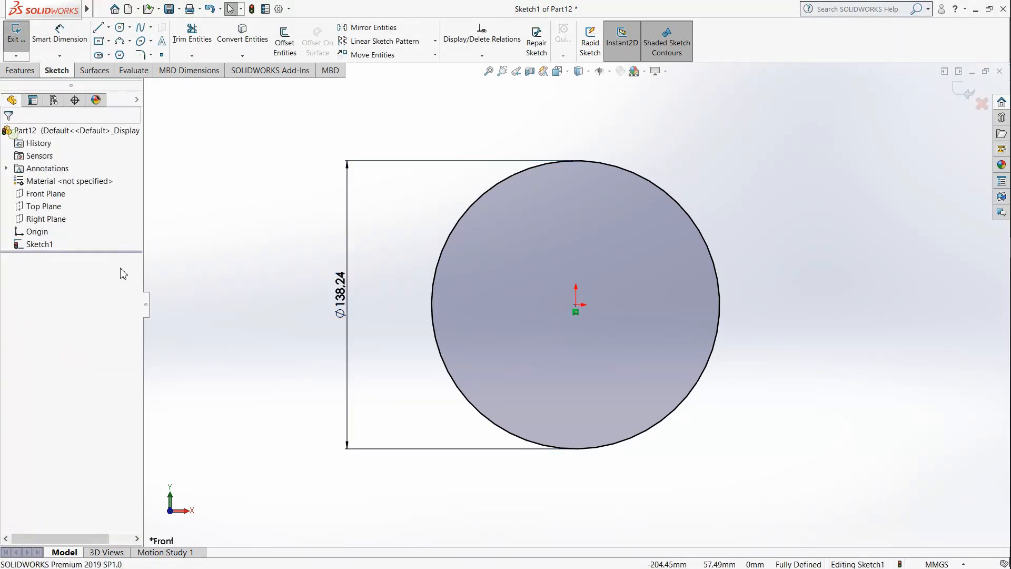
Step: Exit the circle sketch and delete it from the part
right_click(42, 246)
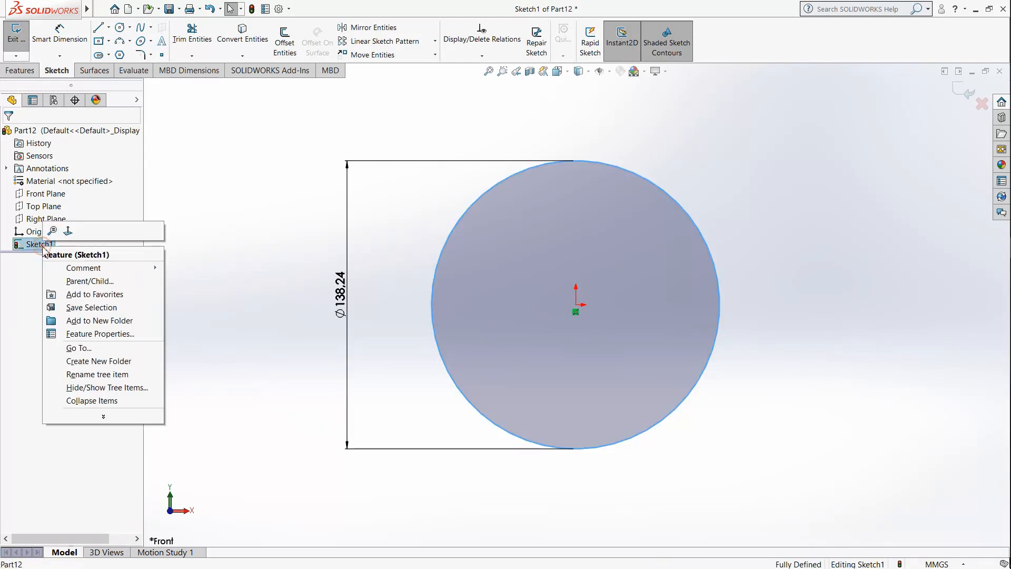
click(228, 184)
click(19, 37)
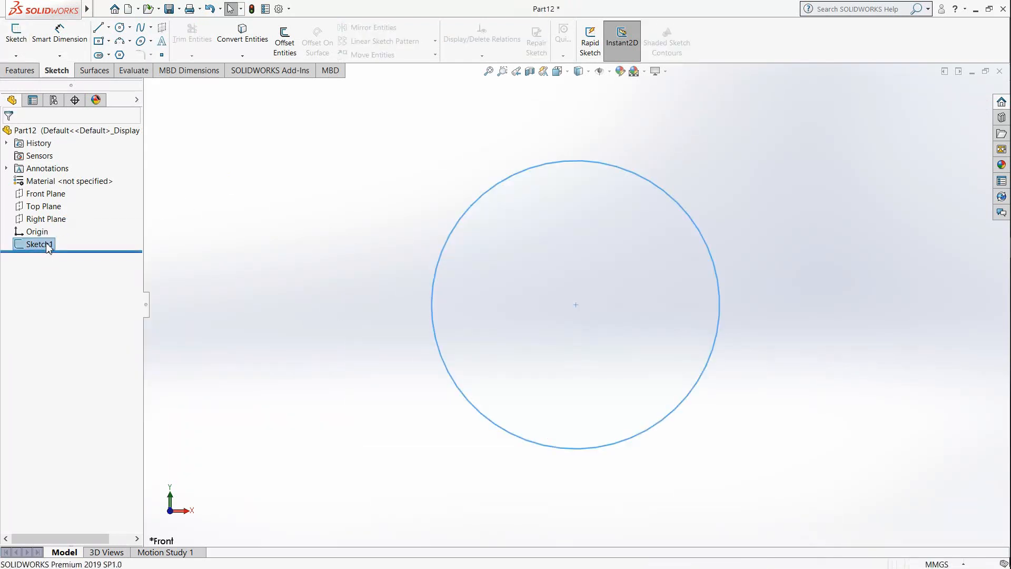
right_click(48, 247)
click(79, 302)
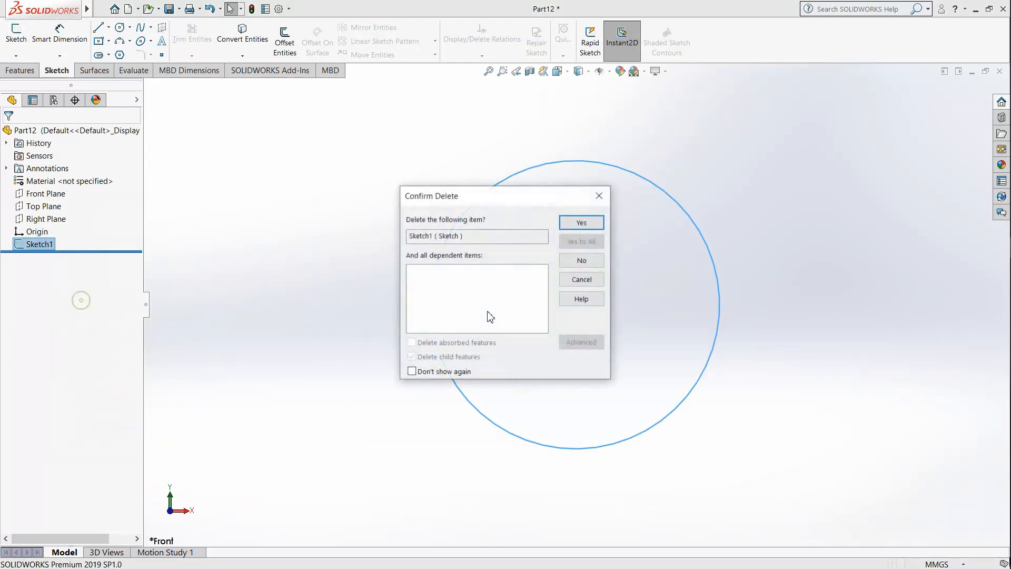
click(568, 224)
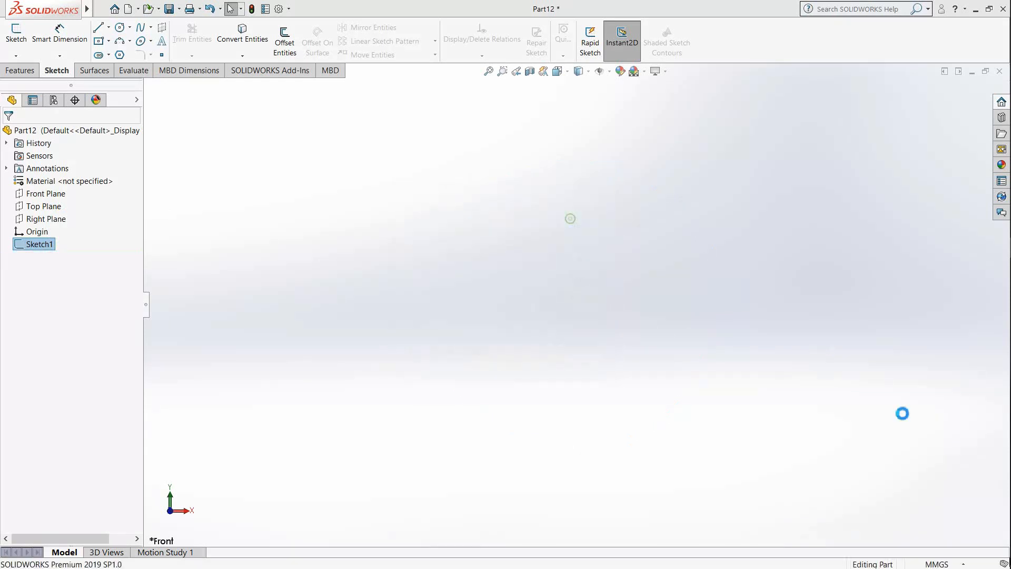
Step: Set the document units to IPS and sketch a circle about 5.34 in in diameter on the Front Plane, centred on the origin
click(937, 564)
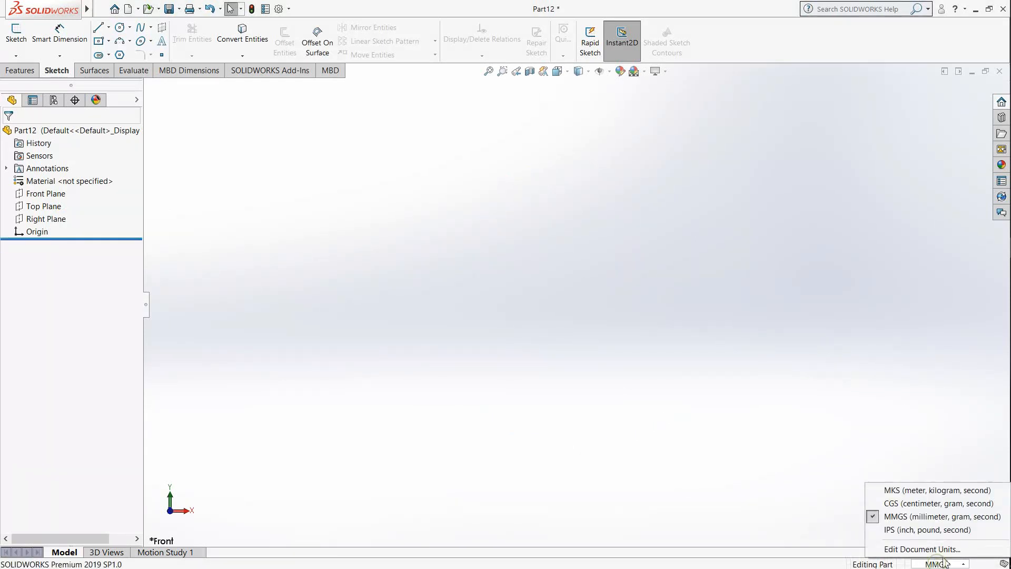
click(917, 529)
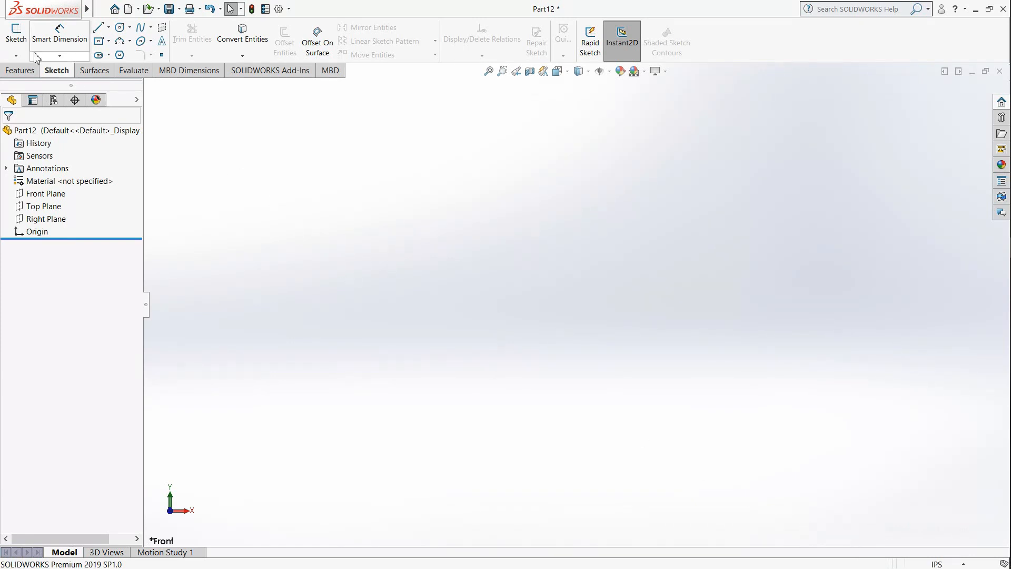
click(15, 32)
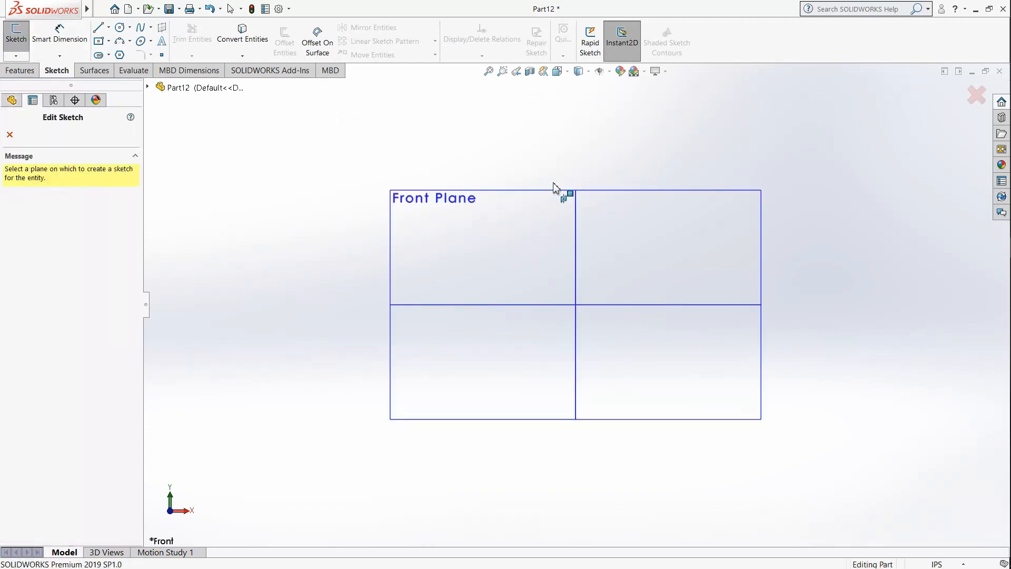
click(527, 208)
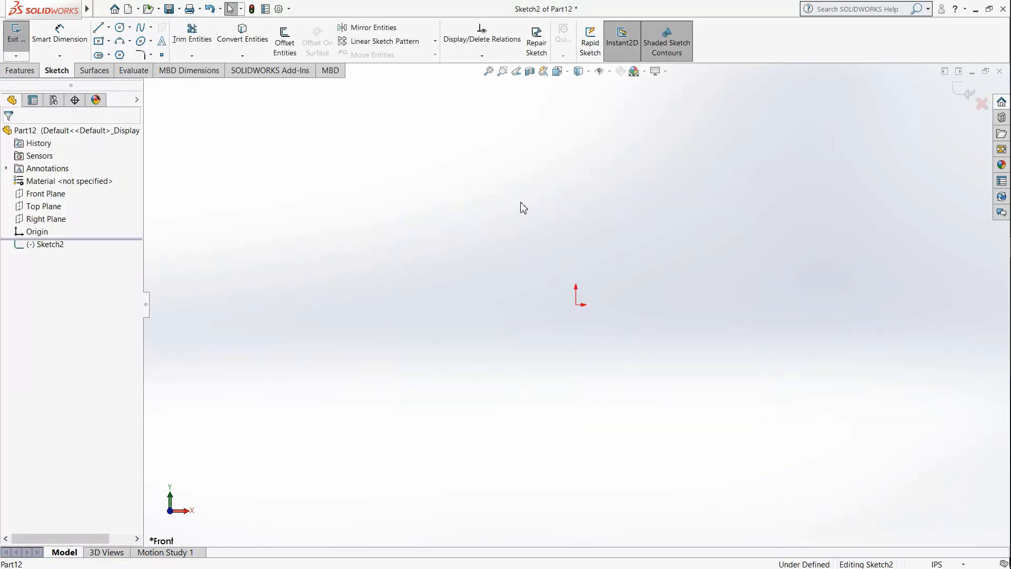
click(120, 27)
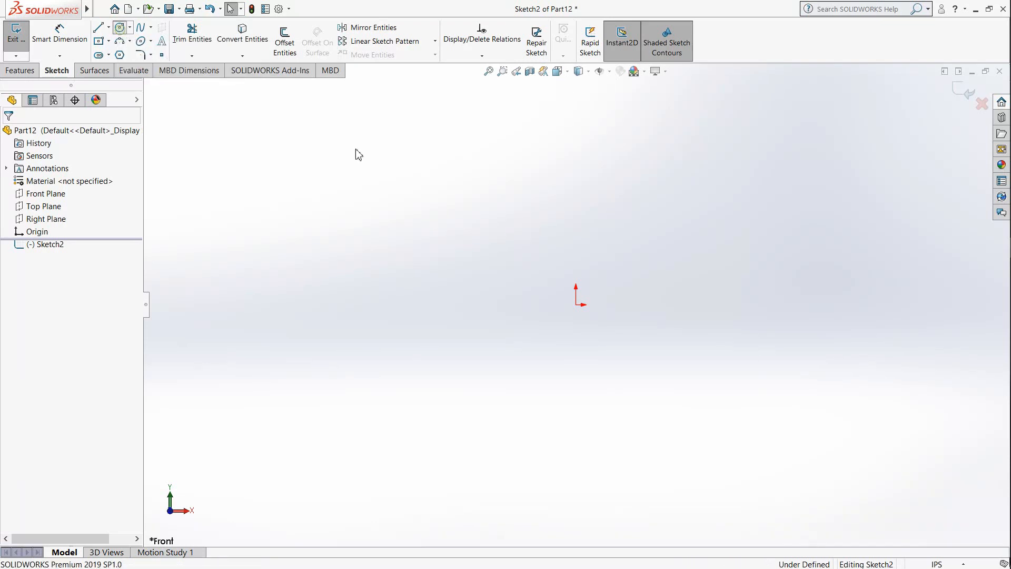
click(577, 304)
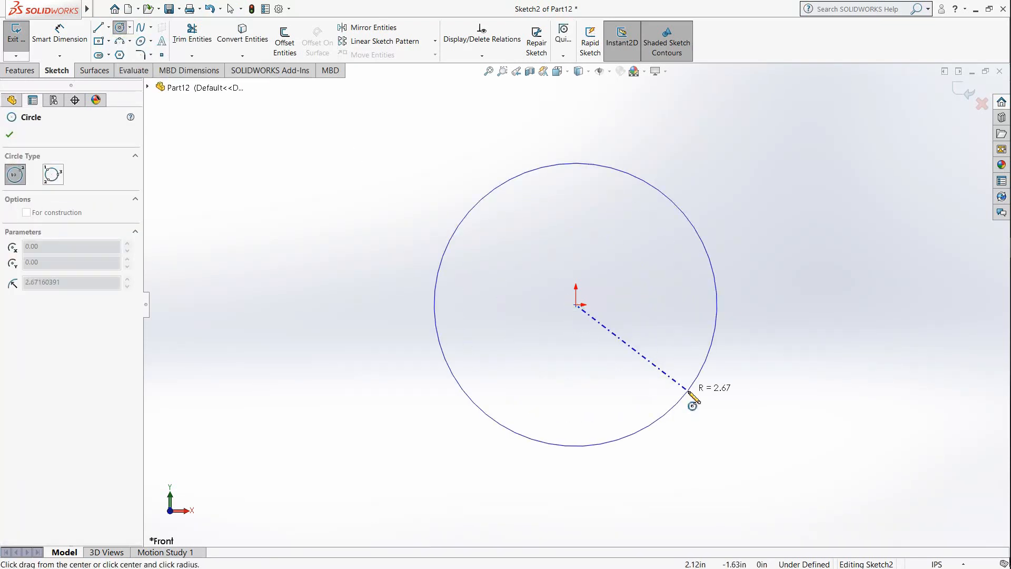
click(687, 396)
Step: Dimension the circle's diameter as 5 in
click(66, 39)
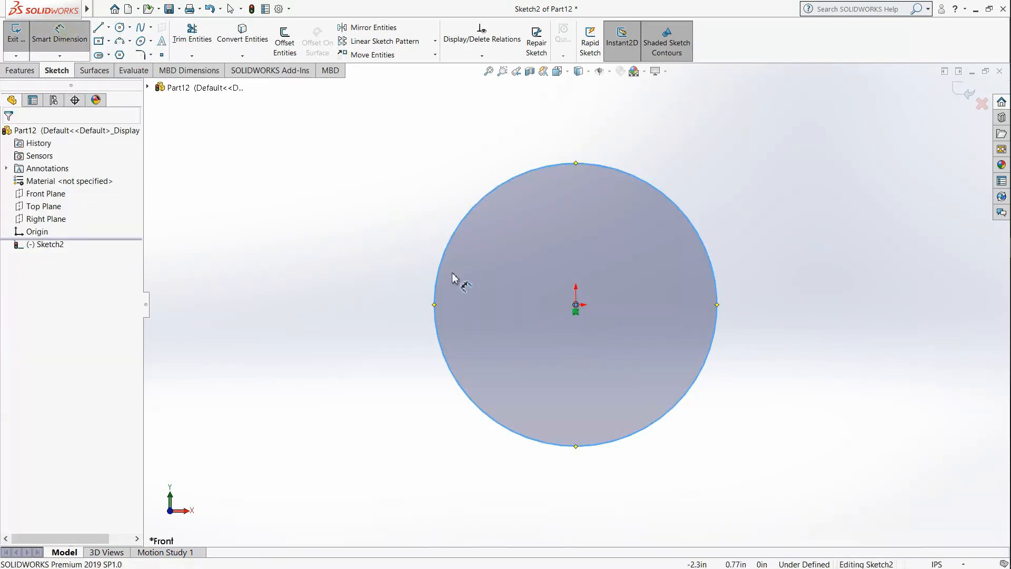
click(435, 295)
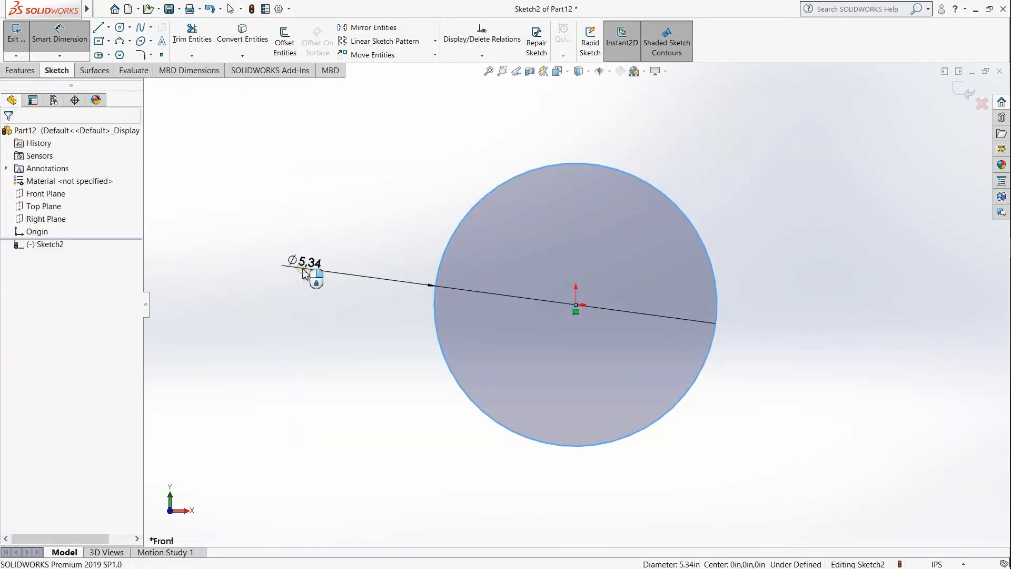
click(304, 269)
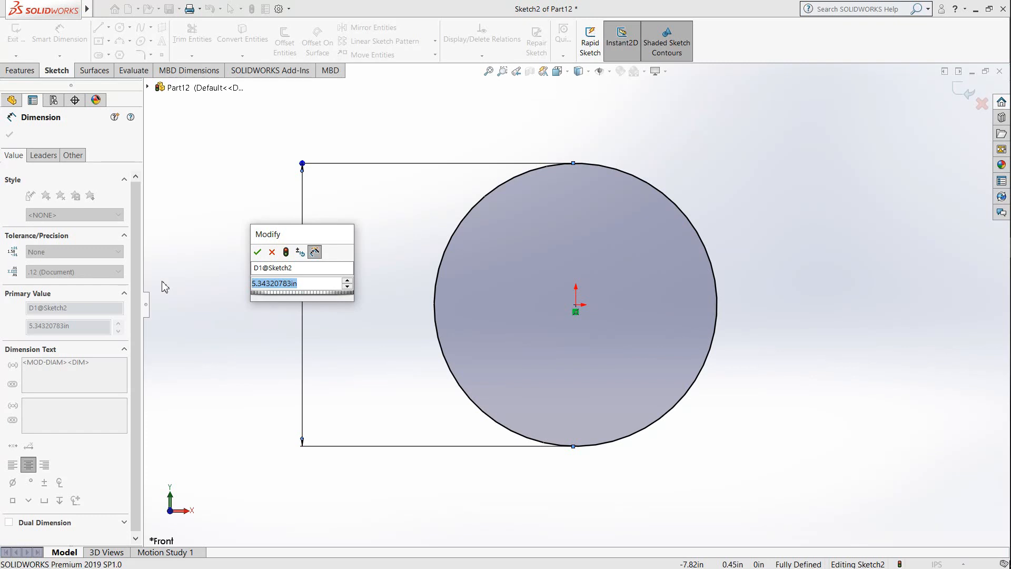
text(5)
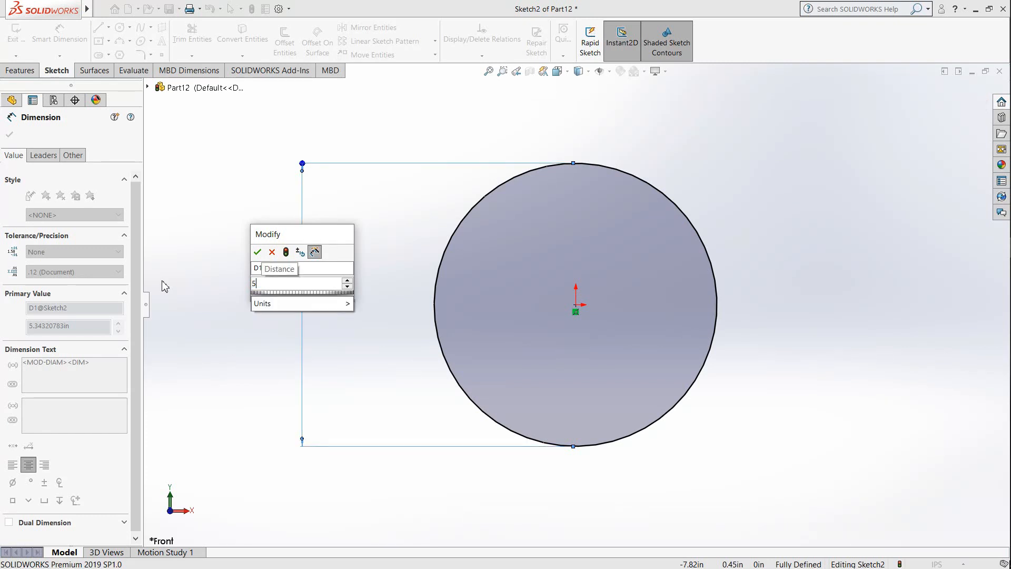
key(Return)
click(261, 366)
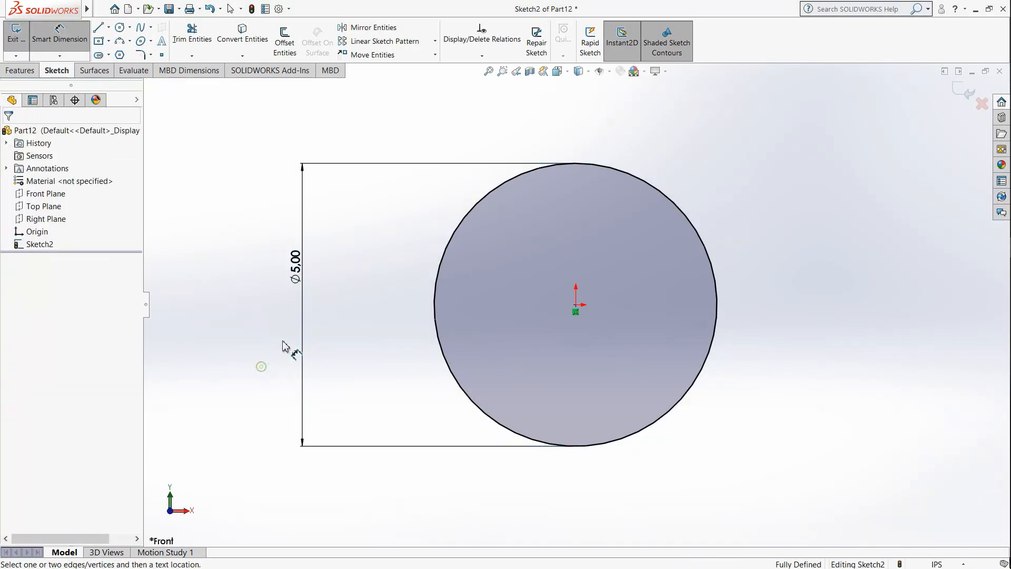
Step: Extrude the circle as a blind boss 0.875 in deep to form the disc
click(20, 70)
click(23, 42)
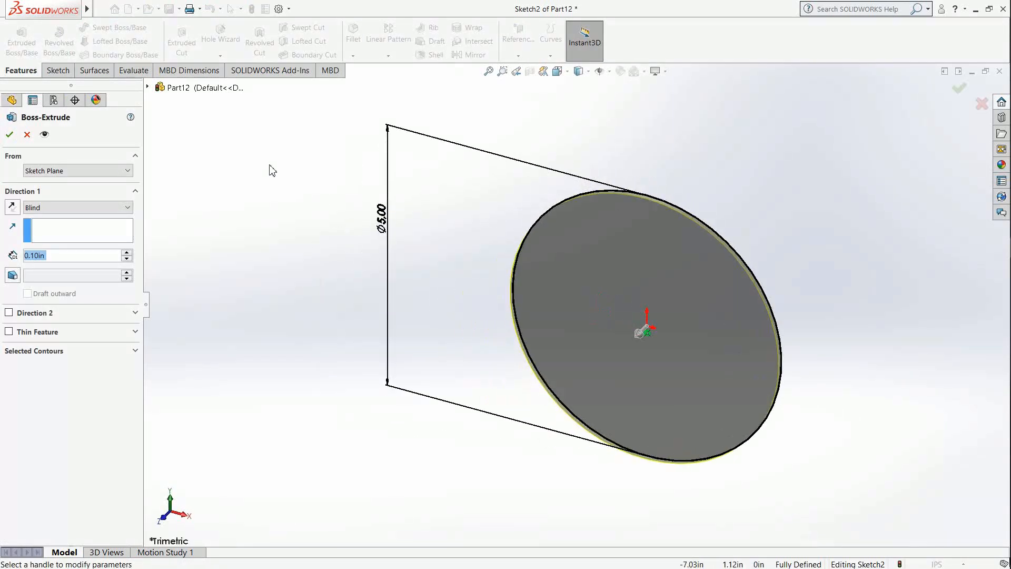
double_click(69, 256)
text(0.875)
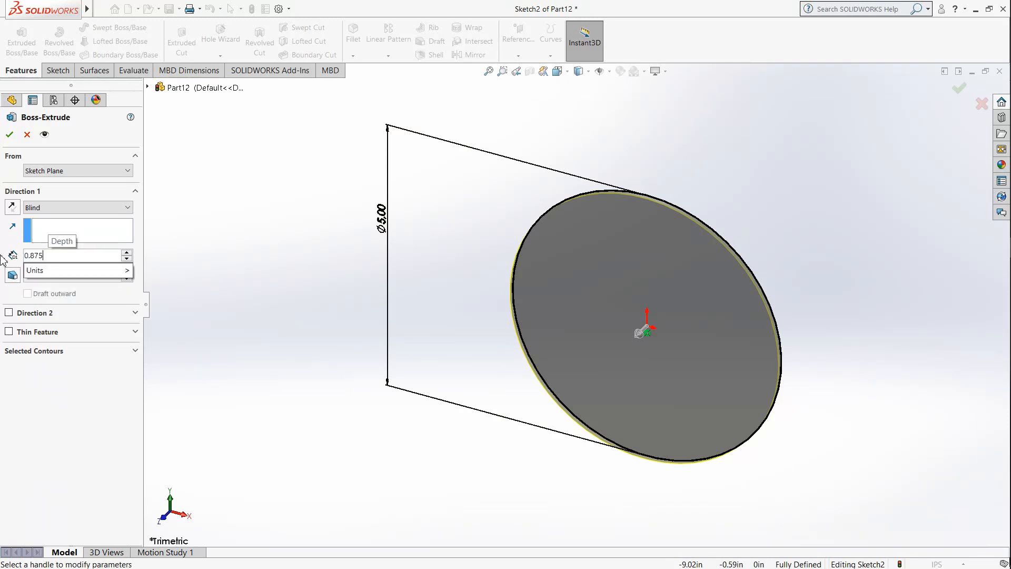
key(Return)
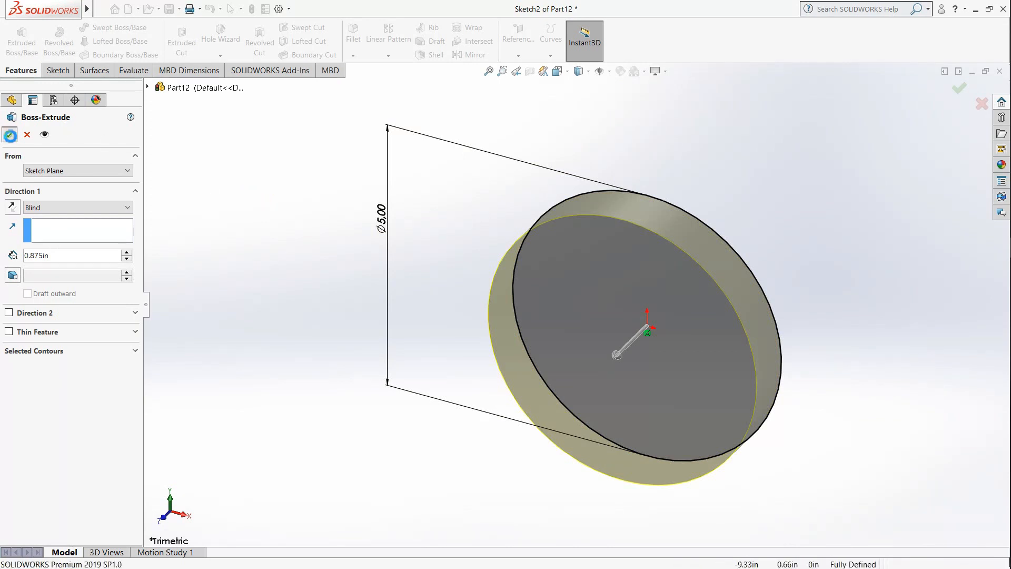
click(10, 135)
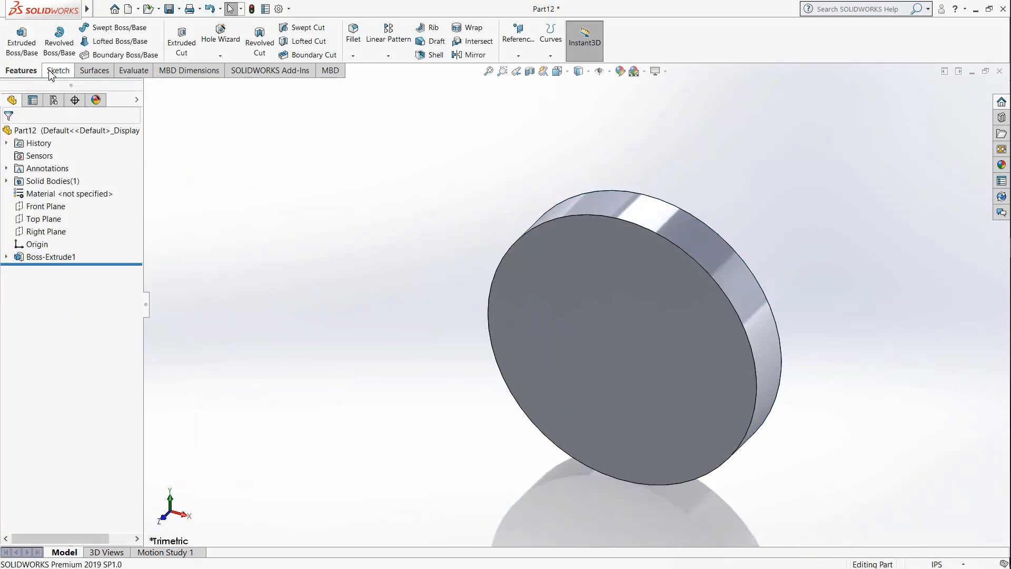
Step: Sketch a circle about 3.97 in in diameter on the disc's front face, centred on the origin
click(56, 70)
click(16, 36)
click(645, 315)
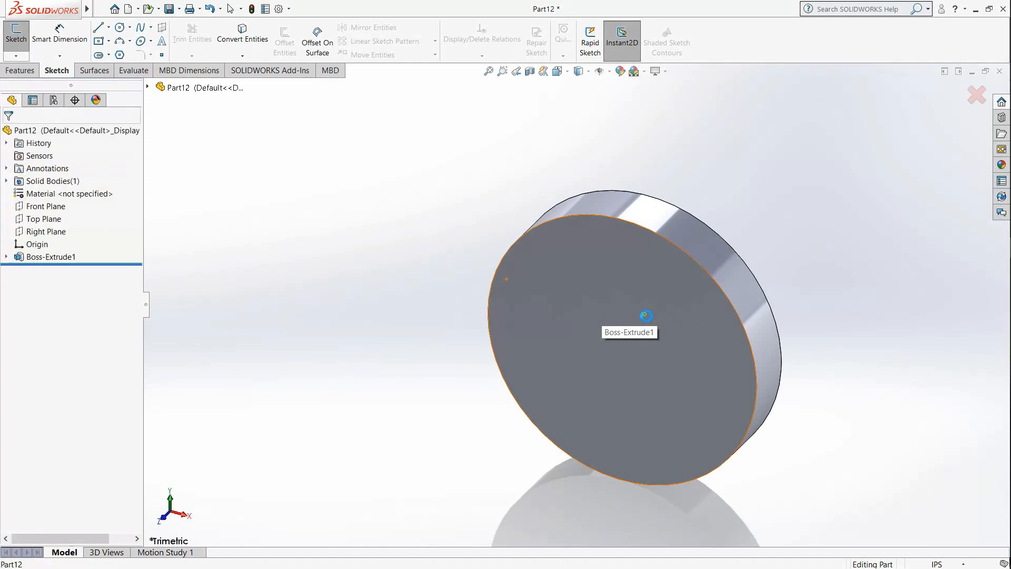
click(558, 71)
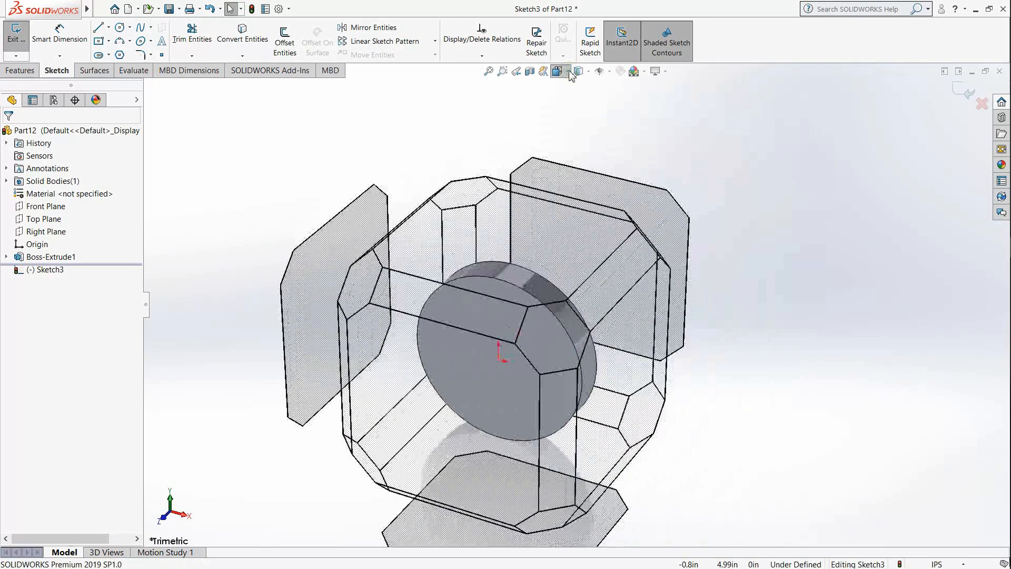
click(615, 97)
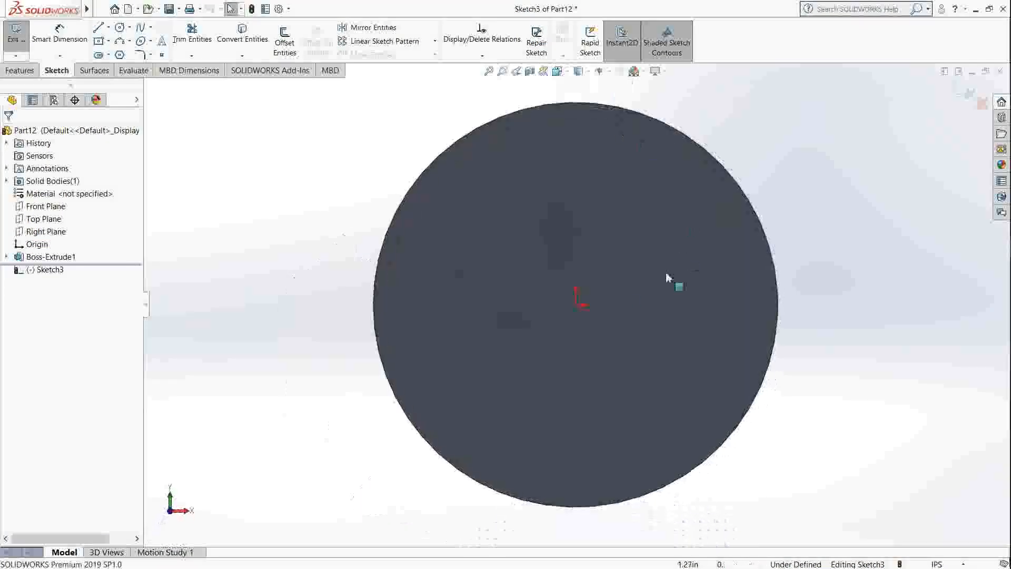
click(120, 27)
click(576, 306)
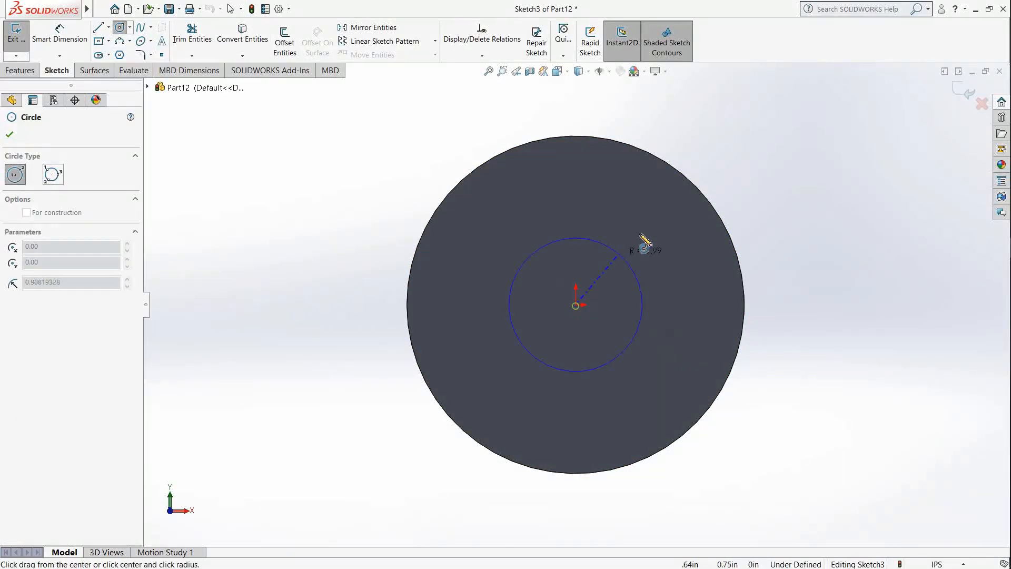
click(670, 212)
Step: Dimension the new circle's diameter as 0.425 in
click(60, 35)
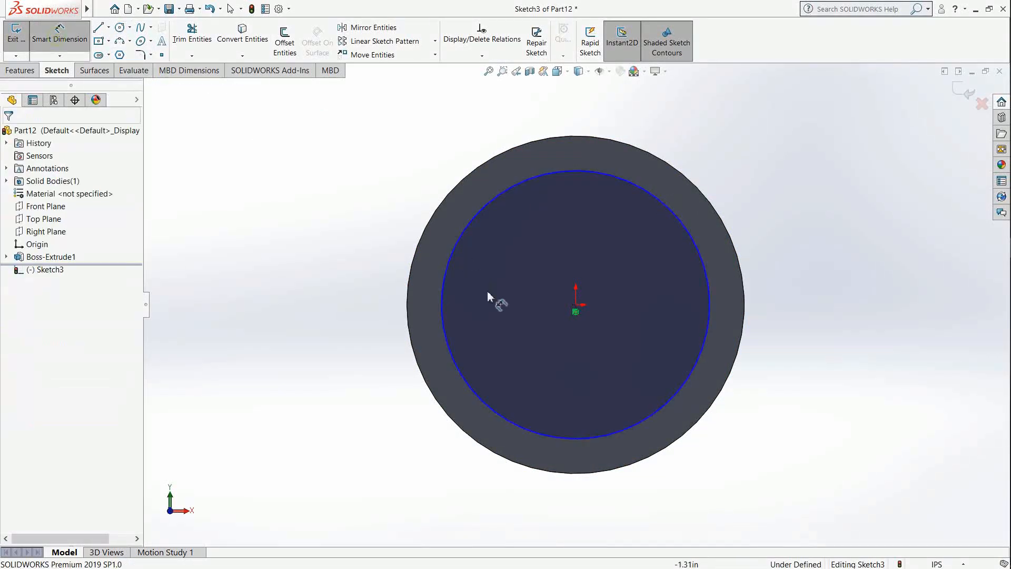
click(443, 314)
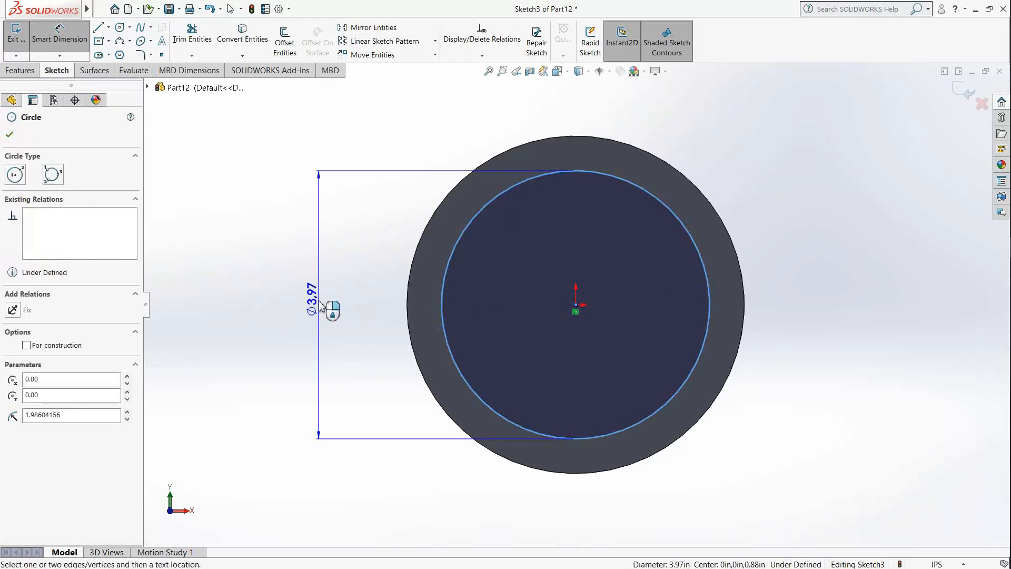
click(319, 304)
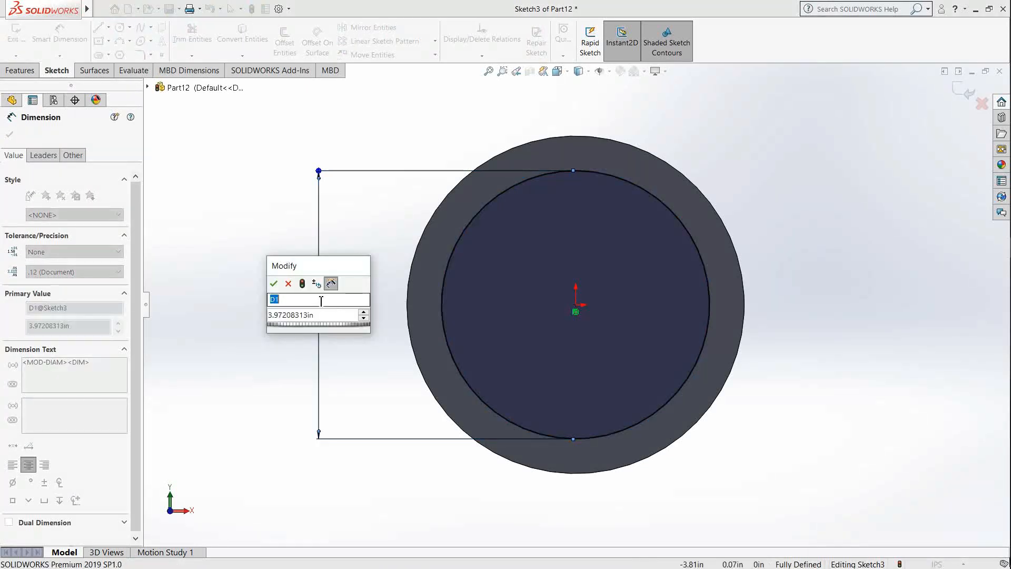
key(Tab)
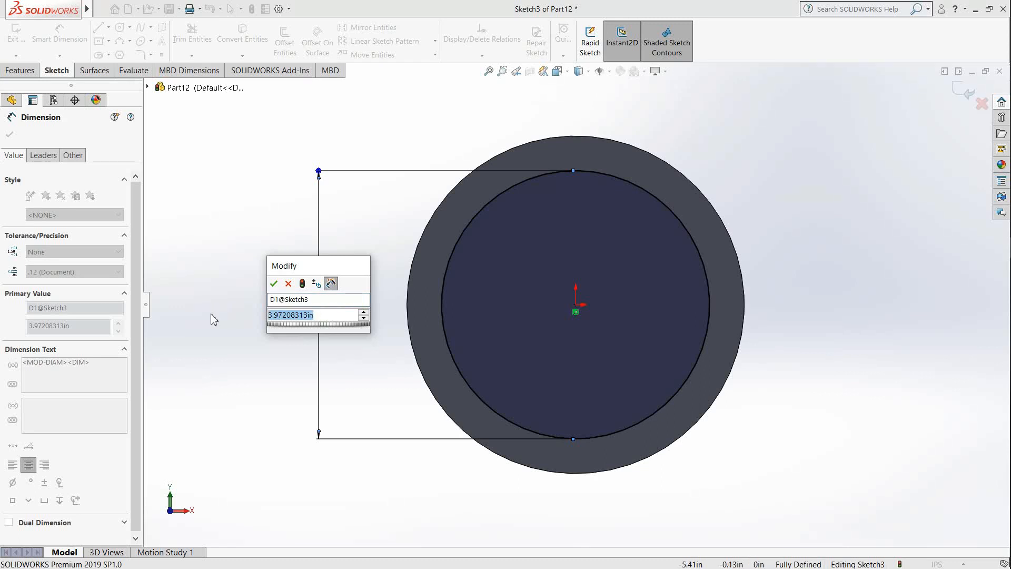
text(0.4)
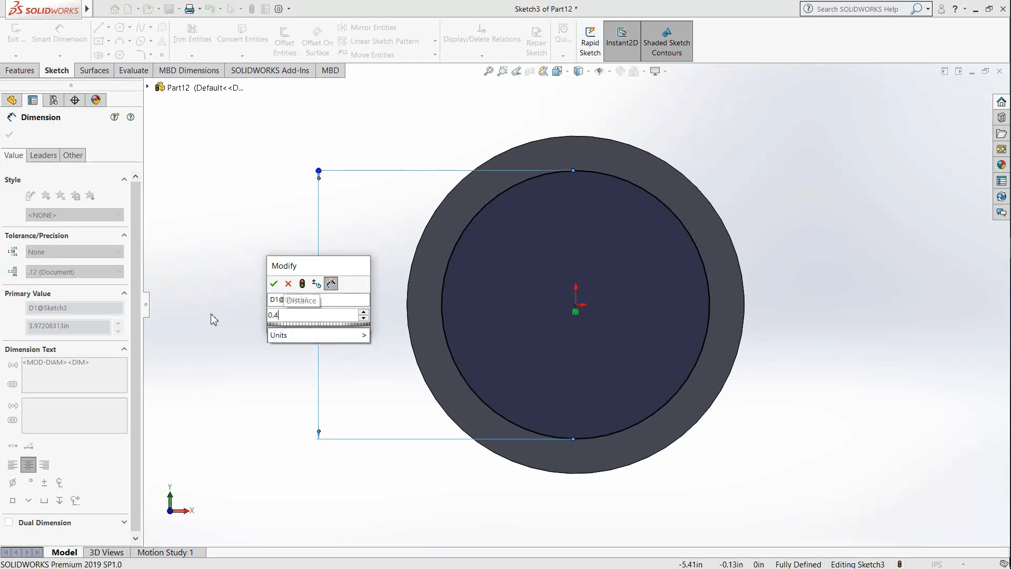
text(25)
key(Return)
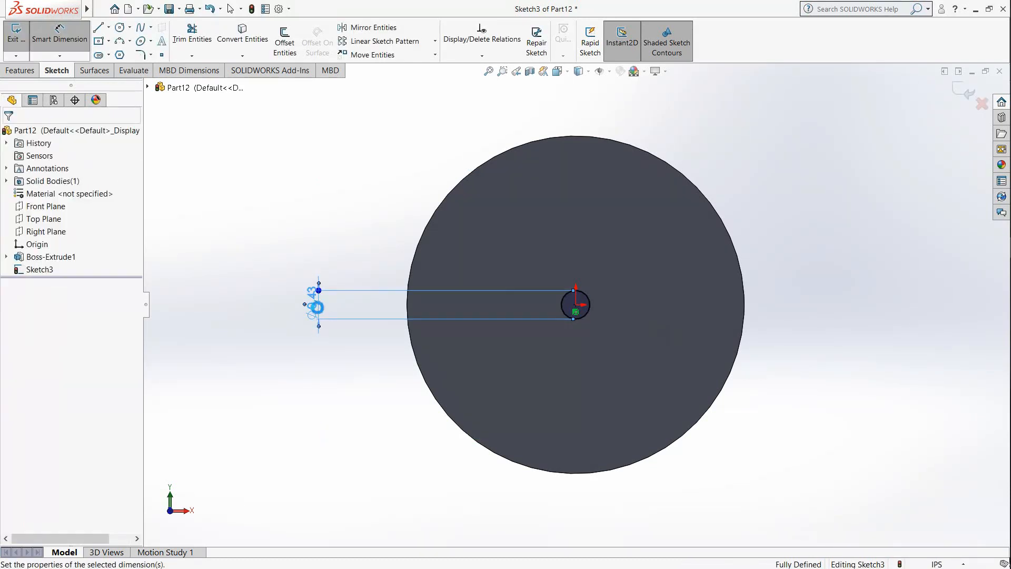
Step: Set the circle's diameter dimension to 4.25 in and finish dimensioning
double_click(316, 311)
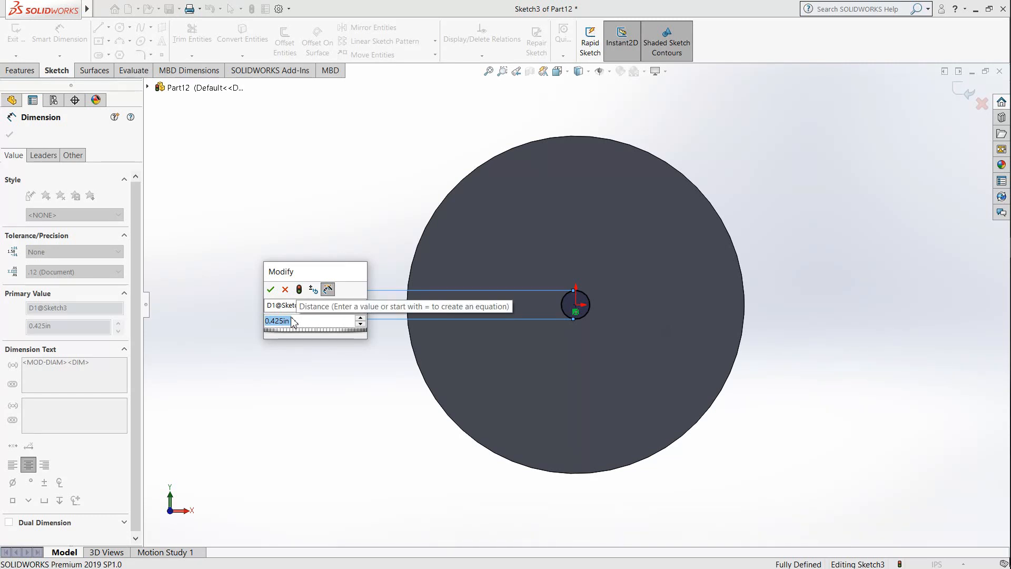
text(=)
text(4)
text(.25)
key(Return)
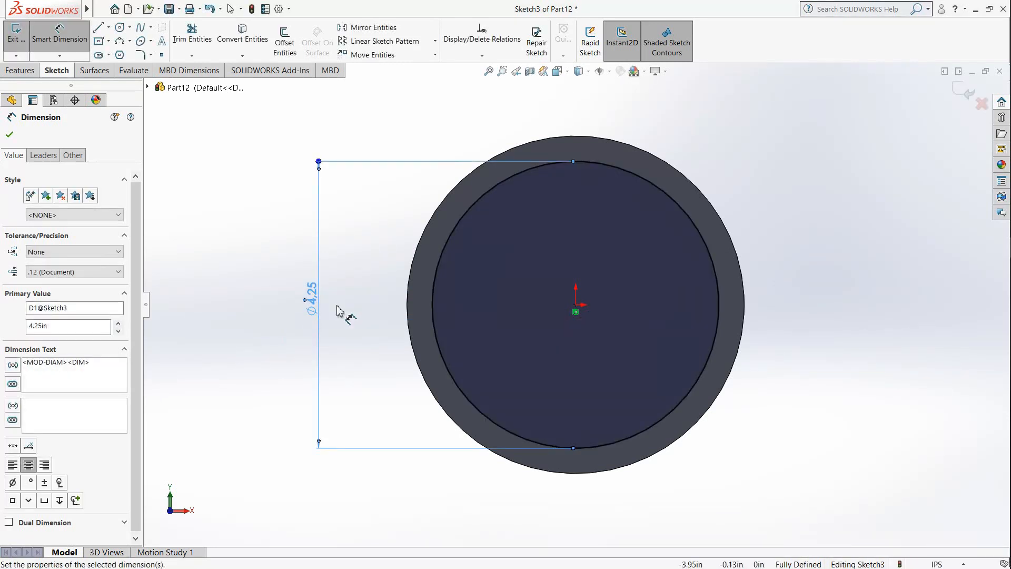
click(223, 199)
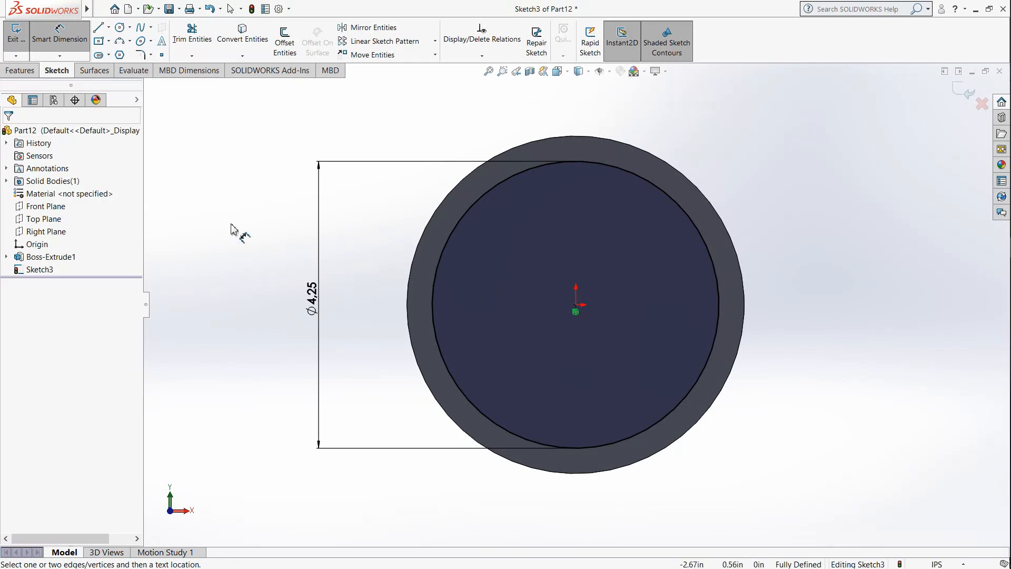
key(Escape)
Step: Make a blind extruded cut of the circle into the disc with a depth of 0.75/2 in (0.375 in)
middle_drag(593, 233, 567, 287)
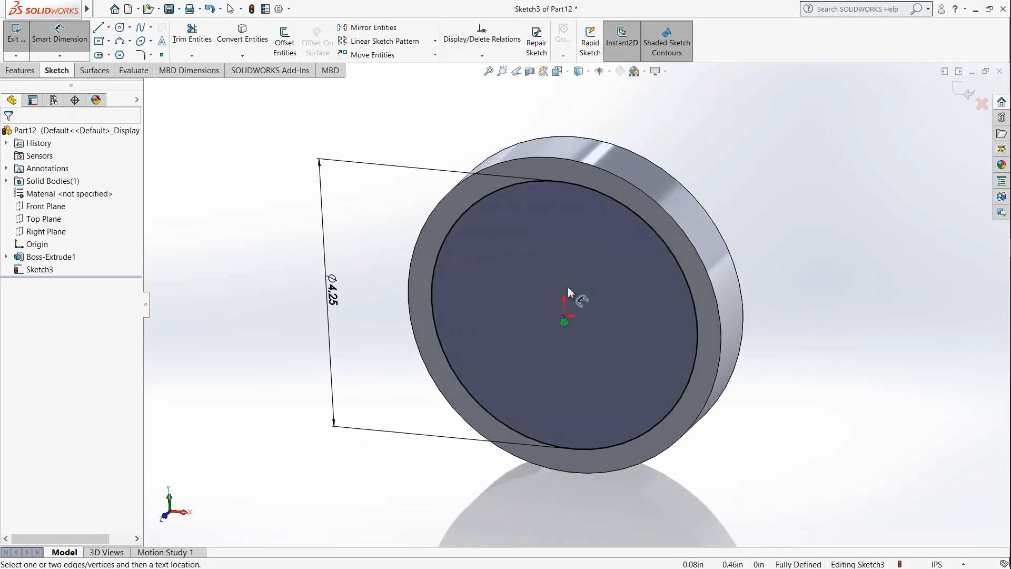
click(20, 70)
click(182, 42)
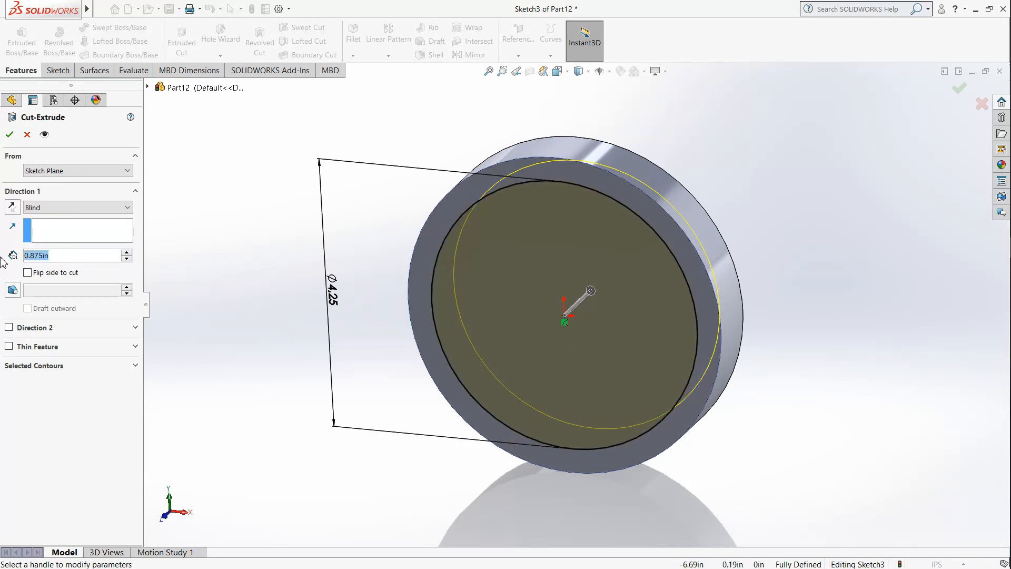
text(0.)
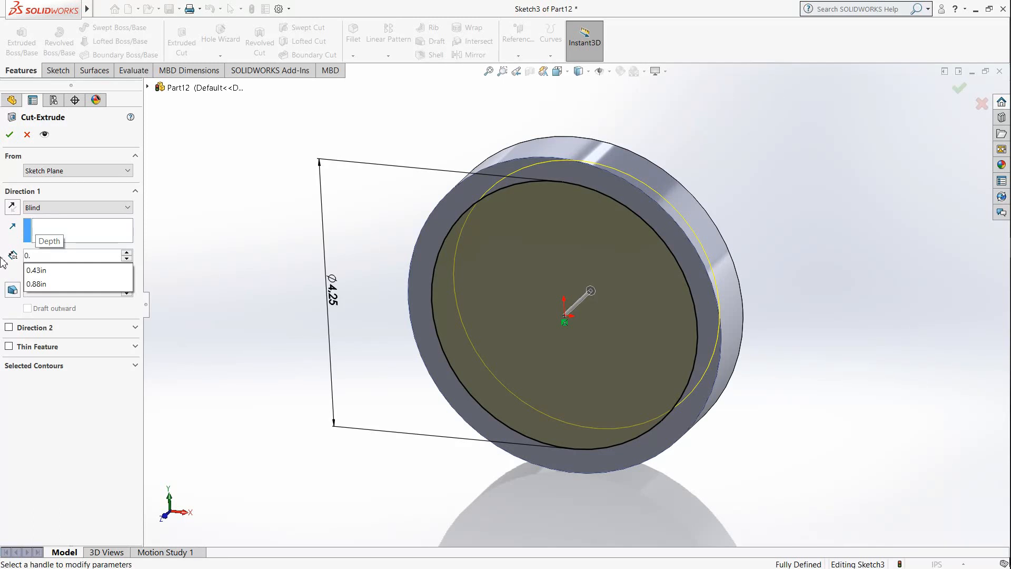
text(75)
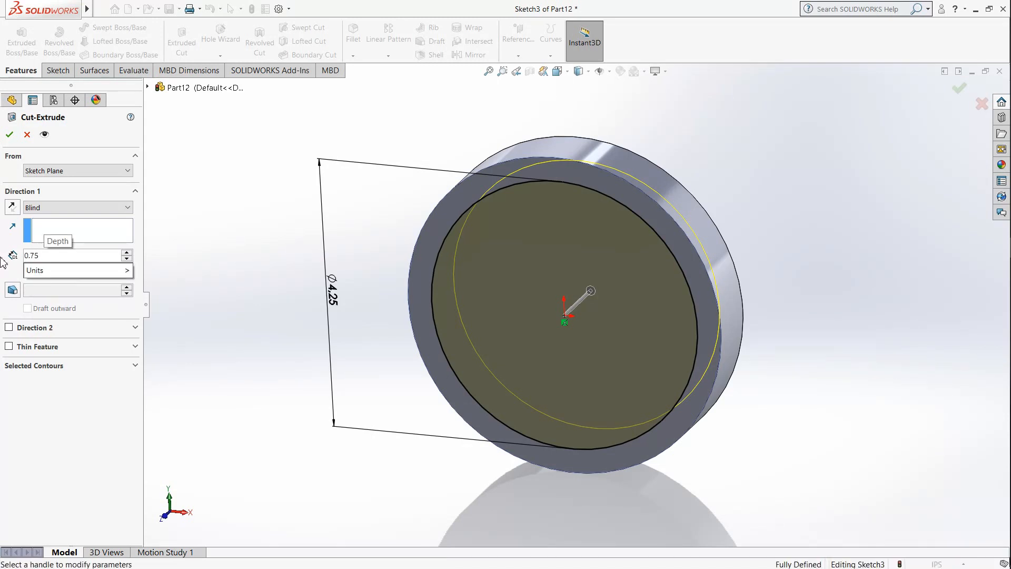
text(;)
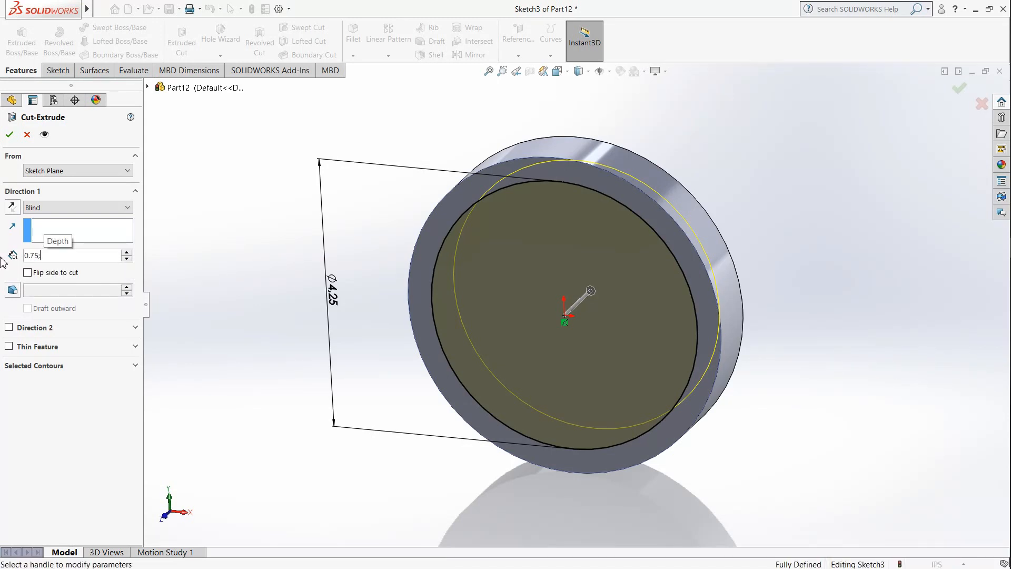
key(BackSpace)
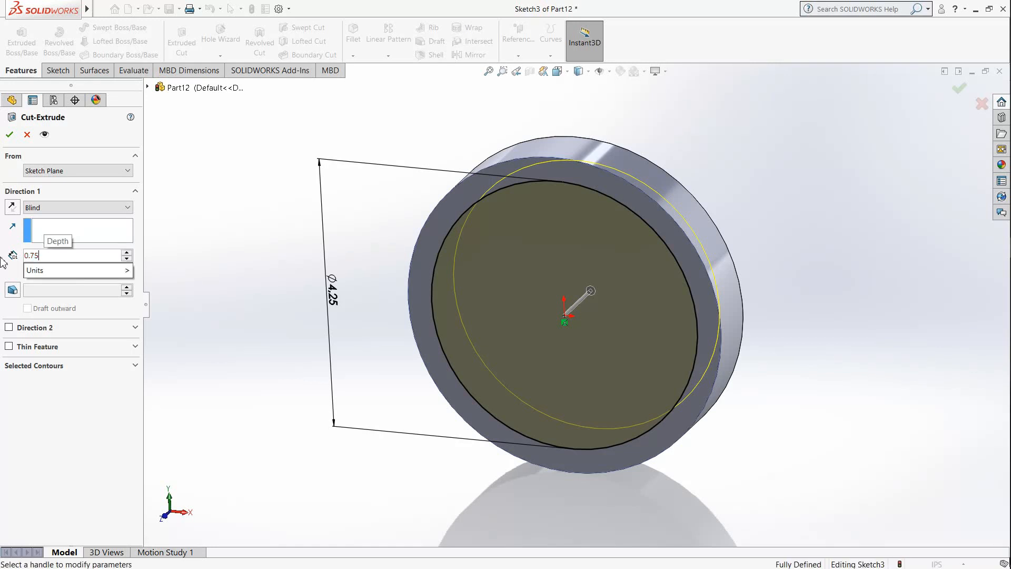
text(;2)
key(BackSpace)
key(BackSpace)
text(/2)
key(Return)
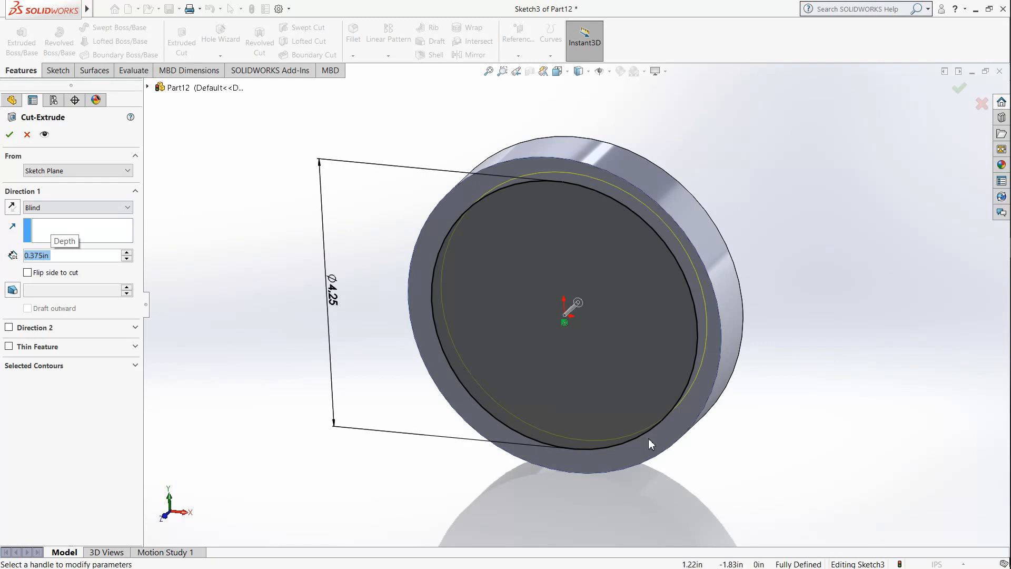
middle_drag(624, 362, 650, 327)
mouse_move(662, 360)
middle_down()
mouse_move(592, 411)
mouse_move(623, 370)
mouse_move(653, 363)
middle_up()
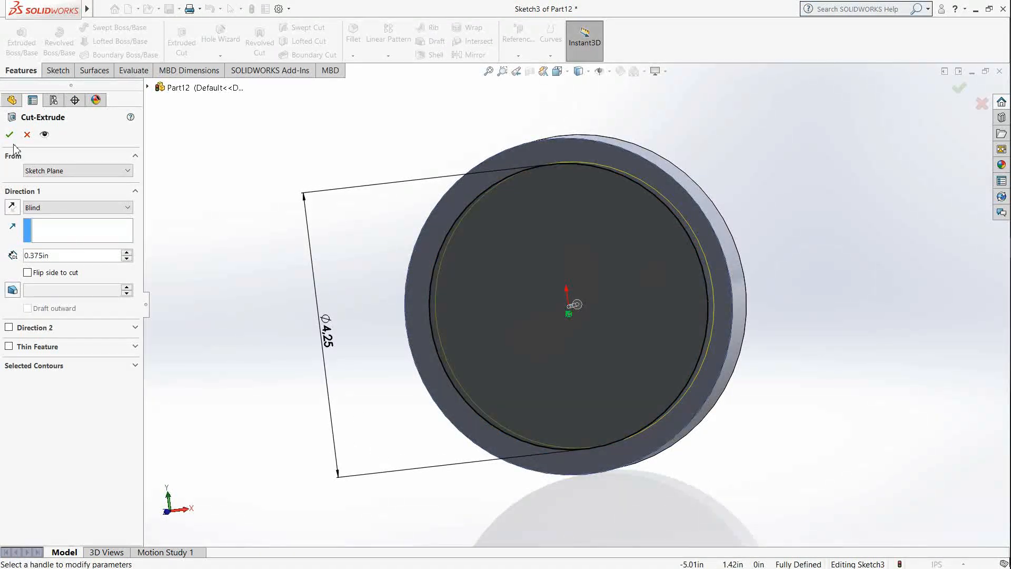
click(9, 135)
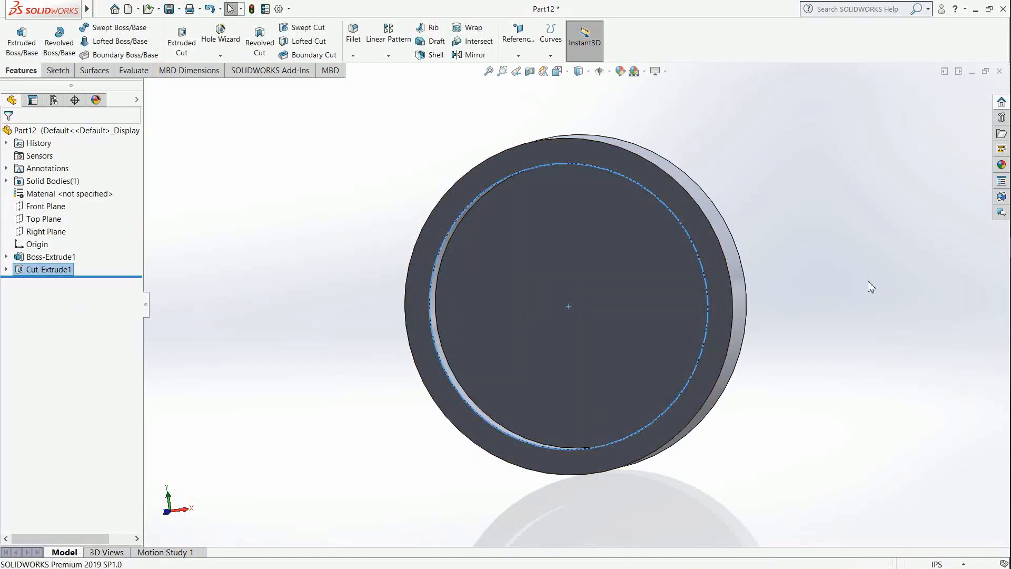
click(869, 282)
Step: Sketch a centre rectangle about 1.75 in wide and 1.35 in high on the recess floor, centred on the origin
middle_drag(869, 280, 719, 436)
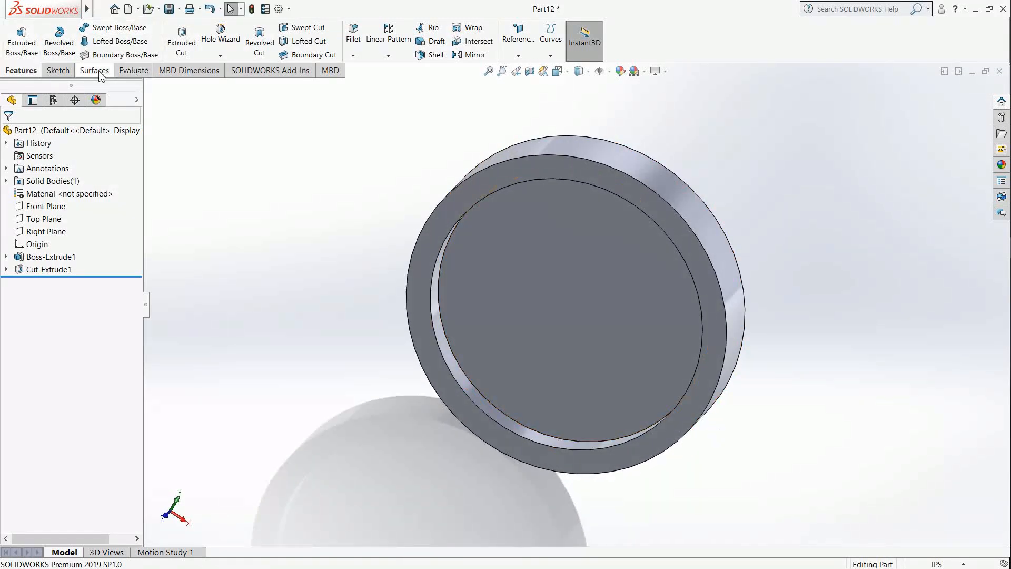
click(57, 70)
click(17, 35)
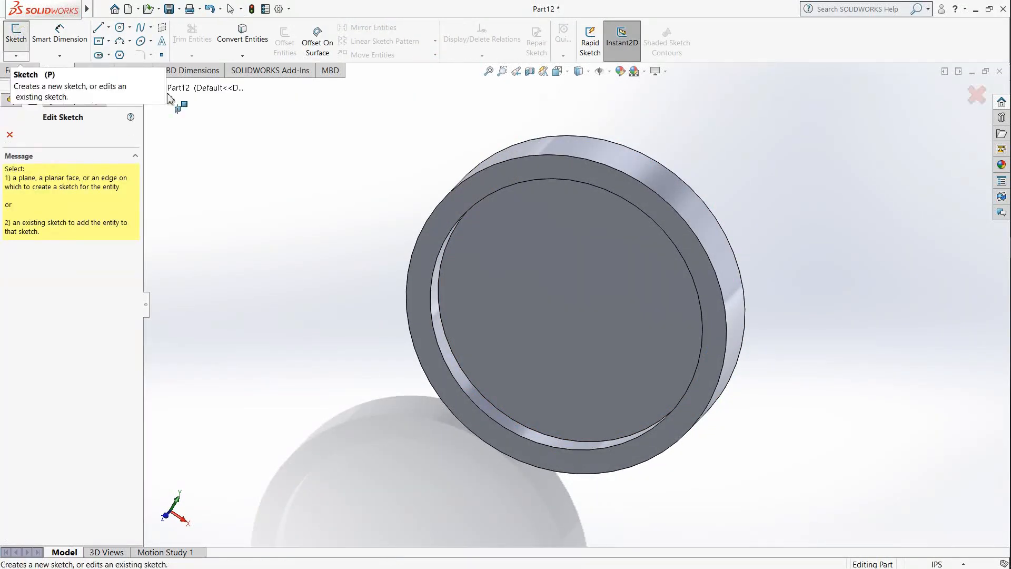
click(535, 260)
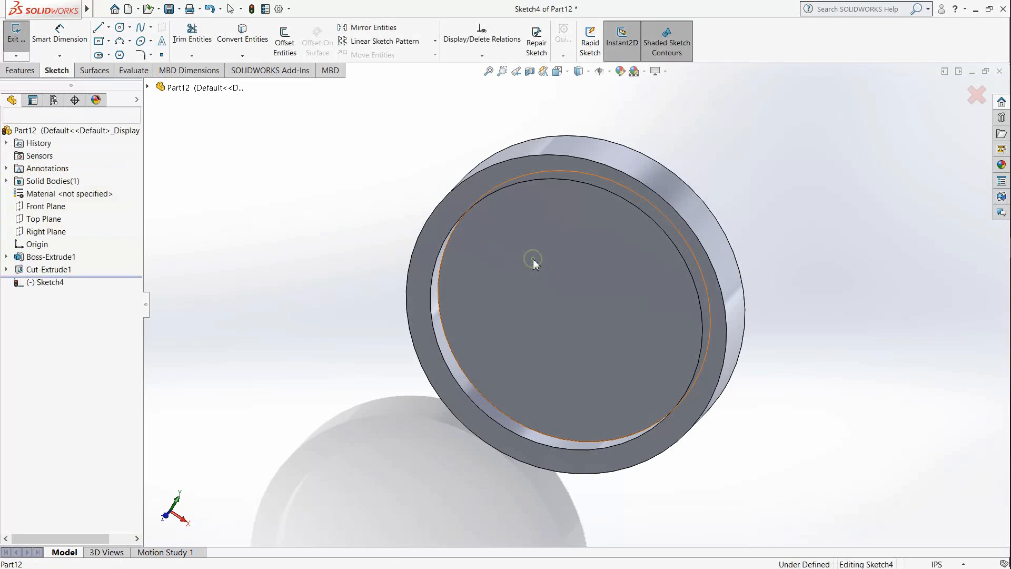
click(557, 72)
click(447, 390)
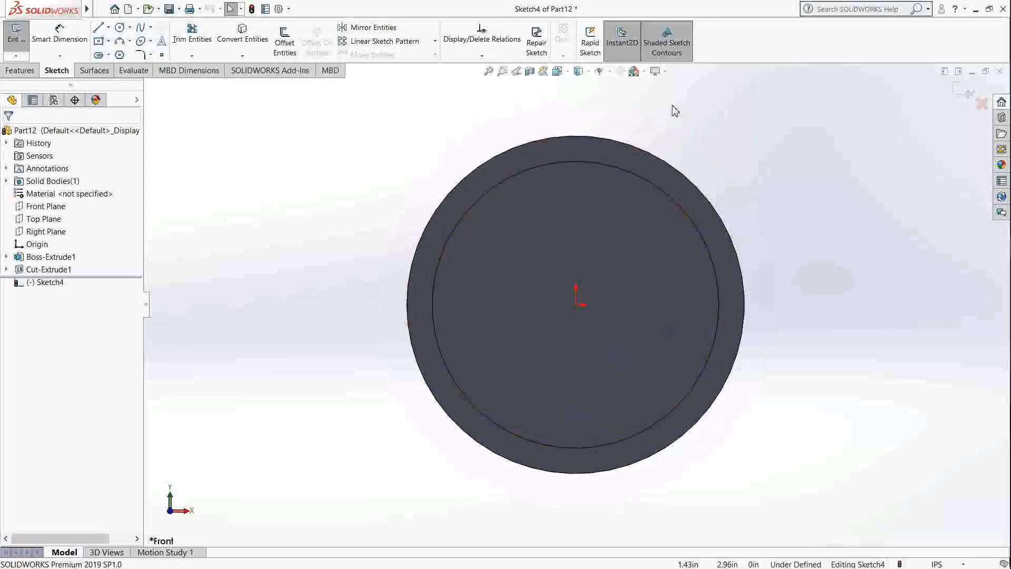
scroll(672, 106, down, 1)
scroll(637, 338, up, 1)
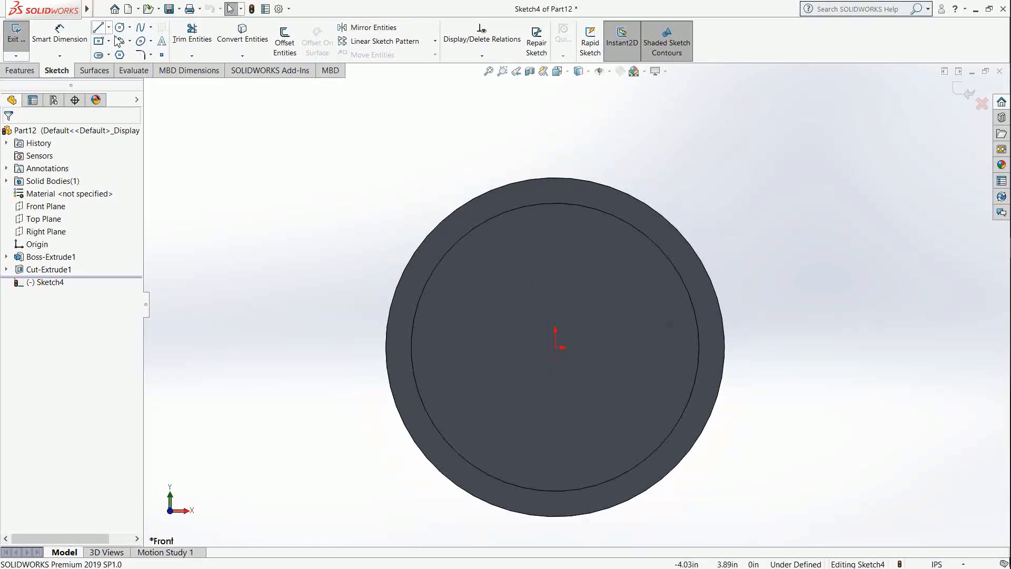
click(99, 44)
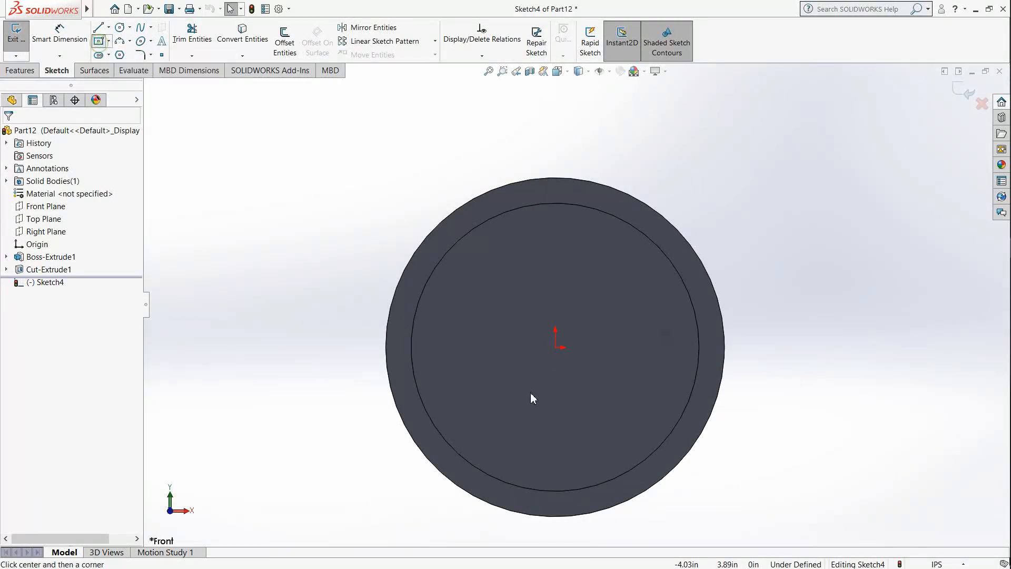
click(556, 348)
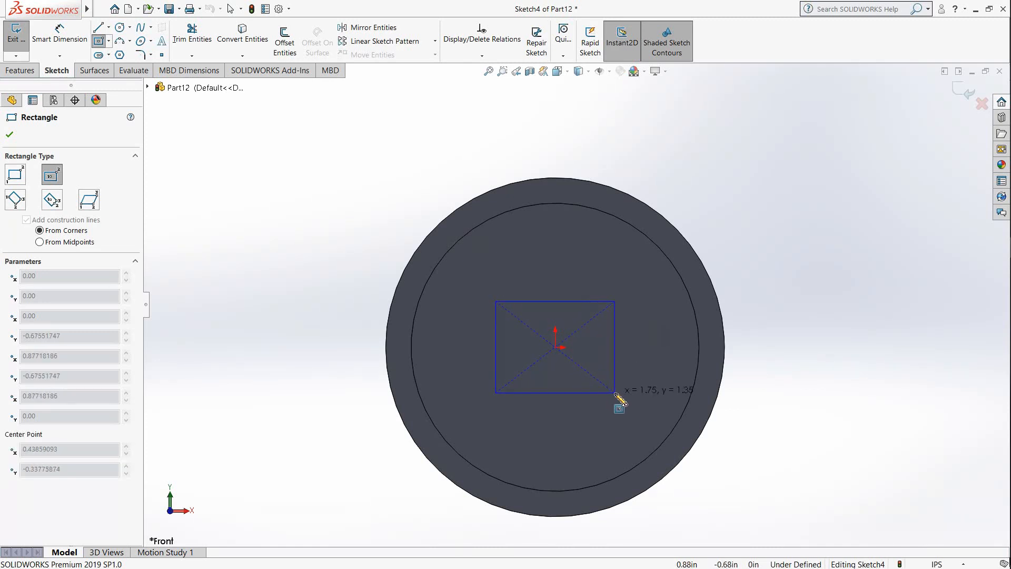
click(615, 392)
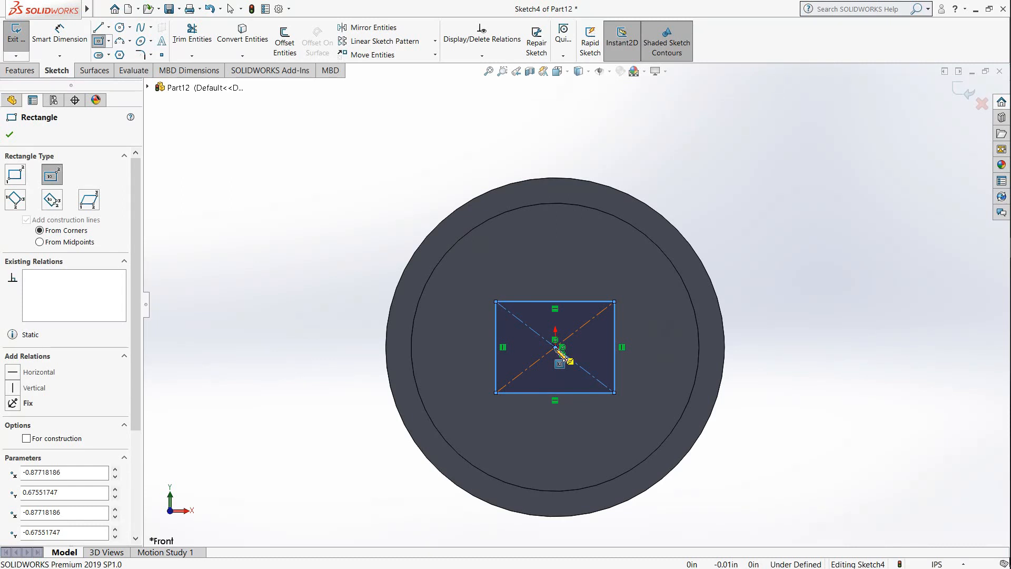
Step: Dimension the rectangle's width as 2 in
click(60, 33)
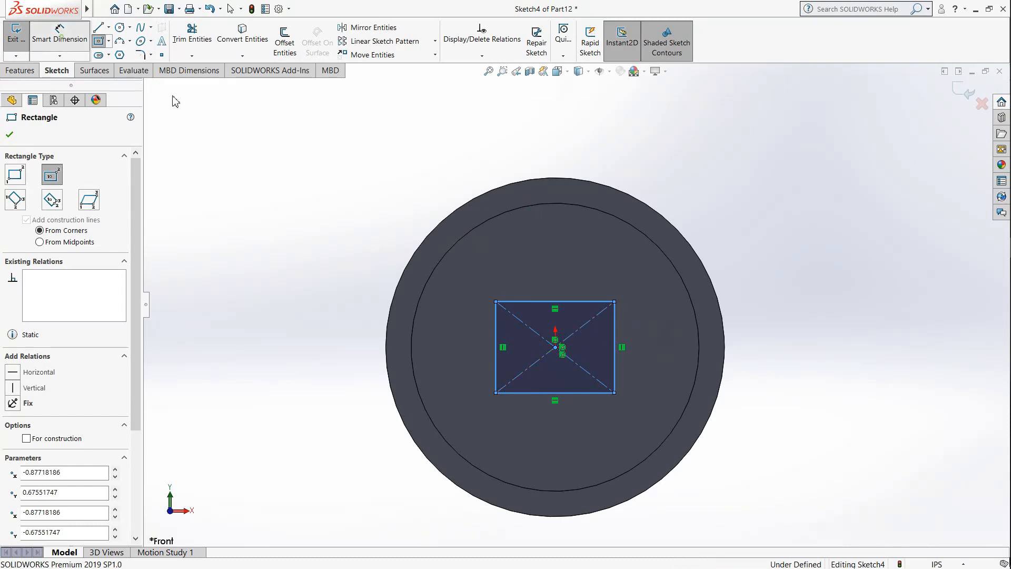
click(581, 301)
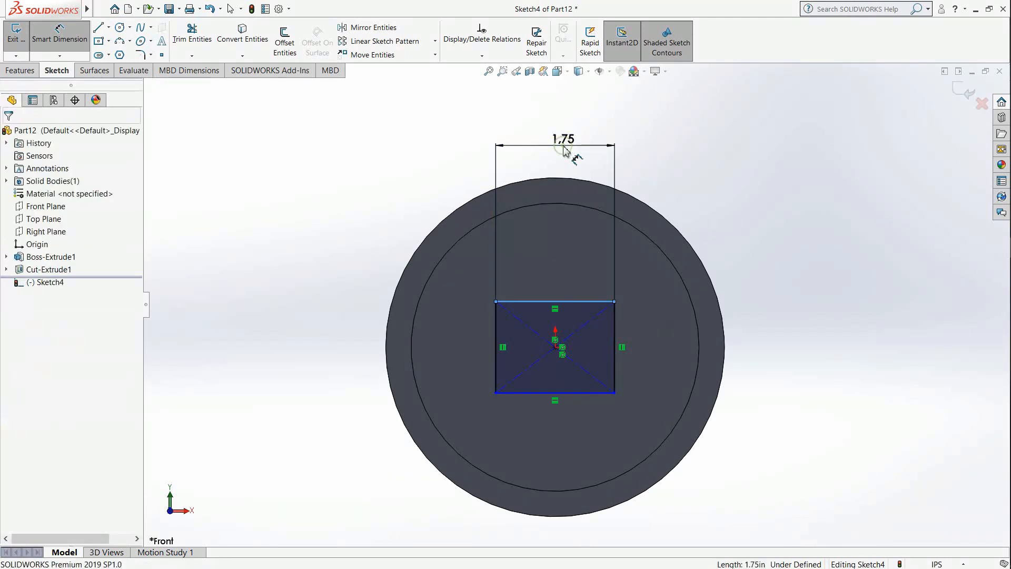
click(563, 150)
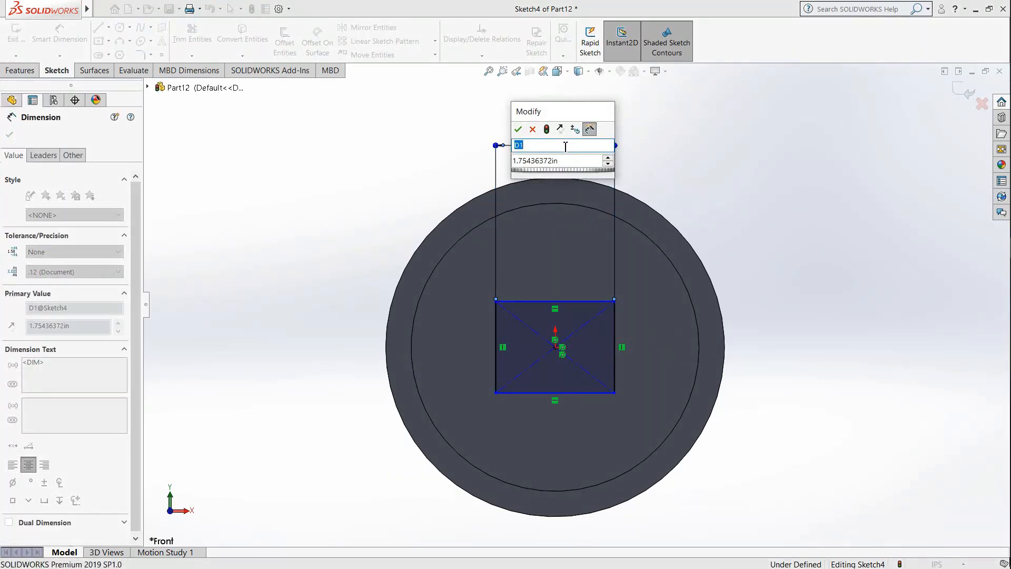
double_click(579, 160)
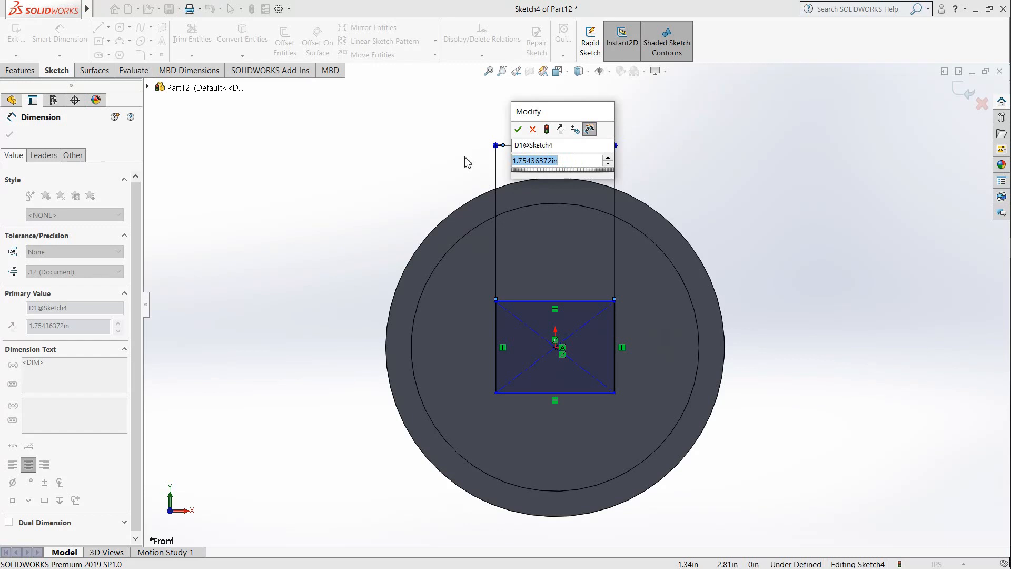
text(2)
key(Return)
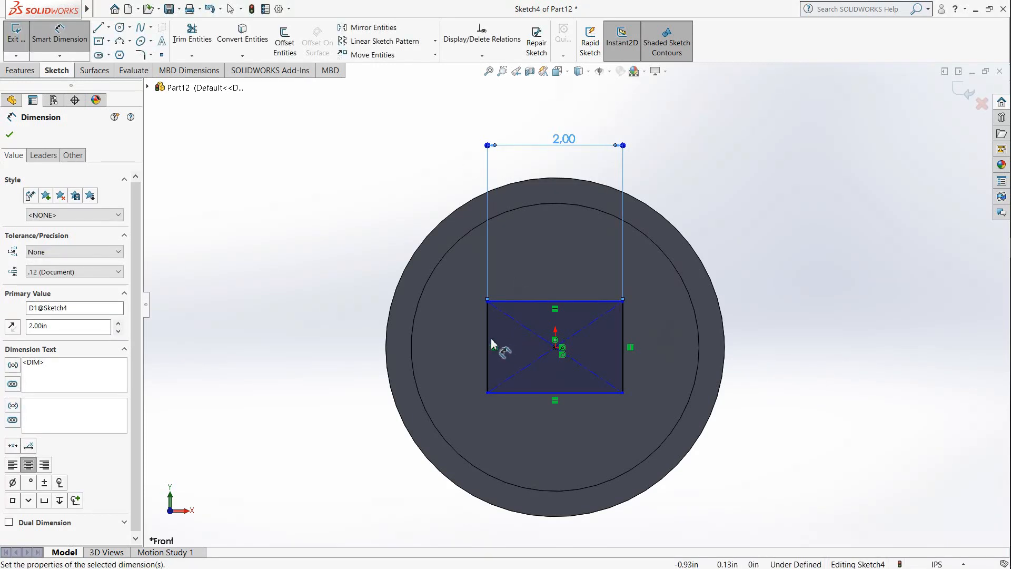
Step: Dimension the rectangle's height as 2 in
click(491, 336)
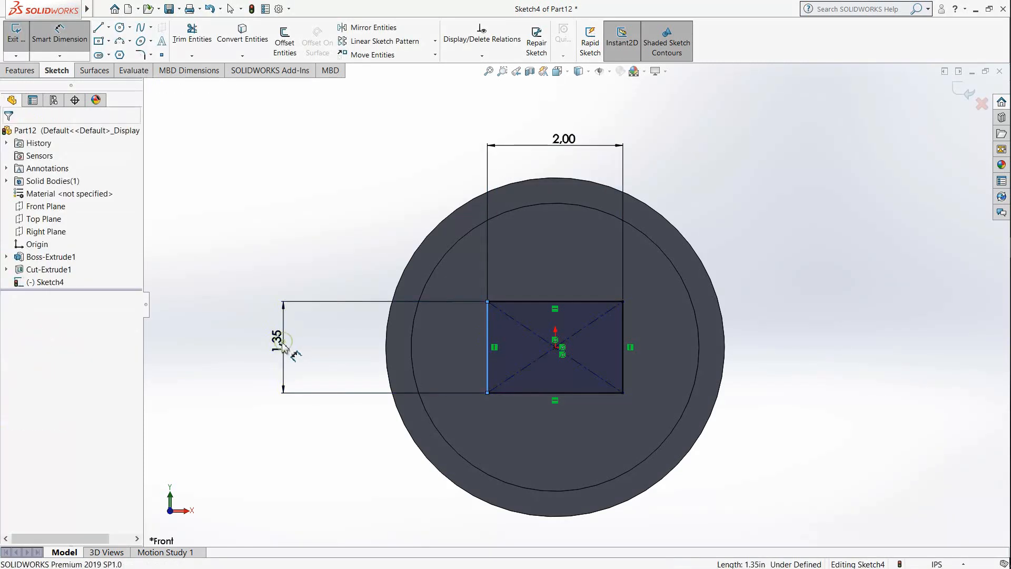
click(274, 372)
double_click(279, 357)
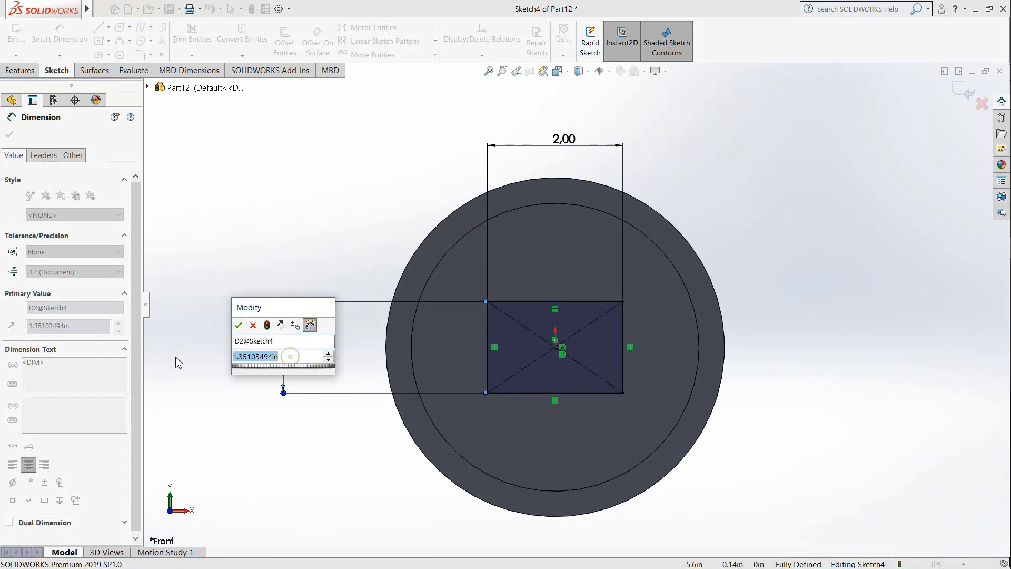
text(2)
key(Return)
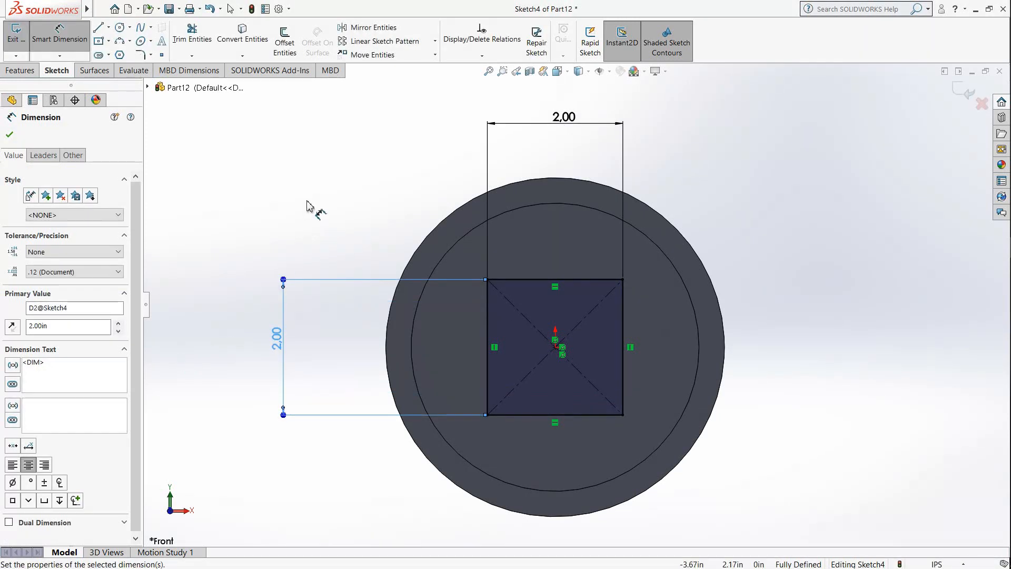
click(307, 201)
Step: Extrude the square on the recess floor as a blind boss with a depth of 2 in
scroll(543, 304, up, 1)
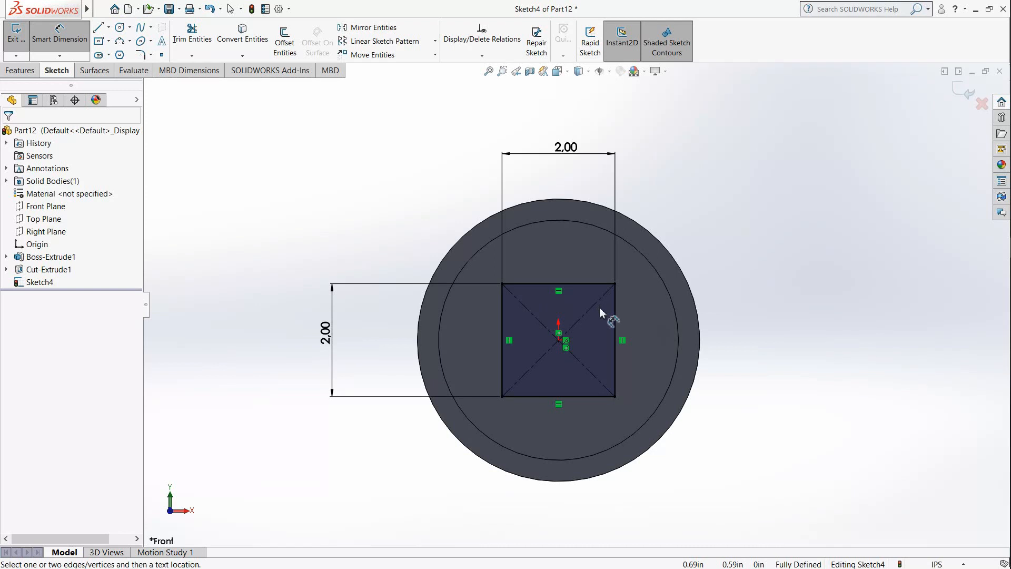
middle_drag(631, 316, 215, 131)
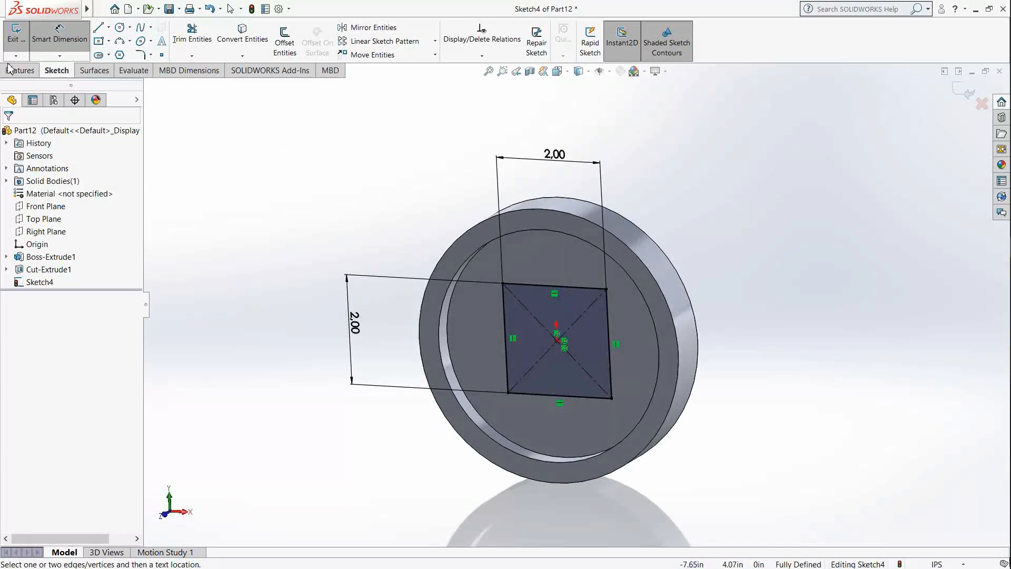
click(8, 70)
click(21, 40)
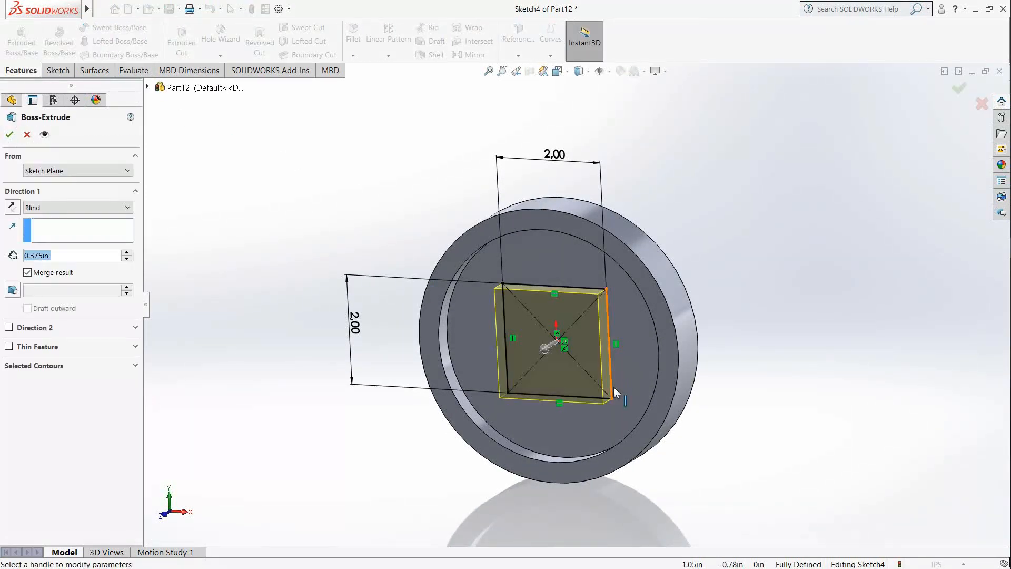
drag(549, 349, 505, 364)
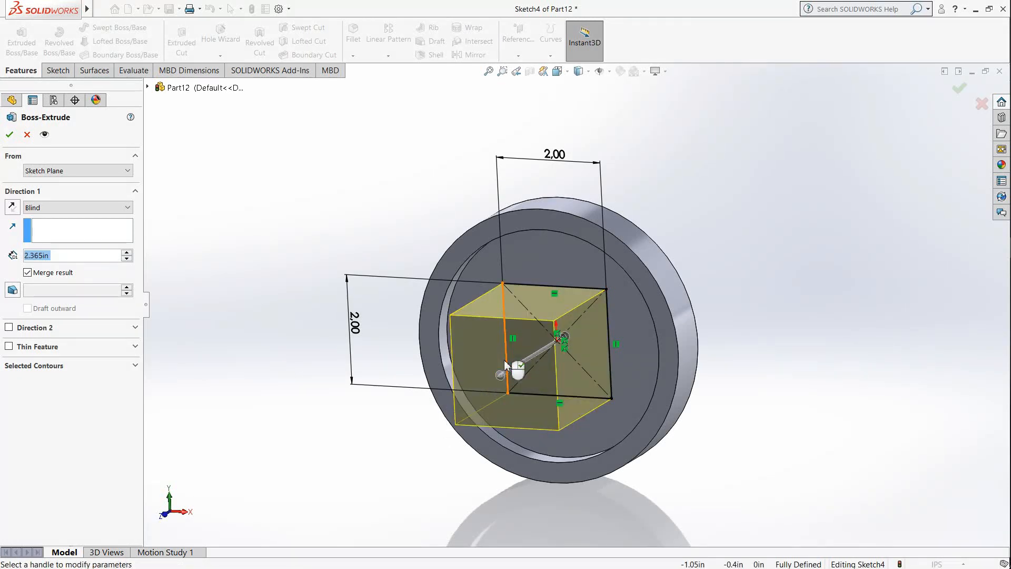
text(2)
key(Return)
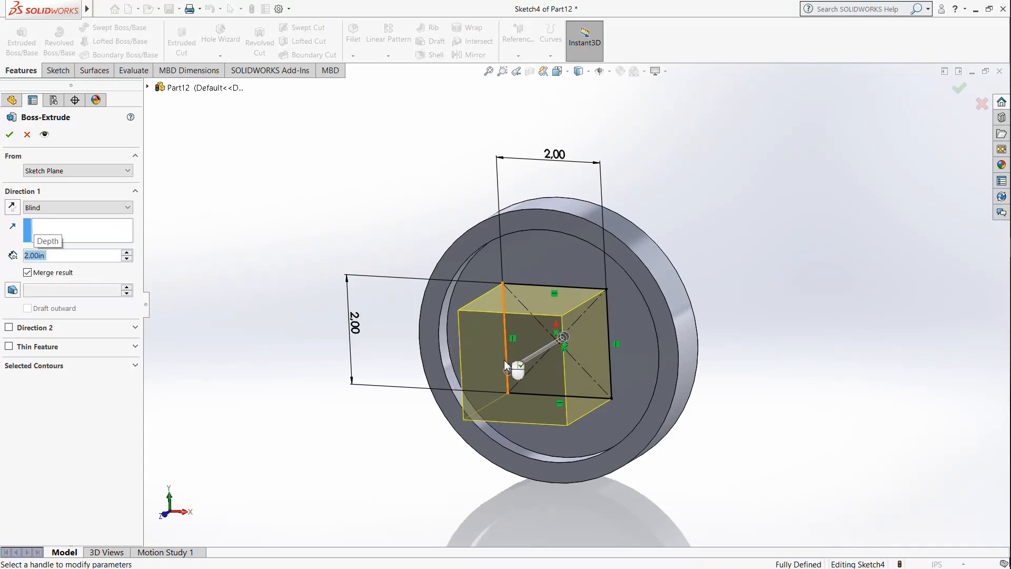
click(10, 134)
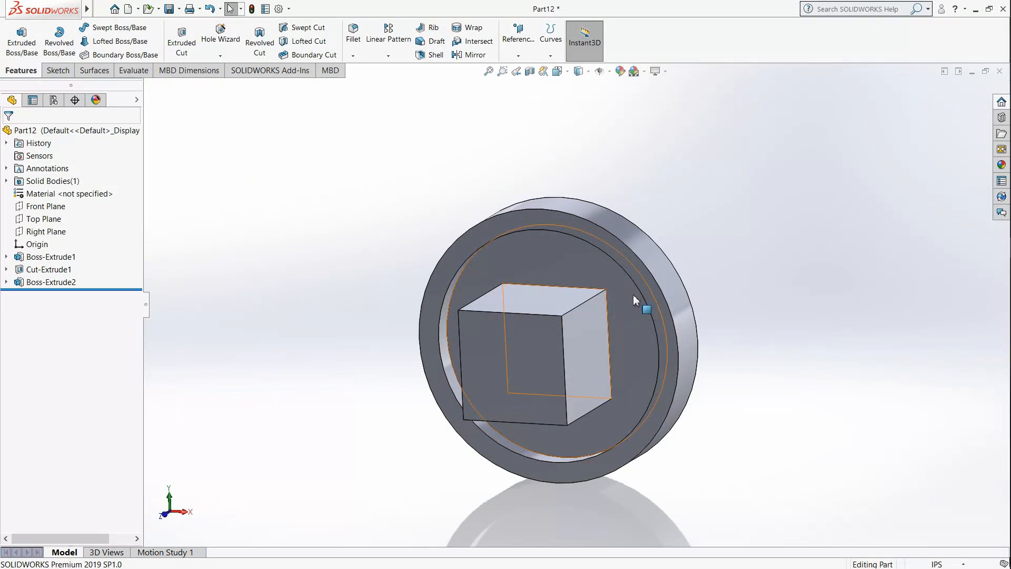
Step: Sketch a centre rectangle about 1.44 in wide and 1.62 in high on the block's front face, centred on the origin
middle_drag(582, 377, 602, 377)
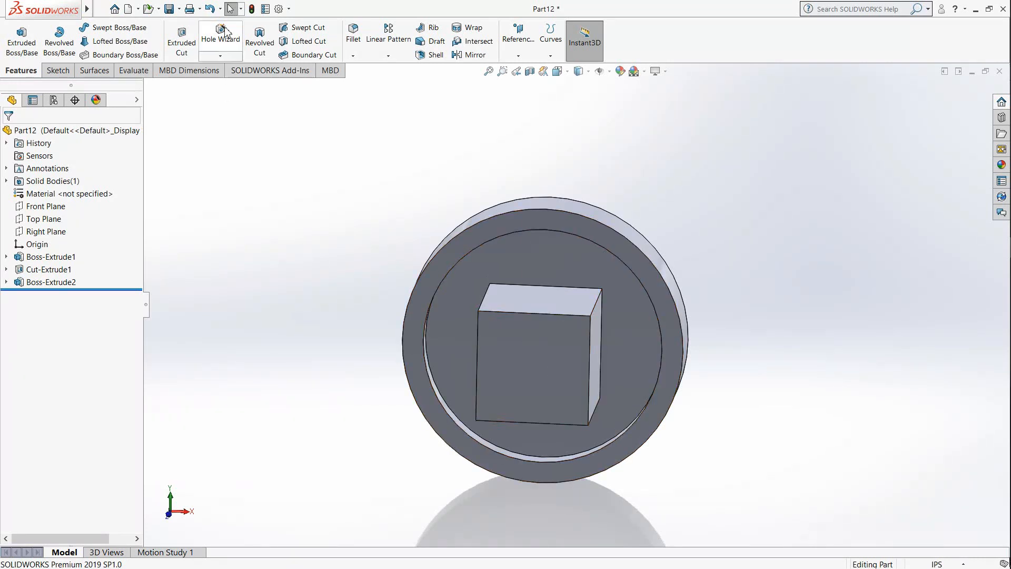
click(57, 70)
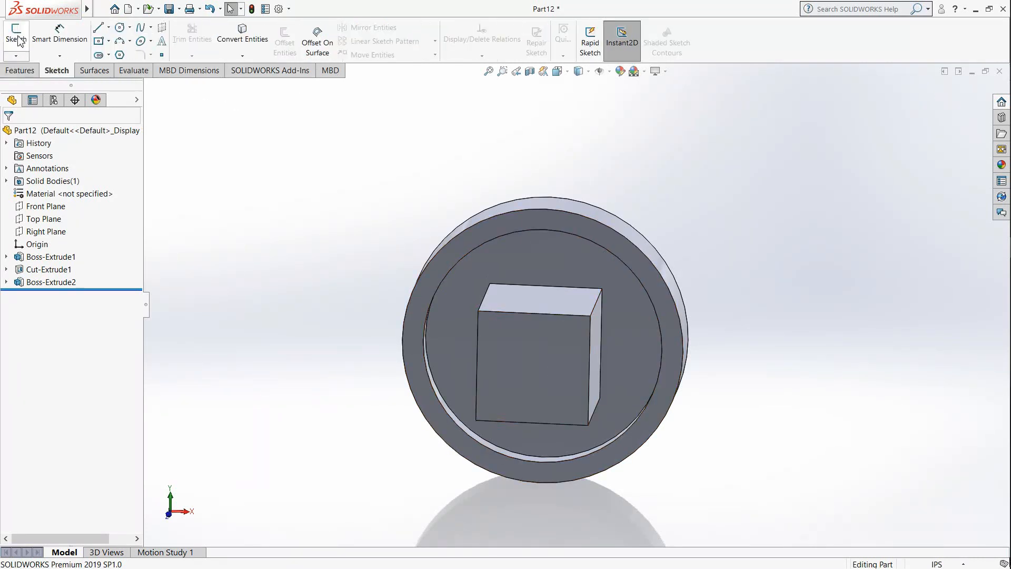
click(16, 34)
click(552, 360)
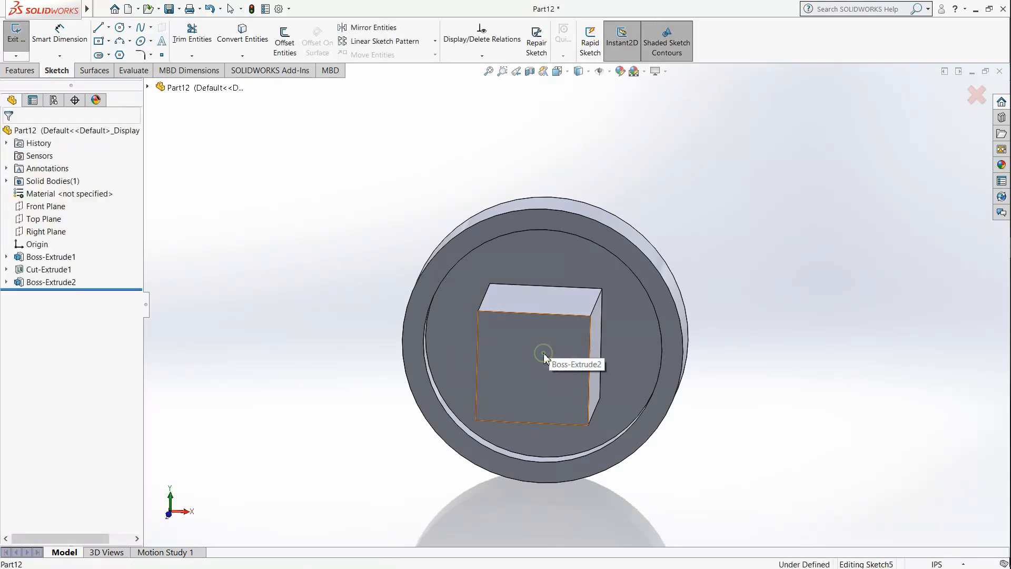
click(578, 72)
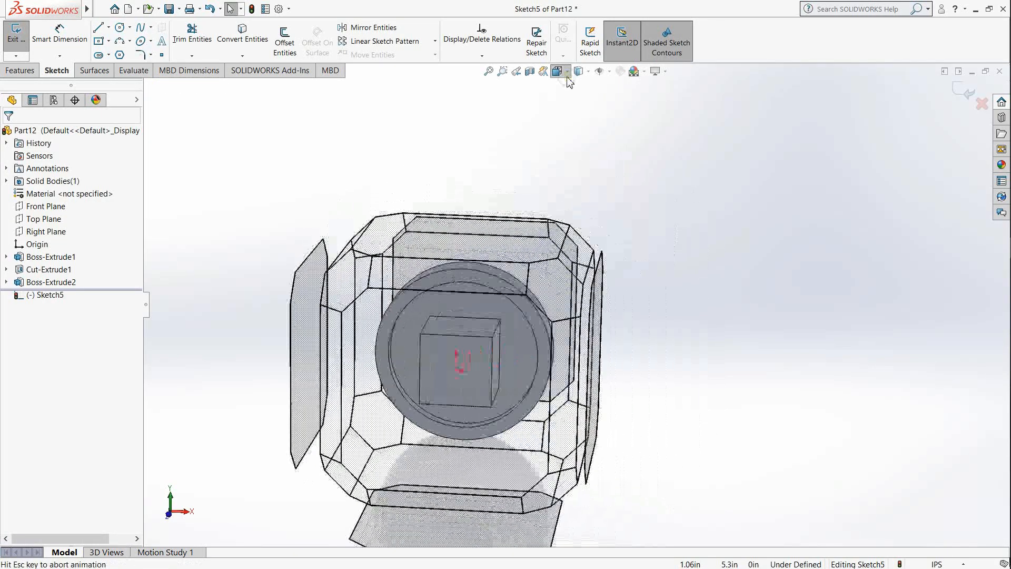
click(437, 339)
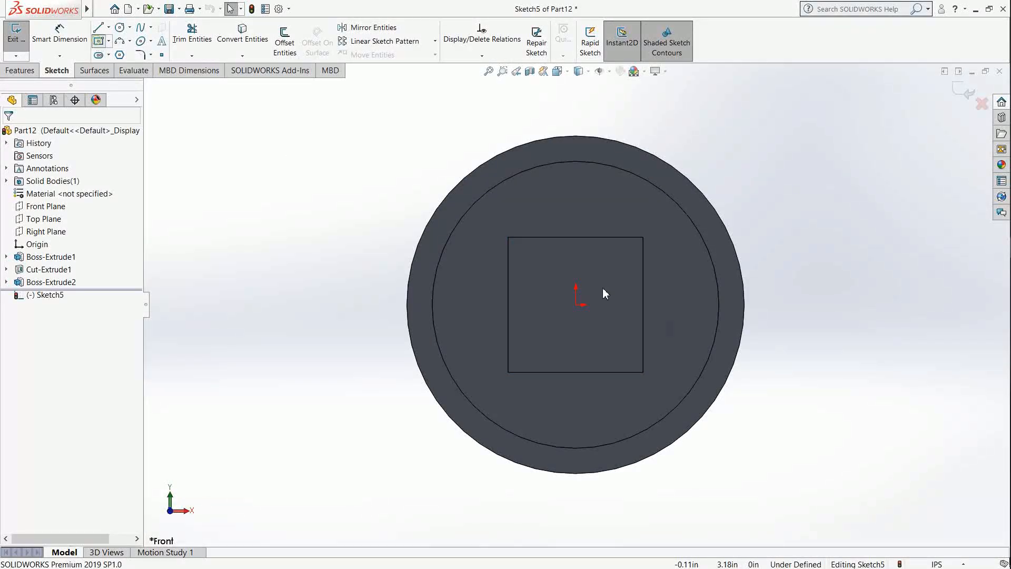
click(576, 304)
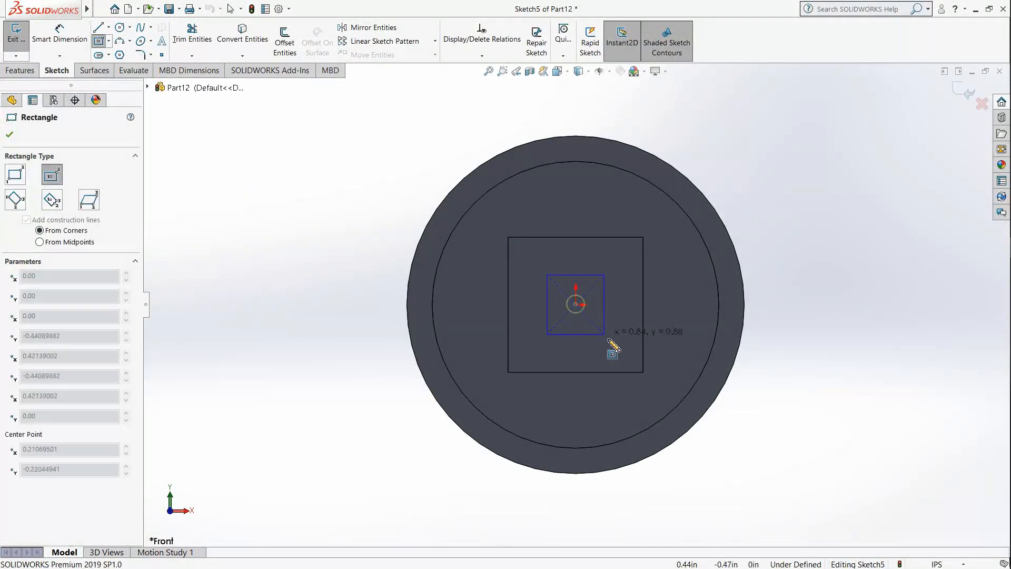
click(627, 362)
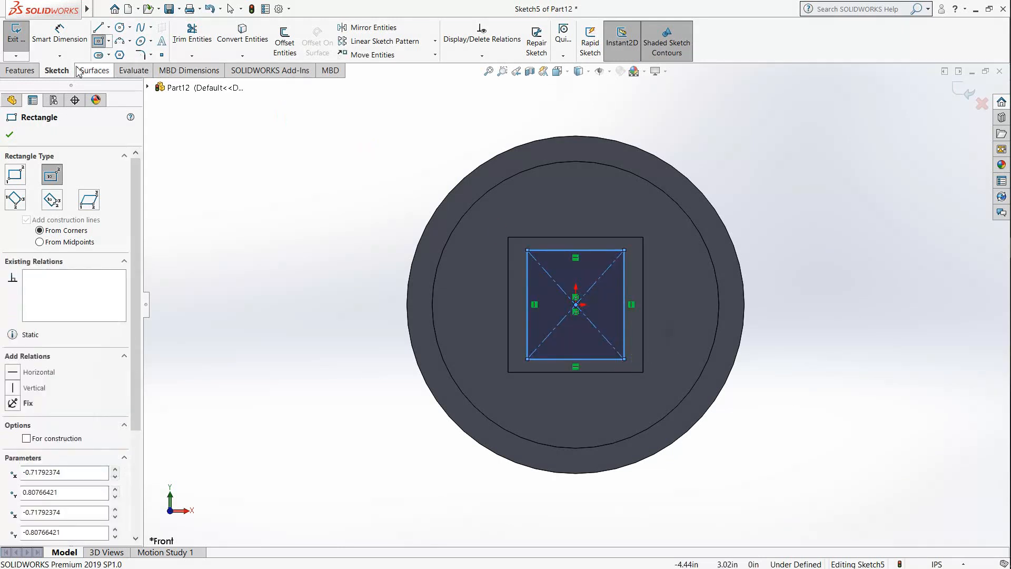
Step: Dimension the inner rectangle's width as 1.25 in
click(60, 35)
click(580, 250)
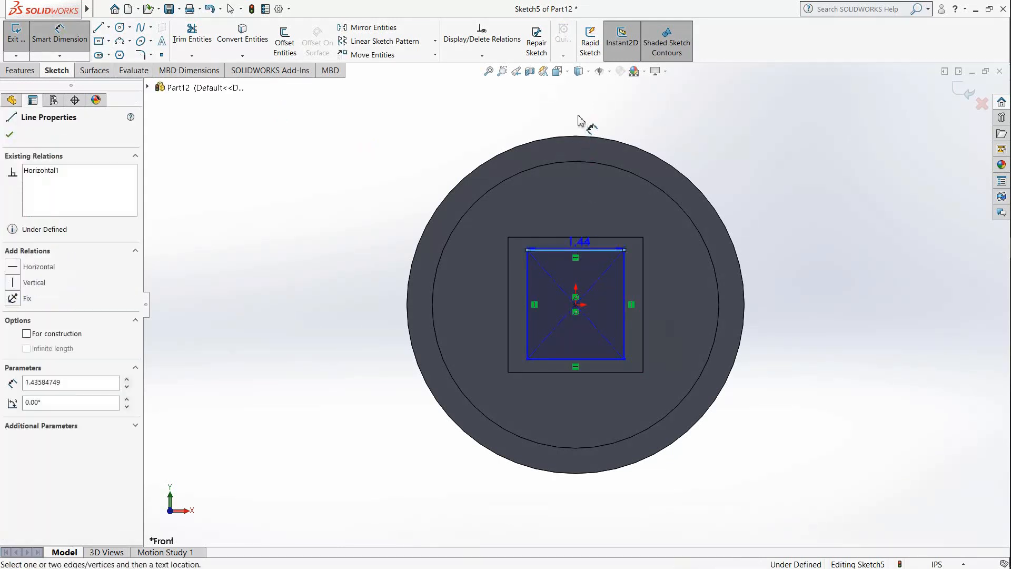
click(579, 119)
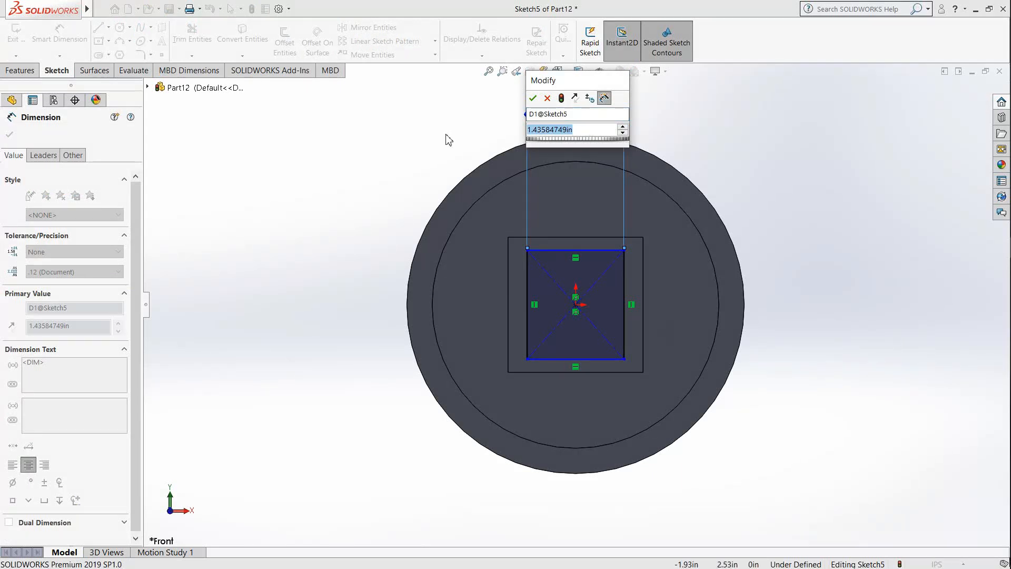
text(1.25)
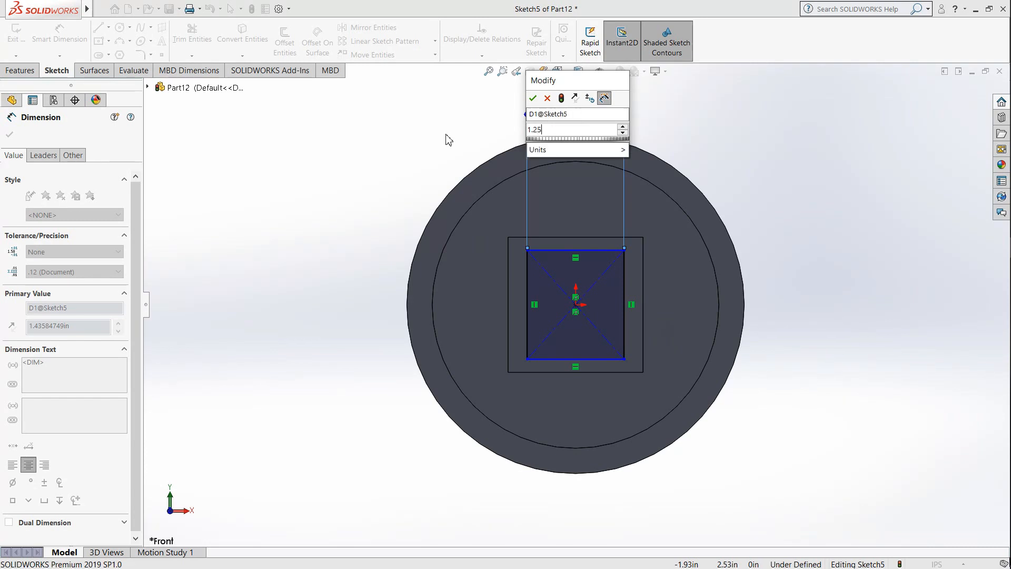
key(Return)
Step: Dimension the inner rectangle's height as 1.25 in
click(532, 273)
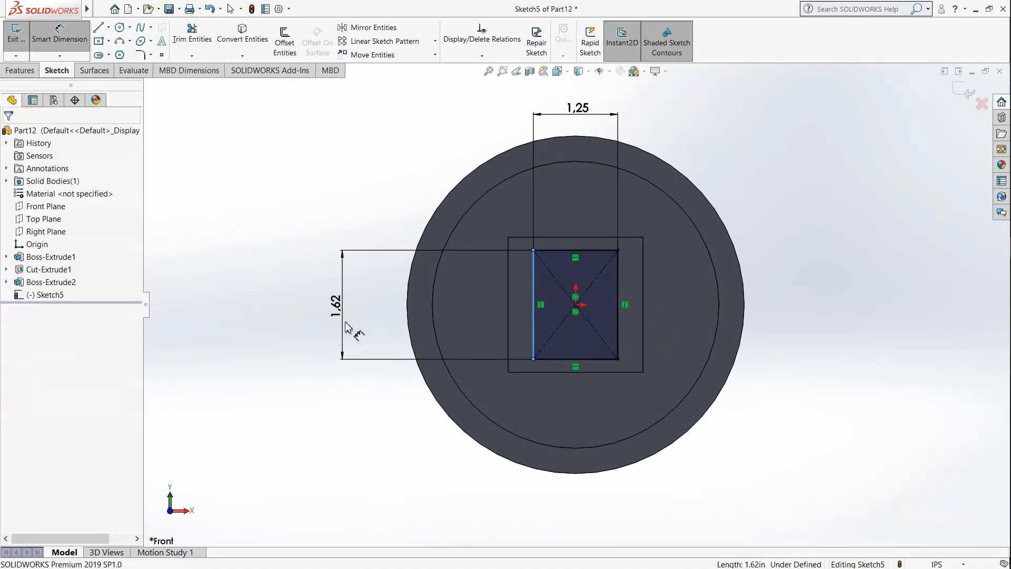
click(345, 327)
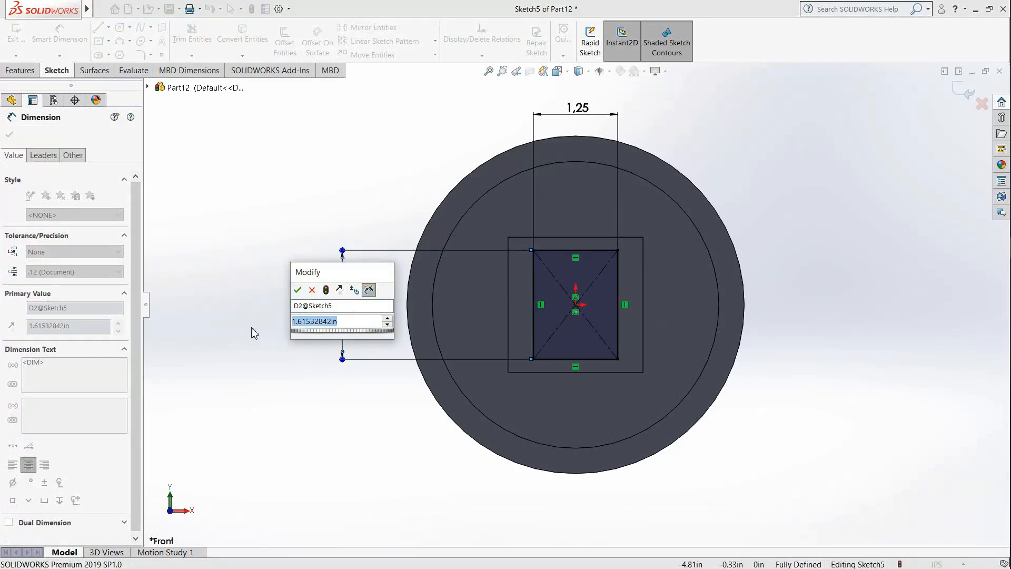
text(1.25)
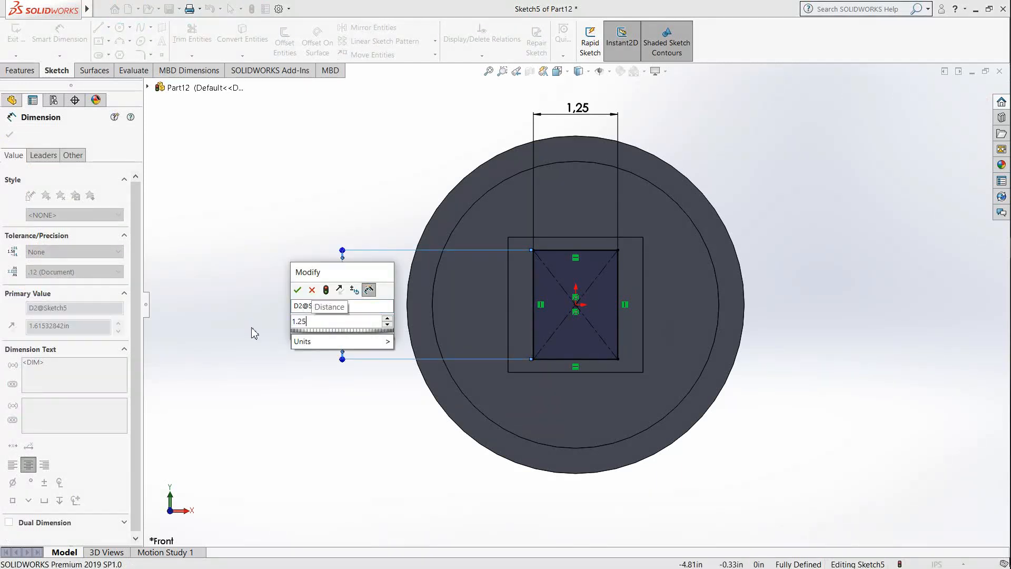
key(Return)
Step: Make an extruded cut of the 1.25 in square all the way through the block and the disc
middle_drag(649, 341, 670, 340)
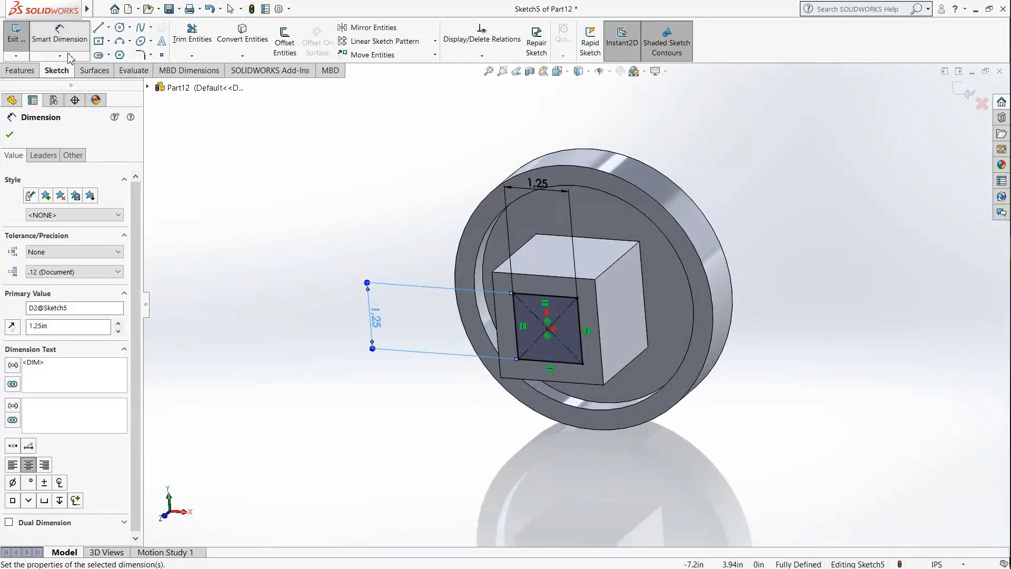
click(21, 70)
click(181, 42)
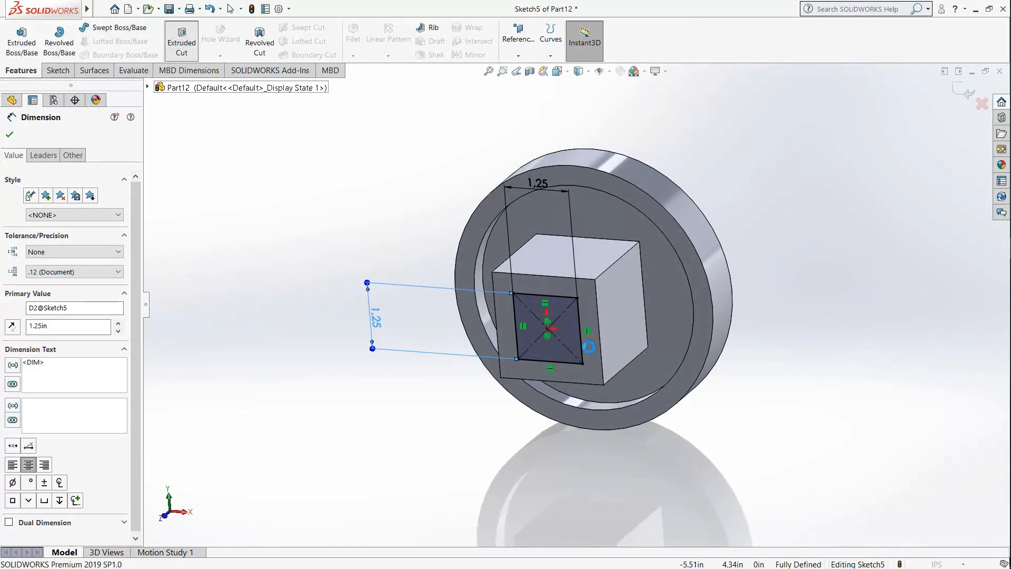
middle_drag(682, 295, 638, 330)
drag(622, 276, 694, 231)
mouse_move(651, 323)
middle_down()
mouse_move(678, 304)
mouse_move(658, 316)
mouse_move(672, 354)
mouse_move(722, 301)
mouse_move(733, 239)
middle_up()
click(9, 136)
click(750, 241)
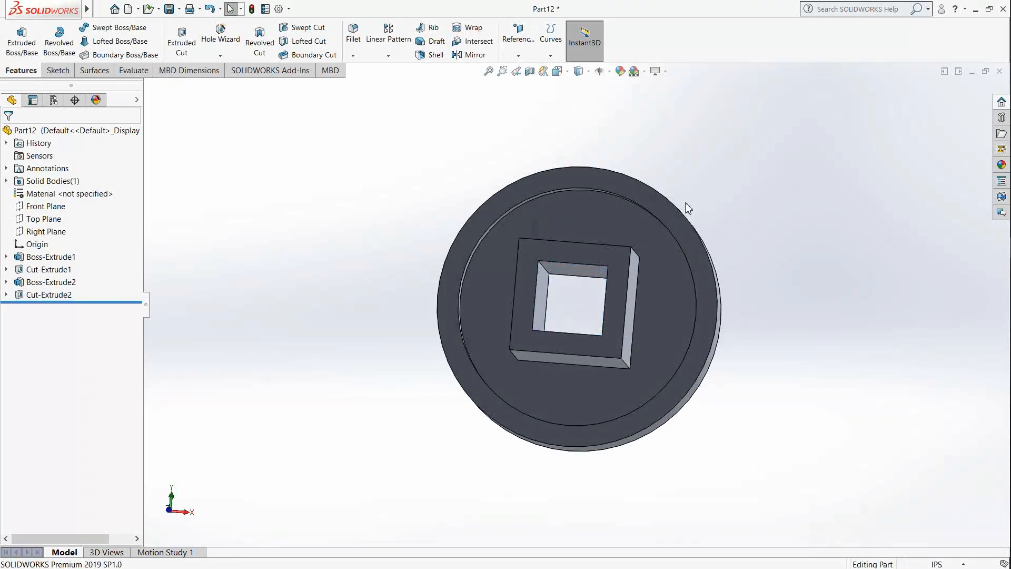
Step: Sketch a centre rectangle about 0.94 in wide and 1.78 in high on the block's top face, centred on its outer edge's midpoint
middle_drag(614, 204, 609, 329)
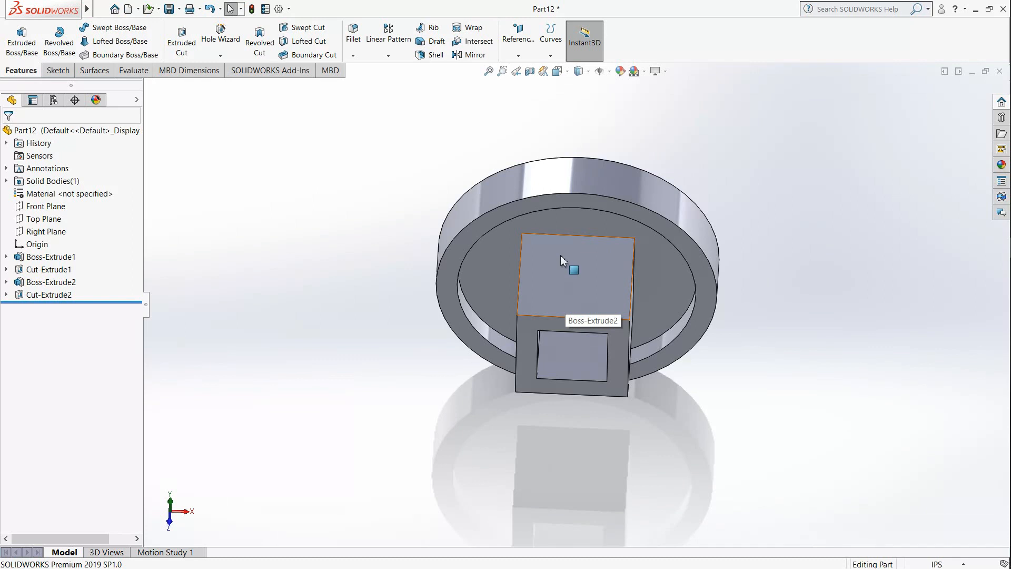
click(65, 73)
click(16, 32)
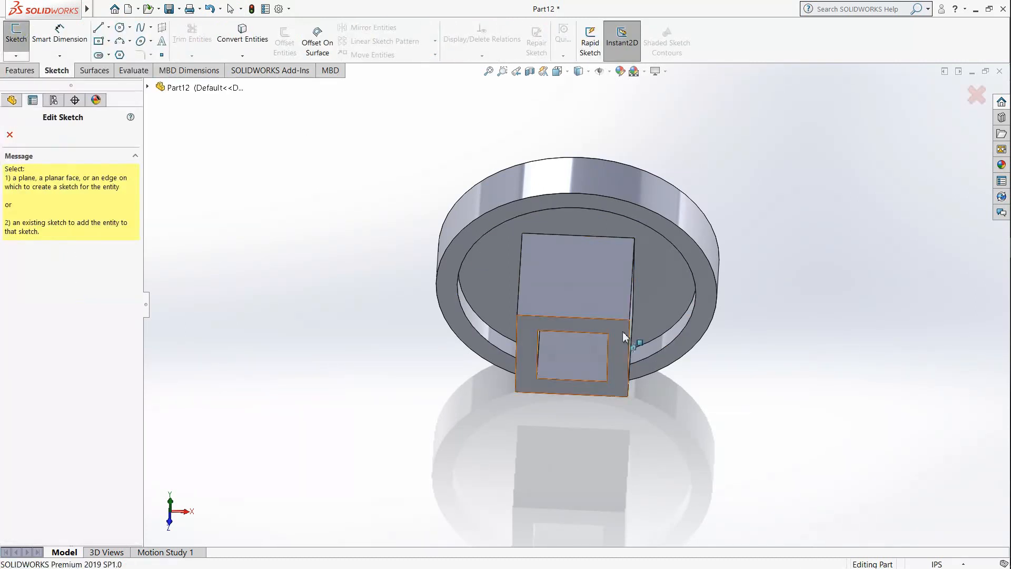
click(586, 281)
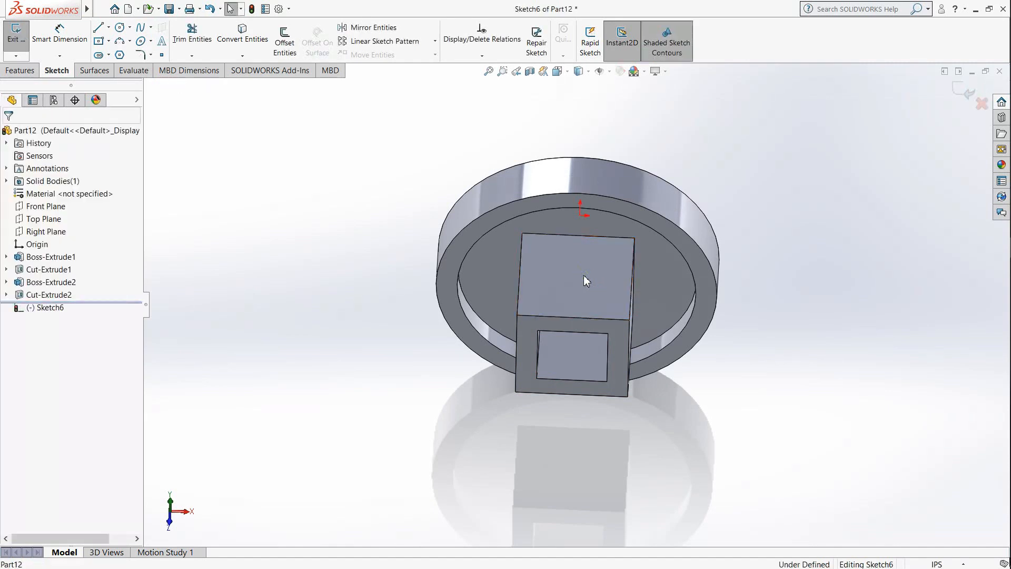
mouse_move(605, 194)
middle_down()
mouse_move(606, 128)
mouse_move(593, 142)
middle_up()
click(569, 73)
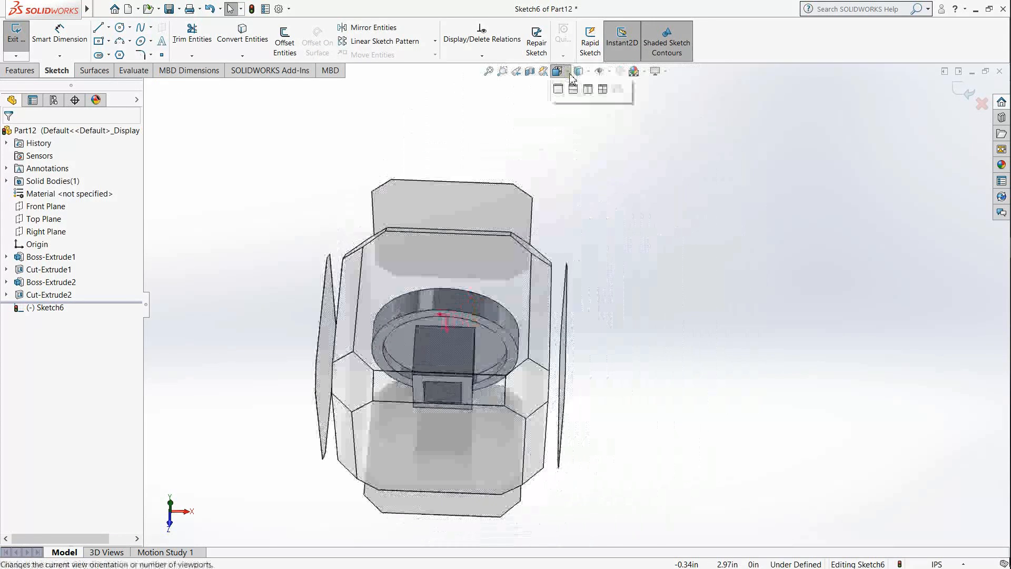
click(622, 131)
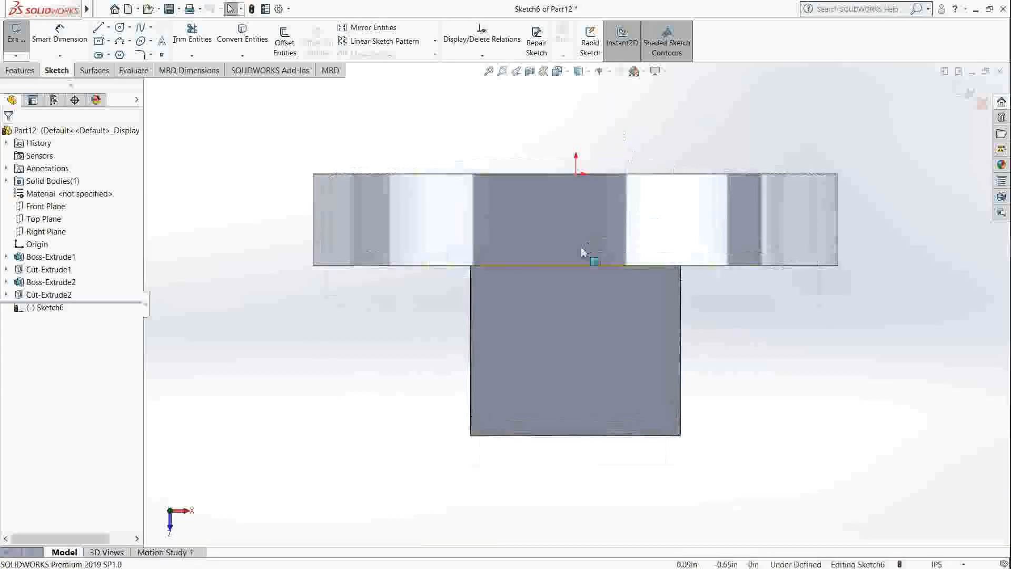
click(99, 41)
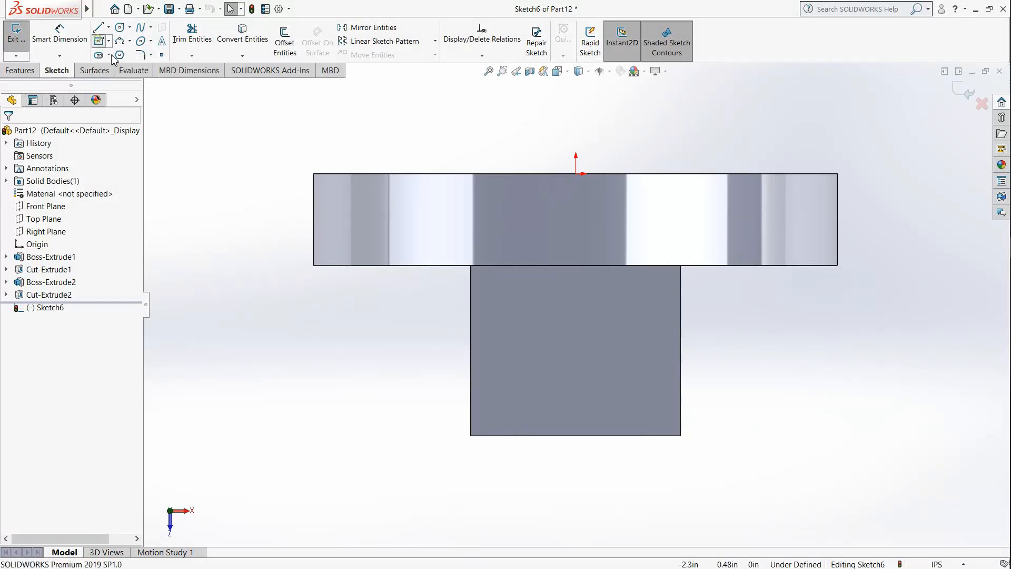
click(575, 435)
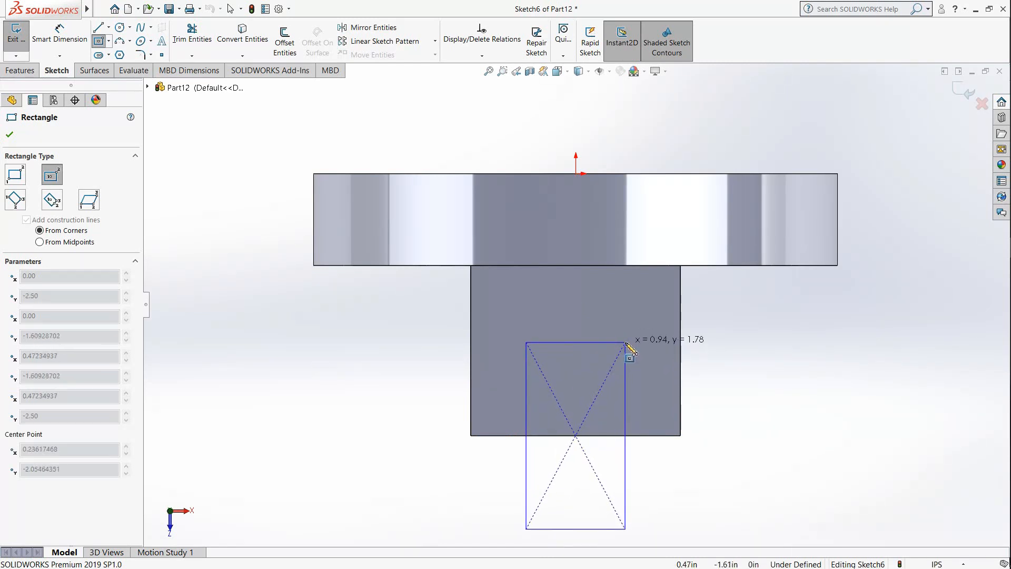
click(626, 343)
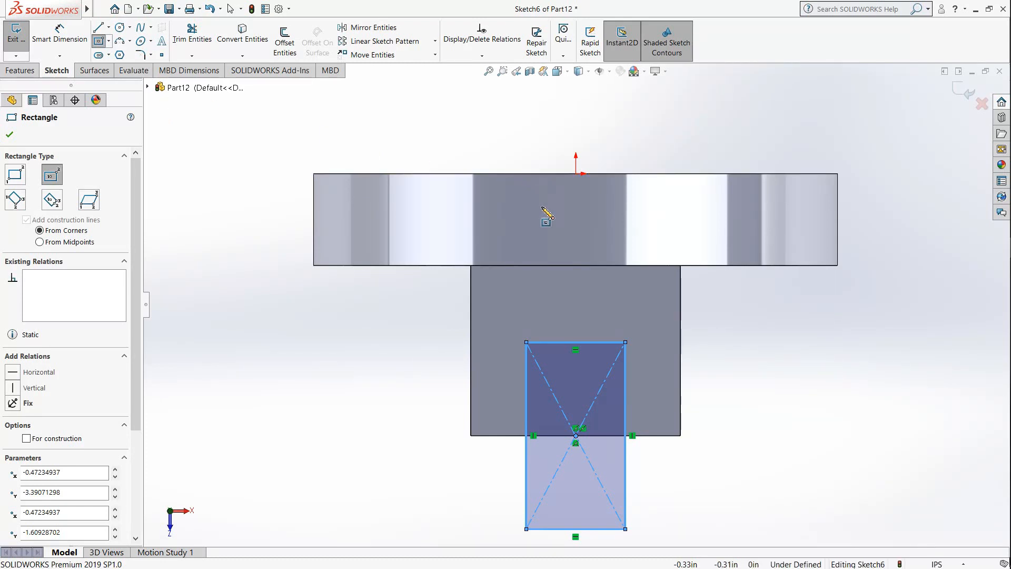
Step: Dimension the height of the slot rectangle on the block's top face as 2 in
scroll(595, 284, up, 1)
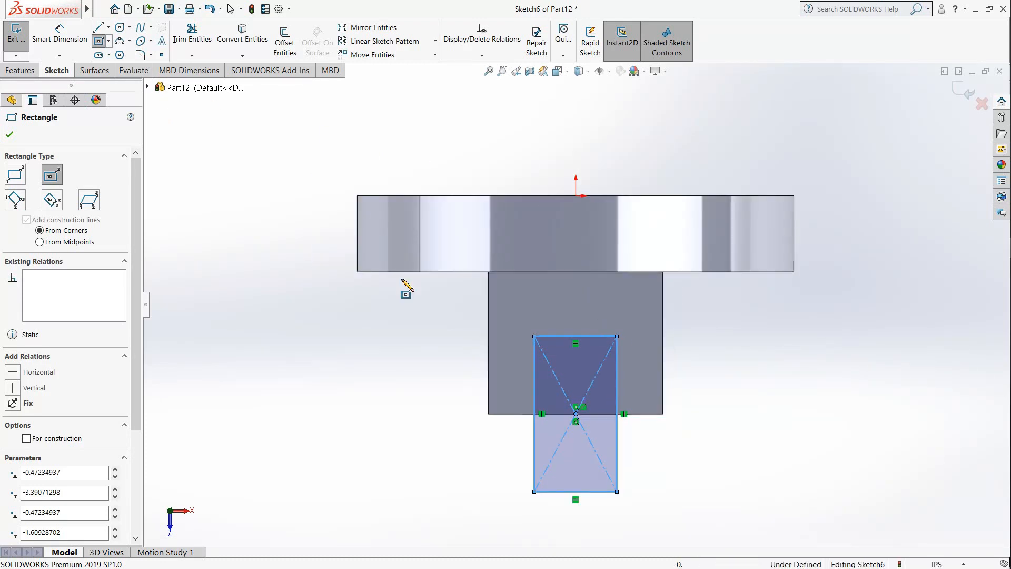
click(60, 36)
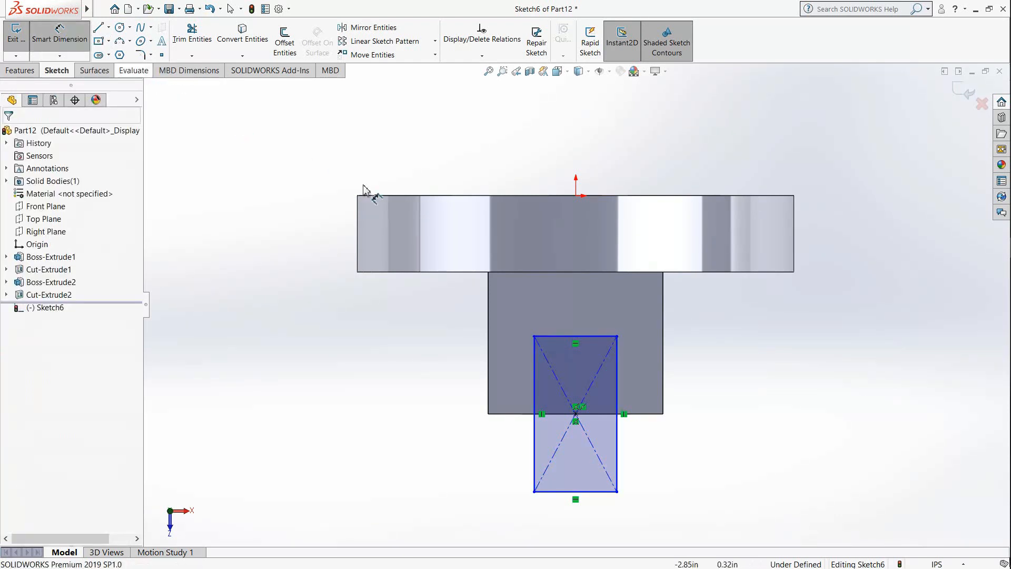
click(617, 440)
click(732, 424)
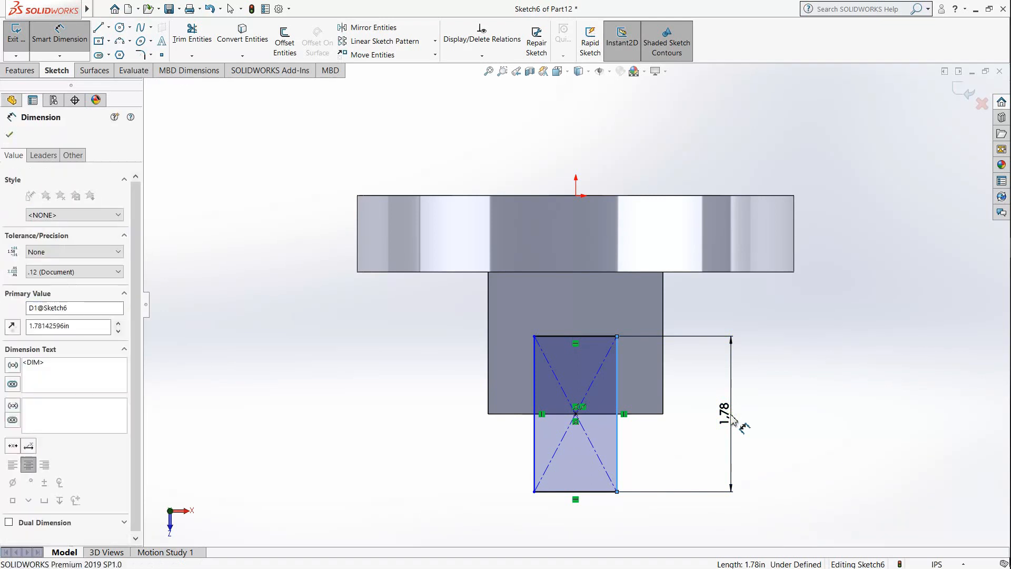
drag(739, 431, 650, 438)
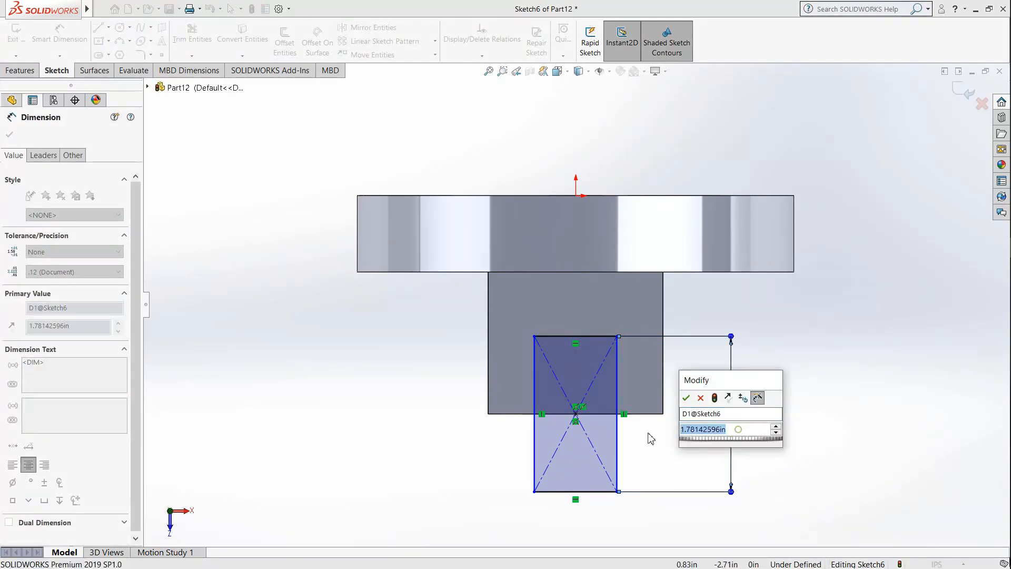
text(2)
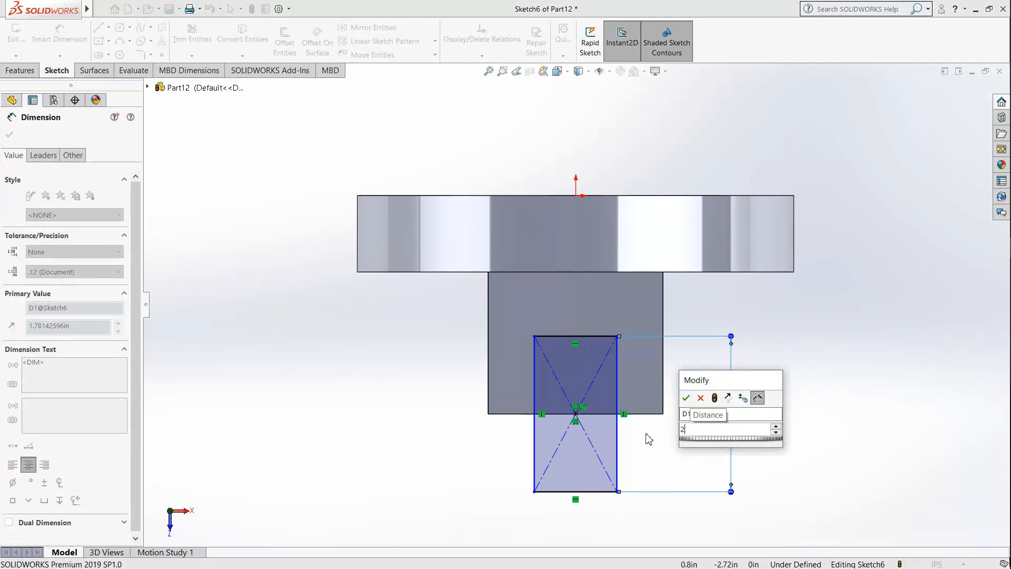
key(Return)
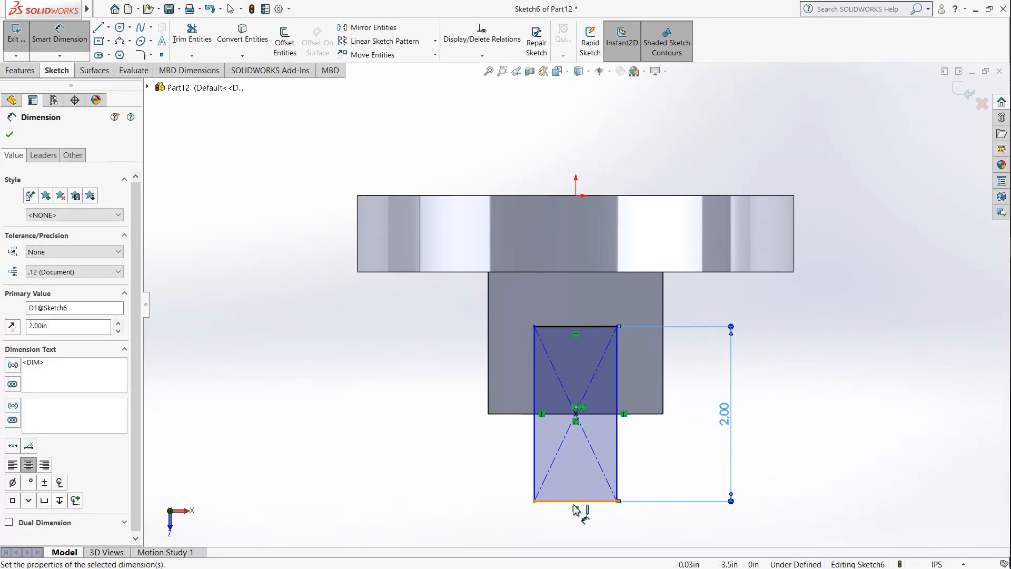
Step: Dimension the width of the slot rectangle as 0.875 in
click(583, 504)
key(z)
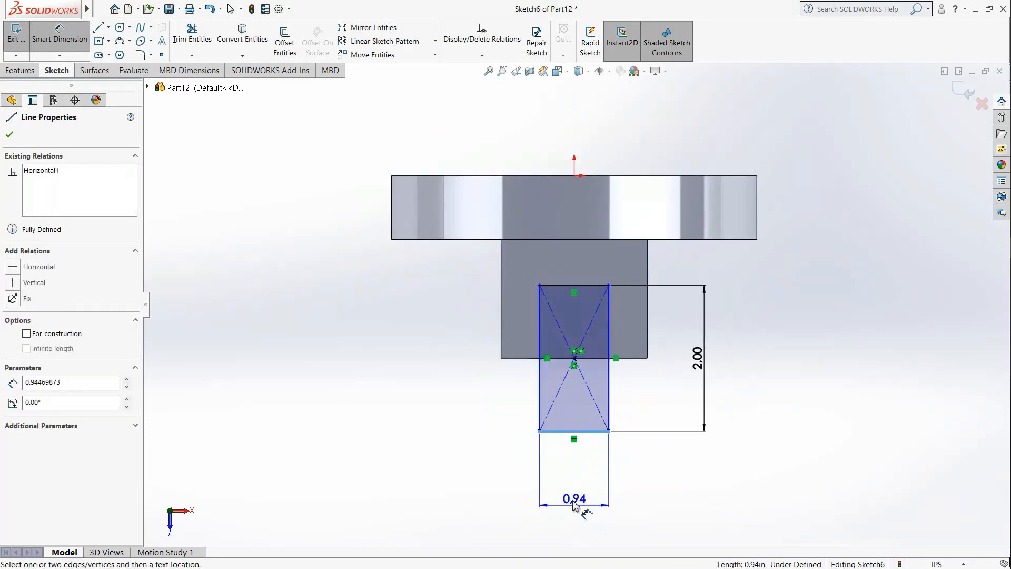
click(577, 501)
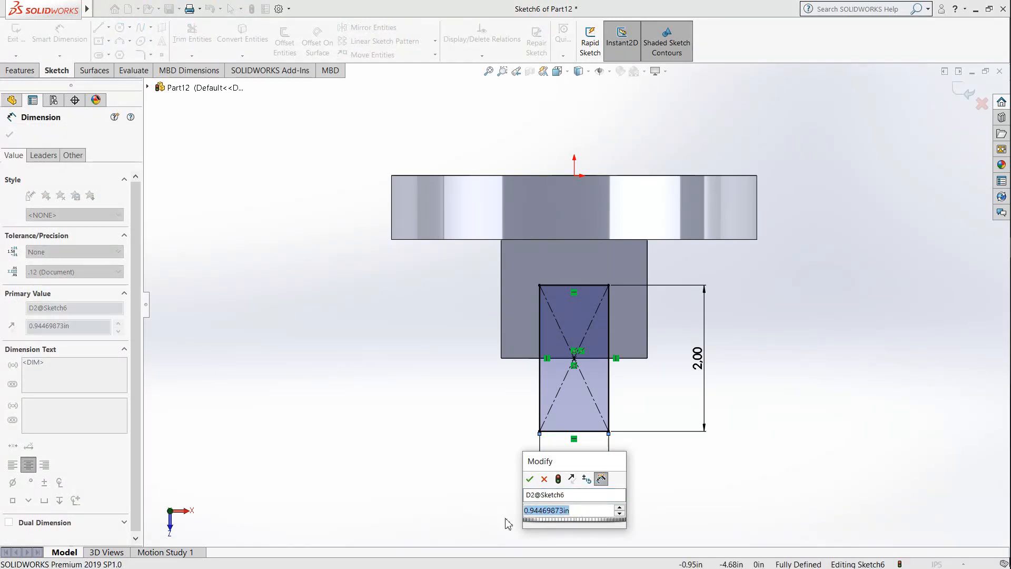
text(0.875)
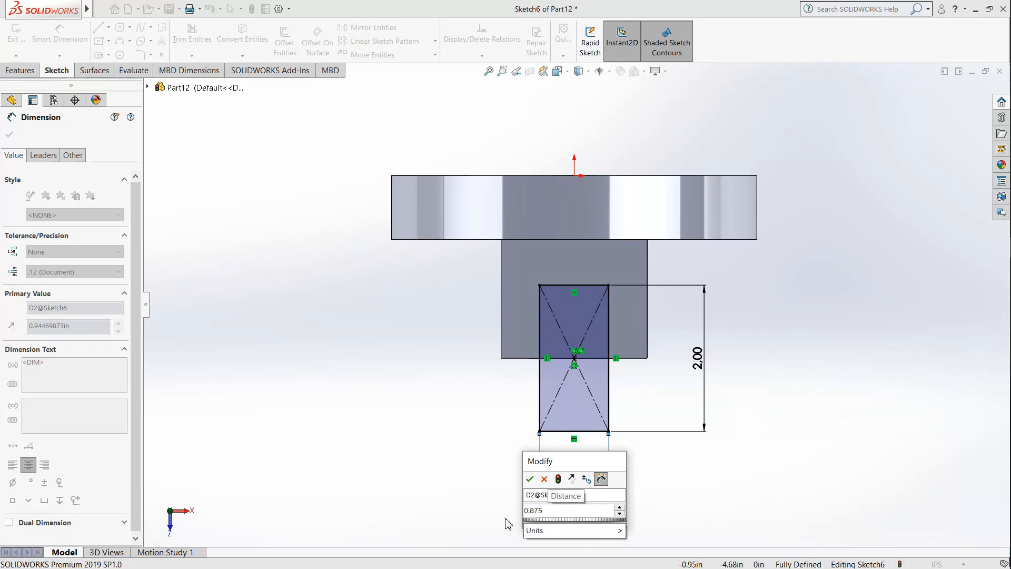
key(Return)
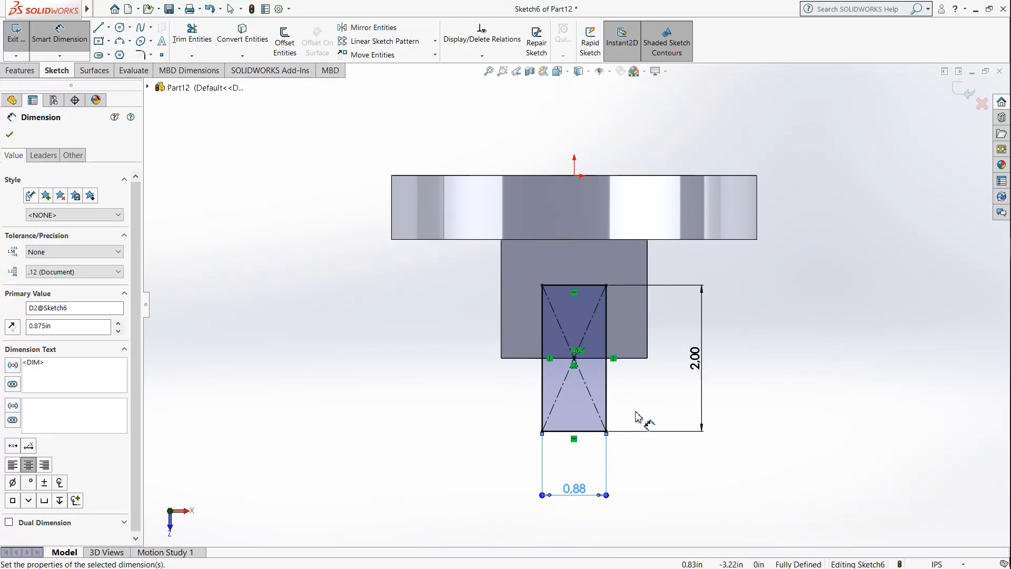
Step: Make a blind extruded cut of the slot rectangle 2.69 in deep through the hollow block
mouse_move(636, 413)
middle_down()
mouse_move(654, 406)
mouse_move(656, 387)
middle_up()
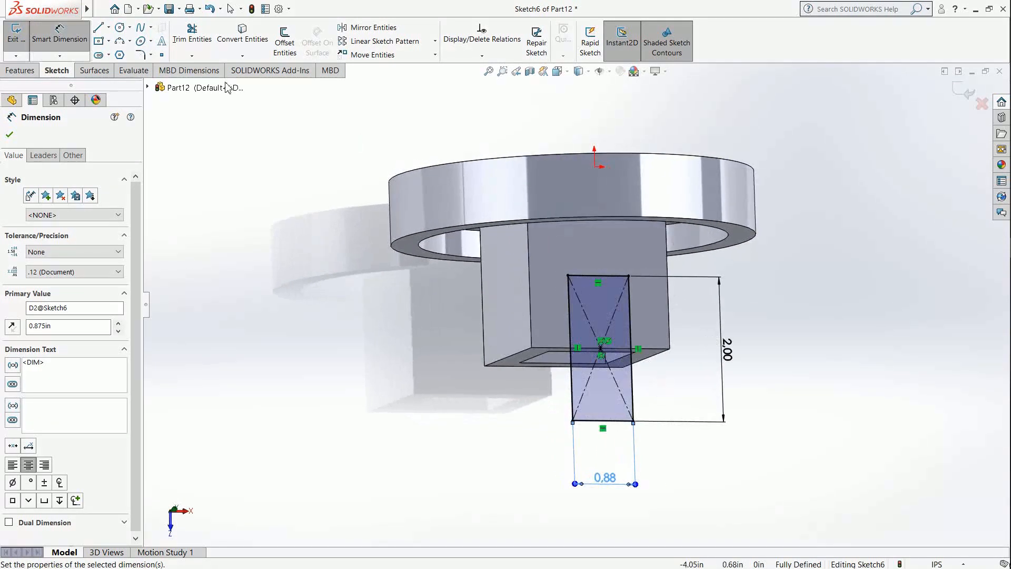
click(19, 70)
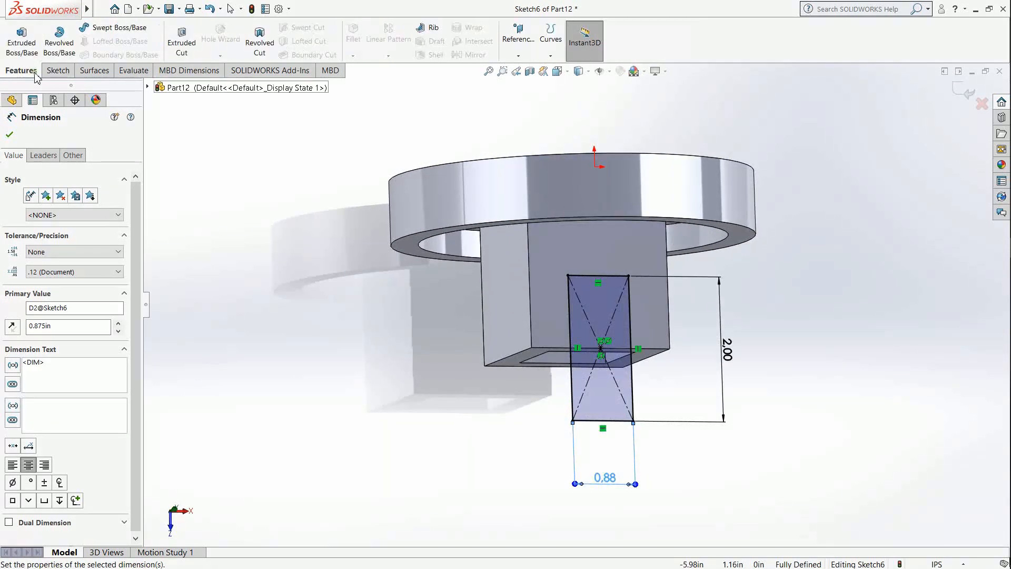
click(179, 42)
middle_drag(627, 354, 442, 402)
drag(438, 402, 474, 385)
click(10, 134)
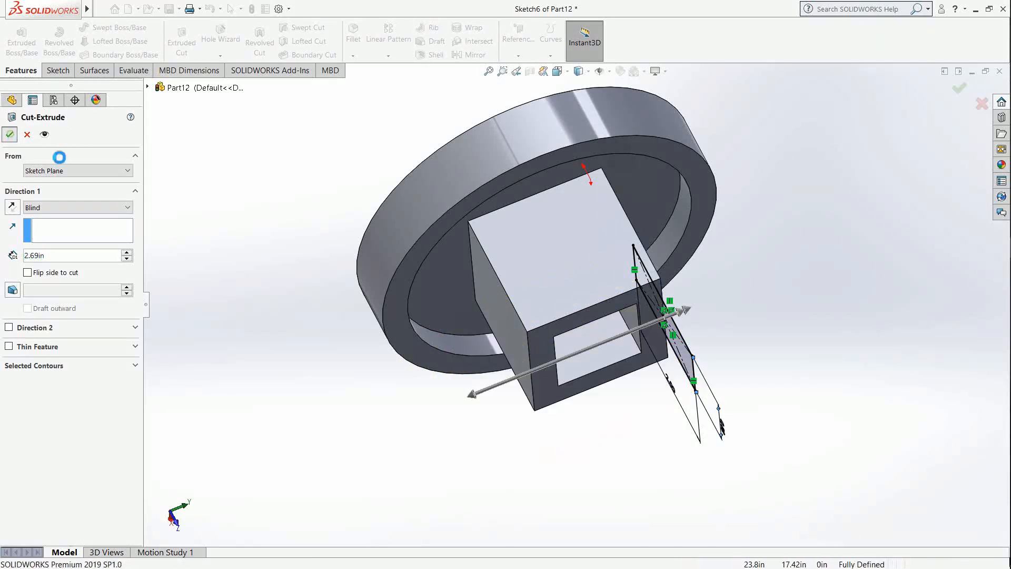
Step: Examine the slotted block and recessed flange disc from several angles
middle_drag(620, 390, 632, 317)
scroll(660, 284, up, 2)
scroll(676, 237, down, 2)
middle_drag(673, 262, 655, 300)
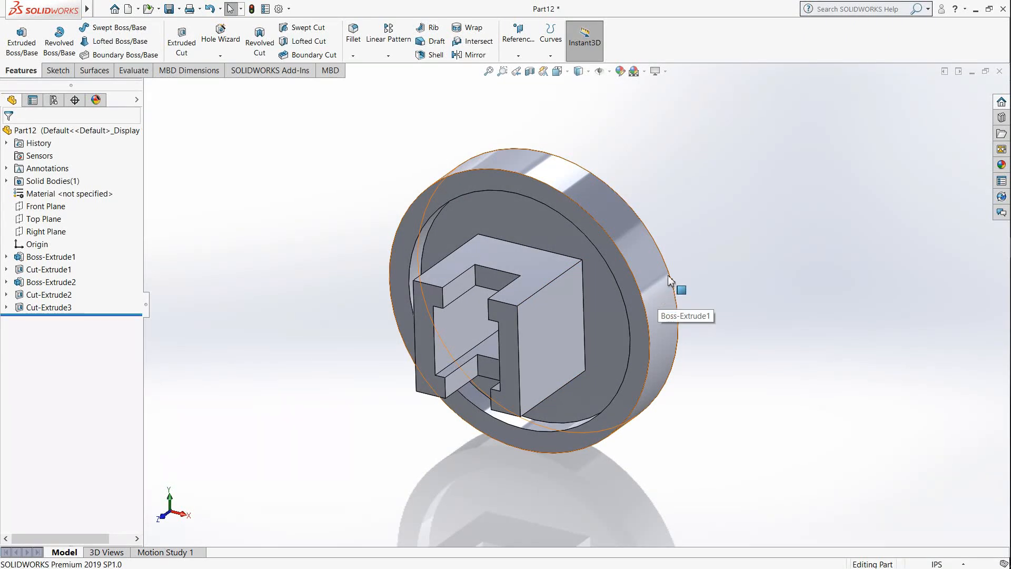
middle_drag(658, 293, 611, 344)
scroll(509, 151, down, 2)
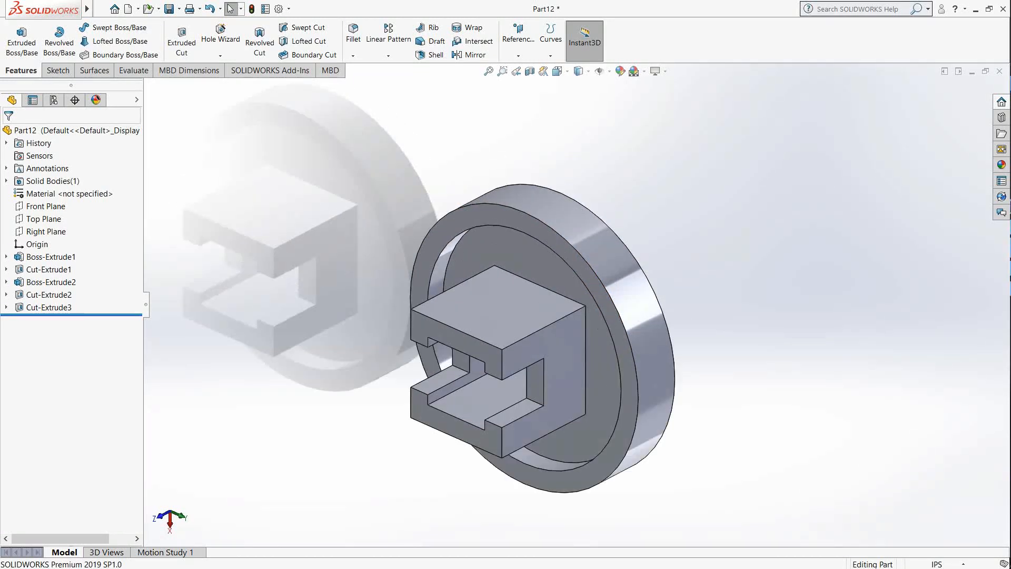
middle_drag(638, 408, 614, 345)
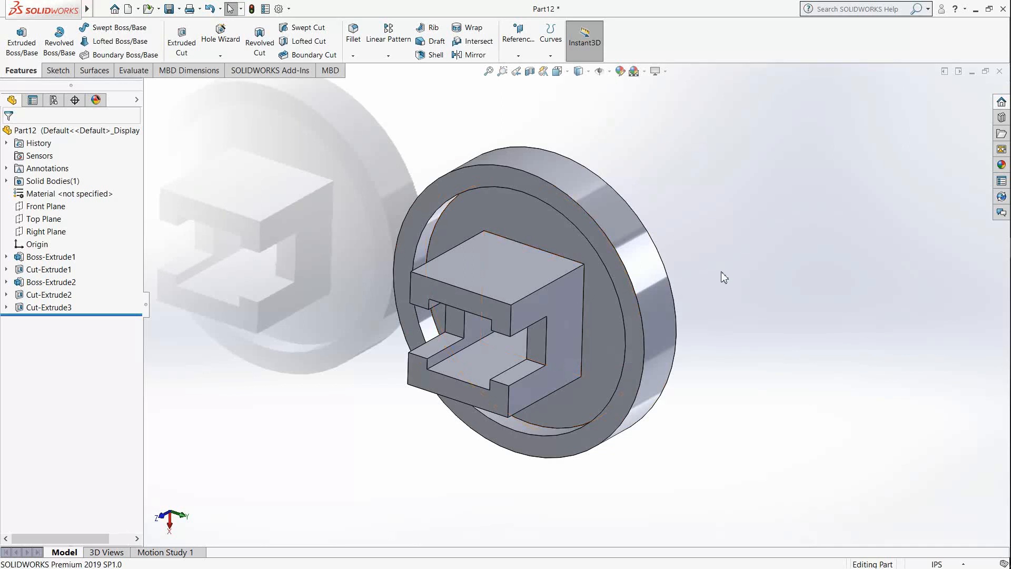
Step: Switch to the job sheet in Adobe Reader, compare the Bearing block B picture, and read the Column base drawing's dimensions
click(976, 11)
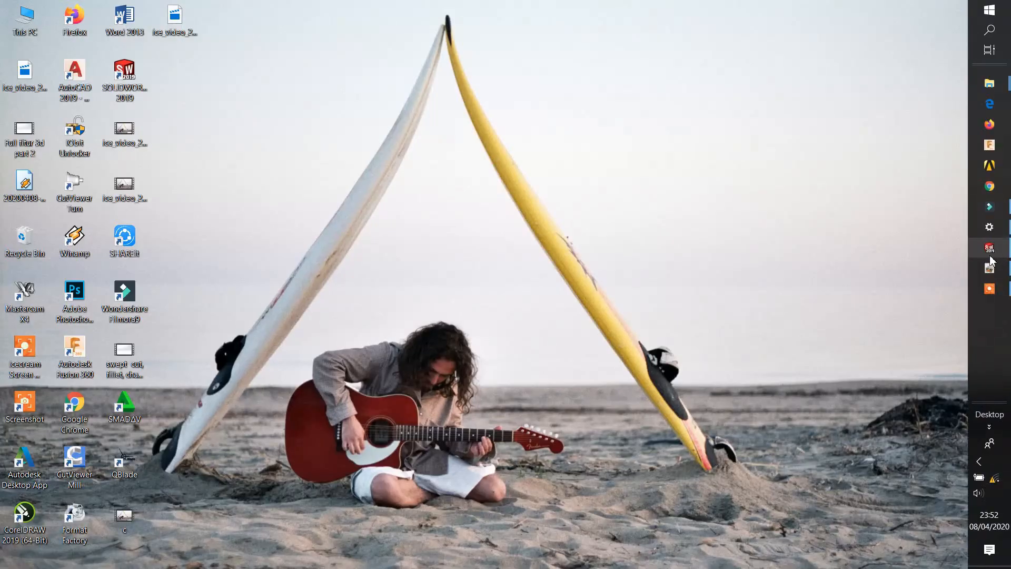
click(992, 270)
scroll(643, 340, up, 10)
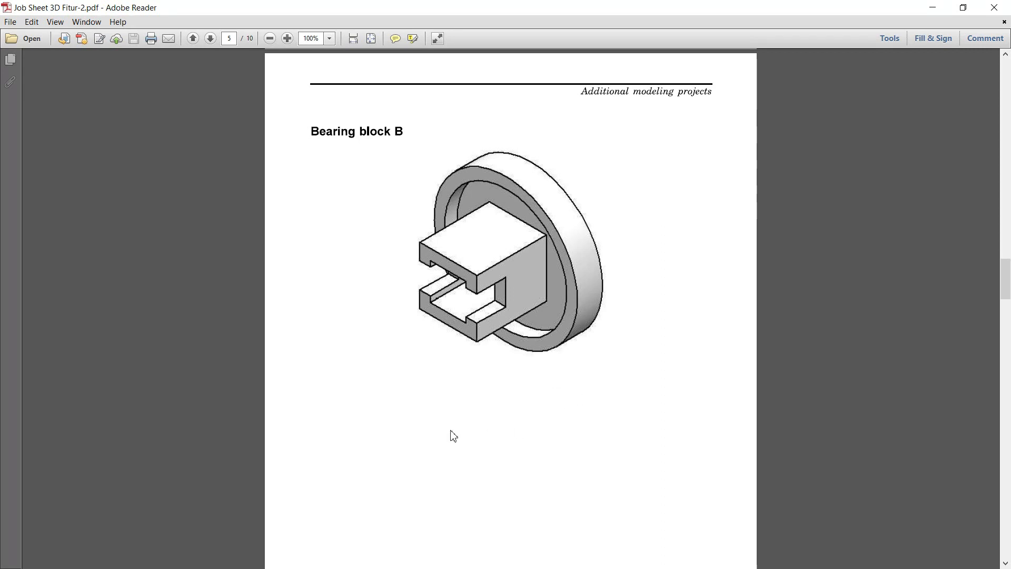
scroll(520, 365, down, 15)
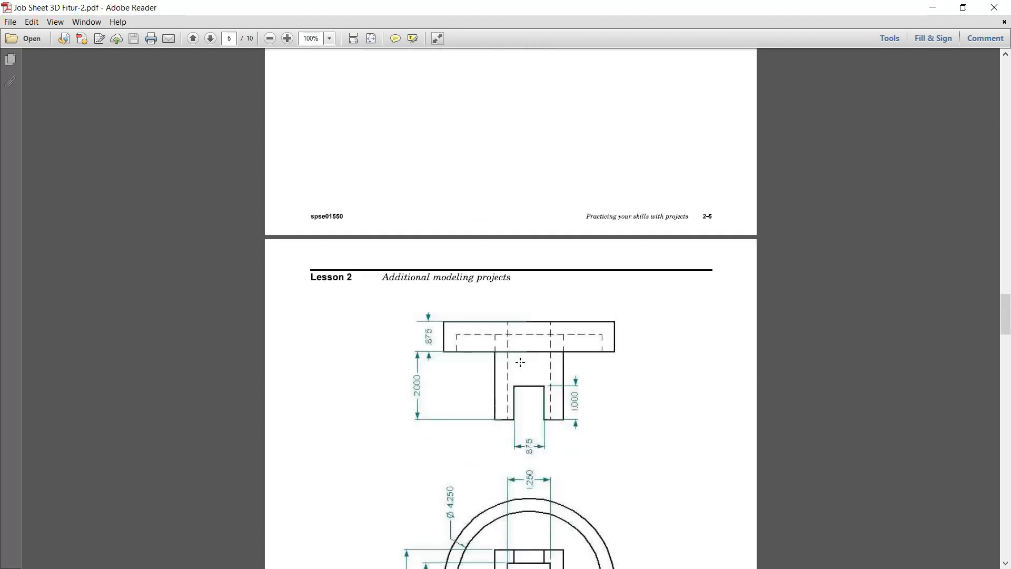
scroll(560, 355, down, 10)
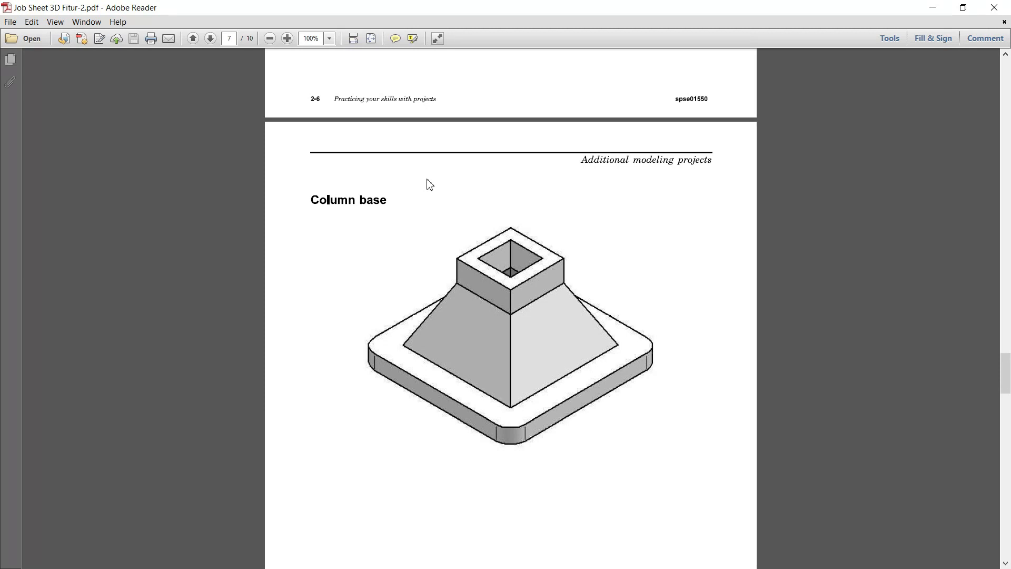
scroll(541, 342, down, 15)
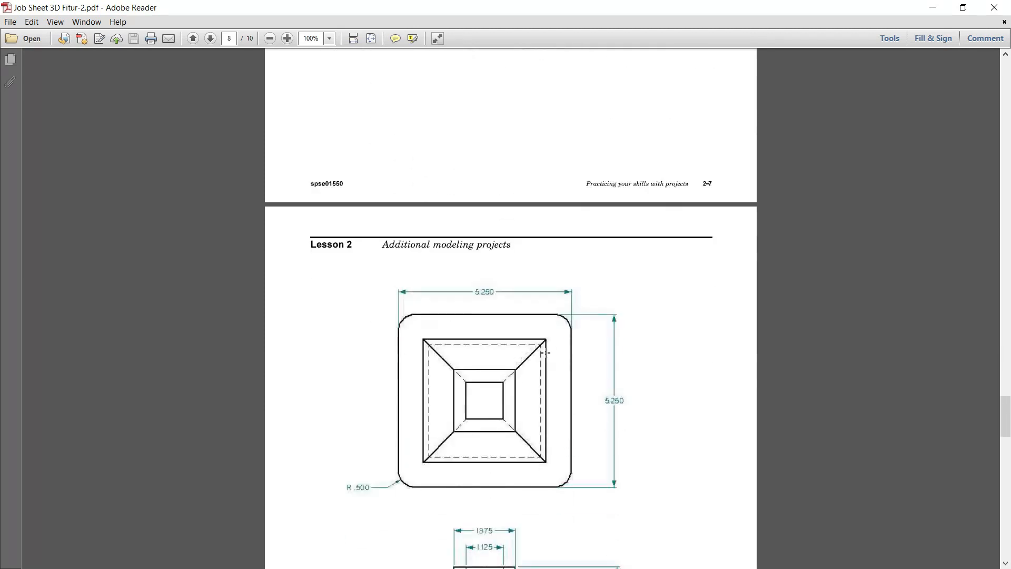
scroll(545, 352, up, 2)
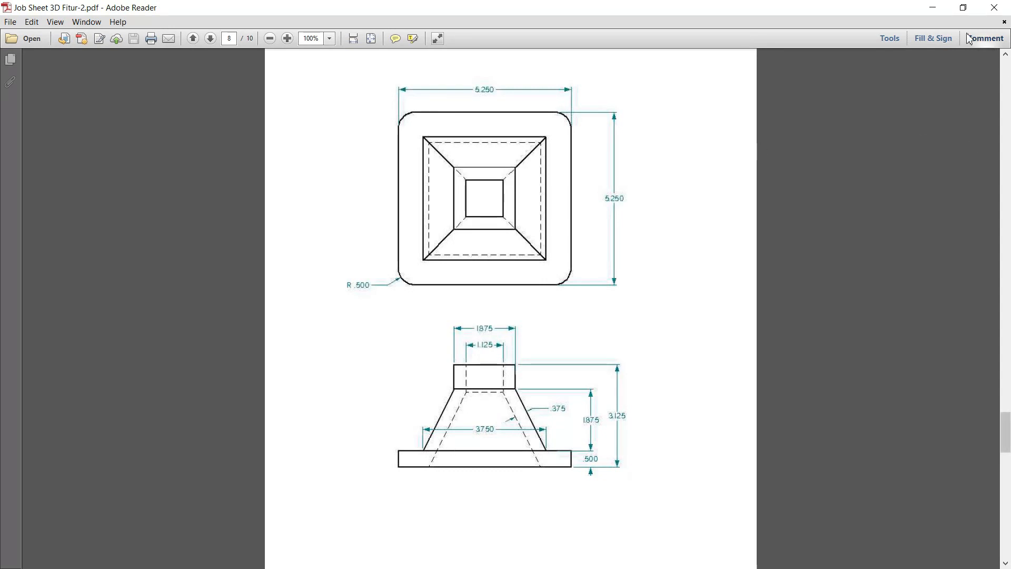
click(932, 8)
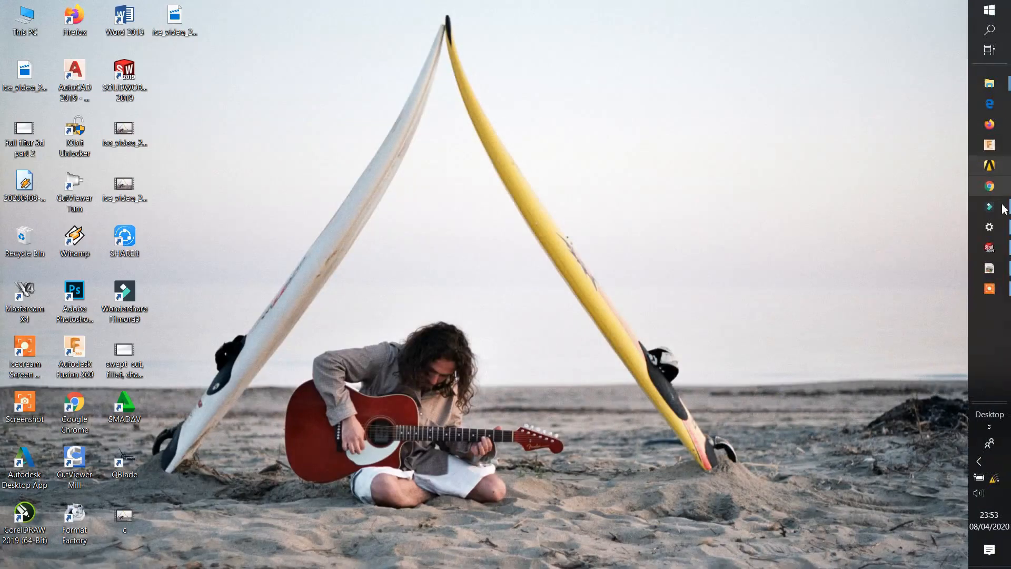
Step: Switch back to SOLIDWORKS and close the bearing block part without saving it
click(990, 247)
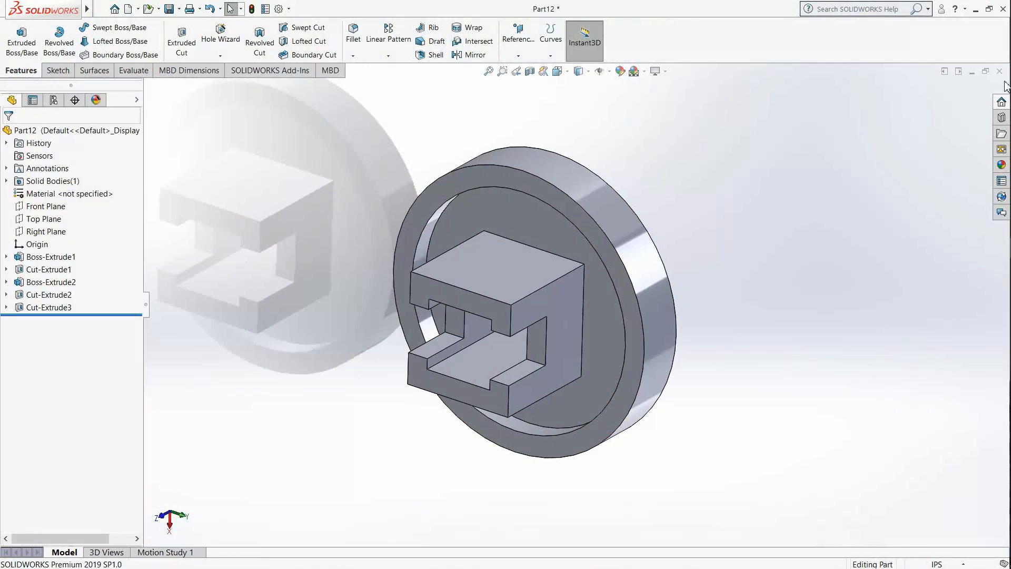
click(1000, 75)
click(477, 316)
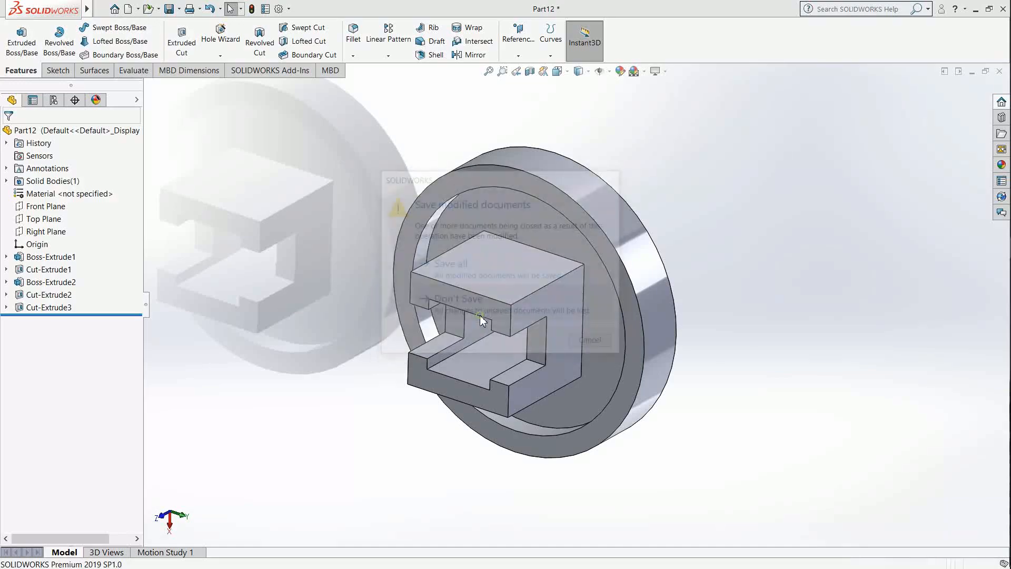
Step: Create a new part document and set its unit system to IPS
click(137, 12)
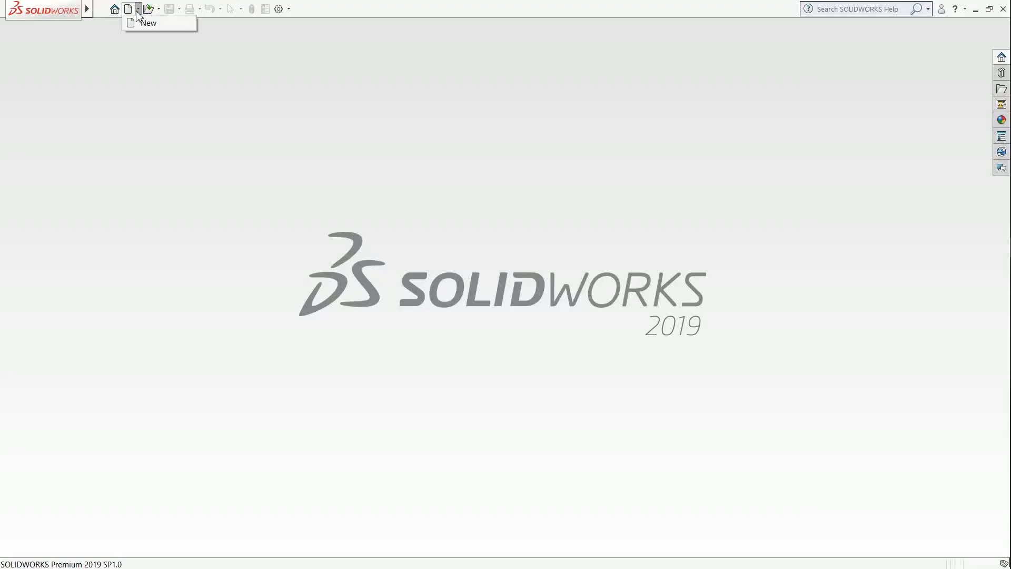
click(150, 23)
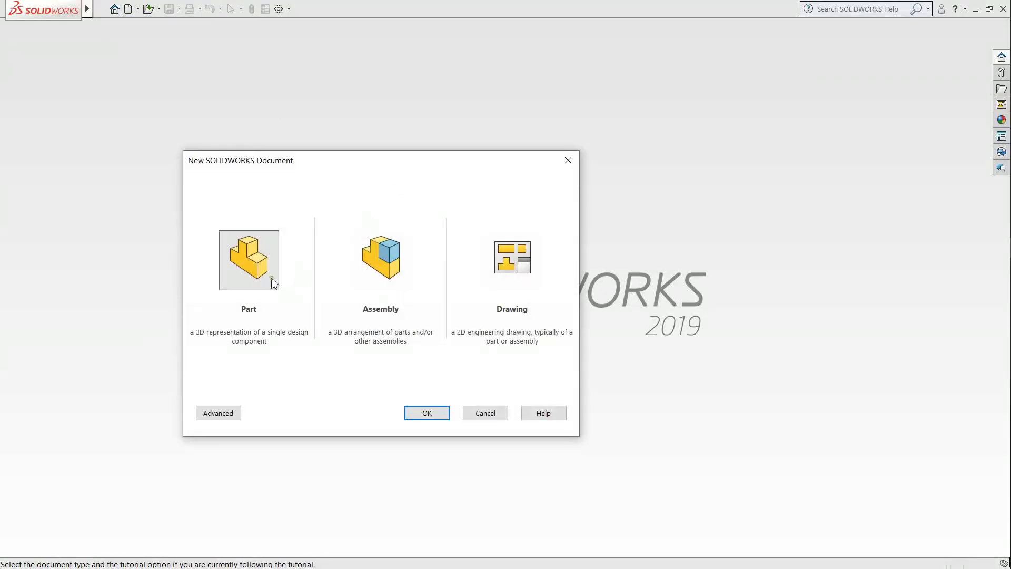
click(413, 411)
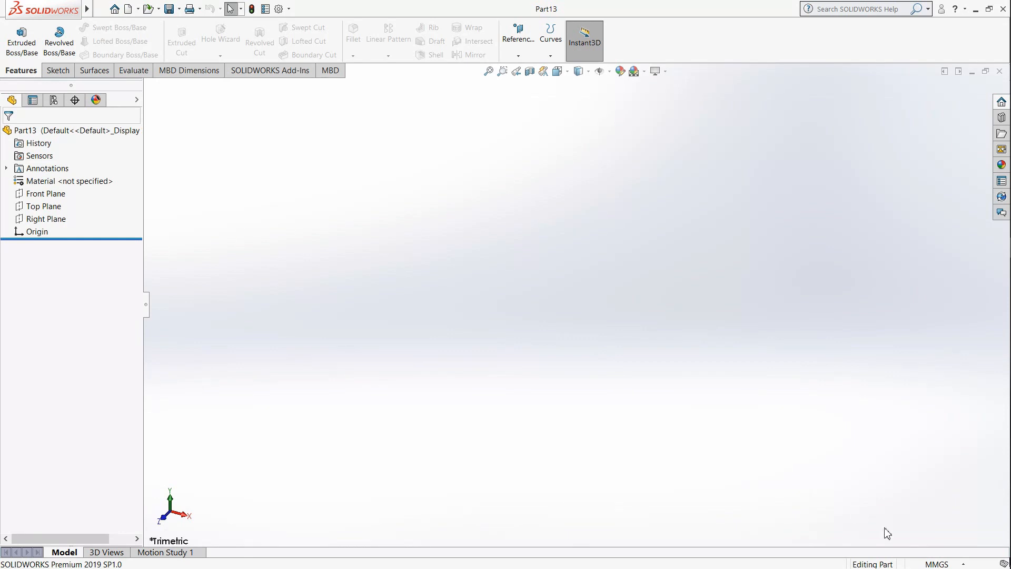
click(937, 563)
click(912, 529)
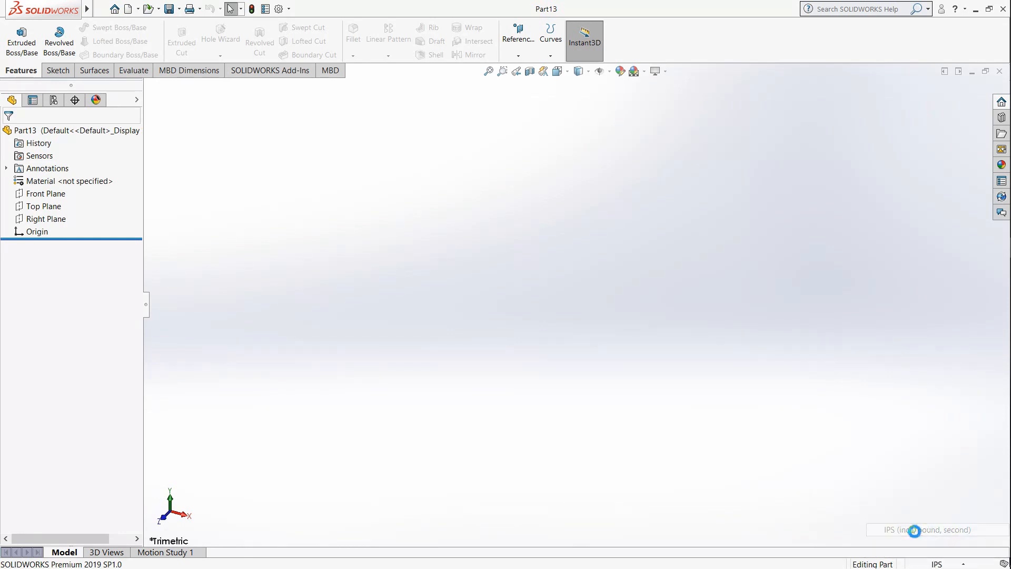
Step: Sketch a centre rectangle about 3.06 in wide and 2.19 in high on the Front Plane, centred on the origin
click(58, 70)
click(21, 40)
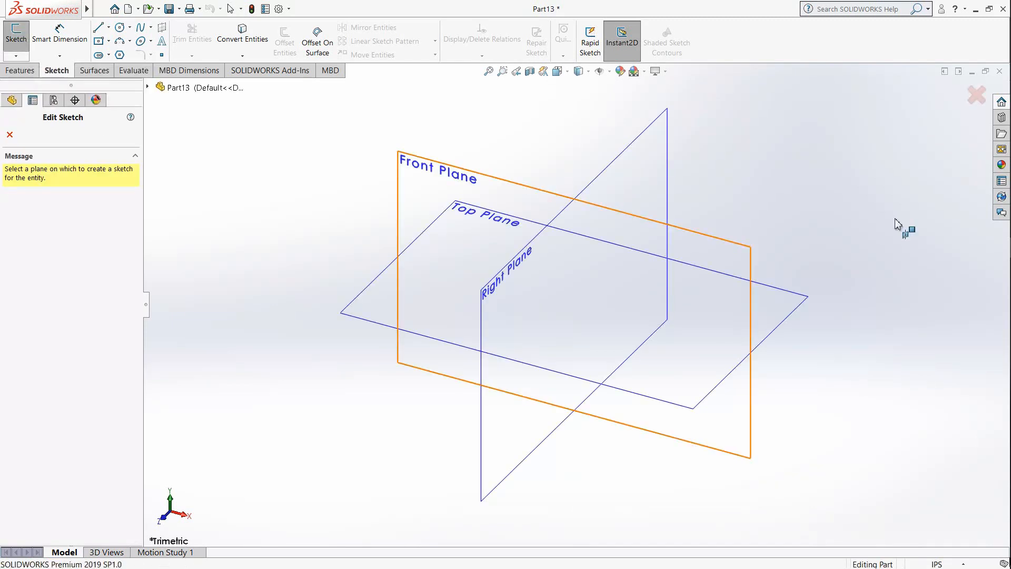
click(507, 187)
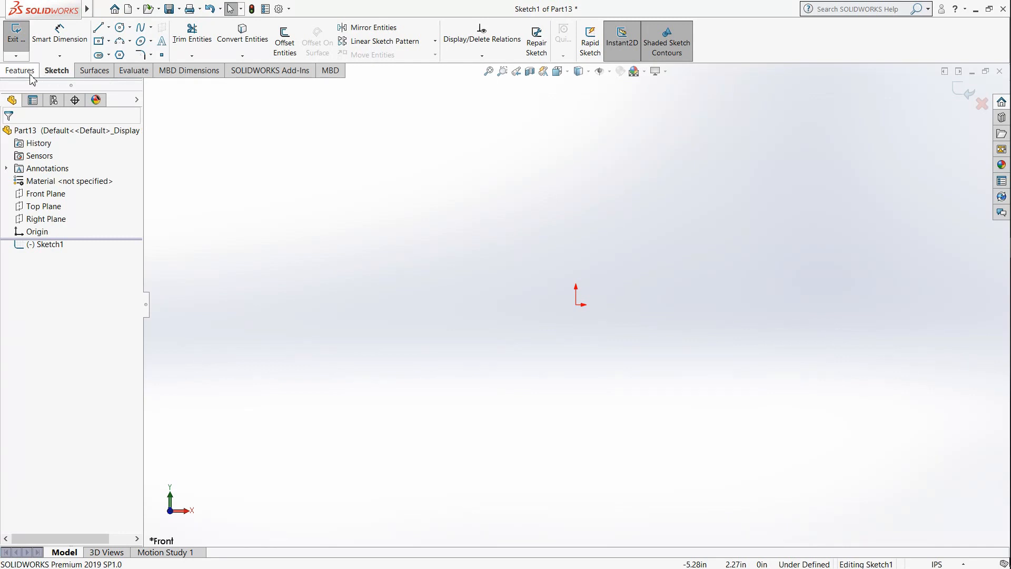
click(97, 43)
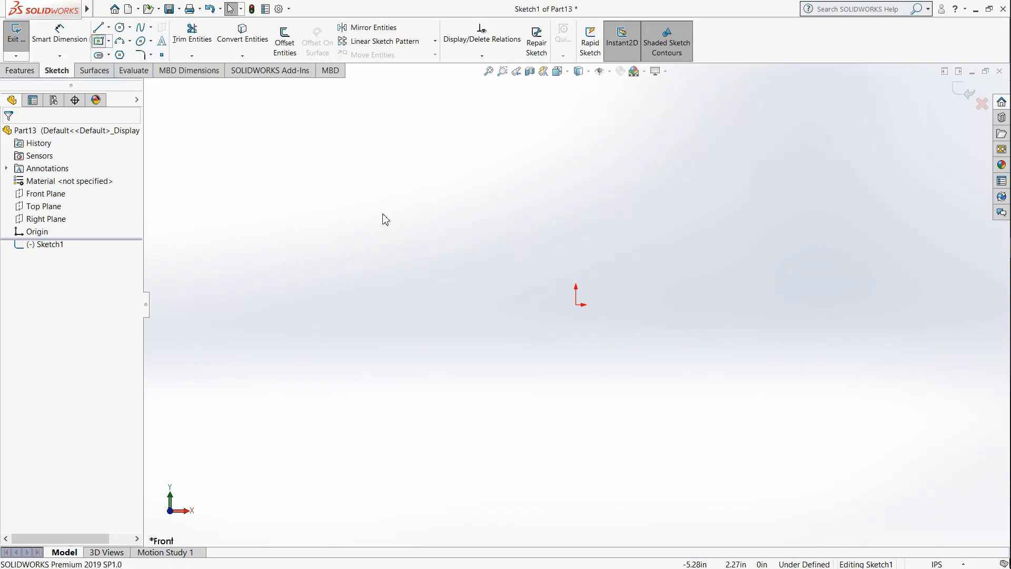
click(577, 304)
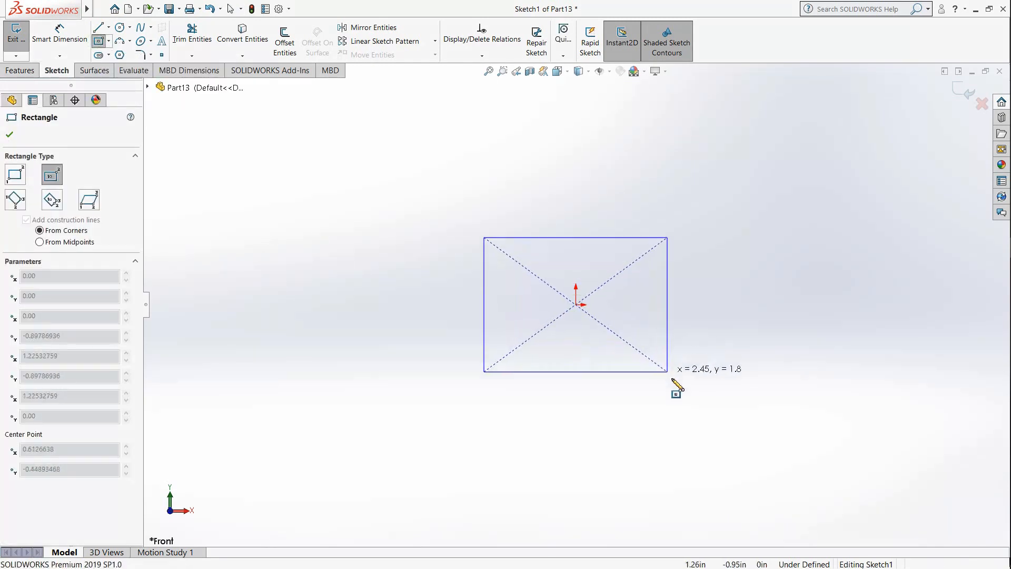
click(690, 386)
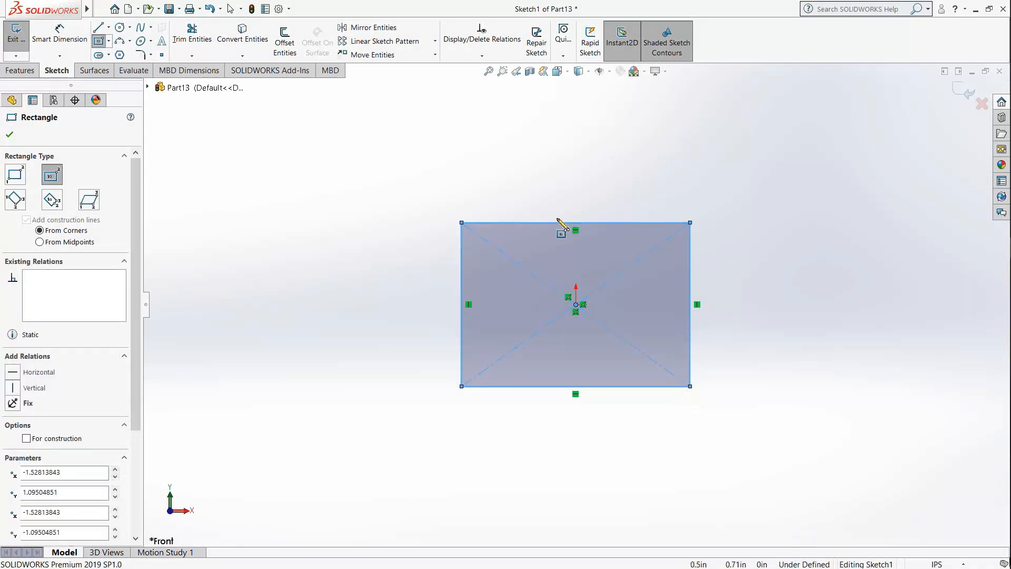
Step: Dimension the base rectangle's width and height to 5.25 in each
click(60, 38)
click(578, 223)
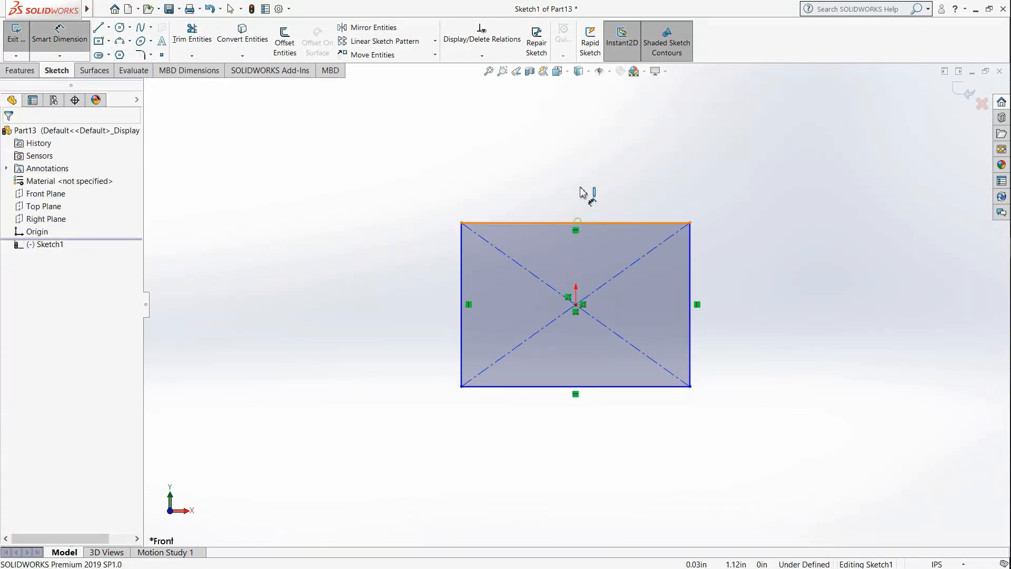
click(578, 167)
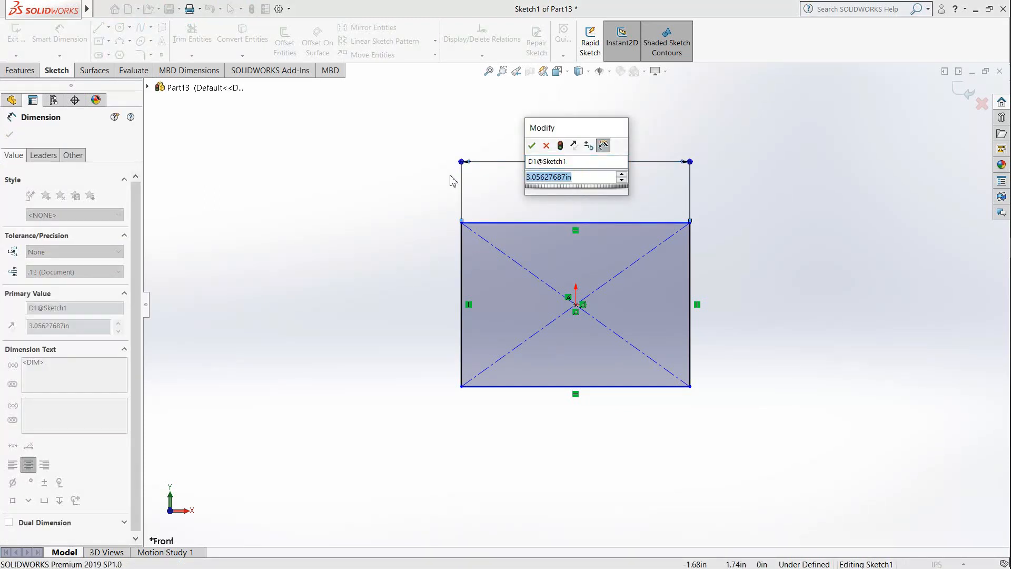
text(5)
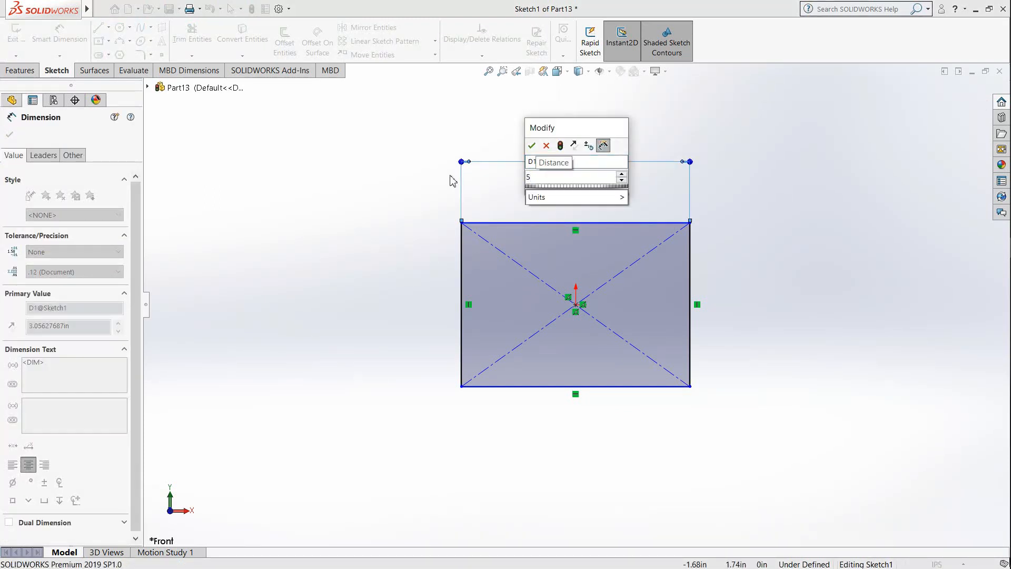
text(.)
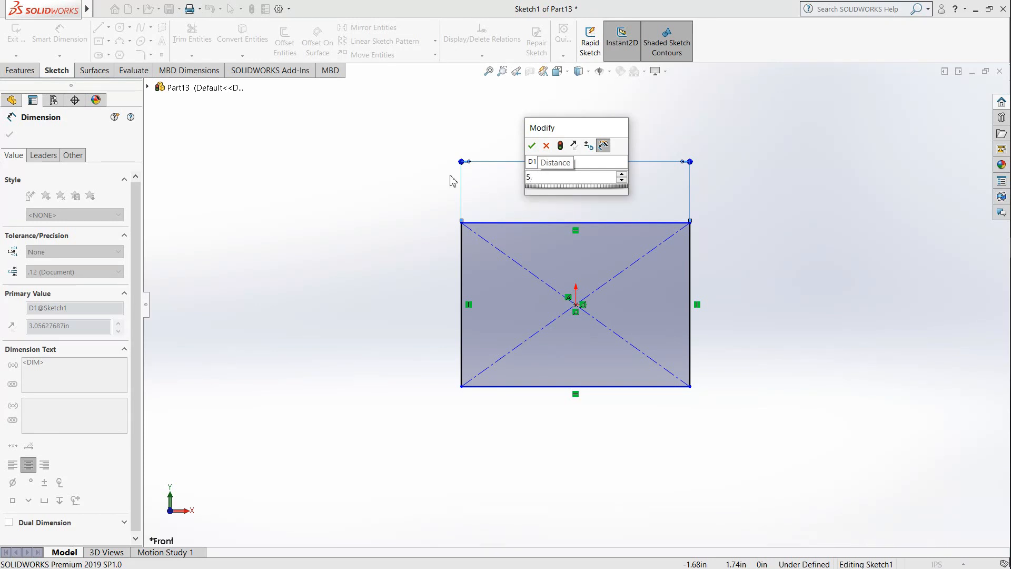
text(25)
key(Return)
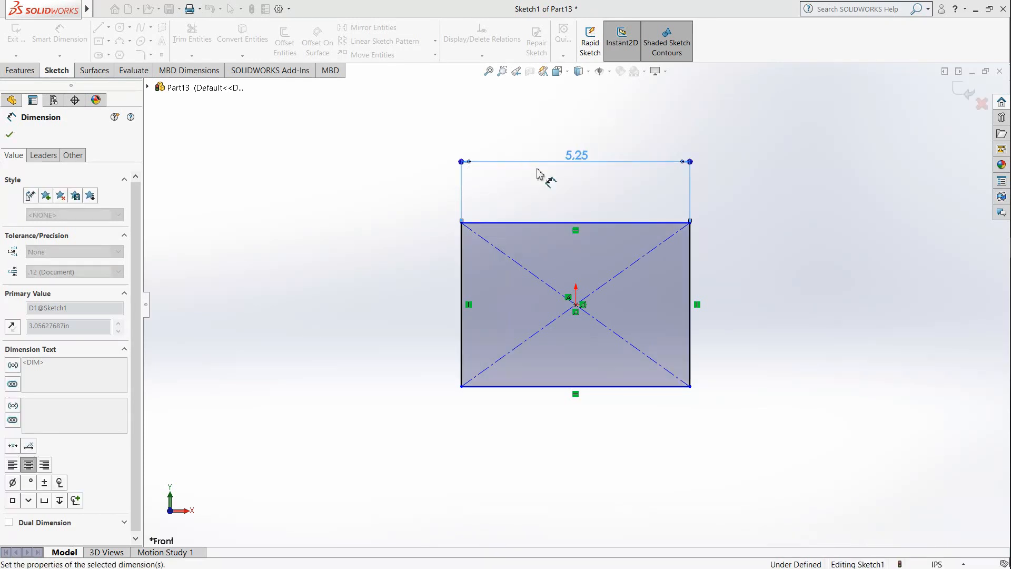
click(691, 292)
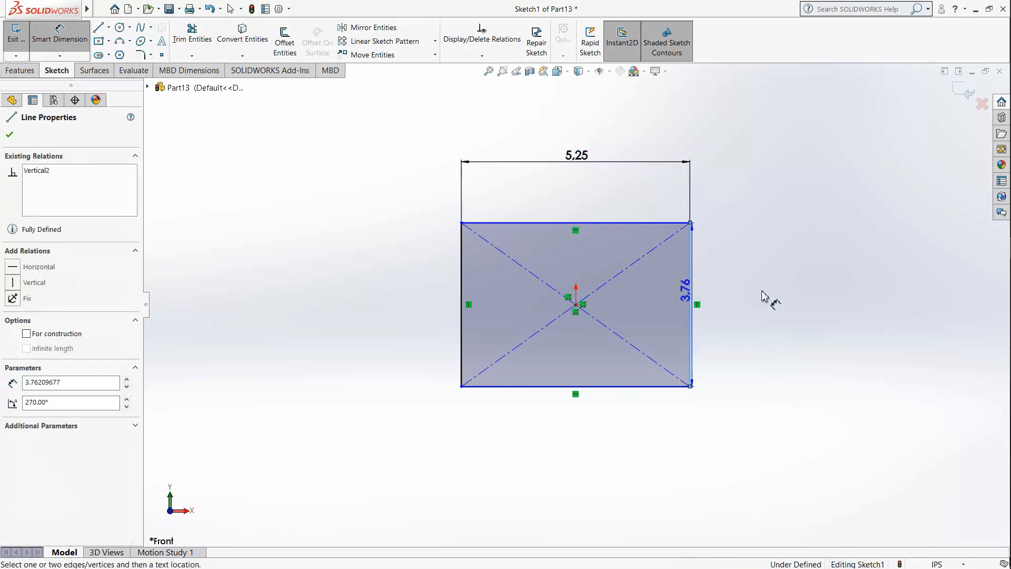
click(763, 298)
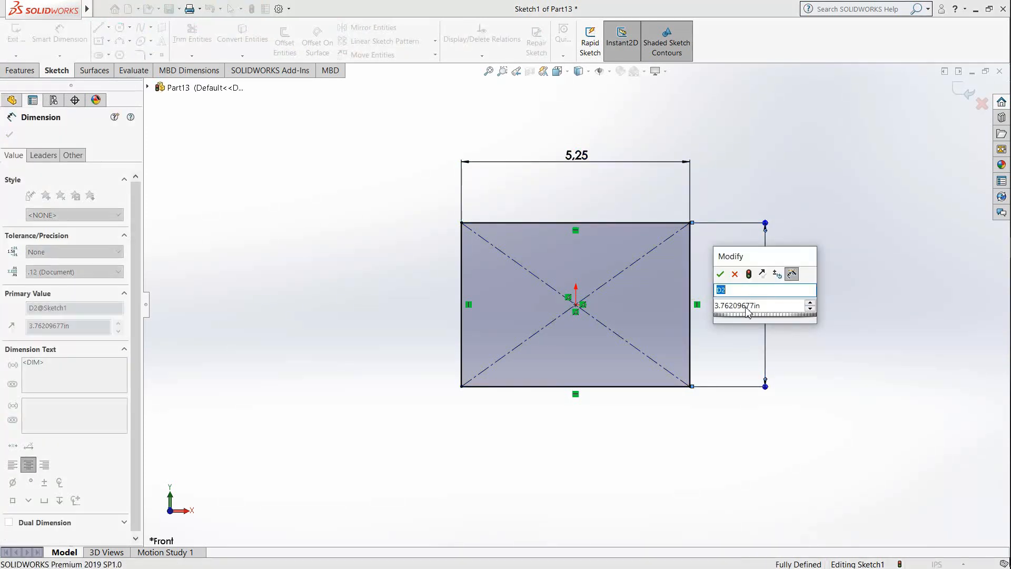
text(5.25)
key(Return)
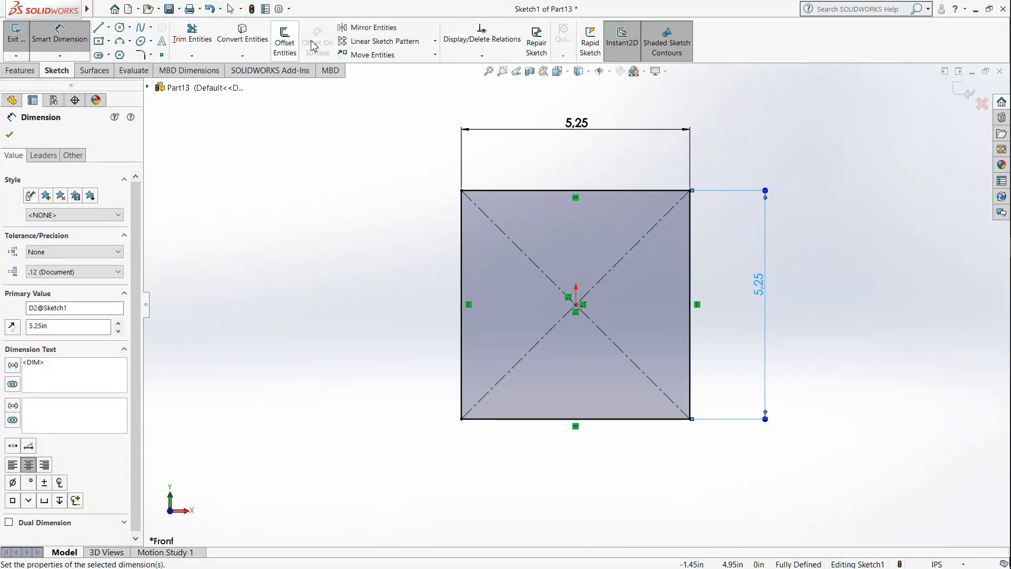
Step: Round all four corners of the 5.25 in square with 0.50 in sketch fillets
click(140, 54)
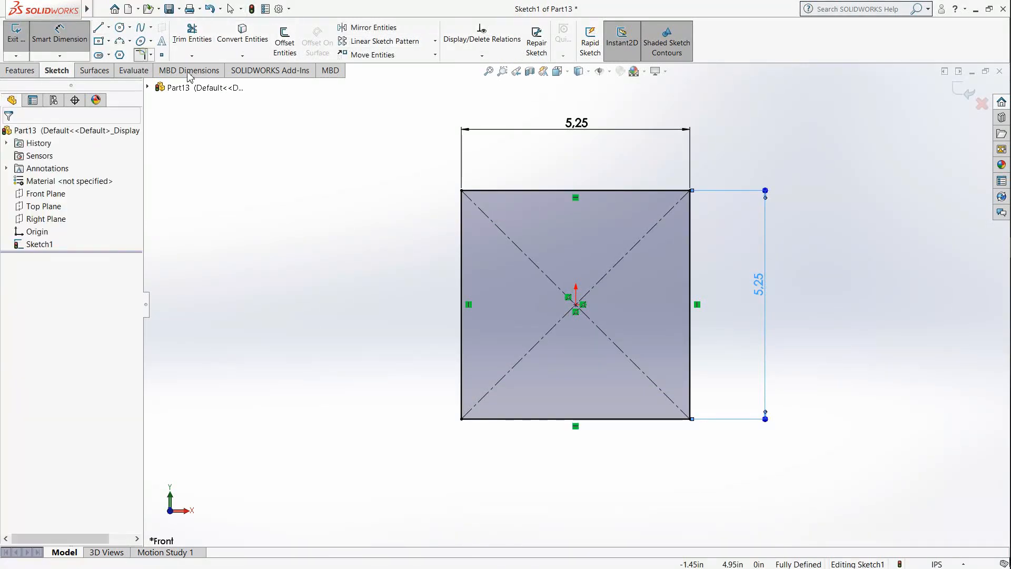
click(490, 190)
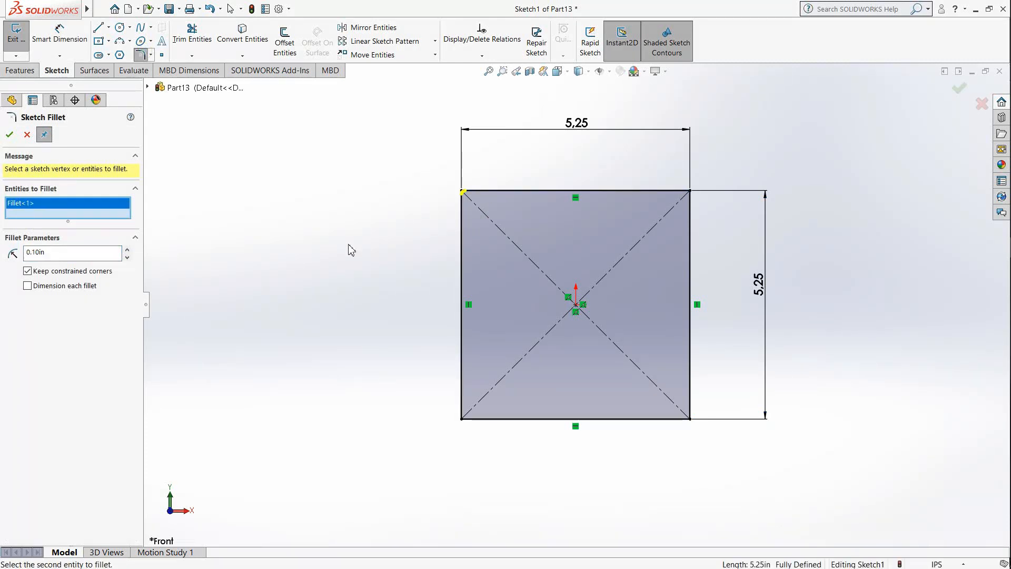
click(60, 253)
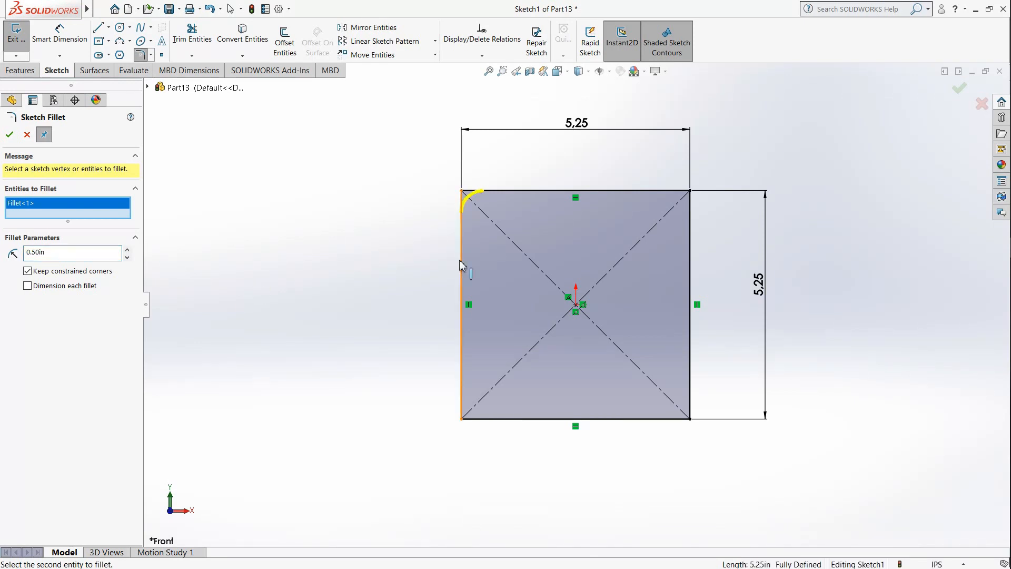
click(673, 196)
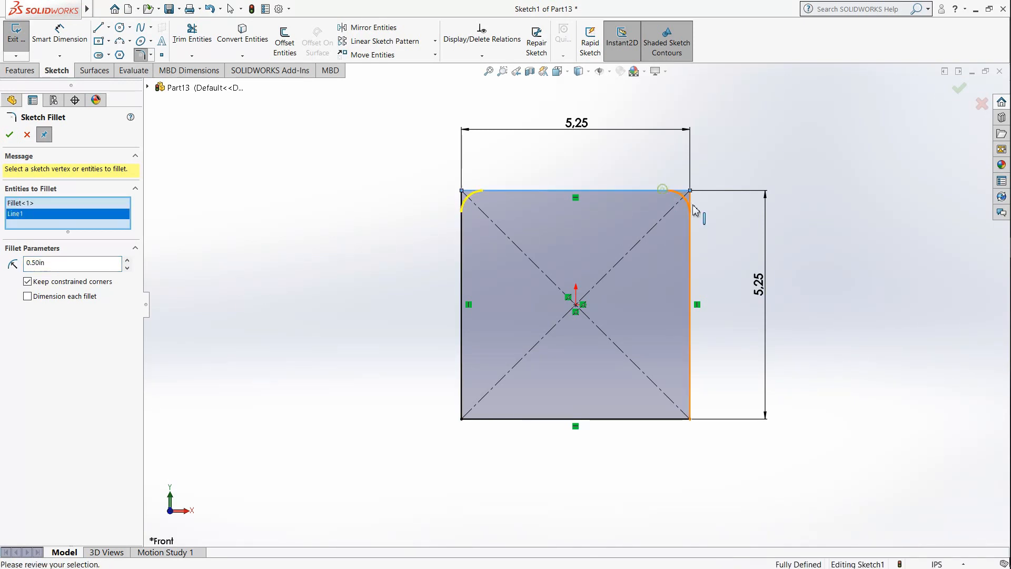
click(670, 408)
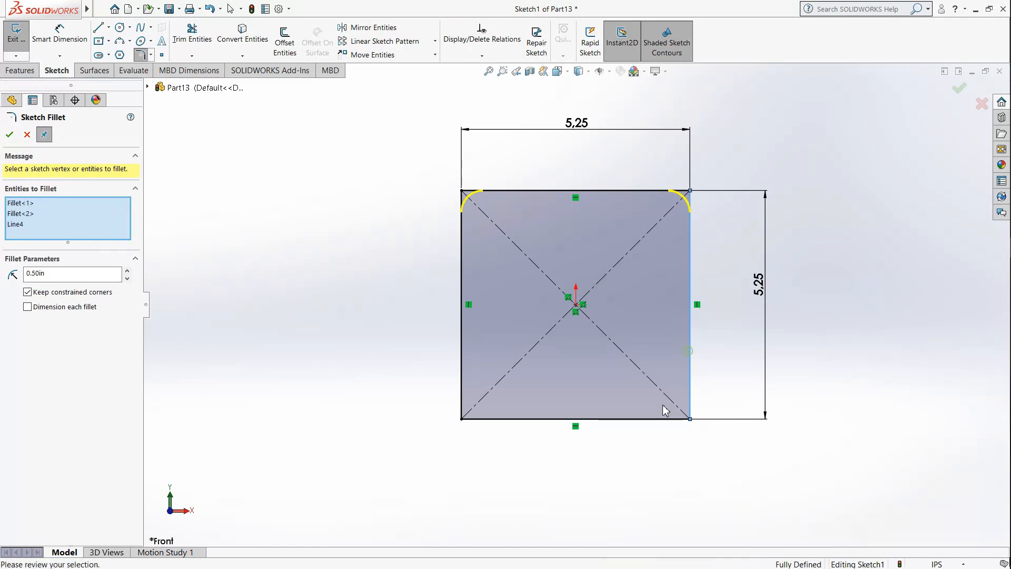
click(471, 411)
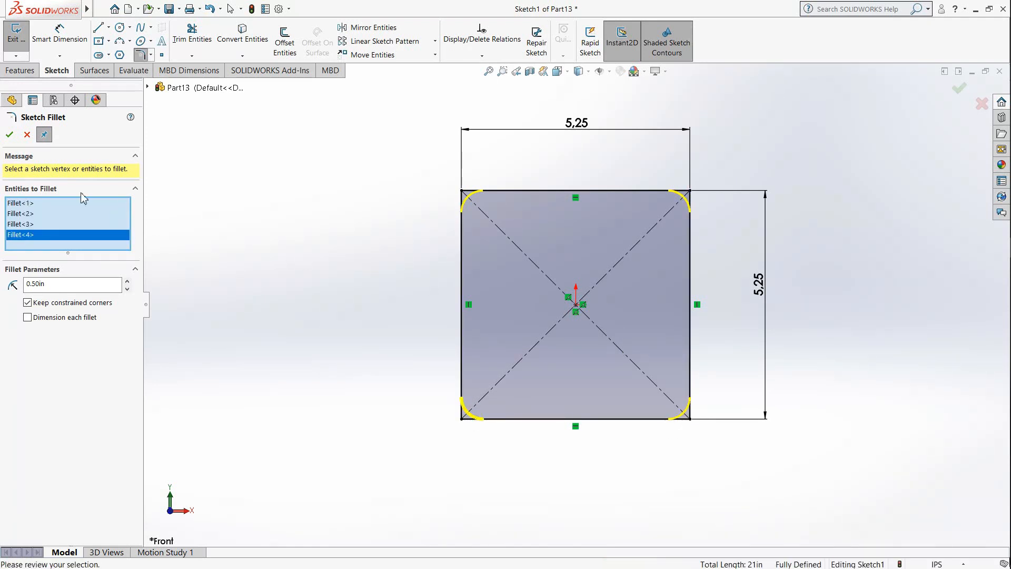
click(10, 135)
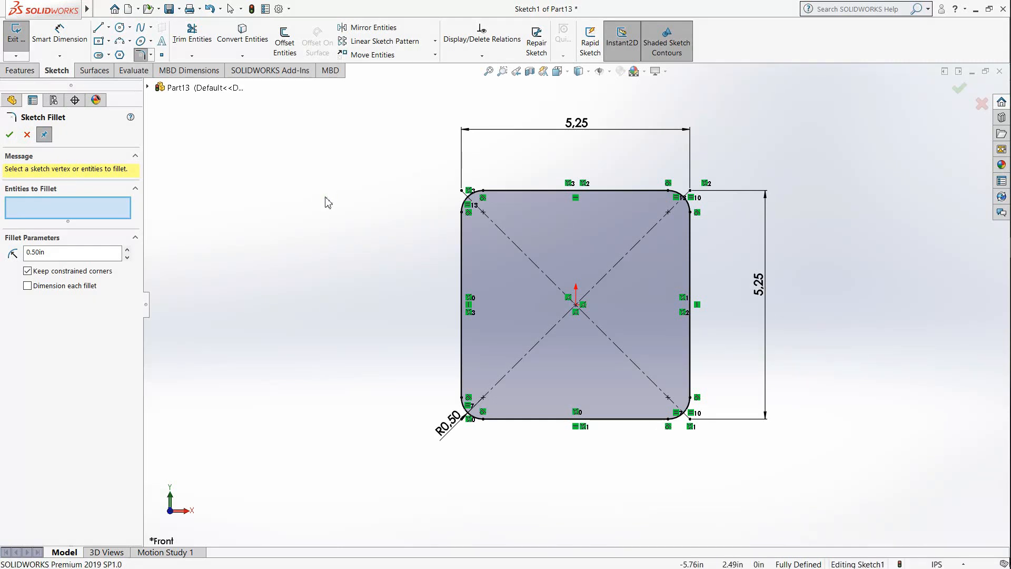
Step: Finish the sketch fillet command and extrude the rounded square profile as a blind boss 0.5 in deep
click(16, 73)
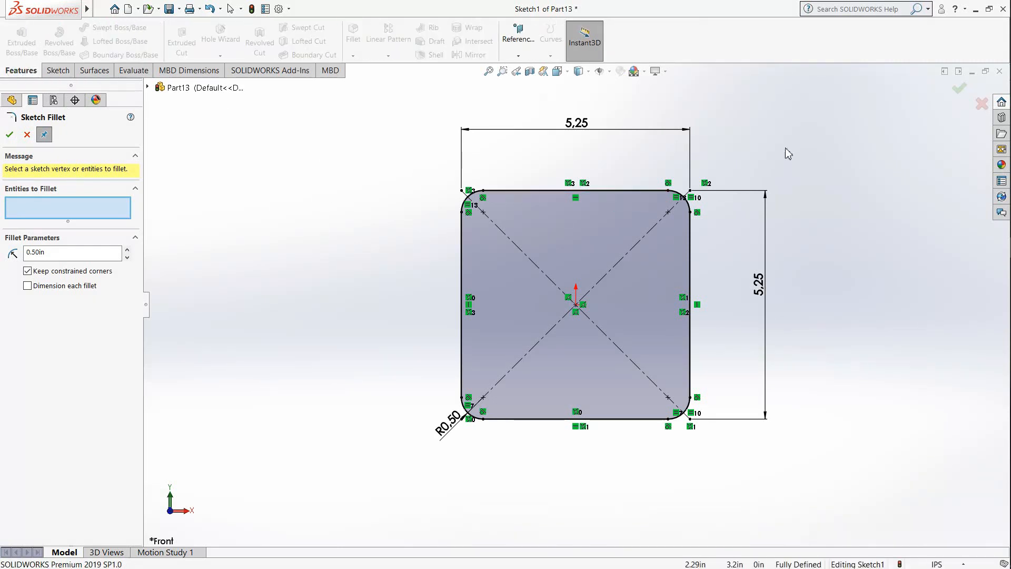
click(959, 89)
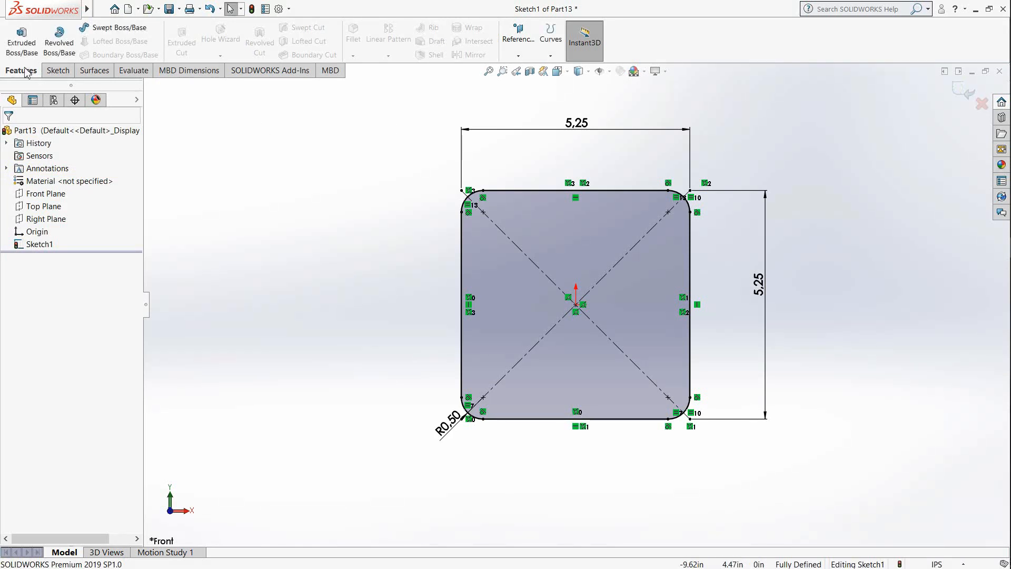
click(22, 40)
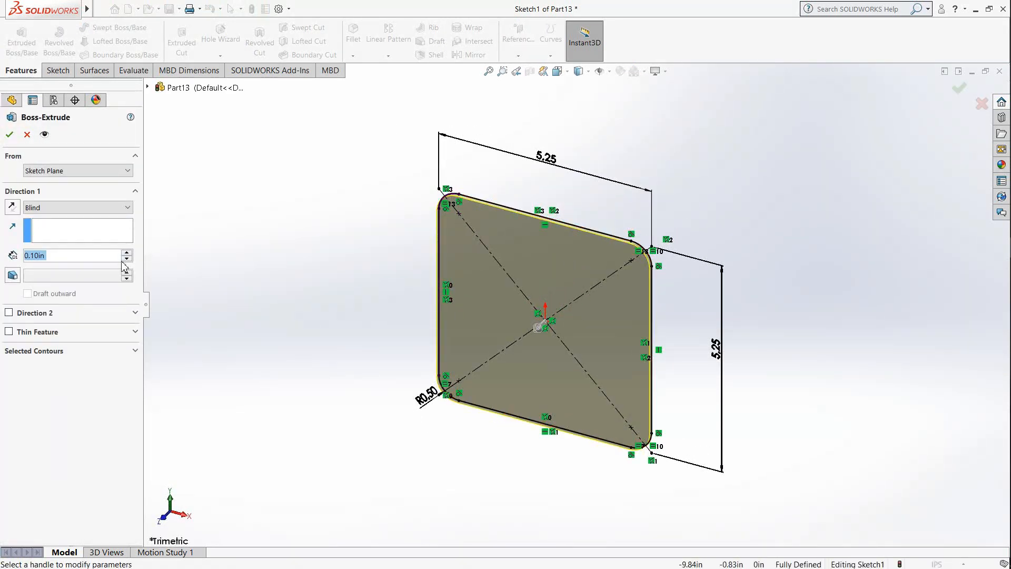
drag(88, 255, 0, 237)
text(0.5)
key(Return)
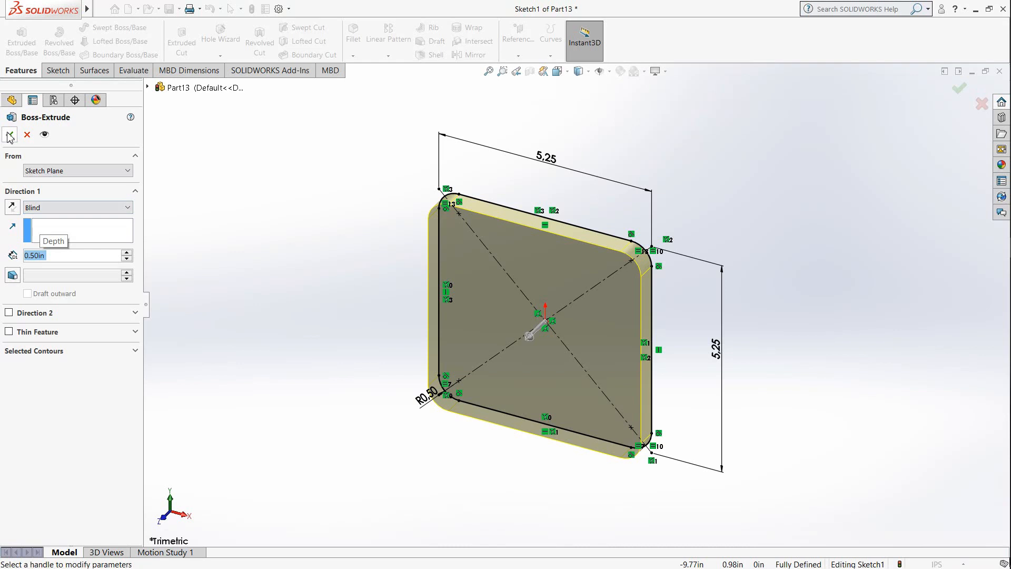
key(Return)
click(239, 221)
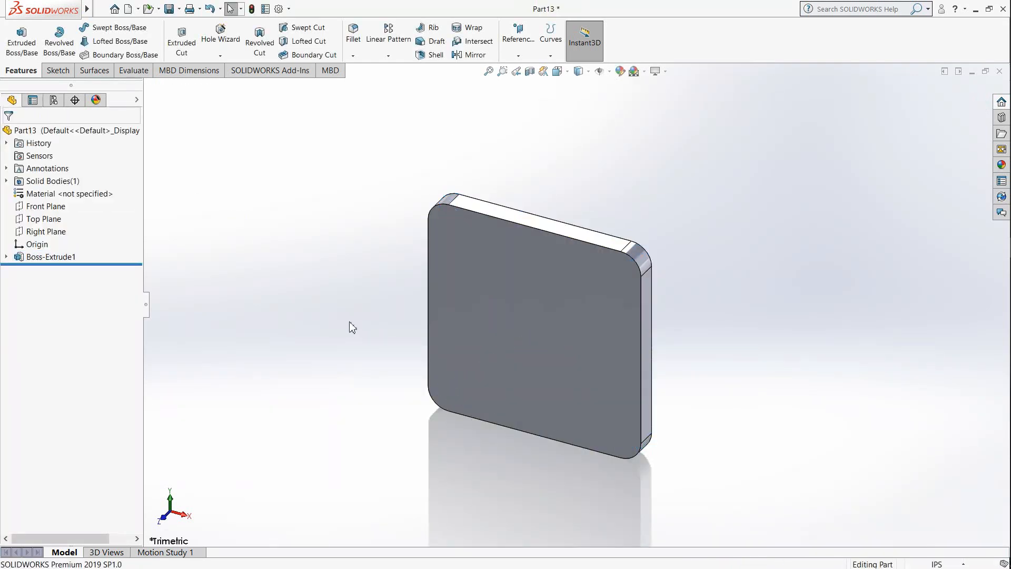
Step: Sketch a centre rectangle about 3.85 in wide and 3.37 in high on the plate's front face, centred on the origin
middle_drag(571, 335, 567, 303)
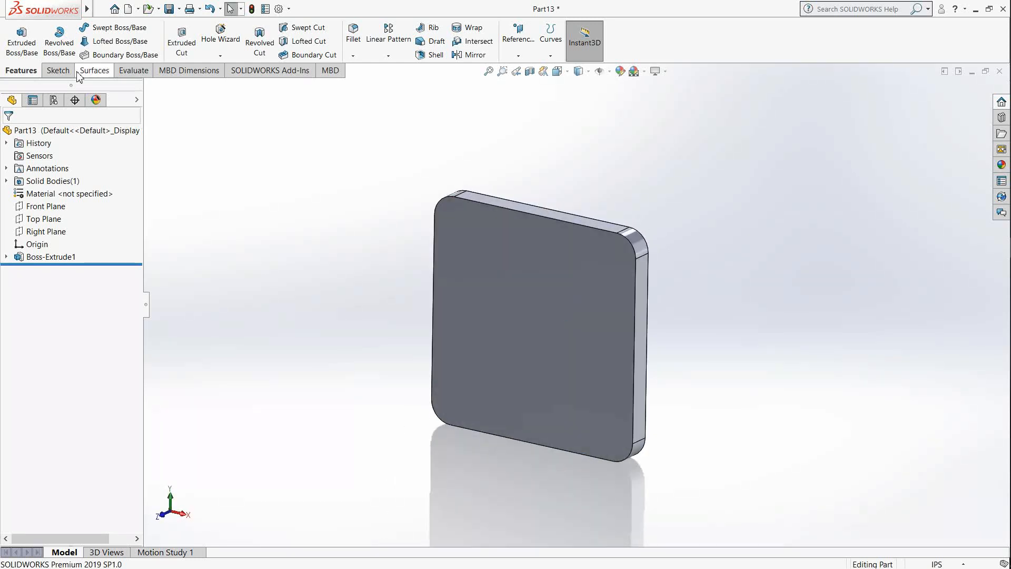
click(56, 70)
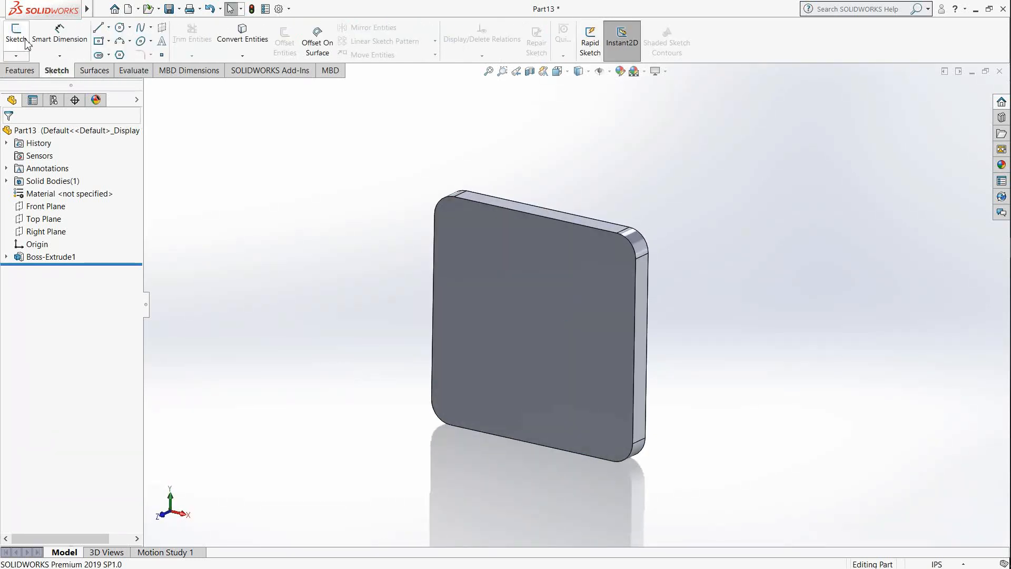
click(517, 342)
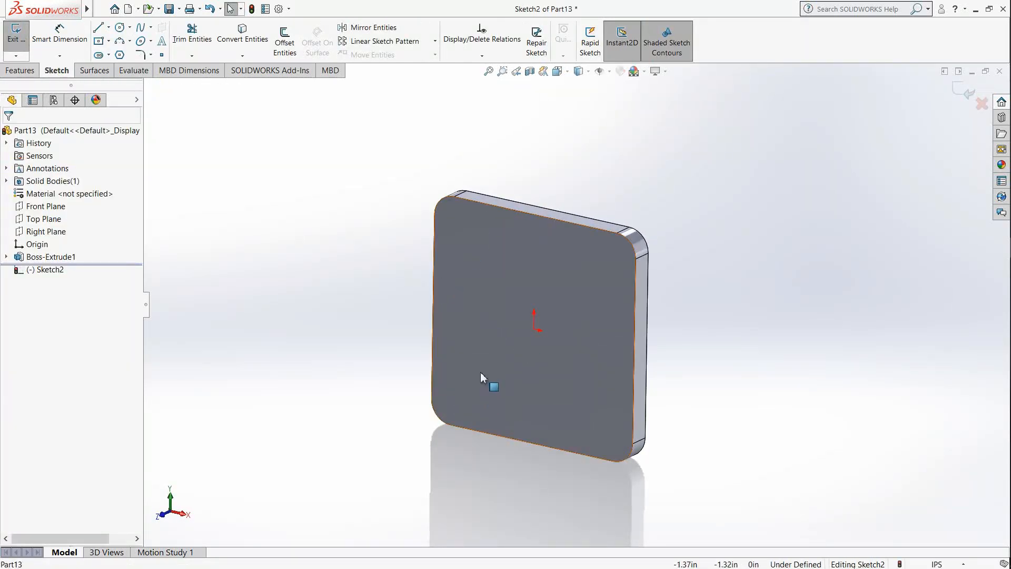
click(571, 72)
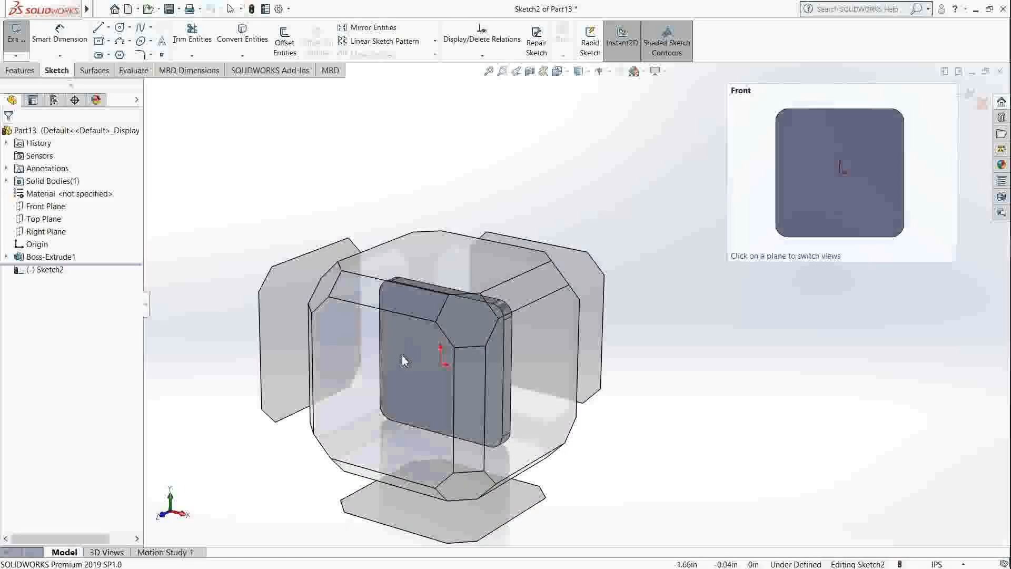
click(415, 350)
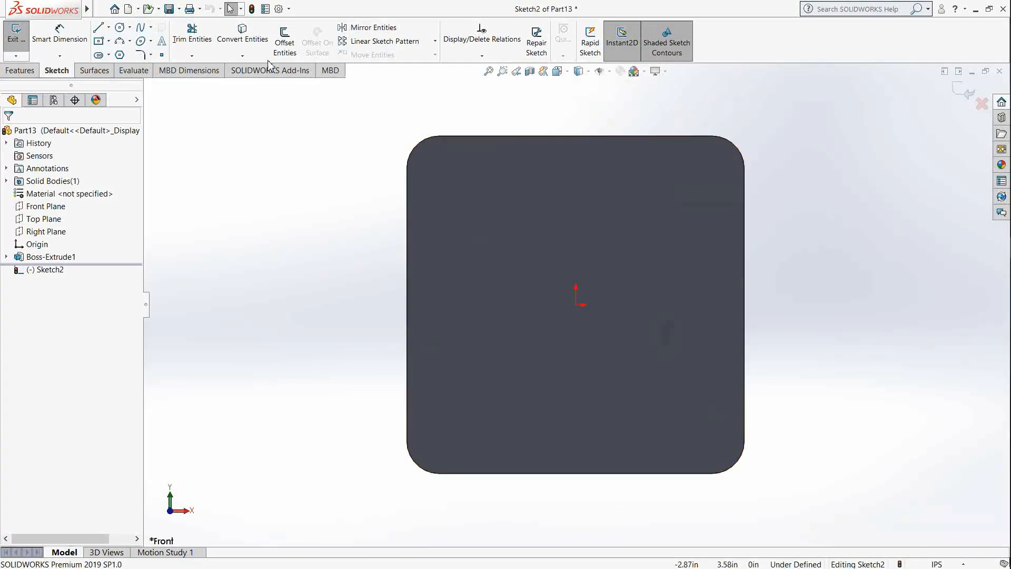
click(99, 41)
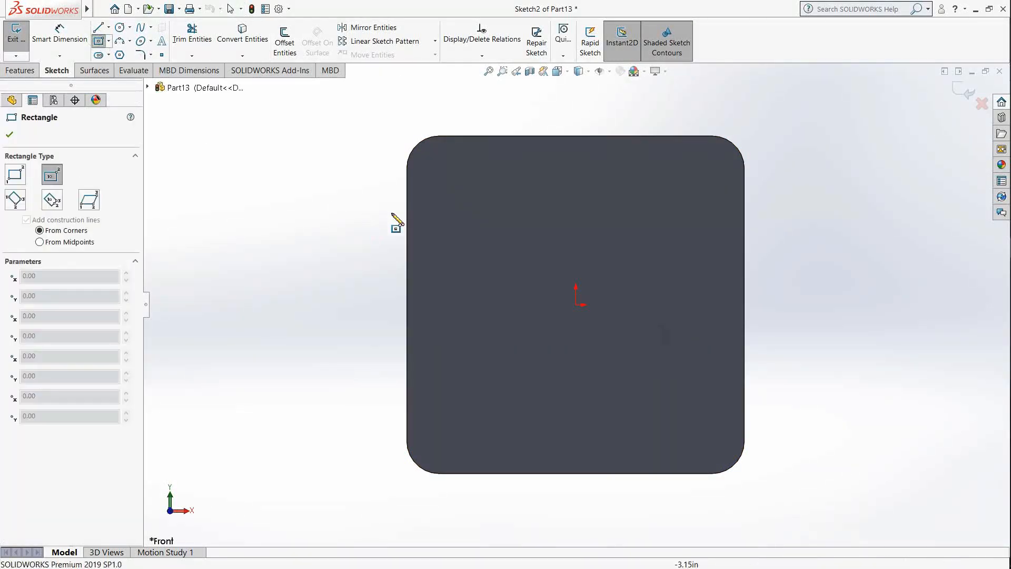
click(576, 306)
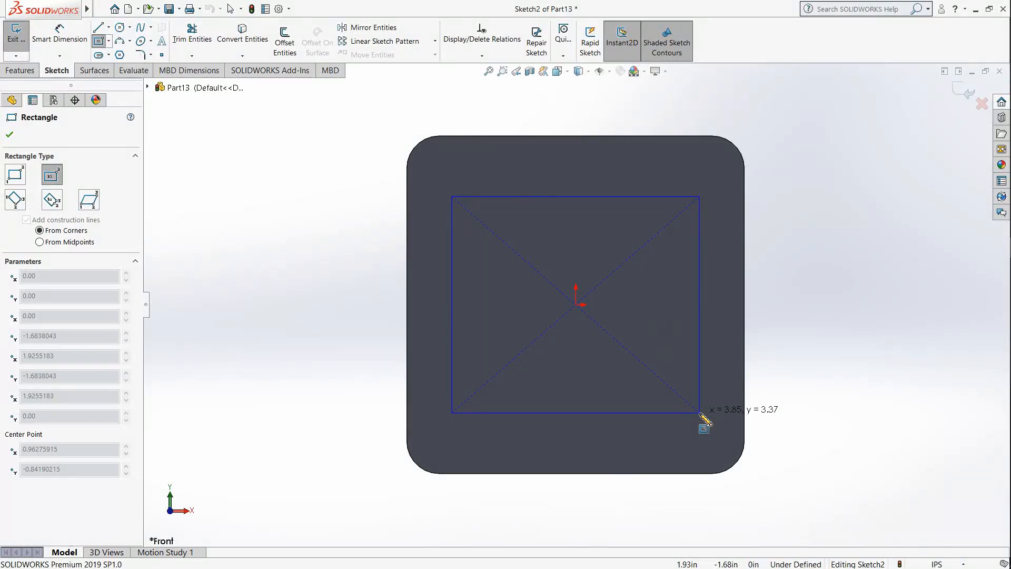
click(699, 412)
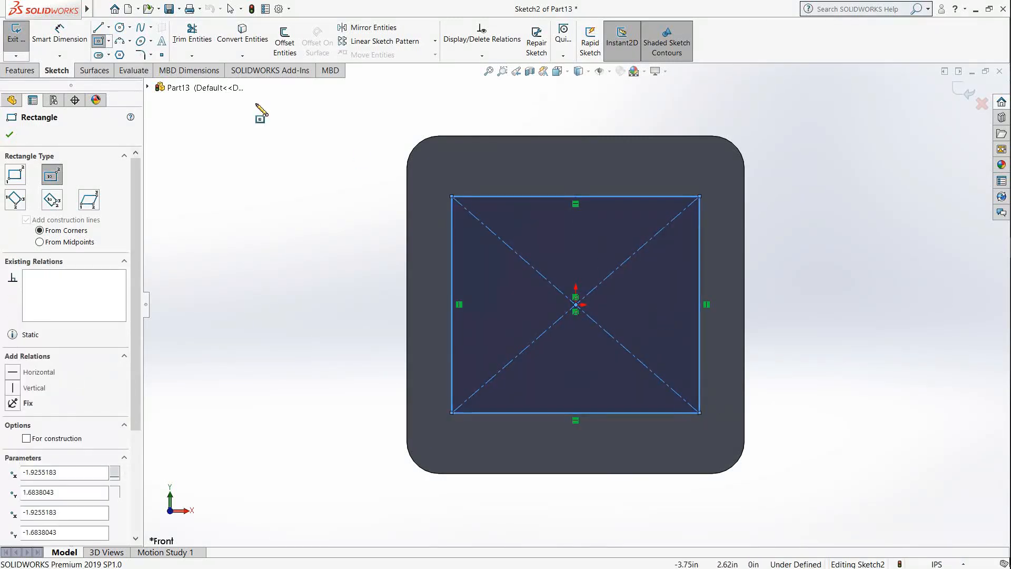
Step: Dimension the new rectangle on the plate's front face to 3.75 in wide and 3.75 in high
click(60, 35)
click(560, 195)
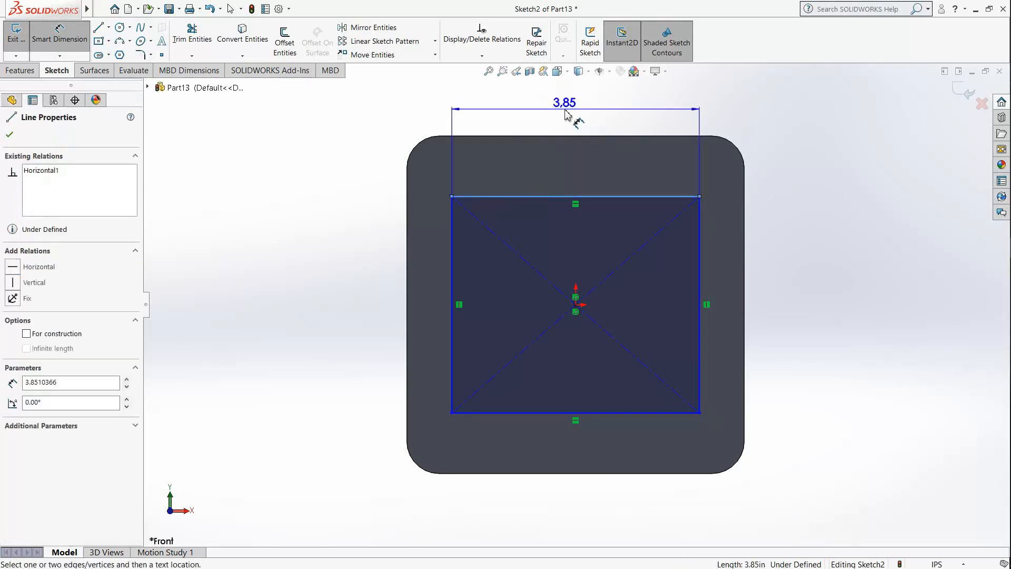
click(568, 113)
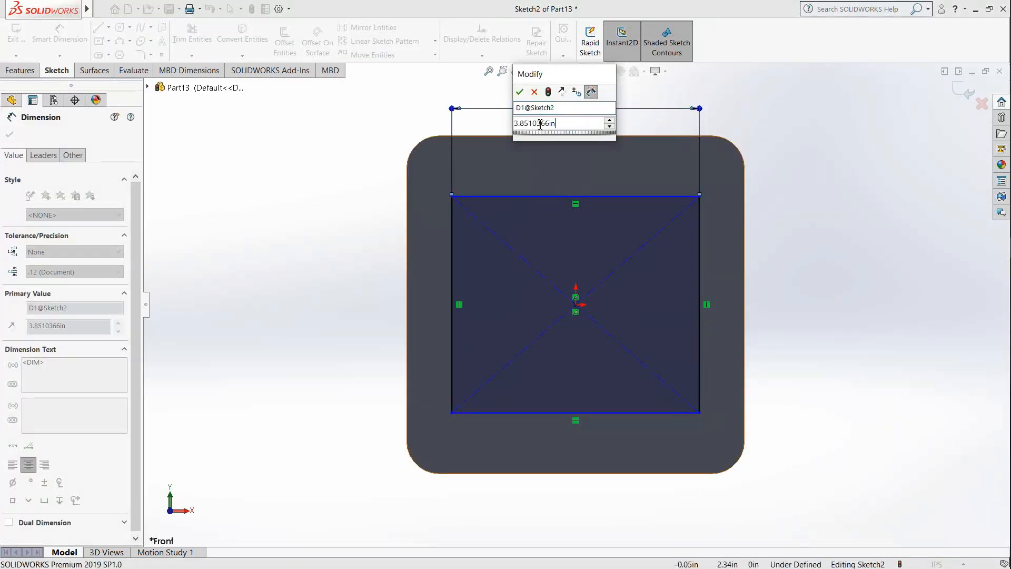
drag(540, 124, 451, 124)
text(3.75)
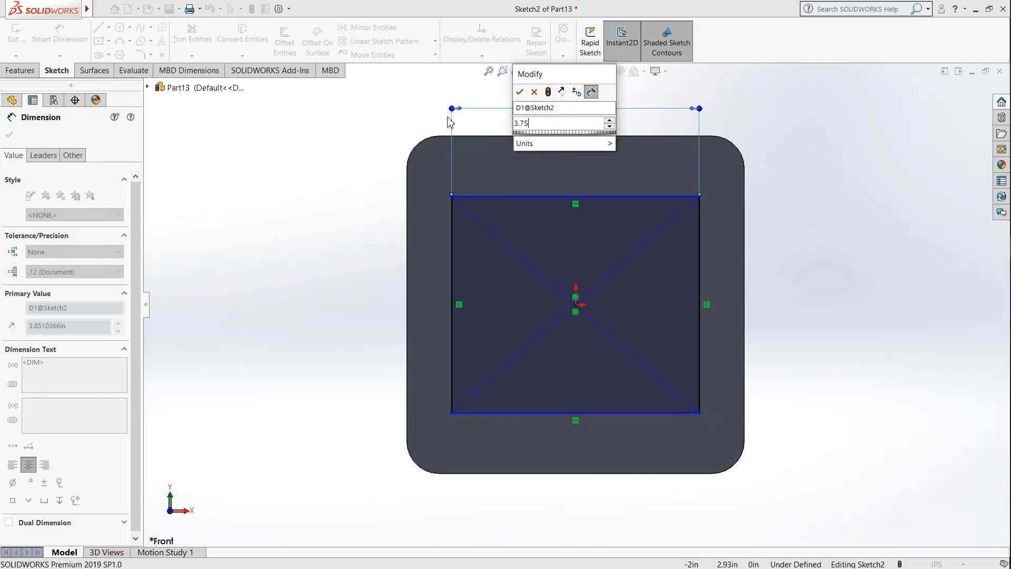
key(Return)
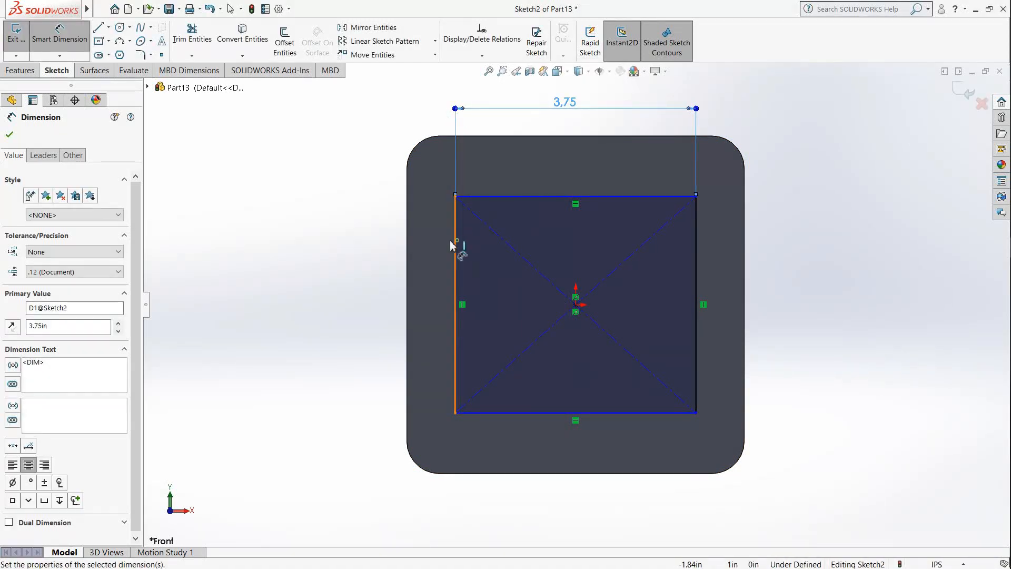
click(455, 249)
click(323, 314)
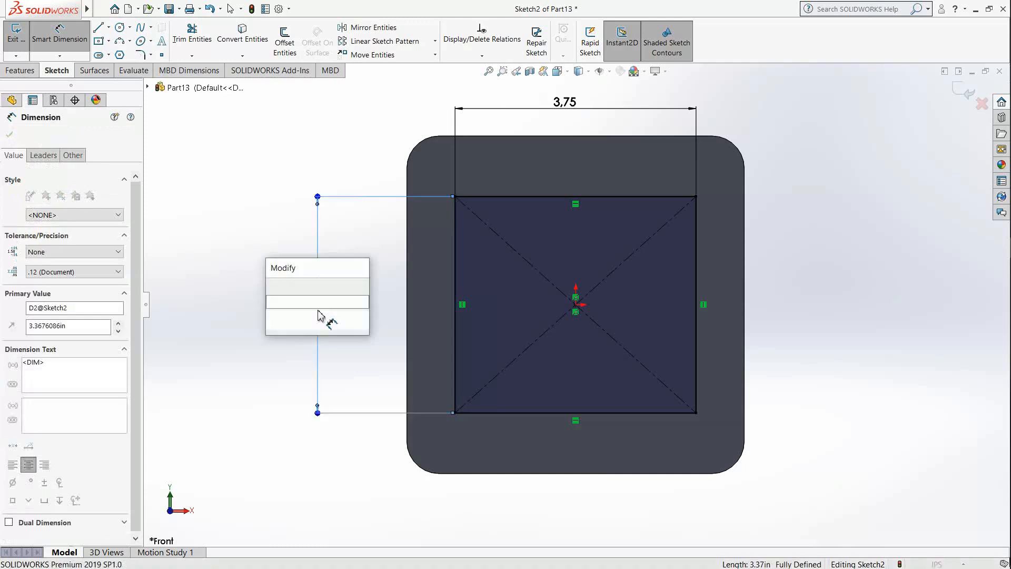
text(3)
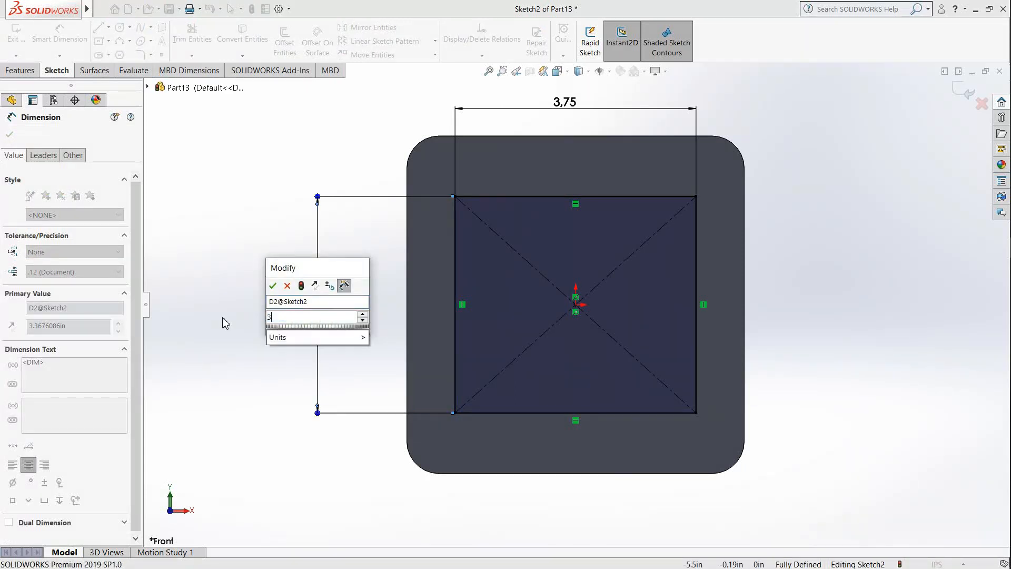
text(.75)
key(Return)
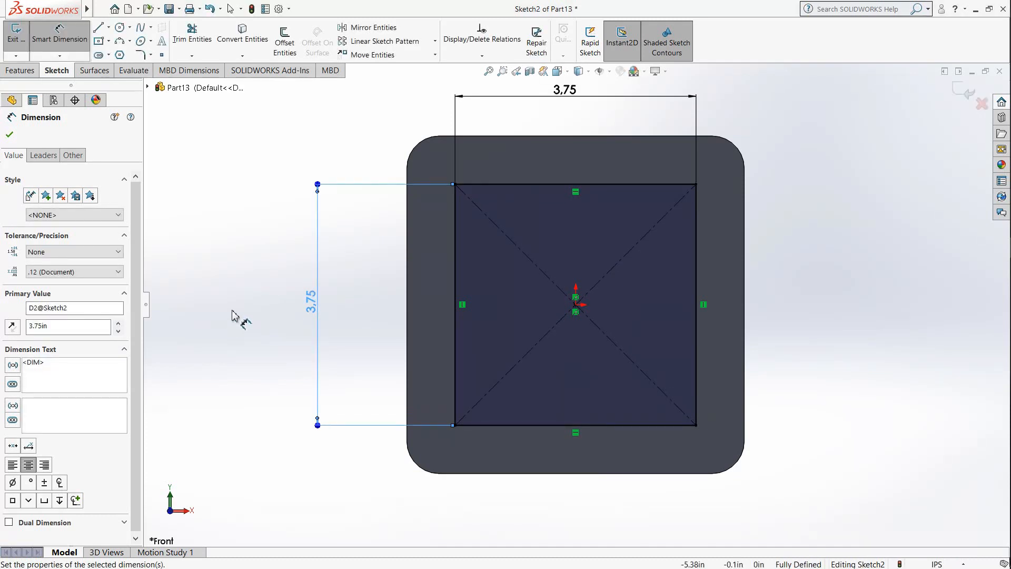
Step: Finish and exit the sketch of the 3.75 in square on the base plate's face
mouse_move(548, 384)
middle_down()
mouse_move(546, 412)
mouse_move(576, 289)
mouse_move(501, 135)
mouse_move(401, 153)
mouse_move(454, 140)
mouse_move(451, 126)
mouse_move(430, 136)
middle_up()
click(500, 179)
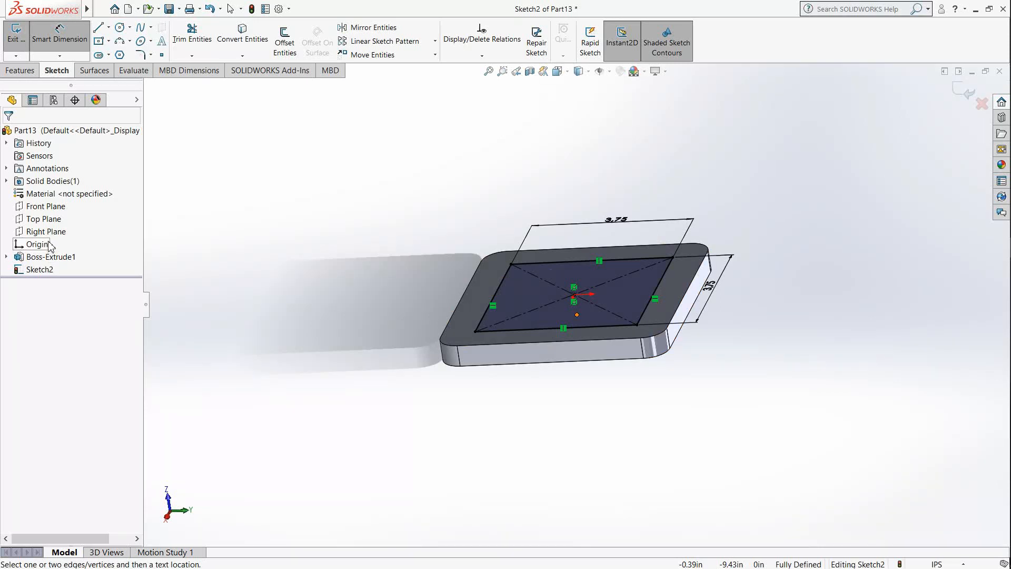
right_click(62, 208)
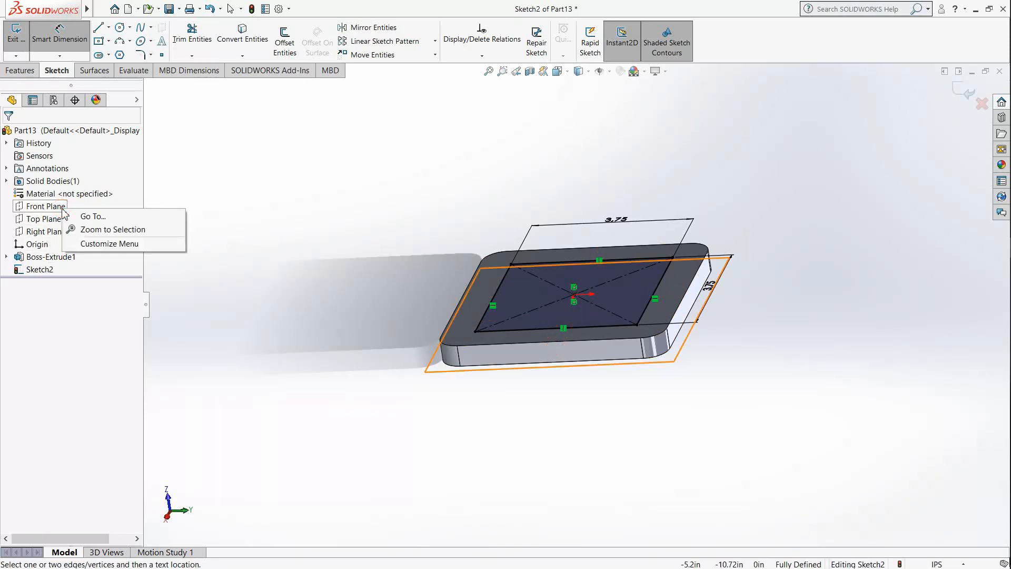
click(258, 180)
click(966, 96)
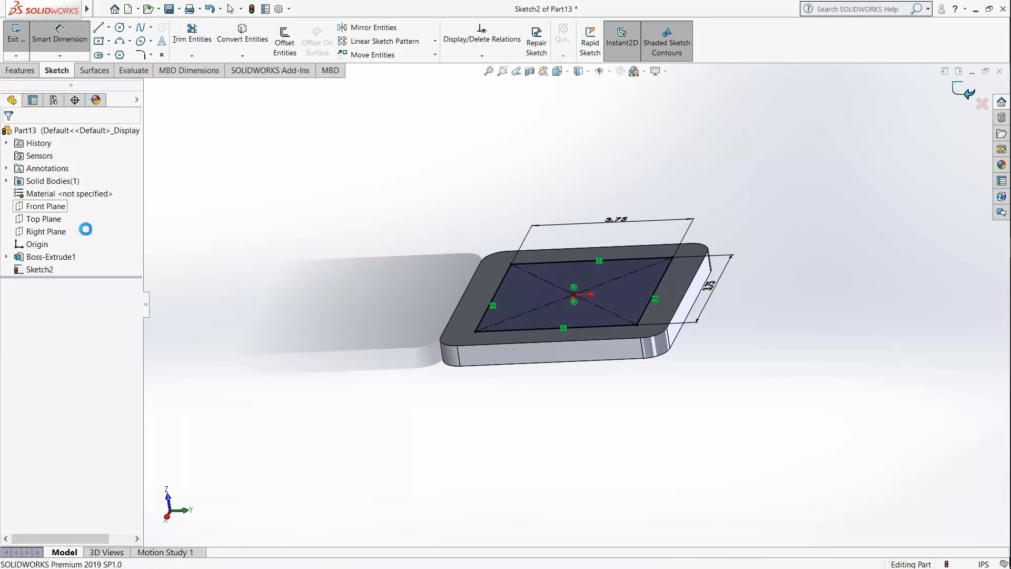
Step: Show the Front Plane so it can be used as a reference below the base plate
right_click(45, 207)
click(411, 258)
middle_drag(531, 298, 598, 327)
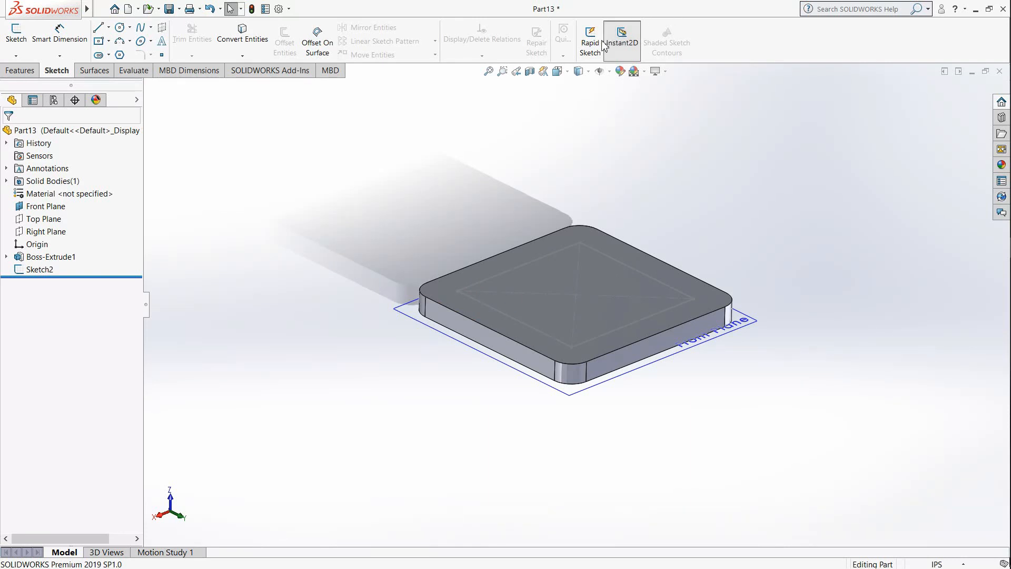
Step: Start a reference plane offset from the Front Plane and open its offset distance for editing
click(21, 70)
click(518, 53)
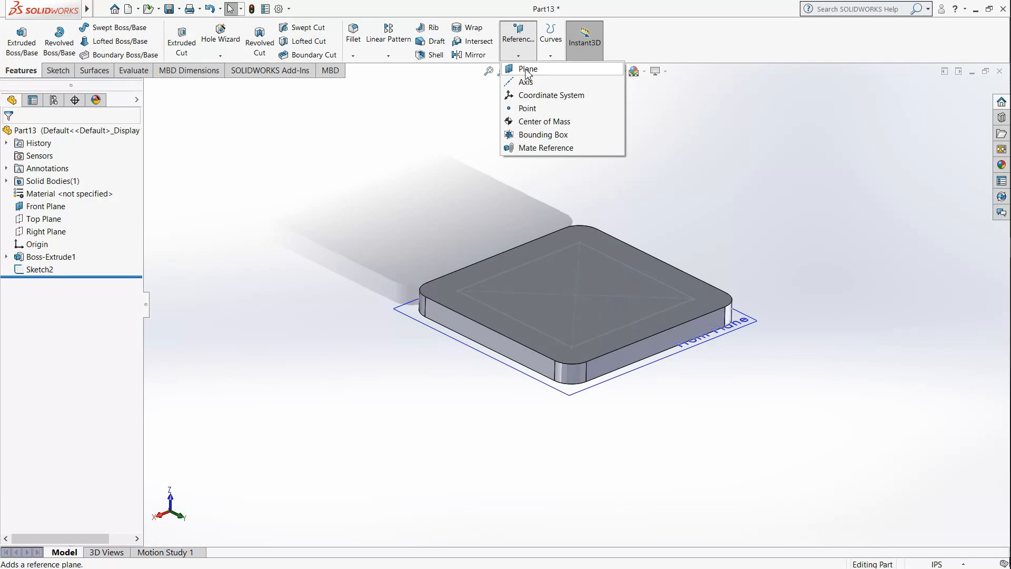
click(527, 69)
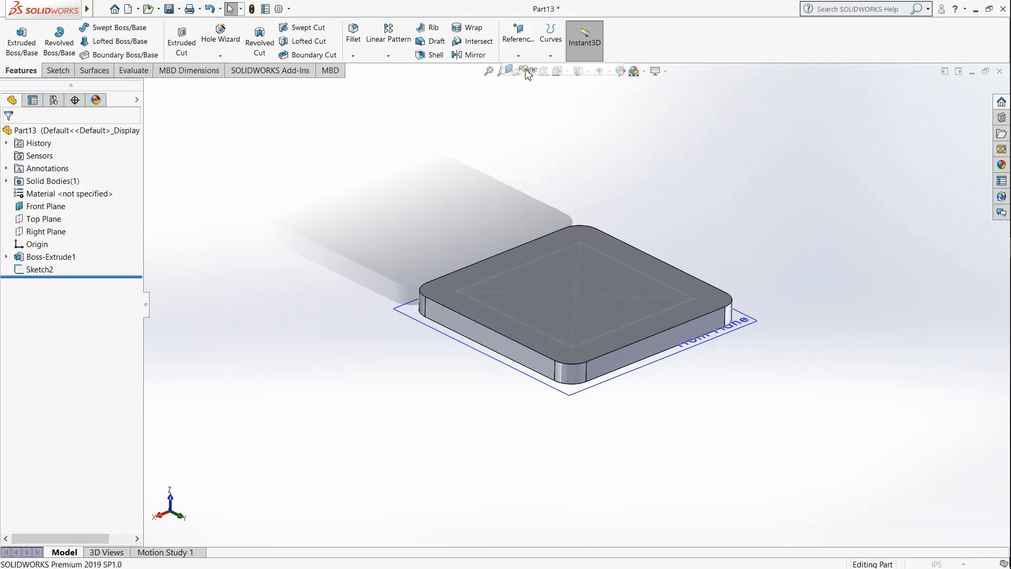
click(416, 319)
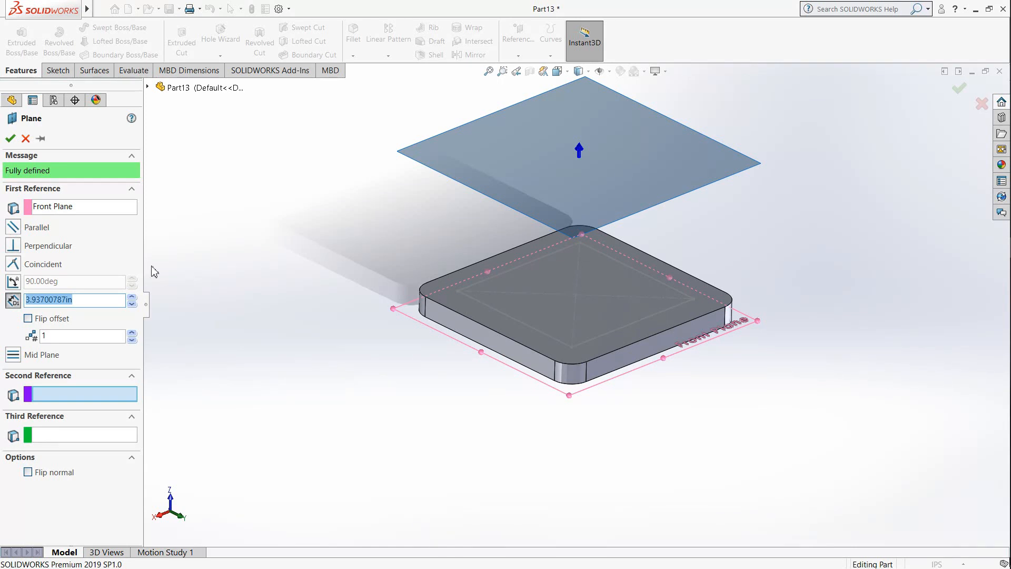
click(58, 299)
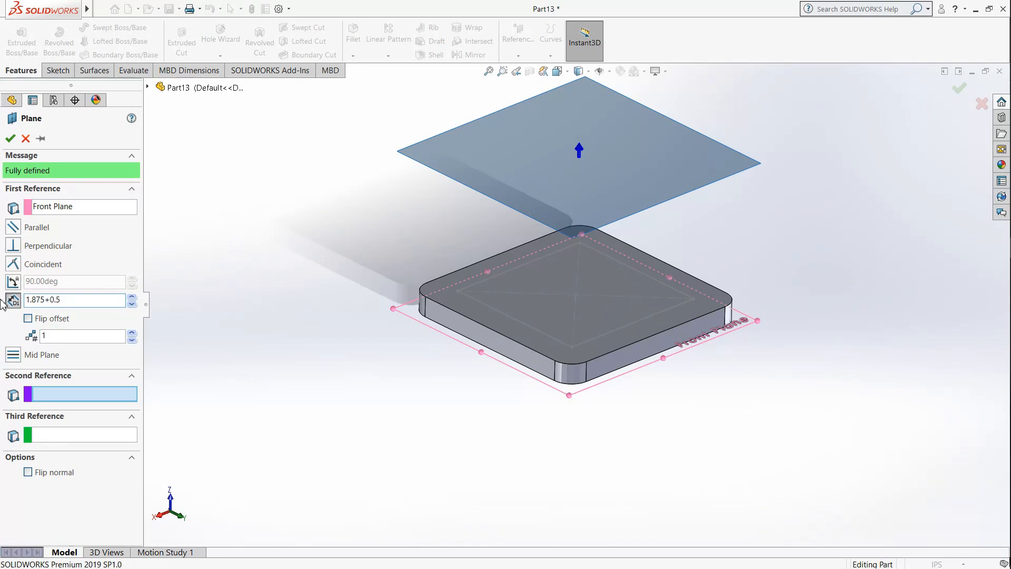
Step: Set the new plane's offset from the Front Plane to 1.875+0.5 in and create the plane
key(Return)
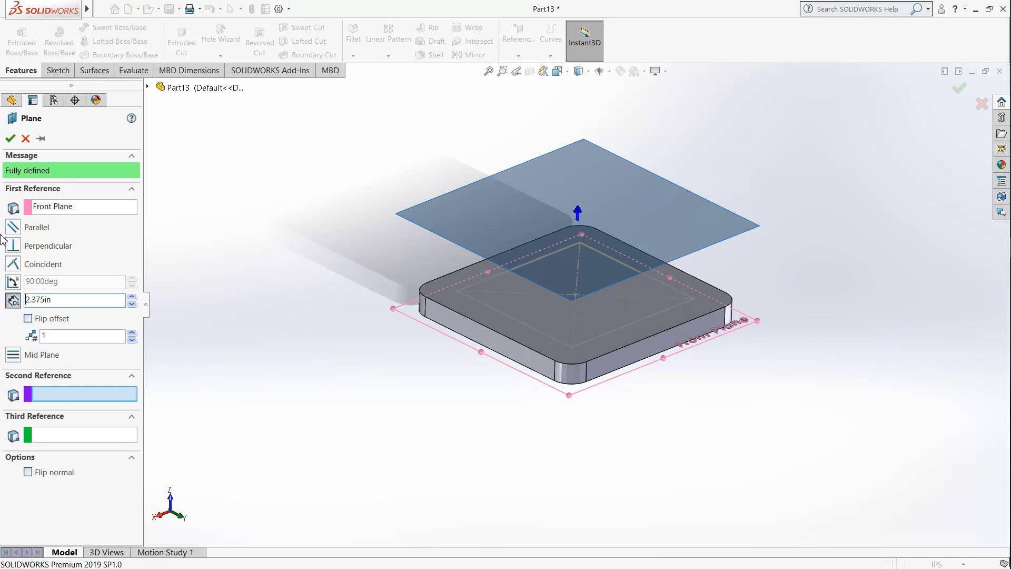
click(9, 138)
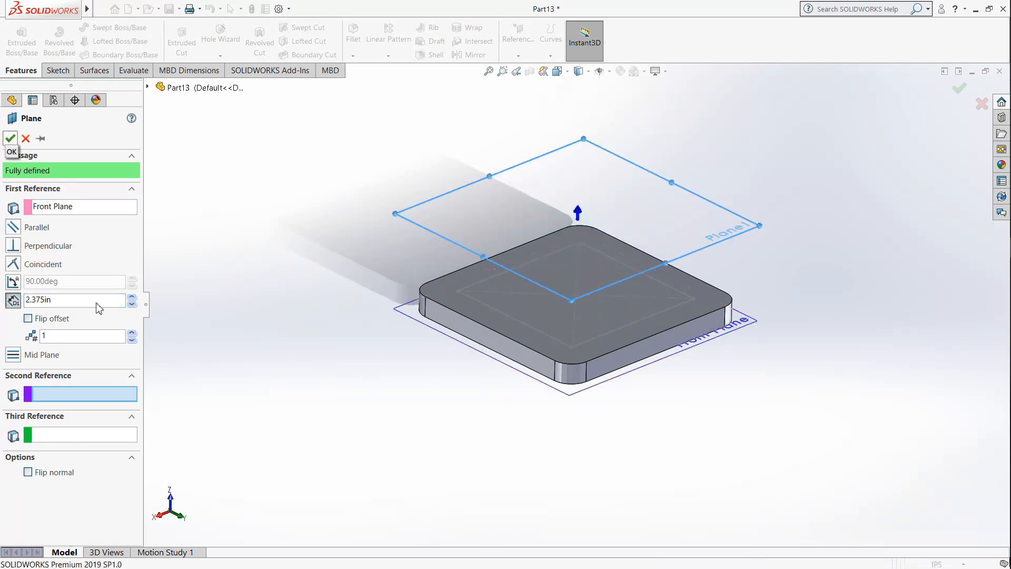
mouse_move(584, 318)
middle_down()
mouse_move(657, 261)
mouse_move(594, 313)
mouse_move(584, 337)
middle_up()
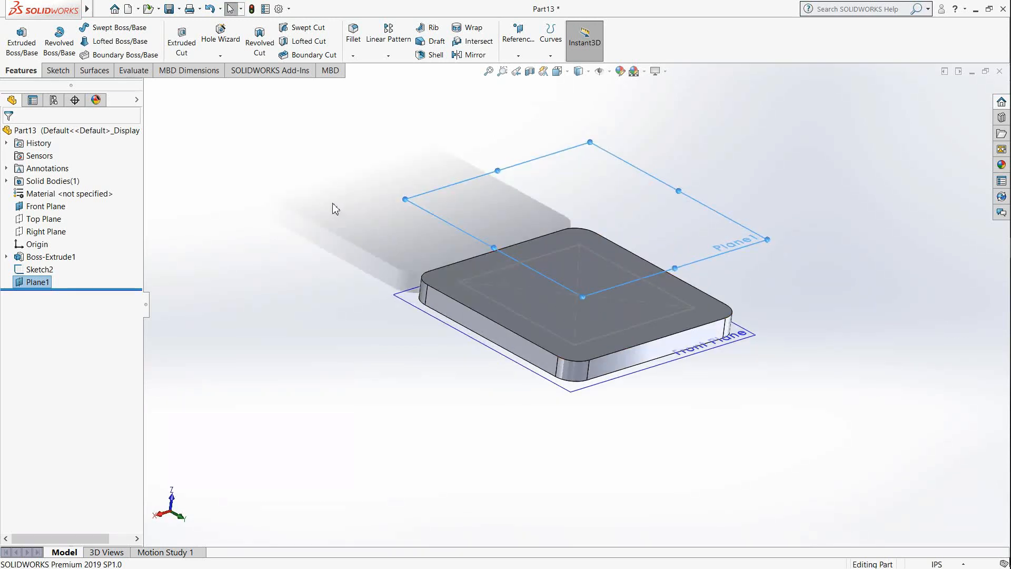
Step: Create a second reference plane offset 3.125 in from the Front Plane, replacing the preselected plane as the reference
click(518, 54)
click(525, 72)
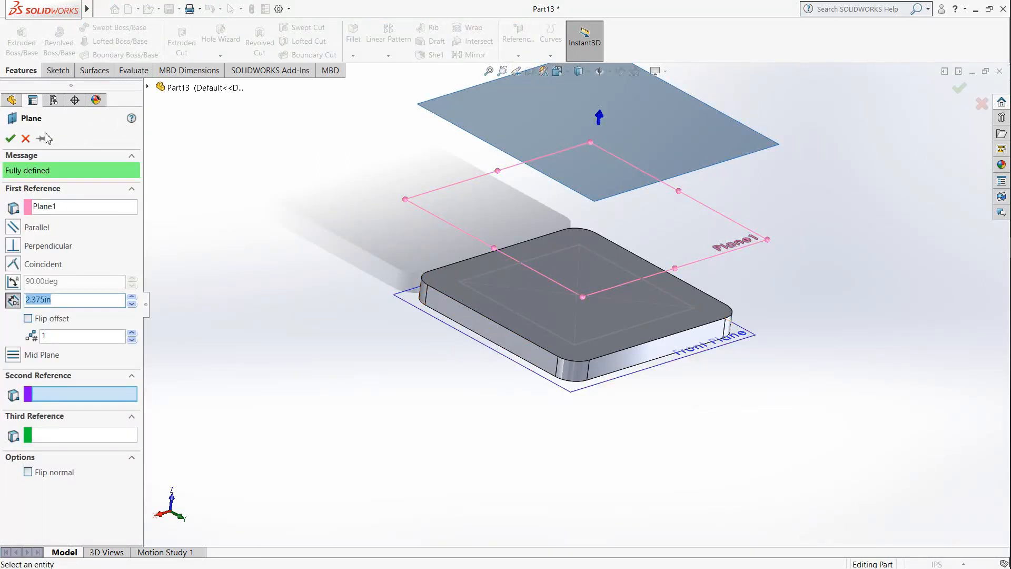
click(77, 208)
right_click(77, 210)
click(95, 221)
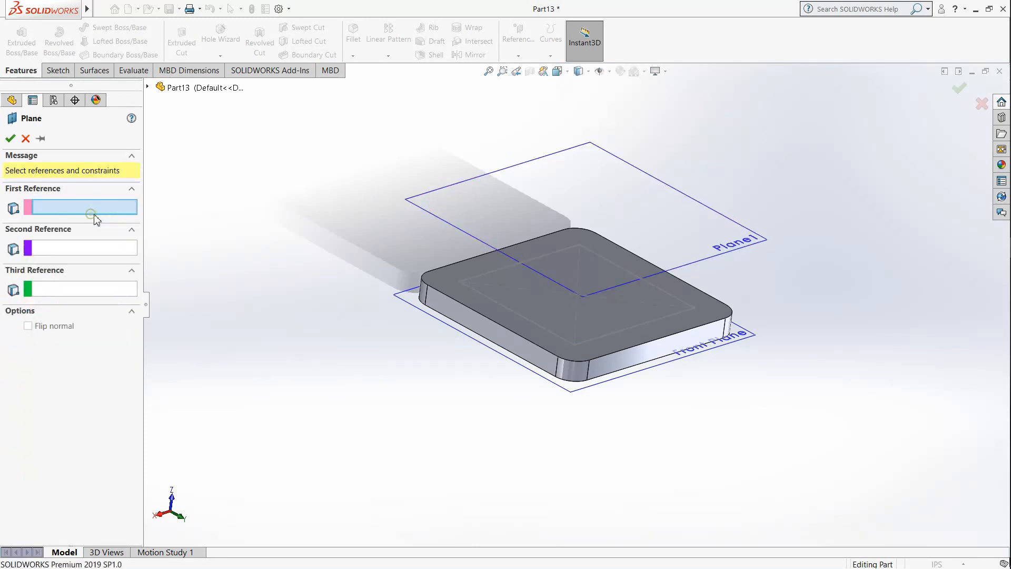
click(463, 336)
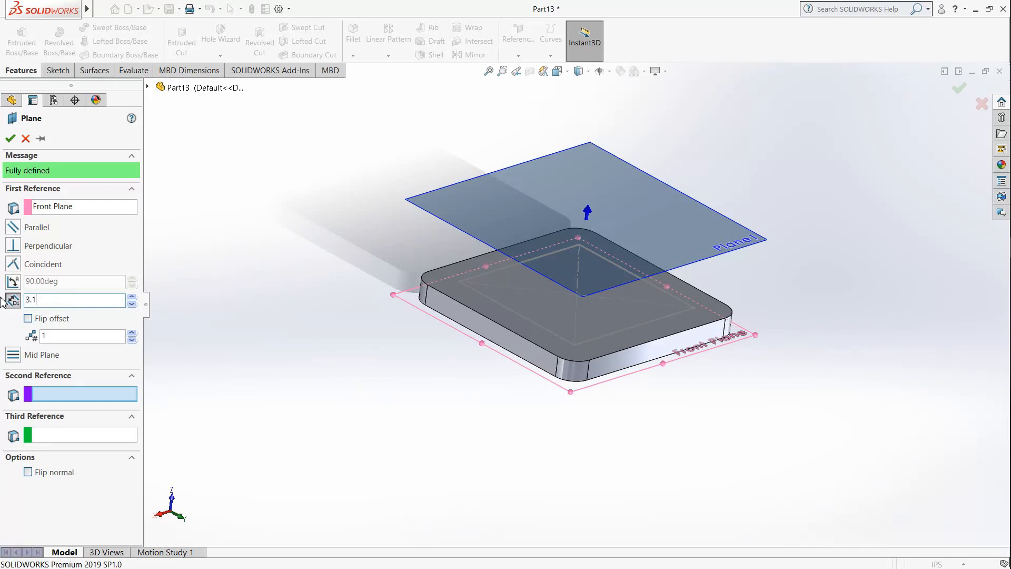
click(10, 139)
mouse_move(399, 296)
middle_down()
mouse_move(456, 274)
mouse_move(453, 309)
mouse_move(409, 313)
middle_up()
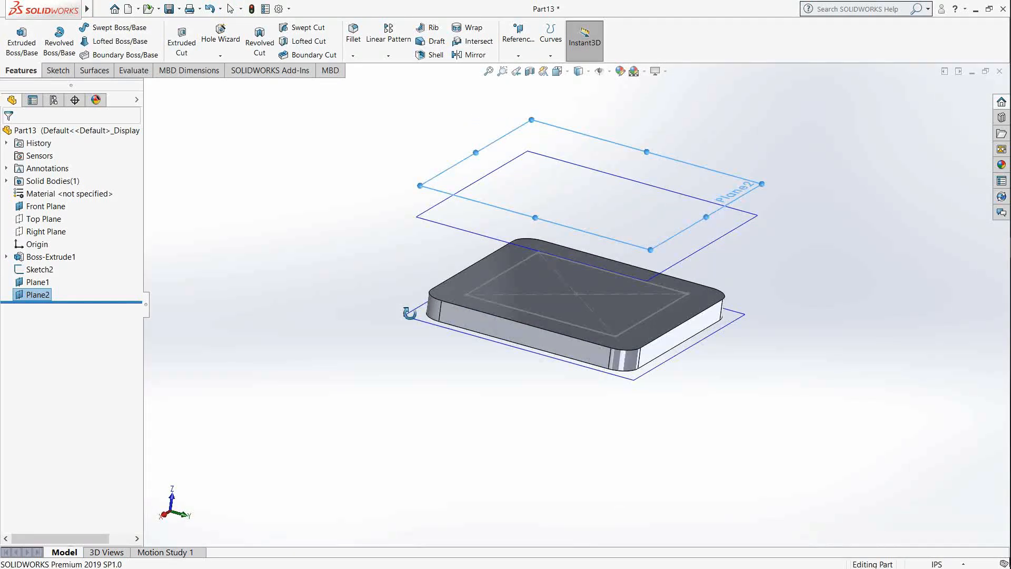
Step: Sketch a centre rectangle about 1.69 in square on the lower offset plane, centred on the origin
click(360, 213)
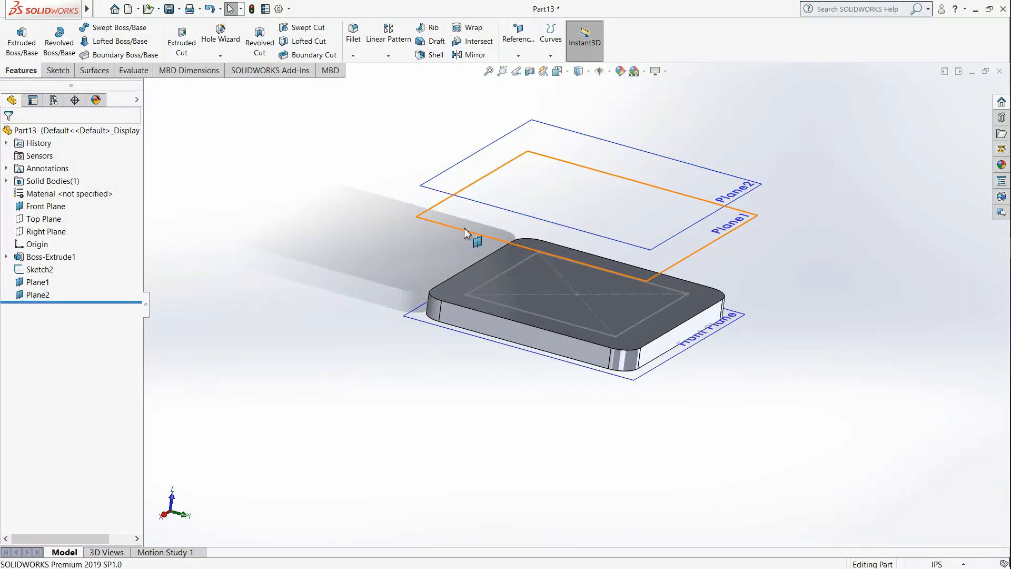
click(58, 71)
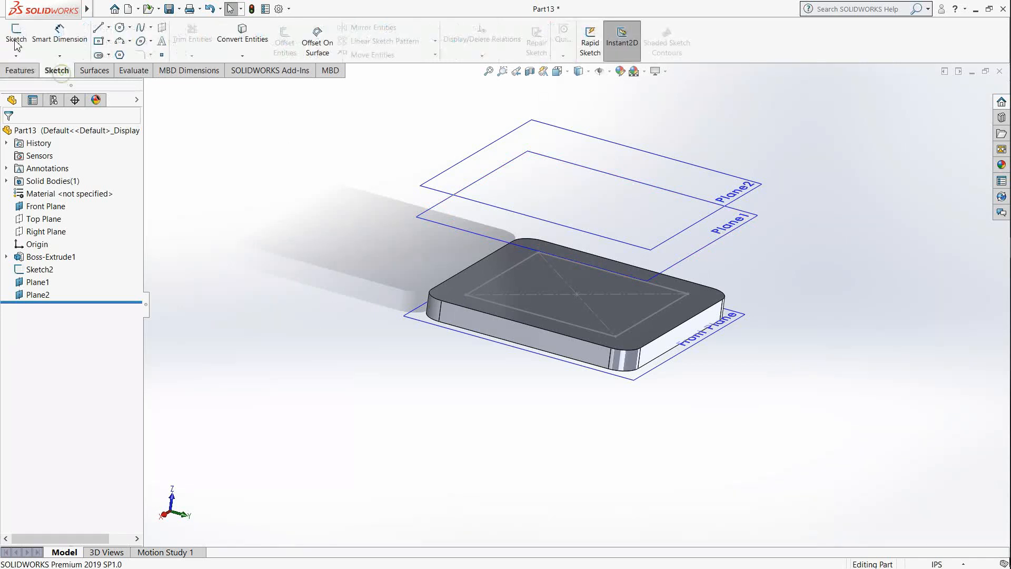
click(17, 41)
click(456, 229)
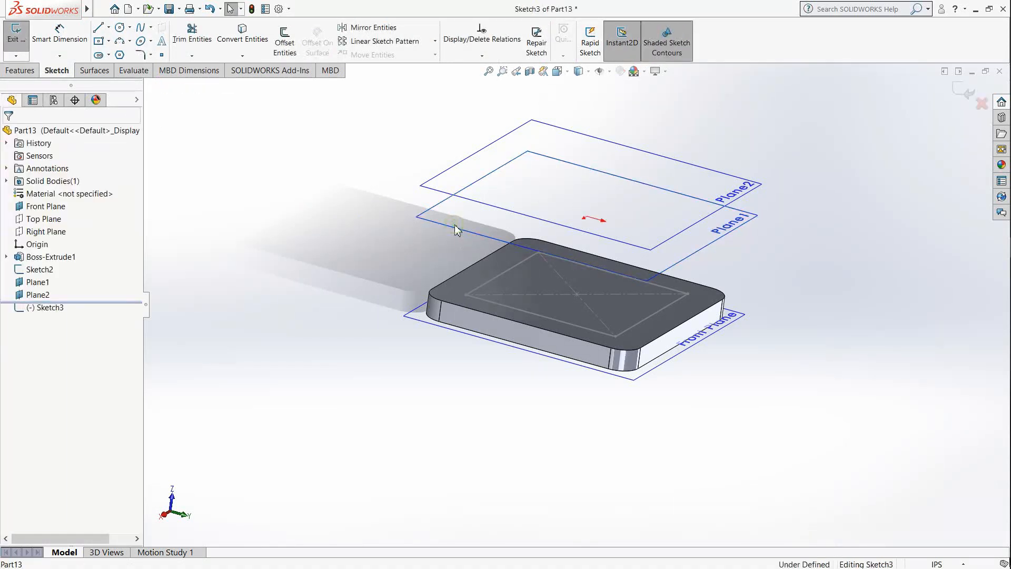
click(557, 71)
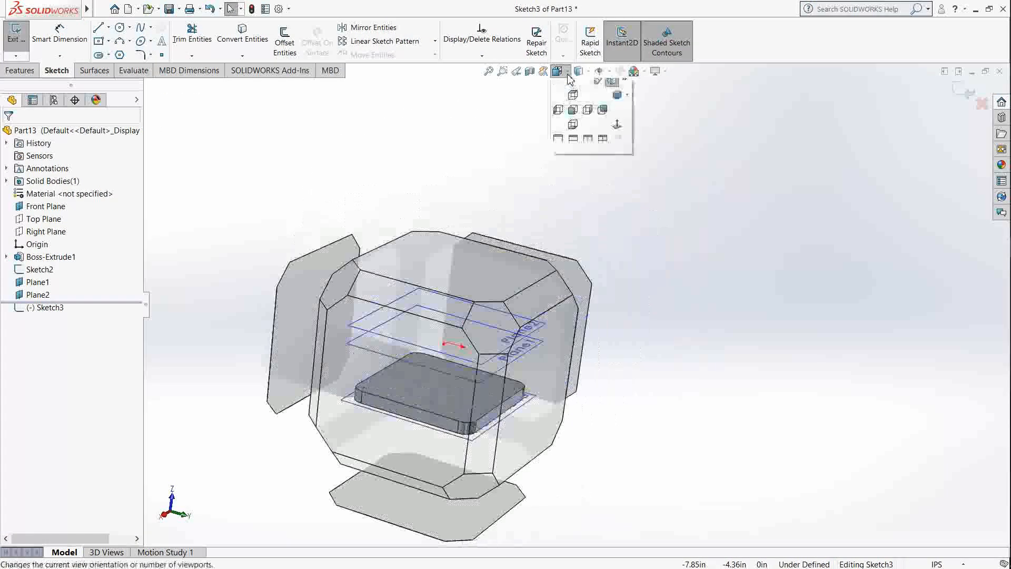
click(618, 132)
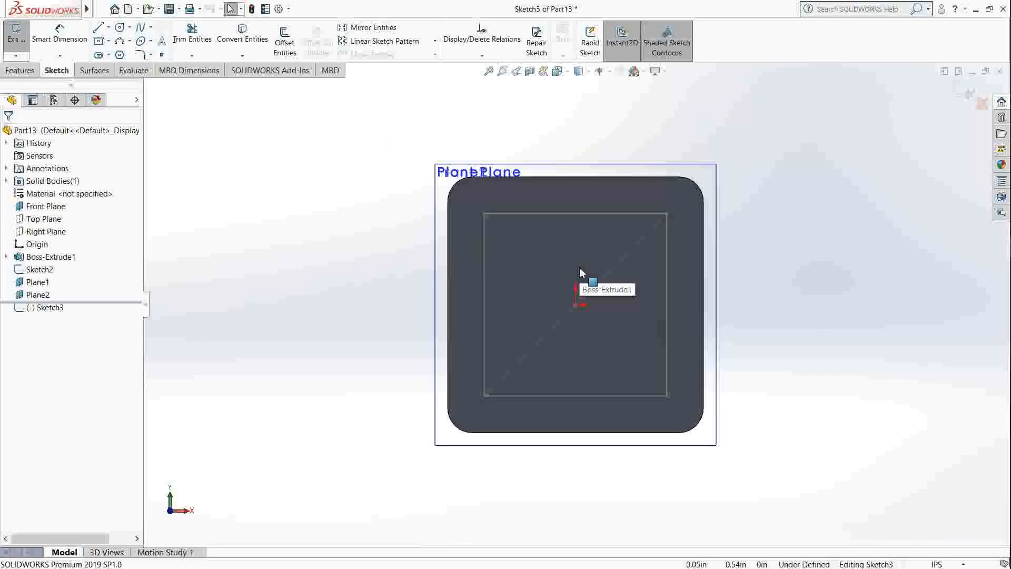
click(105, 43)
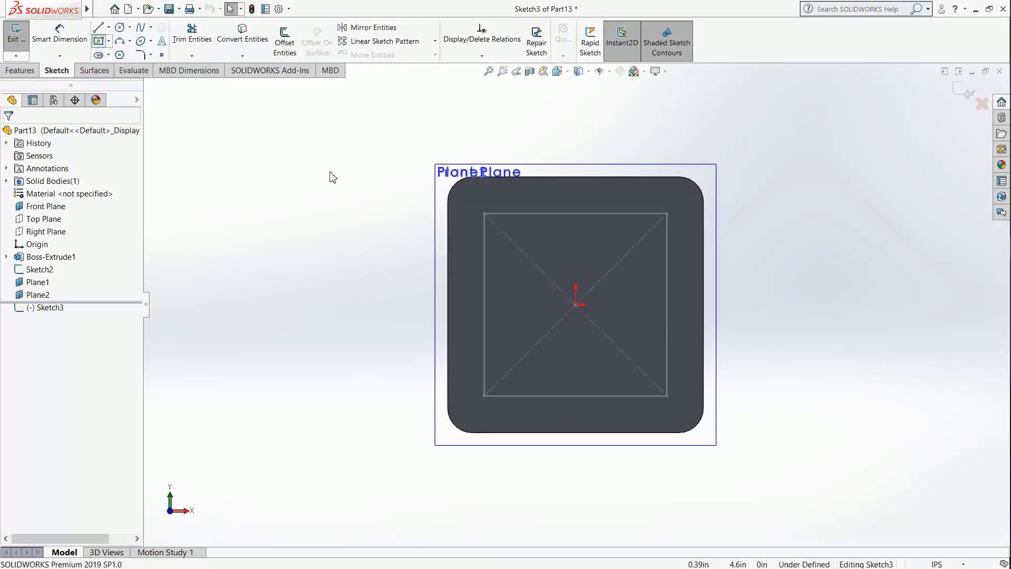
click(576, 305)
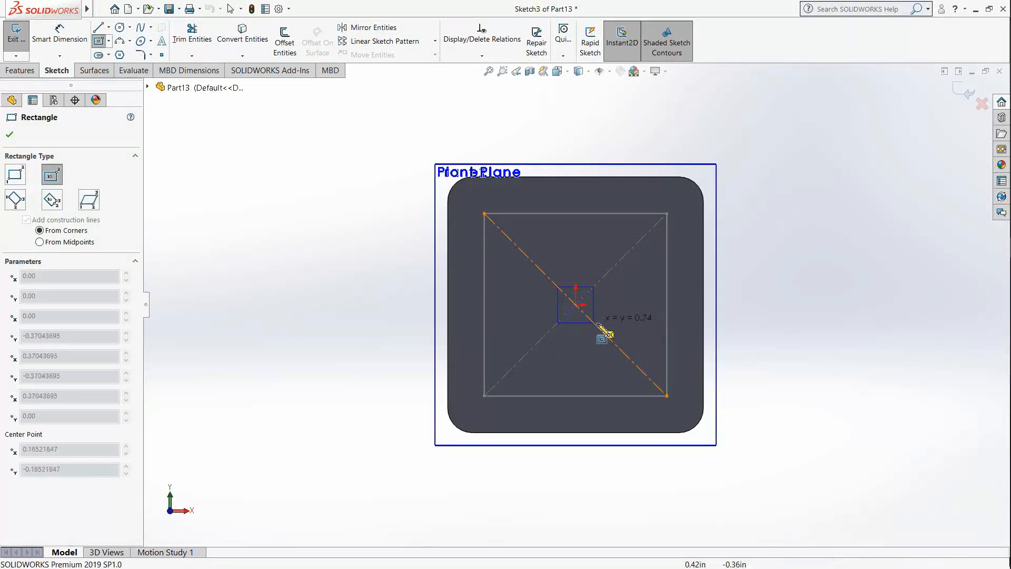
click(617, 345)
Step: Dimension the new square's upper edge to 1.875 in
click(68, 34)
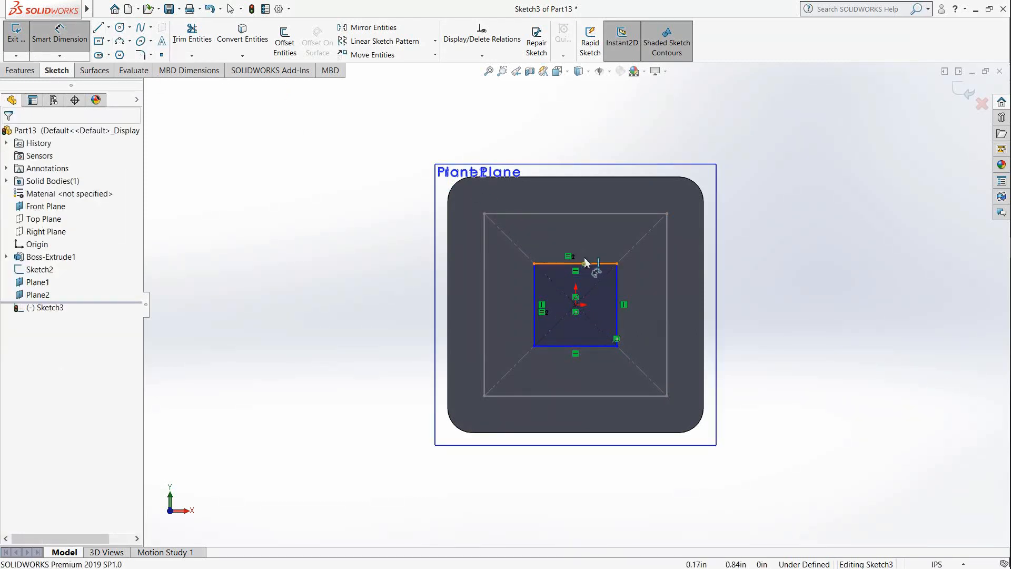
click(586, 263)
click(576, 138)
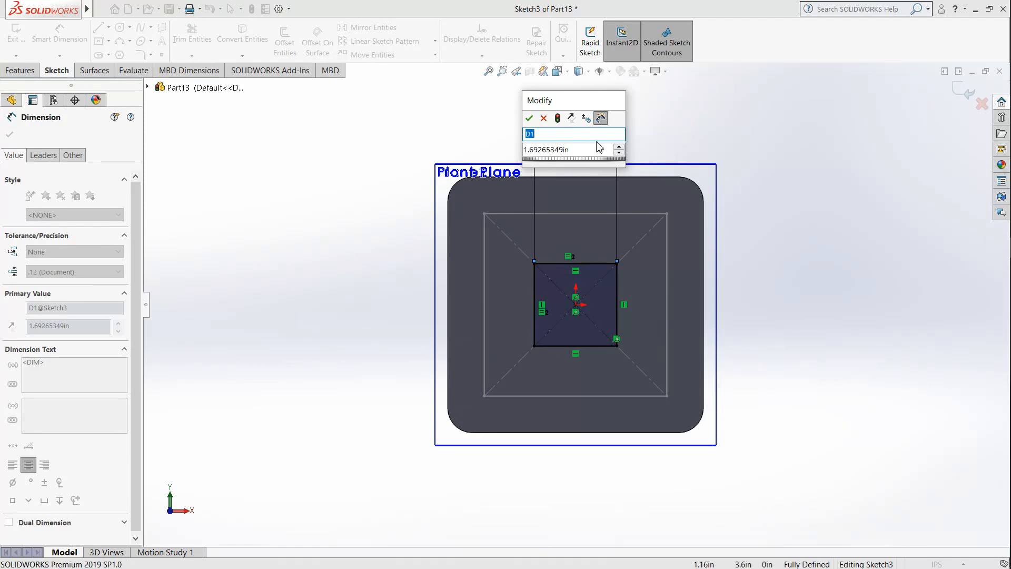
drag(594, 150, 430, 156)
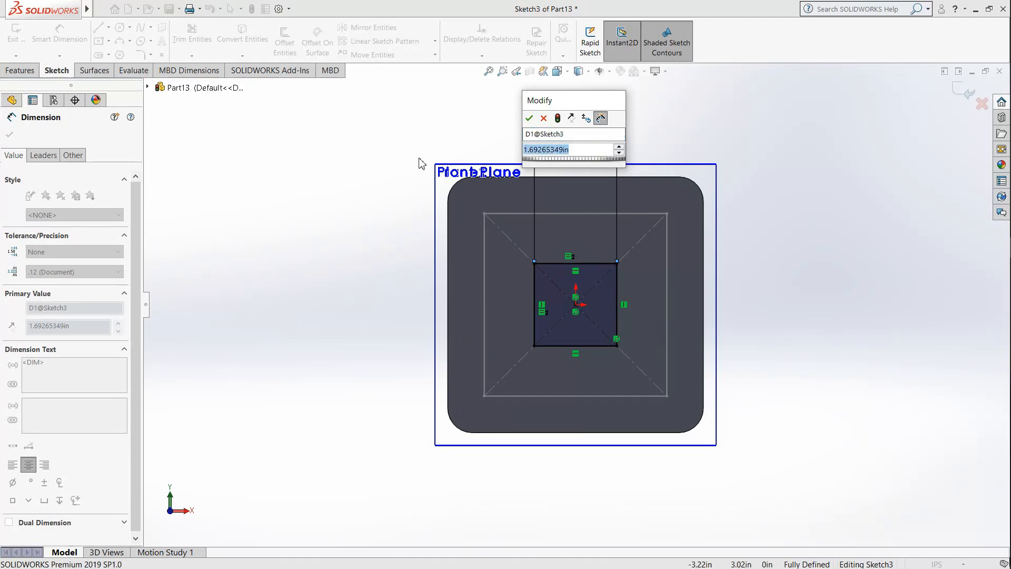
text(1.875)
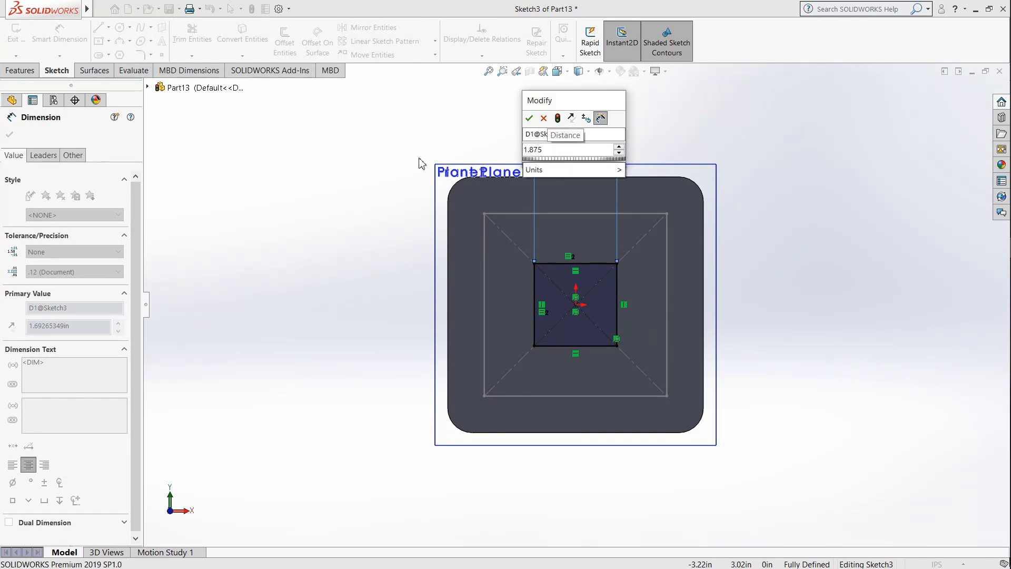
key(Return)
click(530, 304)
click(405, 295)
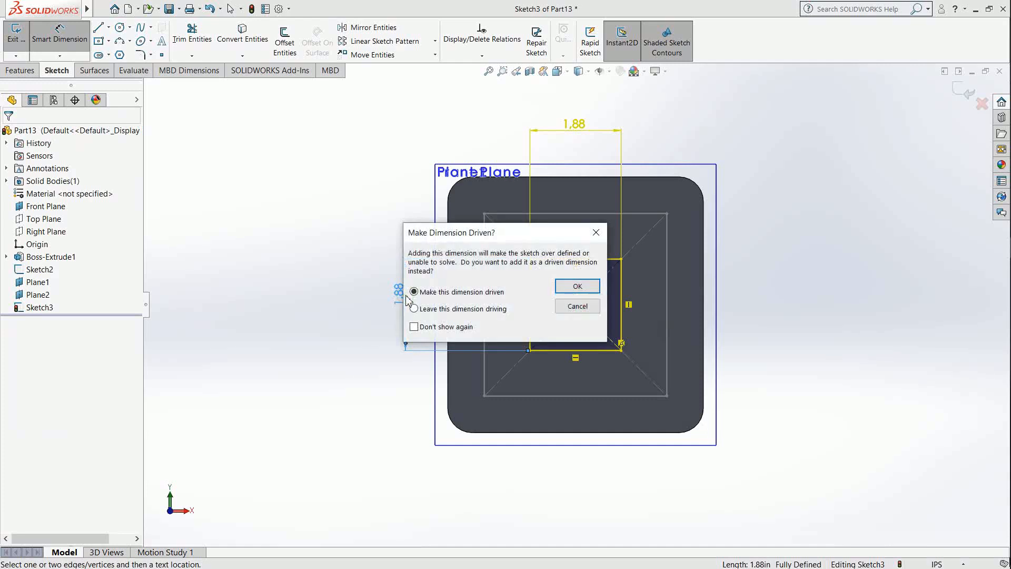
click(577, 306)
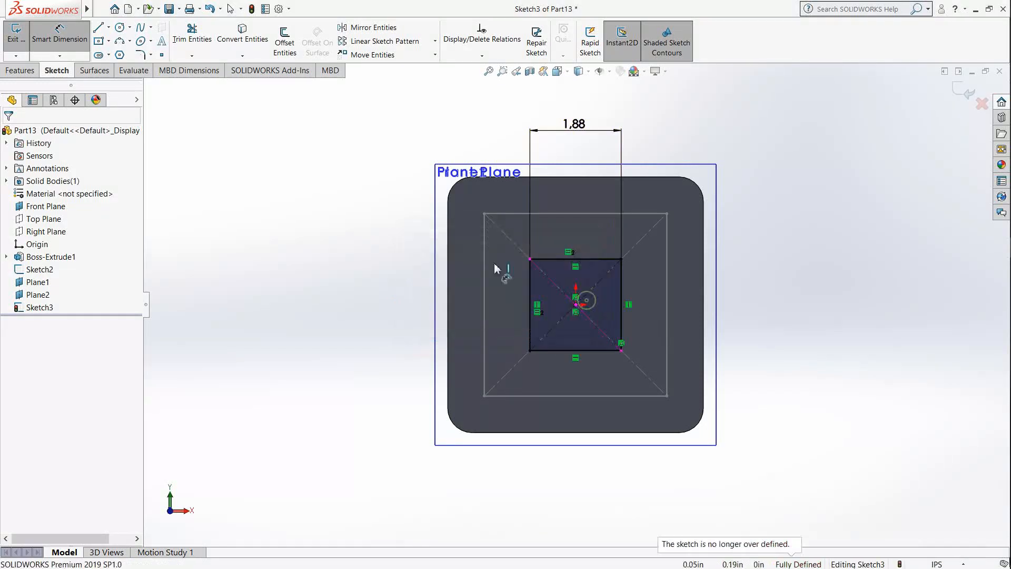
Step: Finish and exit the sketch of the 1.875 in square on the lower offset plane
key(f)
click(962, 93)
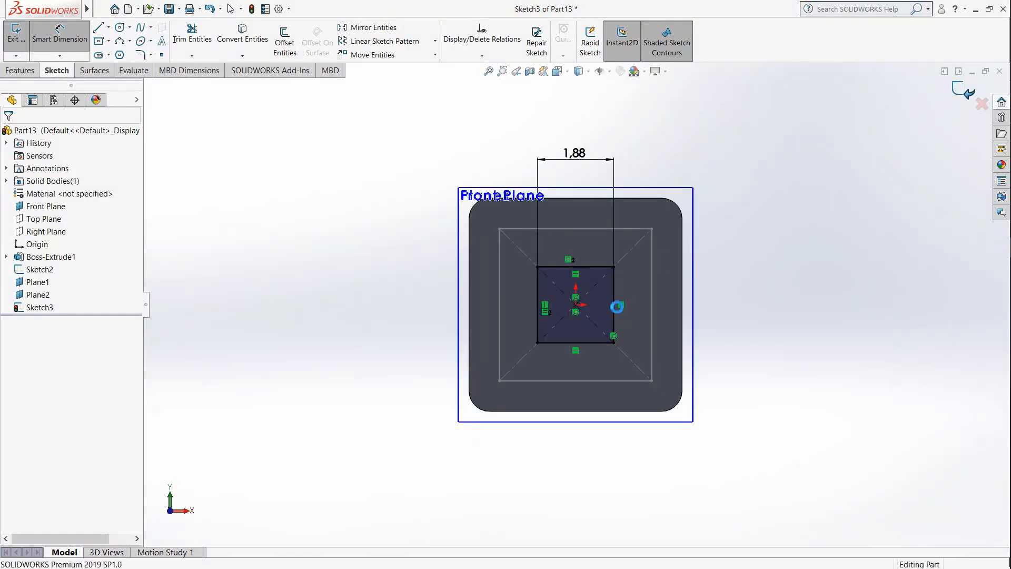
mouse_move(637, 349)
middle_down()
mouse_move(632, 119)
mouse_move(661, 131)
mouse_move(648, 138)
middle_up()
mouse_move(610, 271)
middle_down()
mouse_move(623, 267)
mouse_move(593, 242)
mouse_move(582, 311)
mouse_move(591, 275)
middle_up()
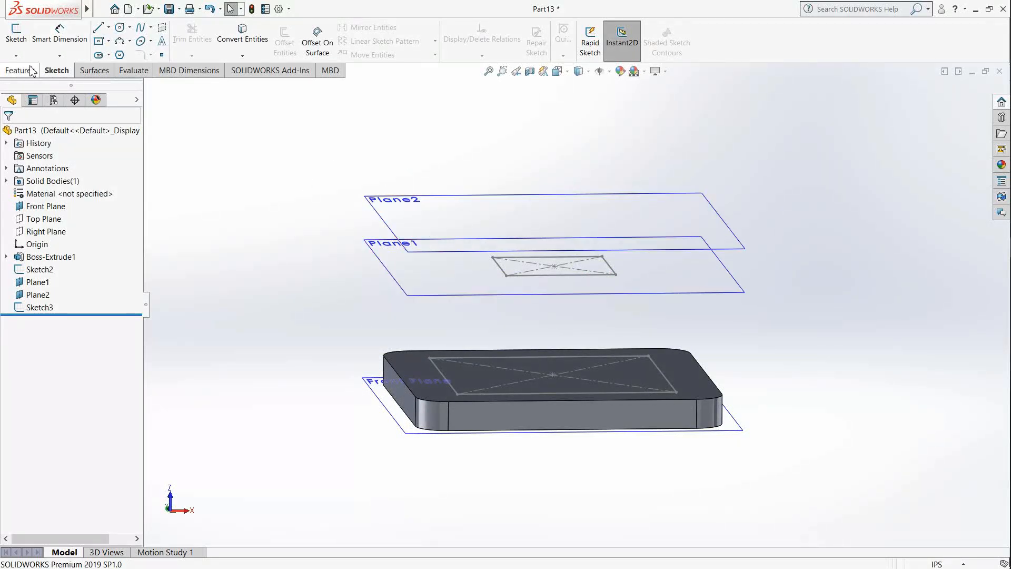
Step: Start a sketch on the upper offset plane and view it straight on
click(16, 32)
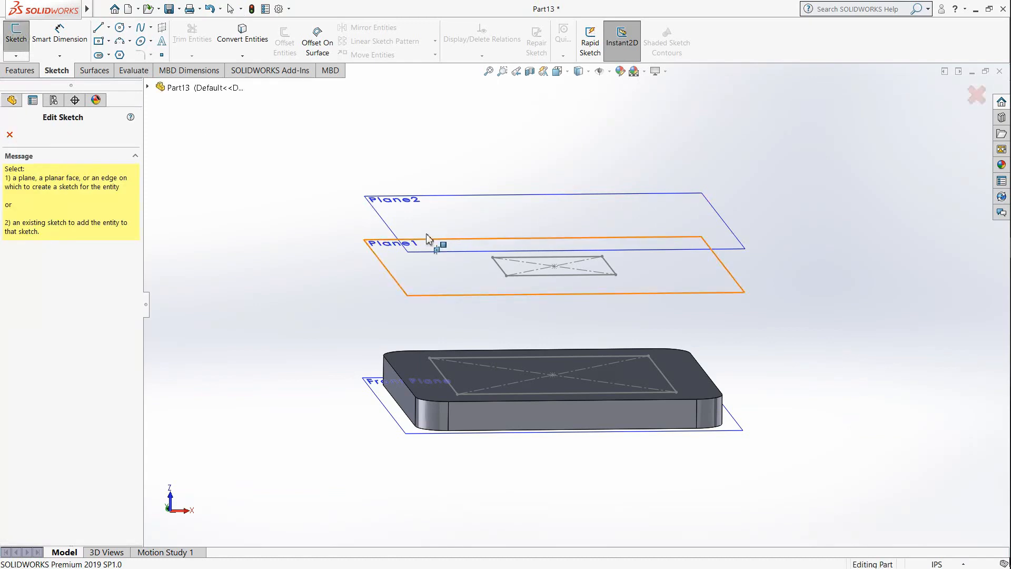
click(403, 203)
click(558, 71)
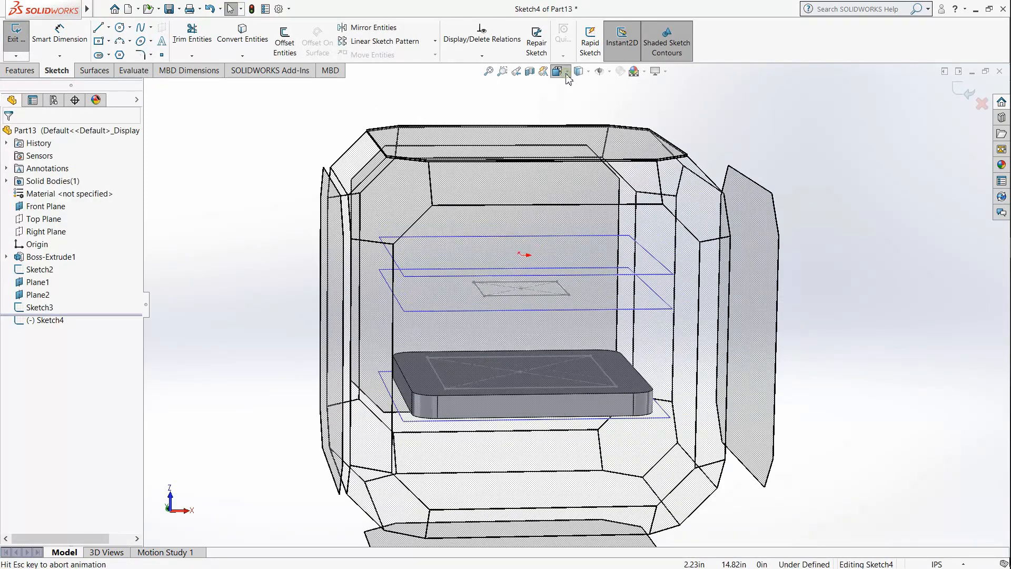
click(617, 132)
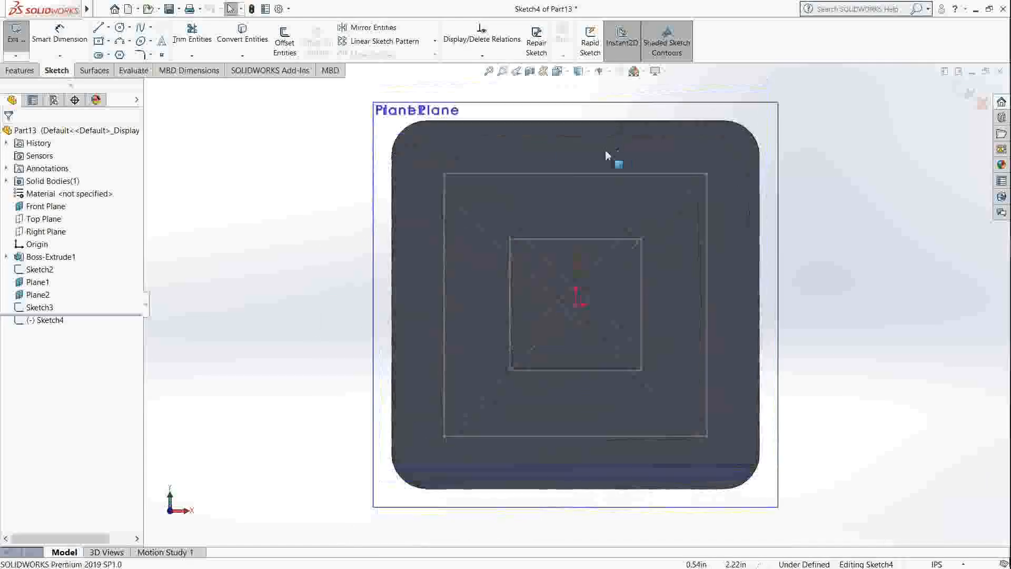
click(99, 41)
click(575, 305)
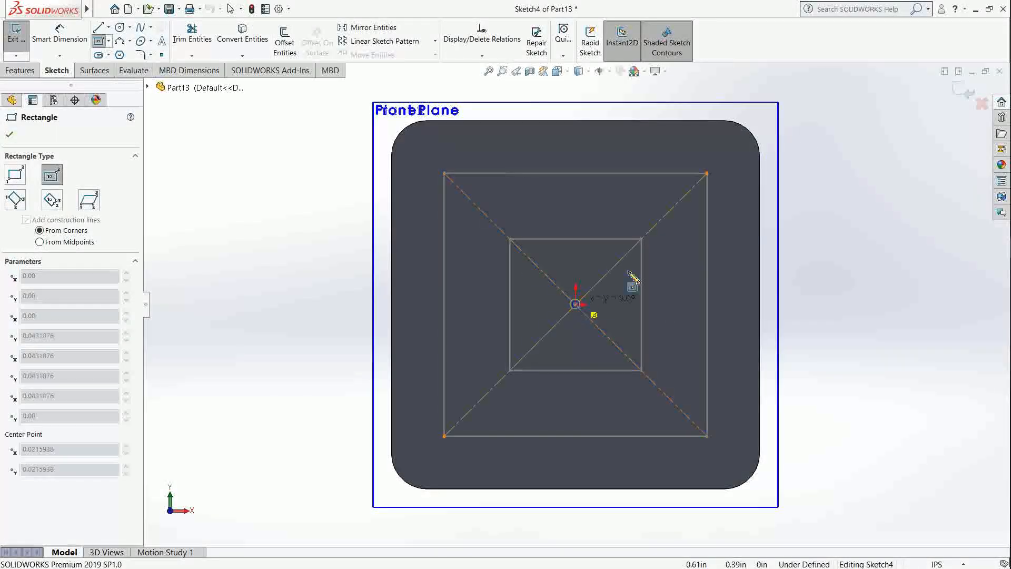
click(641, 239)
middle_drag(673, 305, 670, 165)
click(856, 248)
middle_drag(795, 263, 758, 287)
key(Escape)
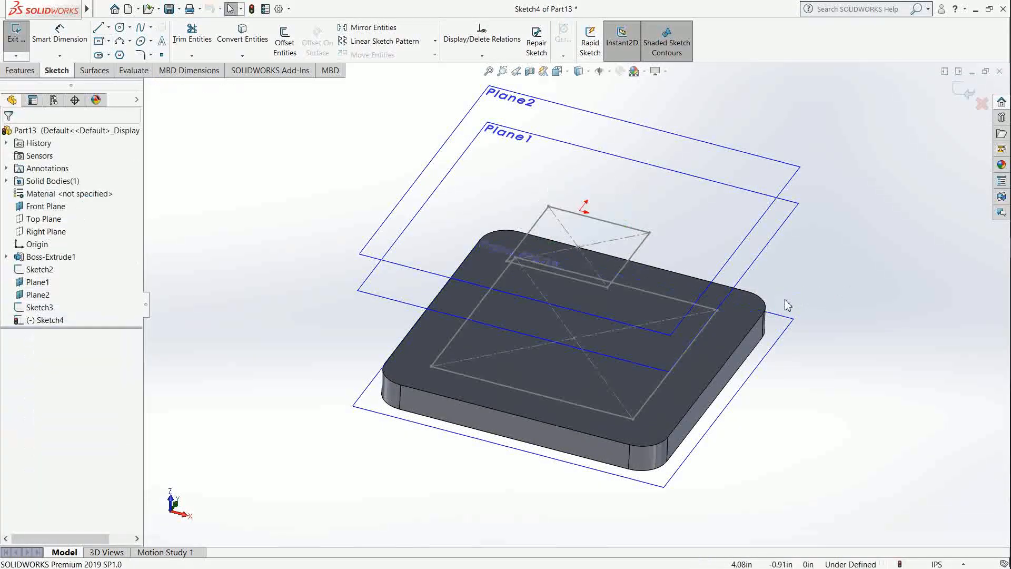
Step: Sketch a centre rectangle on the upper offset plane from the origin to the corner of the 1.875 in square below
middle_drag(628, 225, 616, 342)
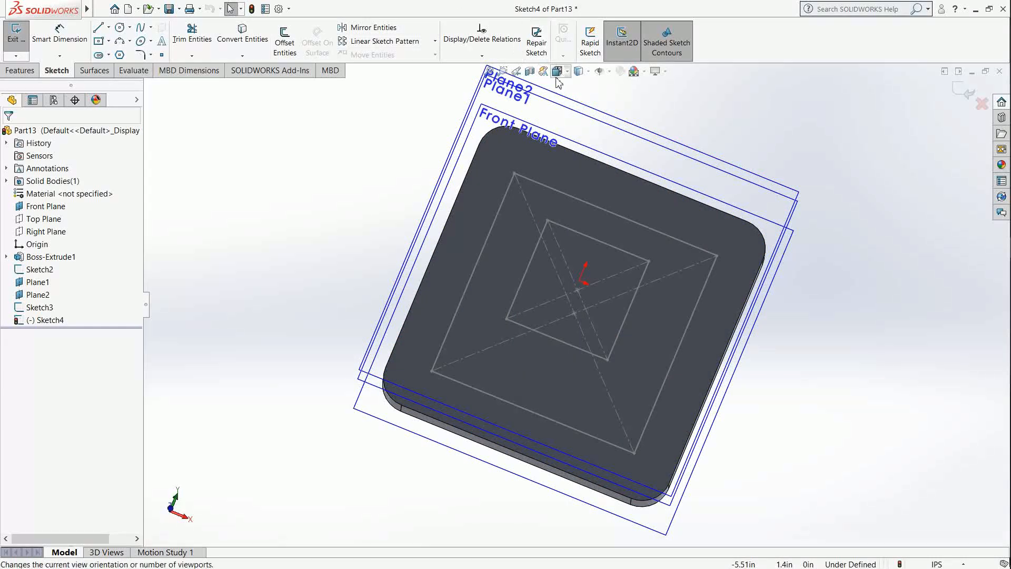
click(557, 77)
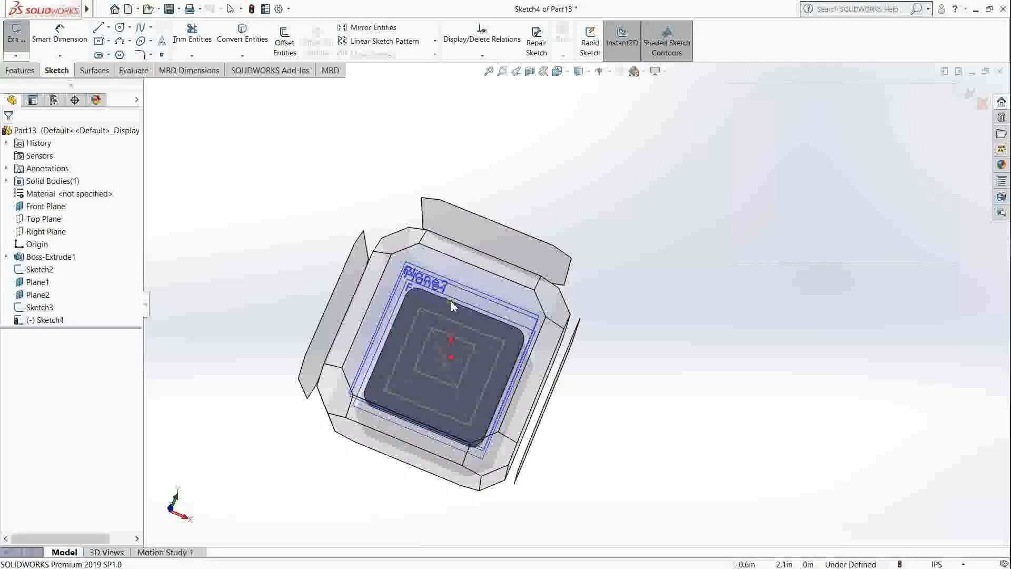
click(451, 301)
click(99, 45)
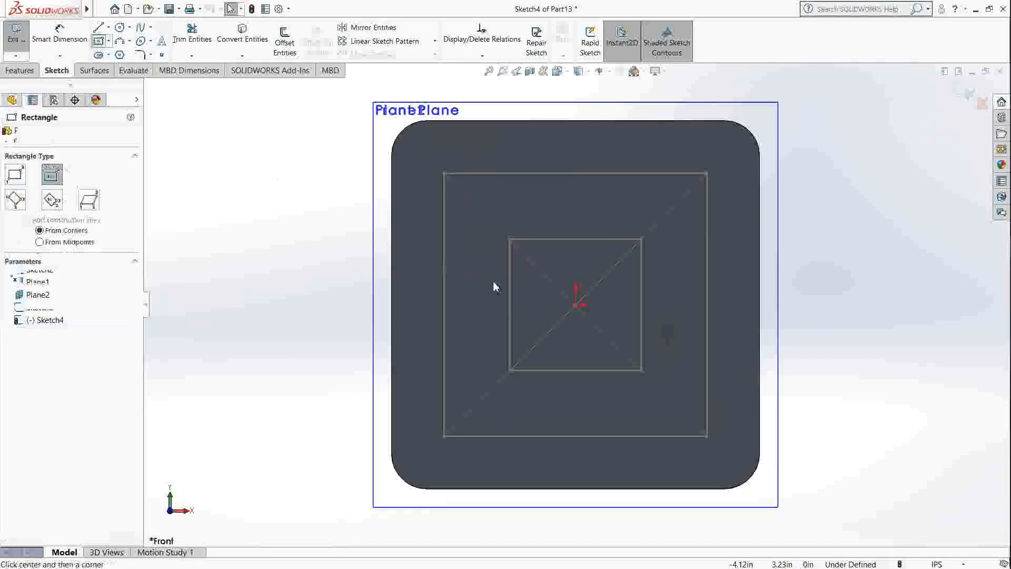
click(577, 305)
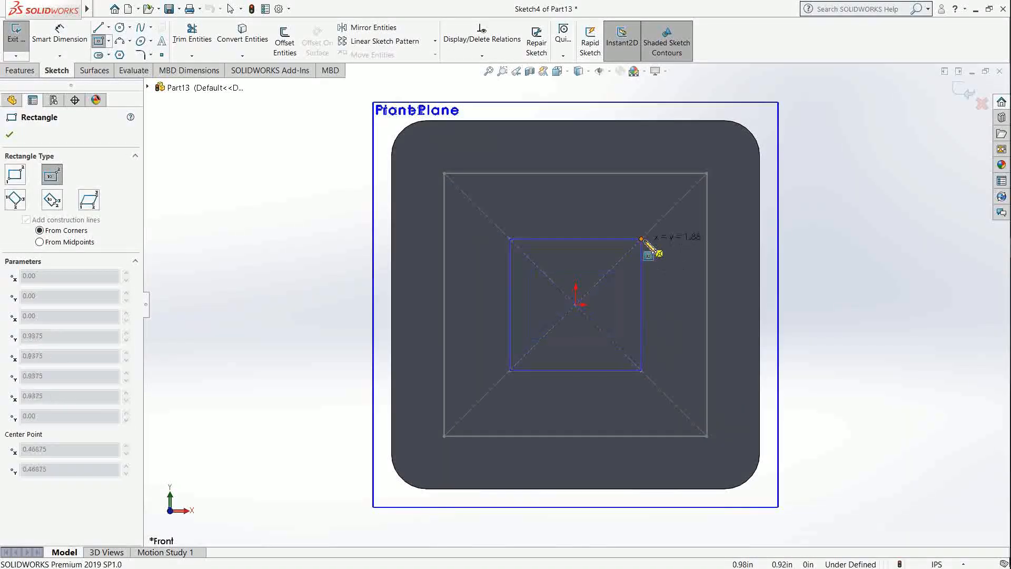
click(641, 239)
middle_drag(677, 298, 690, 158)
key(Escape)
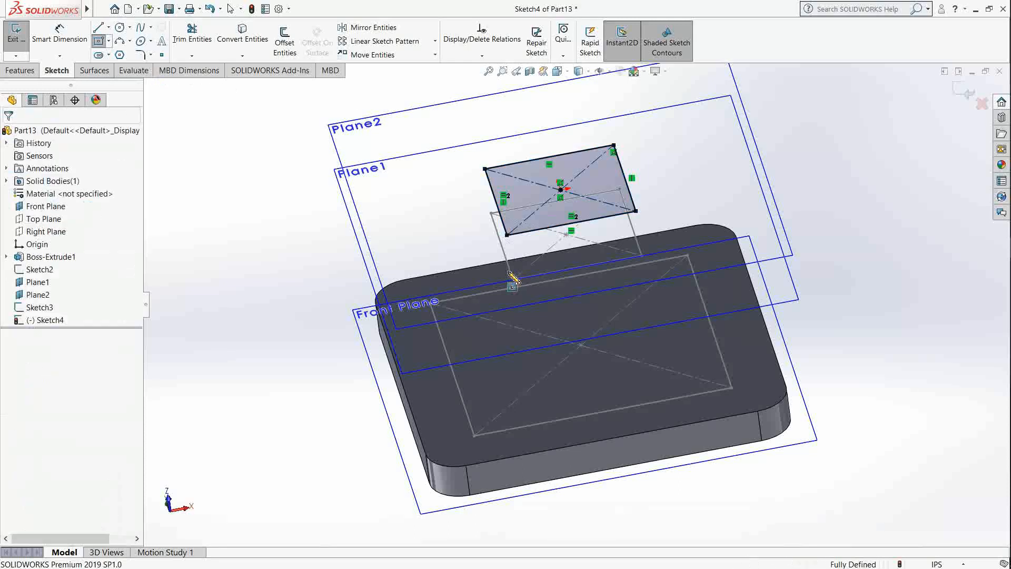
Step: Finish and exit the sketch of the square on the upper offset plane
middle_drag(523, 346, 531, 301)
click(358, 164)
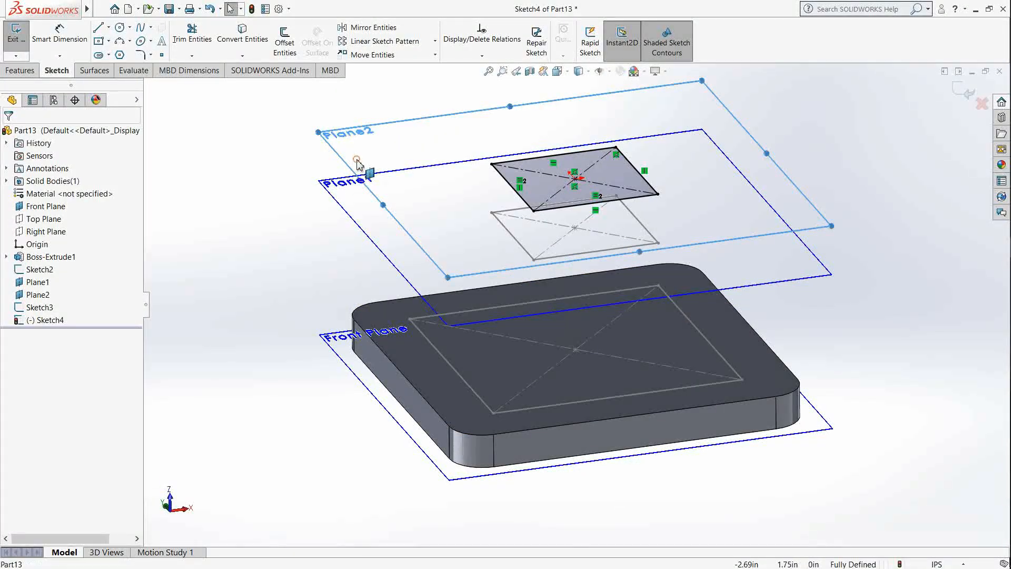
right_click(365, 161)
click(285, 195)
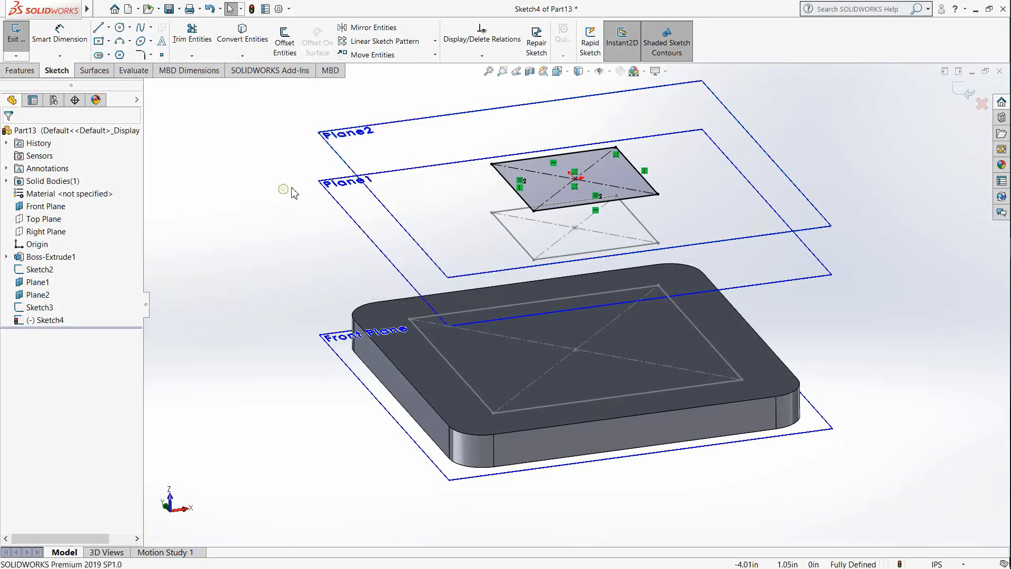
click(970, 102)
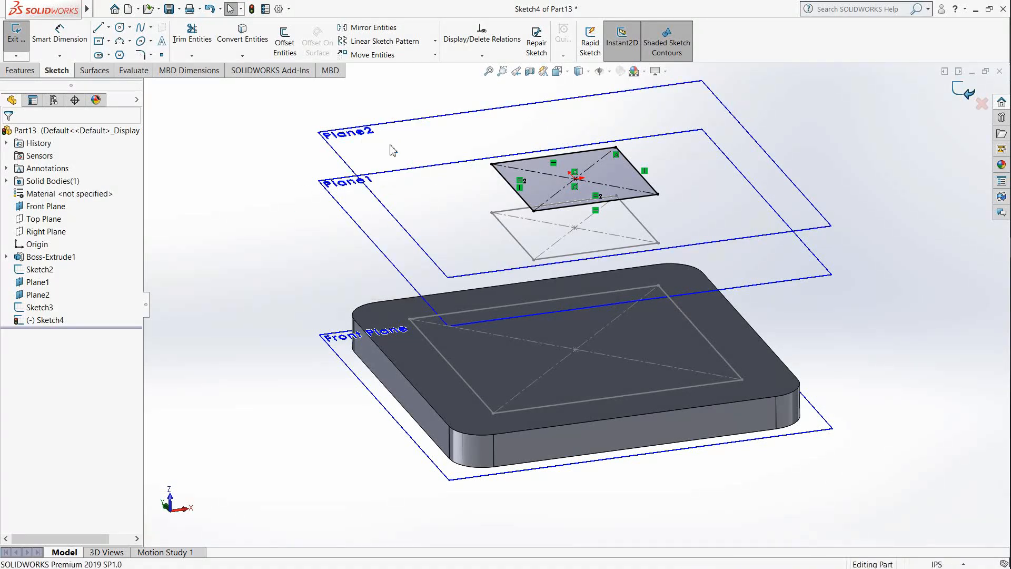
Step: Hide the two offset planes and the Front Plane
right_click(365, 147)
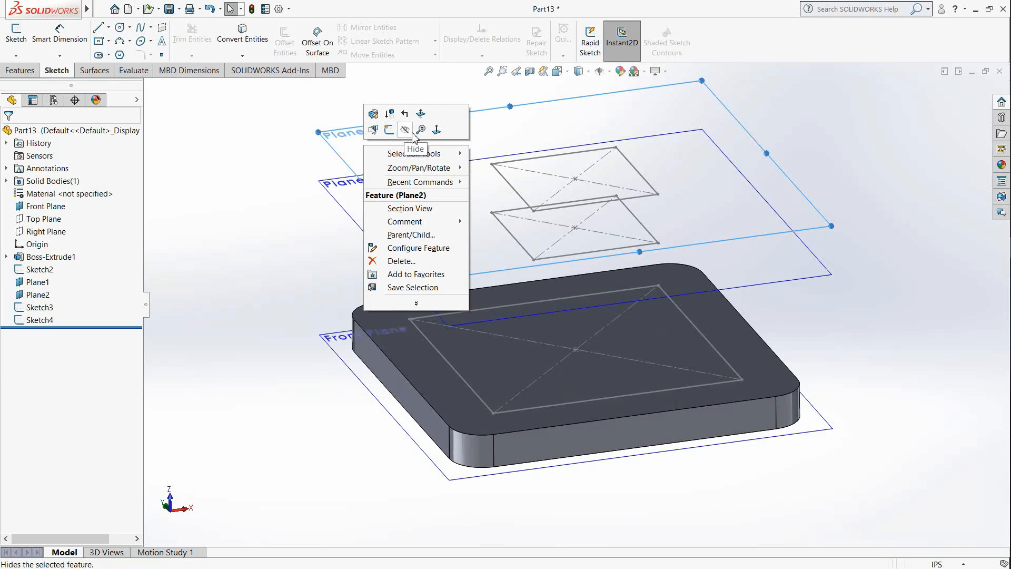
click(373, 129)
click(341, 189)
right_click(341, 190)
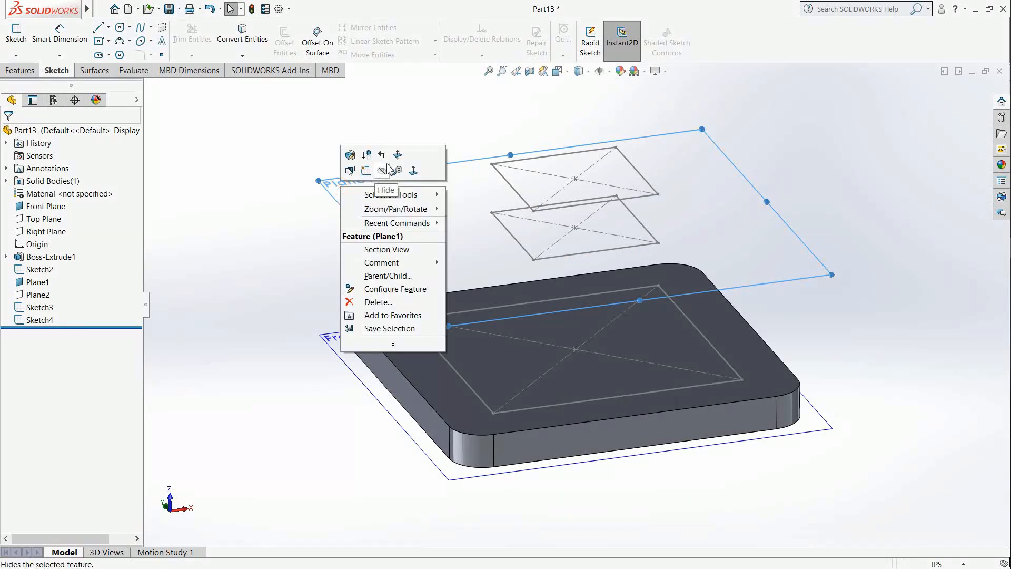
click(388, 178)
click(338, 338)
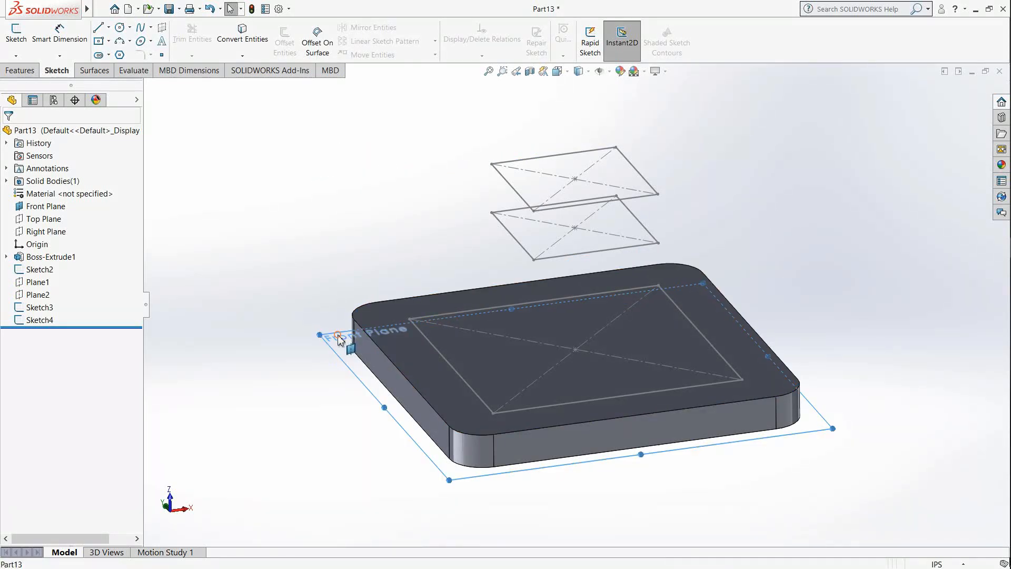
right_click(338, 337)
click(380, 320)
Step: Loft a solid from the square on the plate's upper face to the square on the lower offset plane
scroll(560, 313, up, 2)
middle_drag(586, 270, 631, 354)
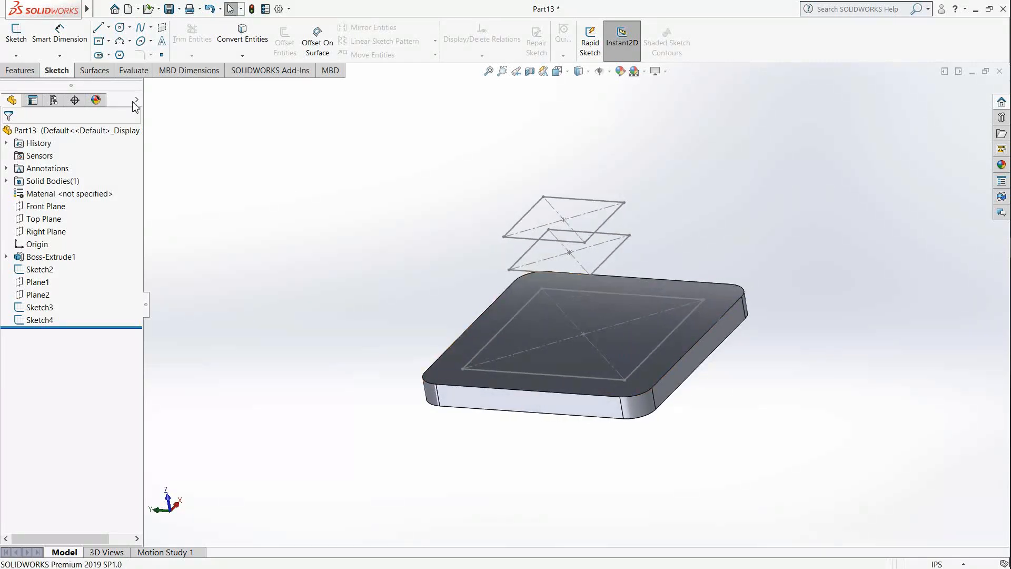
click(32, 71)
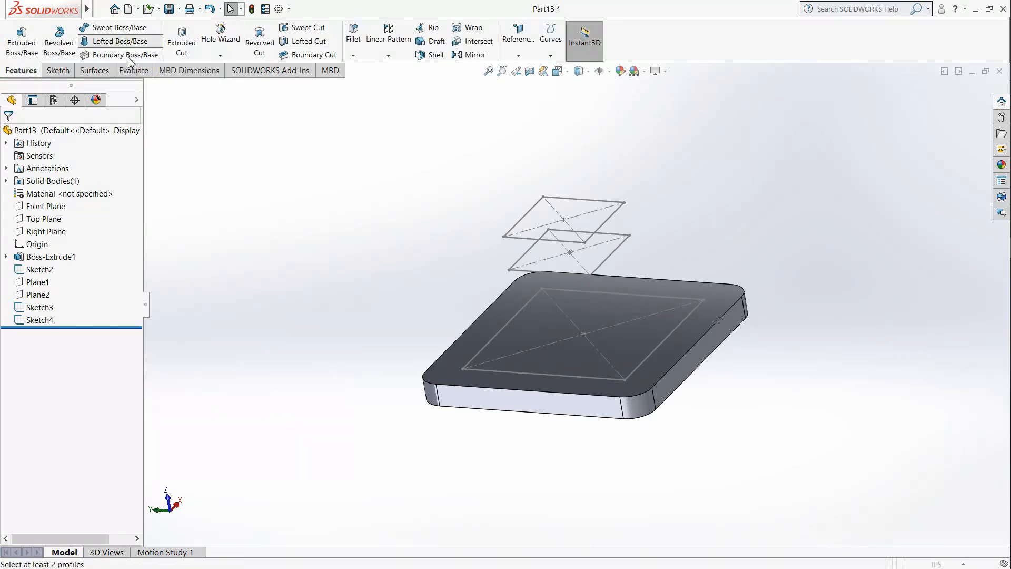
click(122, 42)
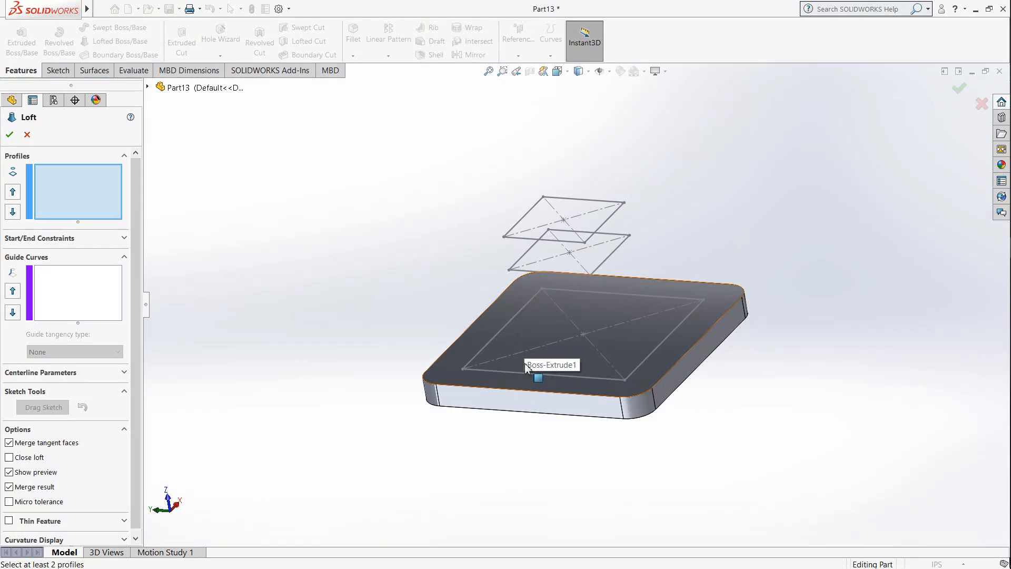
scroll(489, 367, down, 5)
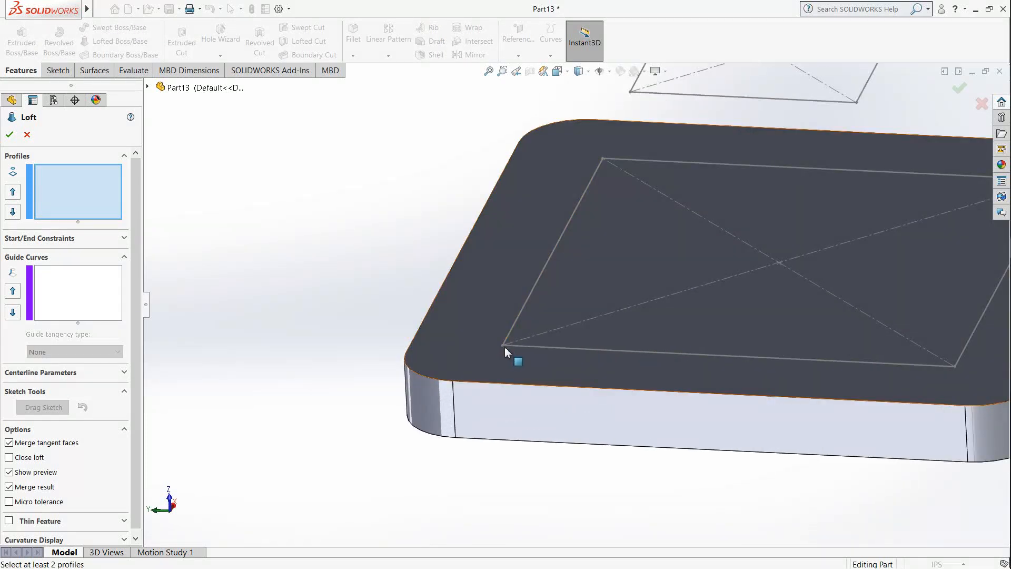
click(505, 347)
scroll(508, 350, up, 3)
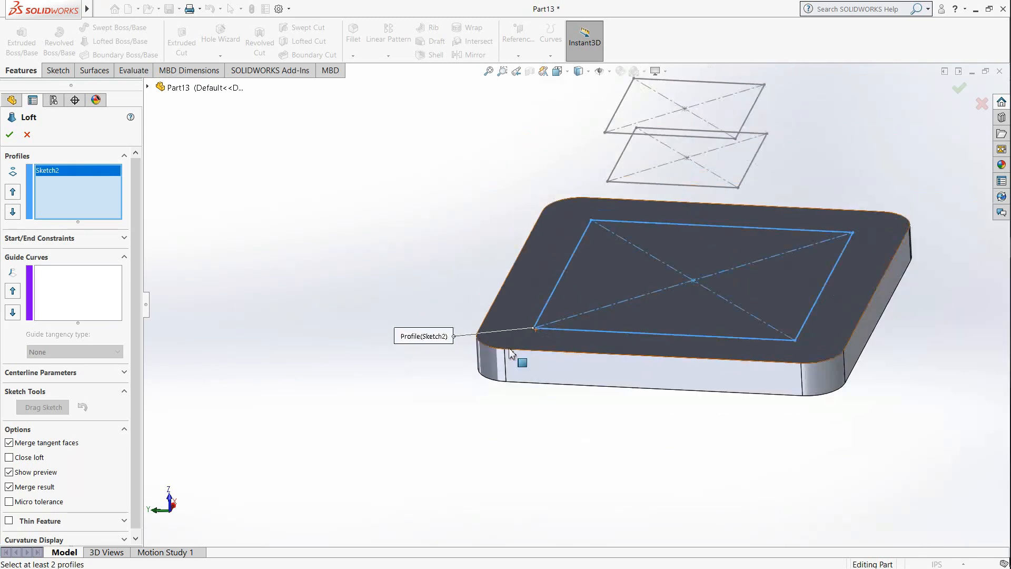
click(608, 182)
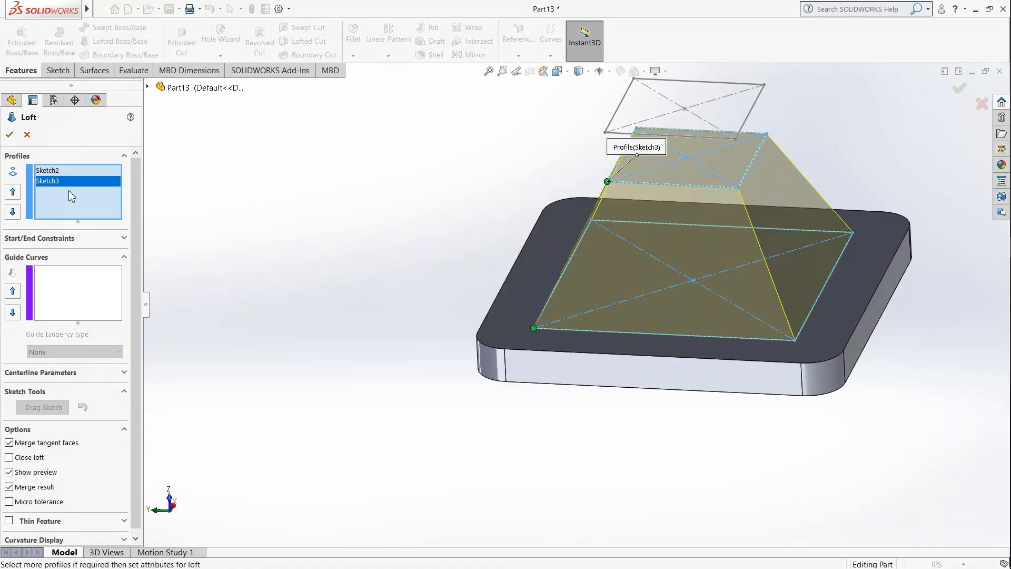
click(10, 135)
Step: Start a second loft with the top face of the tapered block and the square sketch above it as profiles
middle_drag(428, 266, 478, 274)
click(371, 251)
scroll(676, 137, up, 2)
scroll(677, 129, down, 2)
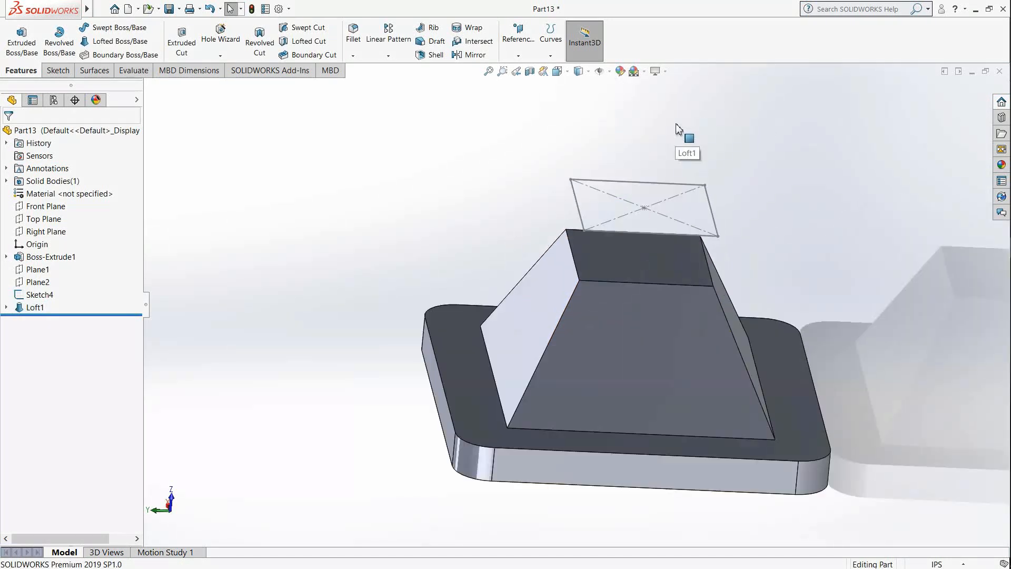
mouse_move(600, 255)
middle_down()
mouse_move(636, 253)
mouse_move(601, 258)
mouse_move(586, 228)
mouse_move(591, 257)
middle_up()
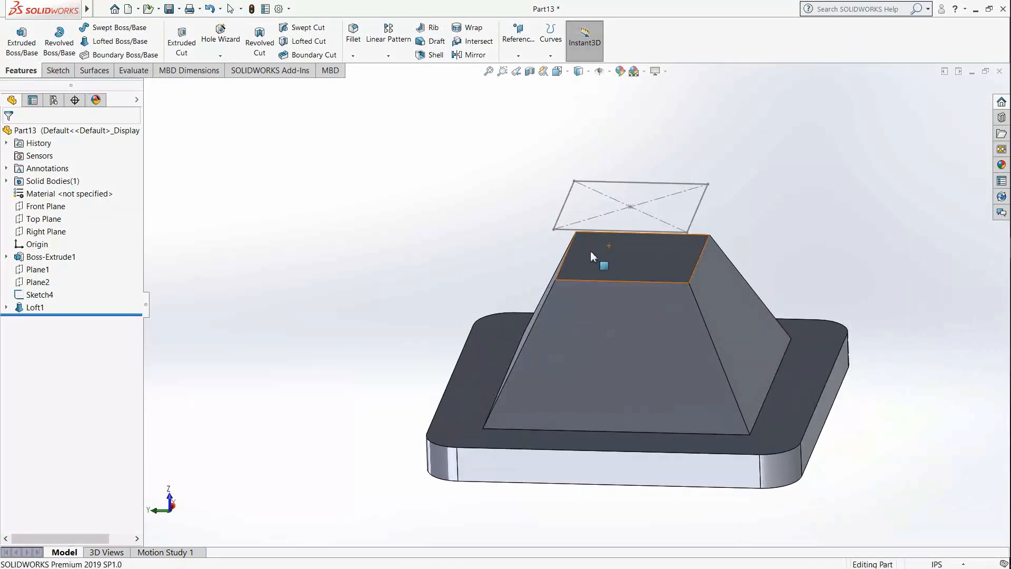
click(120, 41)
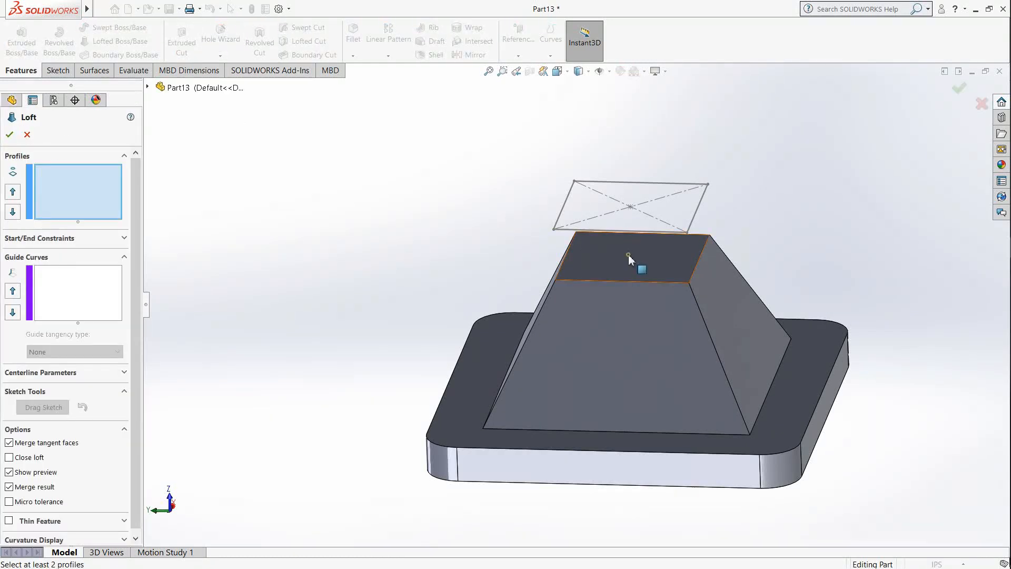
click(628, 258)
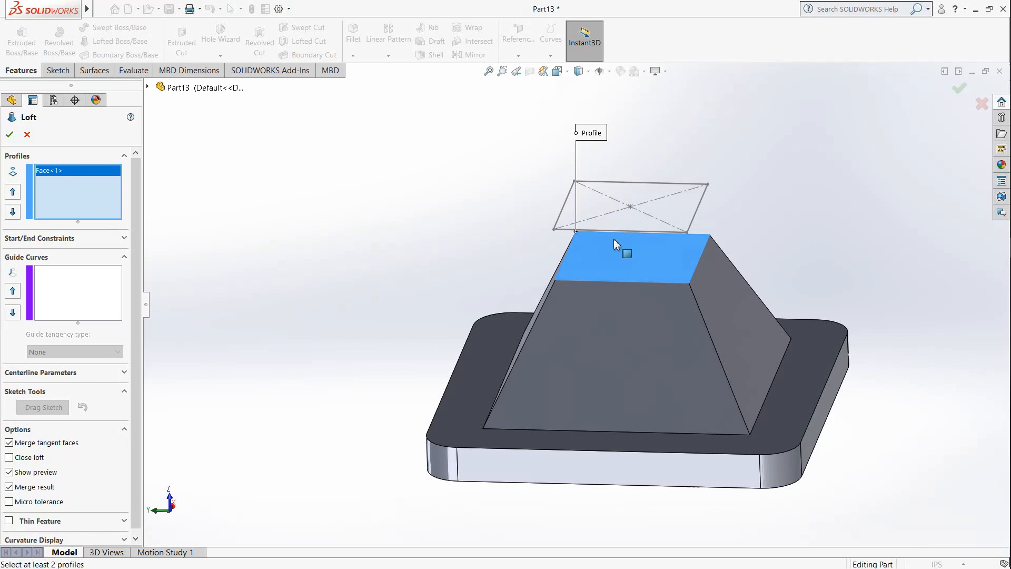
middle_drag(625, 235, 627, 216)
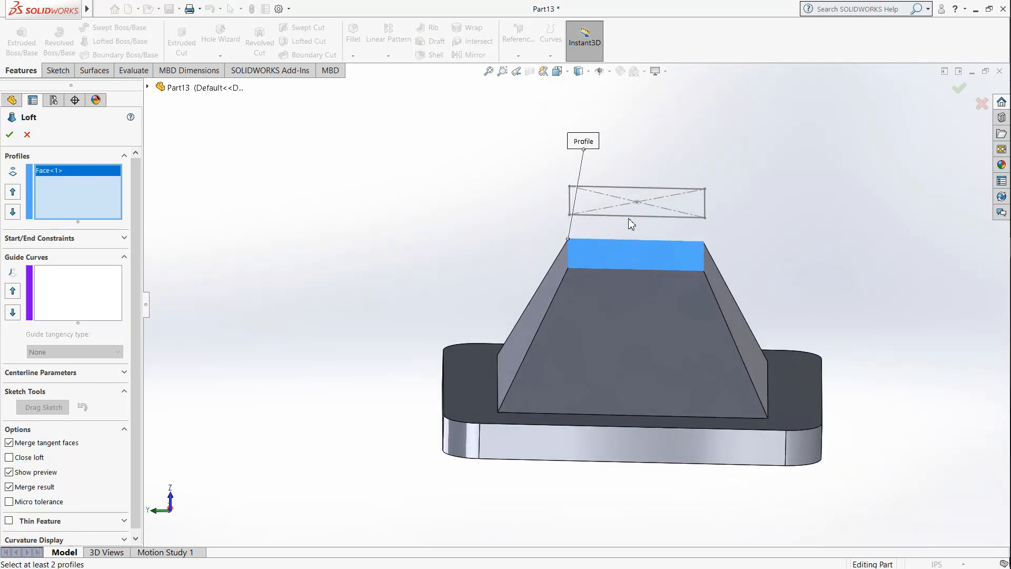
click(631, 216)
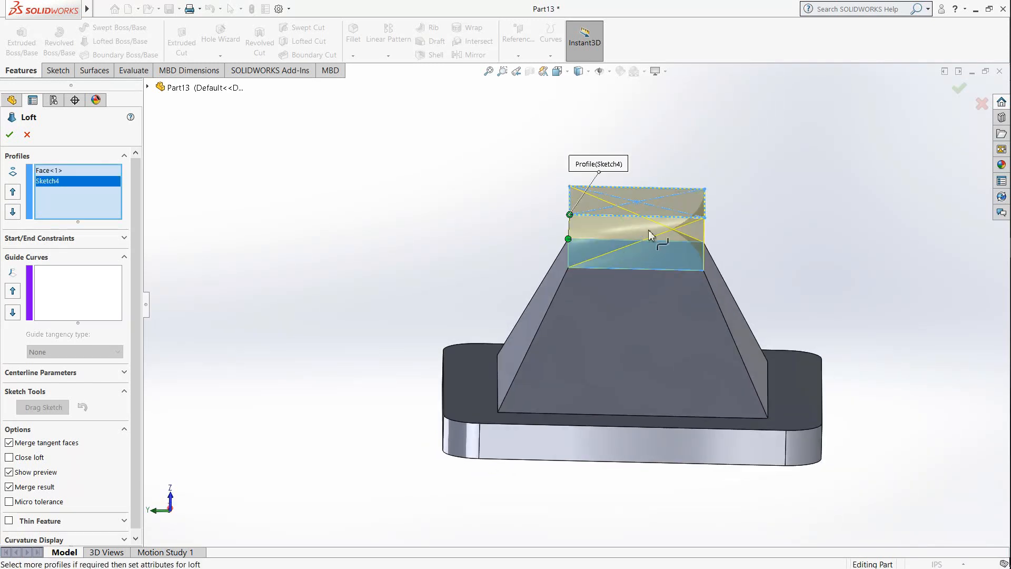
Step: Align the loft connectors on matching corners of both profiles to remove the twist, and complete the second loft
mouse_move(579, 240)
middle_down()
mouse_move(623, 253)
mouse_move(583, 242)
middle_up()
drag(574, 235, 571, 202)
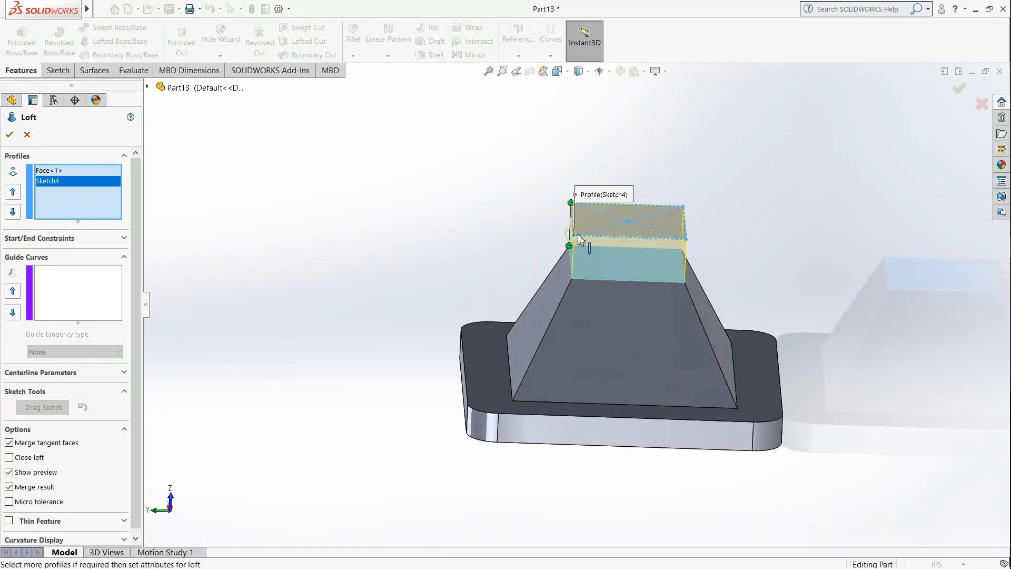
middle_drag(633, 245, 552, 236)
scroll(551, 238, down, 3)
mouse_move(613, 305)
middle_down()
mouse_move(638, 323)
mouse_move(631, 274)
middle_up()
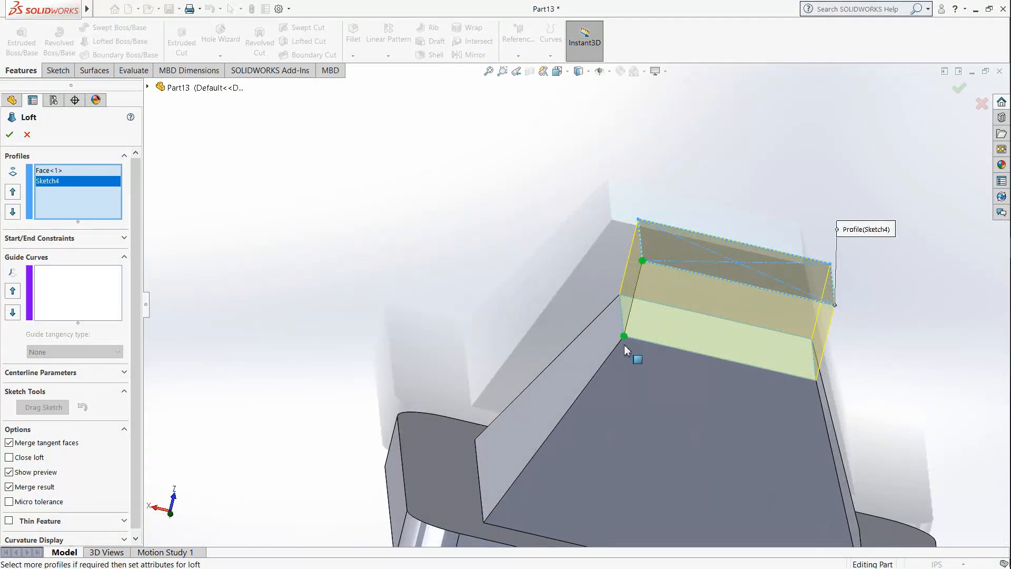
scroll(725, 312, up, 3)
middle_drag(726, 326, 649, 342)
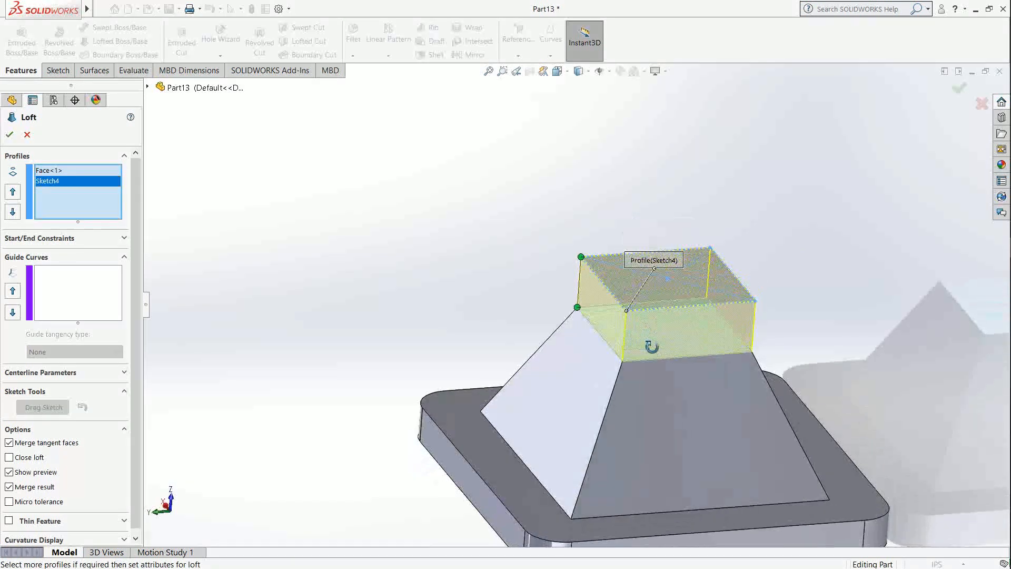
scroll(601, 274, up, 1)
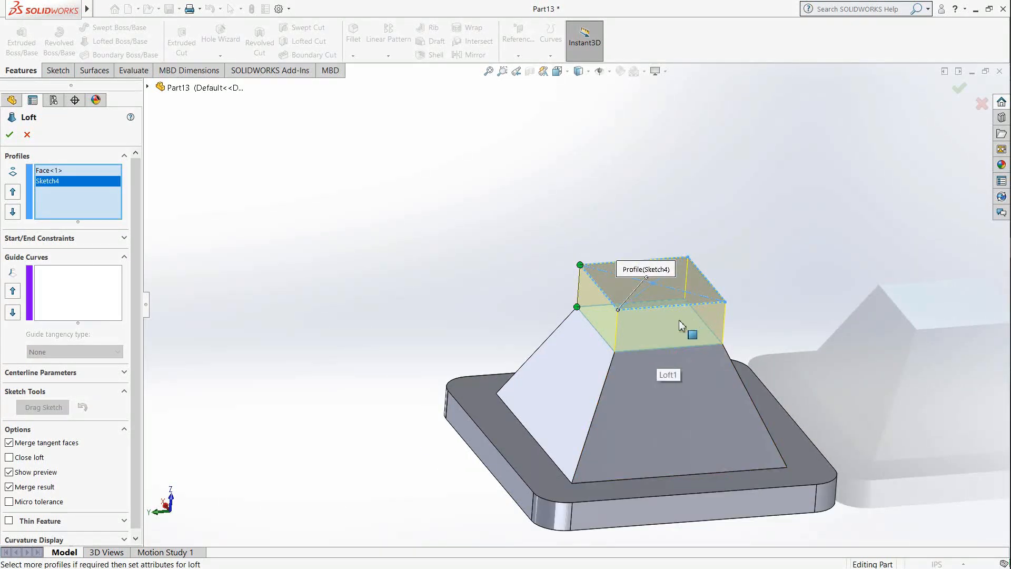
click(10, 134)
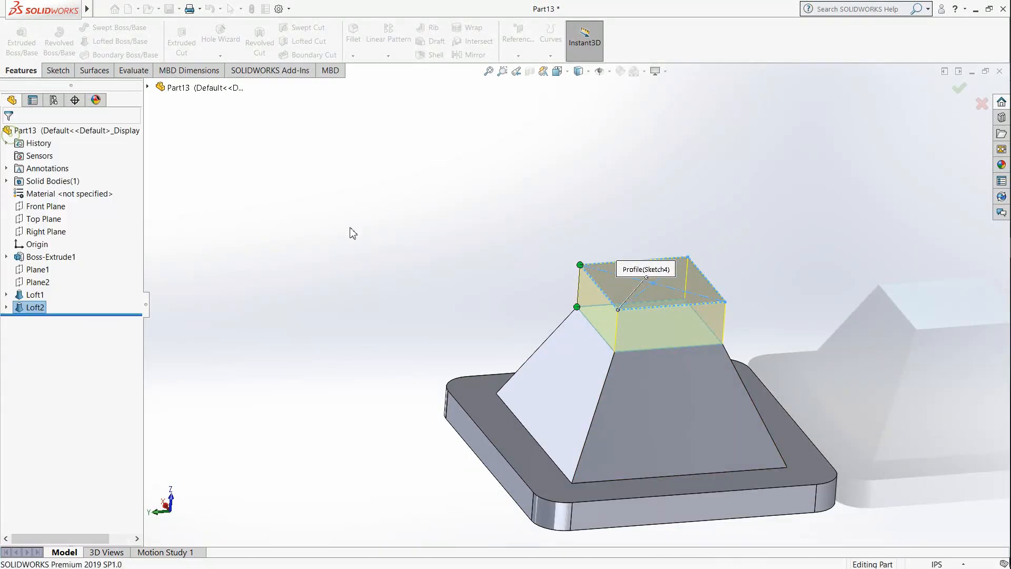
Step: Shell the body with a 0.375 in wall thickness, removing the top face of the upper block
scroll(727, 383, up, 2)
middle_drag(703, 378, 665, 421)
scroll(664, 421, down, 3)
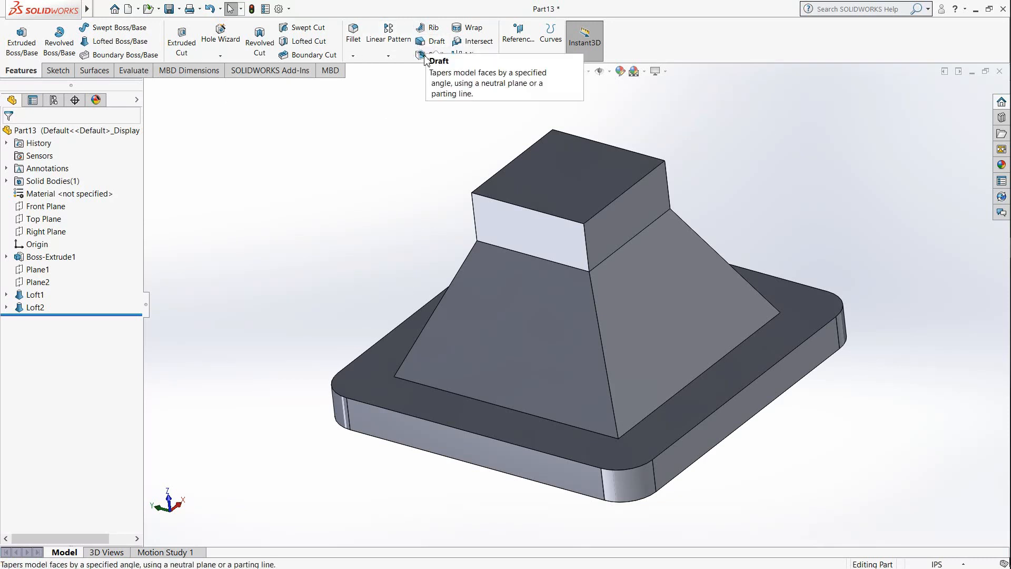
click(428, 56)
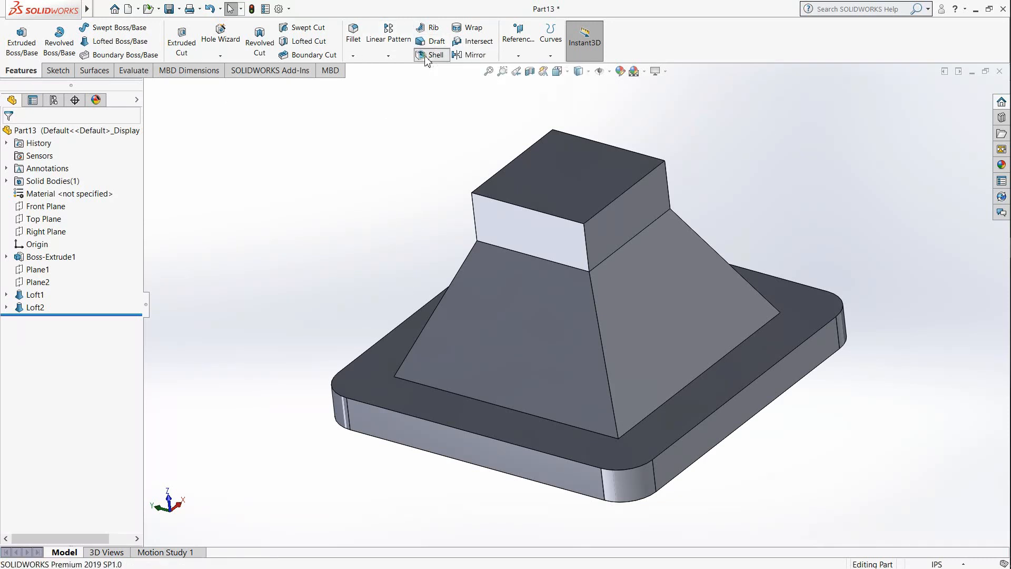
click(562, 174)
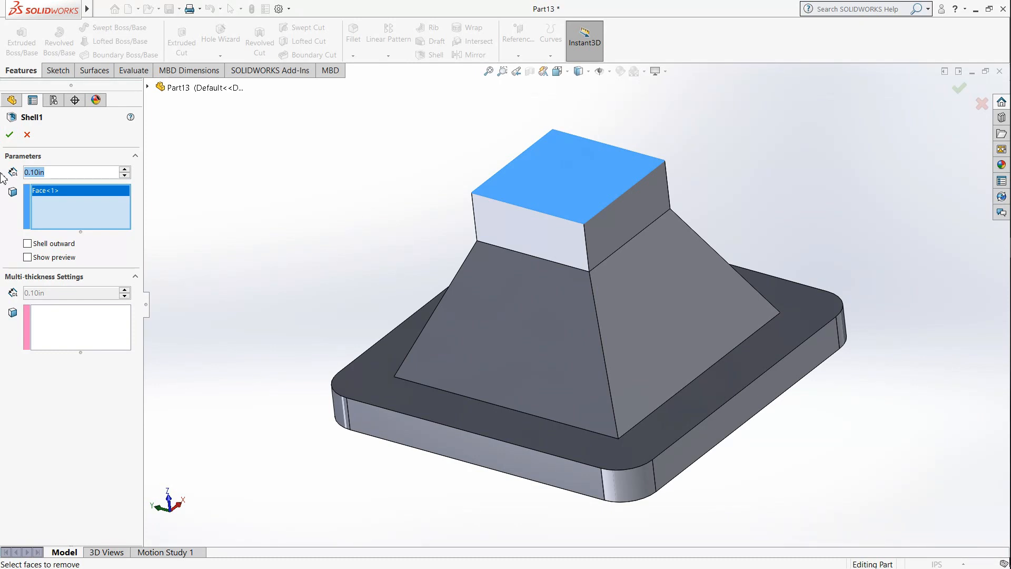
text(0.375)
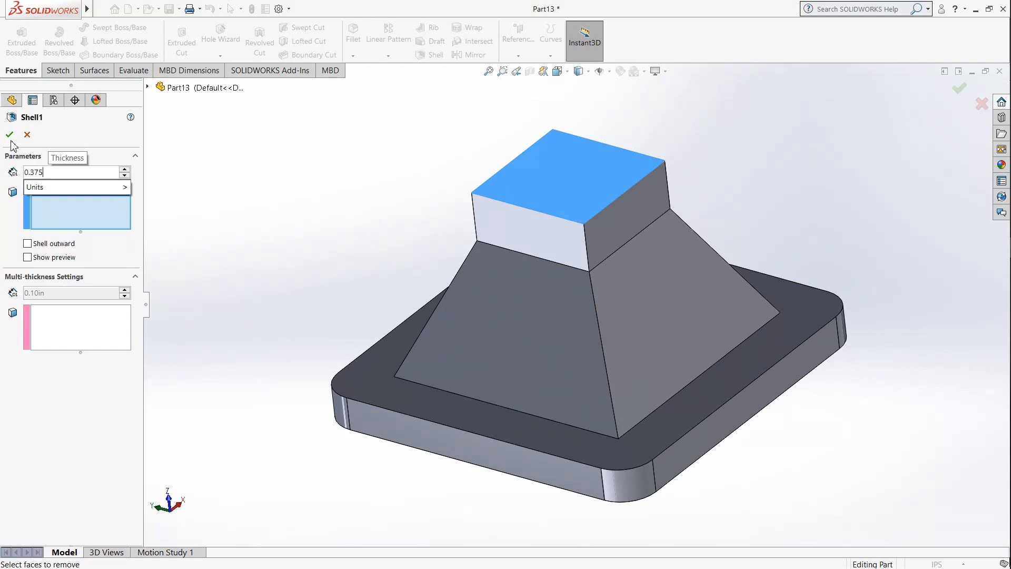
click(9, 138)
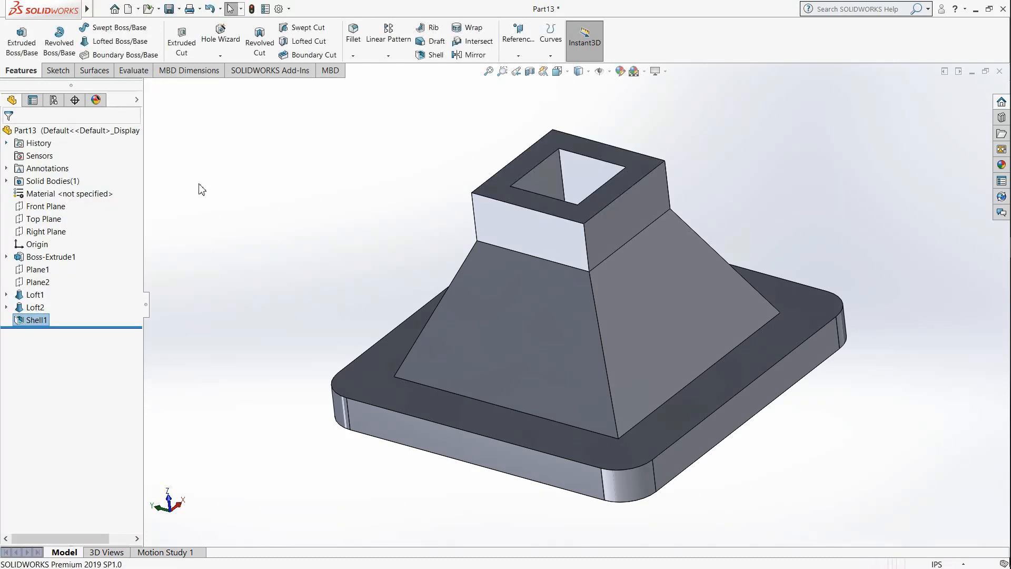
Step: Start a sketch on the underside of the base plate, viewed straight on
middle_drag(607, 201, 549, 276)
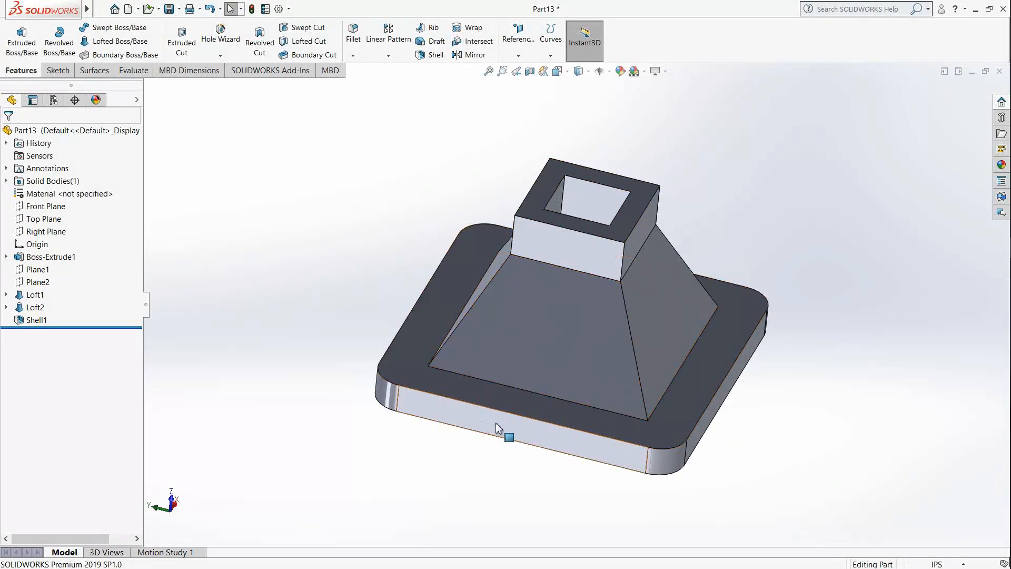
middle_drag(567, 412, 648, 277)
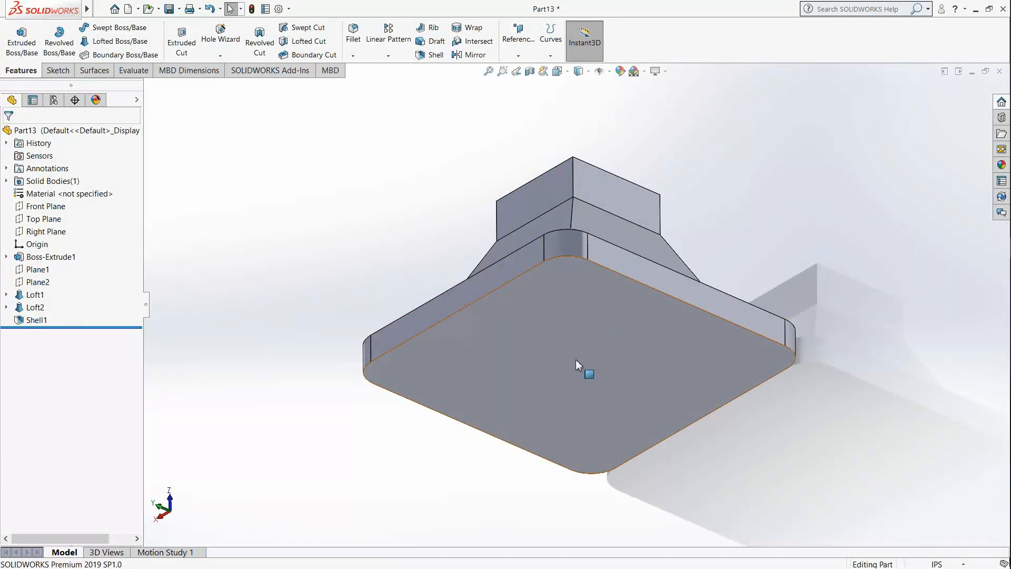
middle_drag(573, 332, 549, 243)
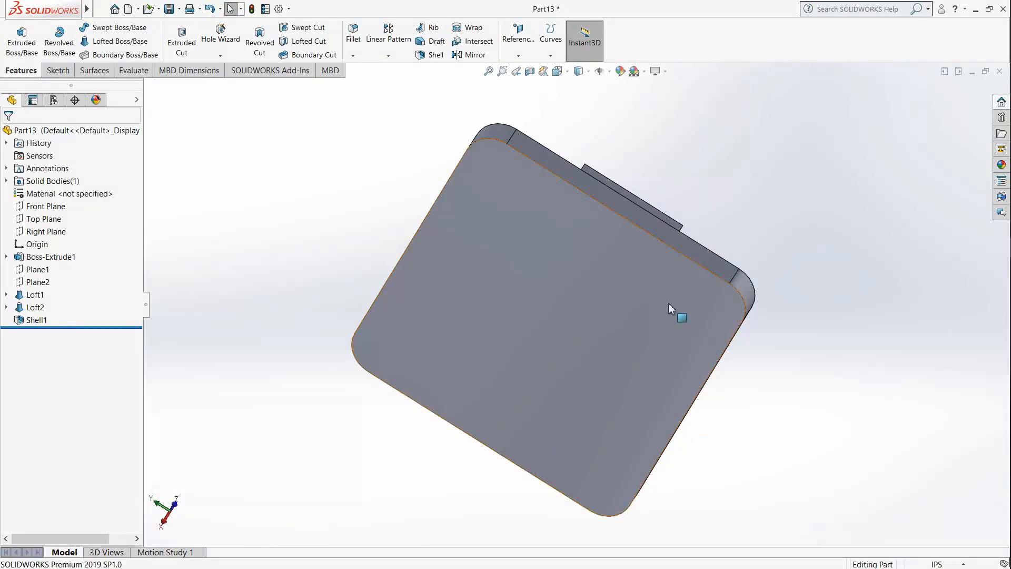
click(569, 76)
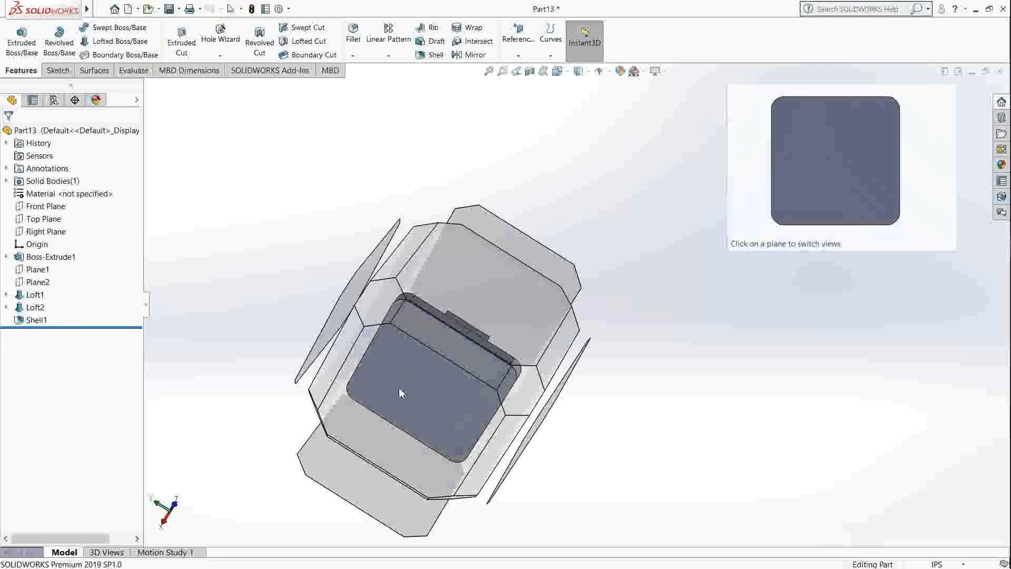
click(399, 388)
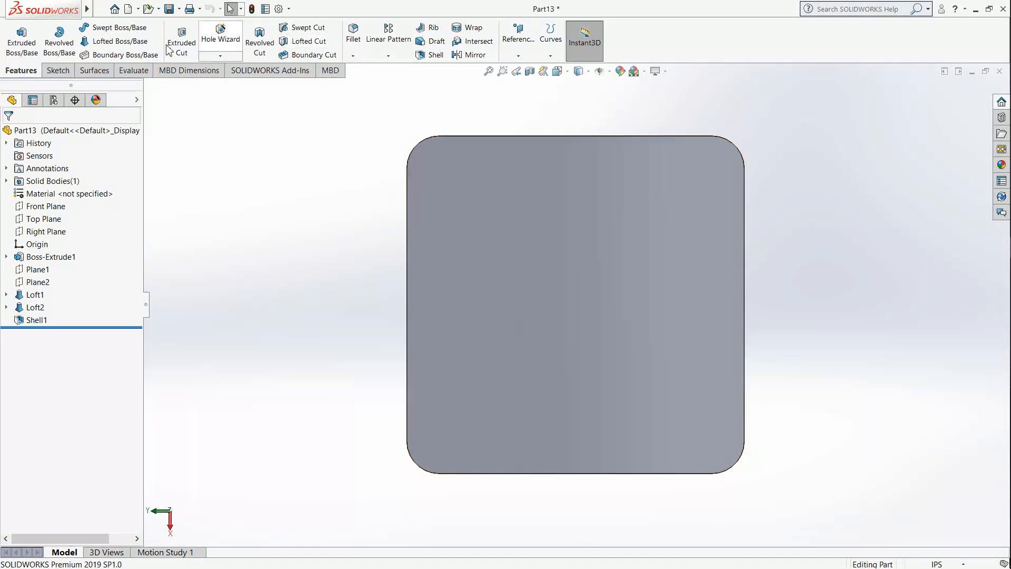
click(58, 71)
click(16, 32)
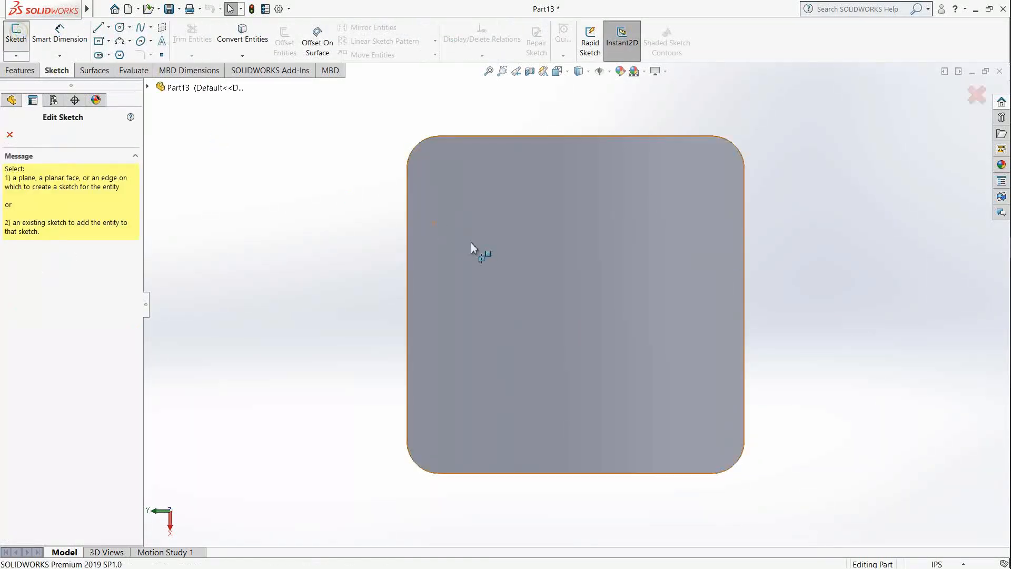
click(503, 253)
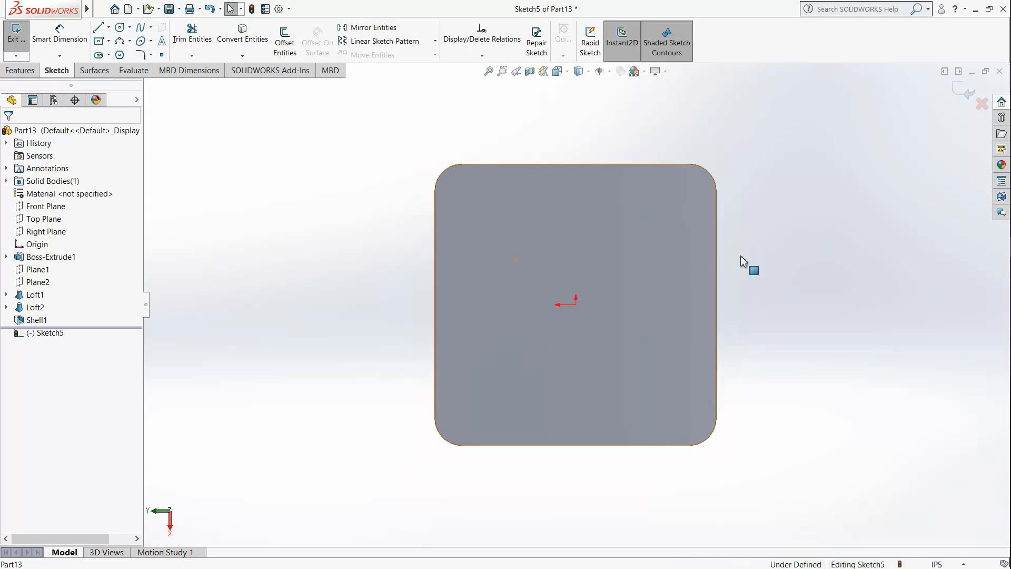
Step: Sketch a centre rectangle of about 3.13 by 3.23 in from the origin on the plate's underside
click(98, 43)
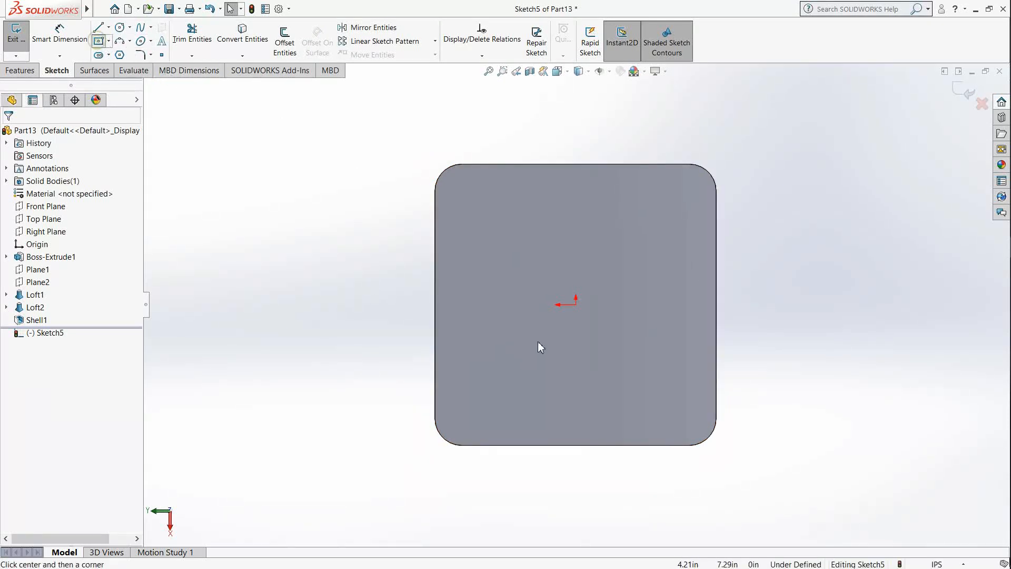
click(577, 305)
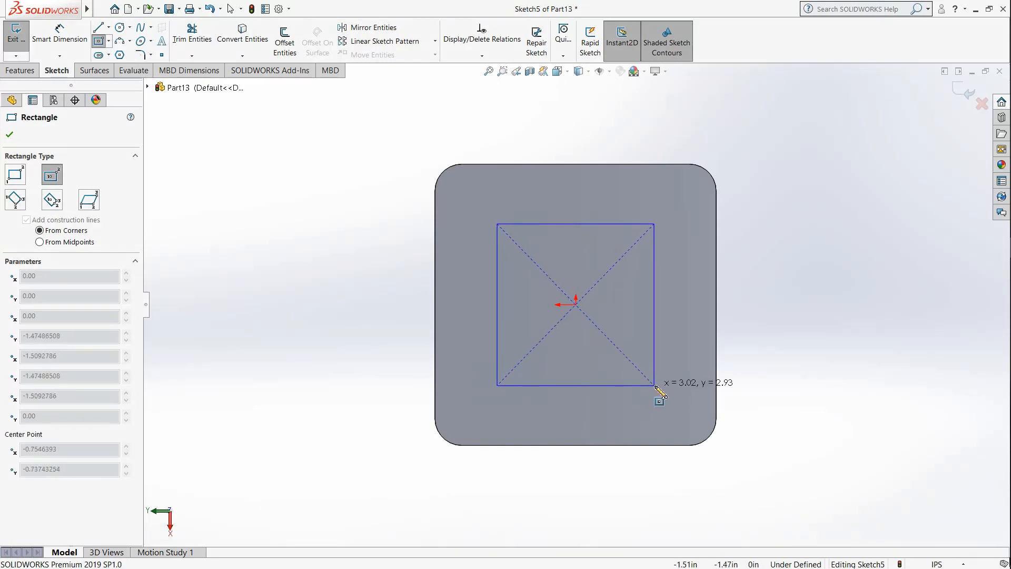
click(660, 391)
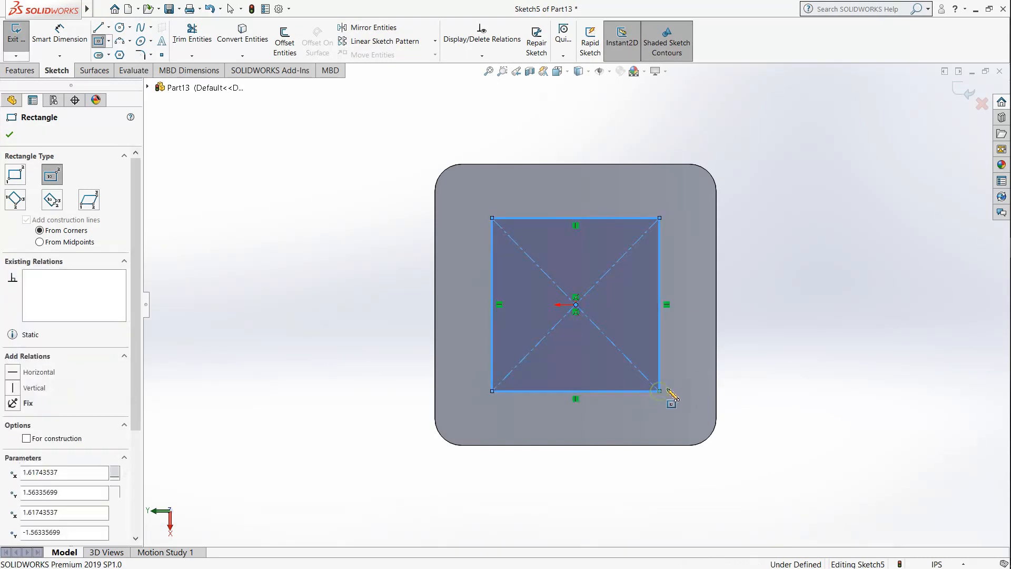
Step: Dimension the centre rectangle's upper edge on the plate's underside to 3.52 in
click(56, 41)
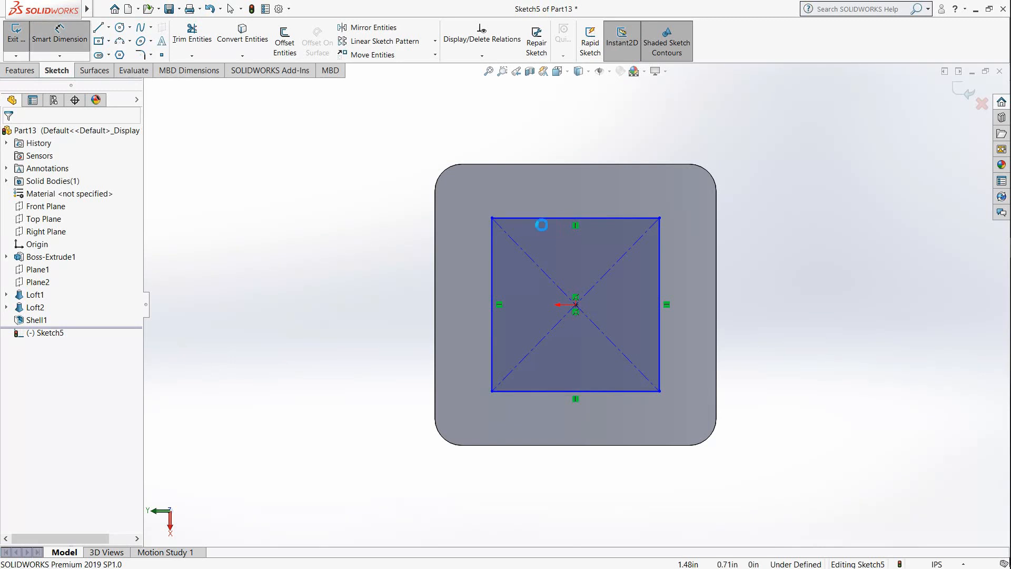
click(545, 221)
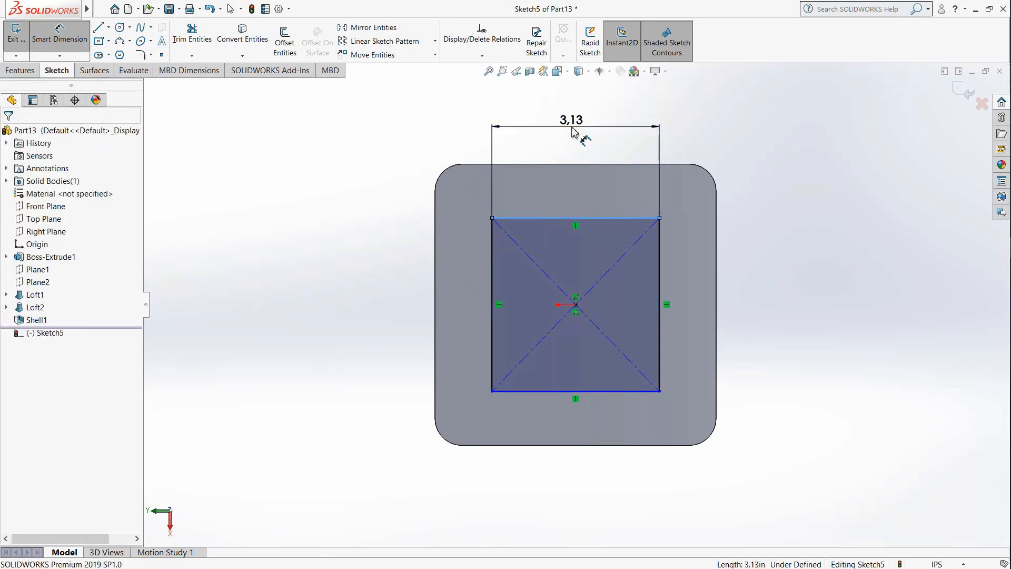
click(577, 129)
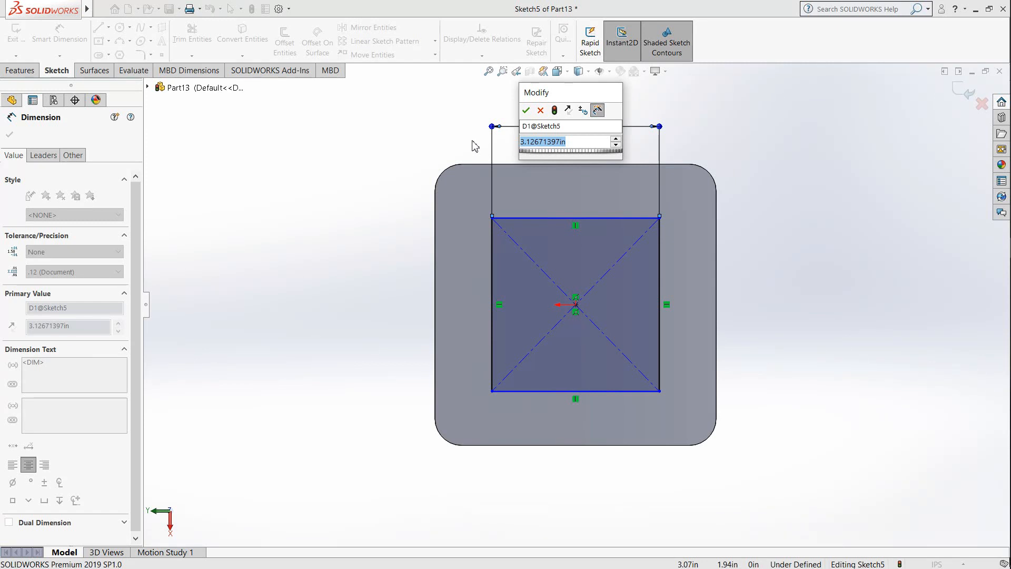
text(3.52)
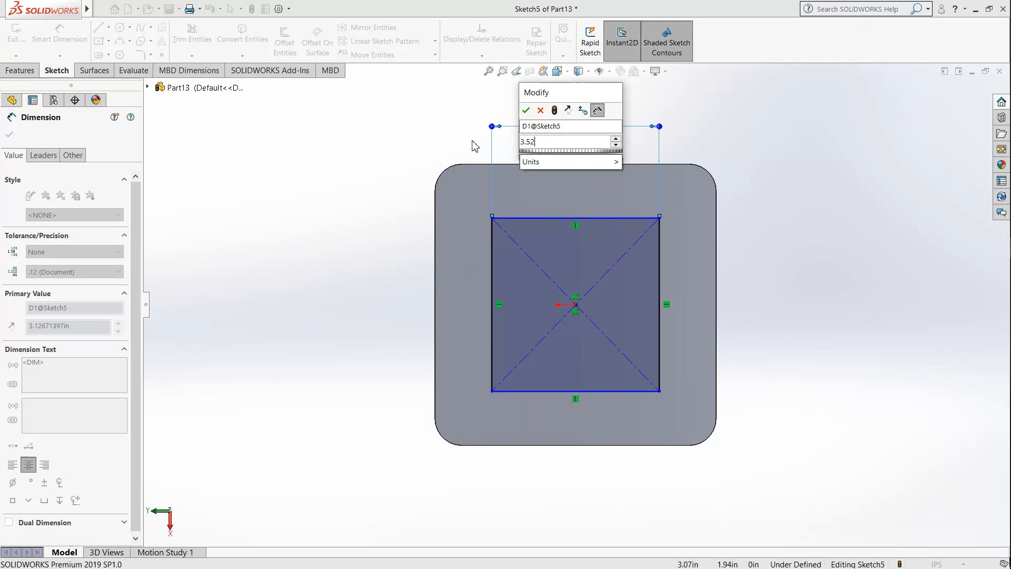
key(Return)
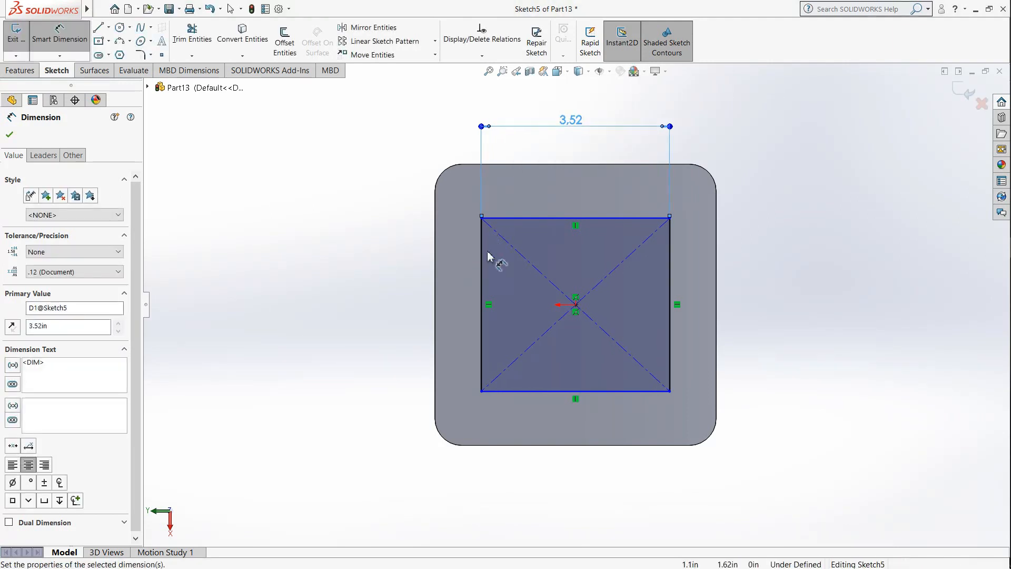
Step: Dimension the rectangle's adjacent side to 3.52 in and close the underside sketch
click(483, 270)
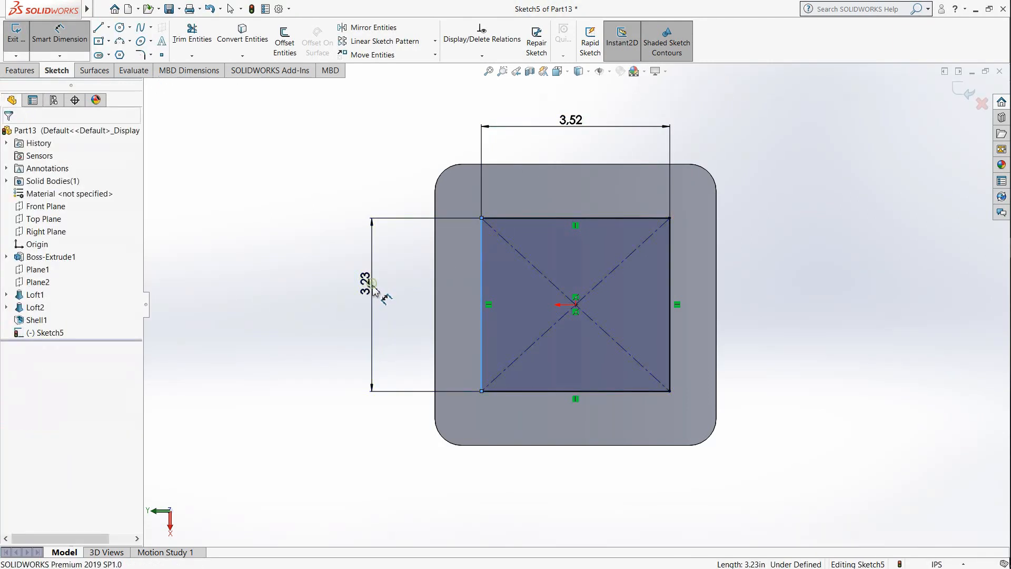
click(382, 293)
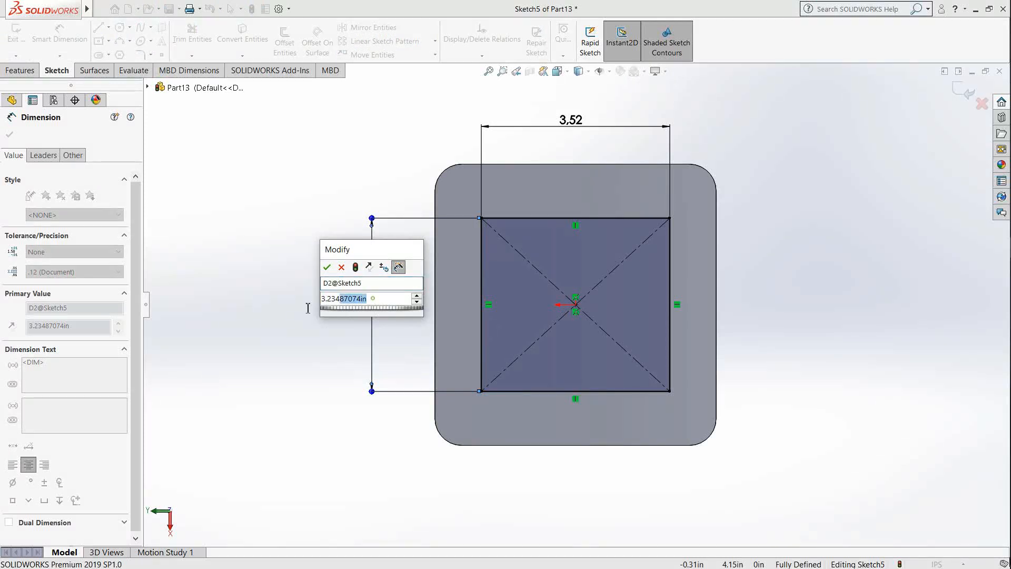
text(3.52)
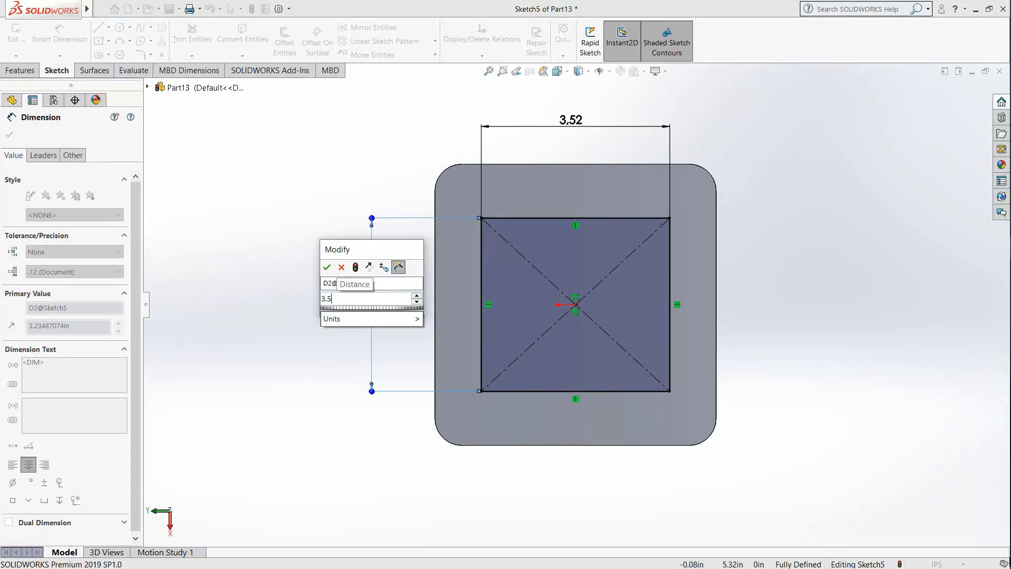
key(Return)
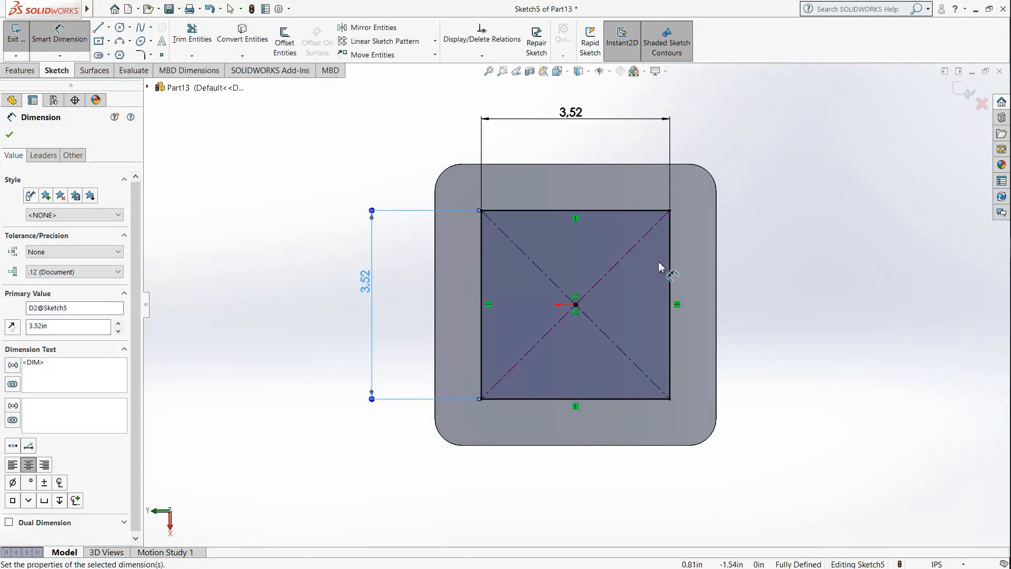
mouse_move(699, 210)
middle_down()
mouse_move(477, 388)
mouse_move(492, 419)
middle_up()
scroll(606, 286, down, 3)
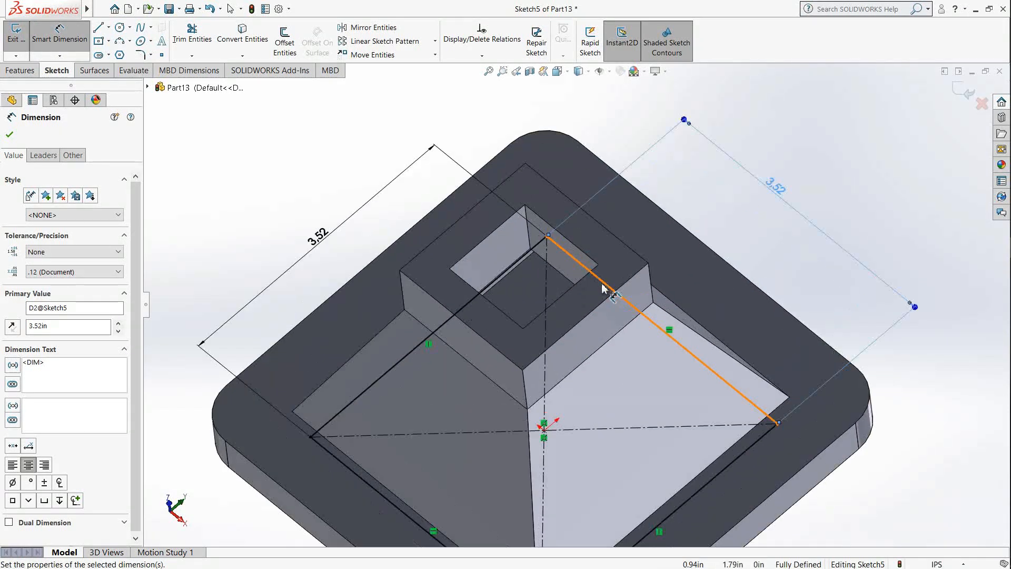
mouse_move(593, 309)
middle_down()
mouse_move(622, 280)
mouse_move(604, 328)
mouse_move(608, 321)
middle_up()
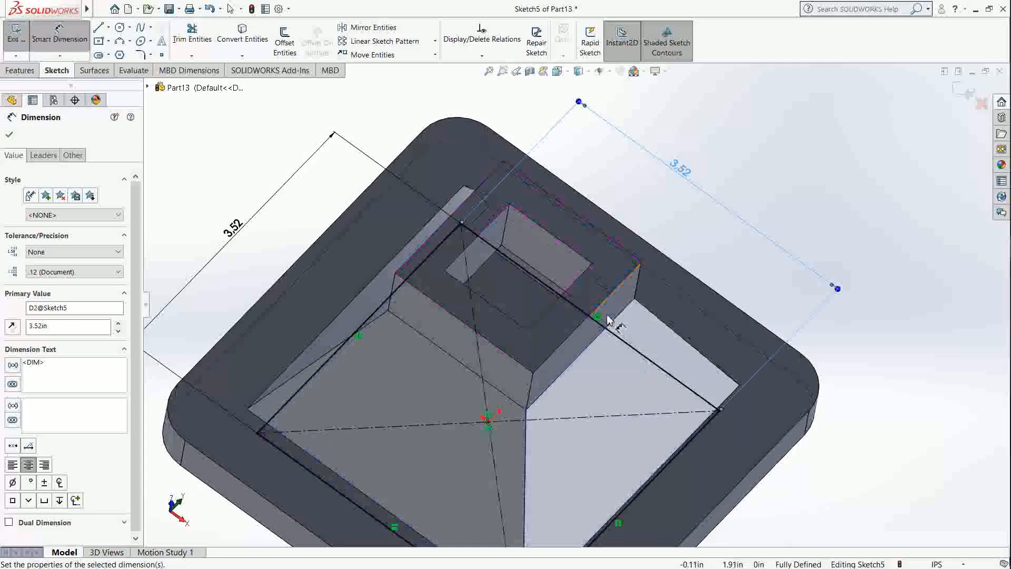
key(Escape)
key(Escape)
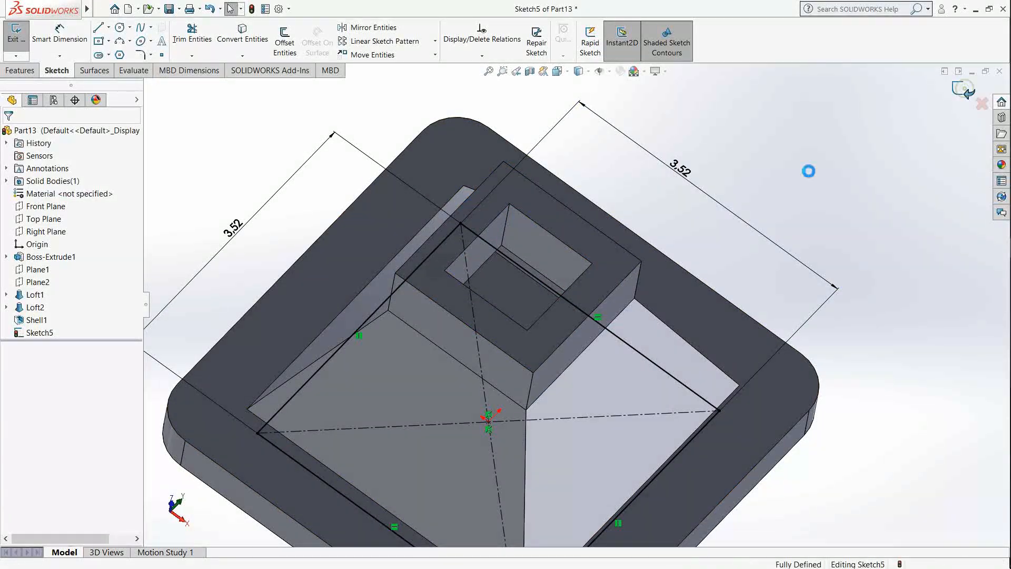
scroll(606, 282, up, 2)
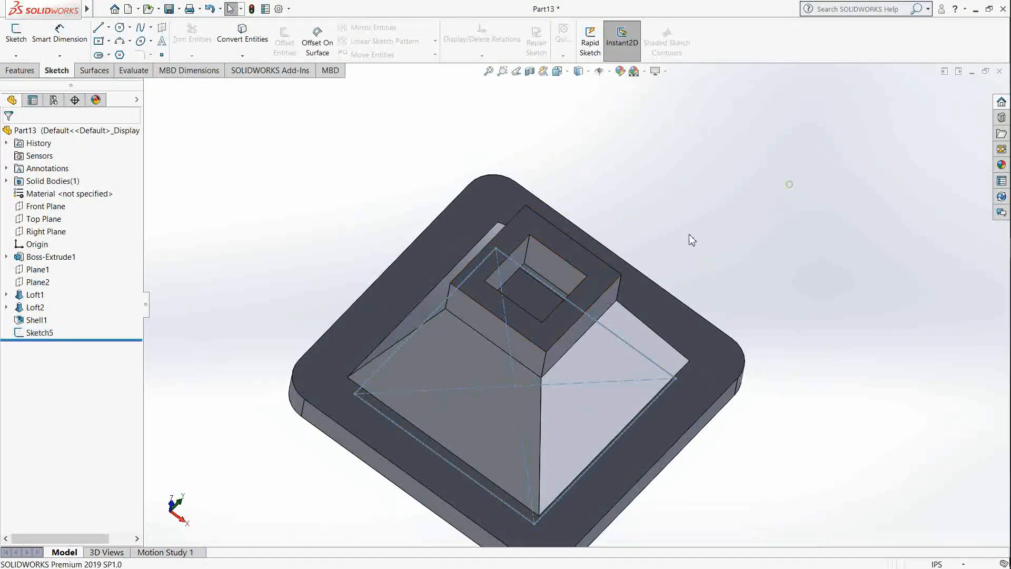
Step: Examine the hollow interior through the upper block's opening and compare the cavity's floor corner with the underside sketch
scroll(576, 294, down, 2)
middle_drag(576, 294, 490, 274)
scroll(513, 248, down, 4)
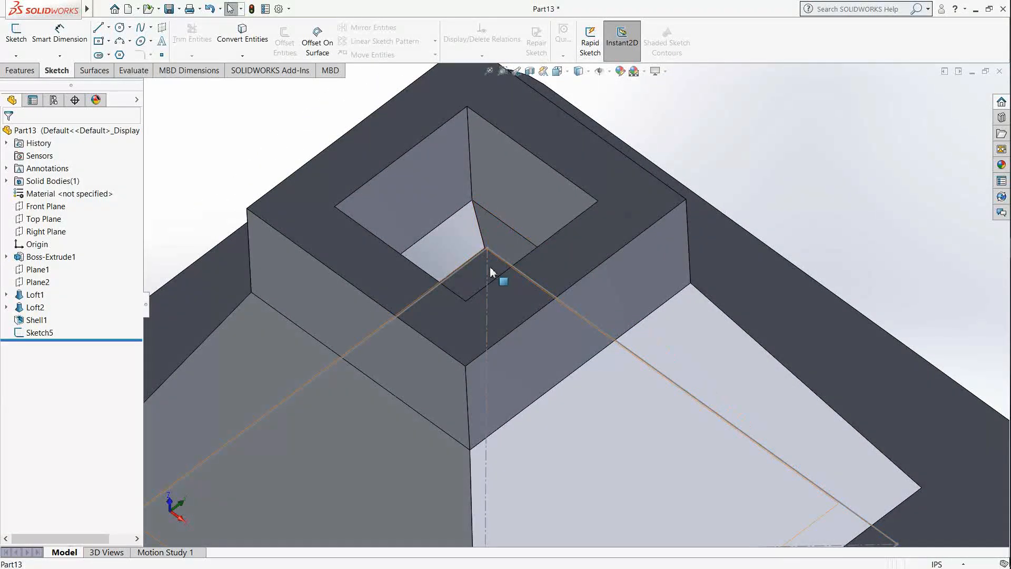
scroll(490, 274, up, 5)
middle_drag(553, 358, 605, 179)
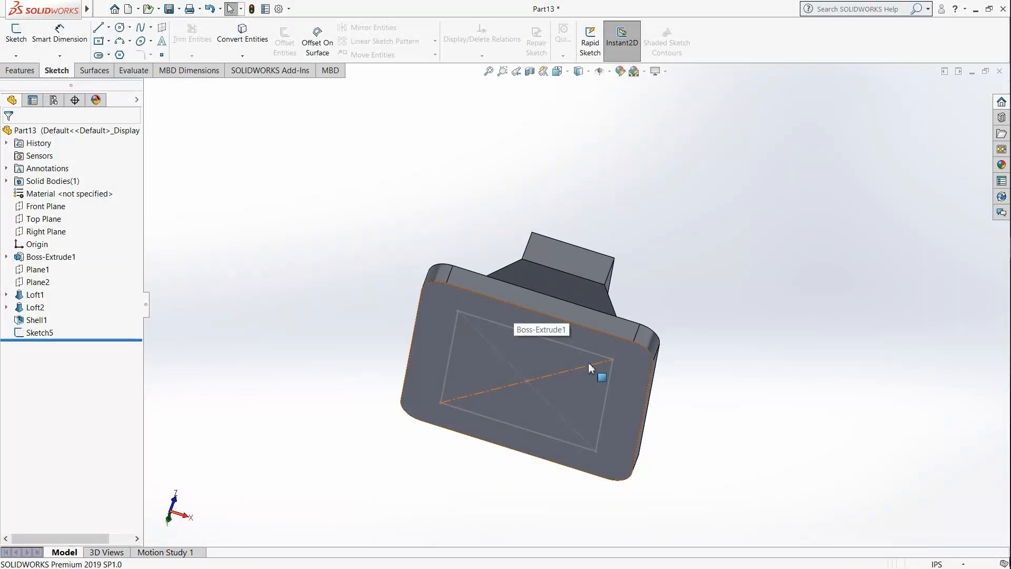
scroll(584, 369, down, 3)
middle_drag(561, 243, 482, 379)
scroll(536, 275, down, 2)
middle_drag(537, 274, 565, 267)
scroll(652, 231, down, 2)
middle_drag(639, 243, 609, 260)
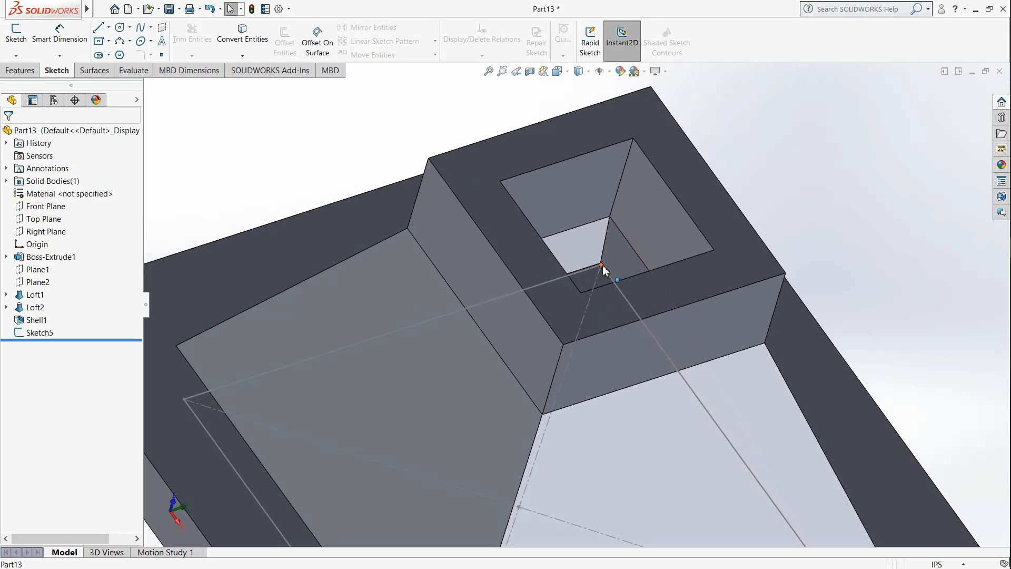
scroll(603, 270, up, 5)
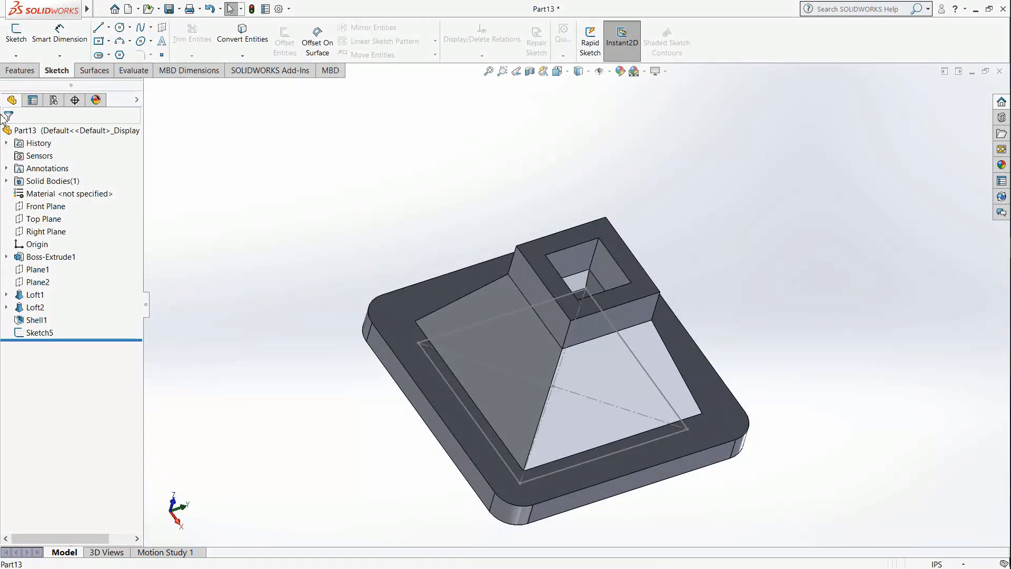
Step: Start a sketch on the cavity's inner floor face, reached through the upper block's opening
click(16, 34)
scroll(586, 279, down, 3)
middle_drag(607, 289, 542, 352)
scroll(544, 289, down, 6)
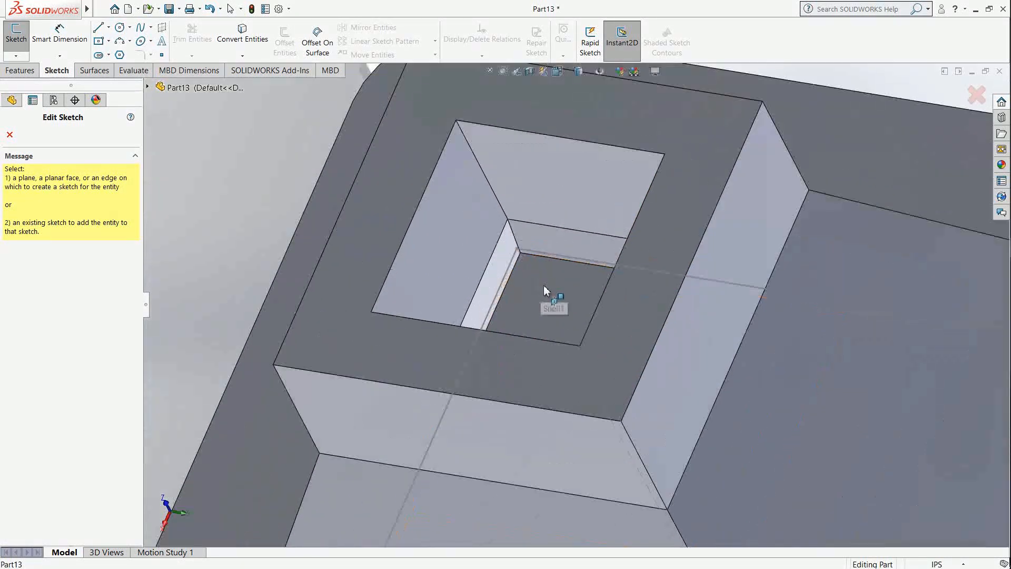
scroll(564, 314, up, 5)
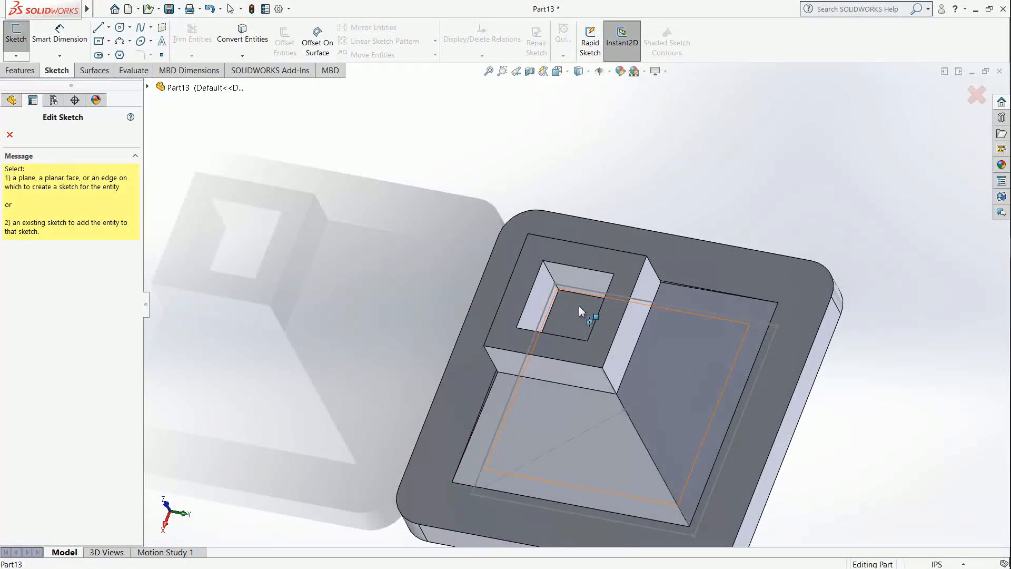
click(580, 310)
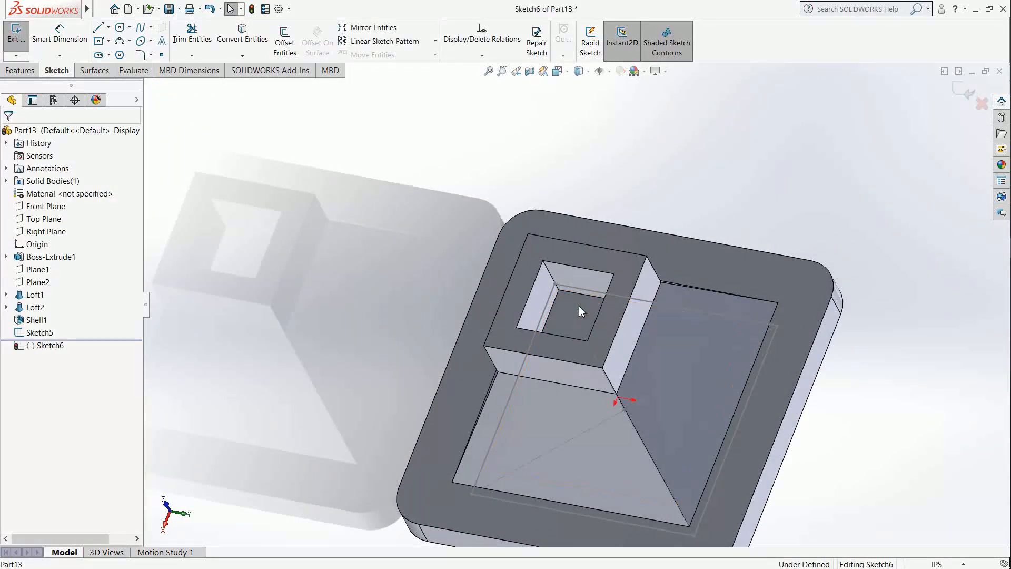
Step: Sketch a corner rectangle of about 3.04 by 3.04 in between diagonally opposite corners of the cavity floor, and close the sketch
click(109, 41)
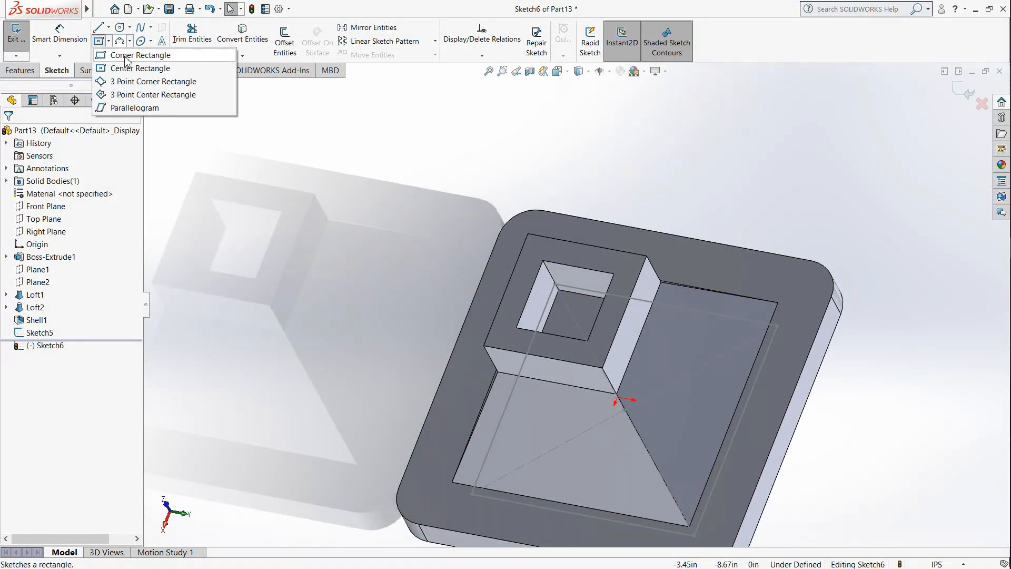
click(127, 55)
scroll(579, 305, down, 8)
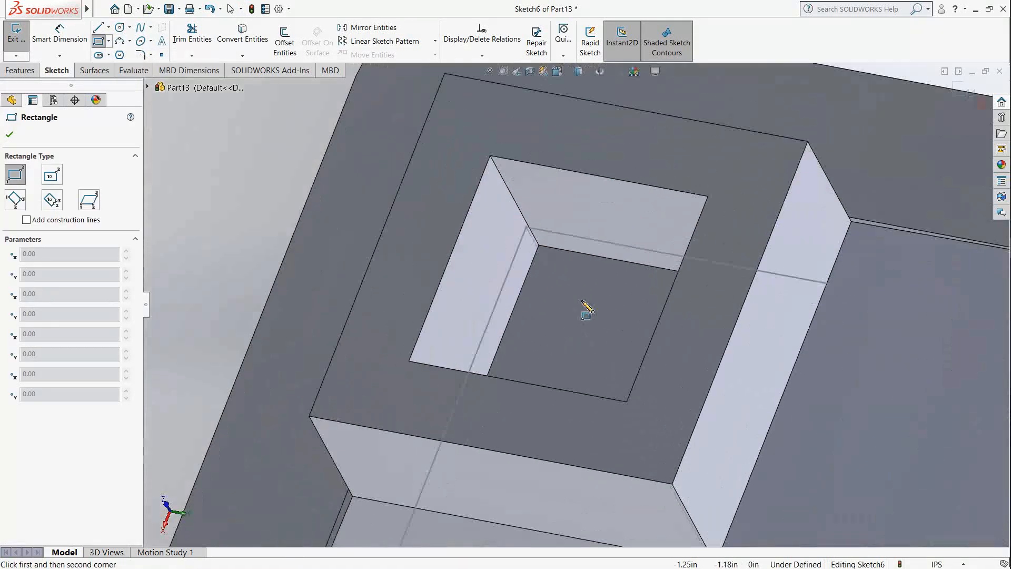
middle_drag(587, 293, 578, 286)
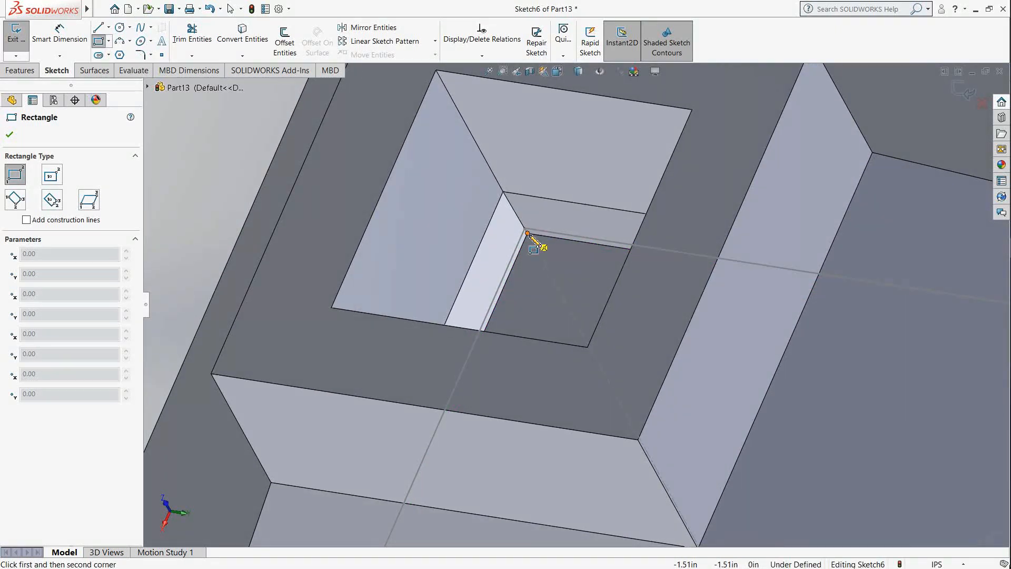
click(527, 232)
scroll(531, 237, up, 5)
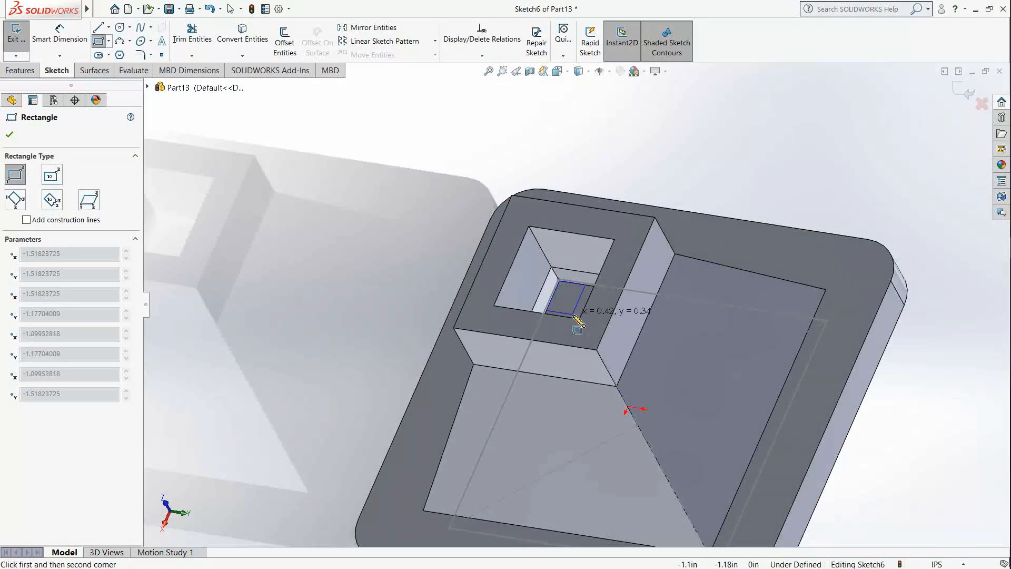
mouse_move(576, 317)
middle_down()
mouse_move(699, 228)
mouse_move(756, 309)
mouse_move(724, 402)
mouse_move(736, 421)
middle_up()
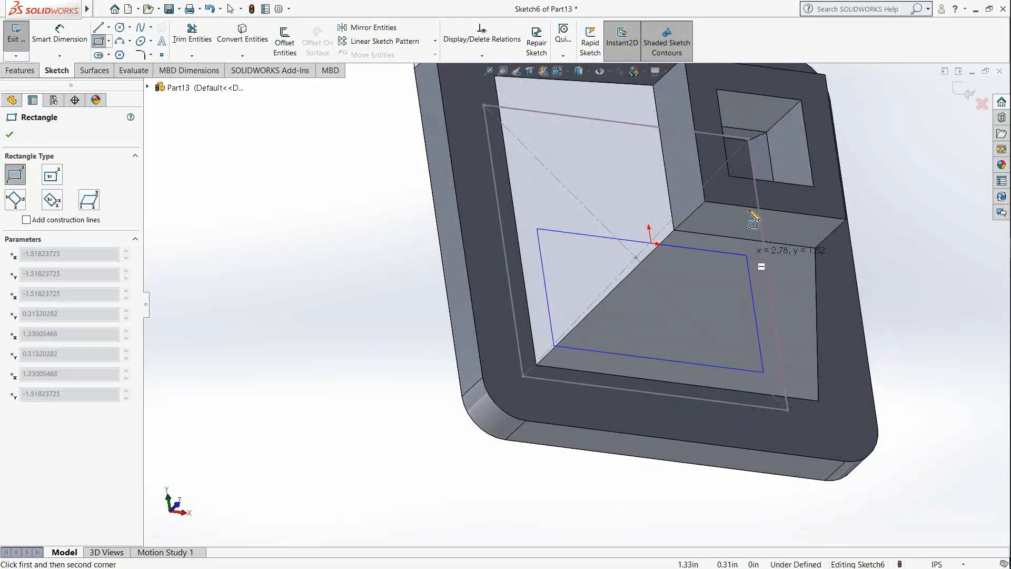
scroll(759, 185, up, 2)
scroll(682, 197, down, 8)
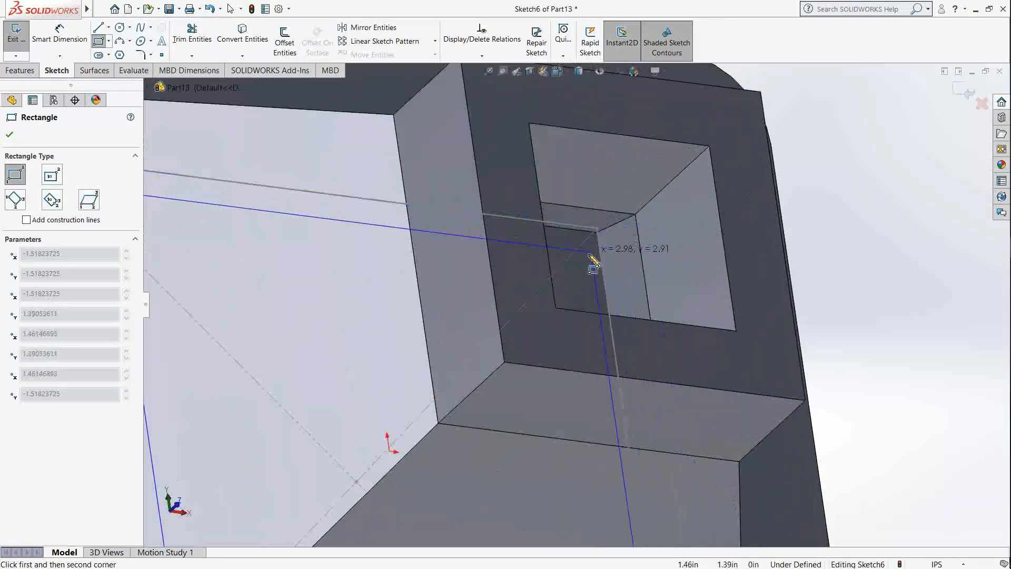
mouse_move(606, 254)
middle_down()
mouse_move(598, 233)
mouse_move(602, 243)
middle_up()
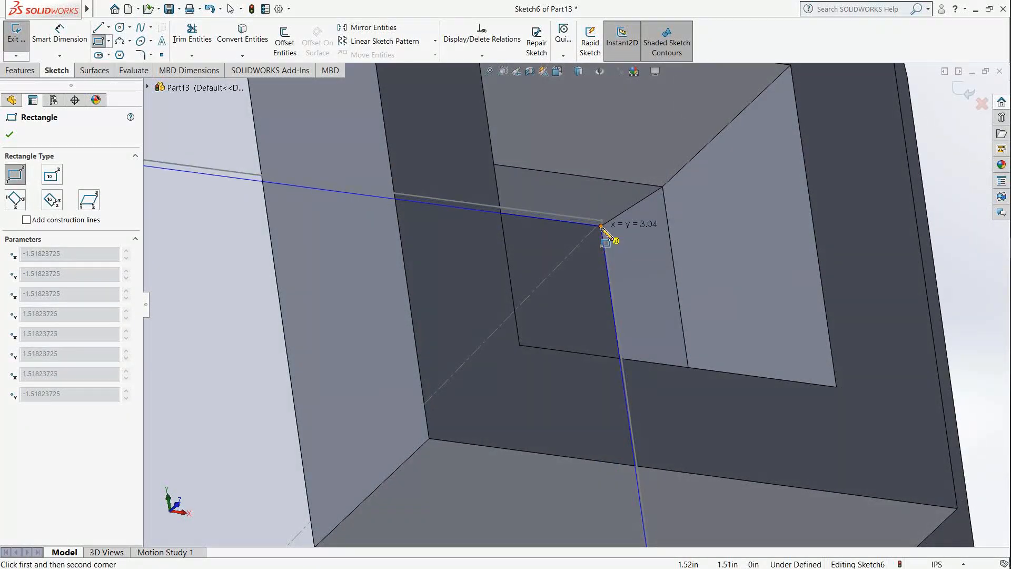
click(602, 227)
scroll(569, 358, up, 5)
mouse_move(562, 338)
middle_down()
mouse_move(677, 316)
mouse_move(622, 429)
mouse_move(637, 387)
middle_up()
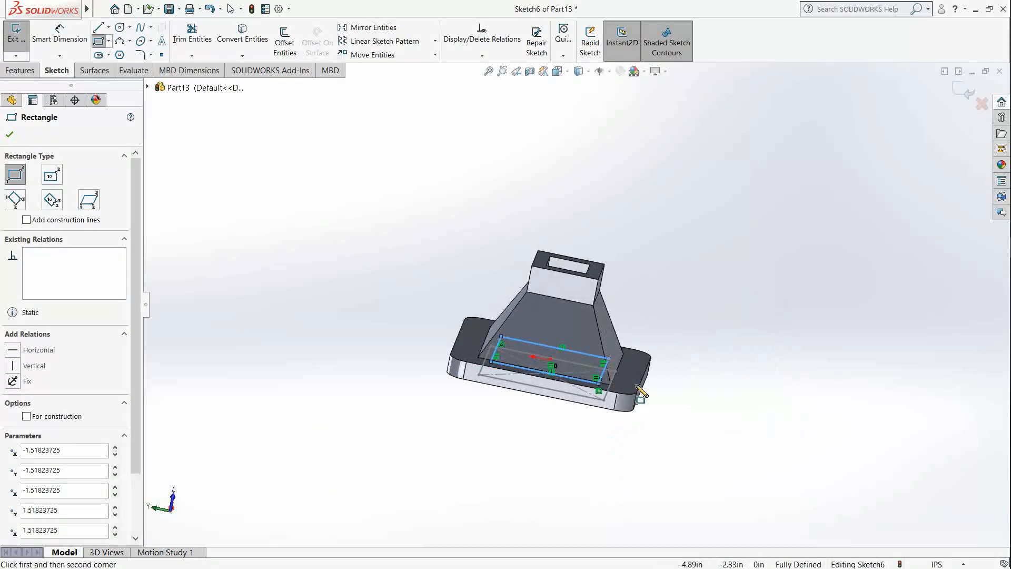
click(966, 93)
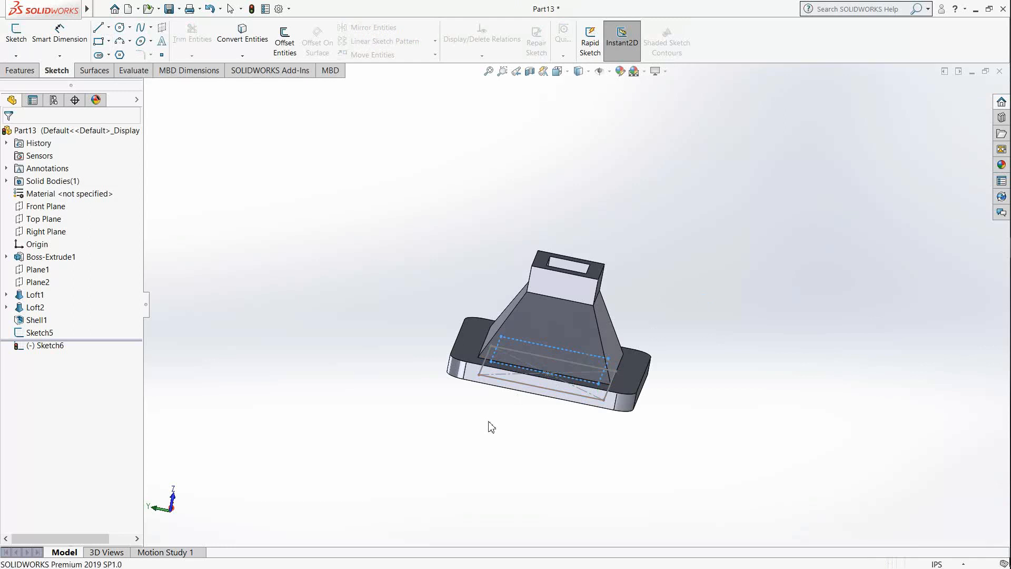
Step: Cut a loft through the base between the cavity floor's rectangle and the underside rectangle, matching their adjacent corners
mouse_move(556, 413)
middle_down()
mouse_move(587, 335)
mouse_move(562, 377)
mouse_move(583, 259)
middle_up()
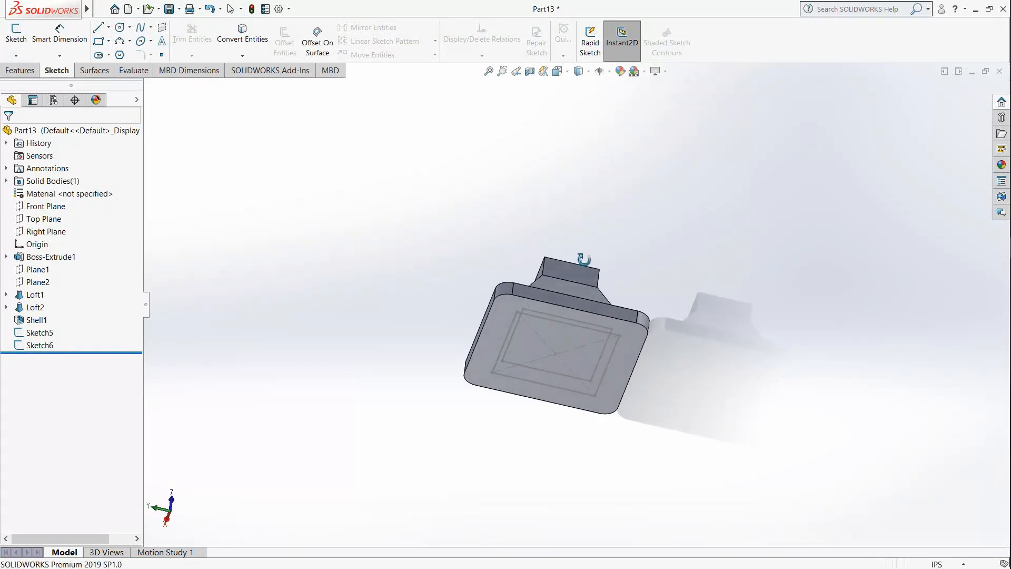
scroll(571, 388, down, 5)
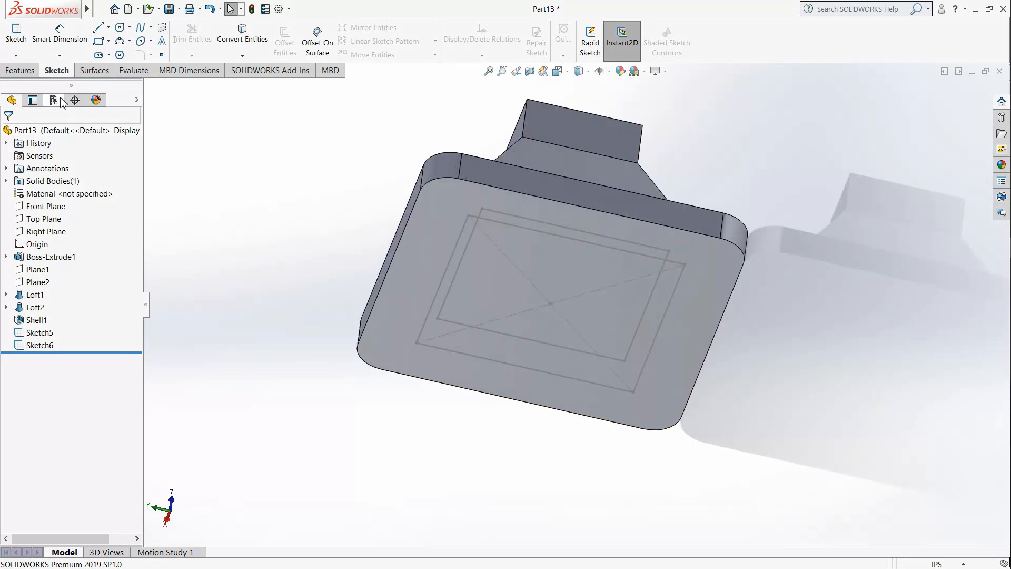
click(15, 71)
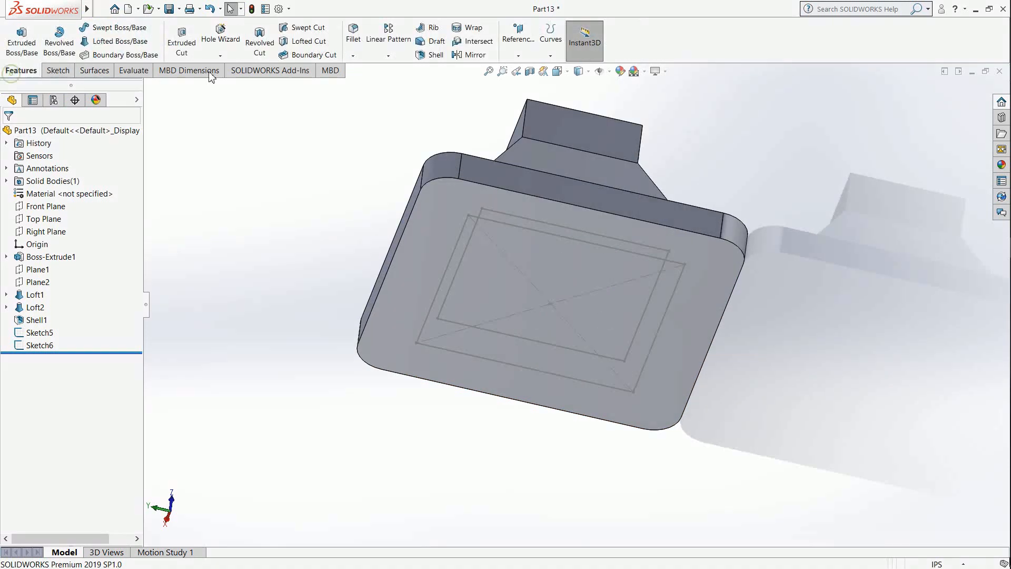
click(299, 47)
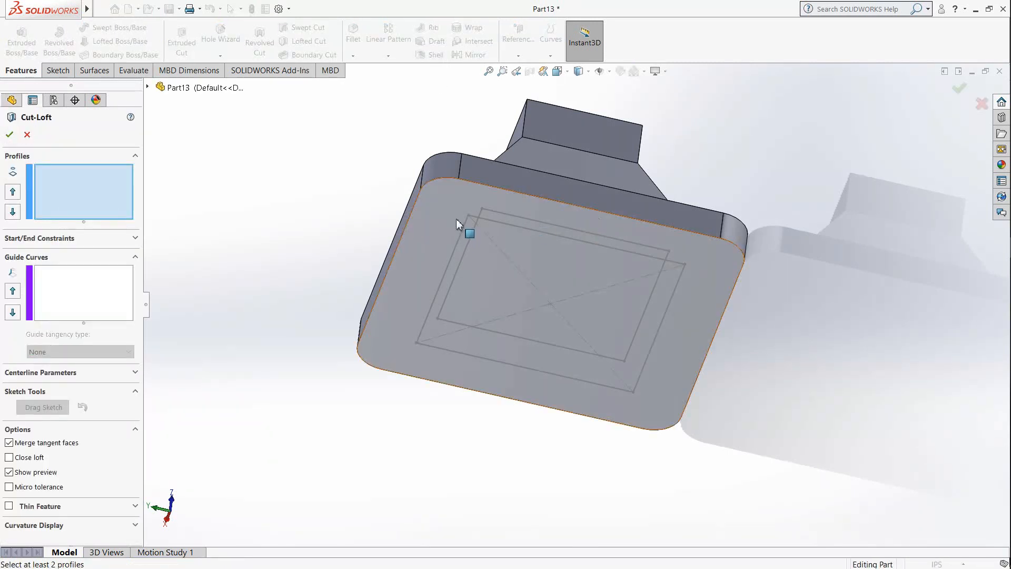
scroll(457, 219, down, 3)
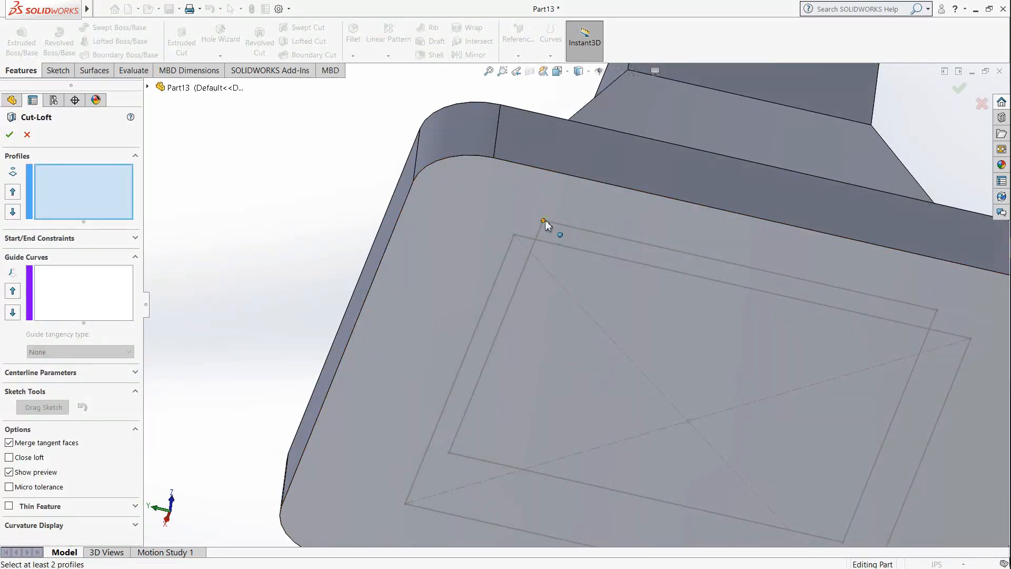
click(544, 220)
click(515, 236)
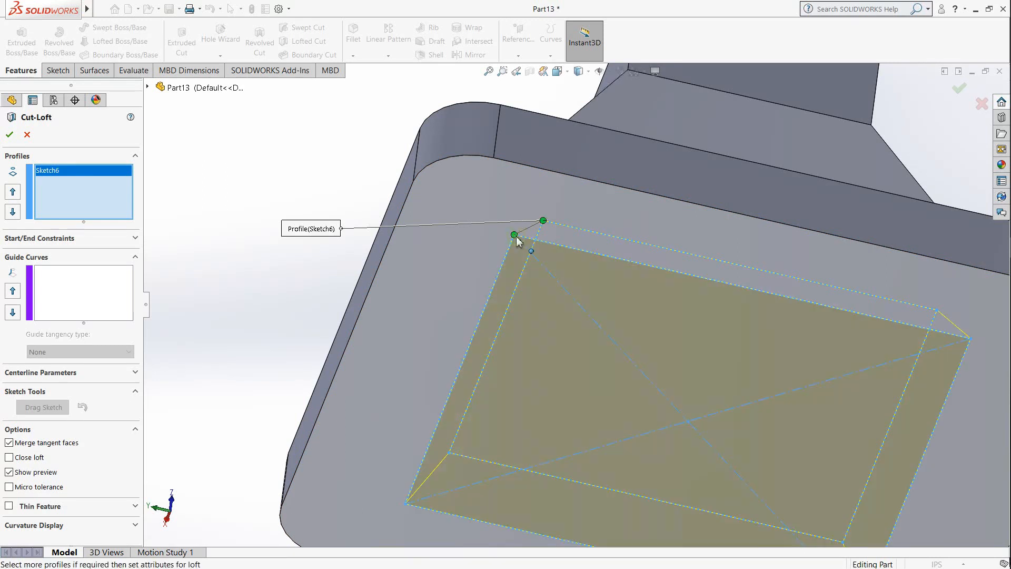
scroll(546, 250, up, 2)
middle_drag(839, 190, 647, 219)
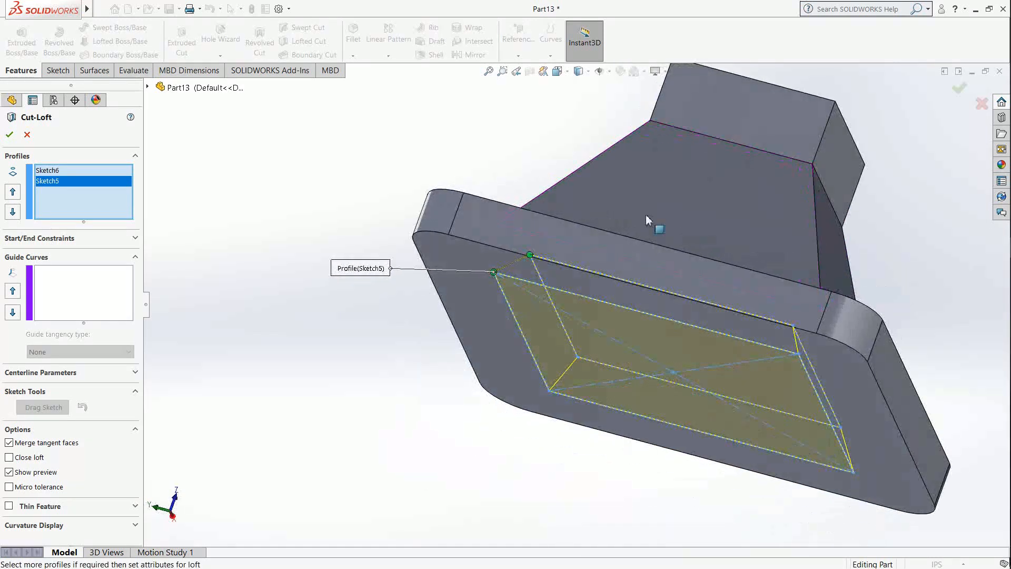
click(10, 138)
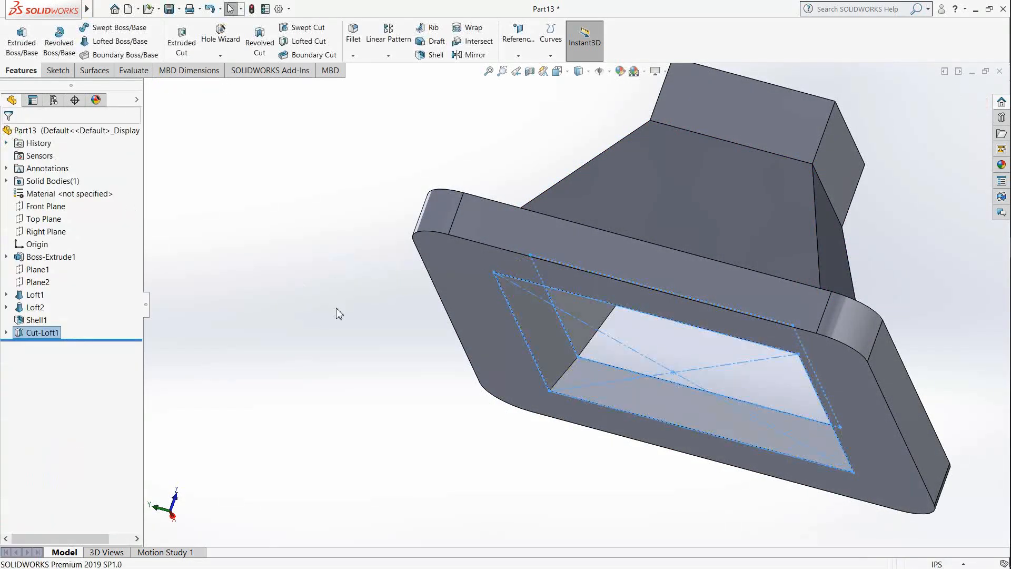
Step: Examine the Column base from below through its new underside opening and from above at the upper block's opening
mouse_move(699, 303)
middle_down()
mouse_move(737, 219)
mouse_move(688, 237)
mouse_move(738, 174)
mouse_move(678, 203)
mouse_move(738, 161)
mouse_move(744, 219)
mouse_move(685, 308)
middle_up()
scroll(712, 221, up, 3)
middle_drag(713, 221, 762, 198)
scroll(690, 301, down, 5)
middle_drag(719, 278, 637, 390)
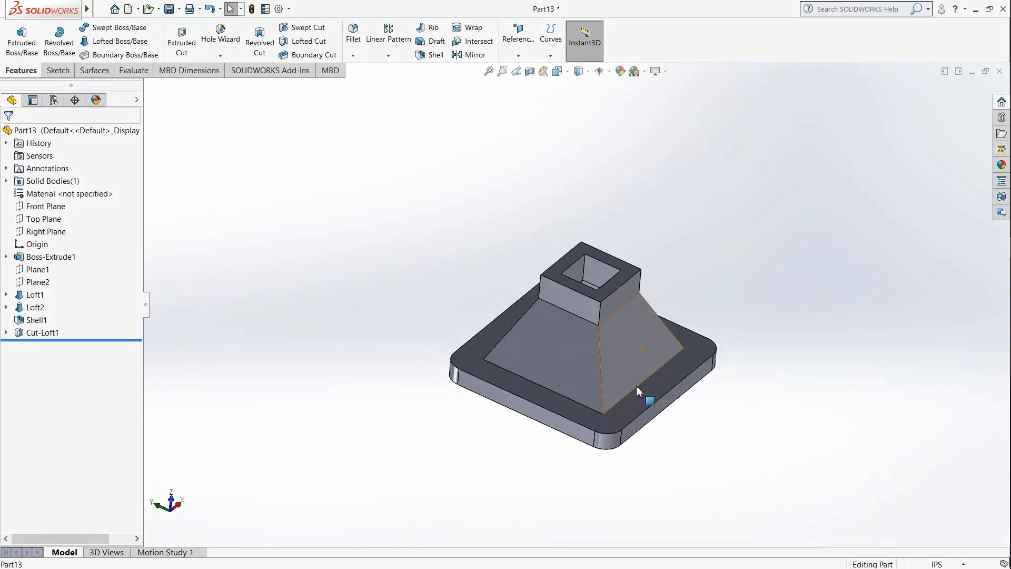
scroll(615, 420, down, 3)
scroll(615, 420, up, 1)
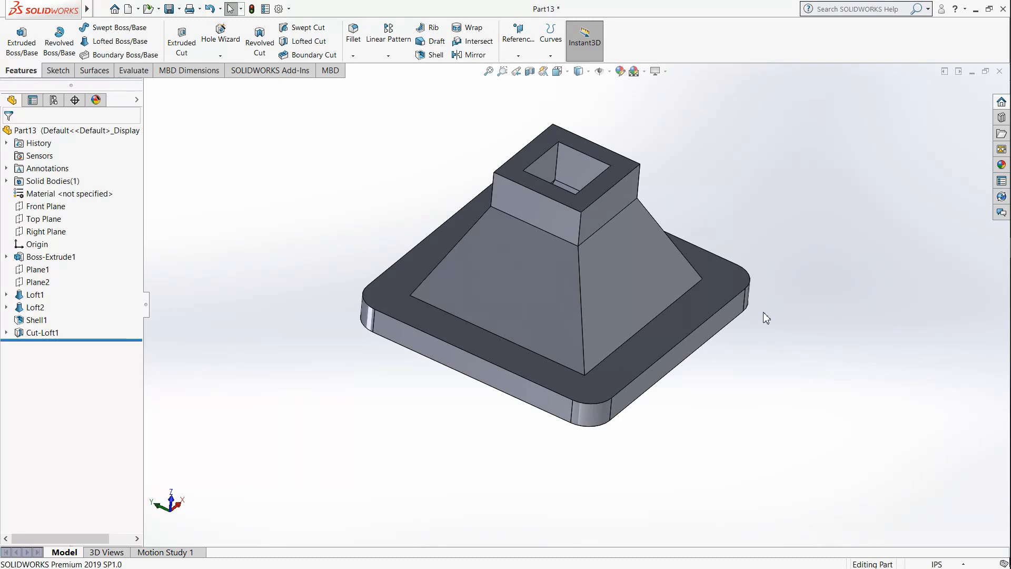
scroll(685, 321, up, 1)
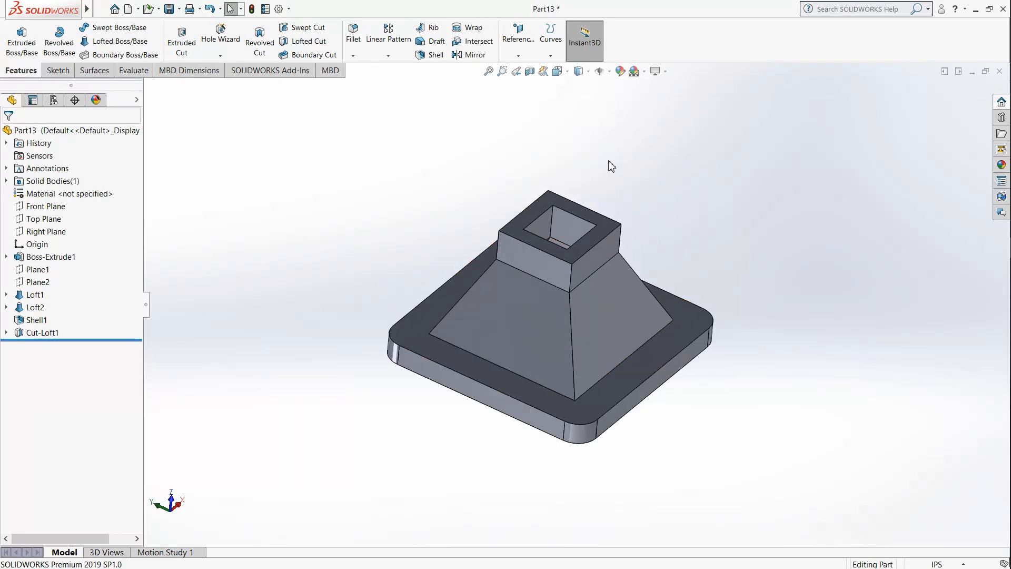
Step: Switch to the job sheet PDF in Adobe Reader and review the Column base's dimensioned views and isometric picture
click(977, 10)
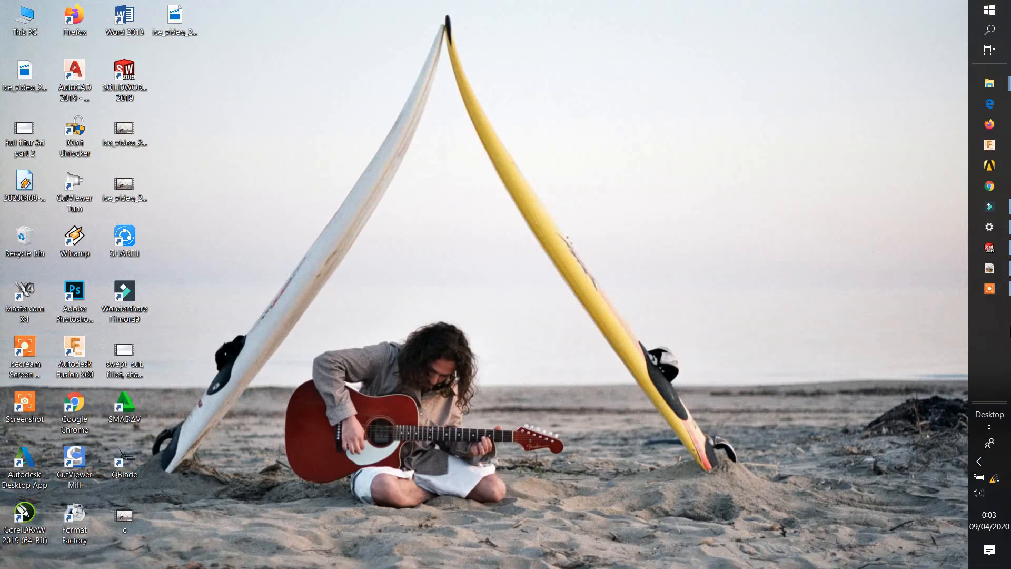
click(989, 268)
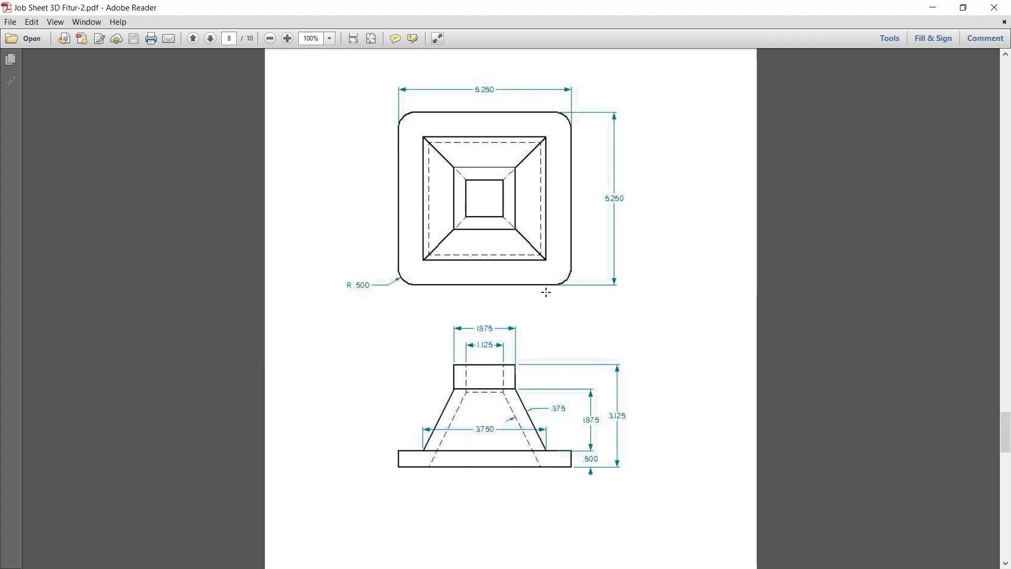
scroll(536, 266, down, 2)
scroll(491, 312, up, 15)
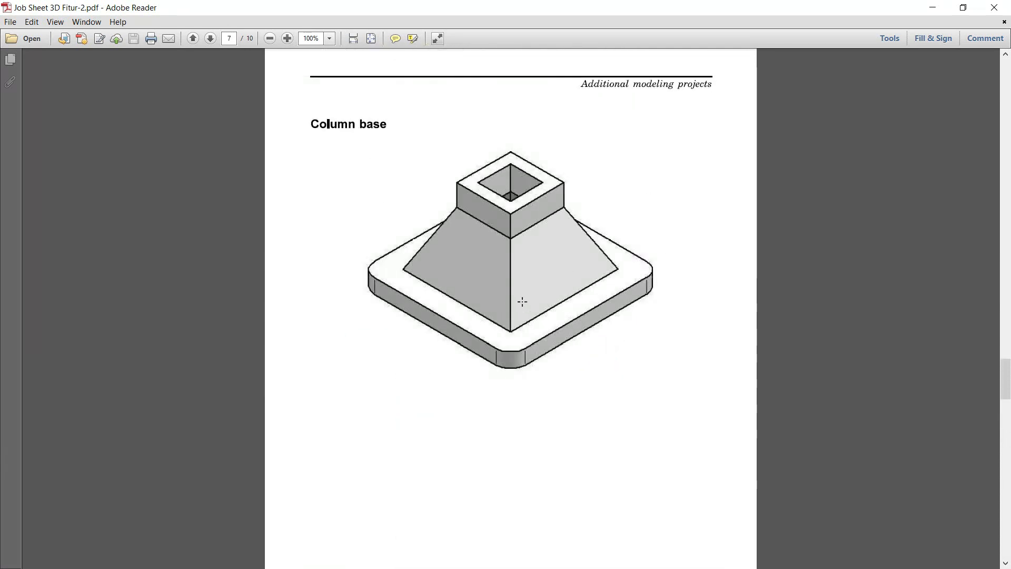
Step: Examine the Dovetail bracket's isometric picture and its dimensioned views on pages 9 and 10 of the job sheet
scroll(522, 302, down, 12)
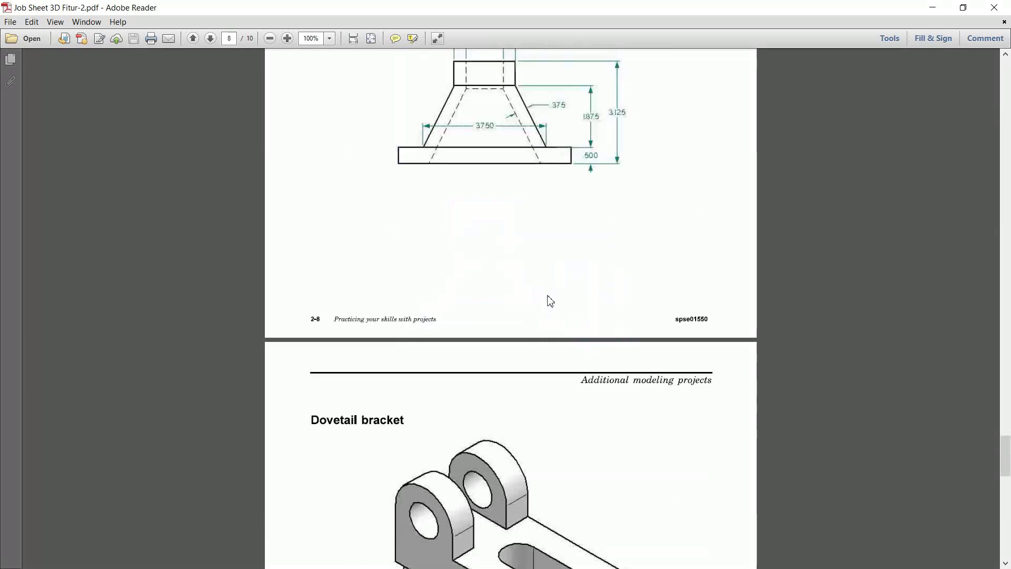
scroll(550, 301, down, 10)
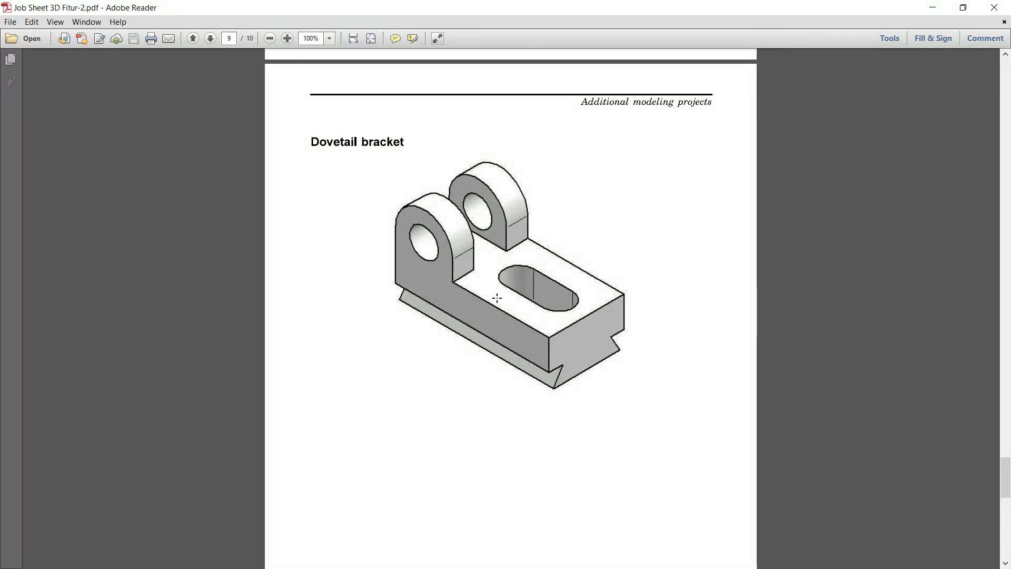
scroll(604, 248, down, 5)
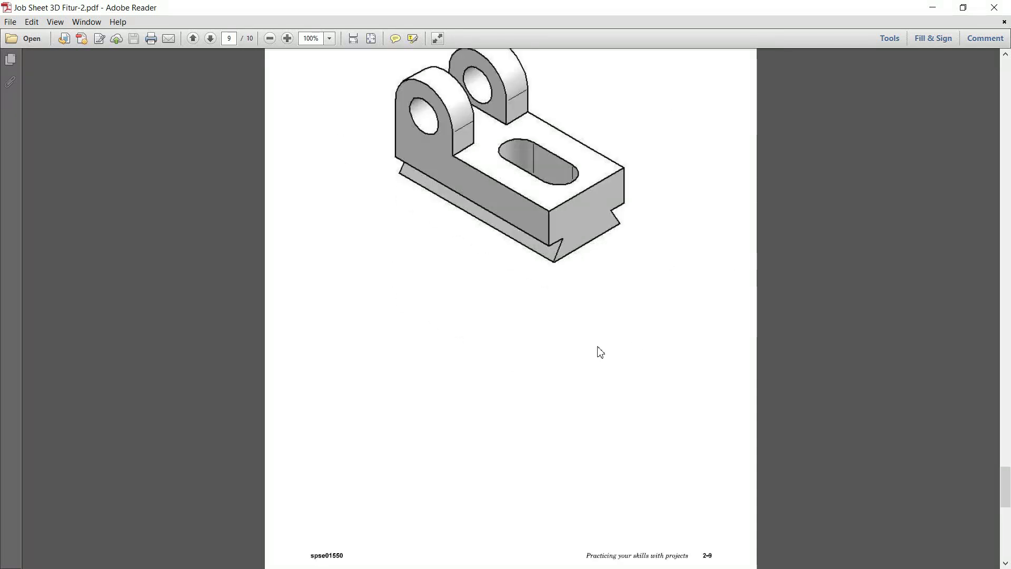
scroll(549, 323, down, 15)
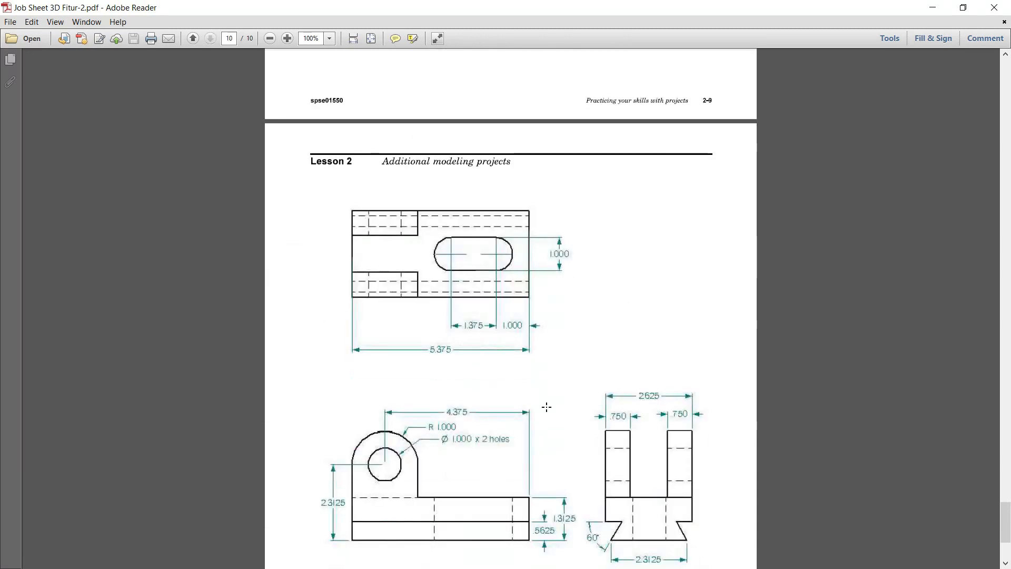
scroll(547, 406, down, 4)
scroll(591, 374, up, 1)
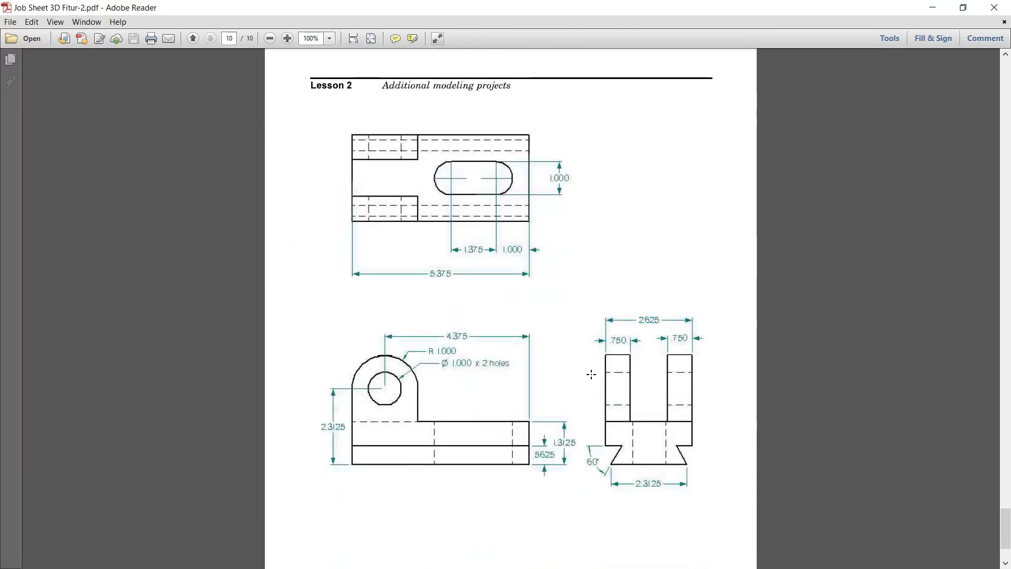
scroll(591, 375, up, 1)
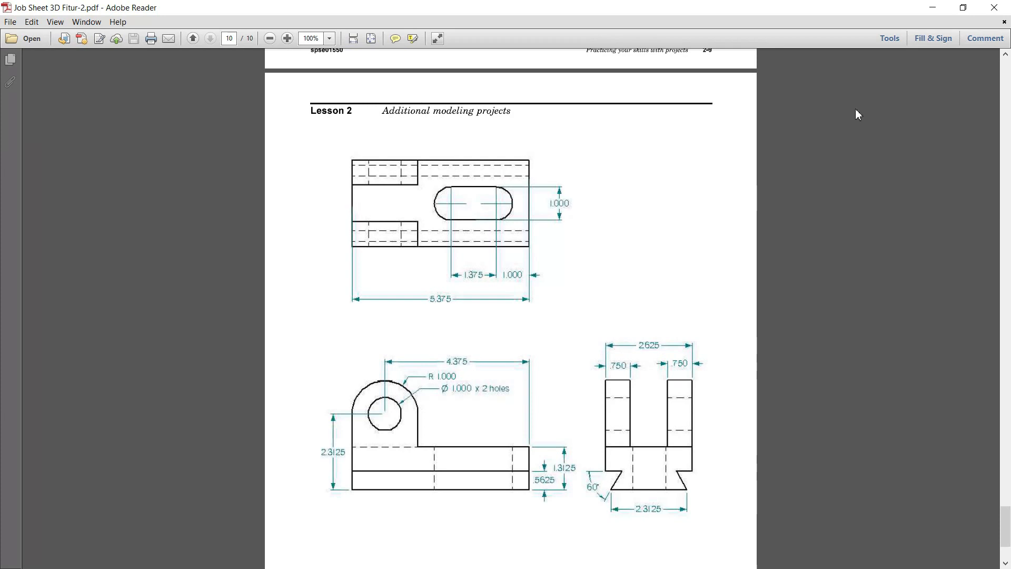
Step: Return to SOLIDWORKS, create a new part and set its unit system to IPS (inch, pound, second)
click(932, 9)
click(128, 9)
click(426, 412)
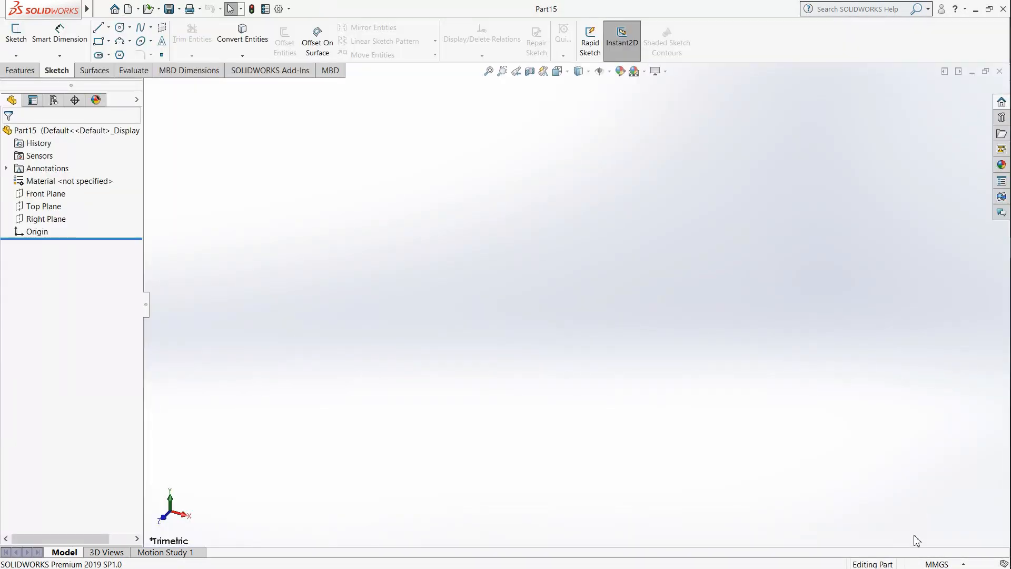
click(938, 563)
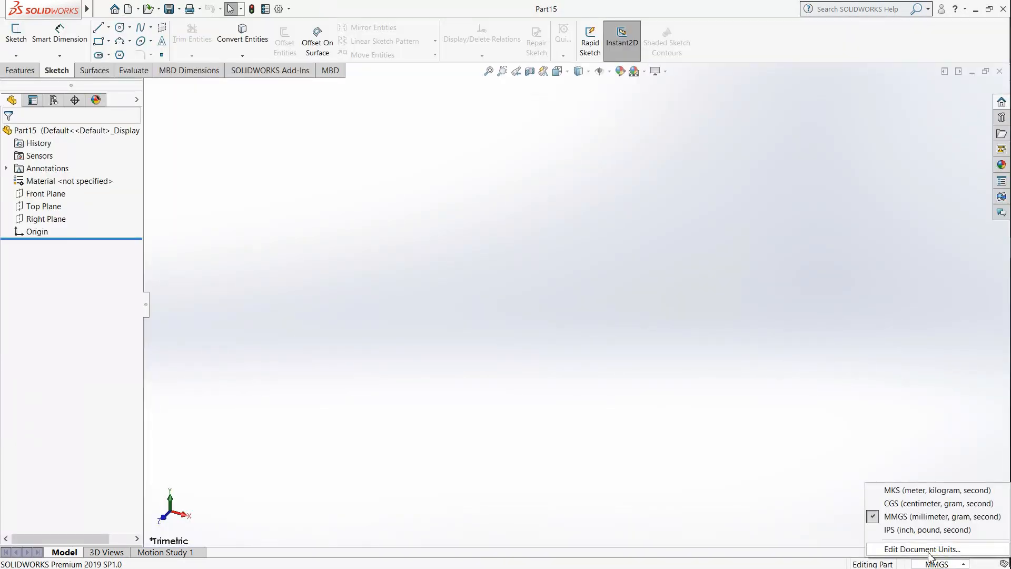
click(905, 531)
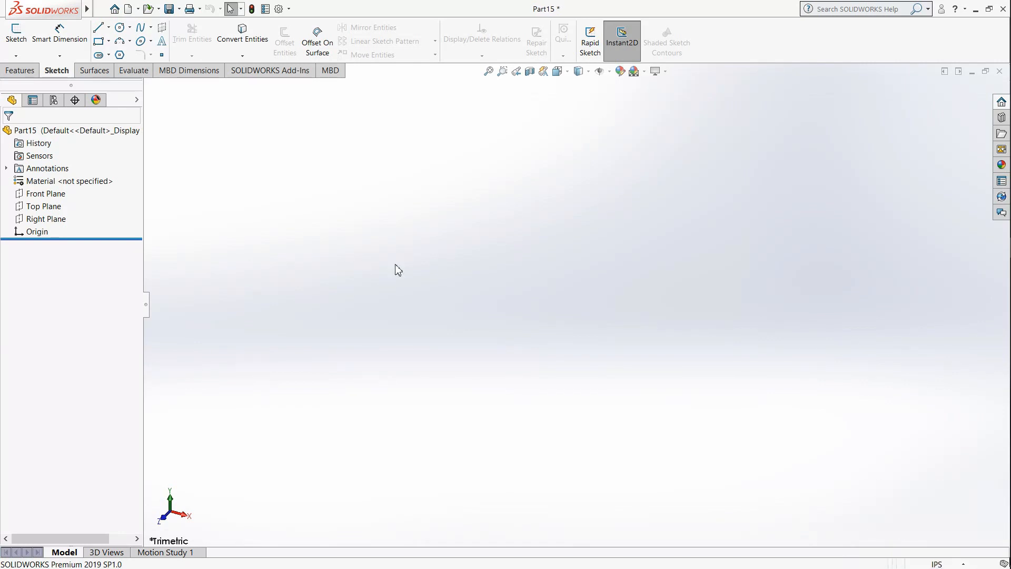
Step: Start a sketch on the Front Plane and draw a center rectangle of about 1.72 by 0.56 in centred on the origin
click(17, 36)
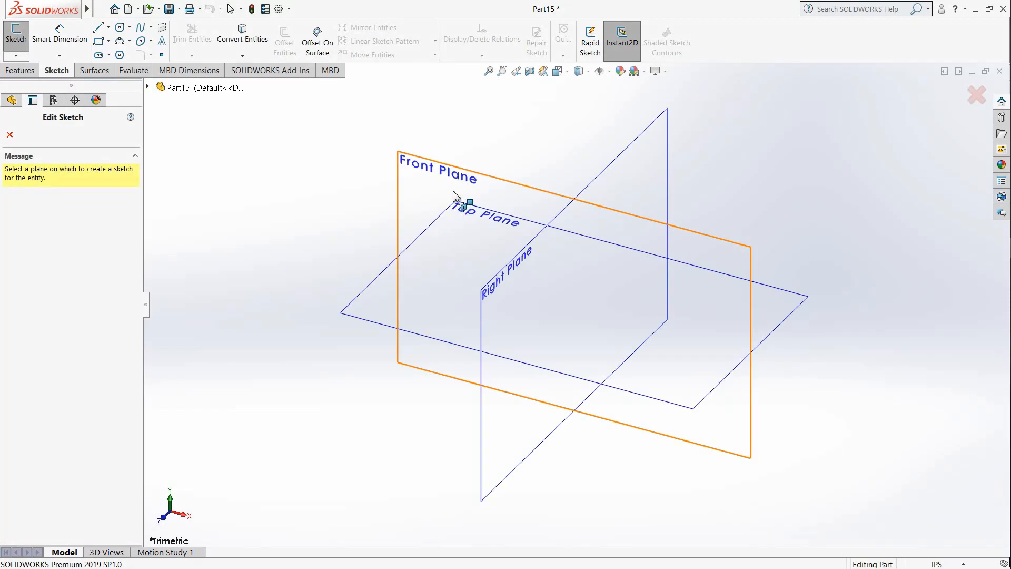
click(455, 208)
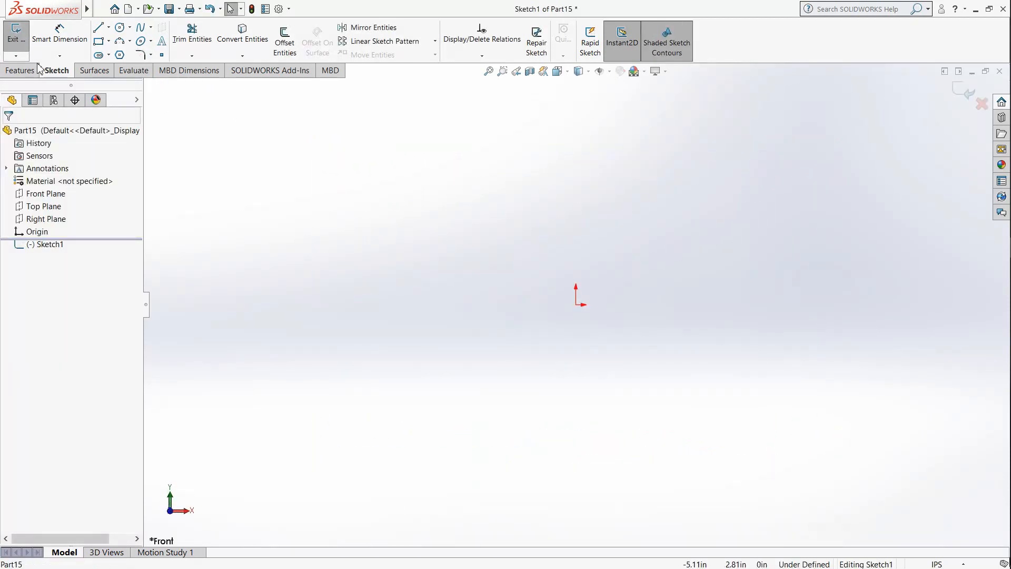
click(109, 42)
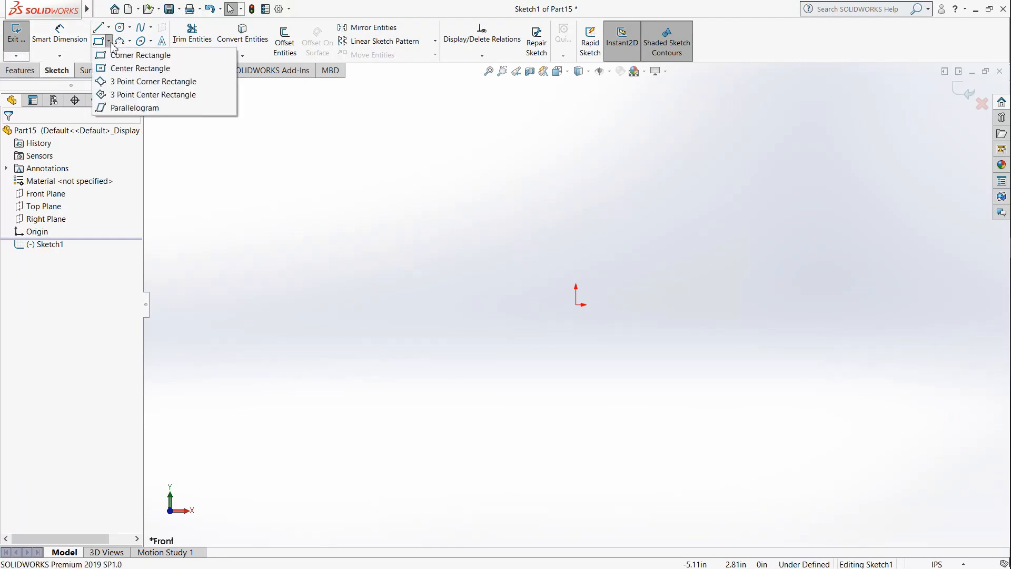
click(119, 69)
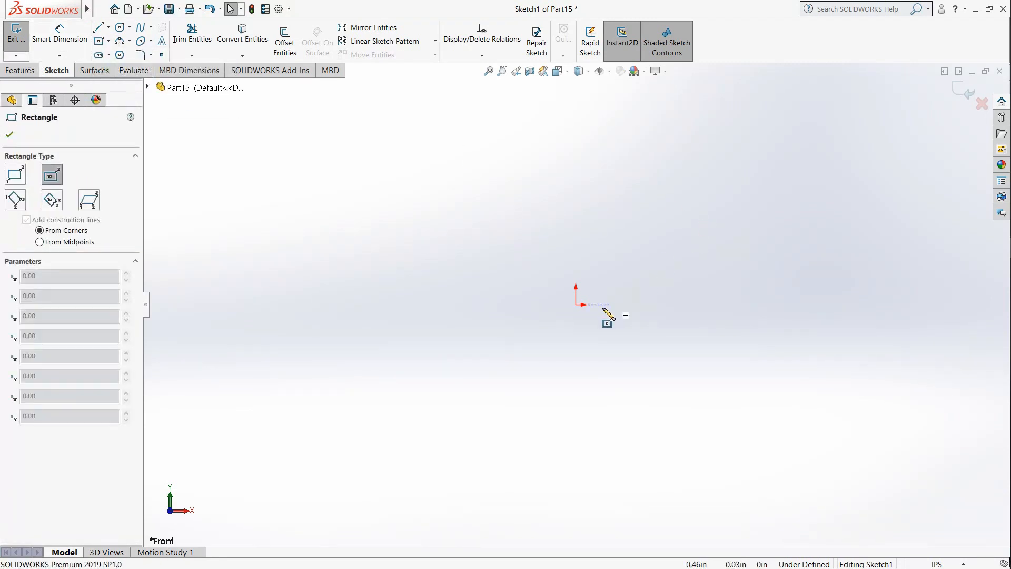
click(583, 306)
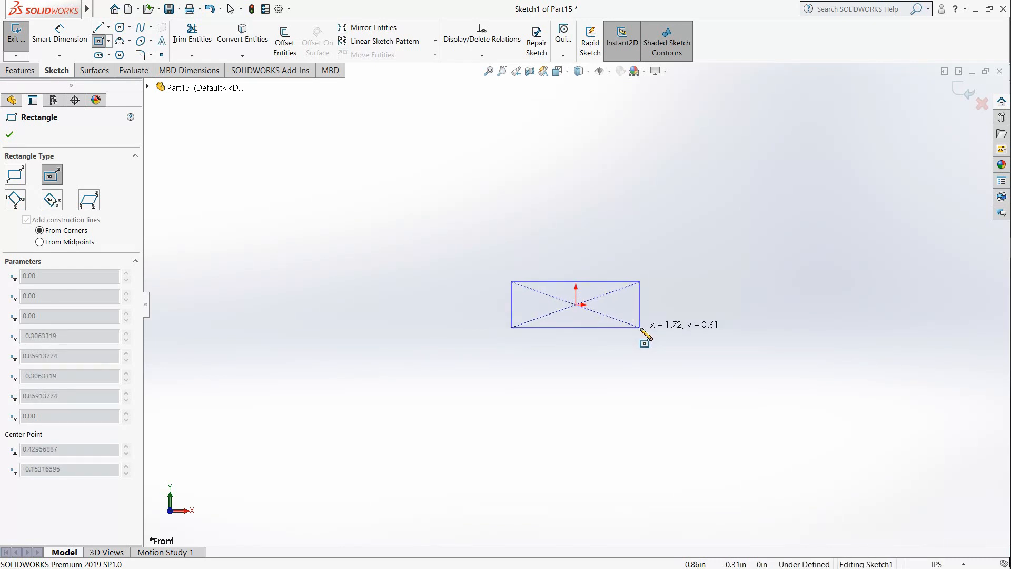
click(640, 326)
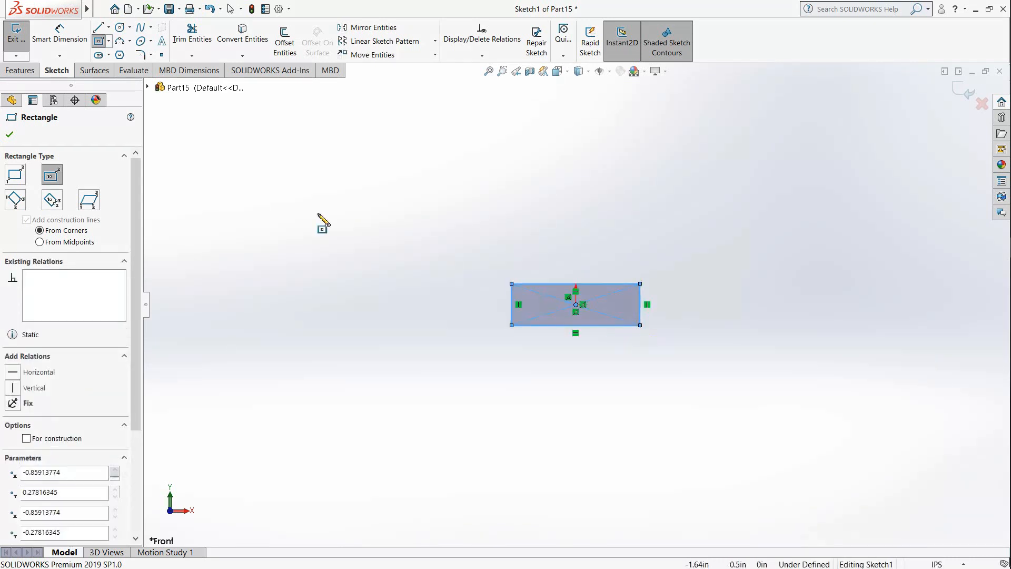
Step: Dimension the center rectangle's height and set it to 1.312-0.5625 in
click(68, 34)
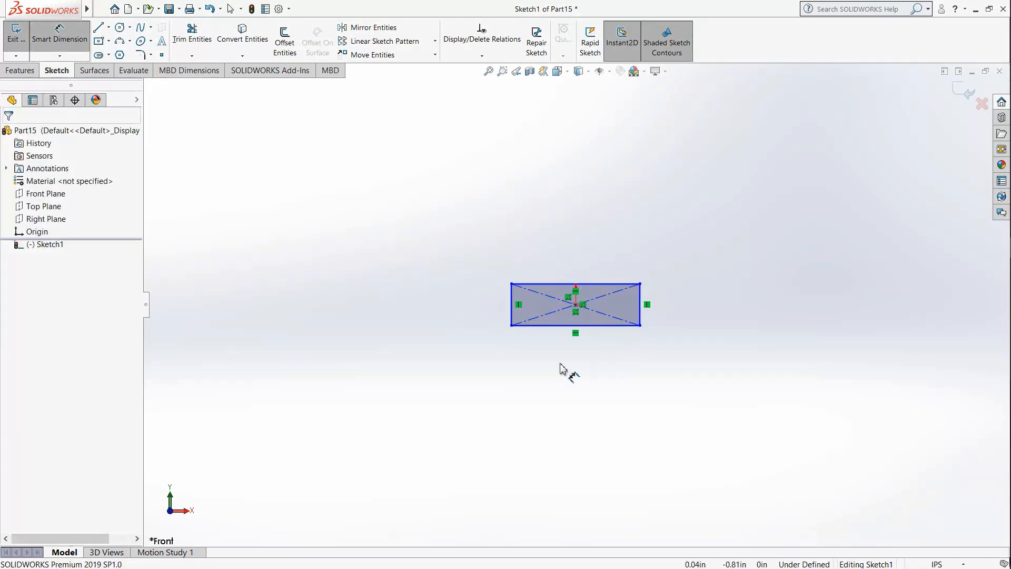
click(511, 315)
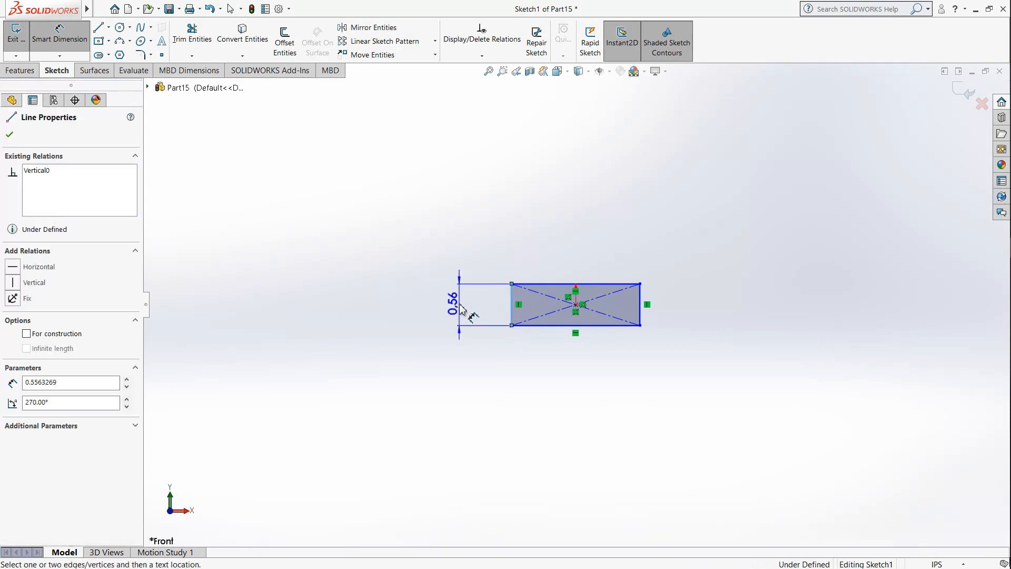
click(459, 307)
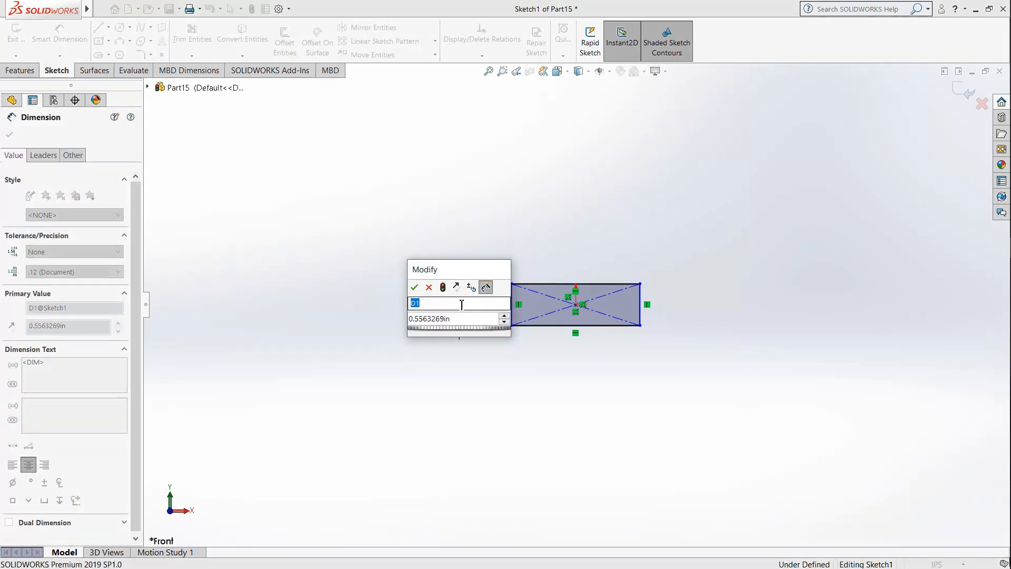
drag(461, 319, 382, 324)
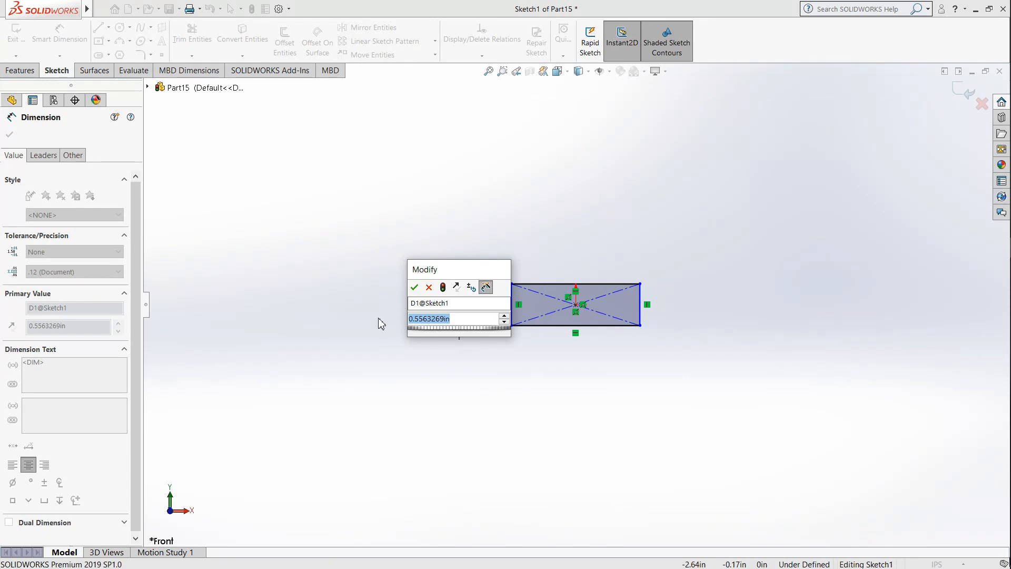
text(1.)
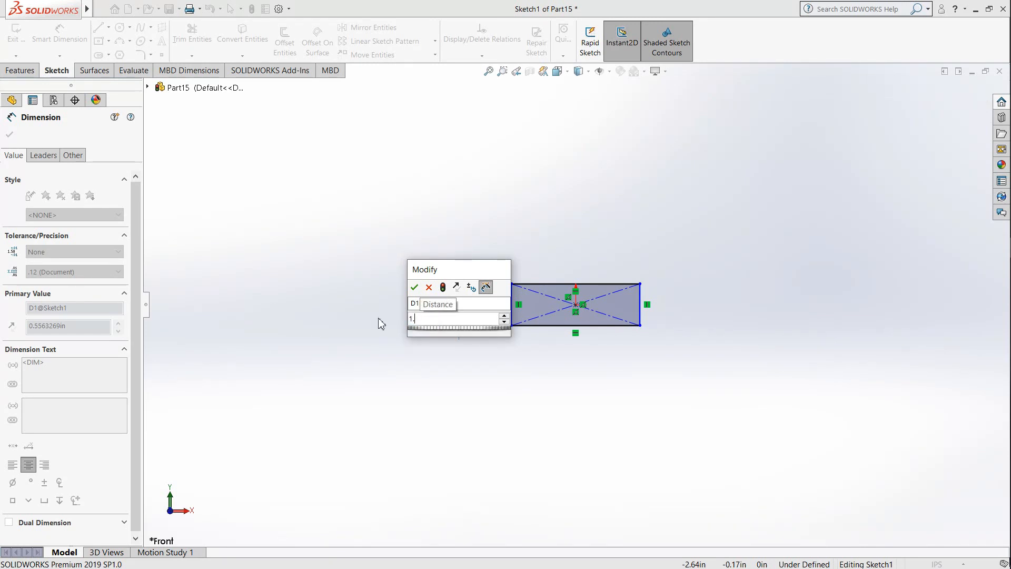
text(312)
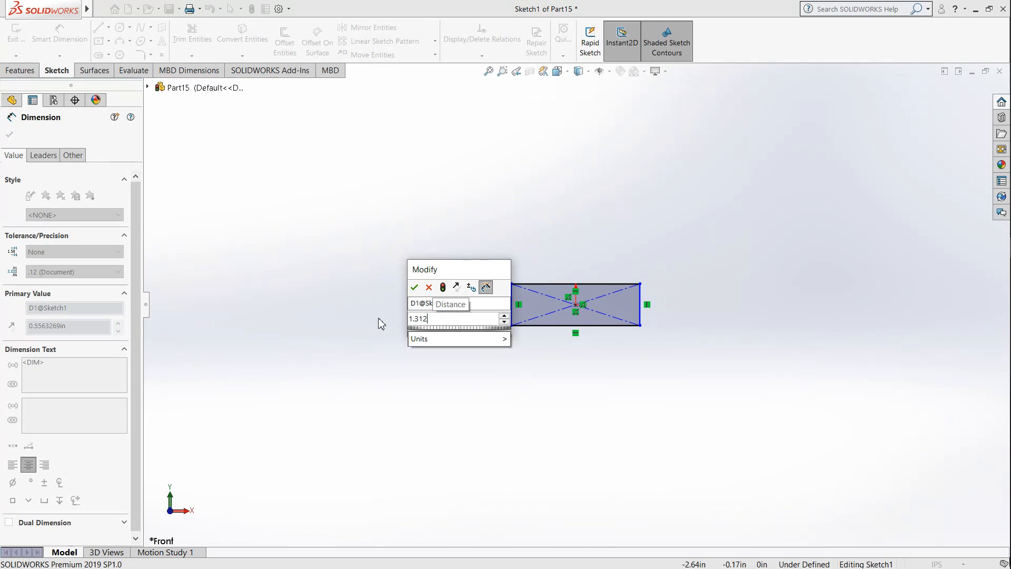
text(-)
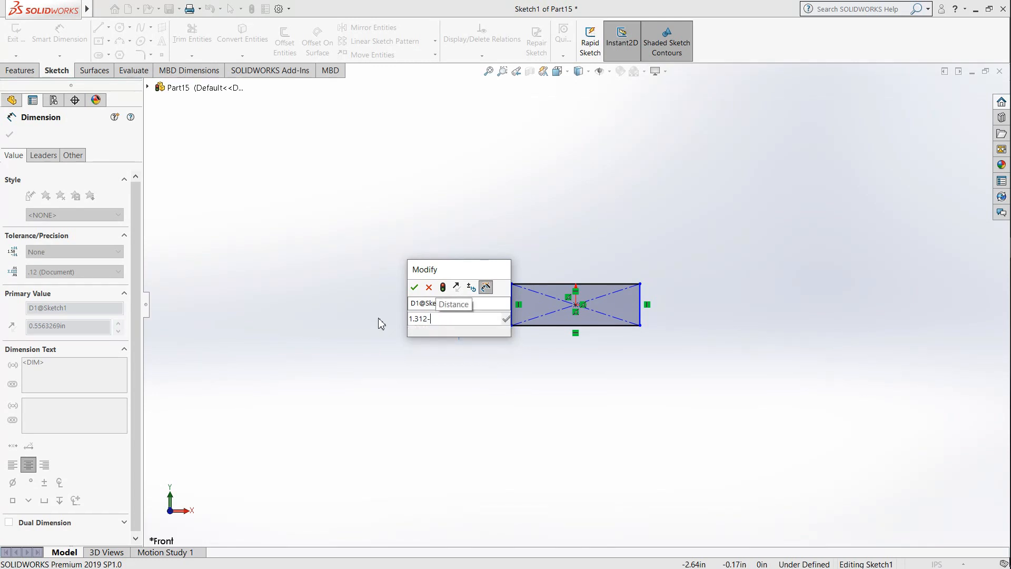
text(0.)
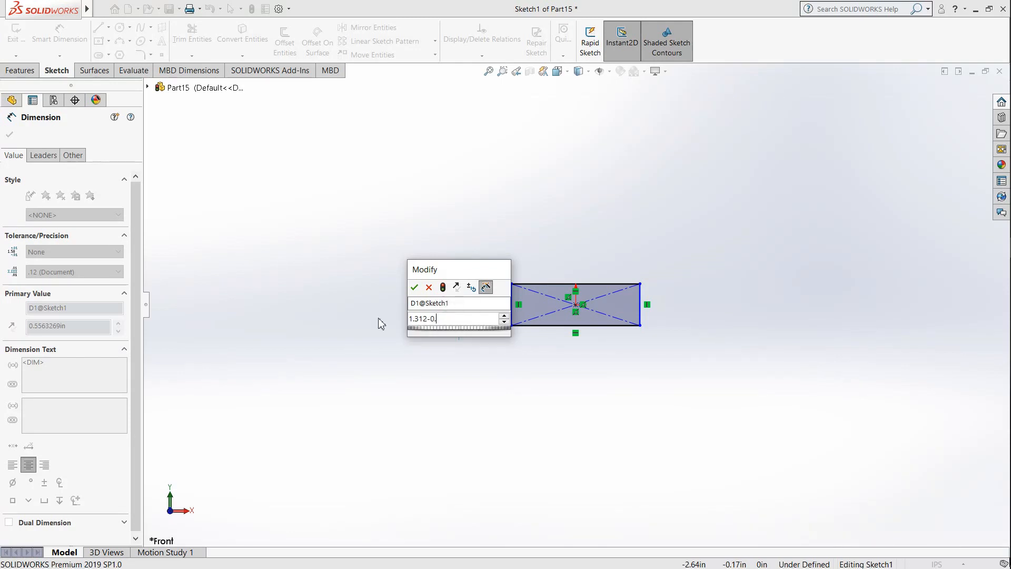
text(5625)
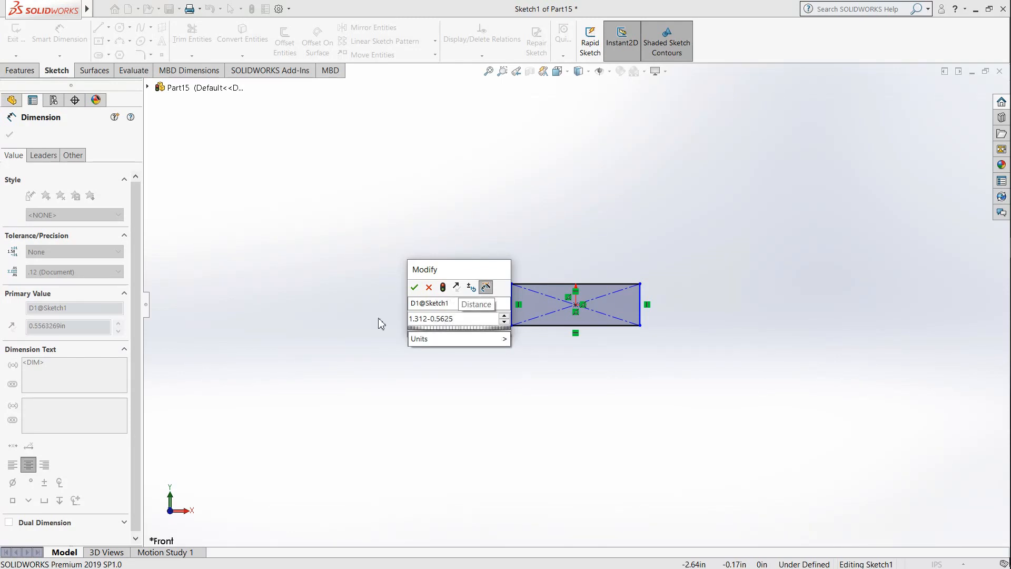
key(Return)
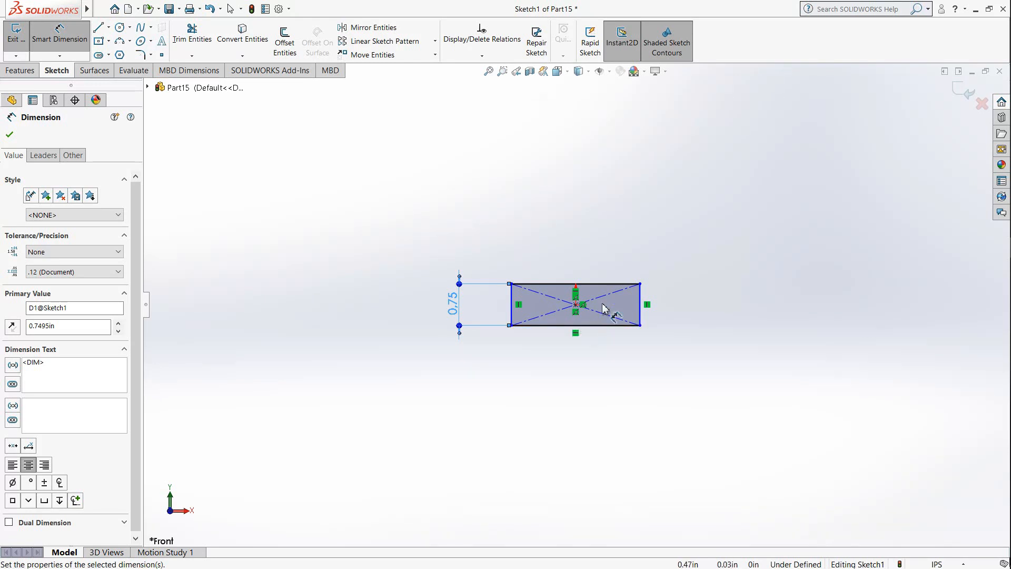
Step: Dimension the center rectangle's width along its top edge and set it to 2.625 in
click(600, 284)
click(576, 197)
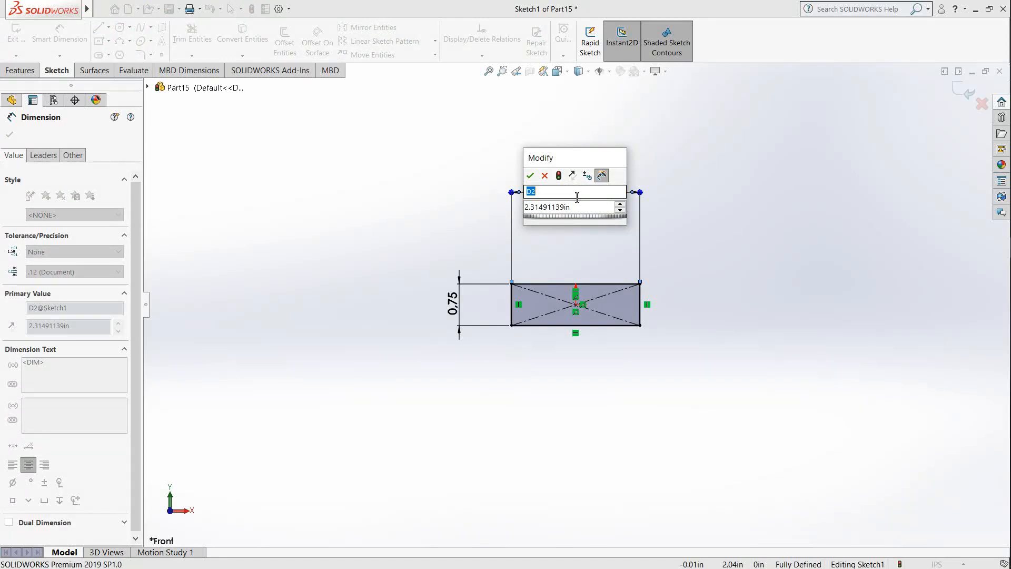
key(ctrl+a)
text(2)
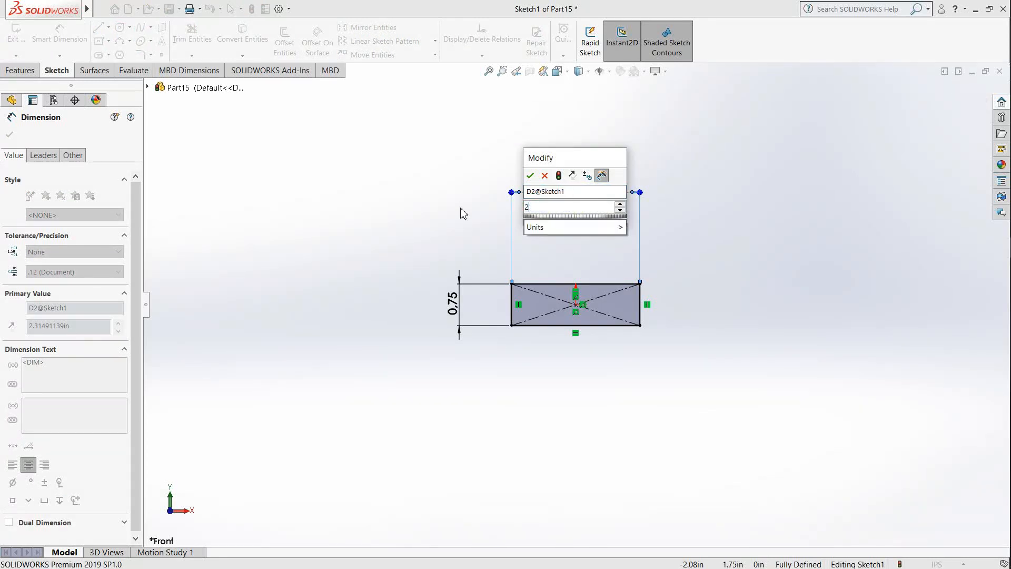
text(.625)
key(Return)
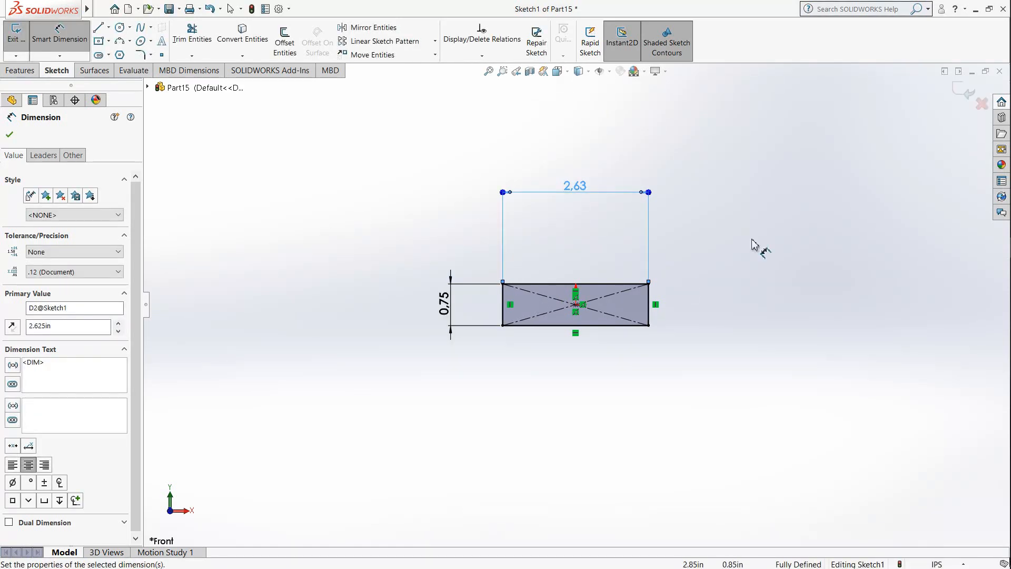
Step: Draw a corner rectangle of about 1.78 by 0.52 in hanging from the bottom edge of the center rectangle
click(99, 44)
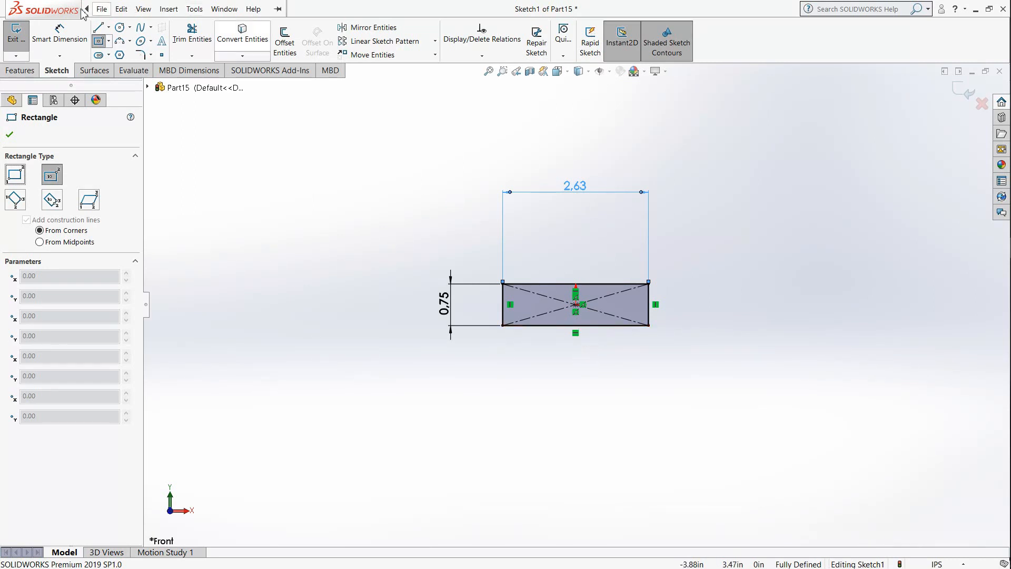
click(101, 9)
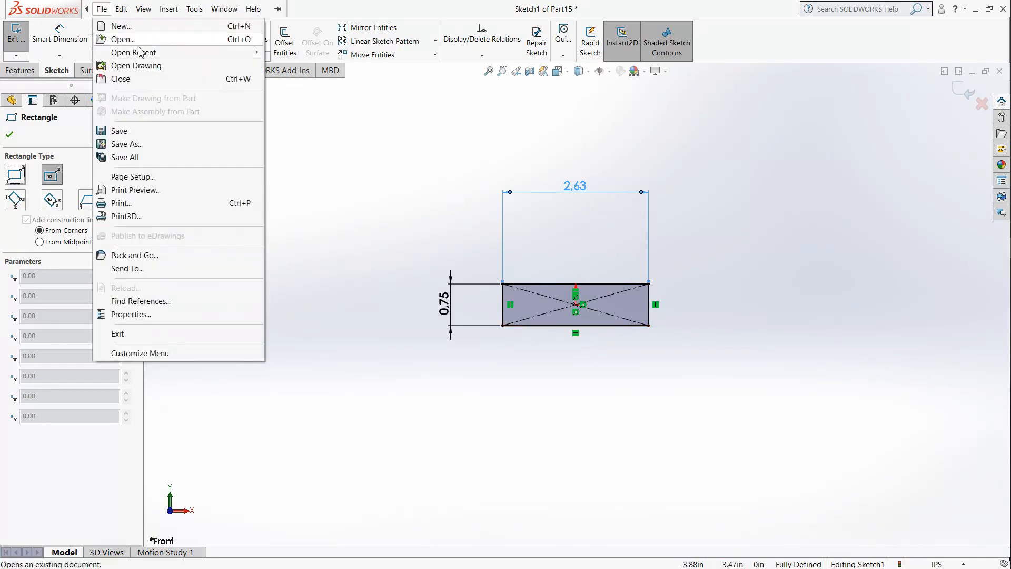
click(313, 92)
click(108, 40)
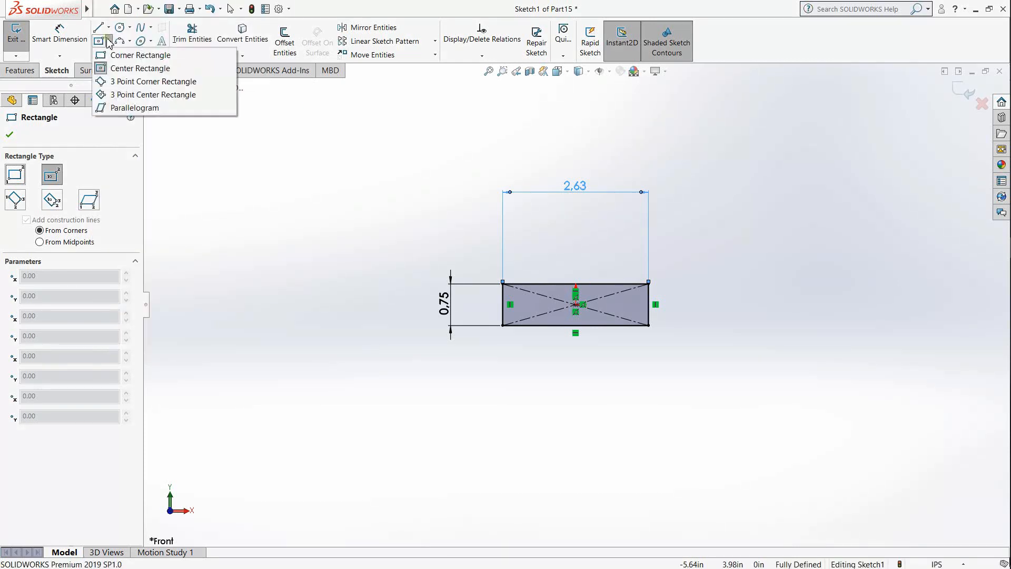
click(139, 55)
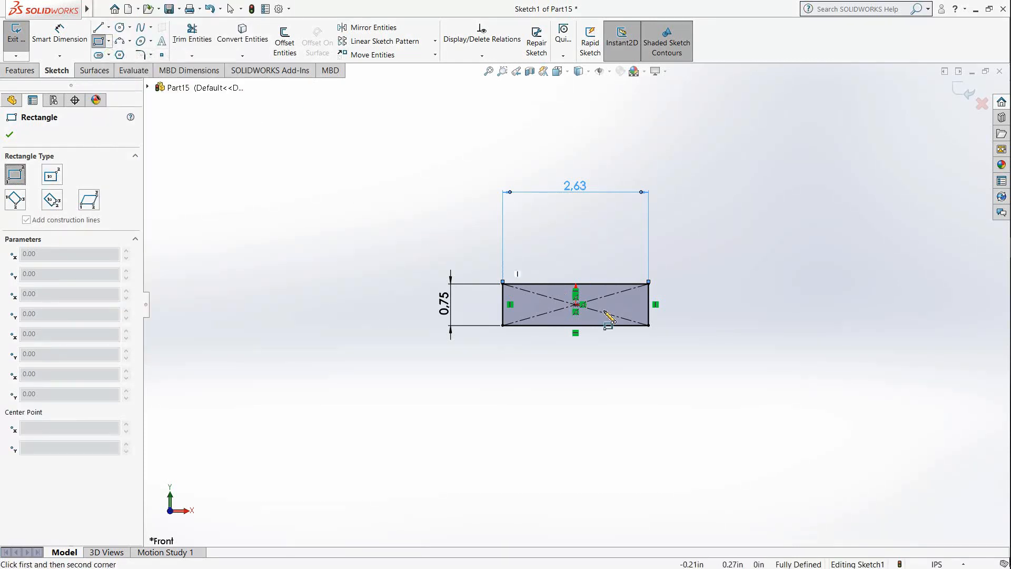
click(526, 326)
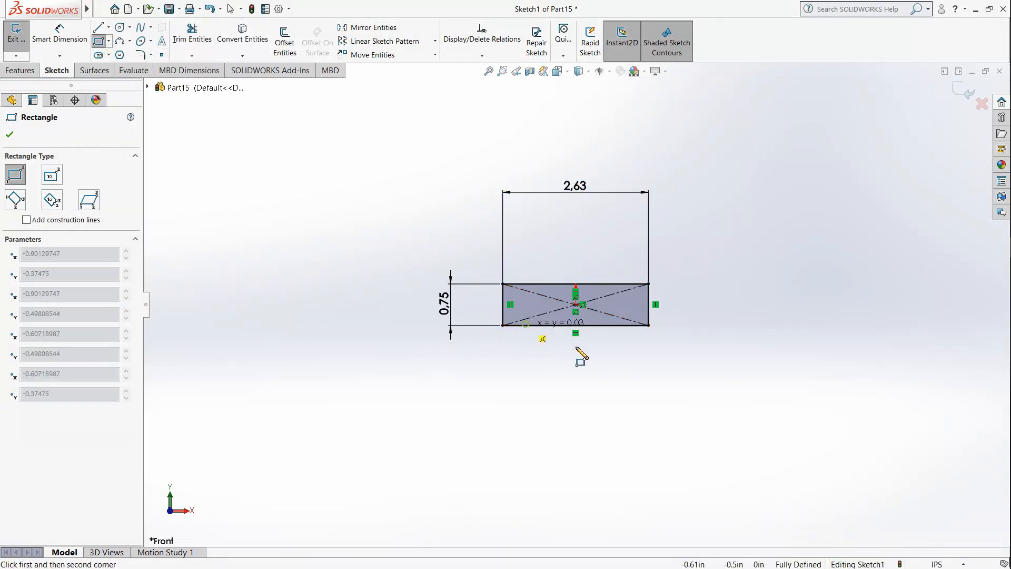
click(625, 355)
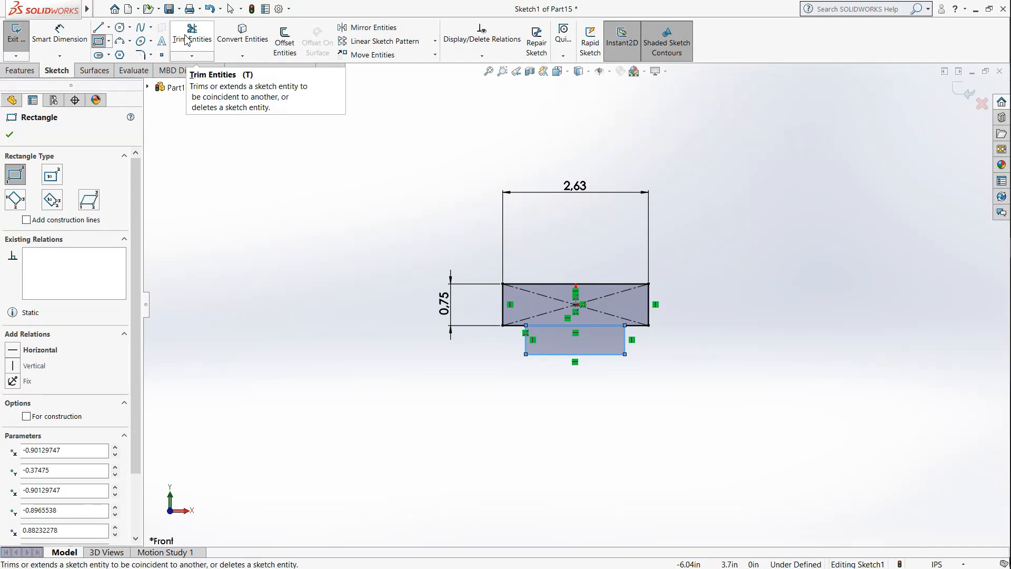
Step: Dimension the lower rectangle's width along its bottom edge and set it to 2.3125 in
click(66, 37)
click(579, 356)
click(574, 420)
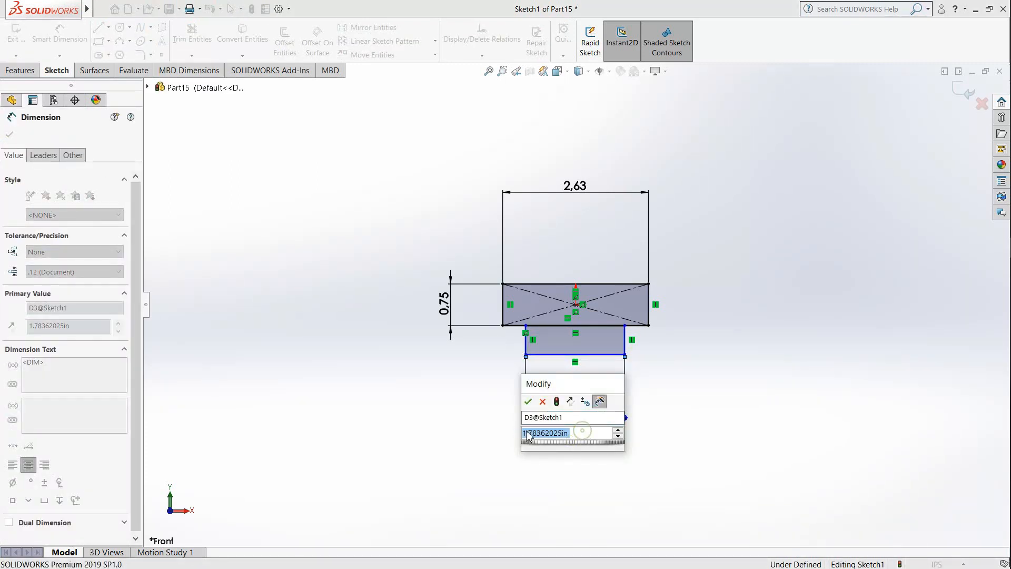
click(537, 433)
double_click(581, 433)
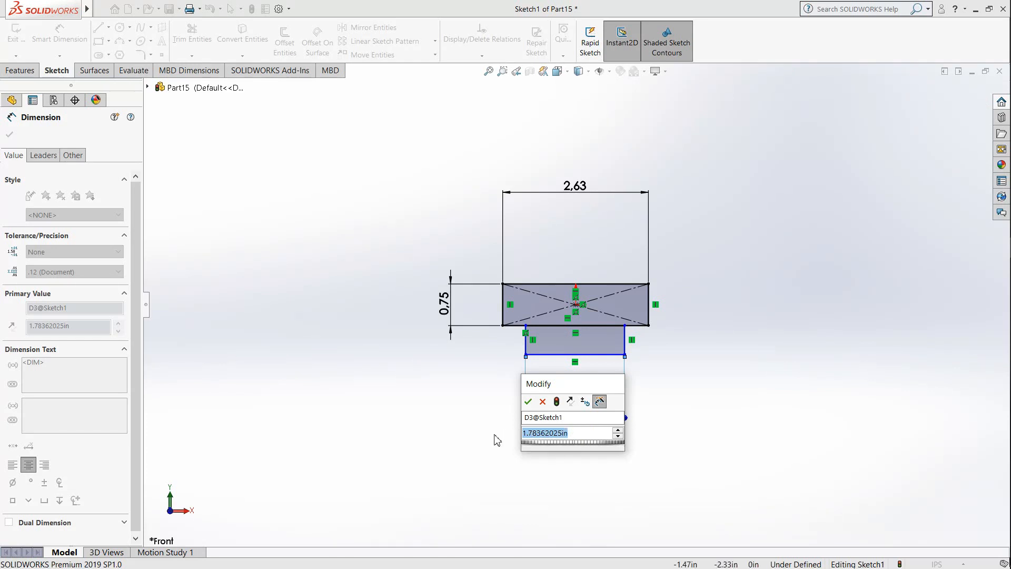
text(2.)
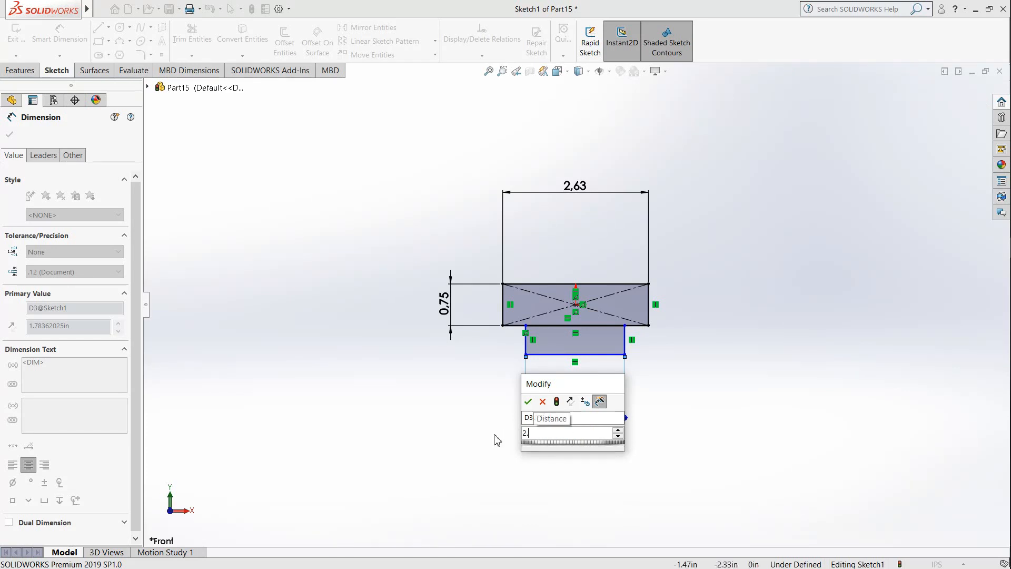
text(3125)
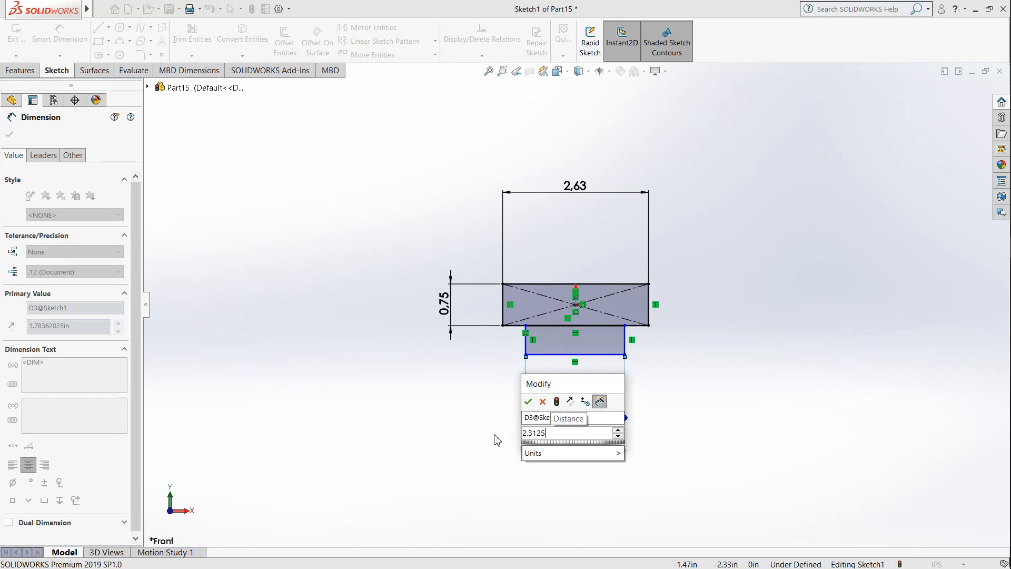
key(Return)
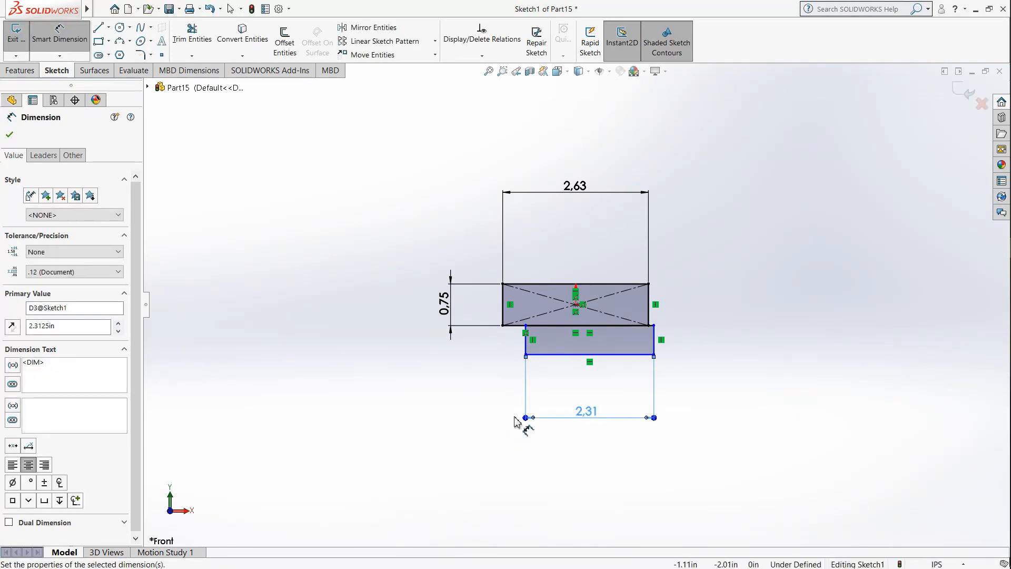
Step: Dimension the lower rectangle's height along its left edge and set it to 0.5625 in
click(525, 346)
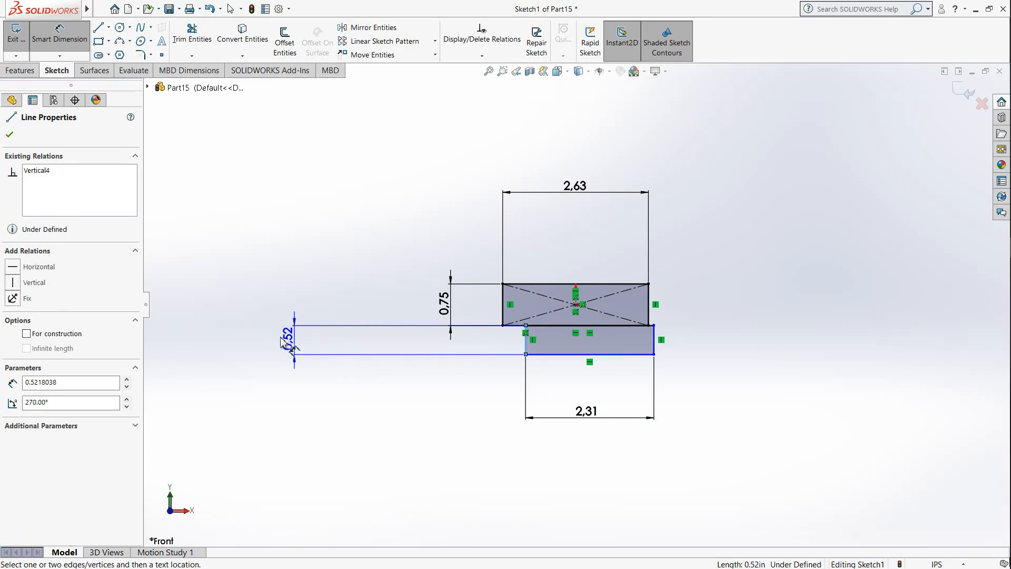
click(283, 343)
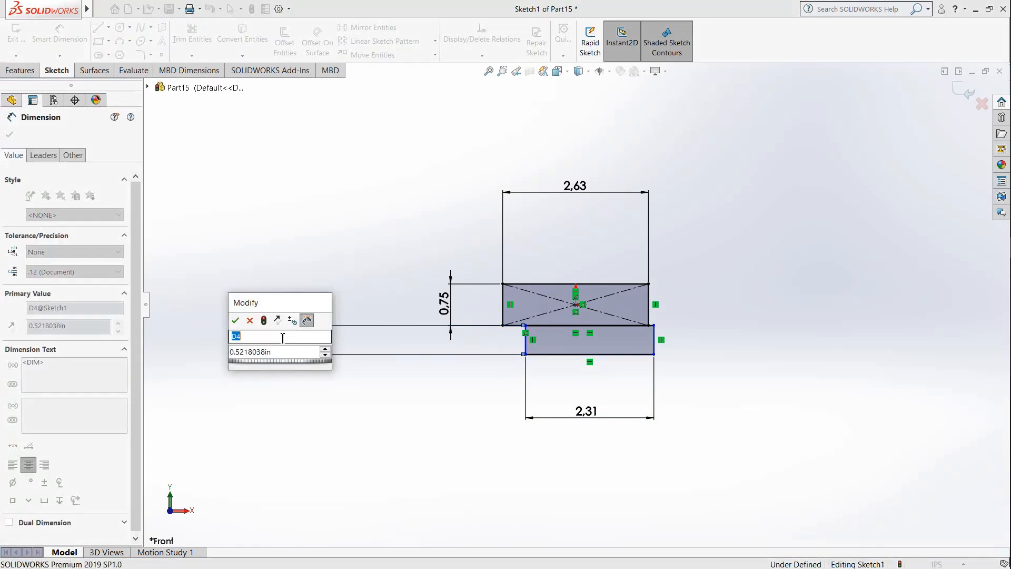
click(285, 354)
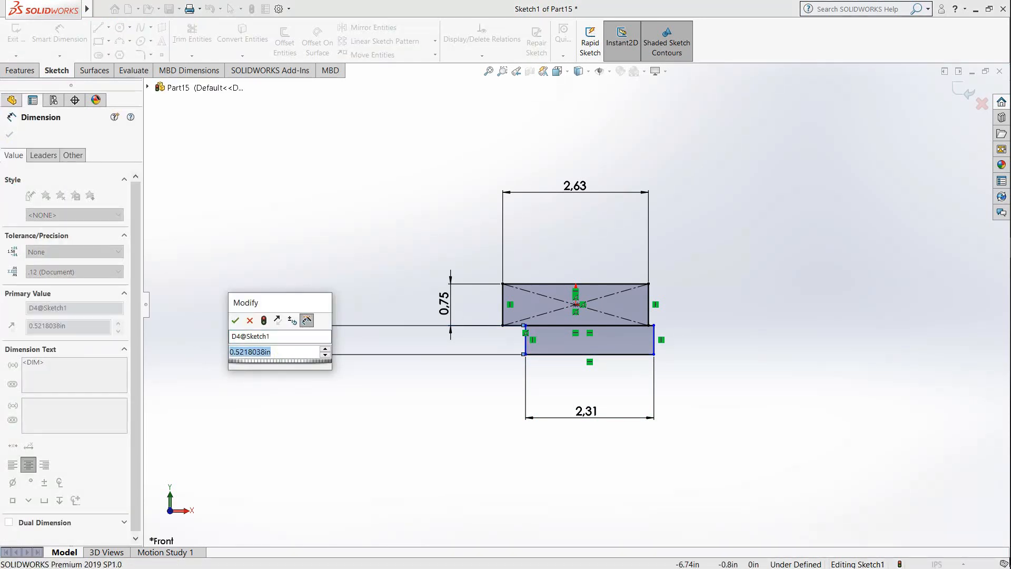
text(0.)
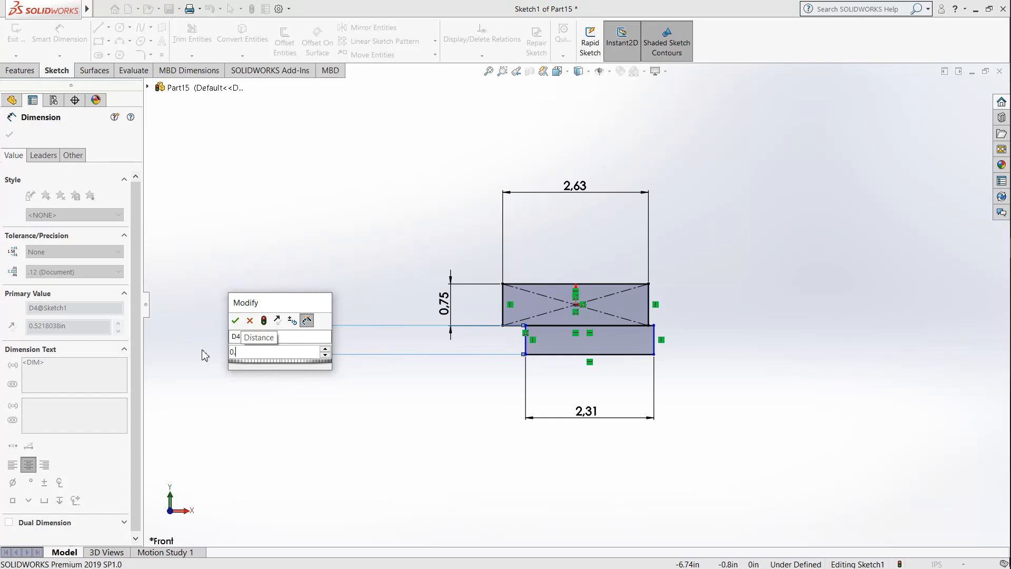
text(5625)
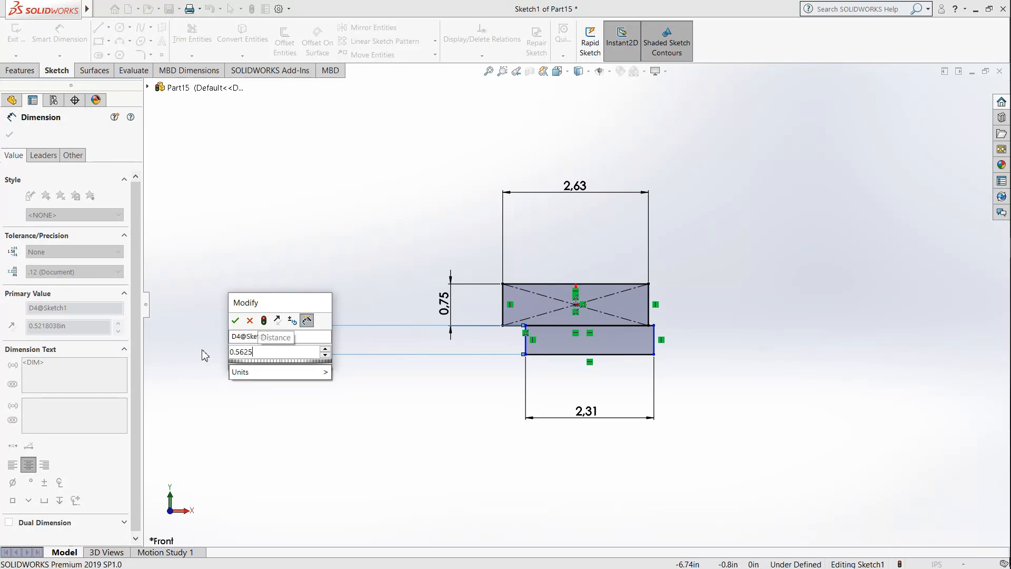
key(Return)
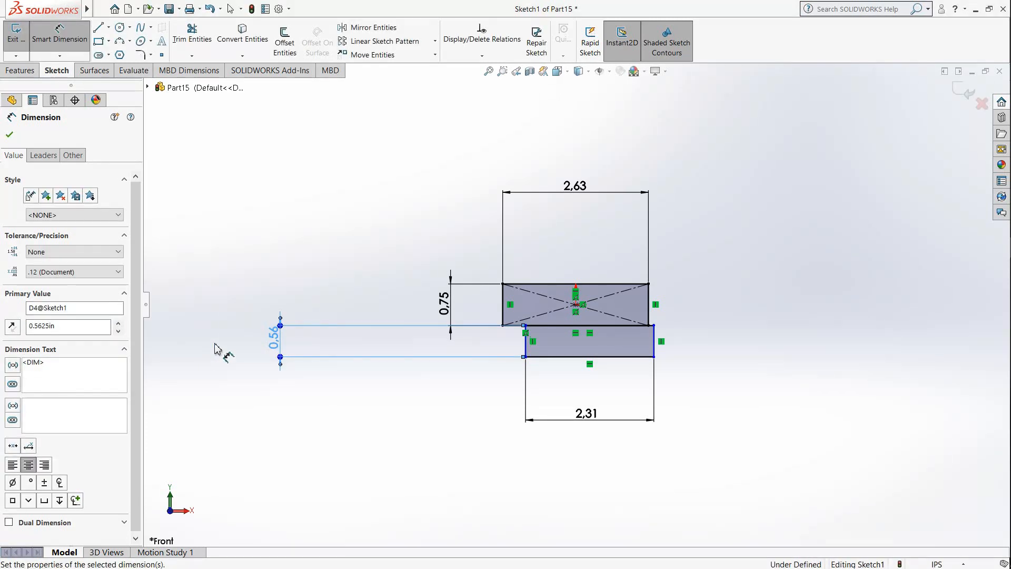
Step: Dimension the horizontal distance from the sketch's center point to the lower rectangle's right edge and set it to 2.3125/2 in
click(654, 343)
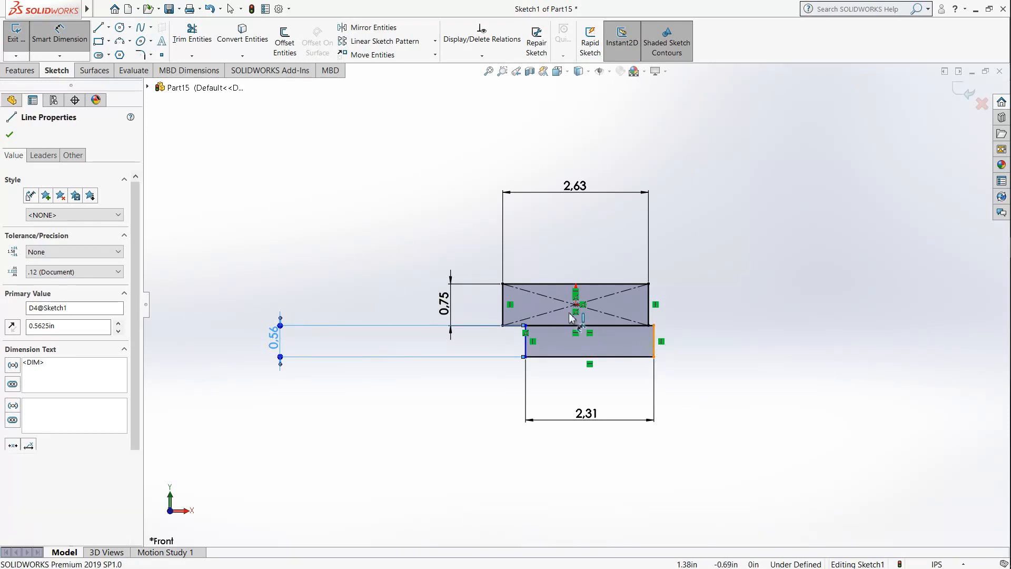
click(575, 304)
click(617, 476)
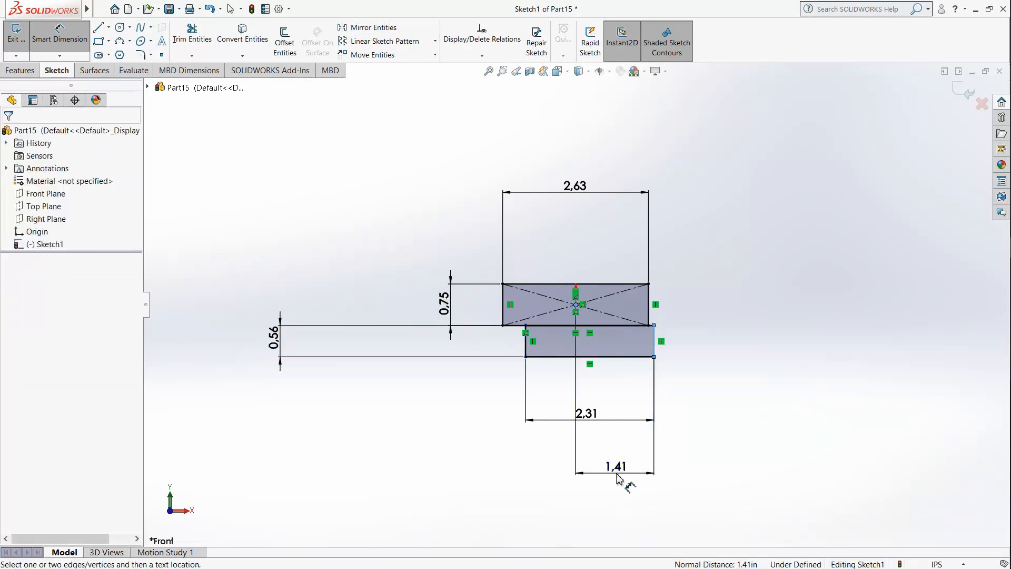
drag(613, 488, 506, 493)
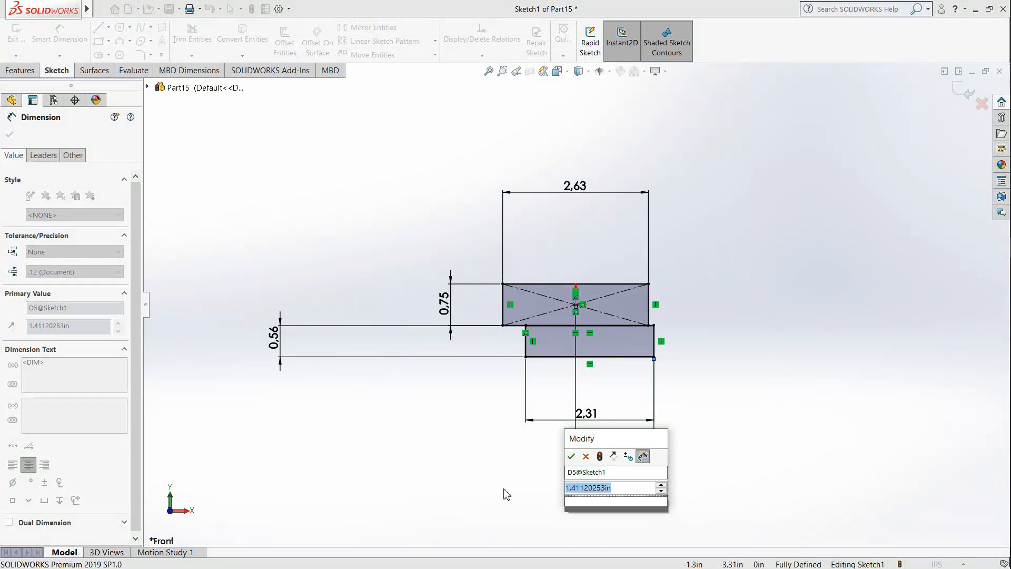
text(2.)
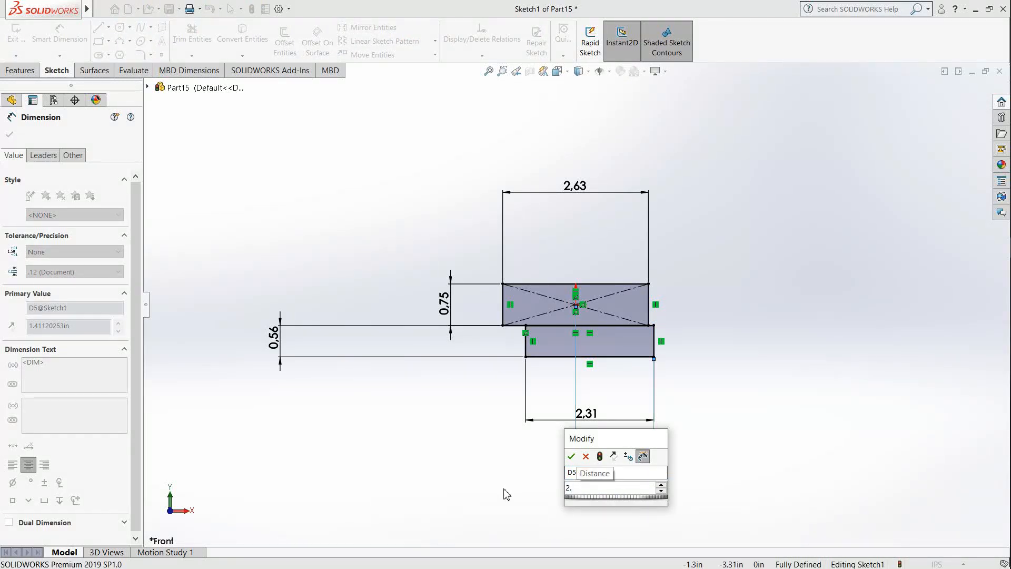
text(3125)
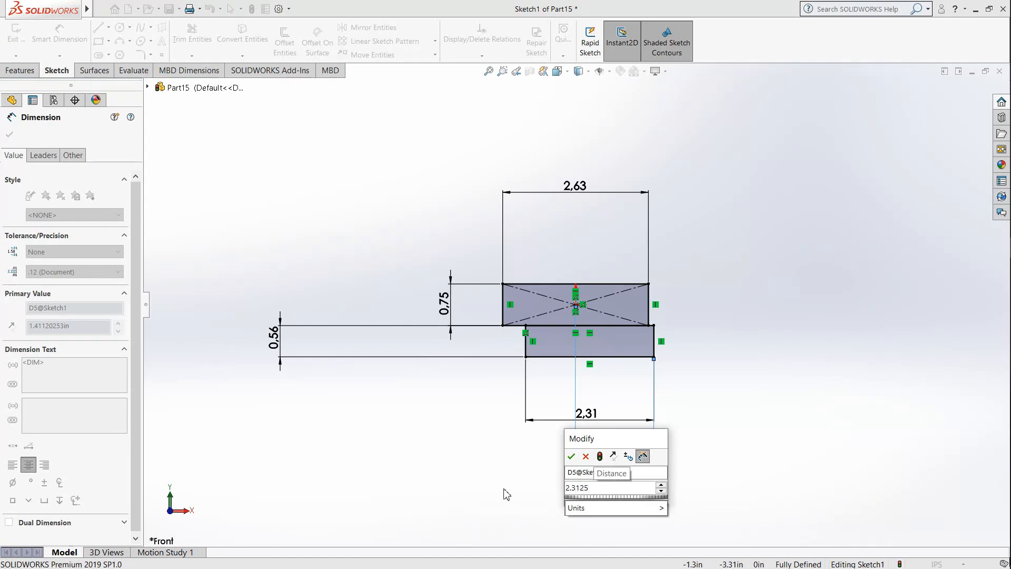
text(/)
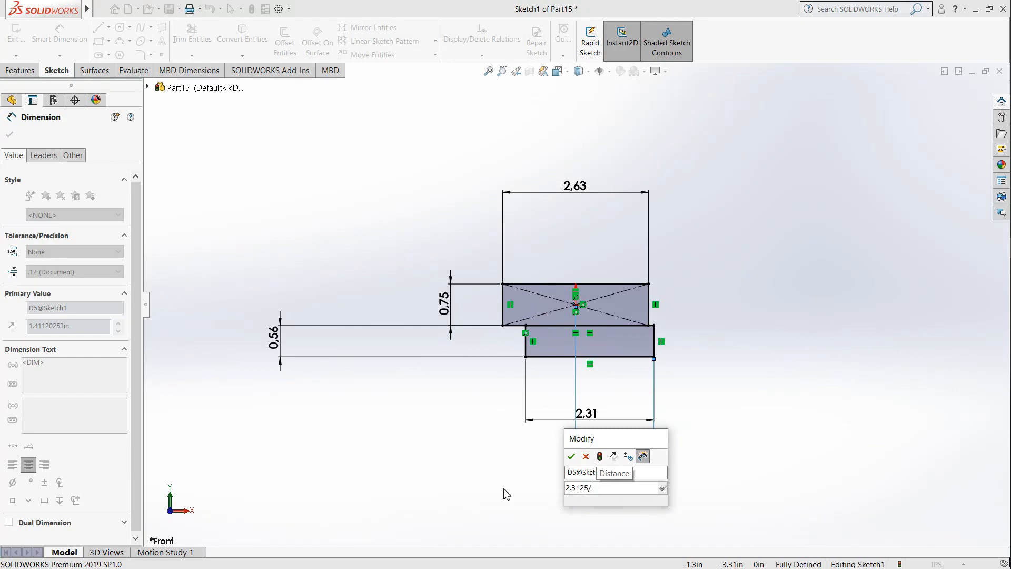
text(2)
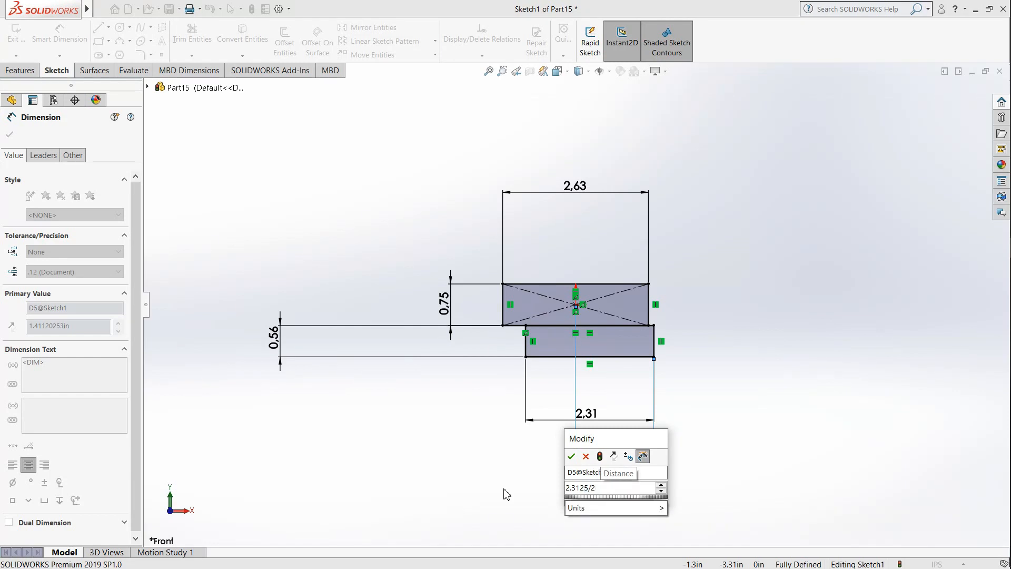
key(Return)
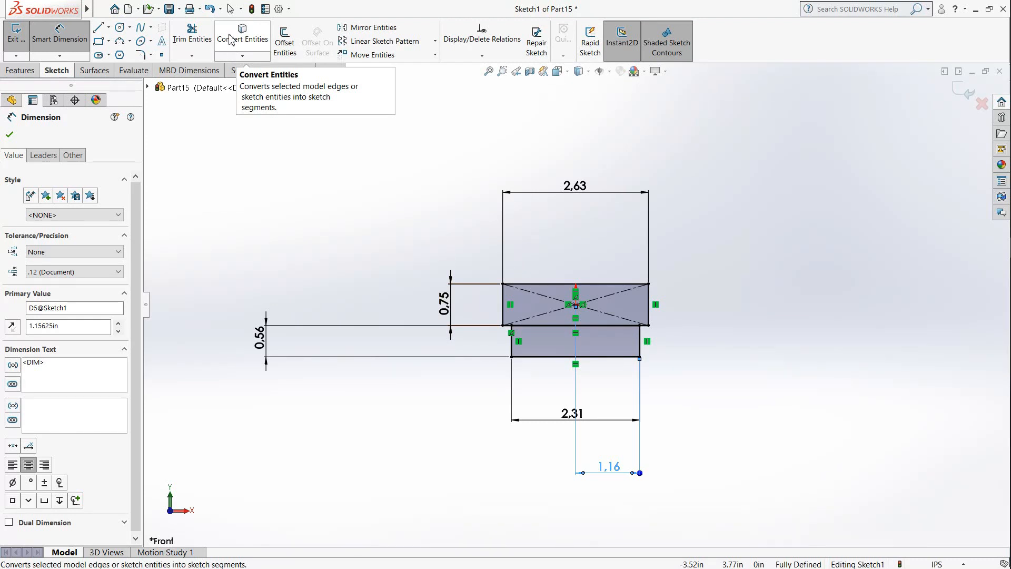
Step: Draw a line about 1.11 in long at 45° from the lower rectangle's bottom-left corner up into the center rectangle
click(98, 28)
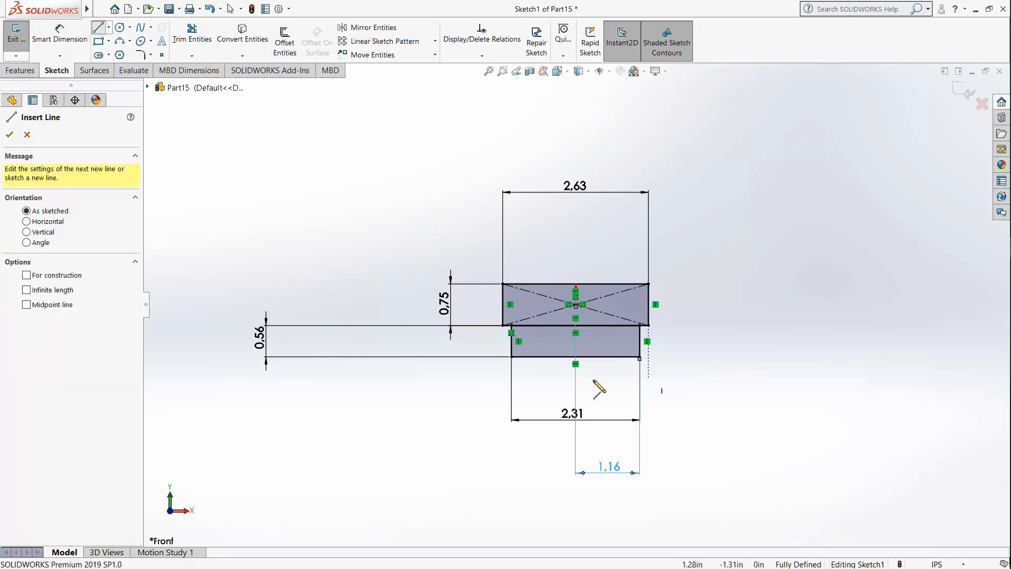
click(512, 357)
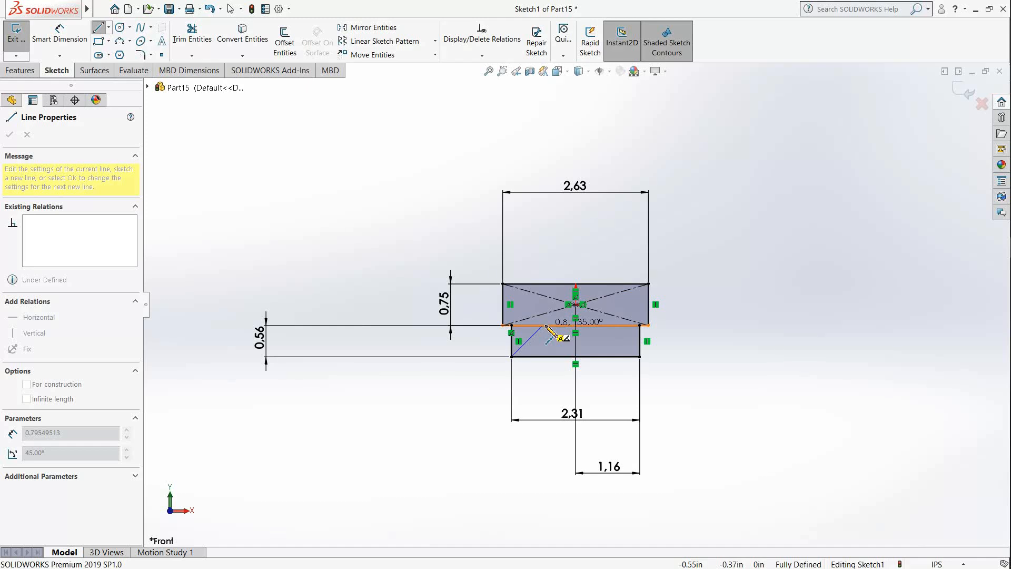
click(556, 313)
key(Escape)
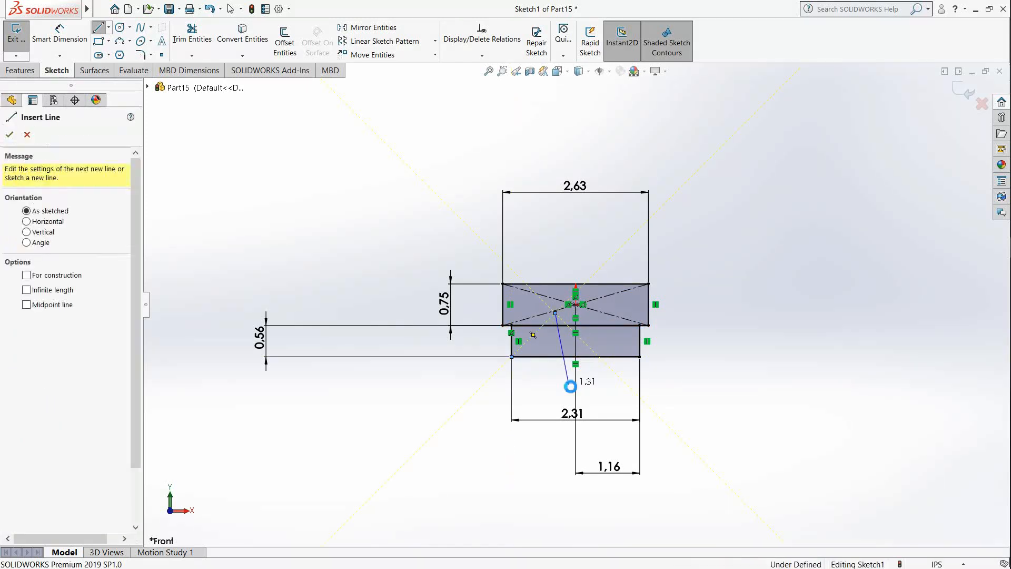
key(Escape)
Step: Dimension the angle between the slanted line and the center rectangle's bottom edge and set it to 60°
click(60, 35)
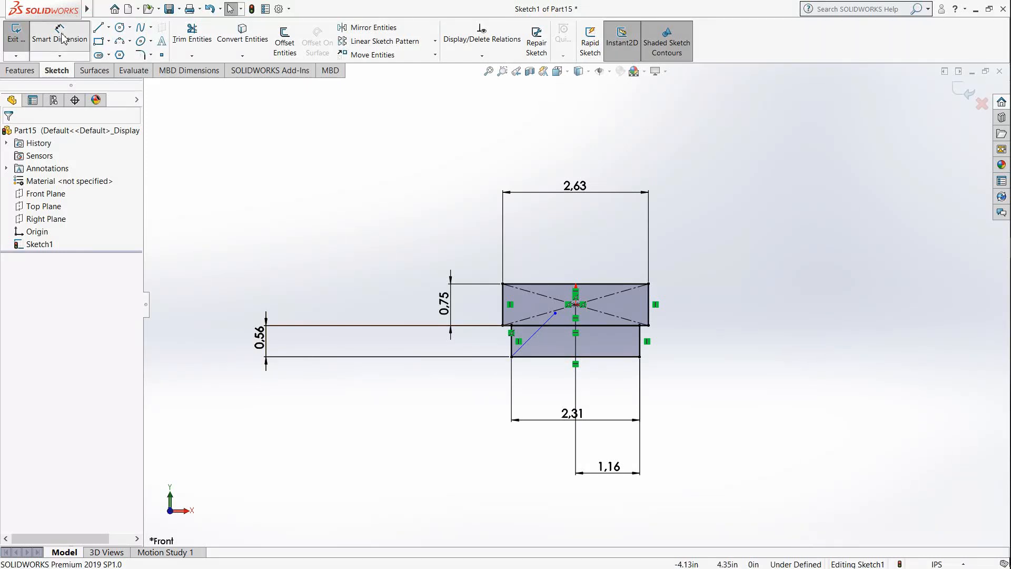
click(526, 344)
scroll(524, 334, down, 5)
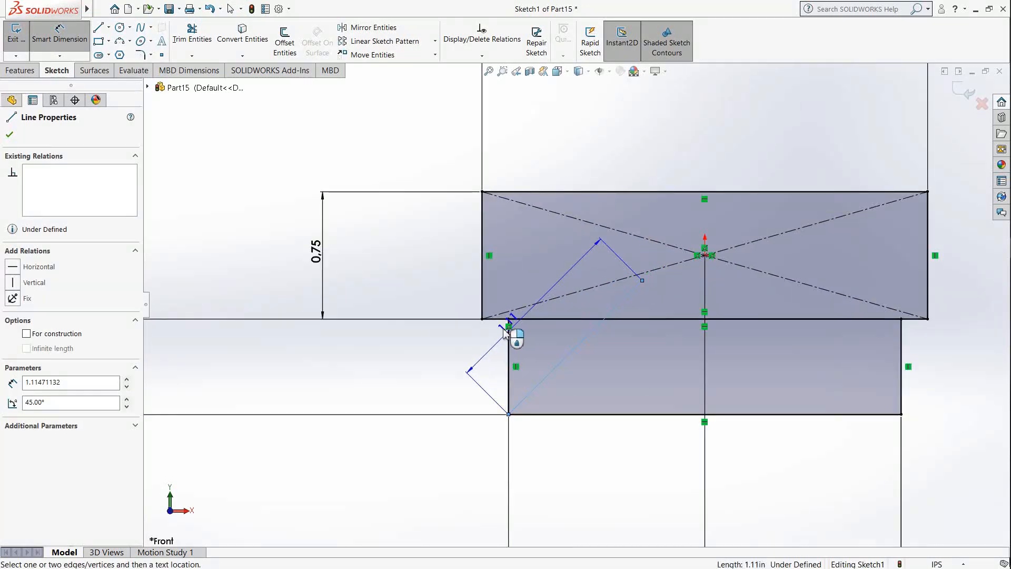
click(499, 320)
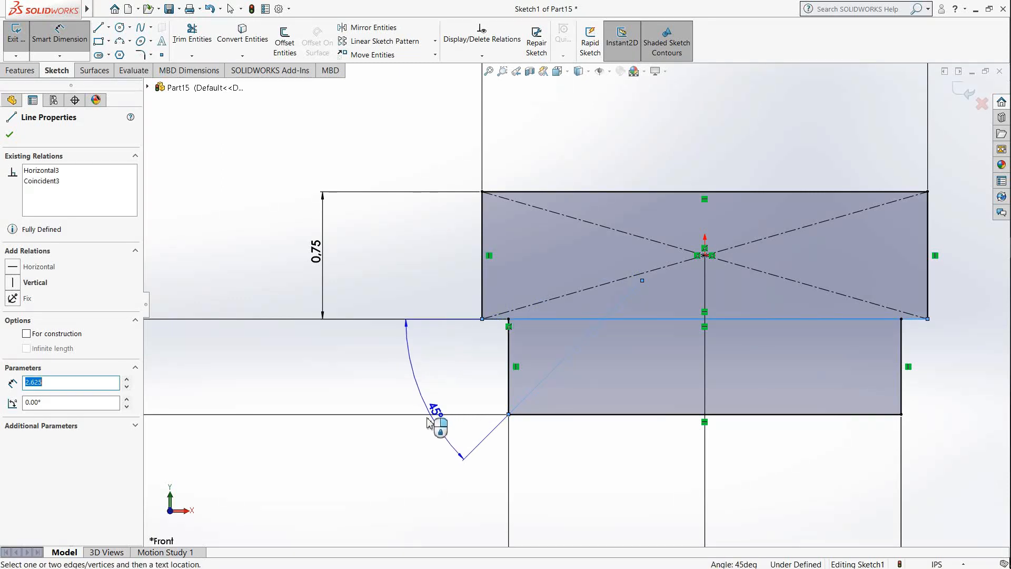
click(415, 440)
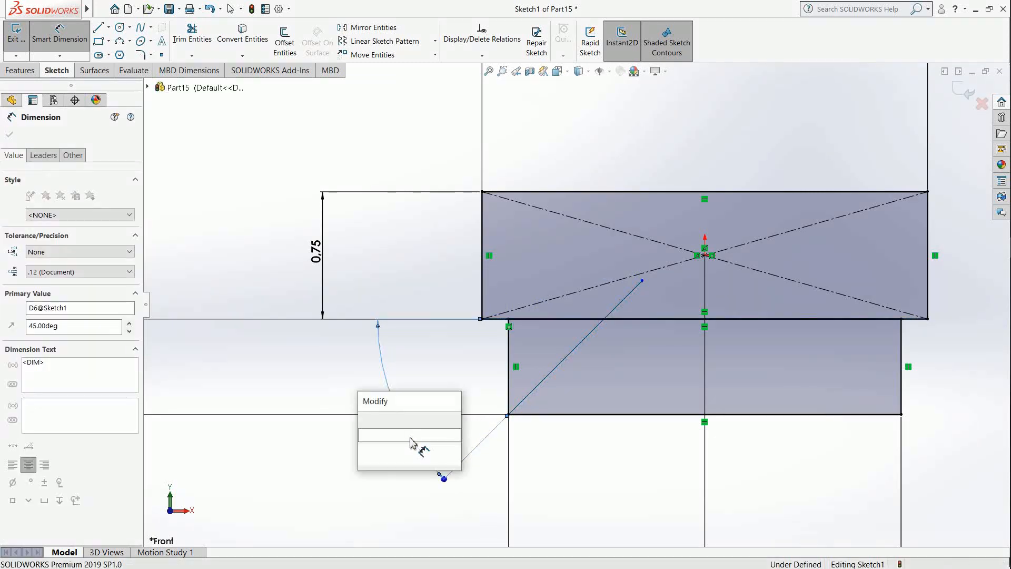
text(60)
key(Return)
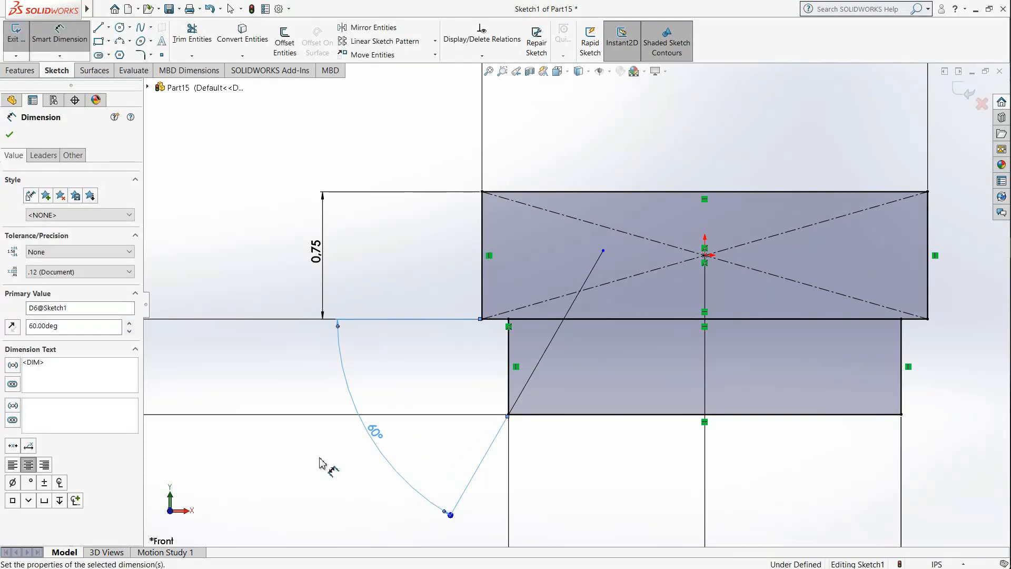
Step: Trim the slanted line's portion above the shared edge and the lower rectangle's vertical left edge
scroll(632, 395, up, 3)
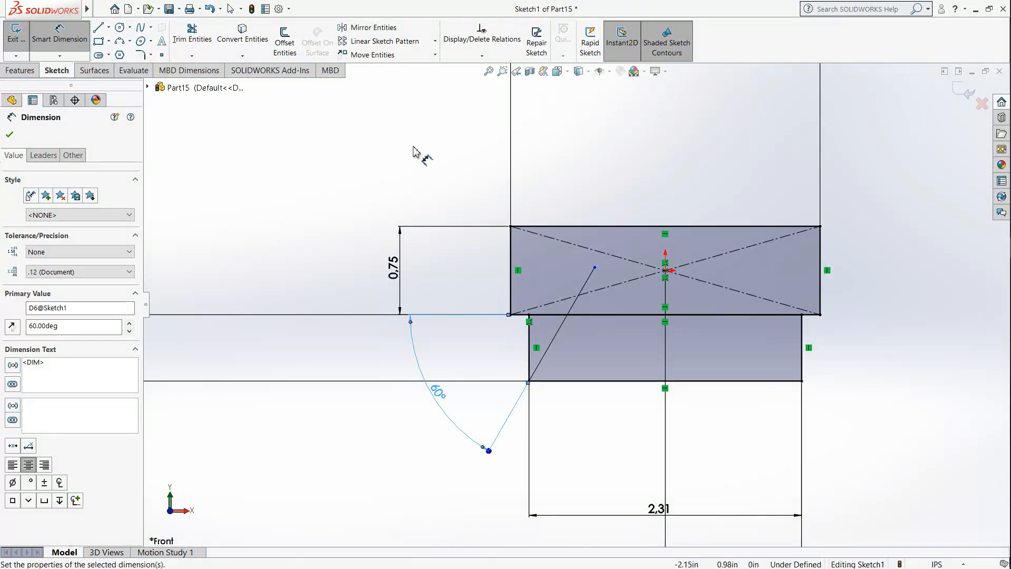
click(191, 33)
click(585, 283)
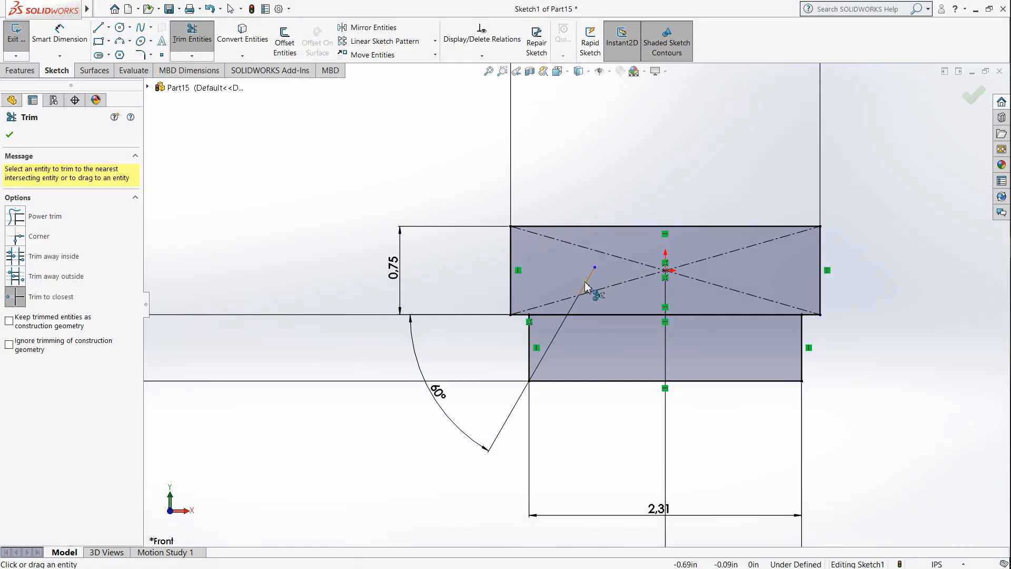
click(582, 313)
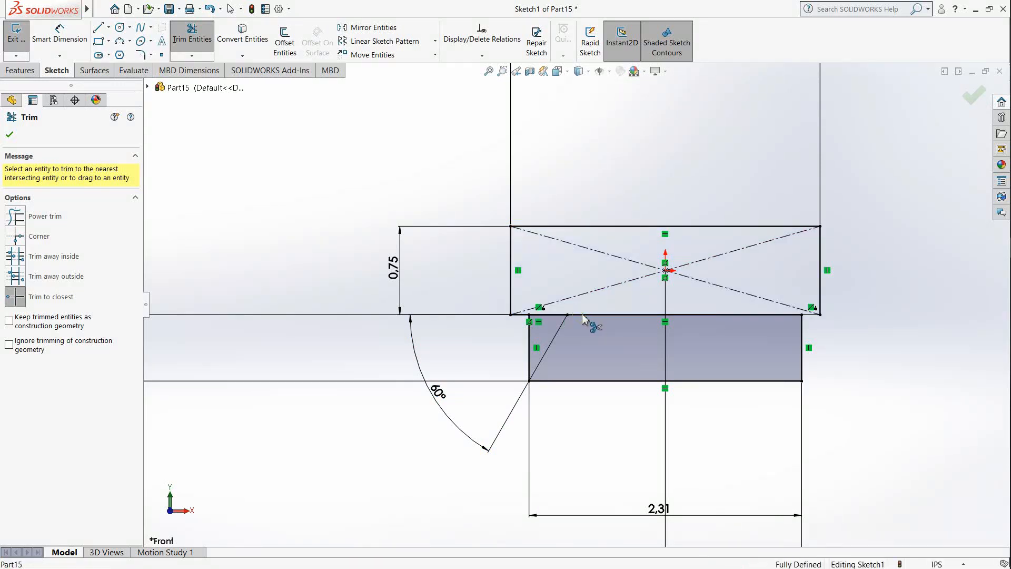
click(531, 340)
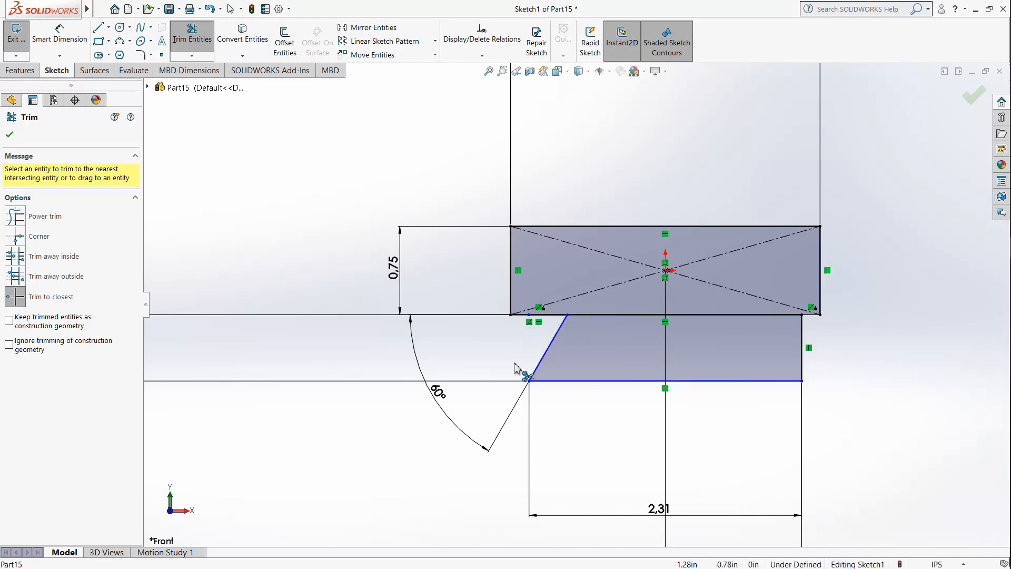
click(11, 136)
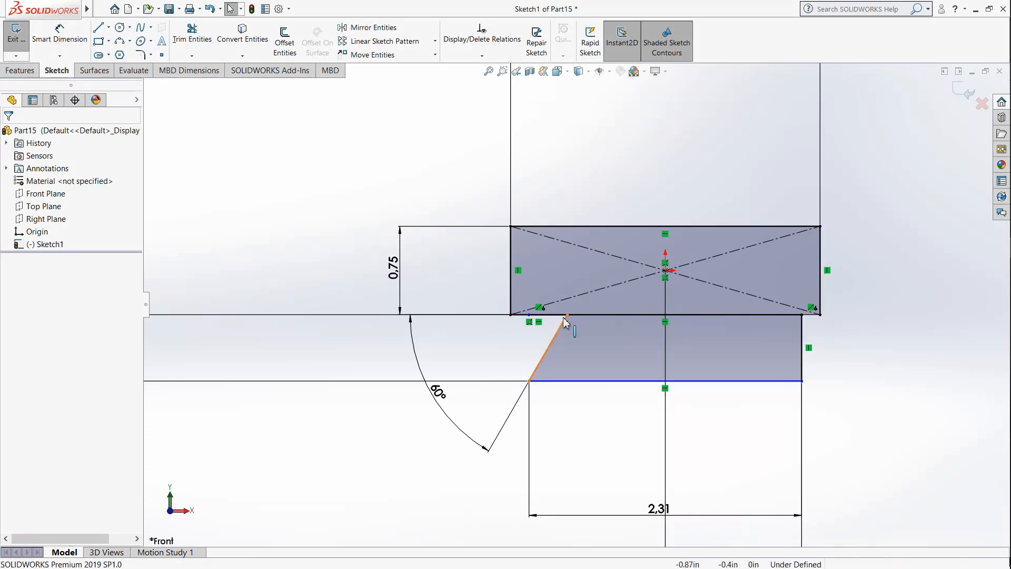
Step: Draw a vertical line from the midpoint of the lower shape's bottom edge up to the center rectangle's bottom edge
scroll(671, 364, up, 4)
scroll(591, 310, down, 2)
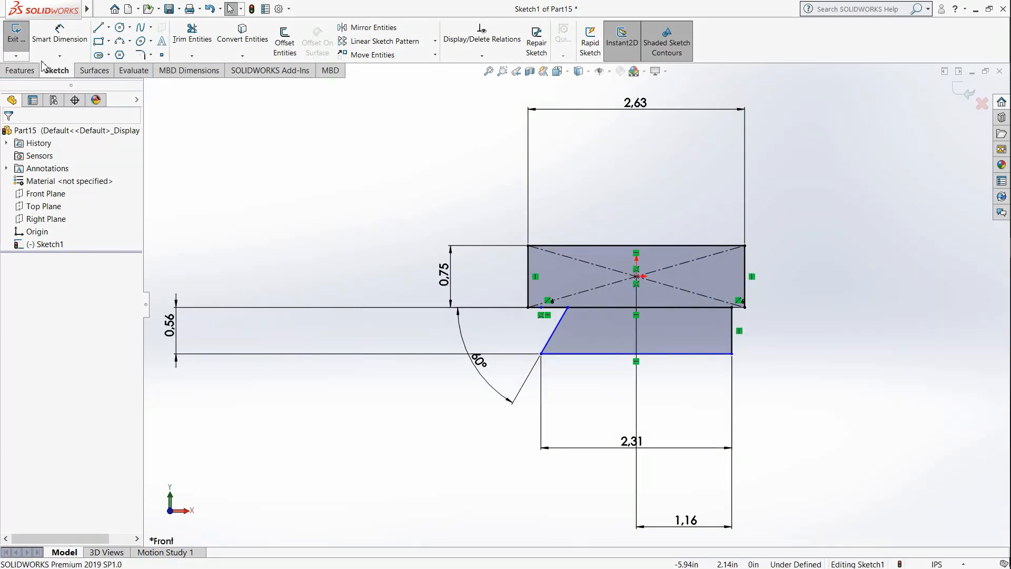
click(99, 28)
scroll(671, 304, down, 2)
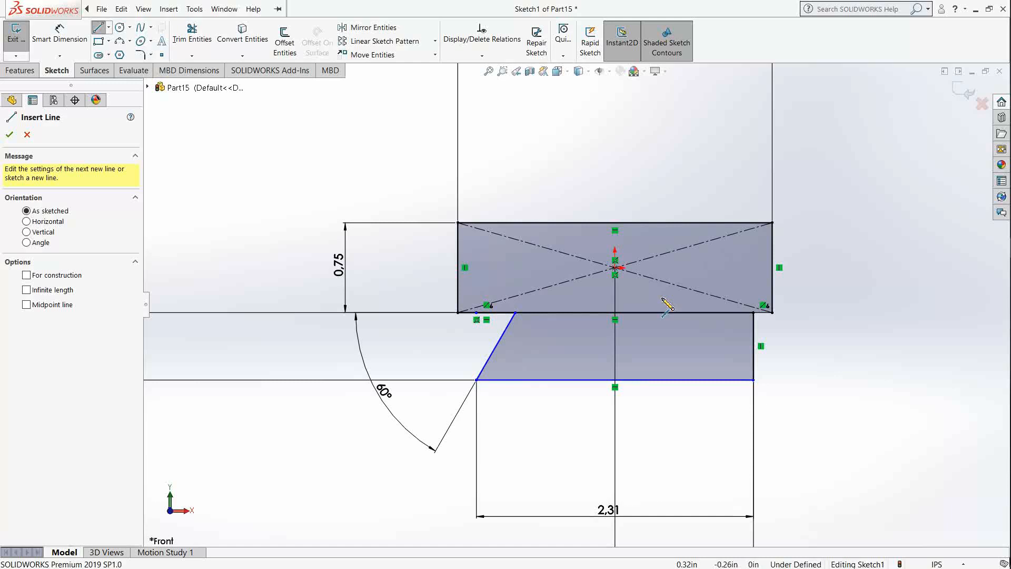
drag(614, 379, 616, 314)
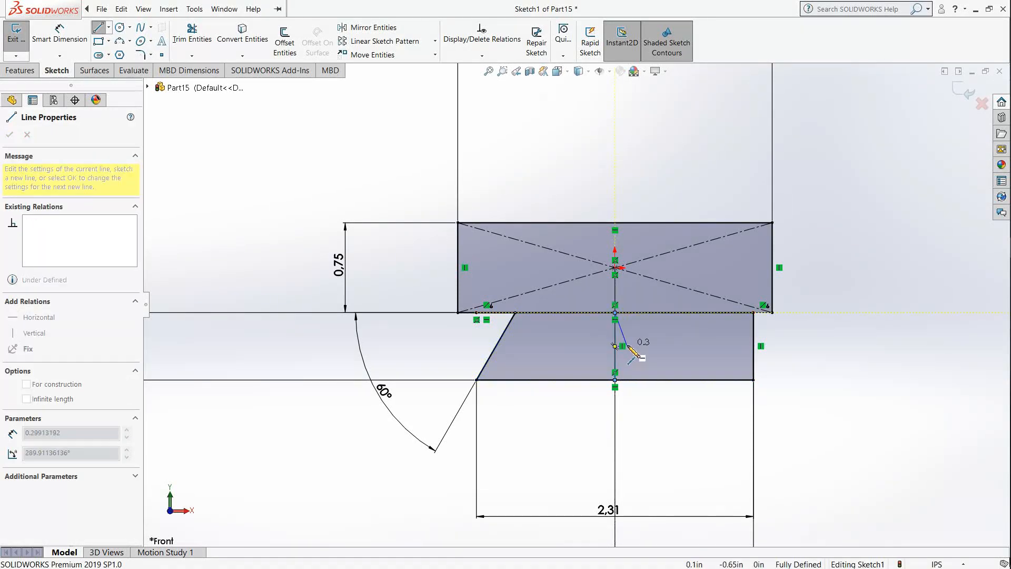
key(Escape)
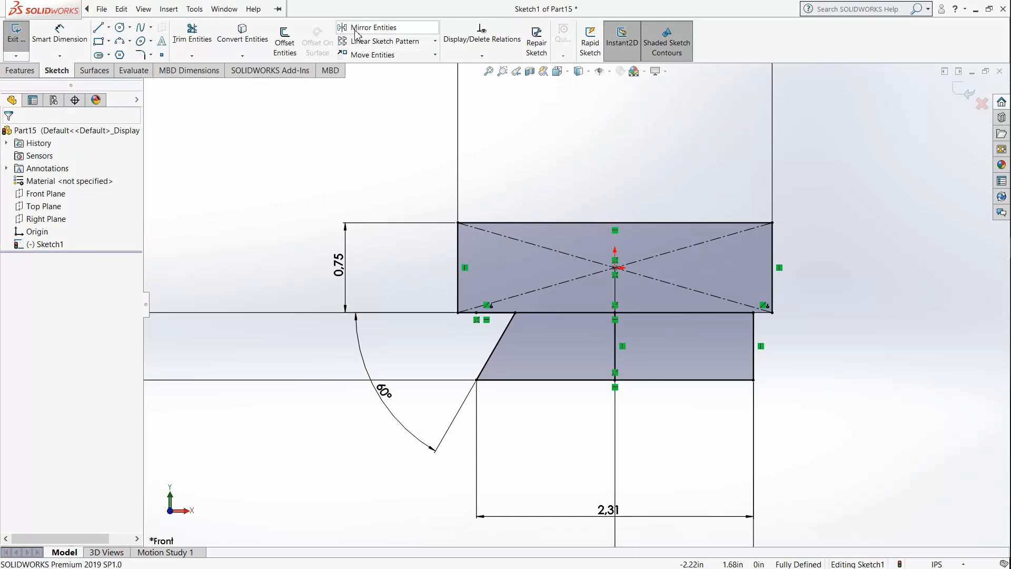
Step: Mirror the slanted line about the vertical middle line, keeping a copy
click(366, 27)
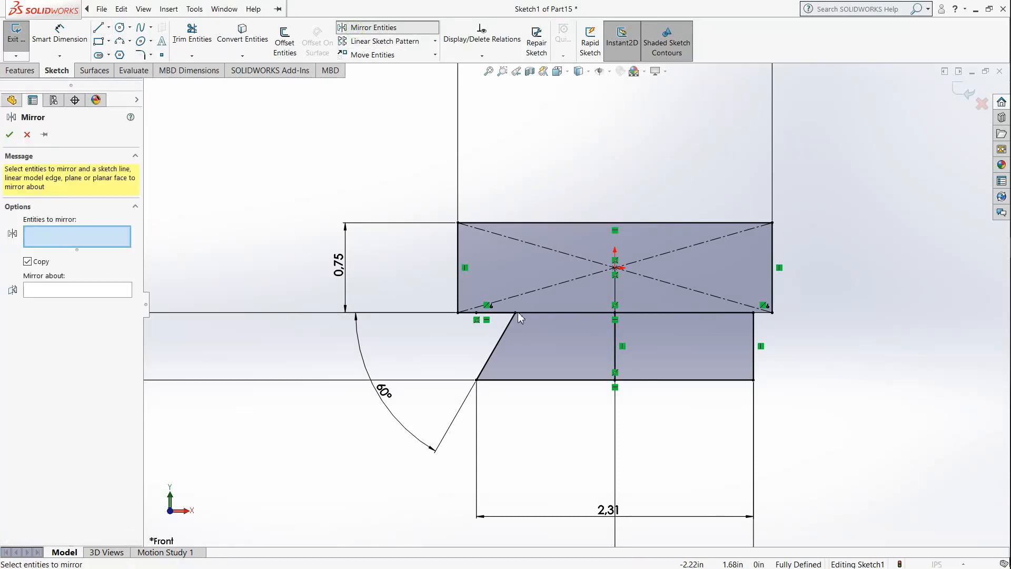
click(503, 336)
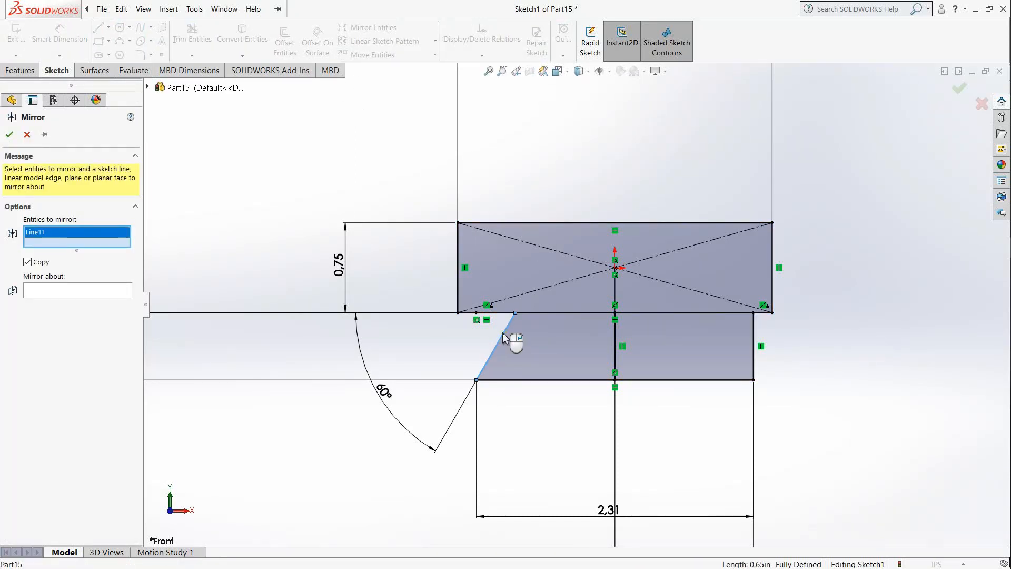
click(74, 291)
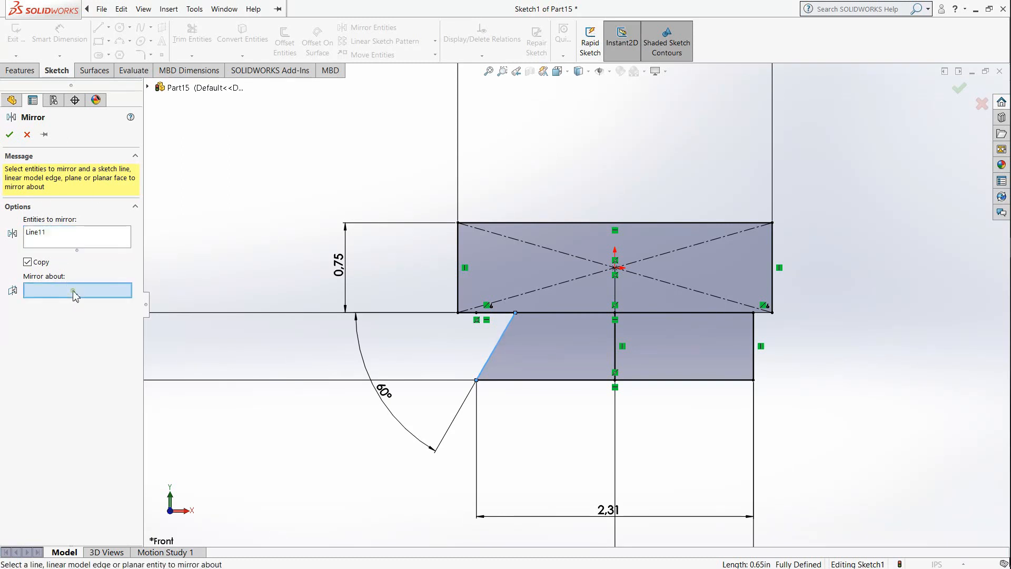
click(615, 357)
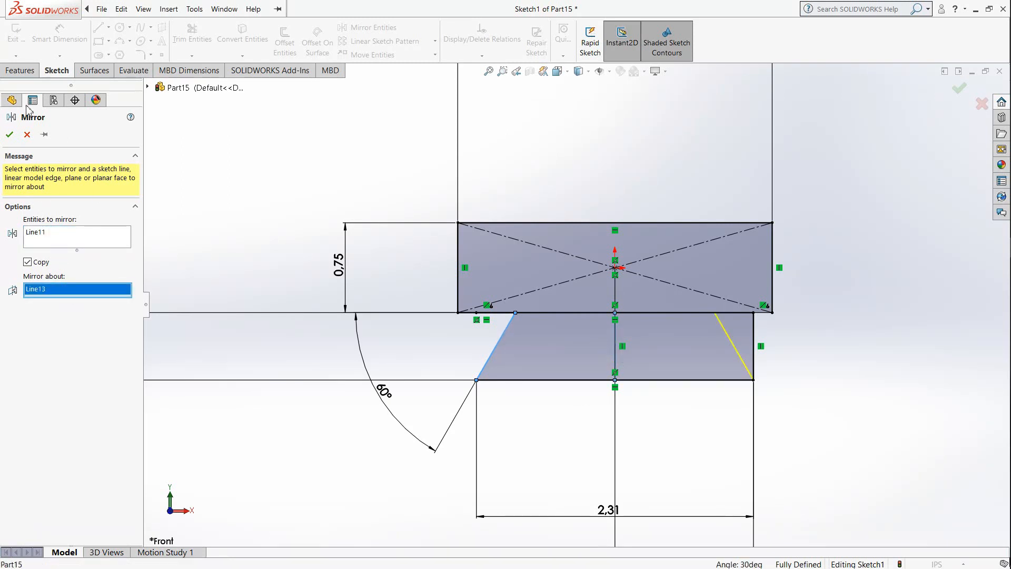
click(10, 135)
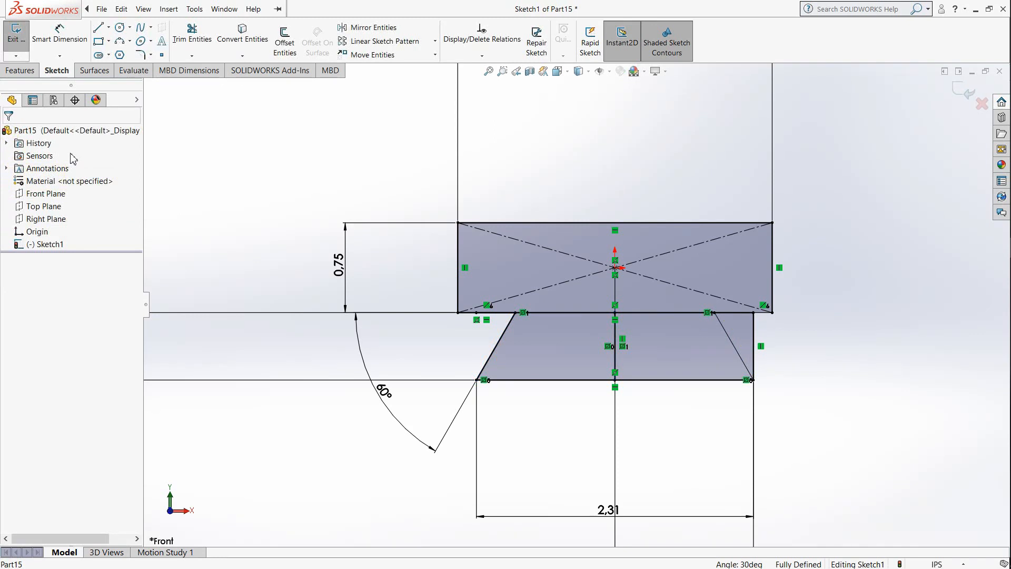
Step: Trim the lower shape's vertical right edge, the shared edge between the two slanted lines, and the vertical middle line
click(195, 41)
click(754, 330)
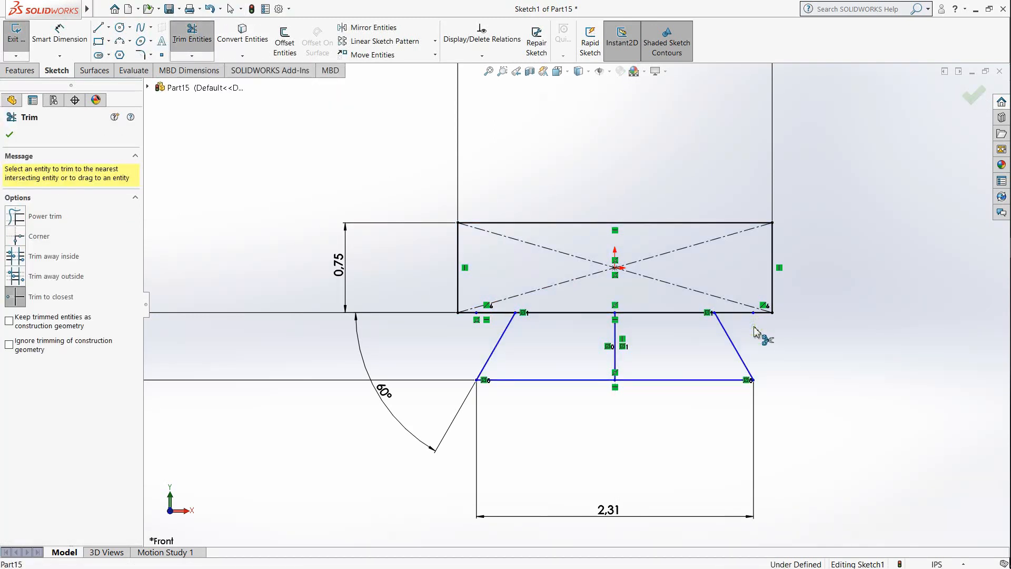
click(591, 312)
click(591, 306)
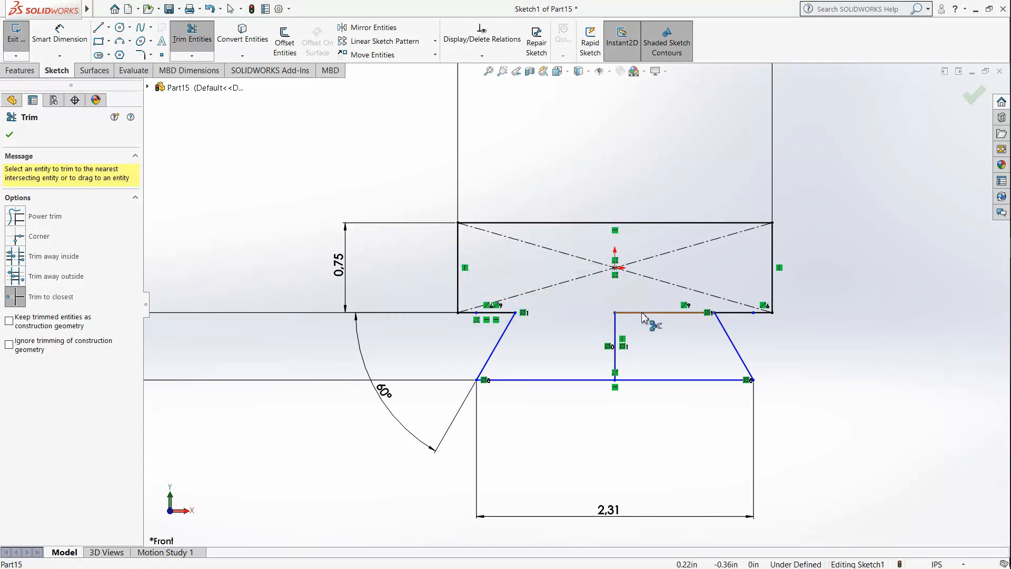
click(614, 325)
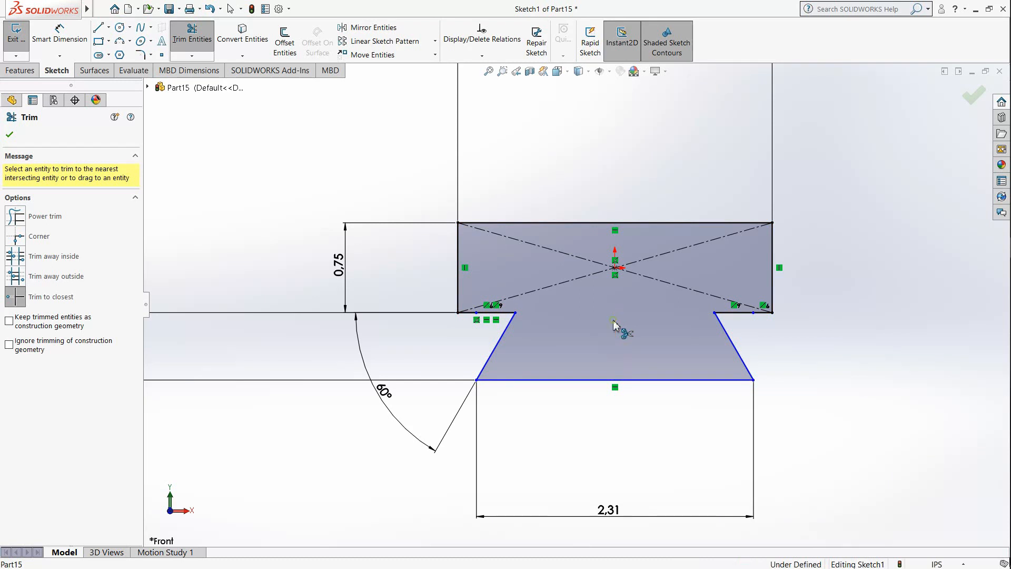
Step: Trim away the diagonal construction lines inside the upper rectangle
click(652, 257)
click(647, 279)
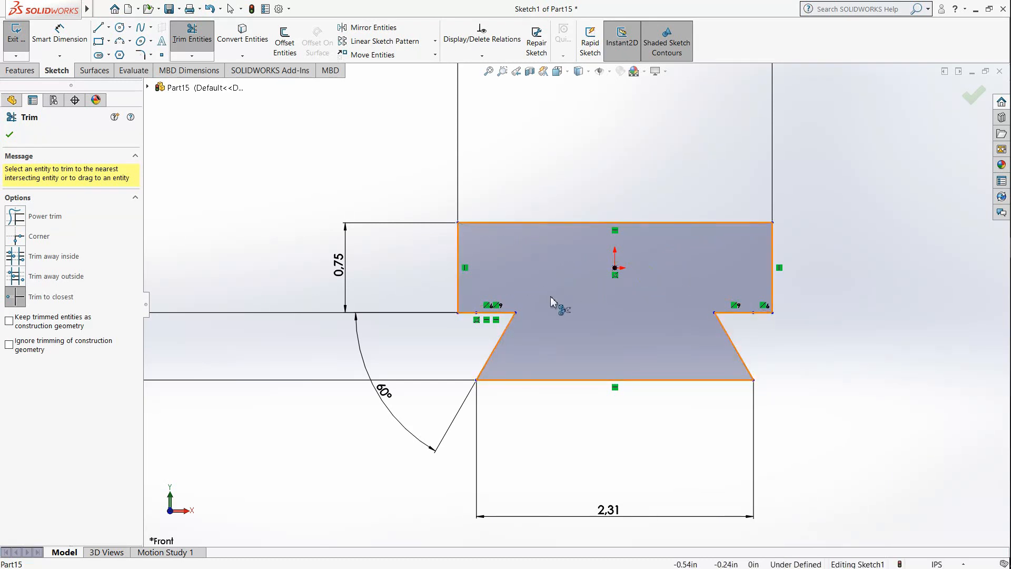
scroll(551, 296, down, 2)
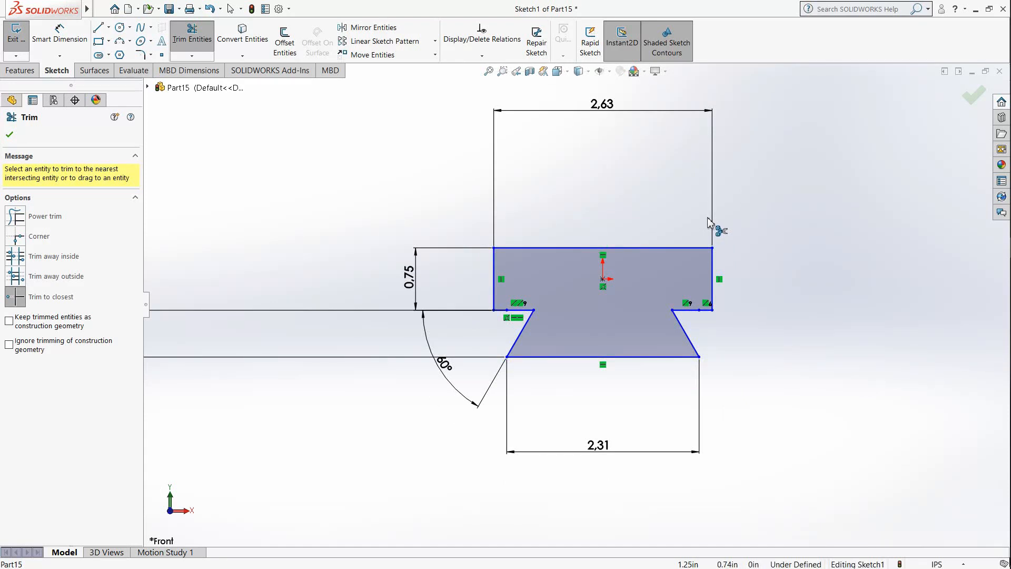
Step: Finish trimming and start a blind boss extrusion using the closed dovetail region as its contour
scroll(576, 305, down, 1)
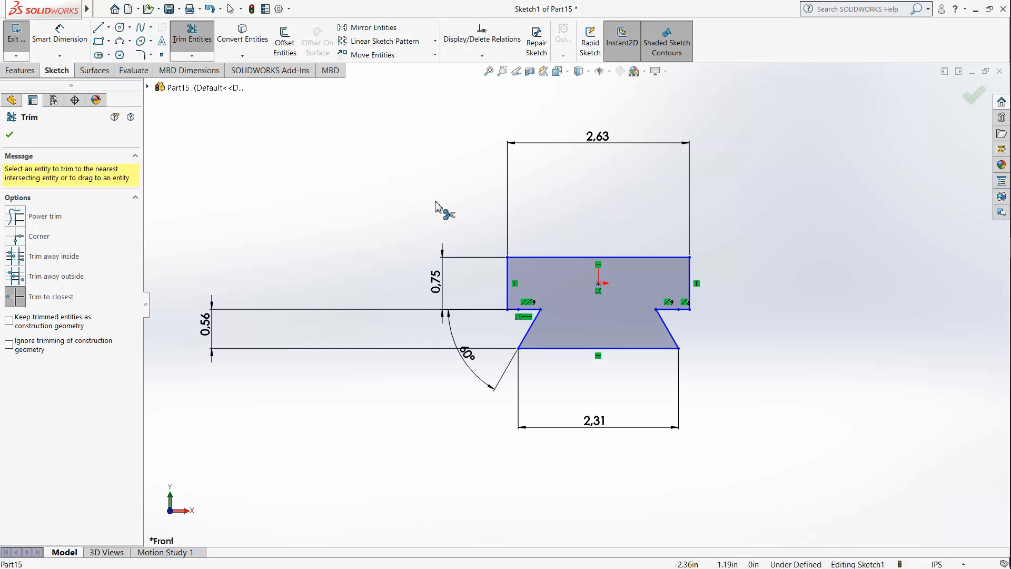
click(8, 136)
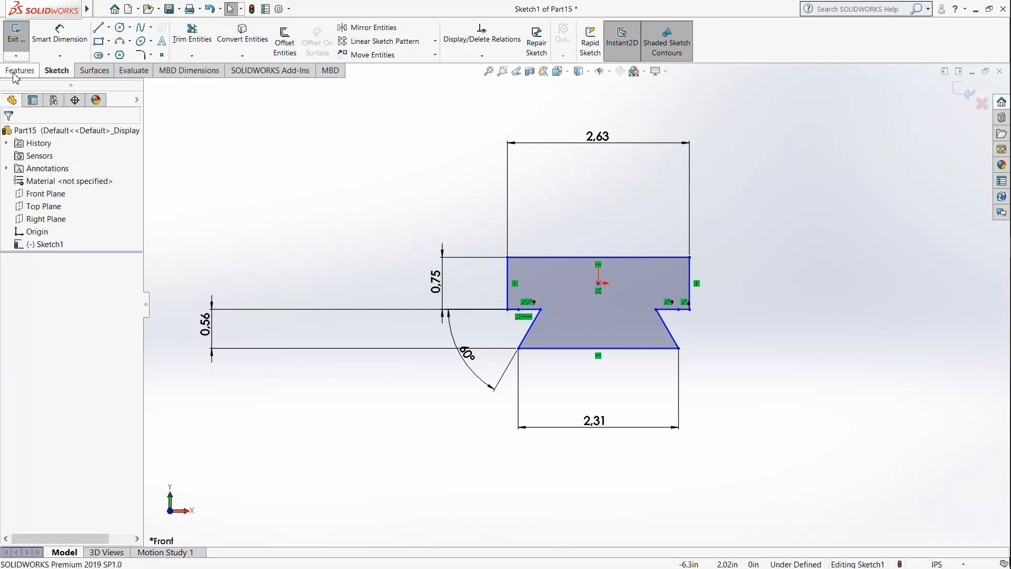
click(20, 70)
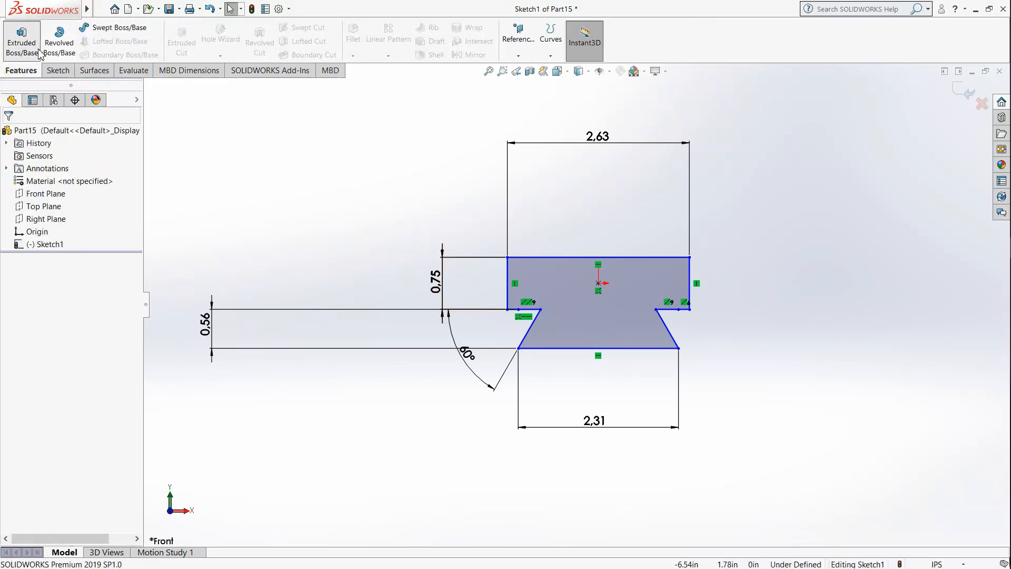
click(22, 38)
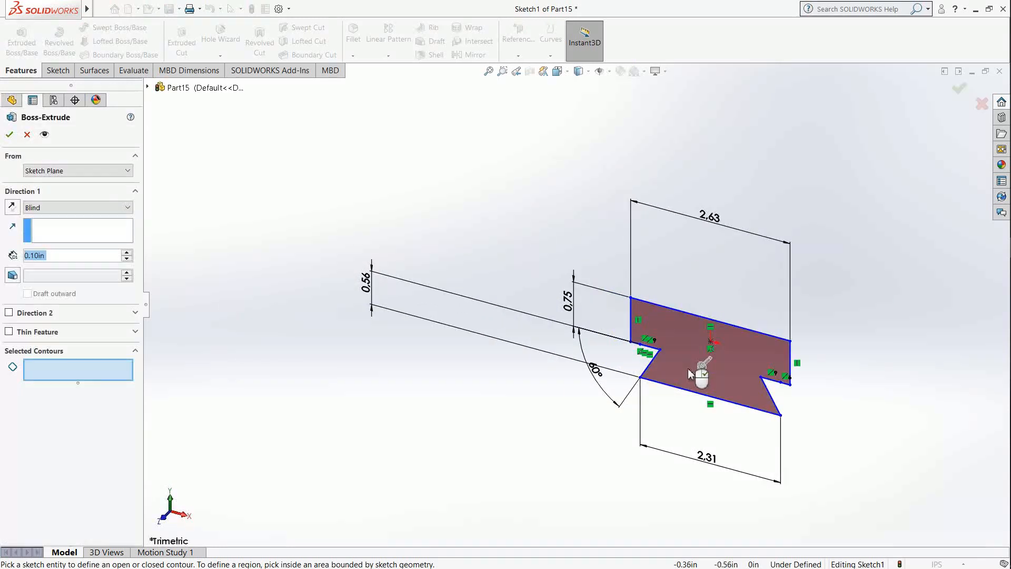
drag(703, 366, 603, 459)
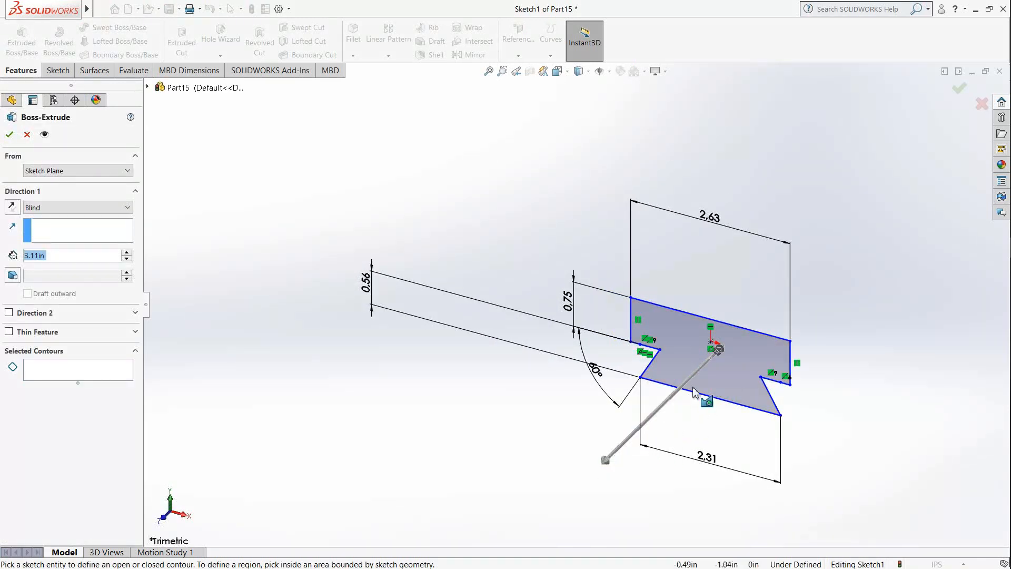
scroll(726, 362, down, 1)
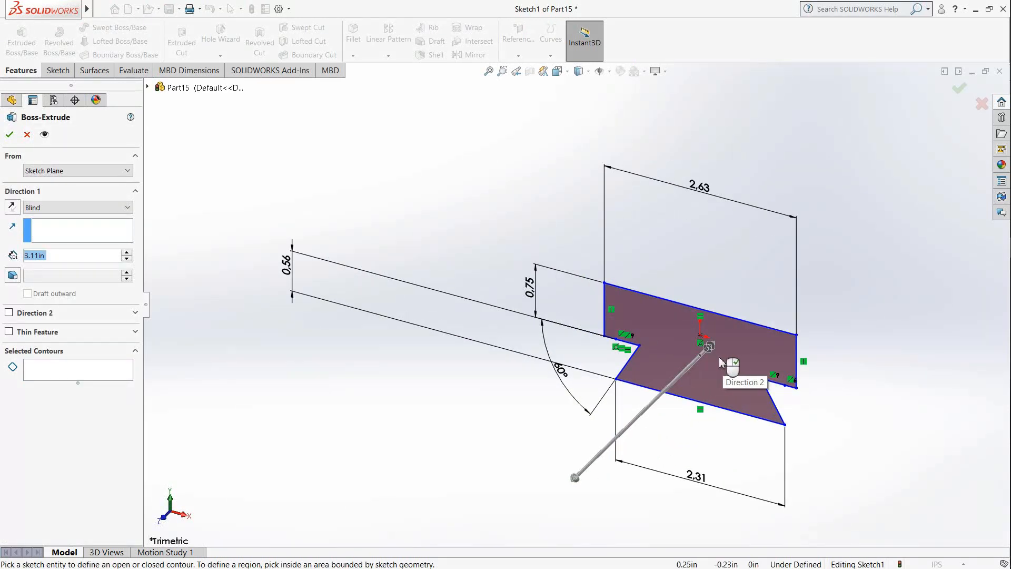
click(85, 207)
click(84, 209)
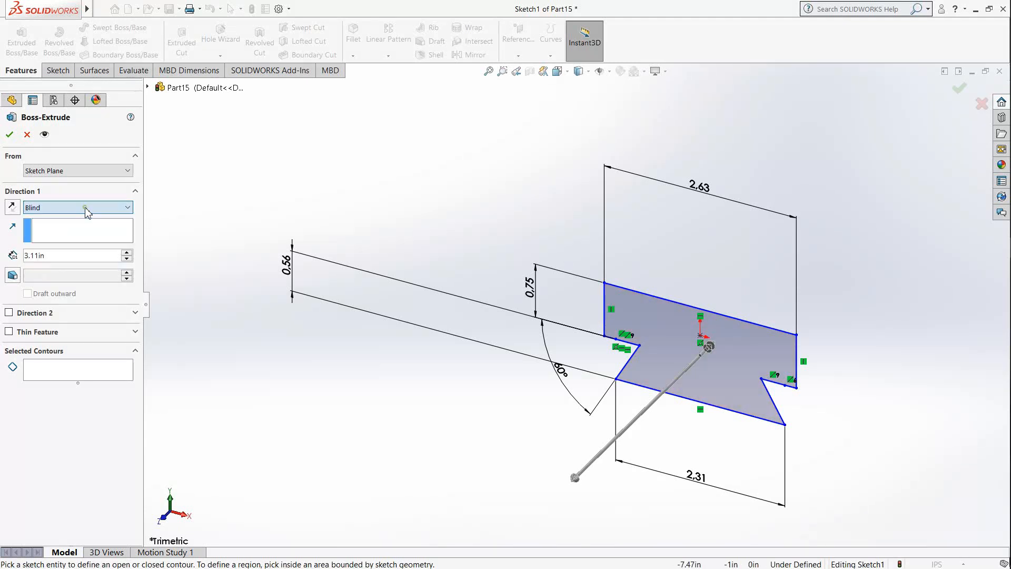
click(757, 370)
scroll(663, 388, up, 2)
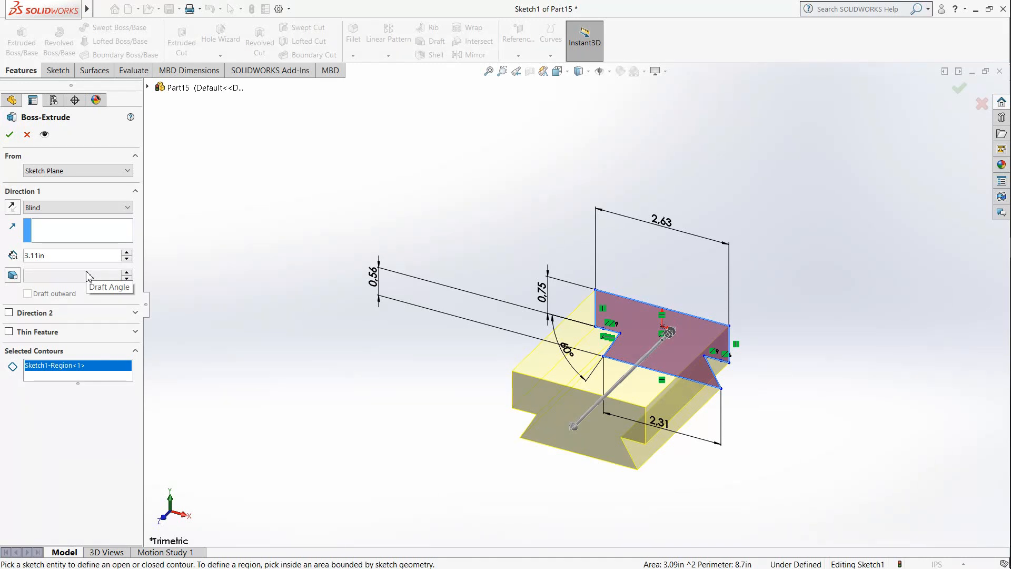
Step: Set the dovetail extrusion's depth to 5.375 in and create the solid base
double_click(61, 256)
text(5.)
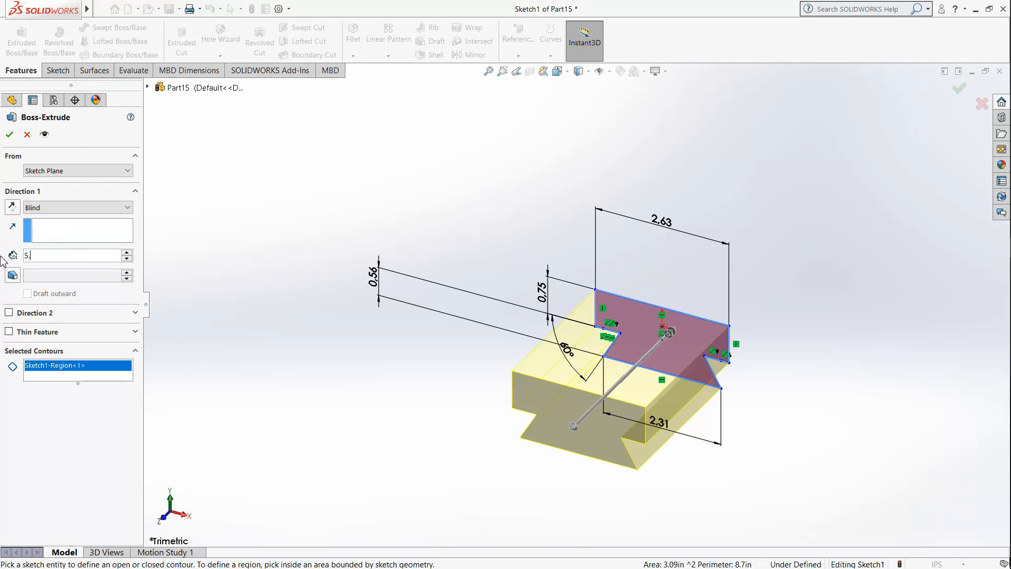
text(3)
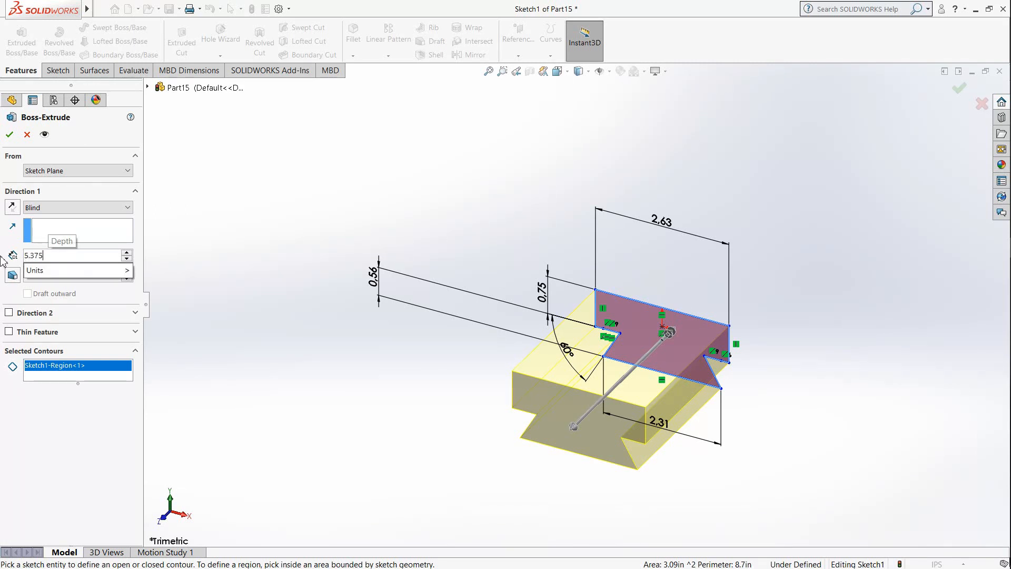
text(75)
key(Return)
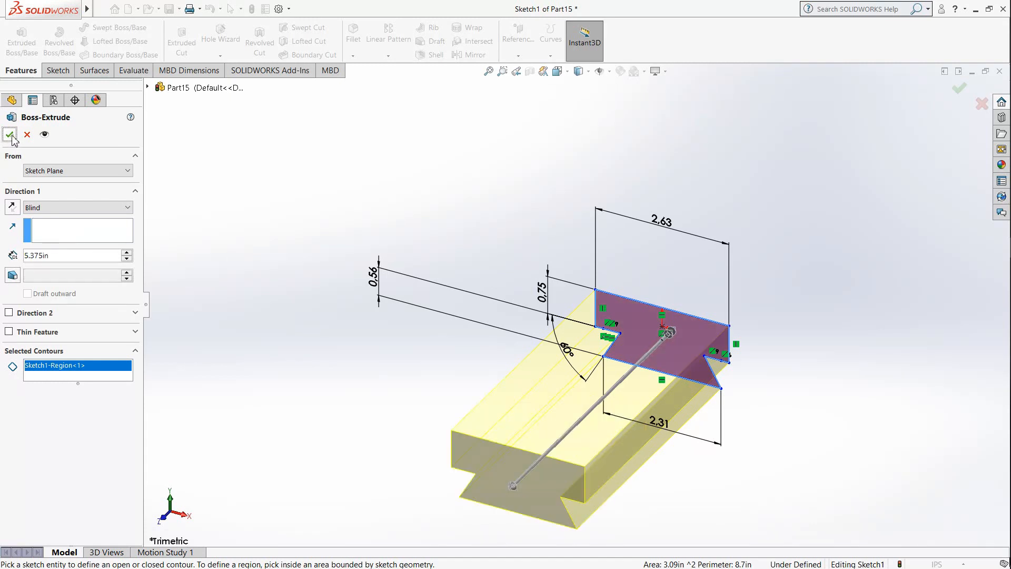
click(11, 135)
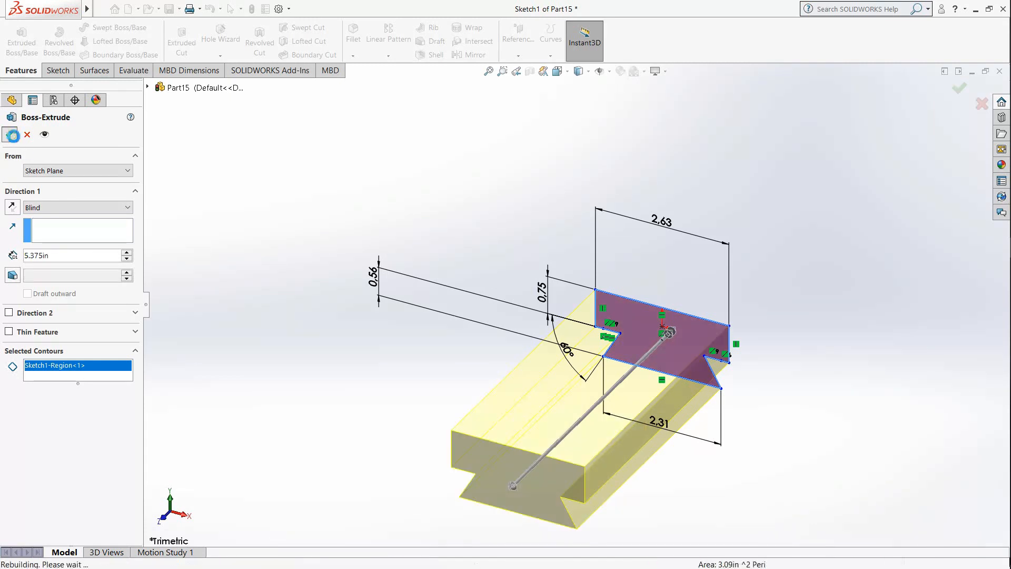
click(227, 251)
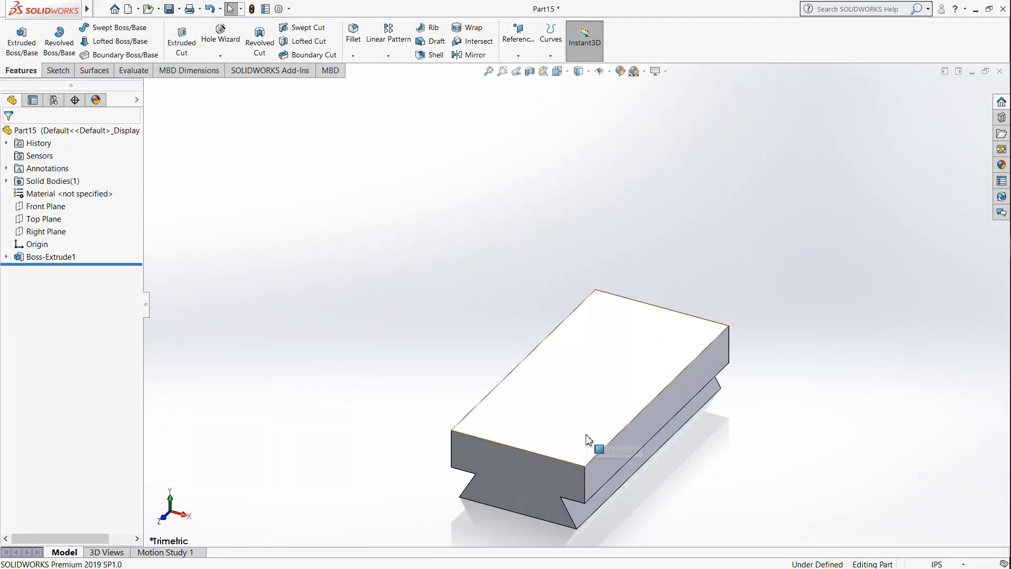
Step: Orient the view square to the block's flat top face and start a new sketch on it
scroll(591, 442, up, 2)
middle_drag(653, 356, 589, 432)
middle_drag(653, 289, 681, 388)
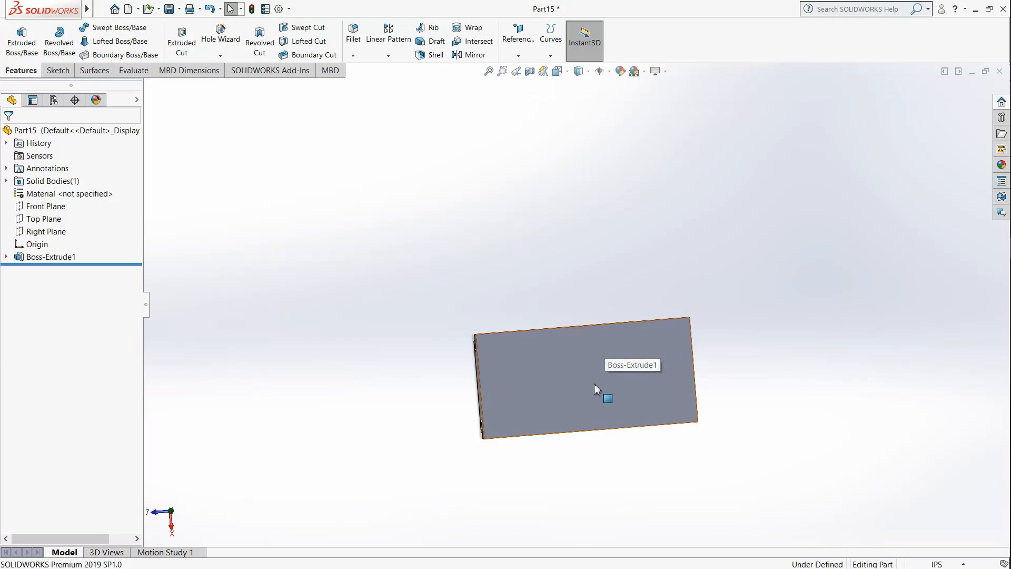
scroll(609, 390, down, 2)
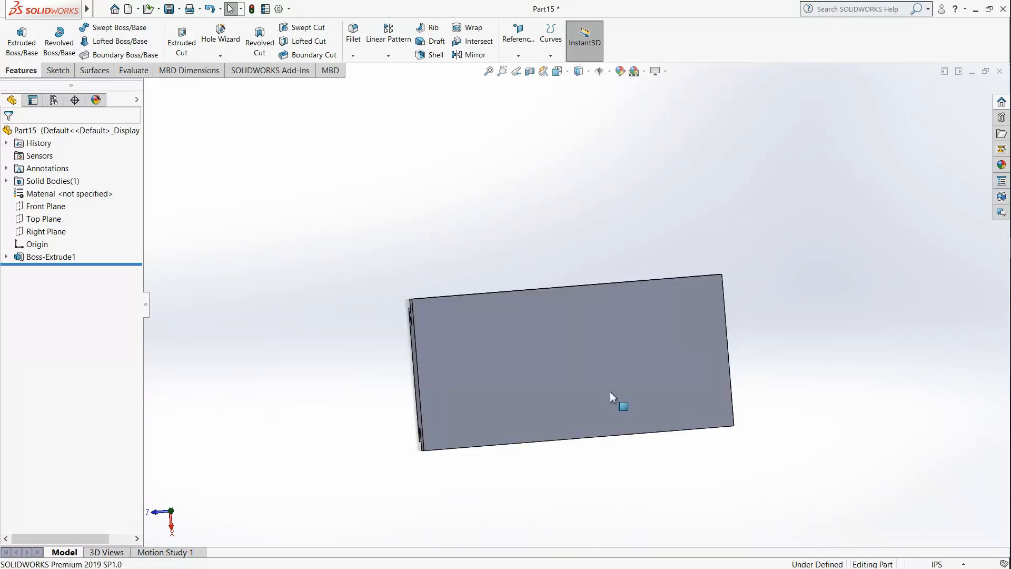
click(558, 72)
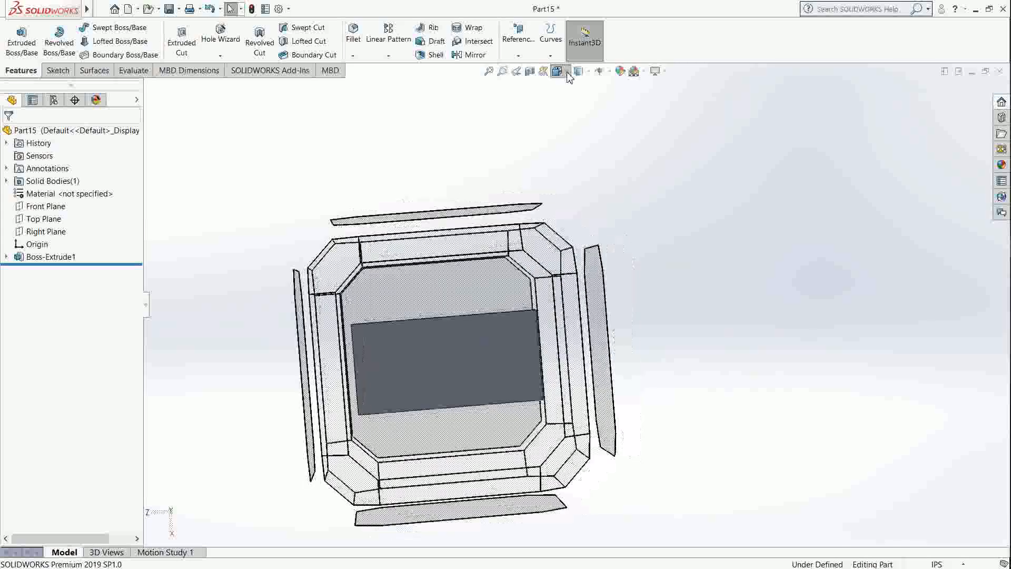
click(480, 282)
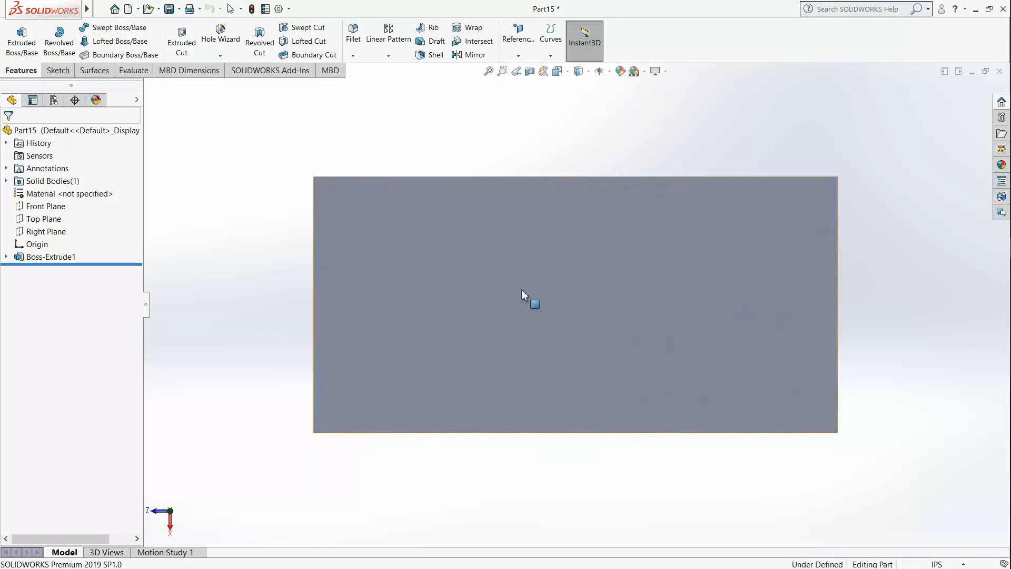
click(58, 70)
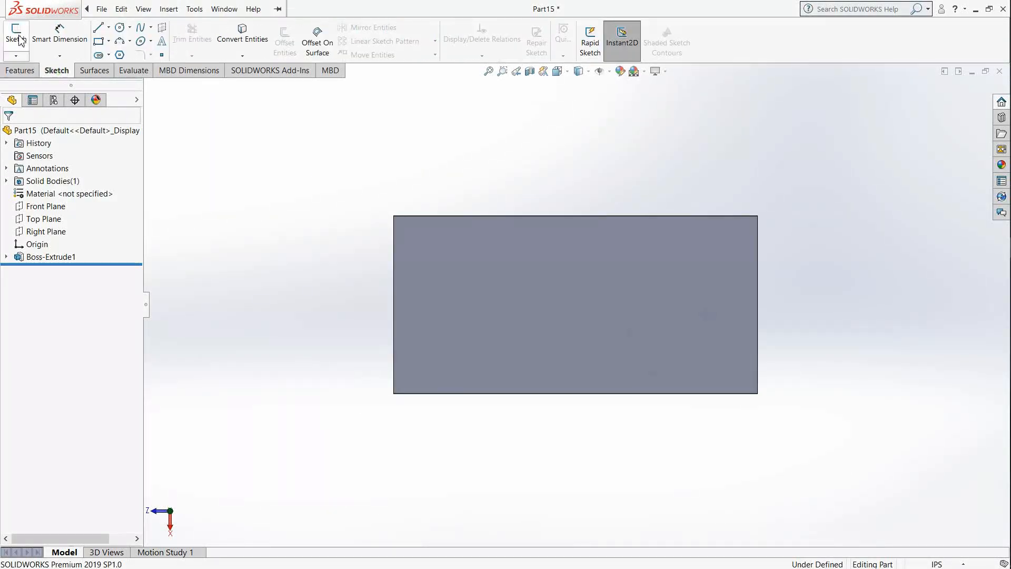
click(16, 35)
click(613, 315)
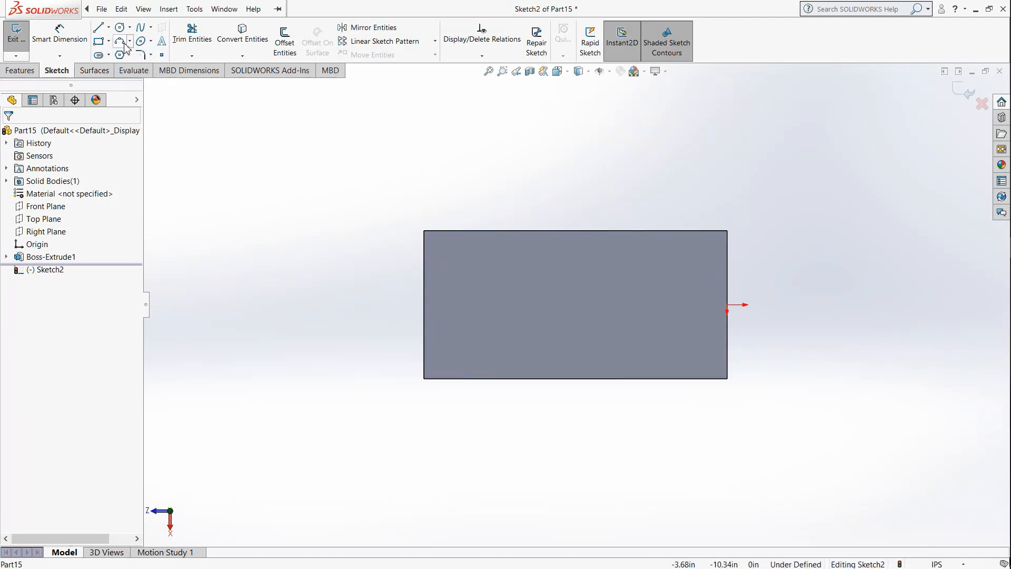
Step: Sketch a horizontal centerpoint straight slot level with the origin, about 1.89 in between arc centers and 0.68 in wide
click(108, 56)
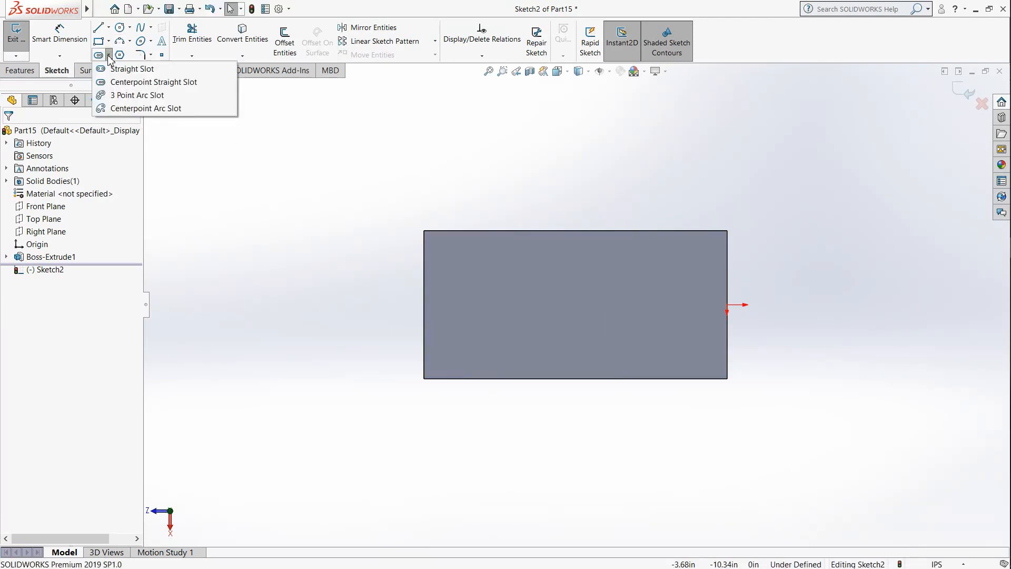
click(124, 83)
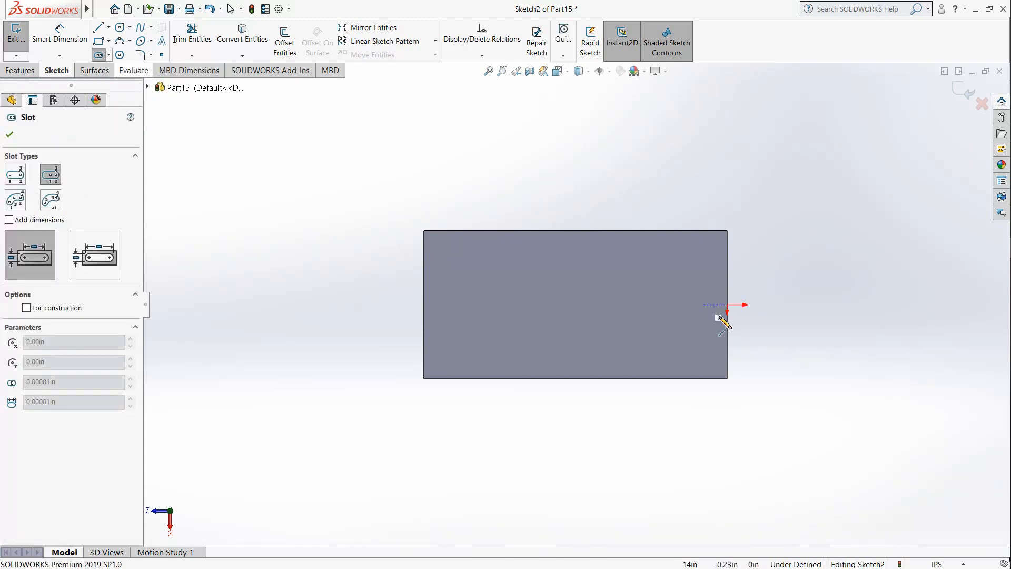
click(635, 305)
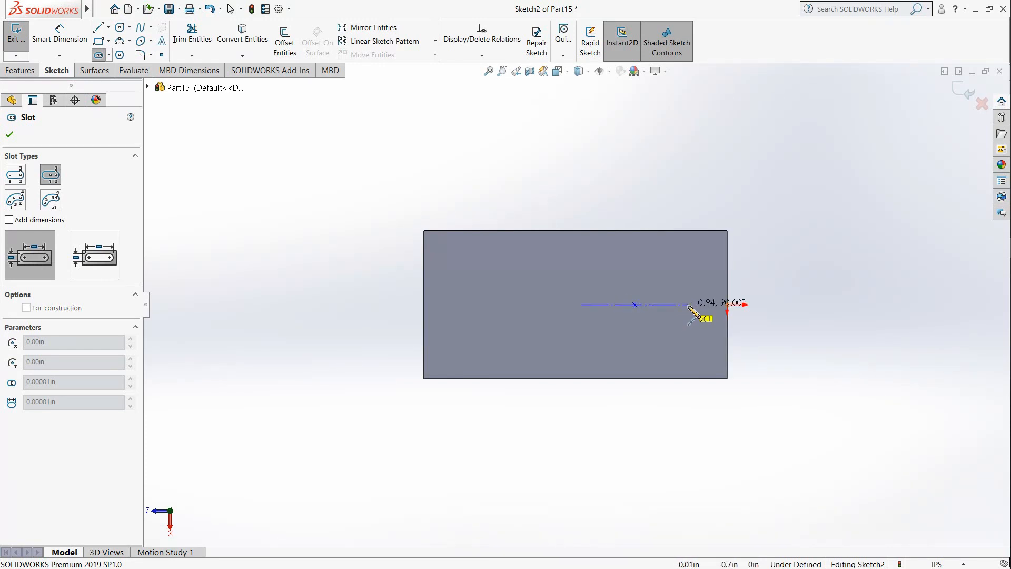
click(688, 304)
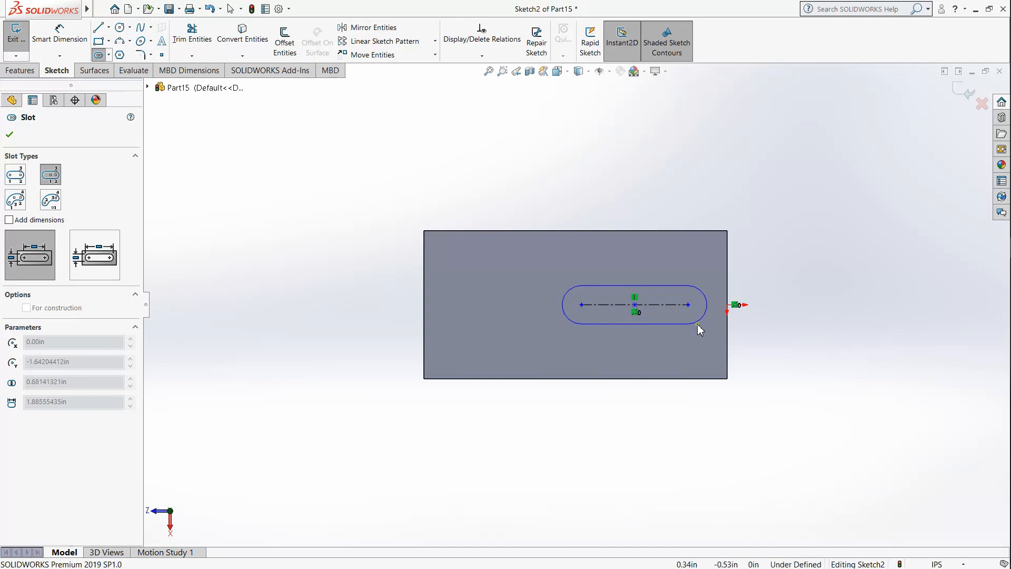
click(697, 323)
Step: Dimension the slot's center-to-center length as 1.375 in
click(59, 34)
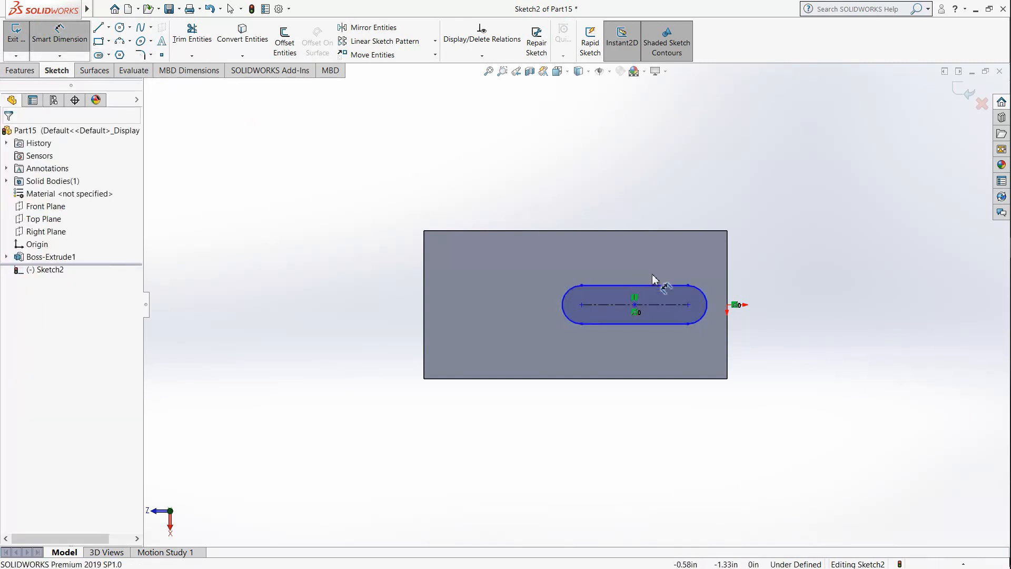
click(606, 278)
click(630, 188)
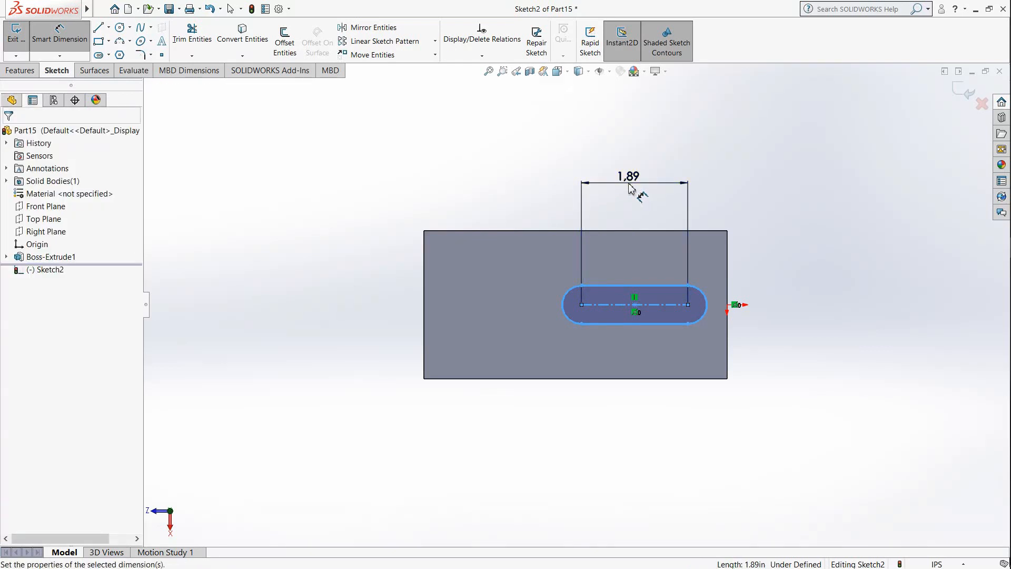
drag(613, 198, 518, 204)
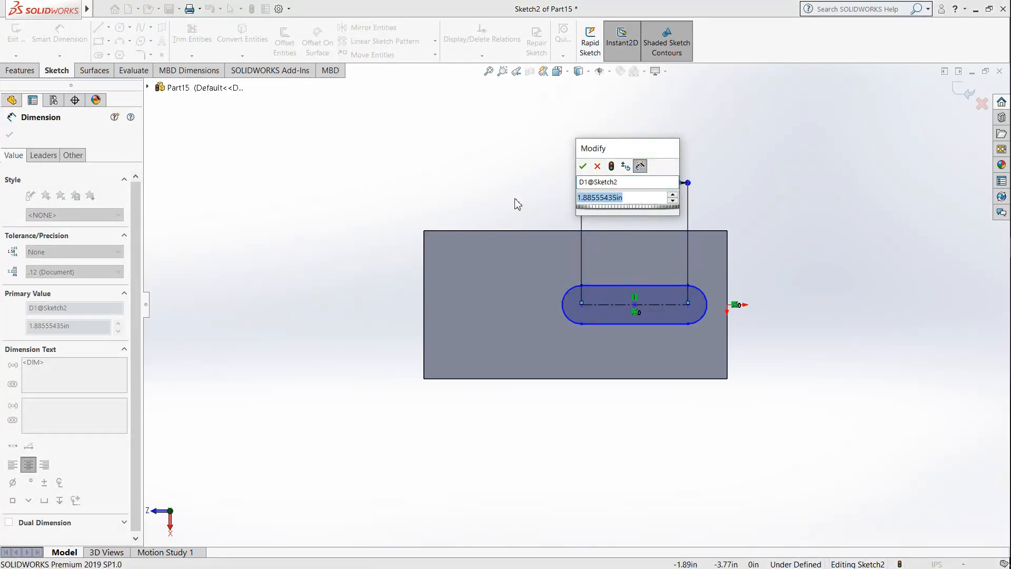
text(1.375)
key(Return)
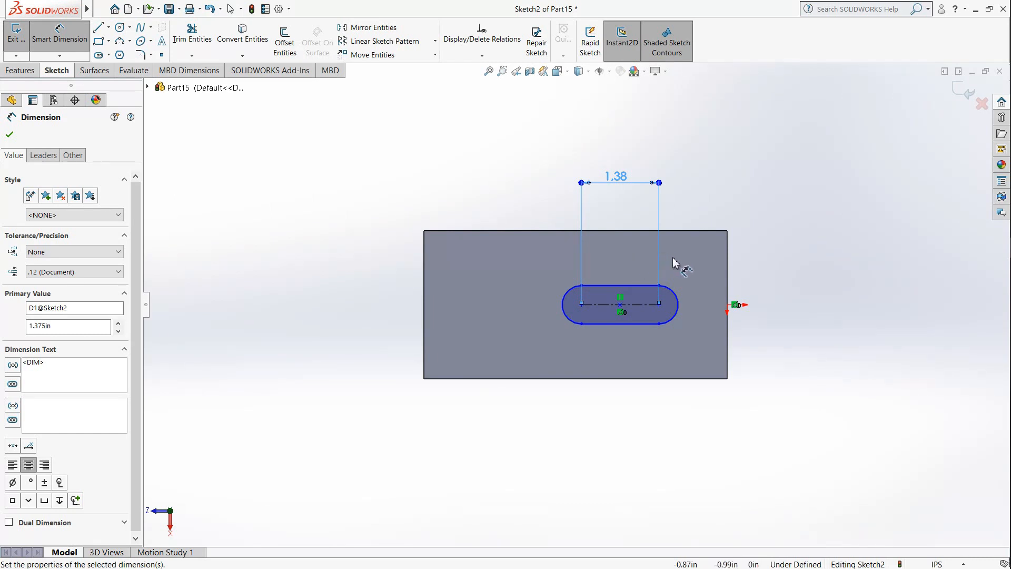
Step: Dimension the distance from the block's edge at the origin to the slot's nearer arc center as 1 in
drag(660, 301, 729, 277)
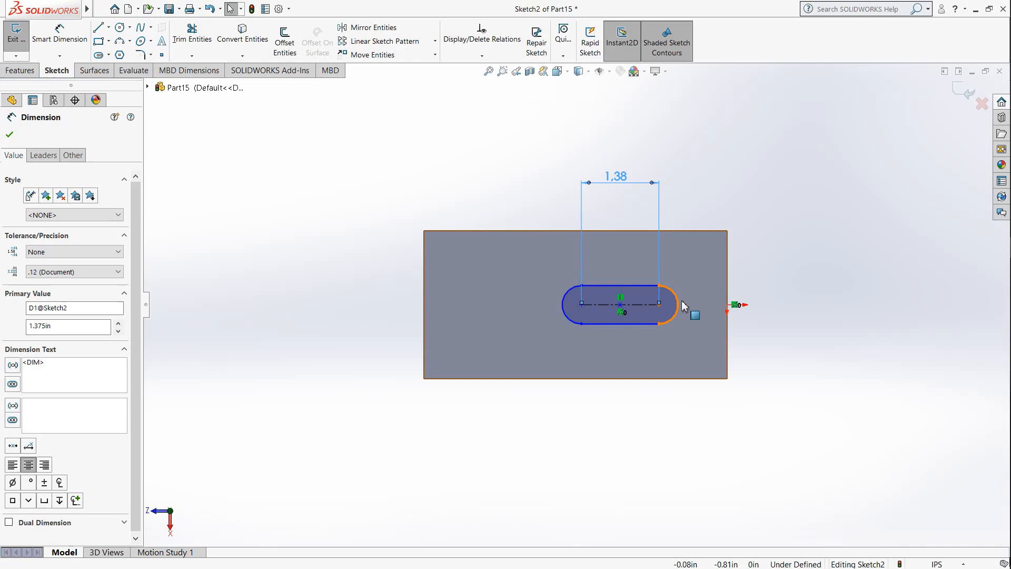
click(60, 33)
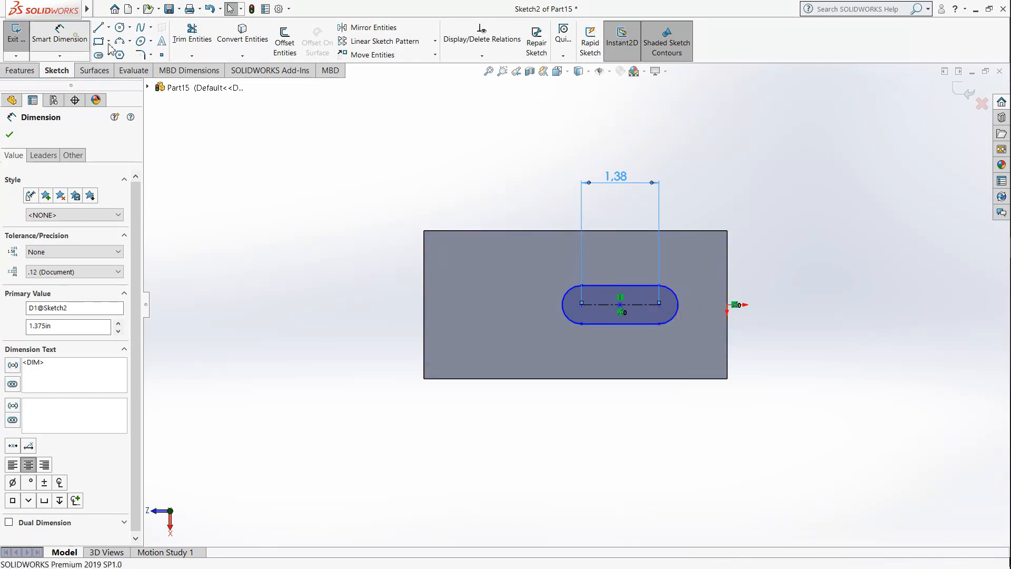
click(728, 283)
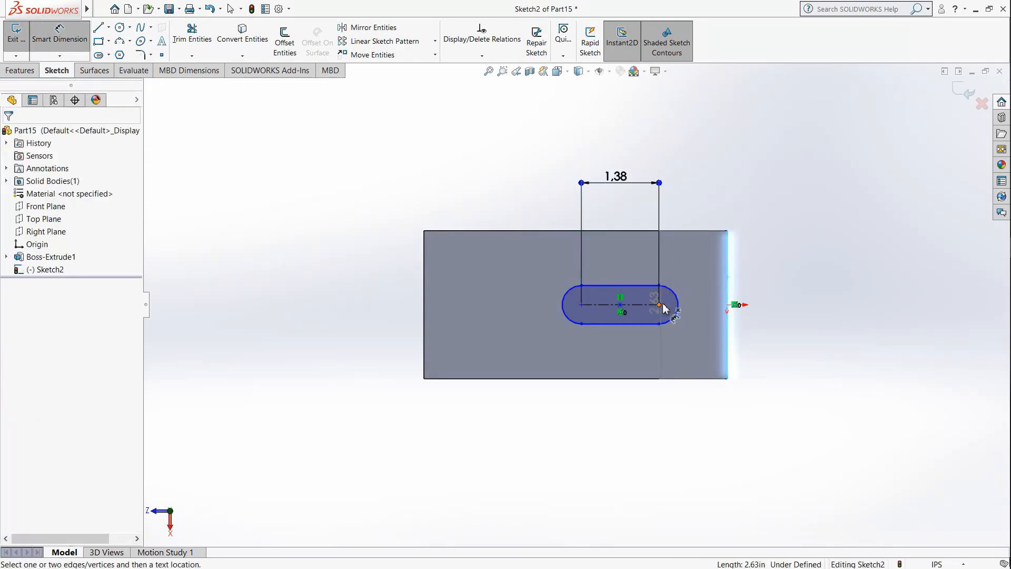
click(660, 305)
click(709, 204)
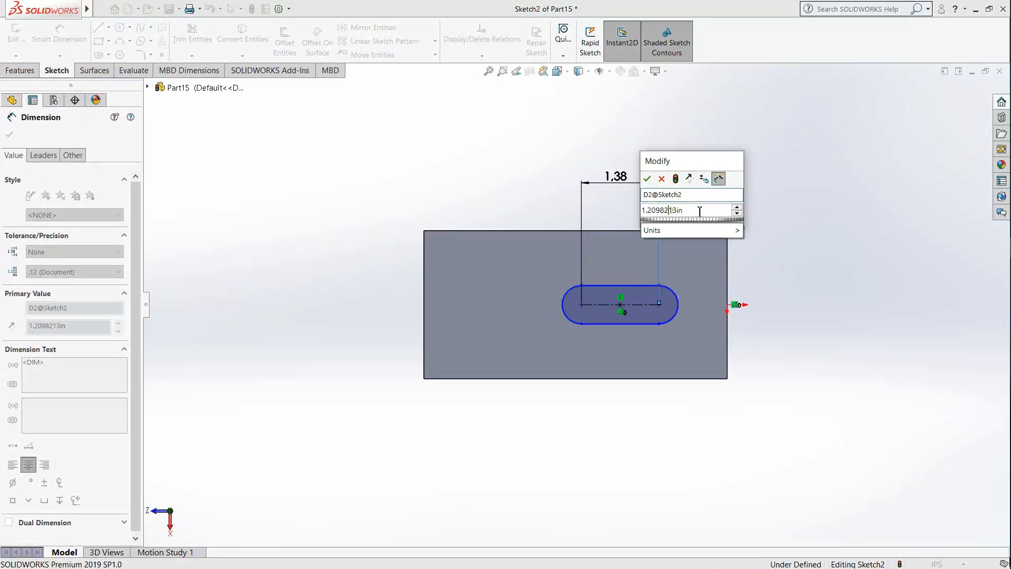
text(1)
key(Return)
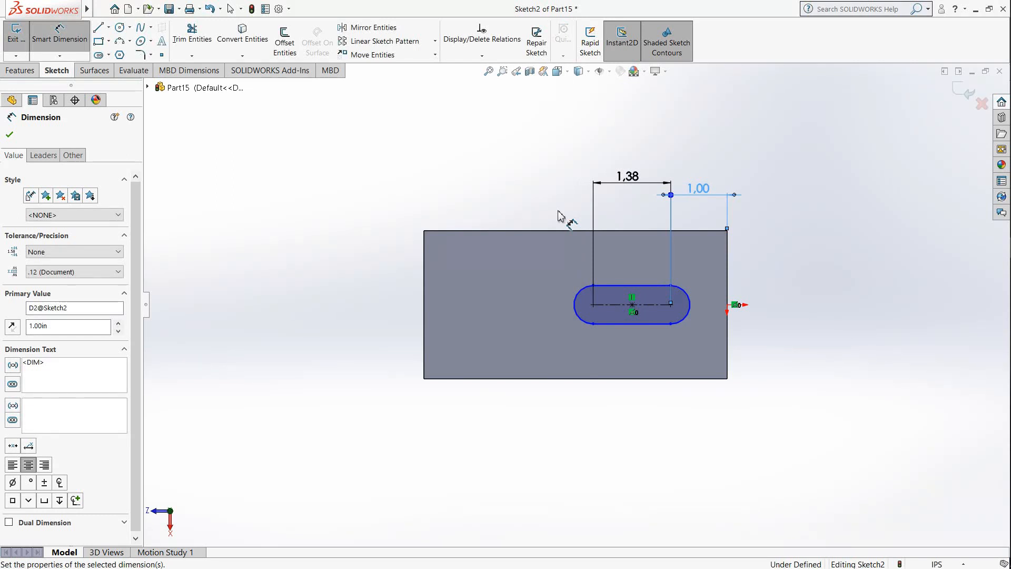
Step: Dimension the slot's end arc with a radius of 0.5 in
click(574, 301)
click(534, 319)
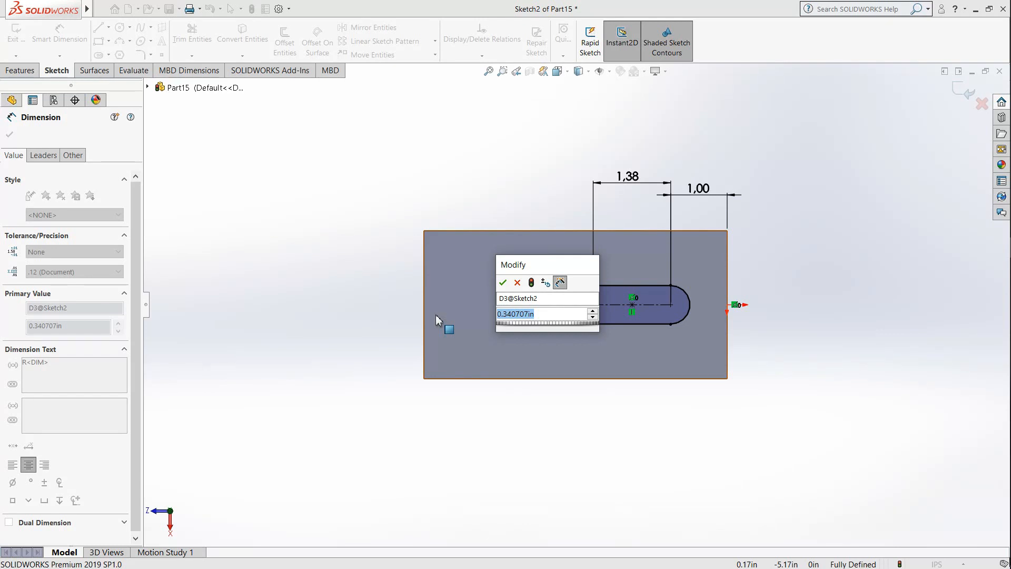
text(0)
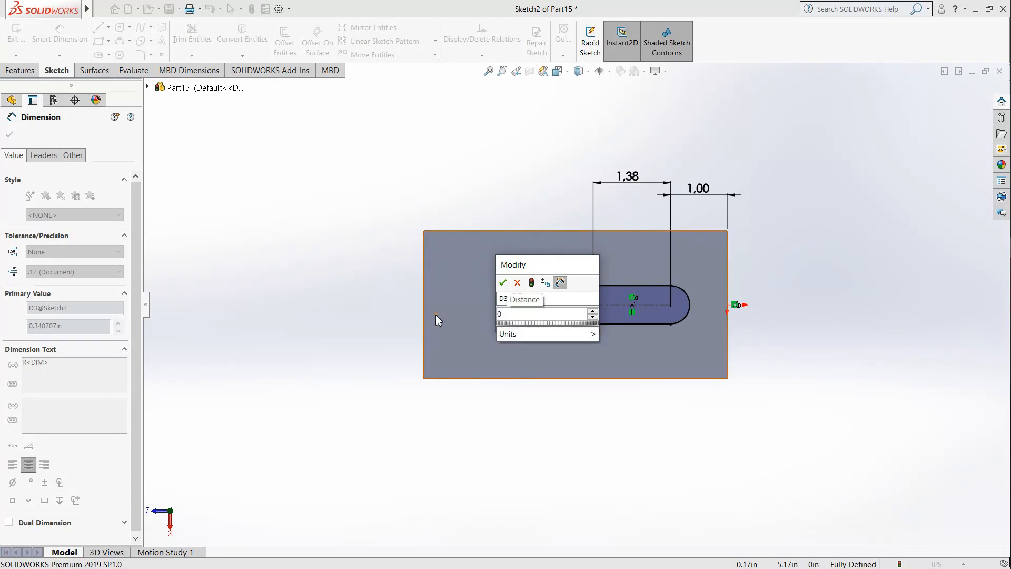
text(.5)
key(Return)
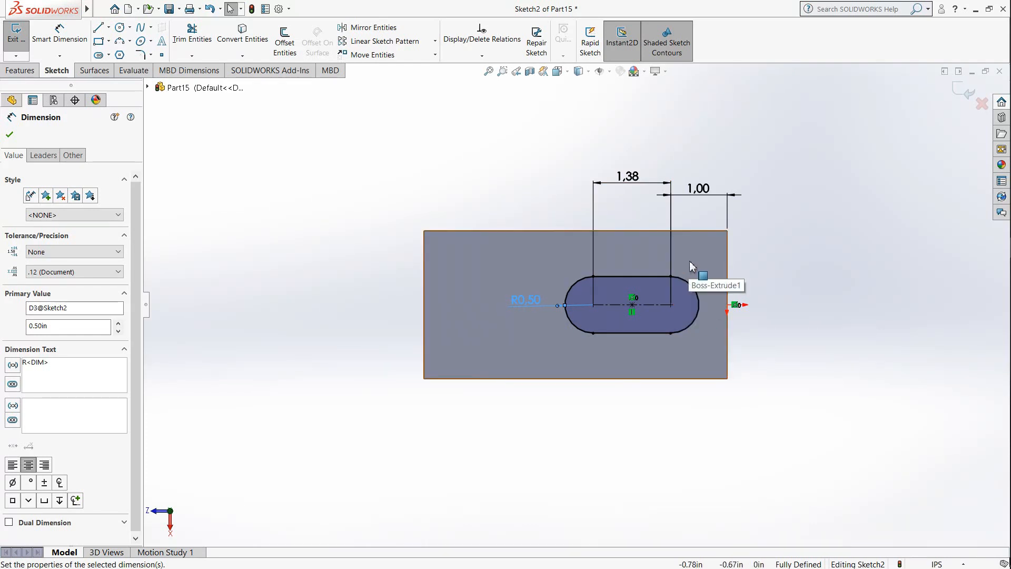
Step: Cut-extrude the slot sketch down through the dovetail block with a blind depth of 2.005 in
click(20, 70)
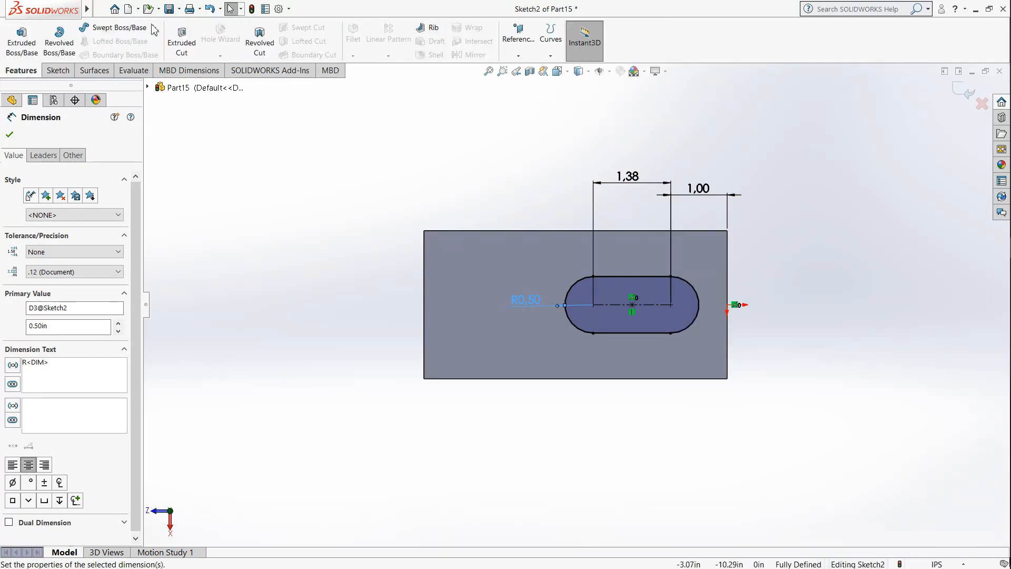
click(184, 45)
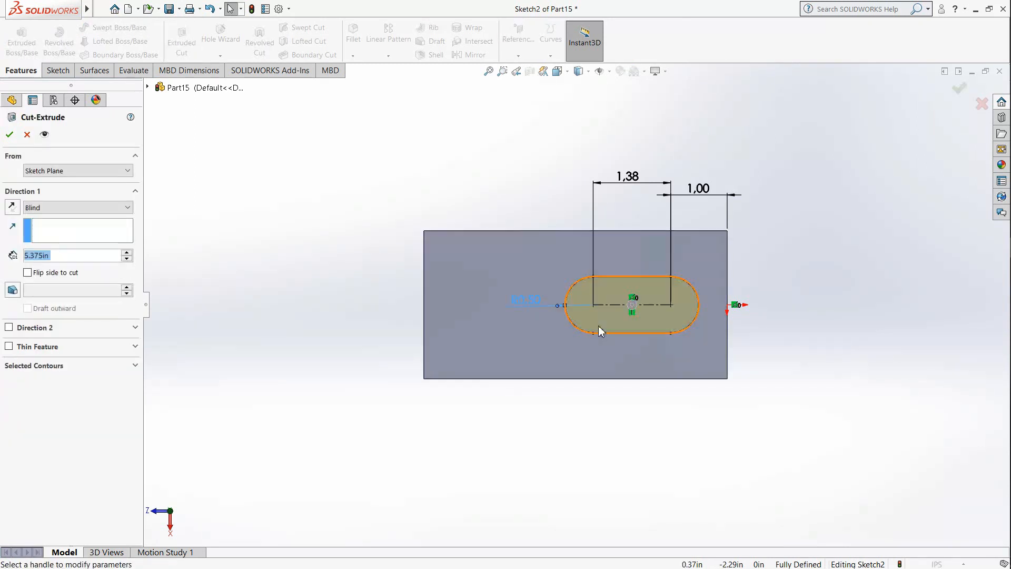
mouse_move(596, 293)
middle_down()
mouse_move(570, 118)
mouse_move(655, 280)
middle_up()
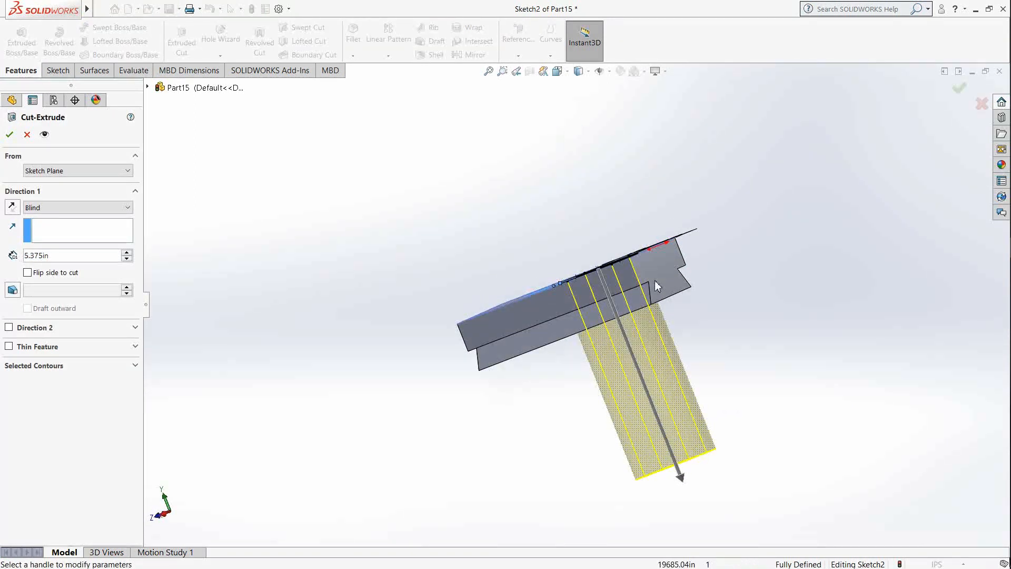
drag(695, 488, 636, 352)
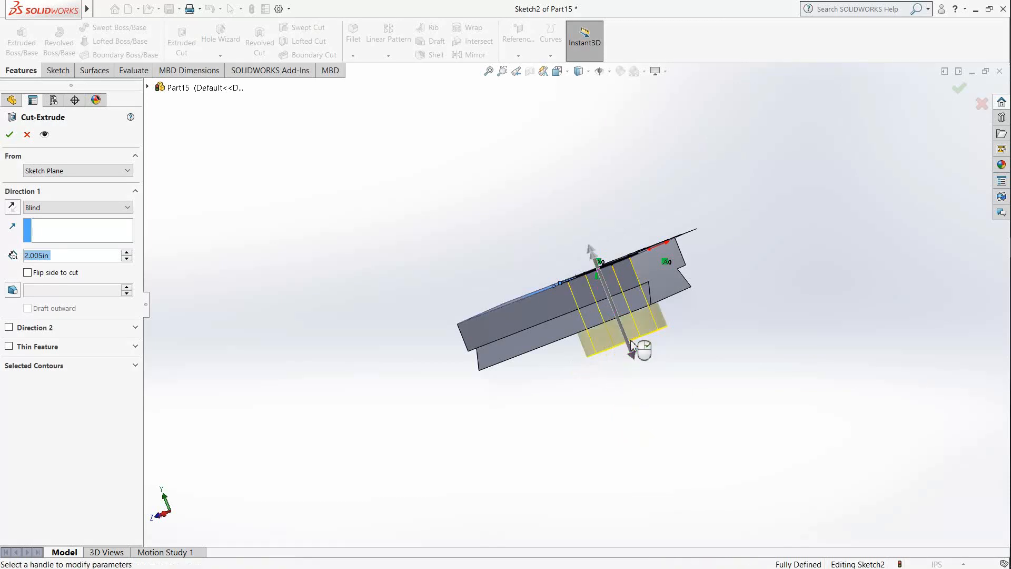
middle_drag(653, 296, 614, 343)
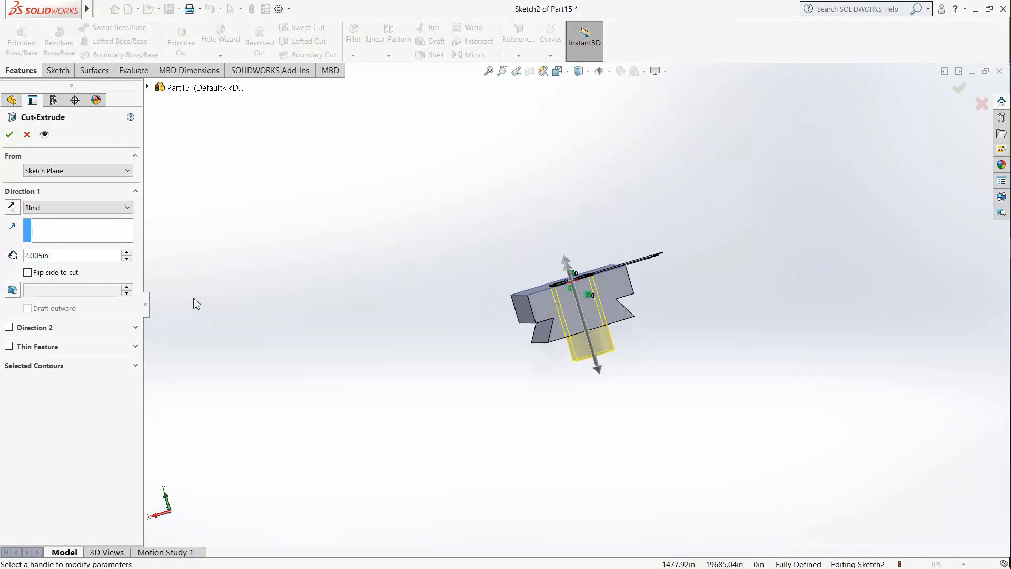
click(9, 136)
Step: Start a sketch on the long side face of the block's upper section and view that face straight on
middle_drag(599, 289, 654, 381)
click(686, 285)
scroll(608, 280, up, 2)
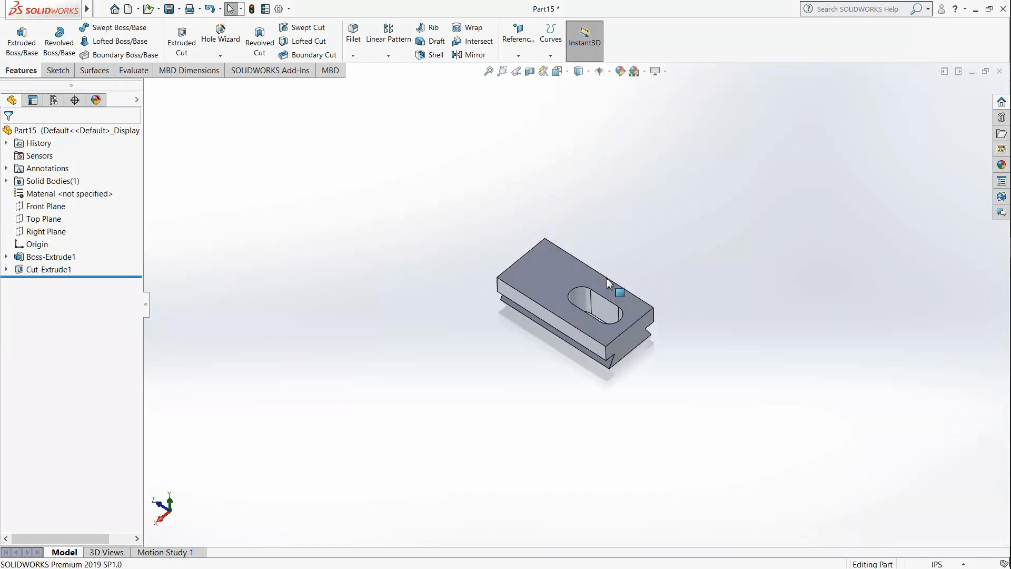
scroll(612, 299, down, 4)
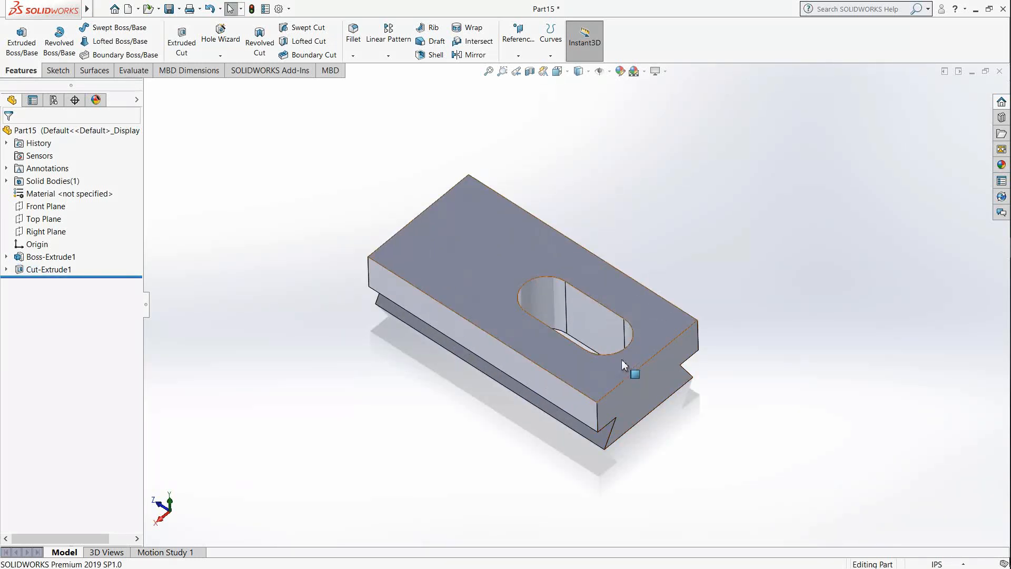
middle_drag(617, 355, 639, 343)
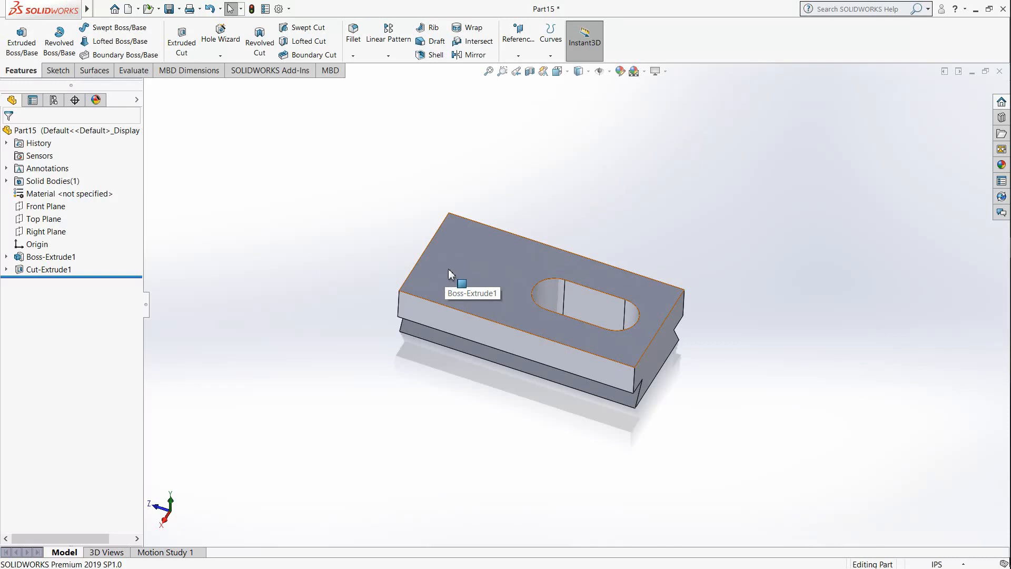
click(57, 70)
click(20, 38)
click(476, 343)
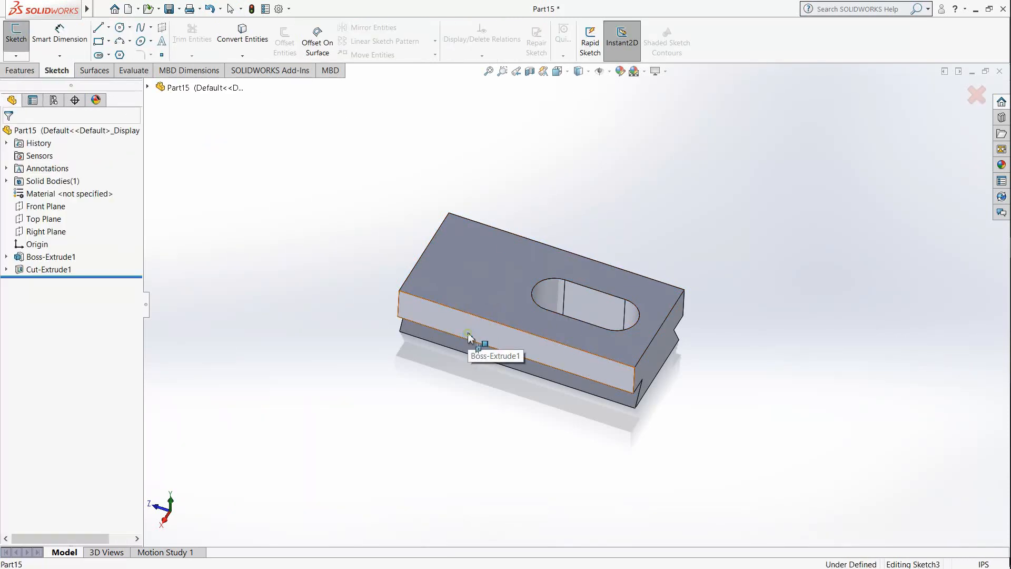
click(569, 74)
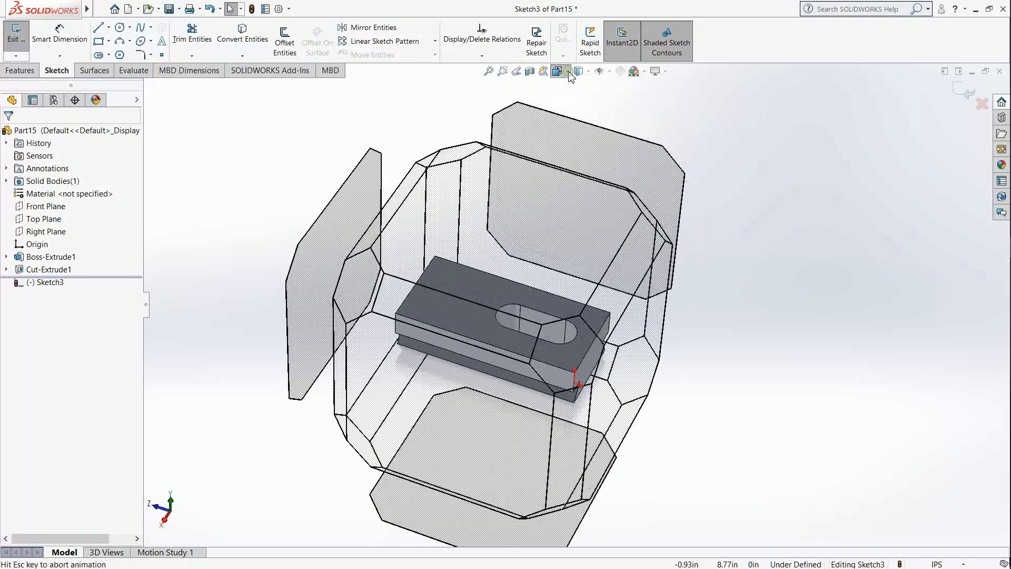
click(616, 128)
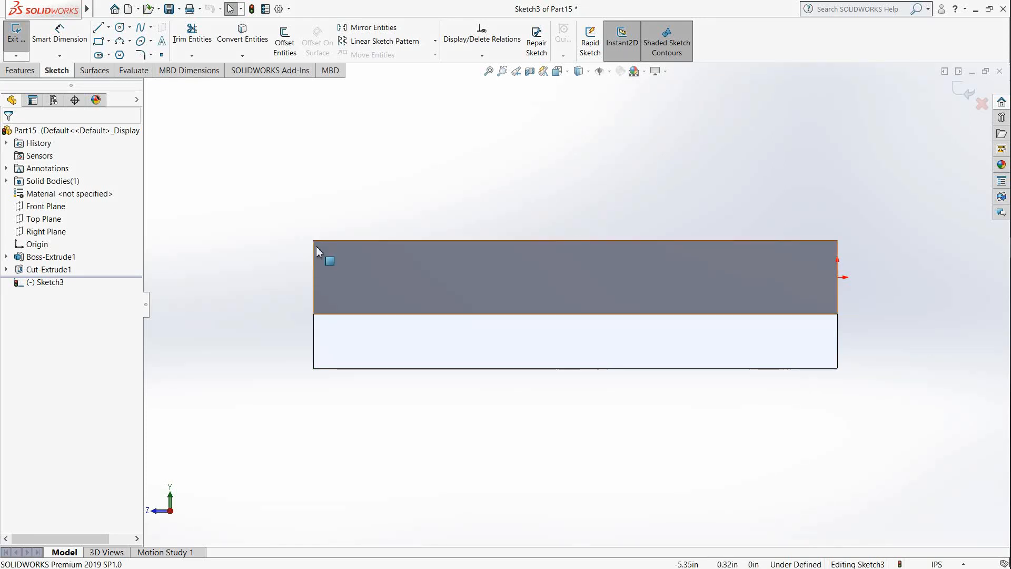
Step: Sketch two concentric circles above the block near its end away from the origin, with radii of about 0.32 in and 0.63 in
click(120, 27)
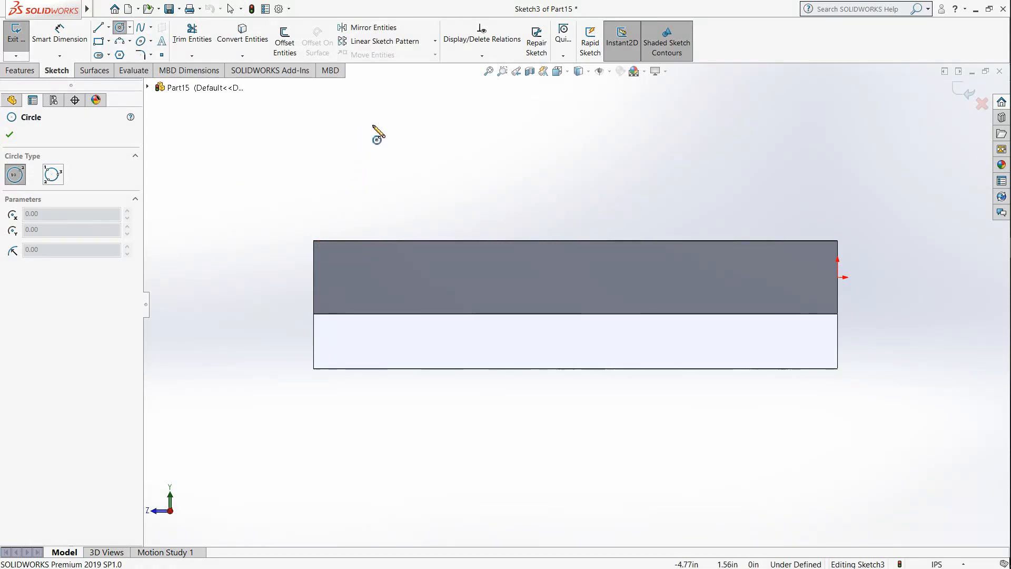
click(373, 115)
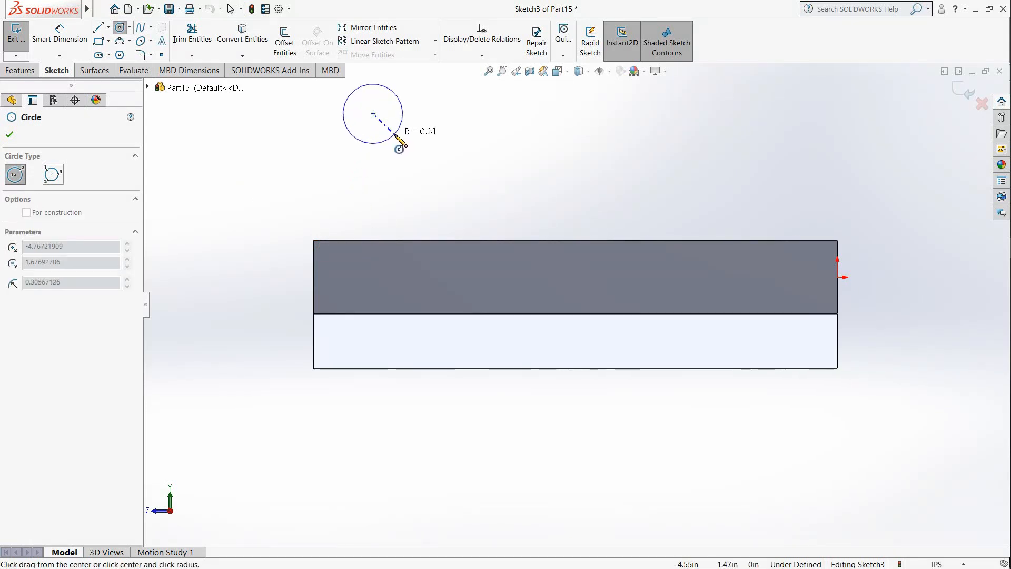
click(394, 135)
scroll(385, 161, up, 4)
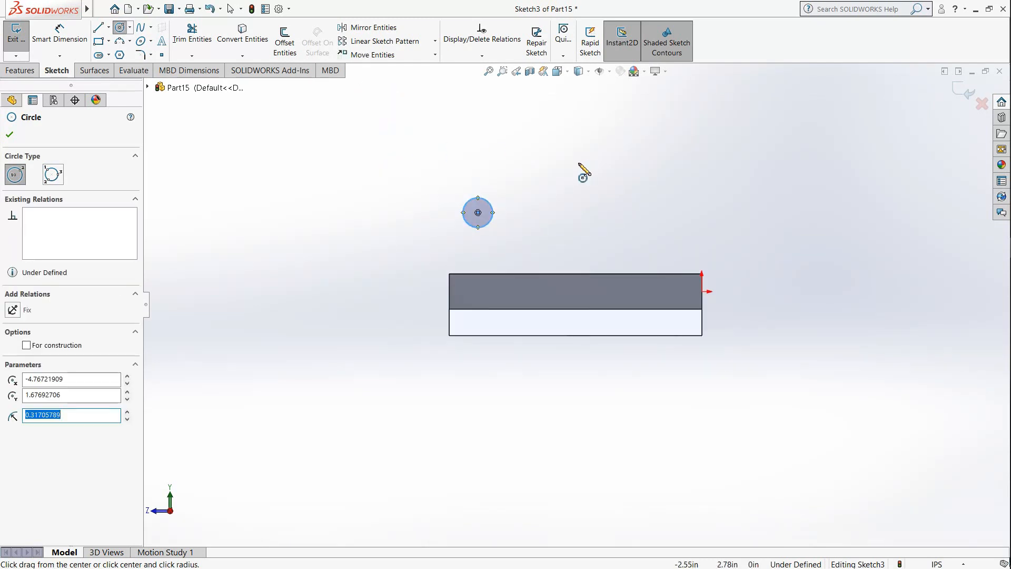
scroll(577, 168, down, 3)
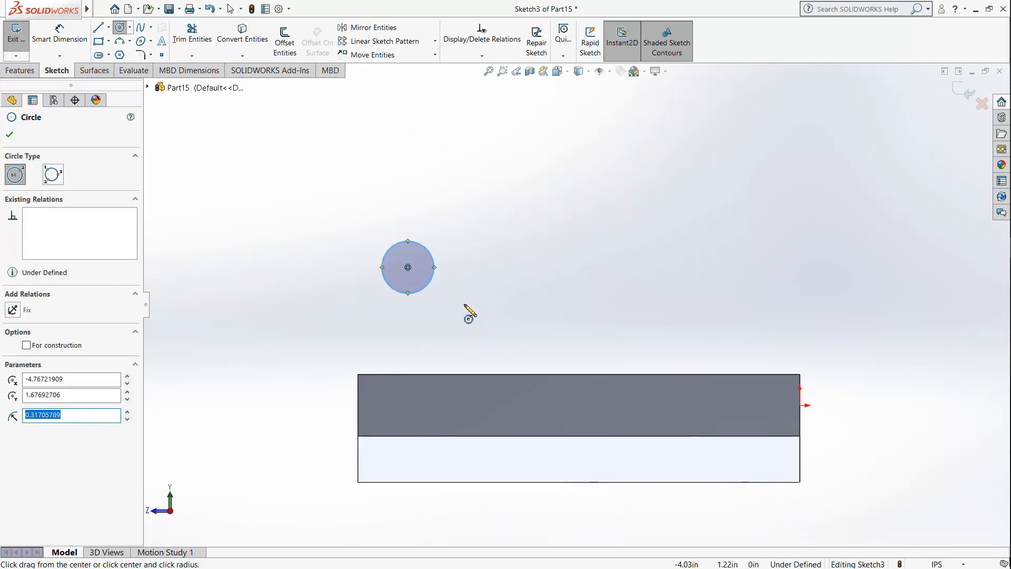
click(408, 268)
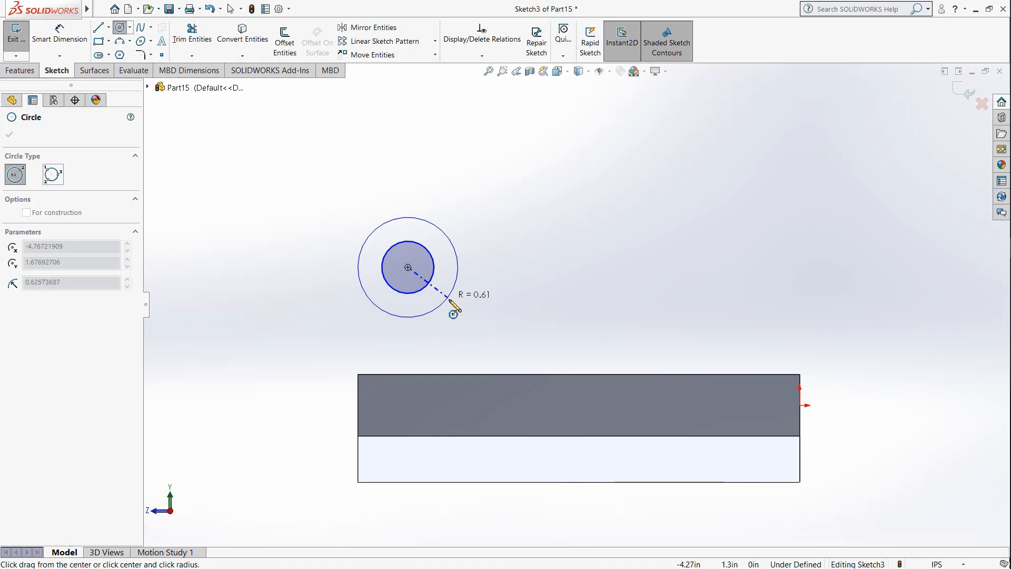
click(446, 302)
Step: Dimension the height of the circles' center above the block's bottom edge as 2.3125 in
click(51, 59)
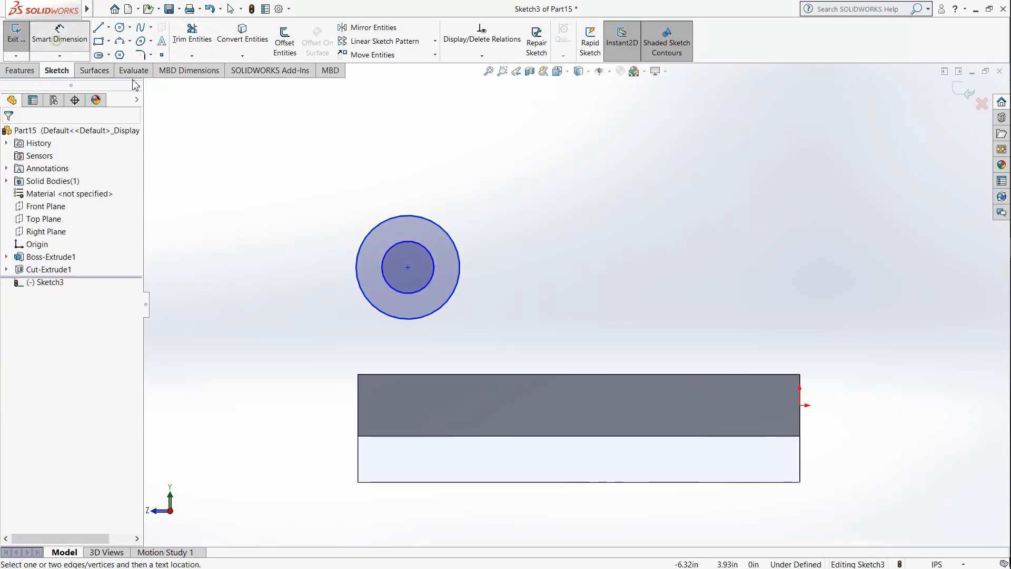
click(408, 267)
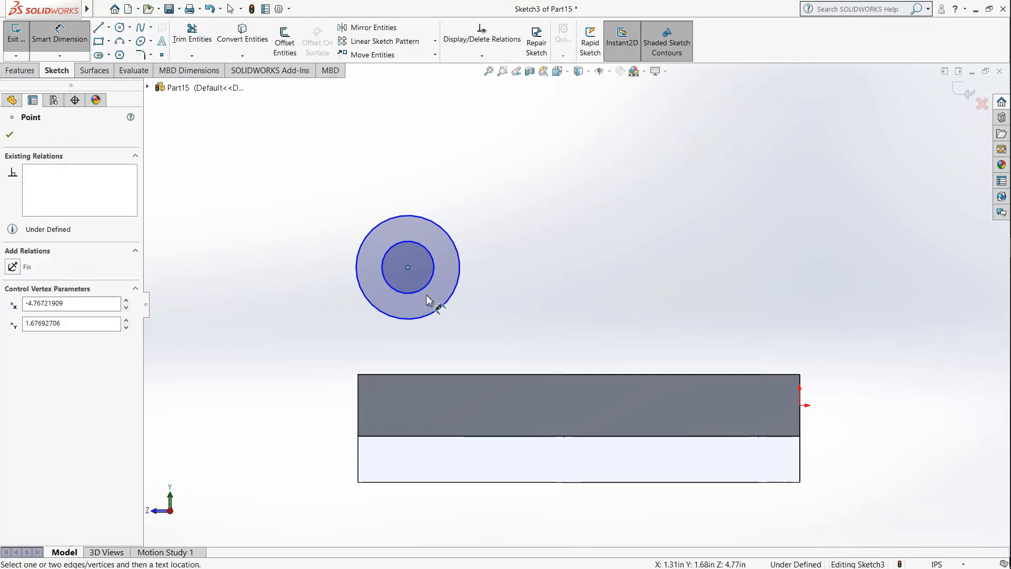
click(401, 482)
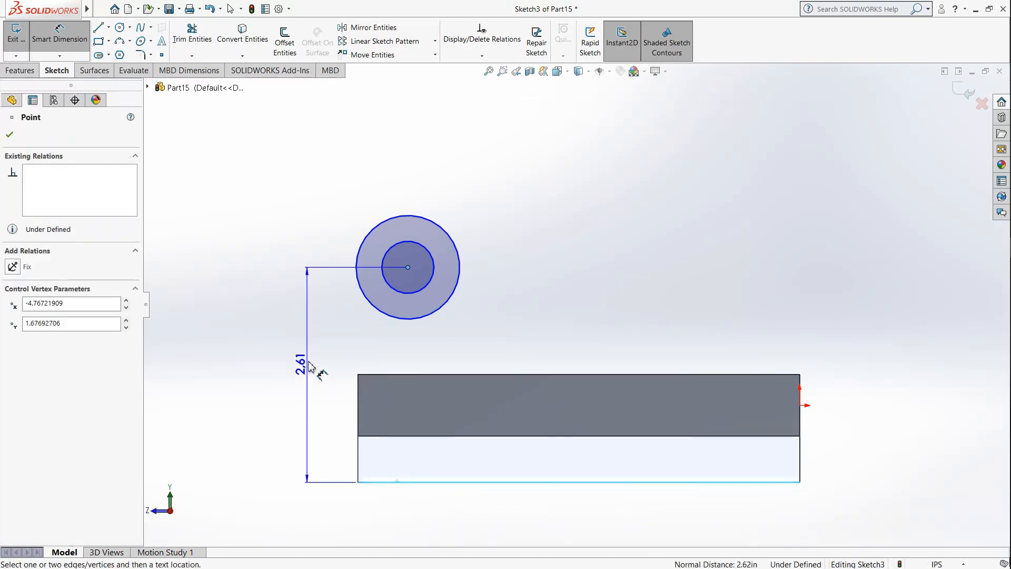
click(304, 373)
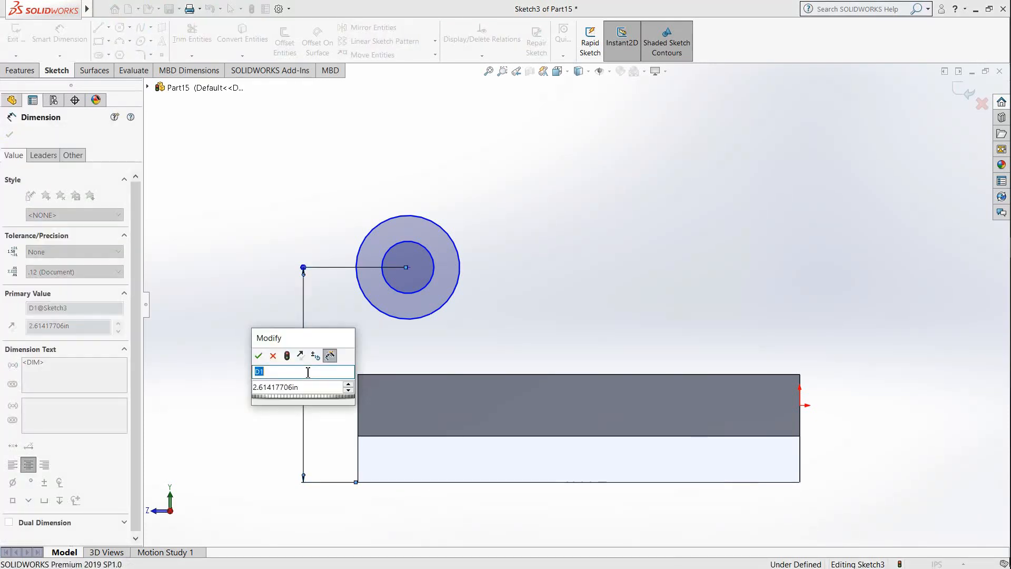
drag(301, 391, 237, 393)
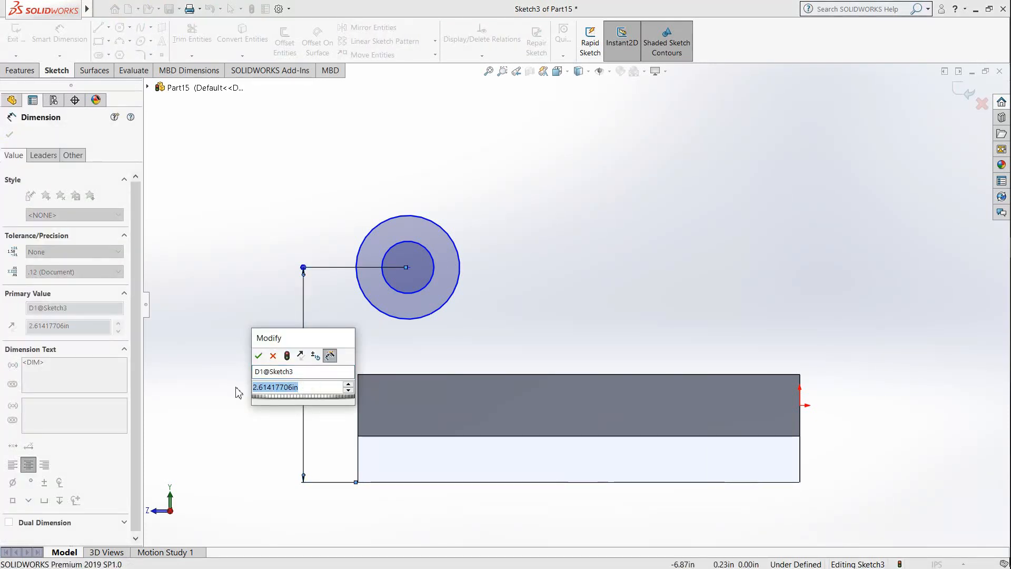
text(2.312)
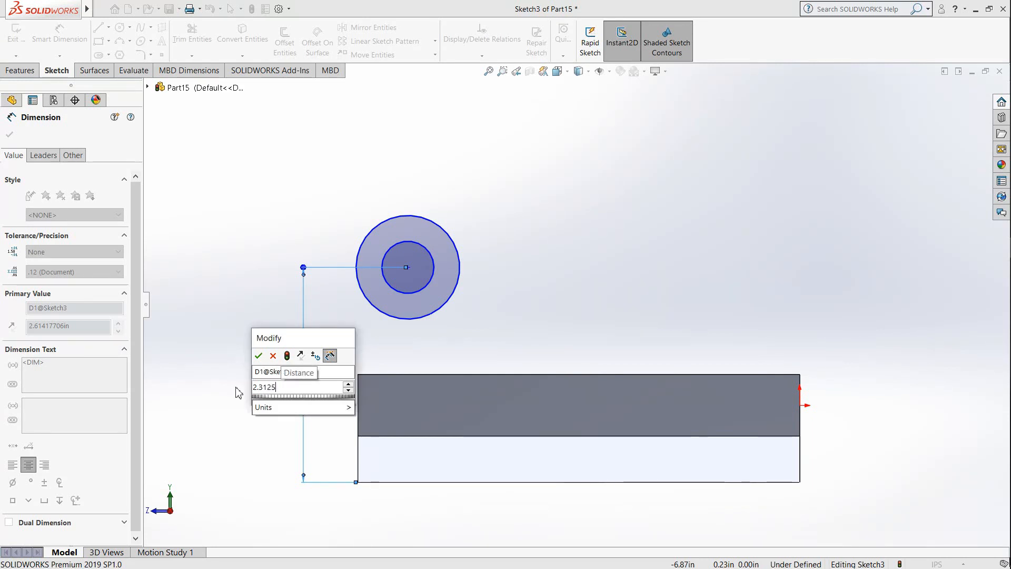
text(5)
key(Return)
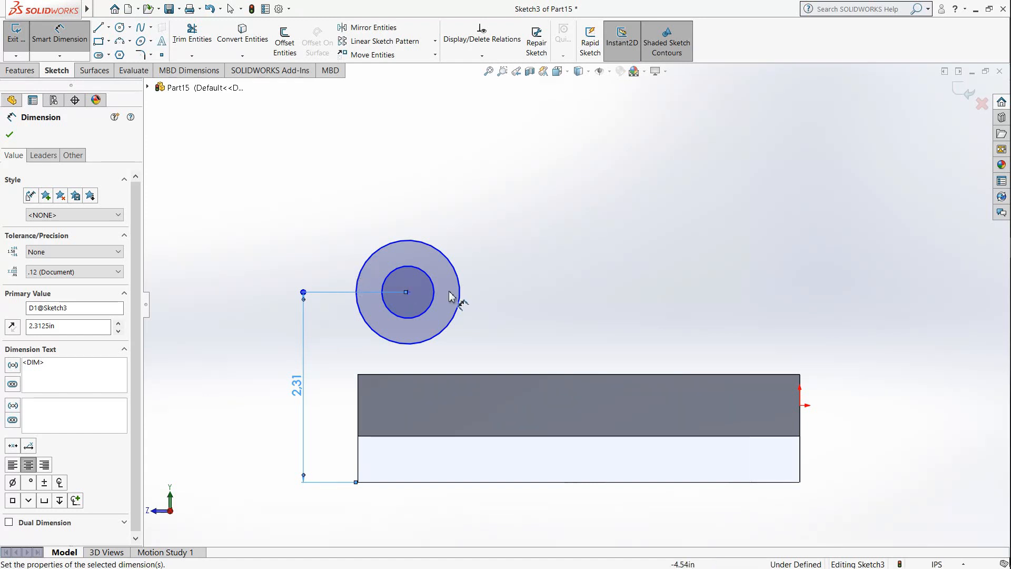
Step: Dimension the inner circle with a diameter of 1 in
click(433, 287)
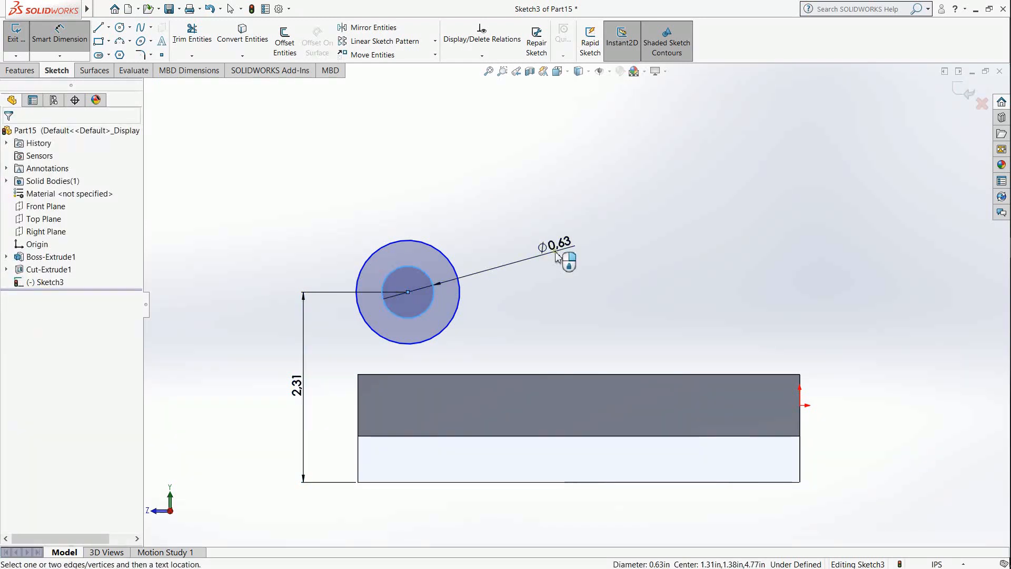
click(557, 257)
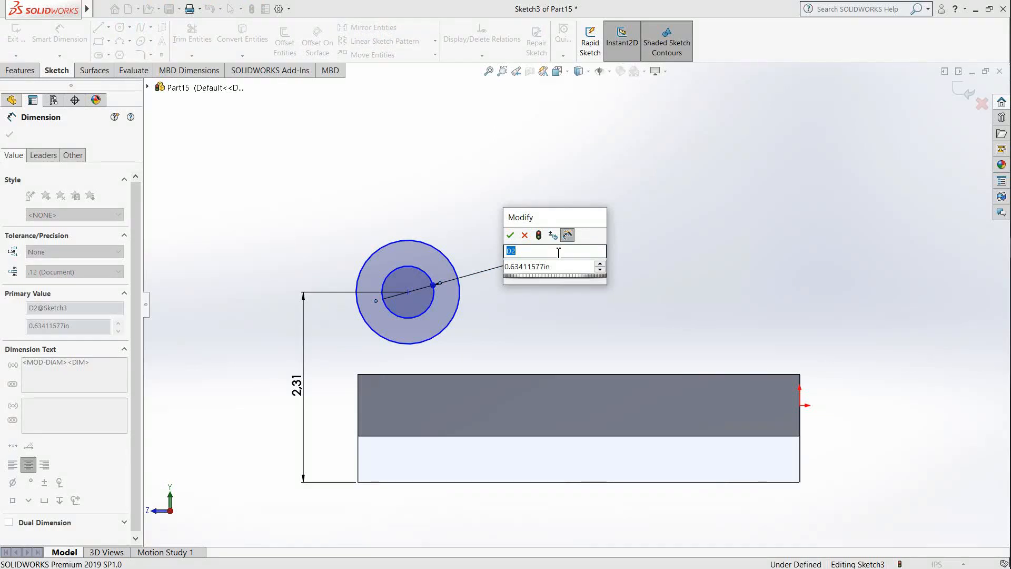
click(563, 266)
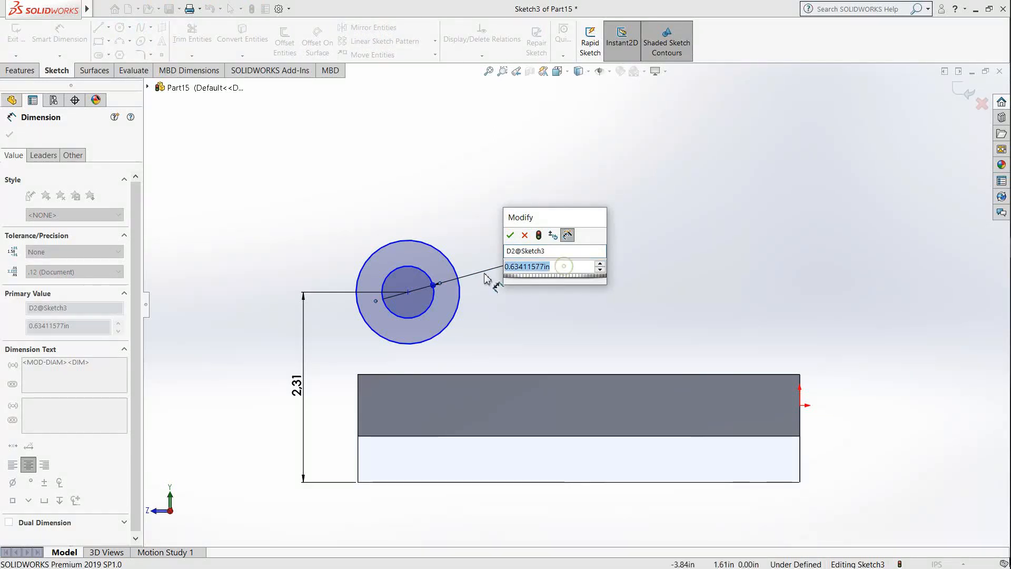
text(1)
key(Return)
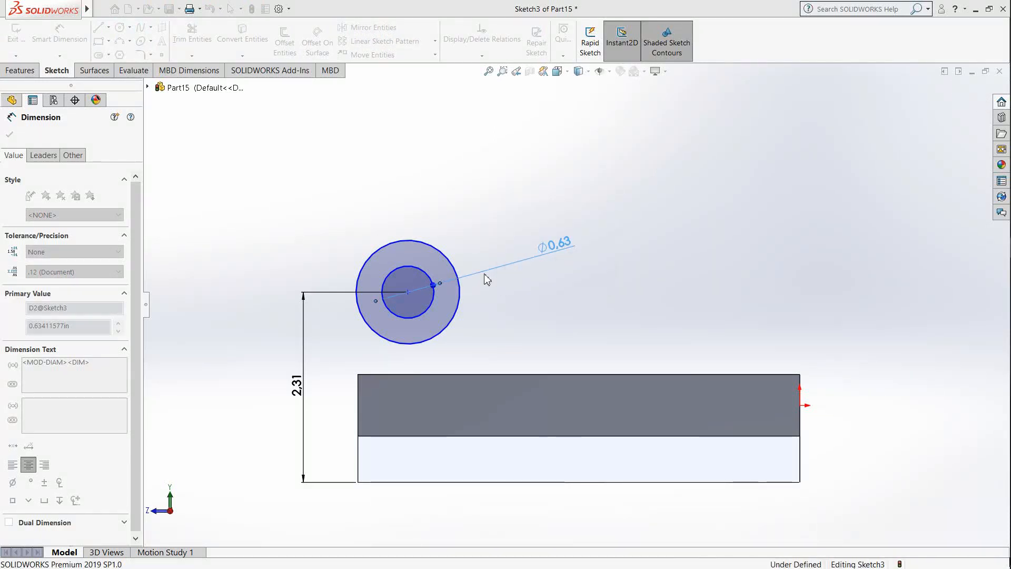
Step: Dimension the outer circle with a diameter of 2 in
click(459, 296)
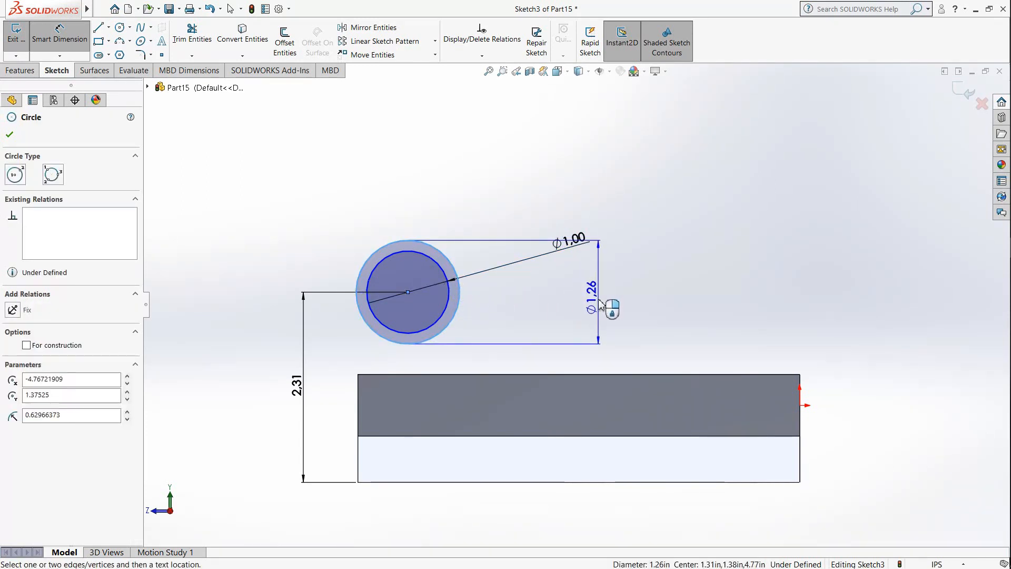
click(600, 305)
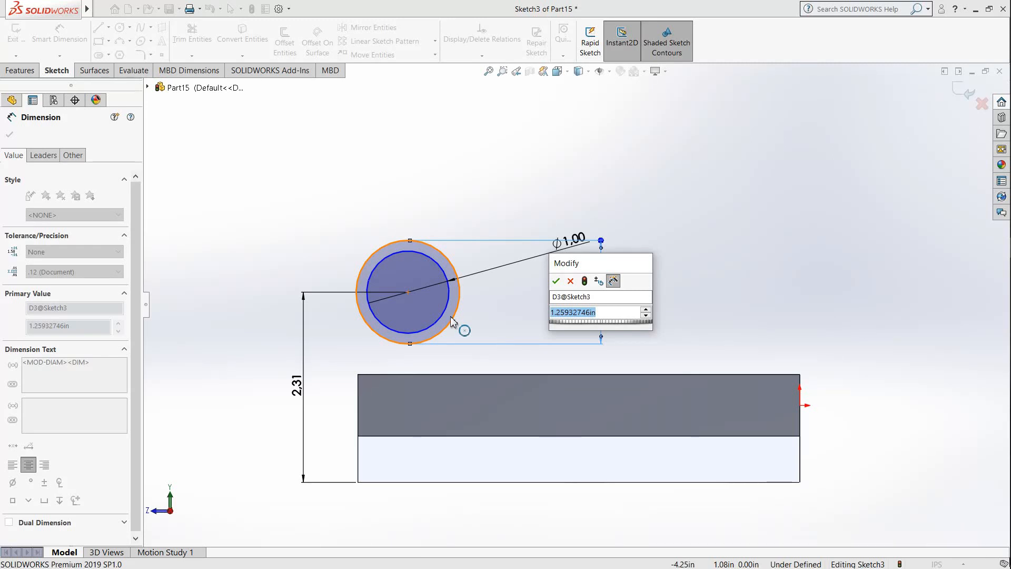
text(2)
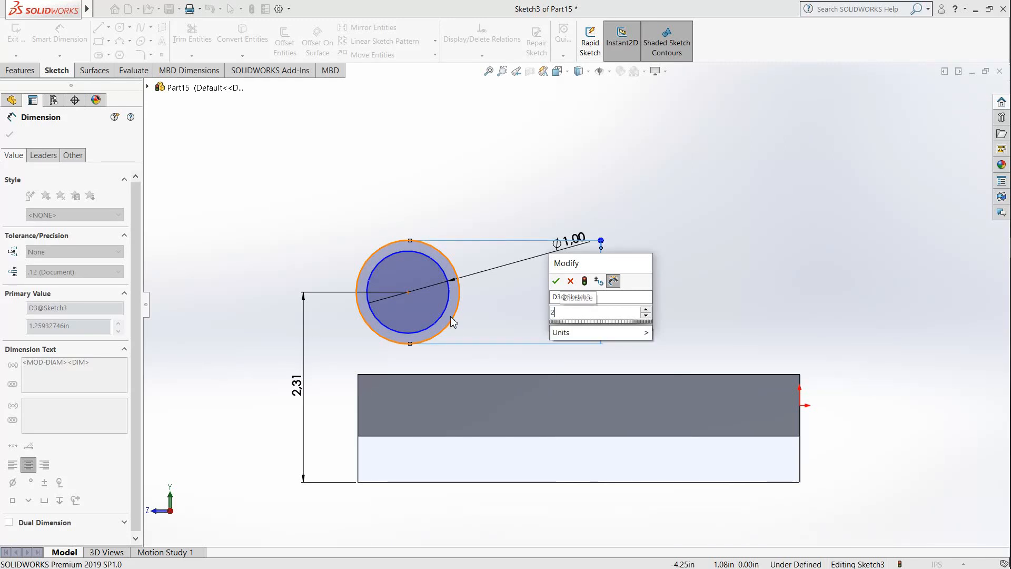
key(Return)
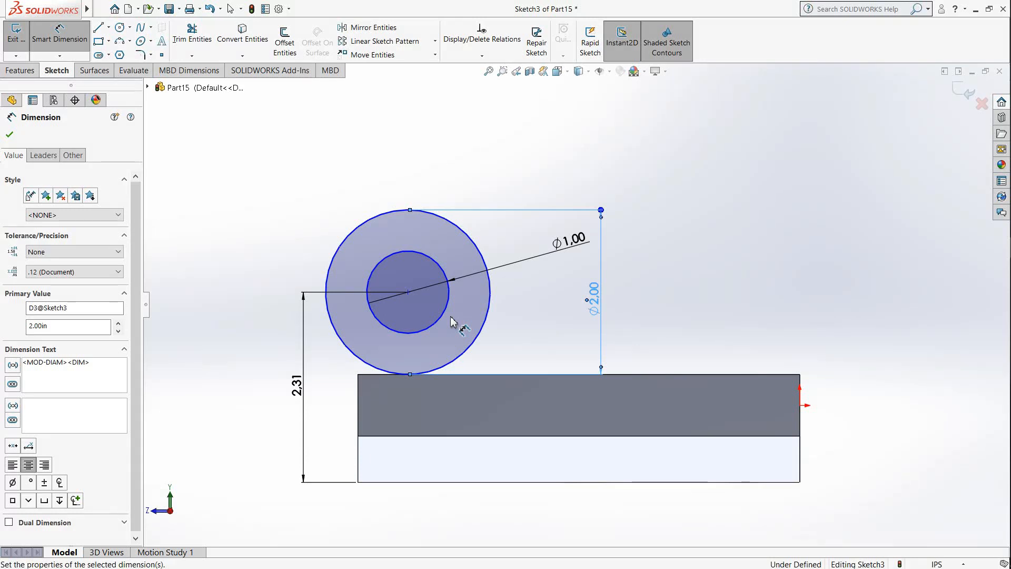
Step: Dimension the horizontal distance from the circles' center to the block's end edge at the origin as 4.375 in
click(408, 293)
click(801, 427)
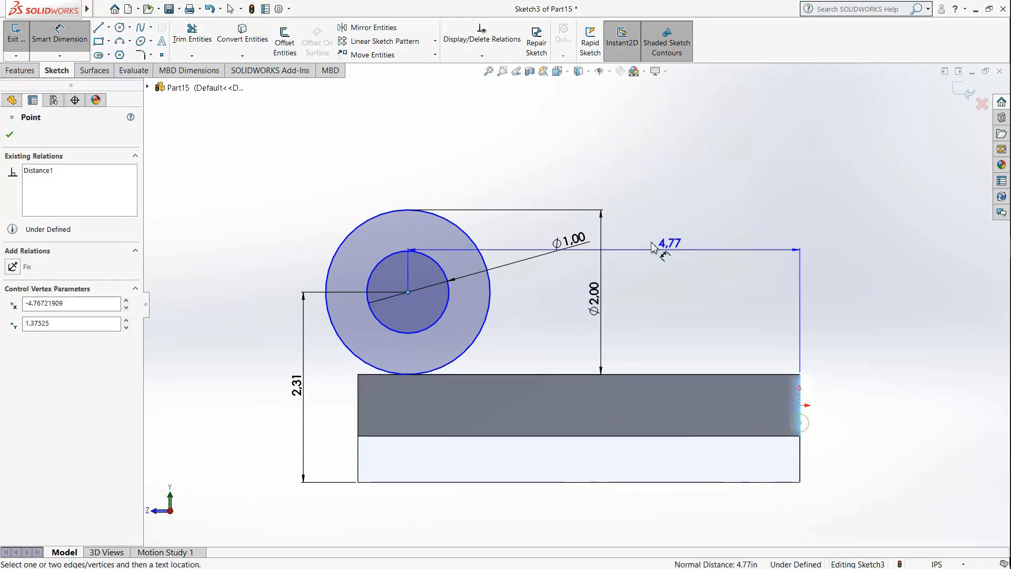
click(596, 153)
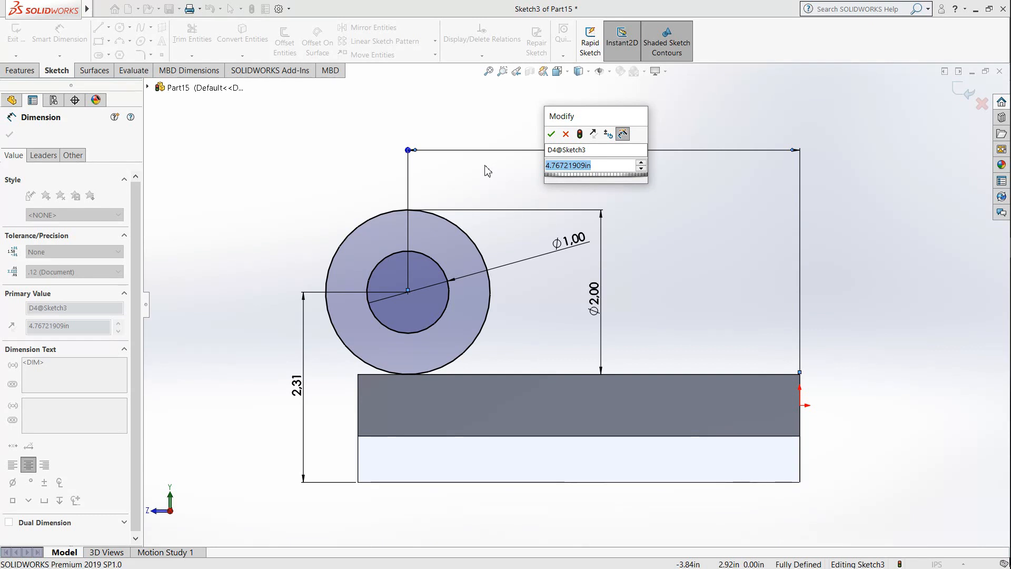
text(4.375)
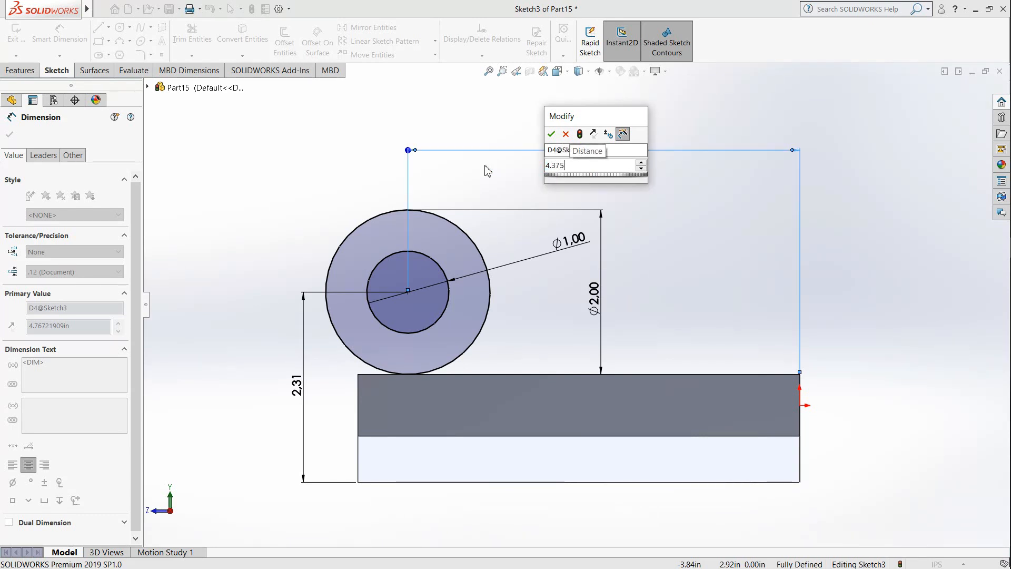
key(Return)
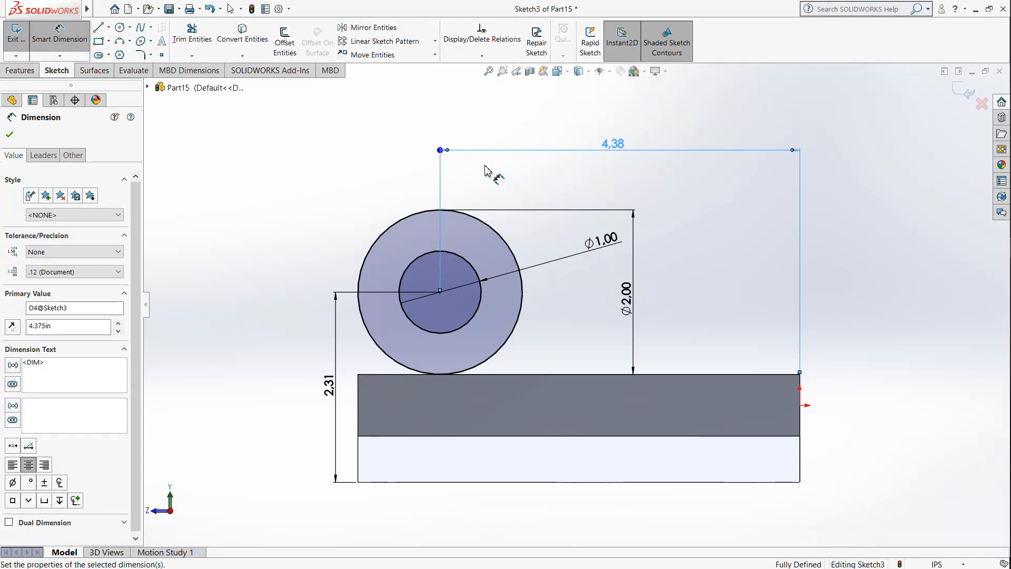
Step: Draw lines joining the outer circle's two side points down to and along the block's top edge, and trim away the circle's lower half
click(99, 28)
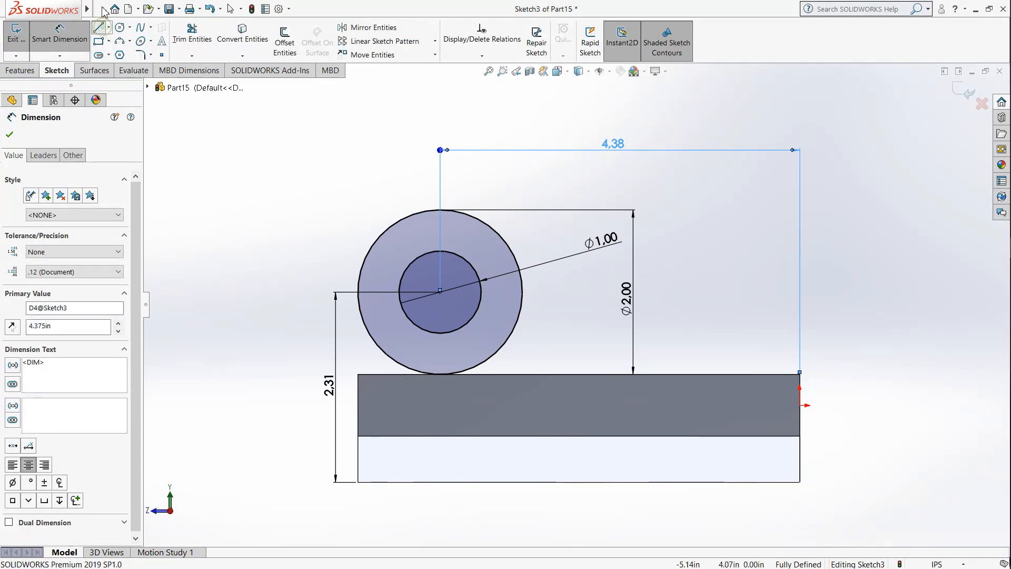
click(358, 292)
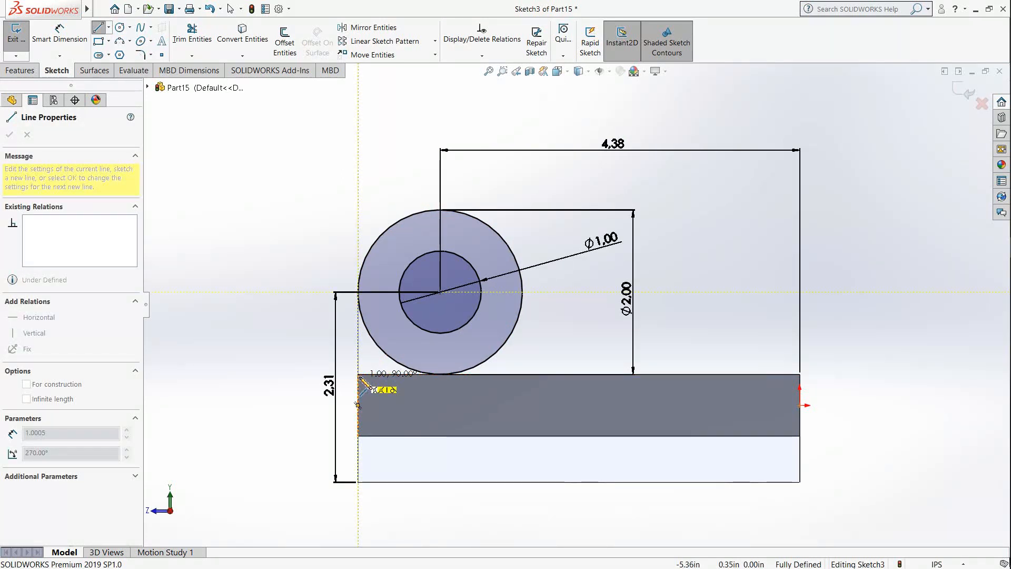
click(358, 374)
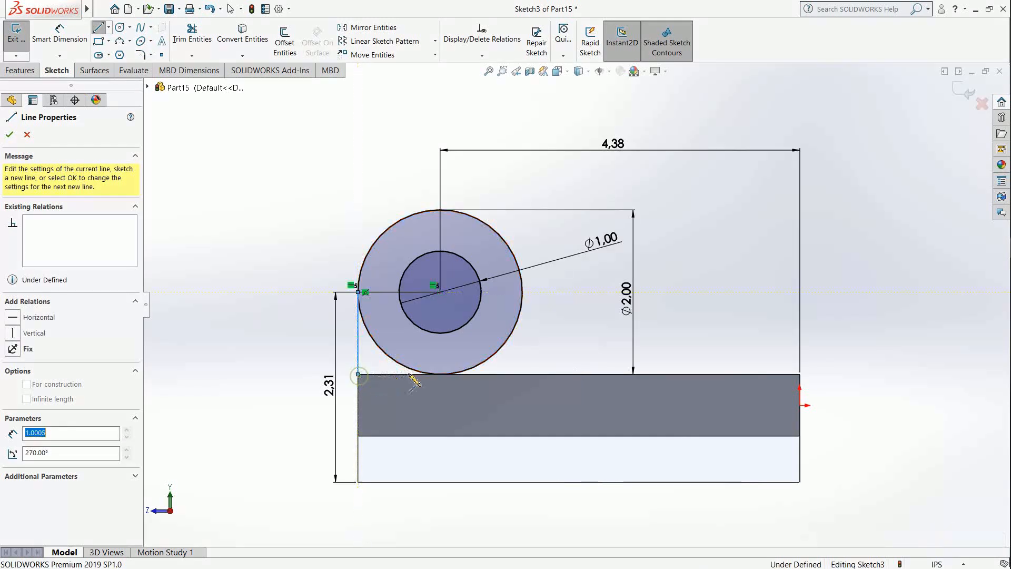
click(521, 374)
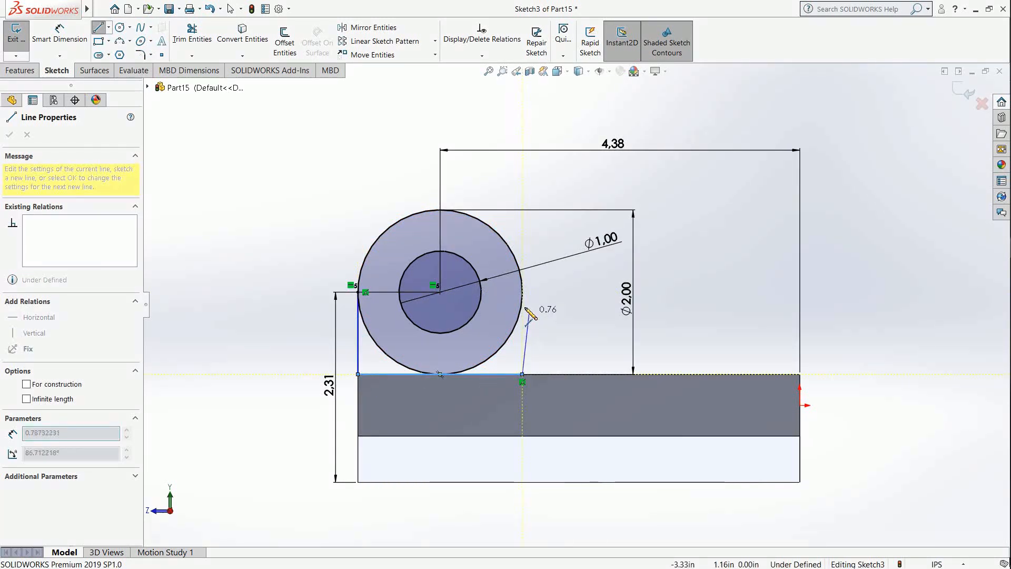
click(542, 310)
key(Escape)
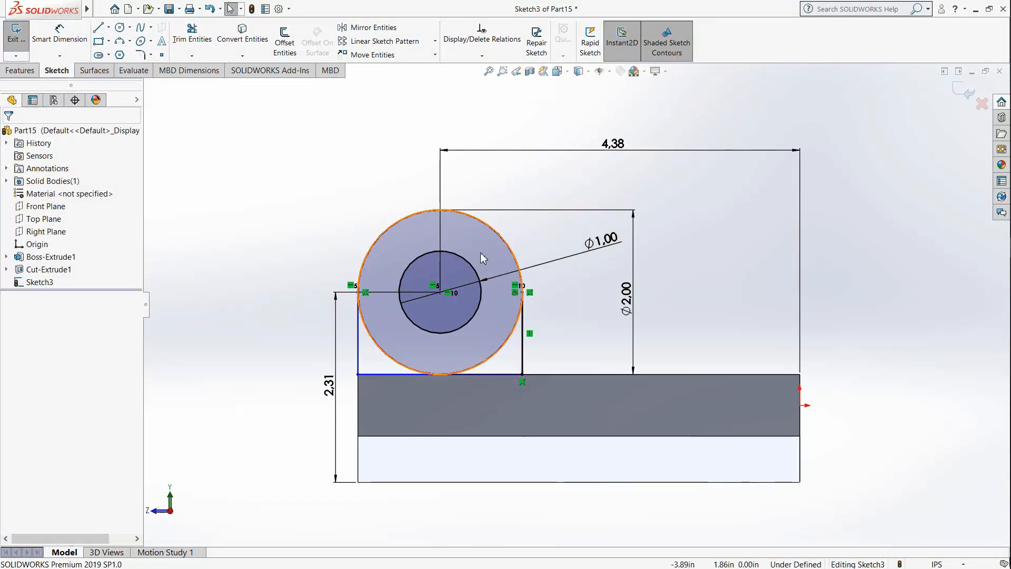
click(191, 35)
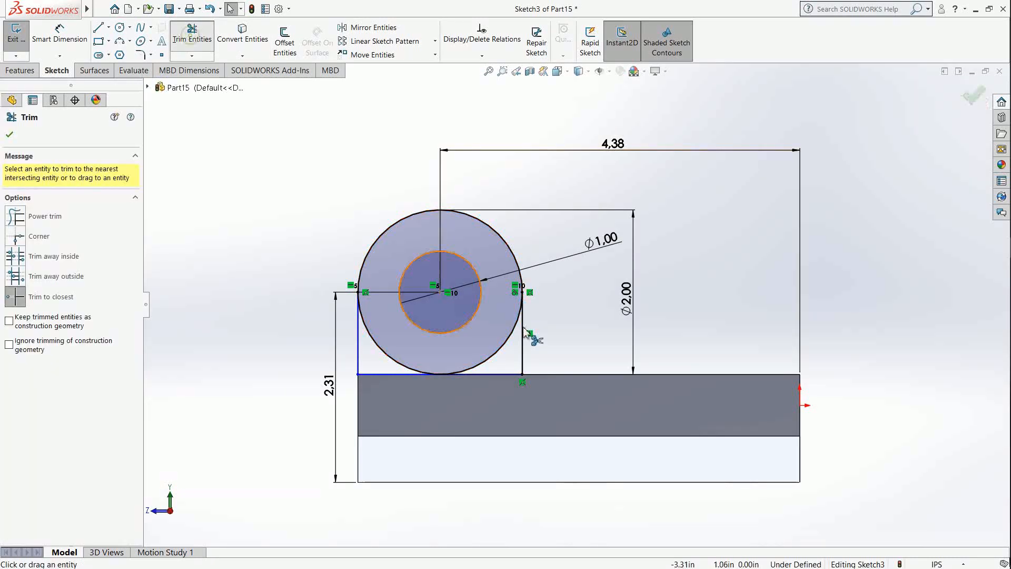
click(379, 352)
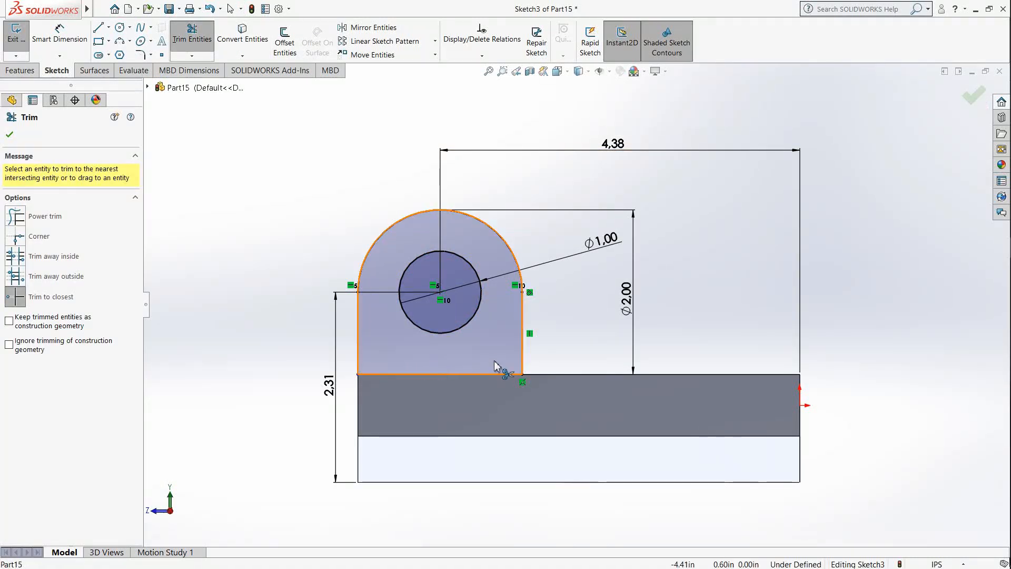
Step: Extrude the rounded lug profile with its hole 0.75 in inward over the slotted block, merged with it
key(f)
mouse_move(675, 301)
middle_down()
mouse_move(652, 323)
mouse_move(652, 374)
middle_up()
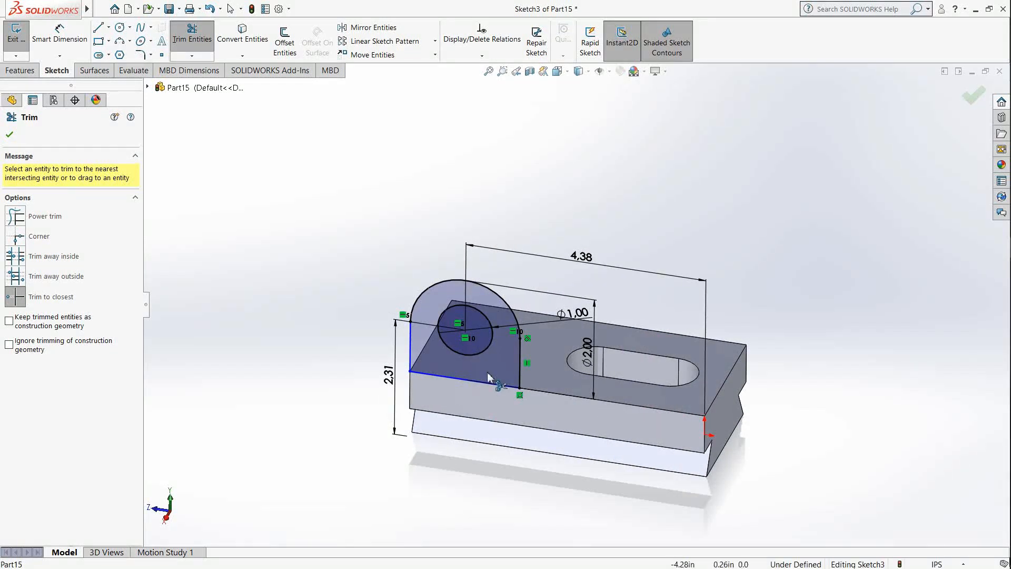
scroll(419, 281, down, 2)
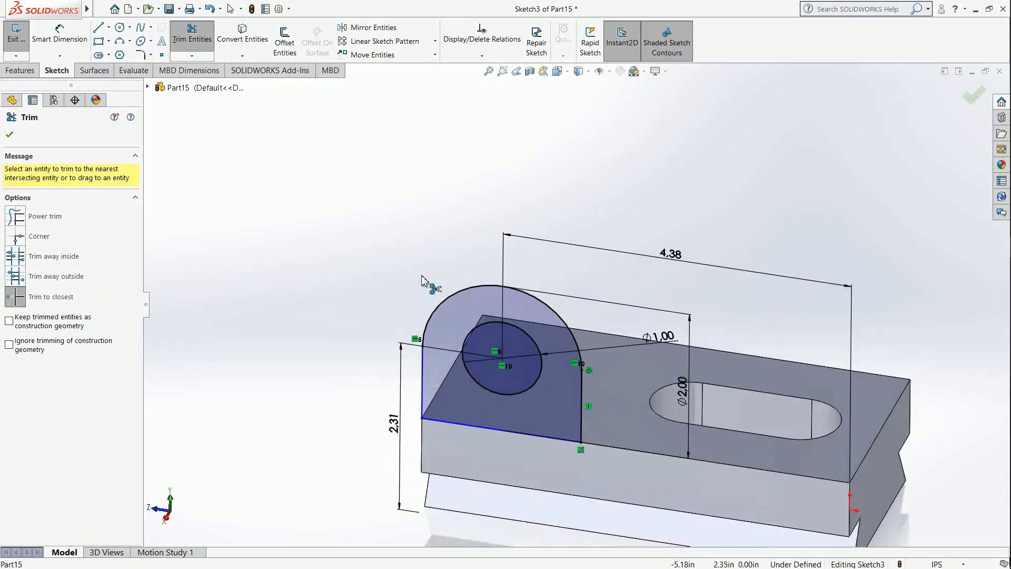
click(14, 71)
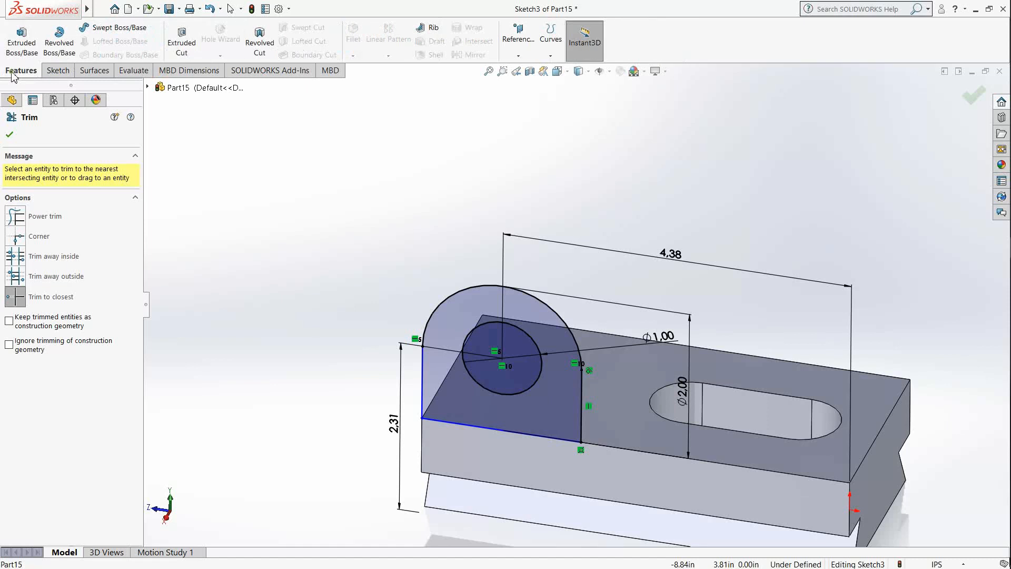
click(21, 40)
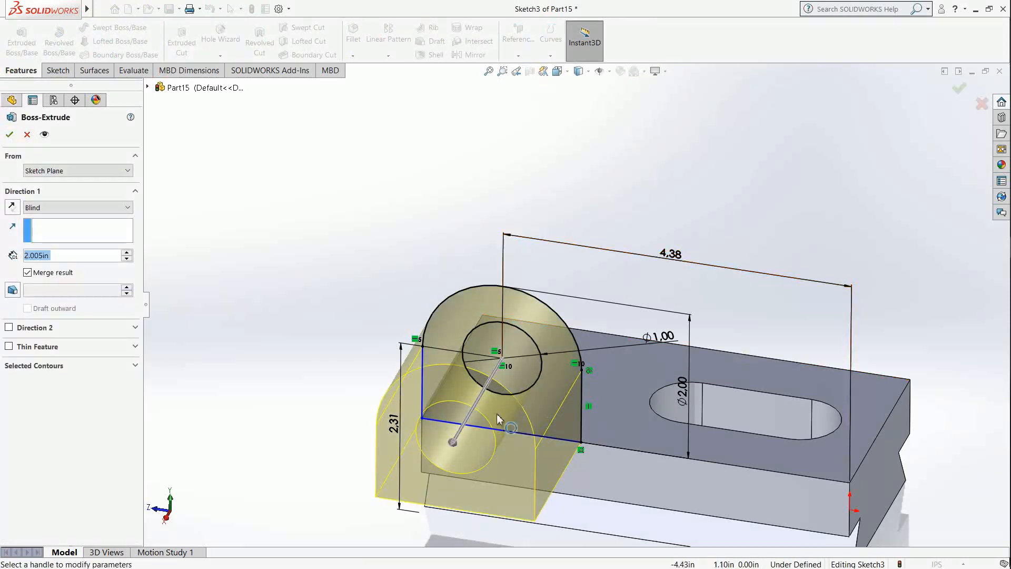
drag(453, 442, 511, 342)
middle_drag(716, 421, 668, 463)
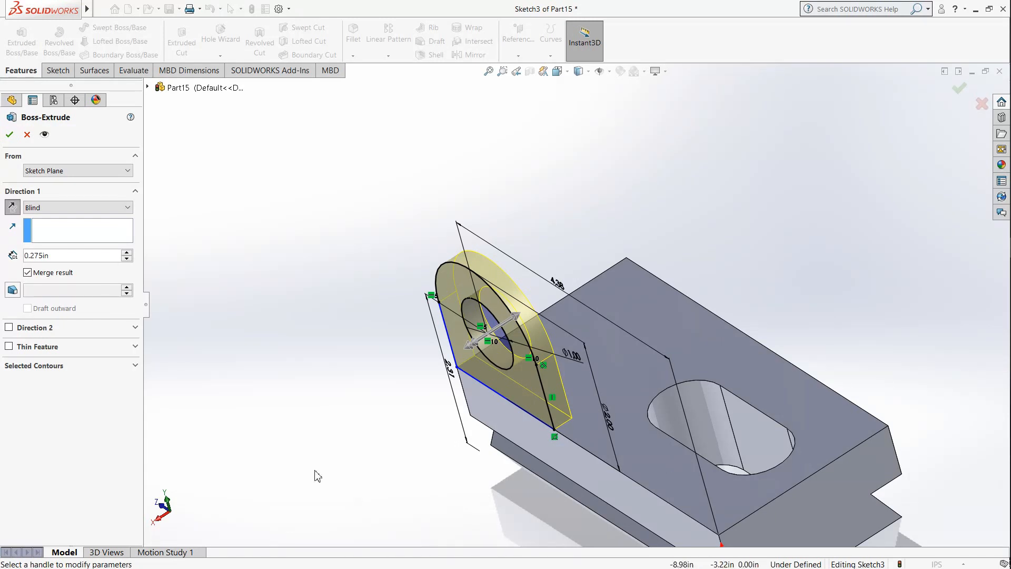
double_click(80, 256)
text(0.7)
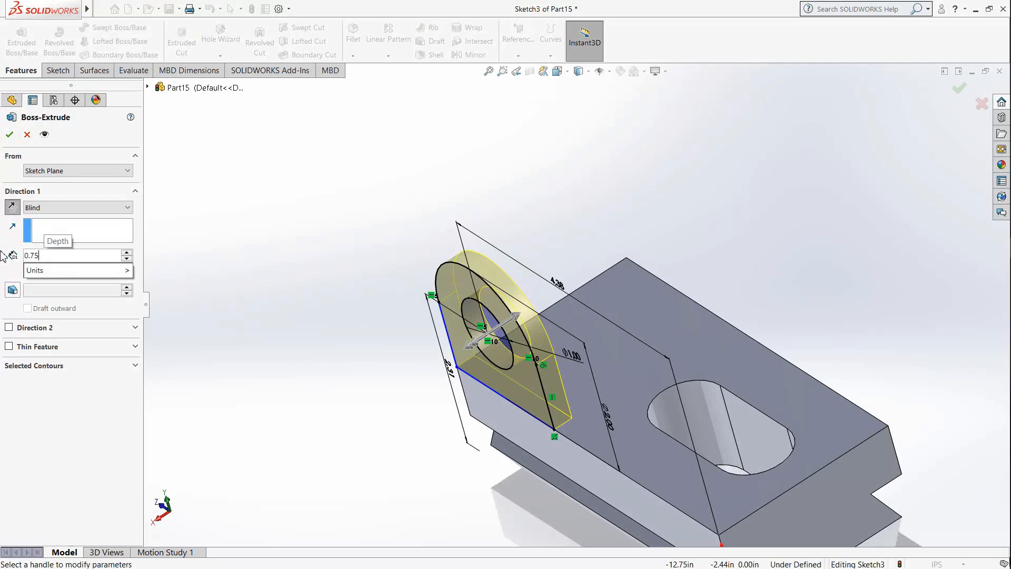
text(5)
key(Return)
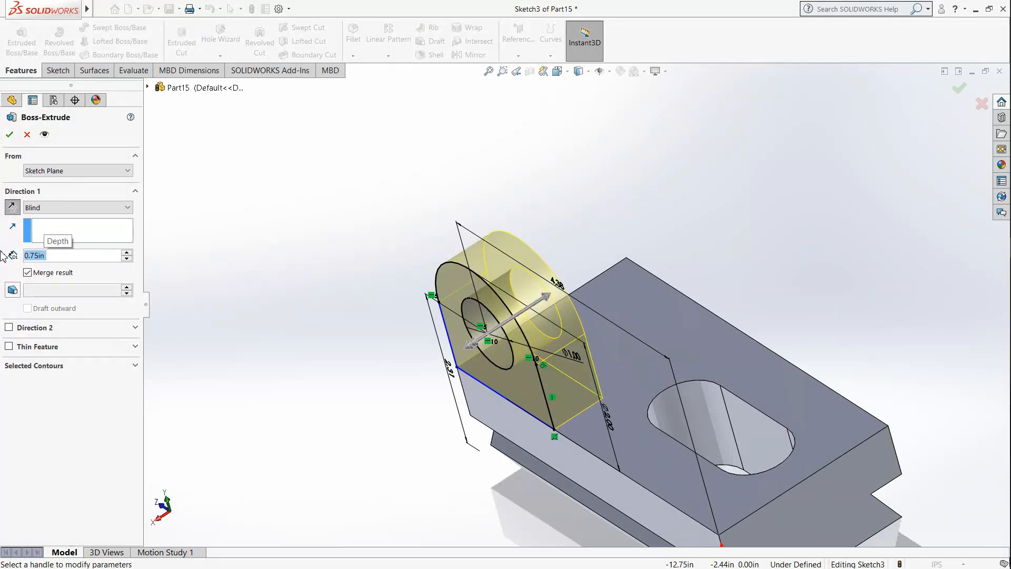
key(Return)
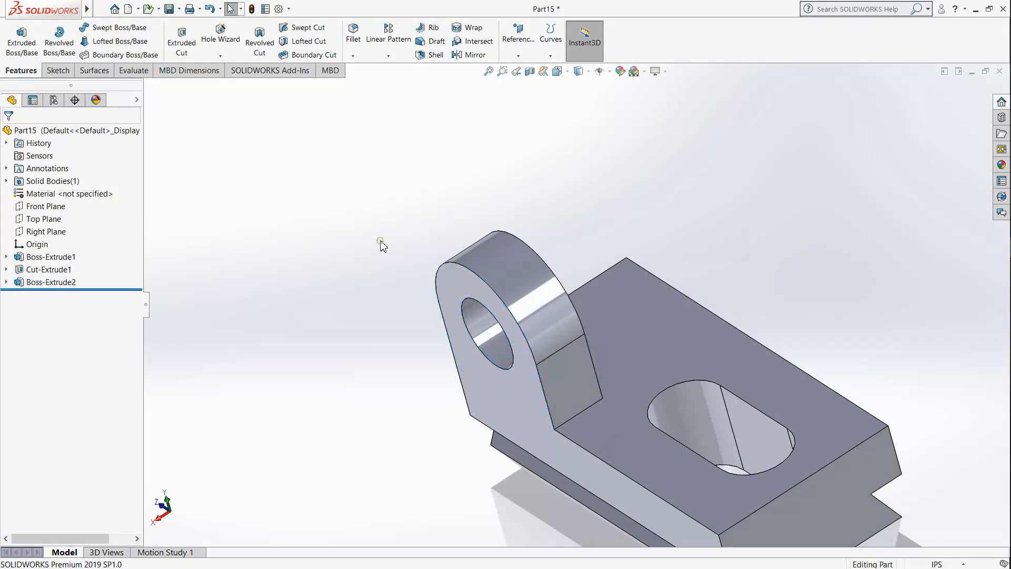
Step: Create a reference plane midway between the block's two long outer side faces
scroll(505, 379, up, 2)
middle_drag(638, 406, 614, 402)
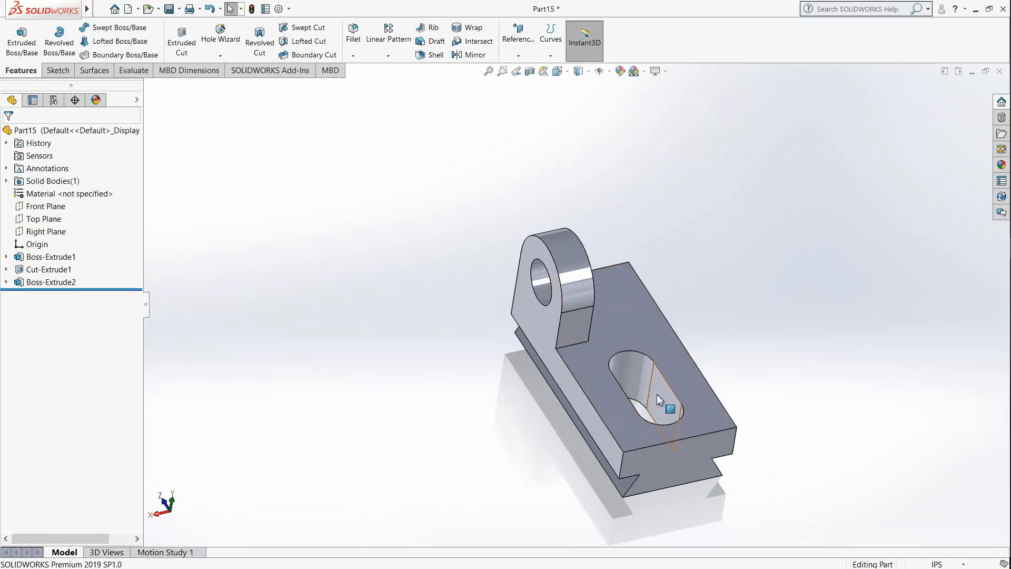
click(526, 49)
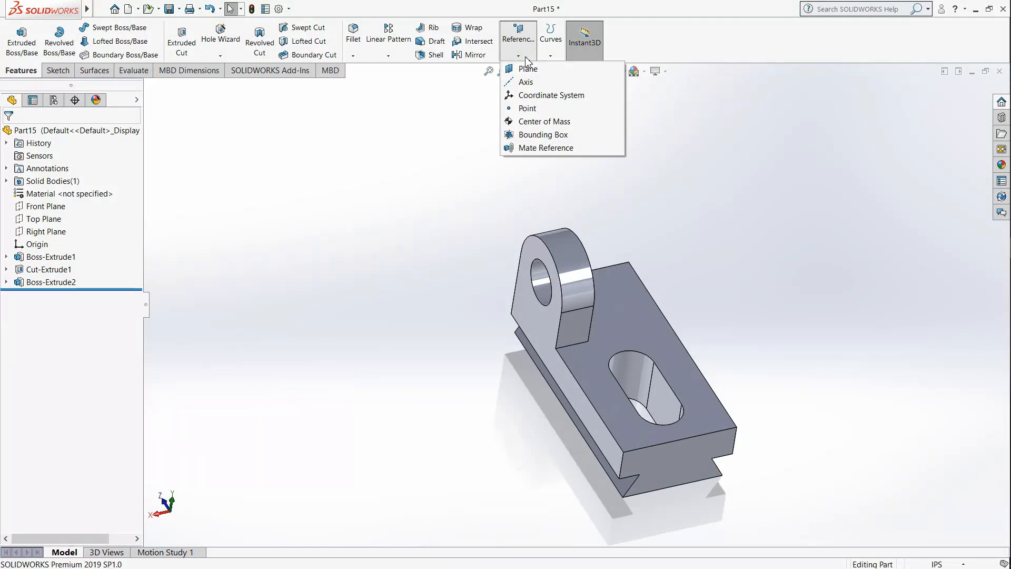
click(527, 53)
click(527, 52)
click(521, 69)
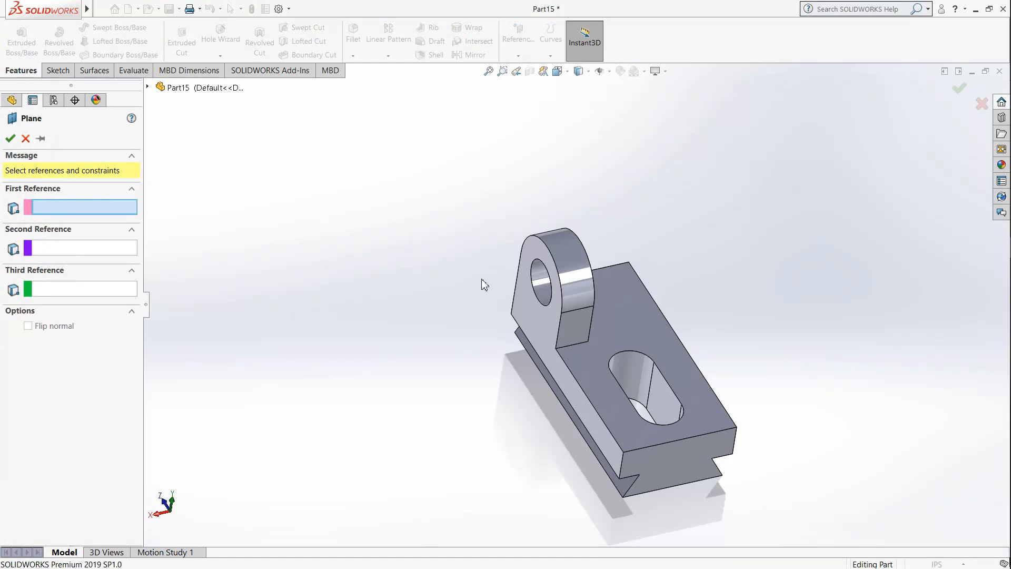
click(559, 380)
mouse_move(725, 350)
middle_down()
mouse_move(674, 352)
mouse_move(693, 330)
mouse_move(695, 348)
mouse_move(738, 355)
middle_up()
click(693, 330)
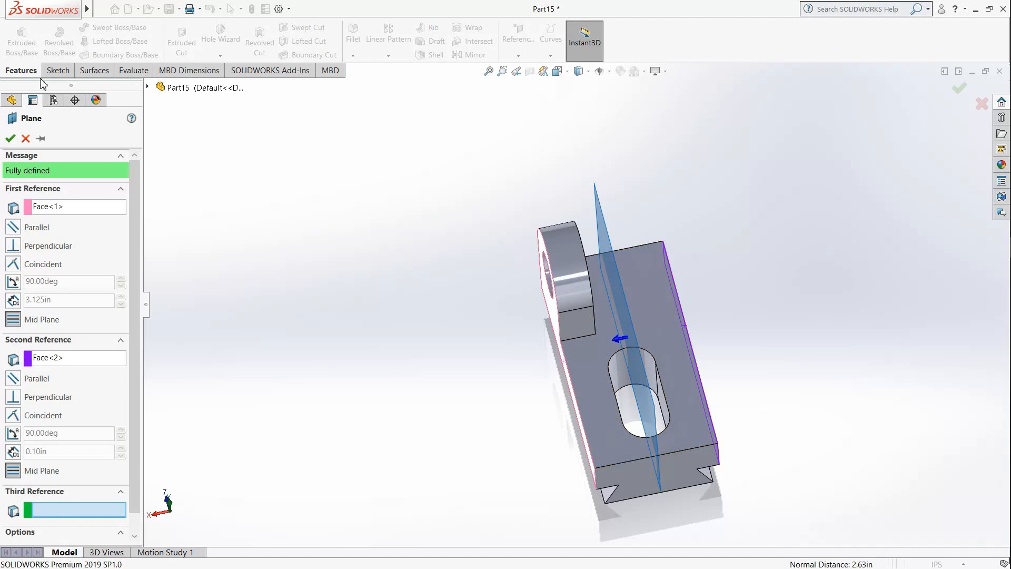
click(11, 139)
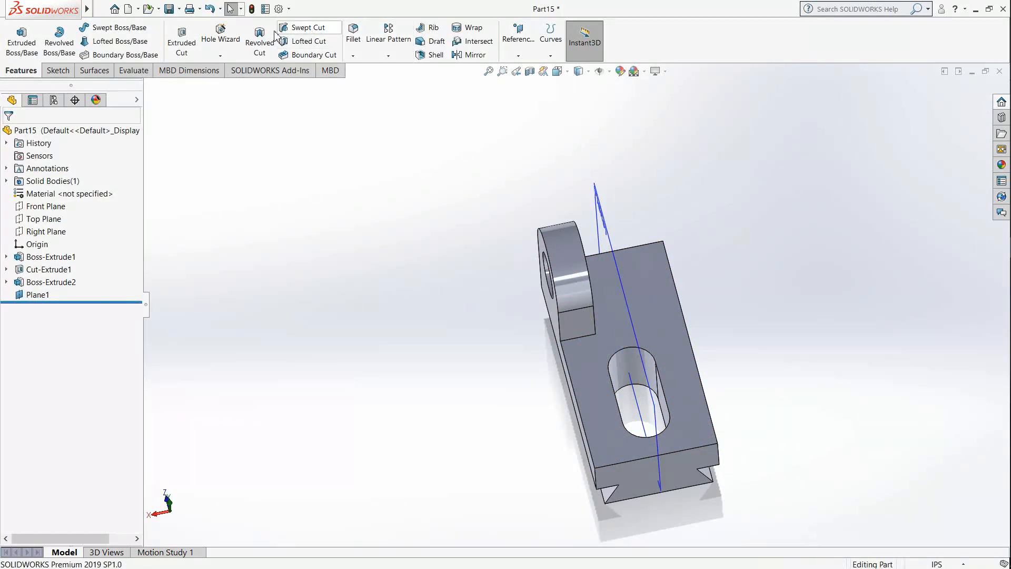
Step: Mirror only the extruded lug about the block's mid-plane to form a second lug on the opposite side
click(471, 54)
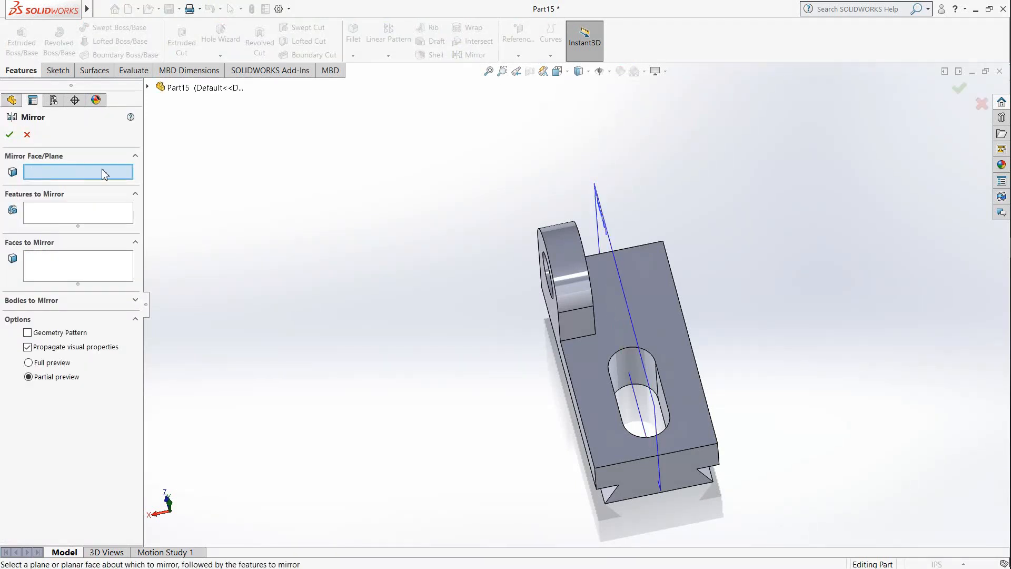
click(604, 220)
mouse_move(574, 295)
middle_down()
mouse_move(630, 271)
mouse_move(579, 269)
mouse_move(563, 295)
middle_up()
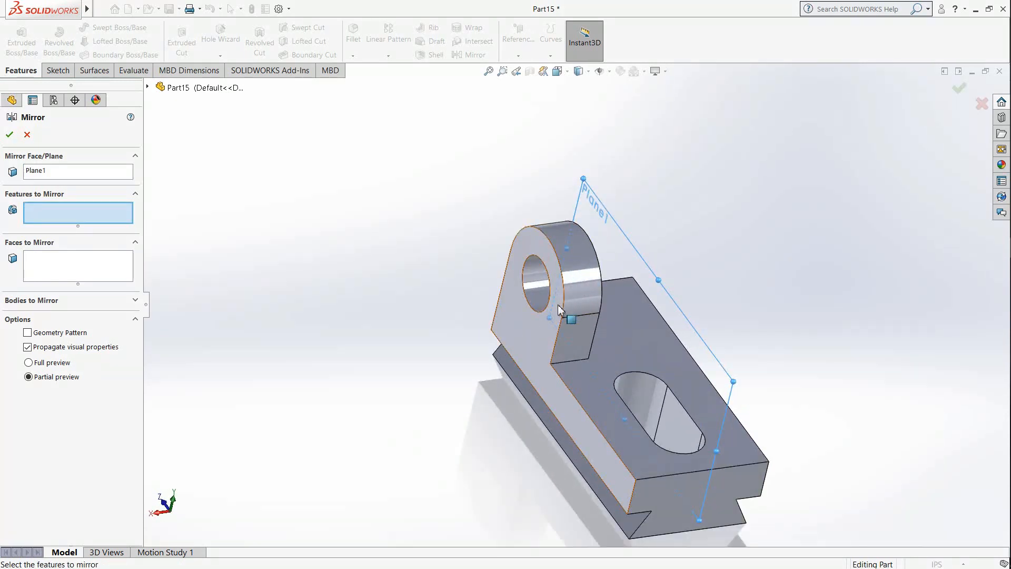
click(578, 329)
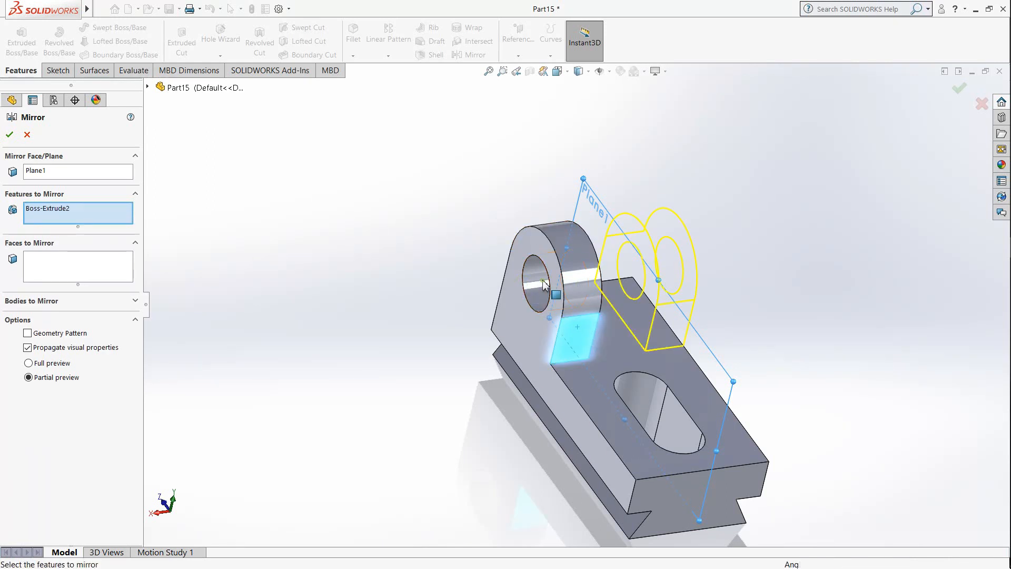
middle_drag(600, 320, 411, 340)
click(702, 323)
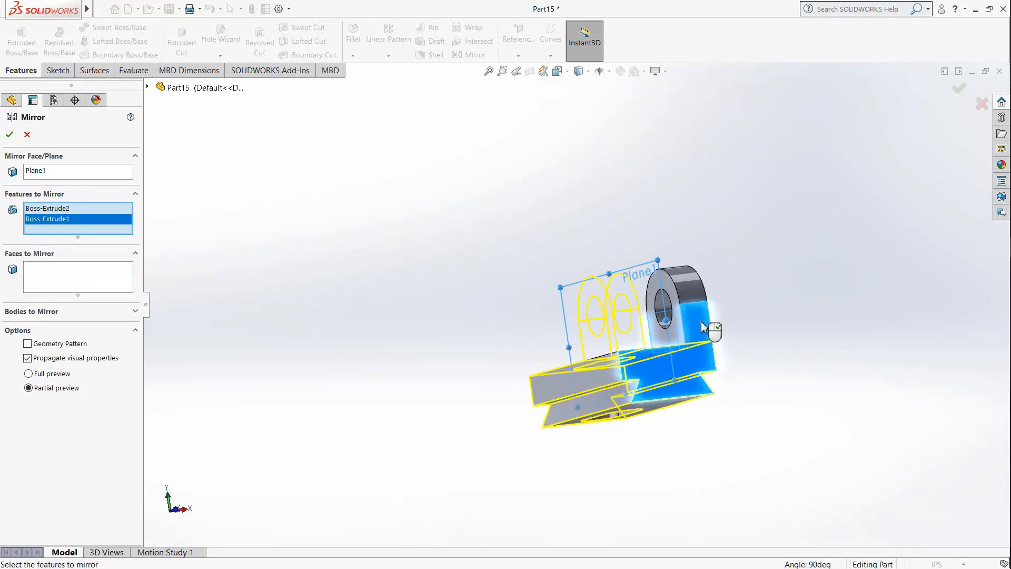
click(704, 326)
middle_drag(704, 329, 724, 395)
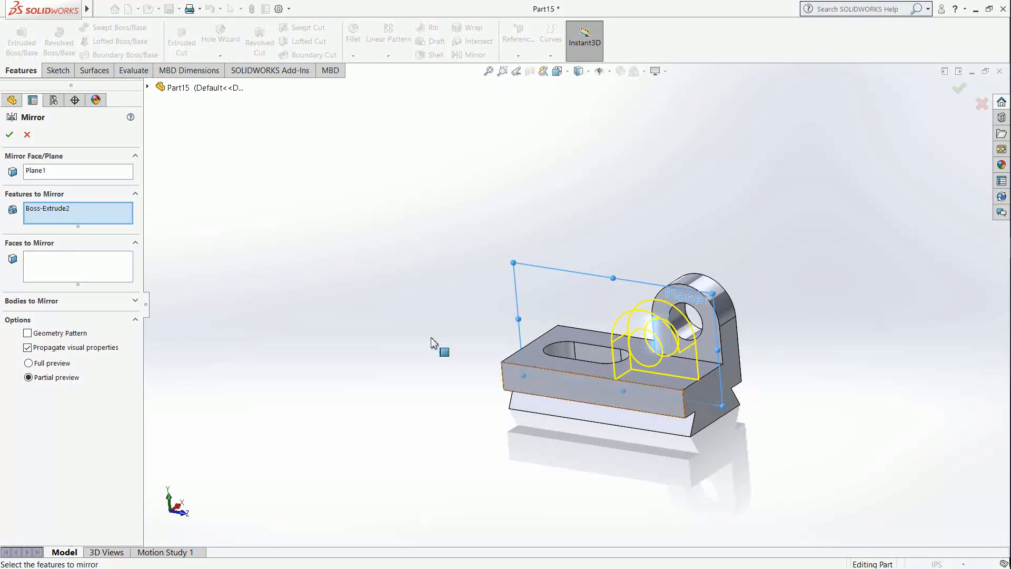
click(9, 135)
Step: Hide the mid-plane used for mirroring the lug
middle_drag(495, 340, 700, 322)
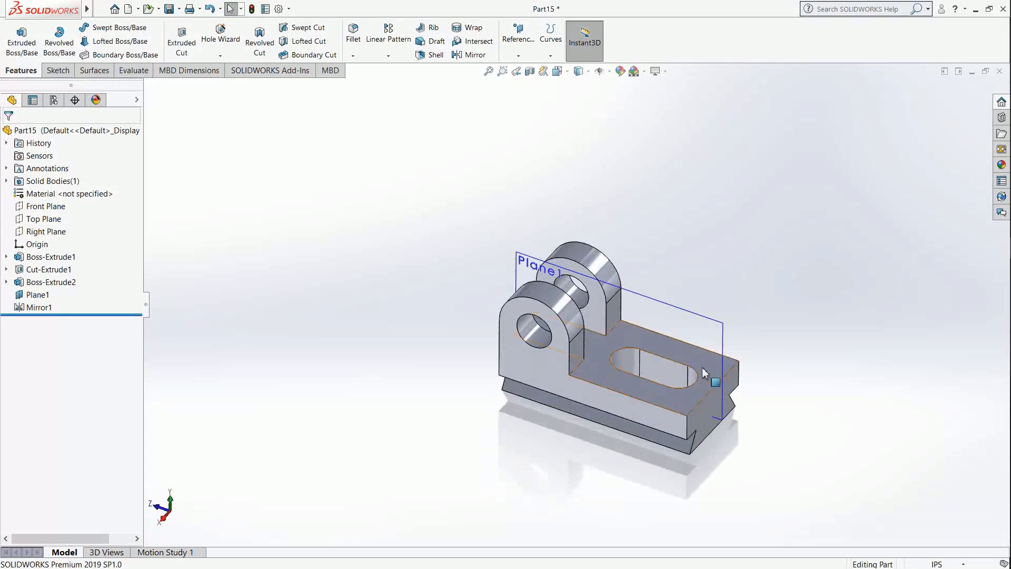
right_click(698, 320)
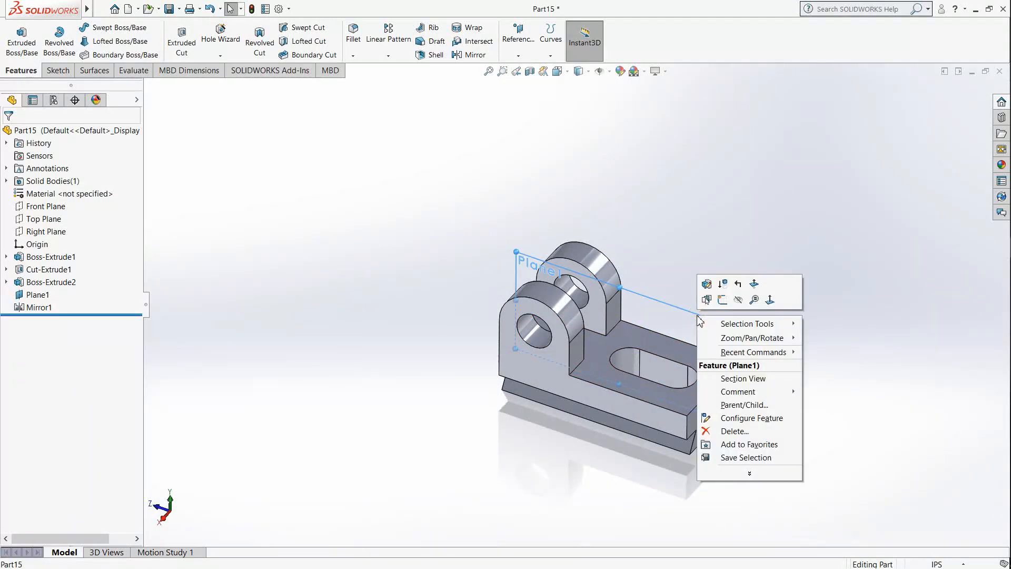
click(738, 299)
Step: Examine the finished dovetail bracket with its two lugs and slotted base
scroll(656, 374, up, 2)
scroll(656, 374, down, 3)
middle_drag(658, 379, 650, 359)
scroll(639, 257, down, 1)
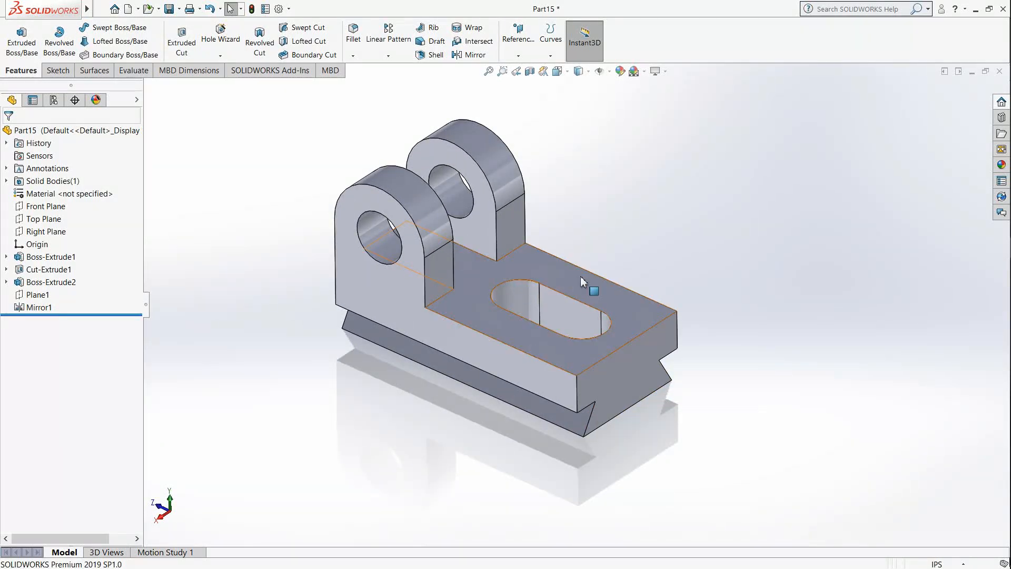
scroll(580, 276, up, 1)
scroll(473, 119, down, 1)
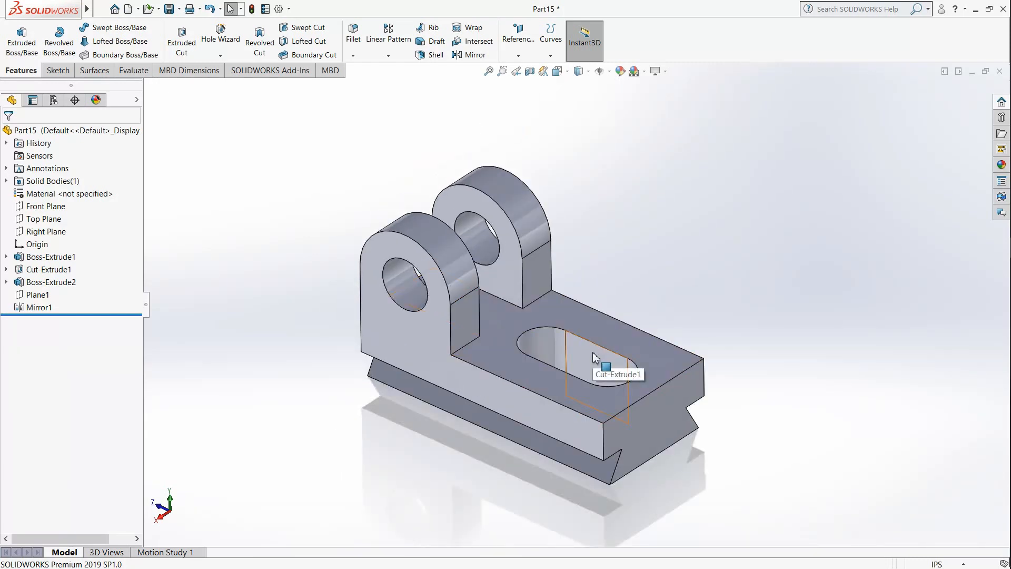
scroll(550, 416, up, 1)
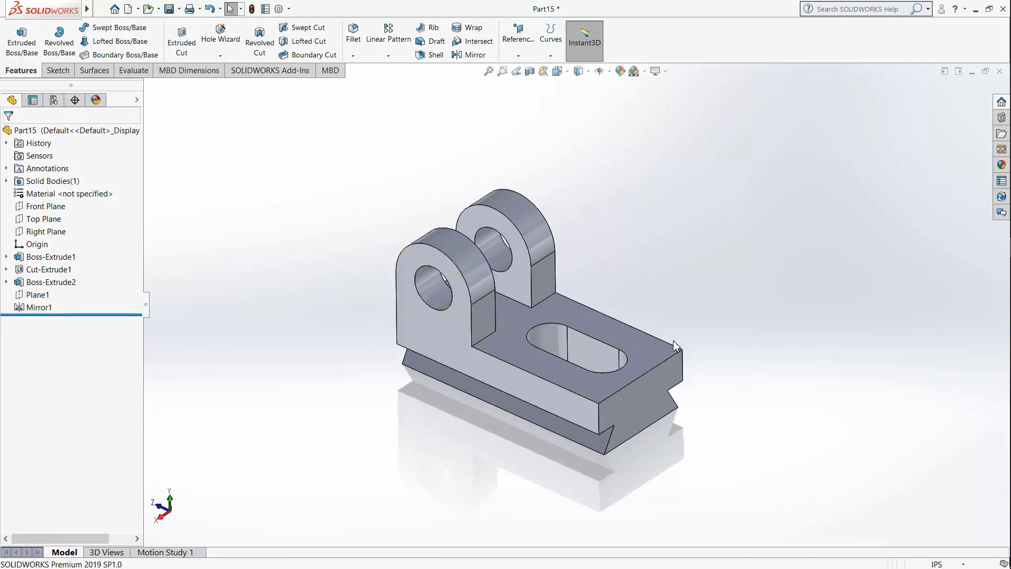
scroll(577, 505, down, 1)
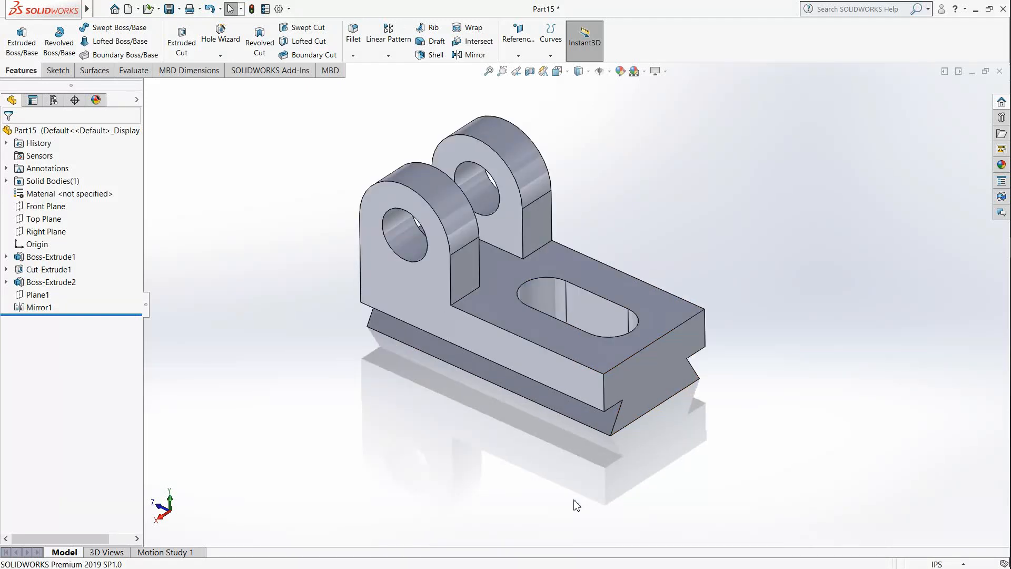